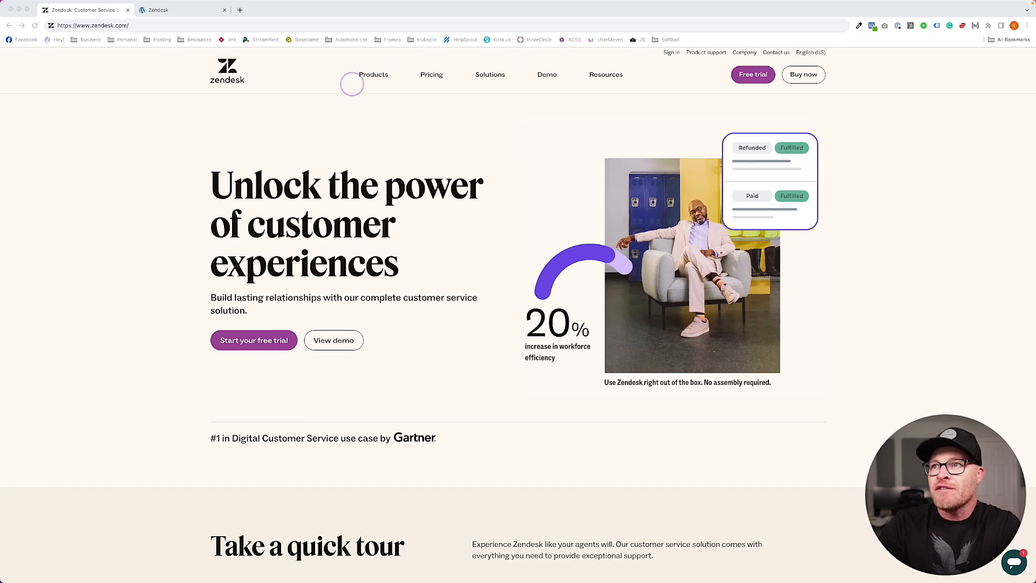
- Examine the main navigation and the utility links on the live Zendesk homepage, including the Company submenu
{"action": "mouse_move", "coordinate": [492, 76]}
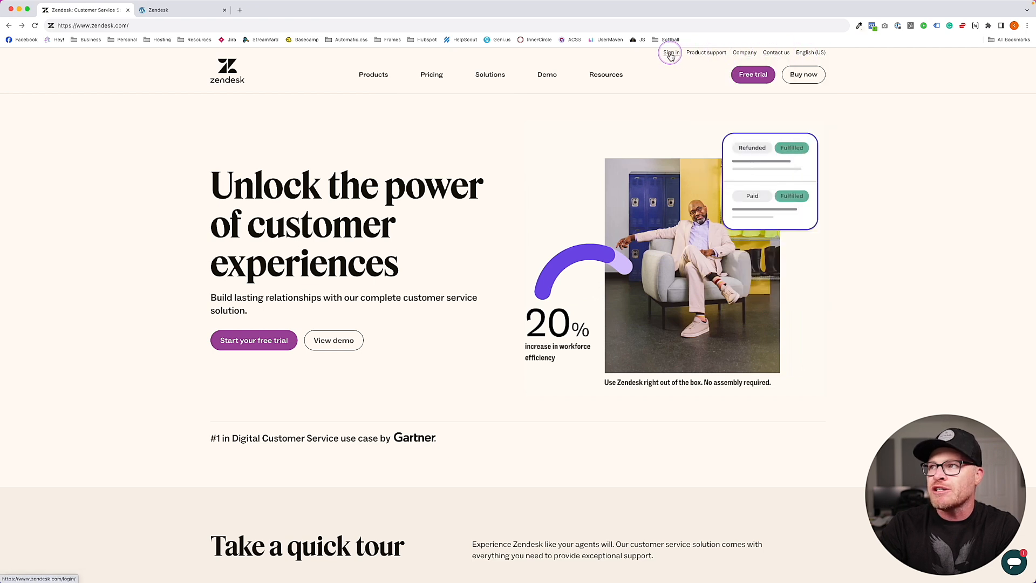
{"action": "mouse_move", "coordinate": [741, 53]}
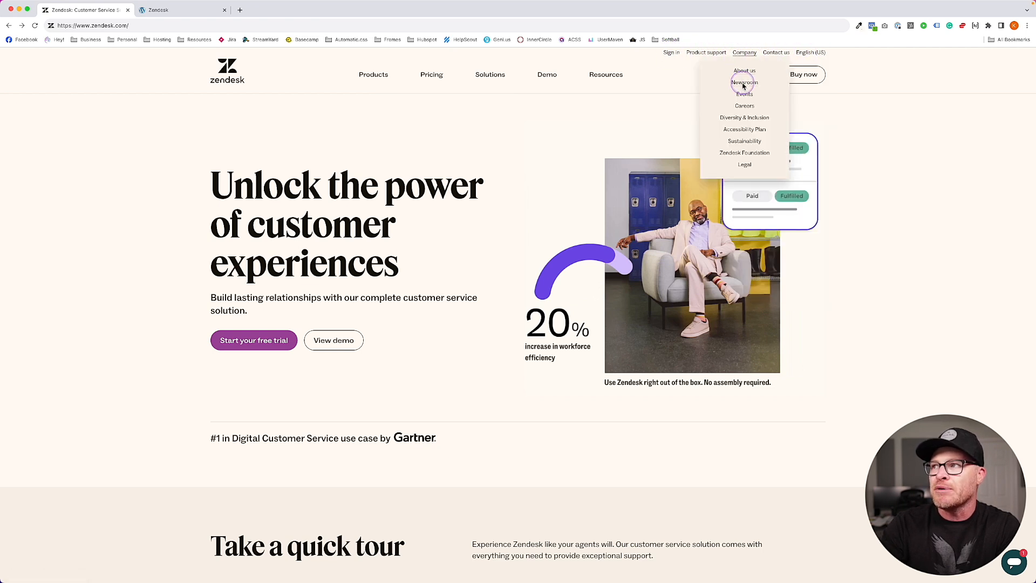
{"action": "mouse_move", "coordinate": [819, 56]}
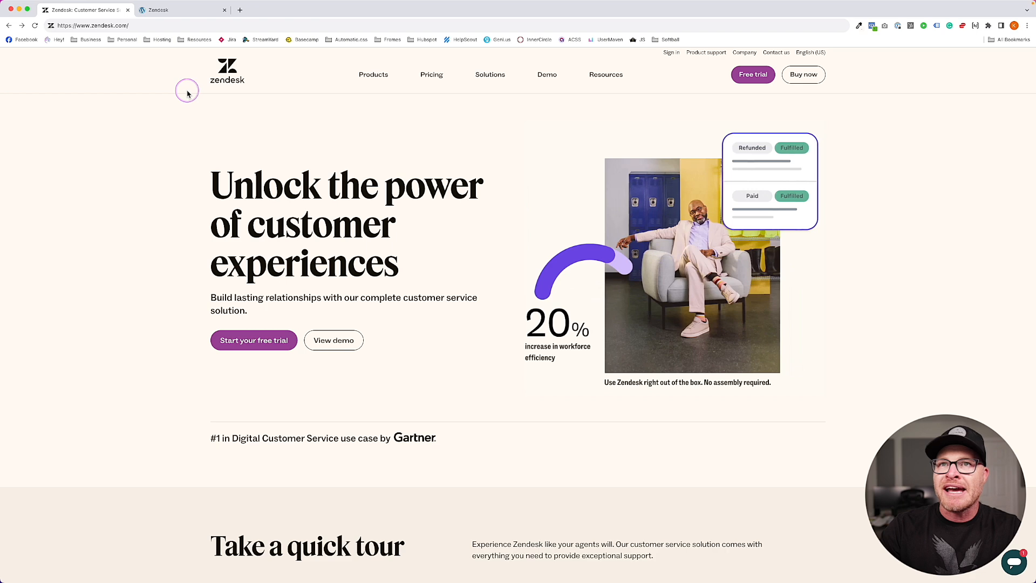
- Review the Top Menu's items in the Customizer of the local Zendesk site and close the Customizer
{"action": "left_click", "coordinate": [173, 11]}
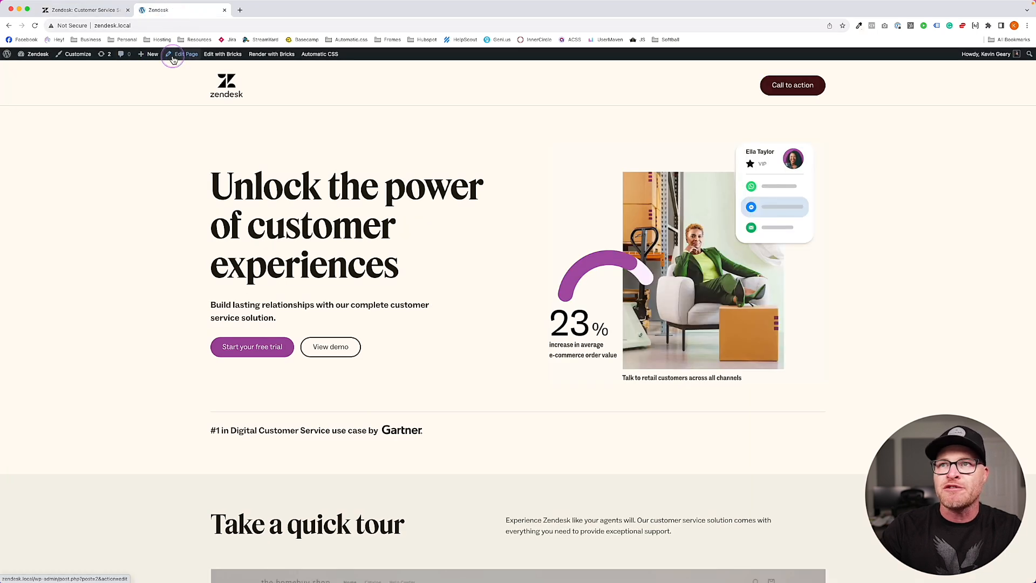
{"action": "left_click", "coordinate": [81, 55]}
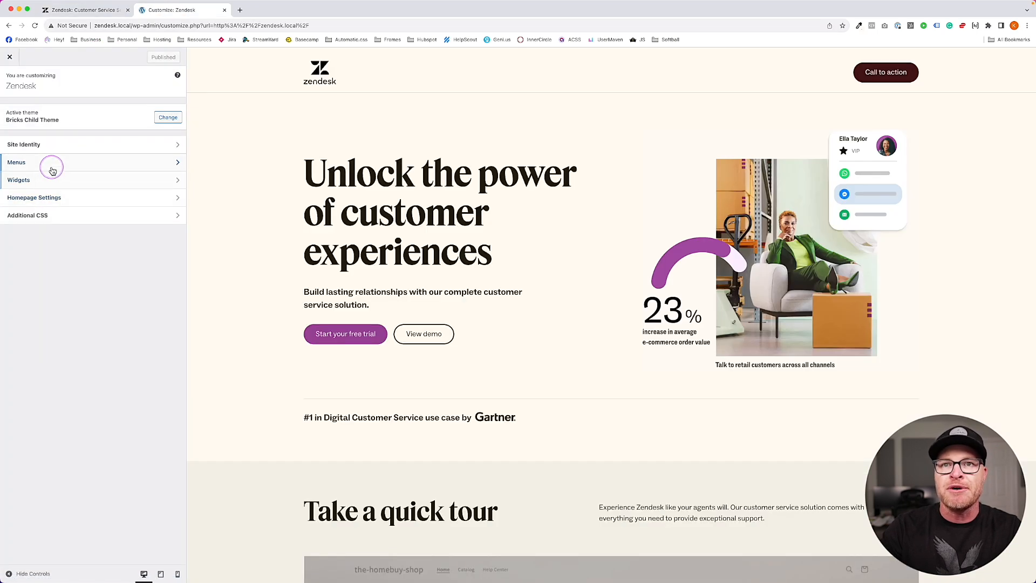
{"action": "left_click", "coordinate": [53, 169]}
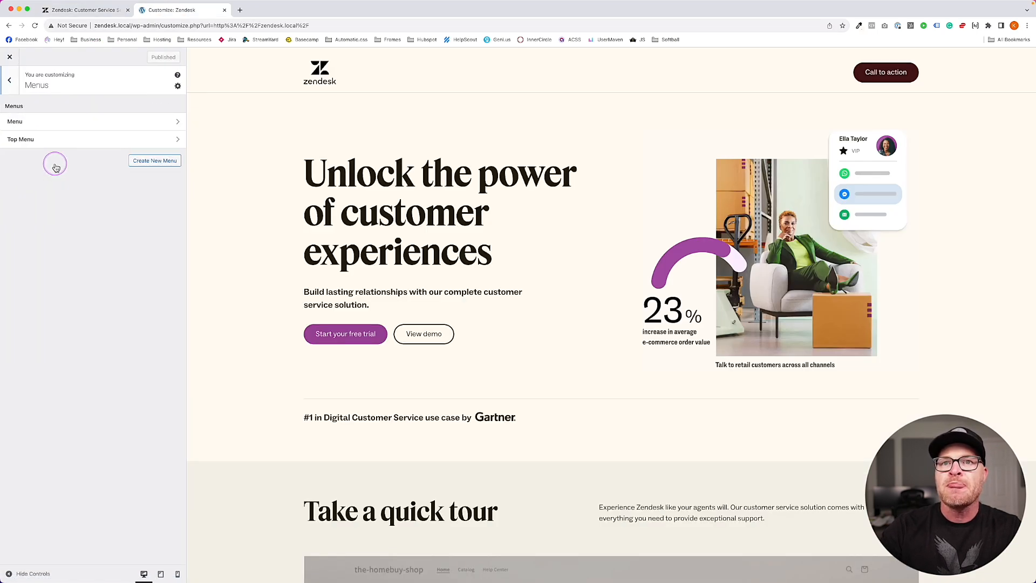
{"action": "left_click", "coordinate": [40, 140]}
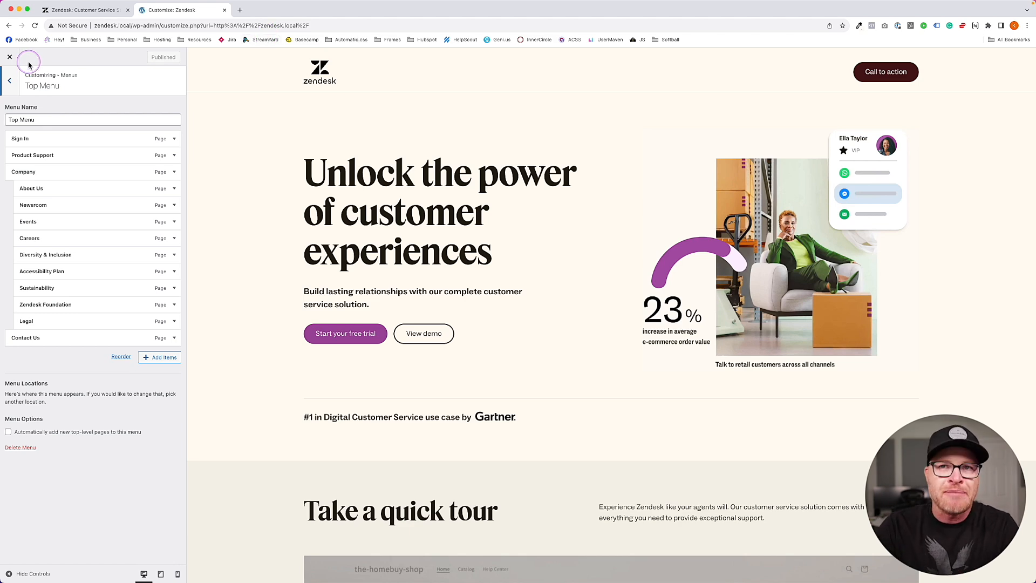
{"action": "left_click", "coordinate": [9, 56]}
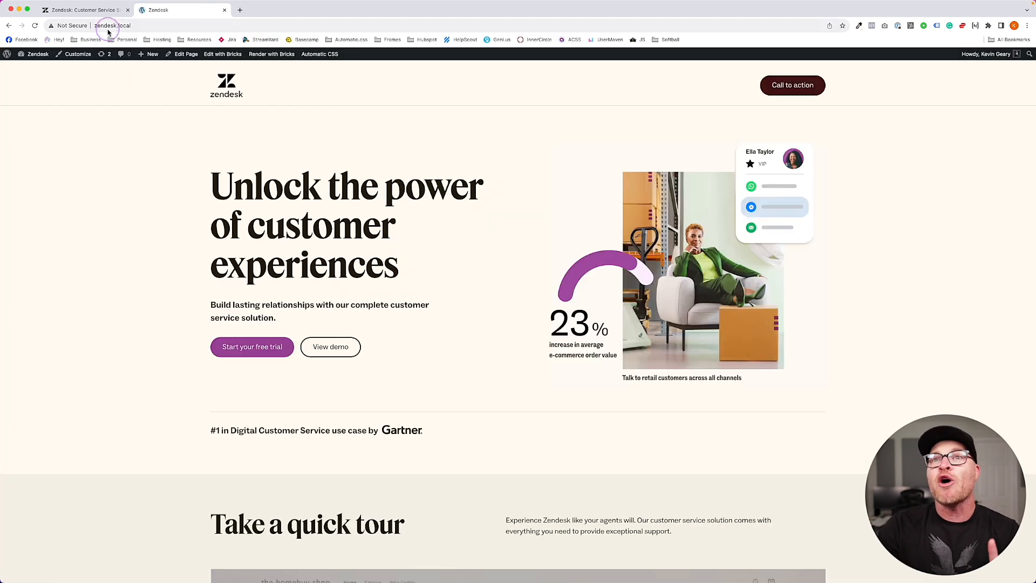
- Open the local site's WordPress dashboard in a new browser tab and list all Solutions posts
{"action": "left_click", "coordinate": [42, 68], "text": "super"}
{"action": "left_click", "coordinate": [272, 12]}
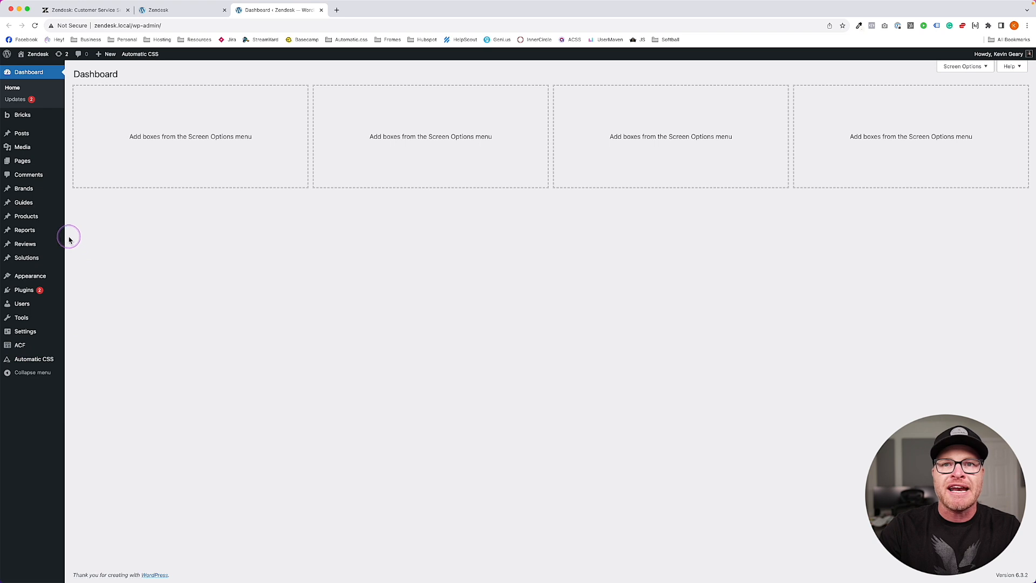
{"action": "mouse_move", "coordinate": [18, 260]}
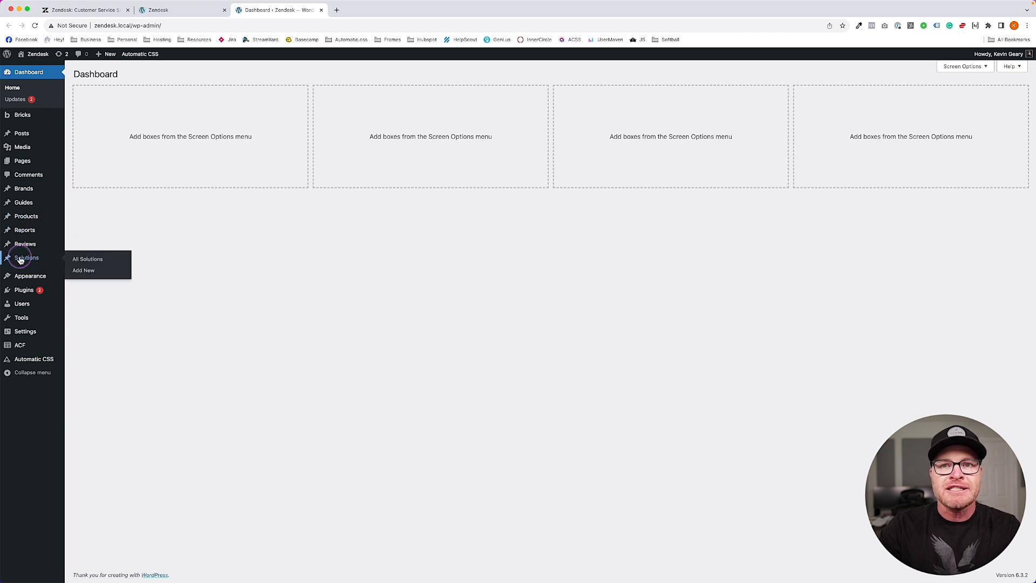
{"action": "left_click", "coordinate": [85, 259]}
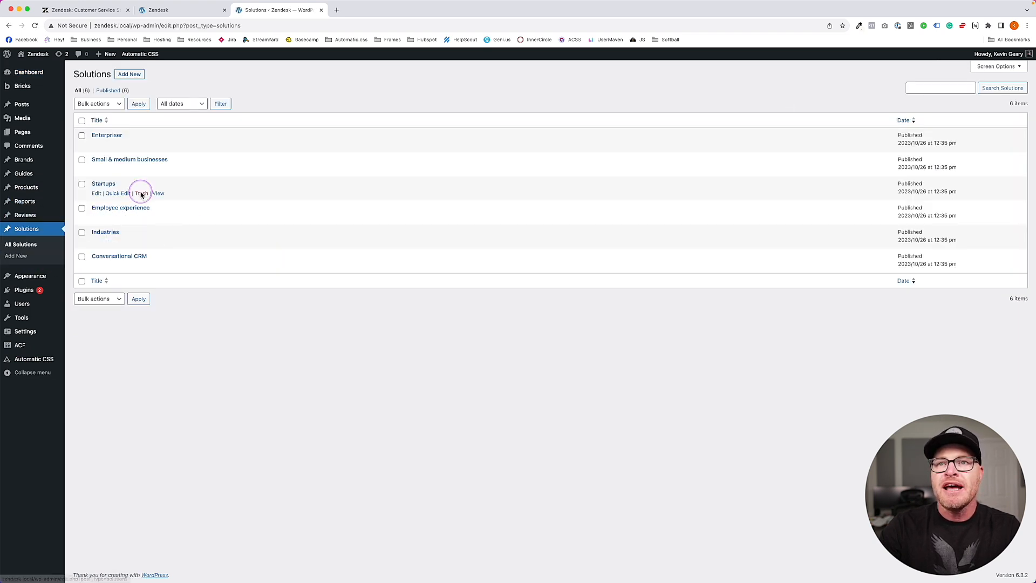
- Inspect the Solutions and Products dropdowns on the live Zendesk site for comparison with the WordPress posts
{"action": "left_click", "coordinate": [82, 9]}
{"action": "mouse_move", "coordinate": [495, 79]}
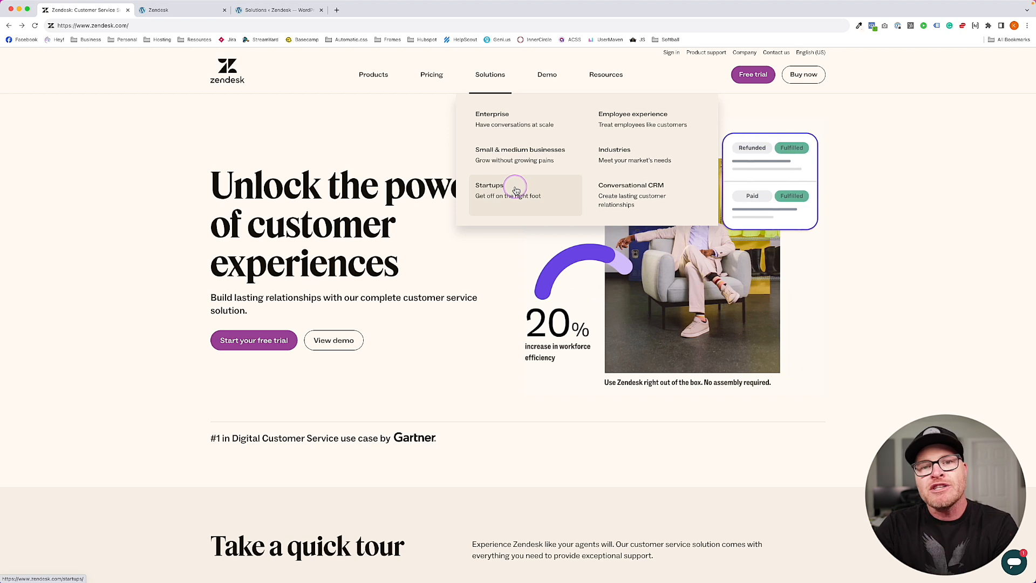
{"action": "mouse_move", "coordinate": [373, 78]}
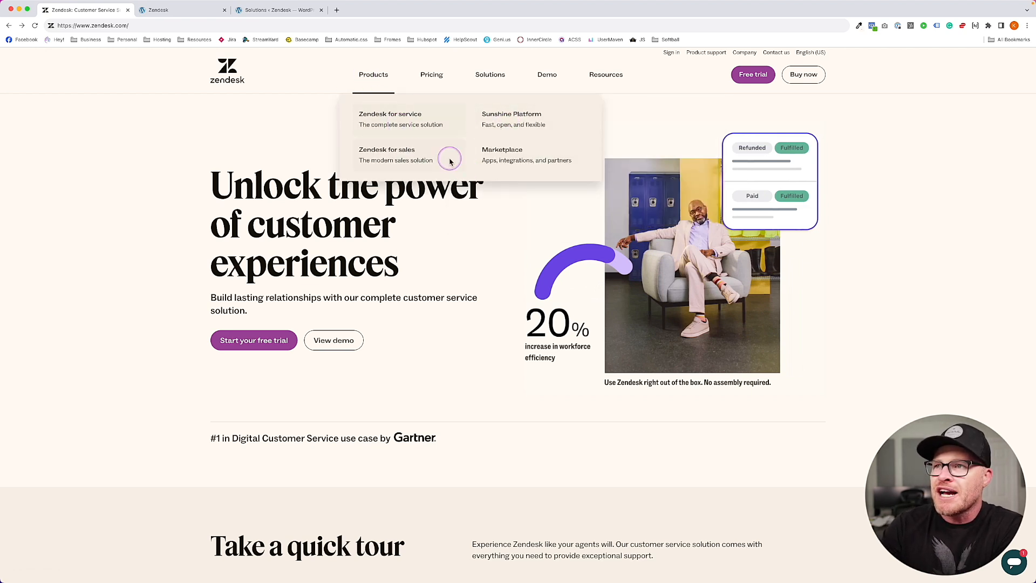
- Return to the local site's WordPress admin and list all Products posts
{"action": "left_click", "coordinate": [168, 9]}
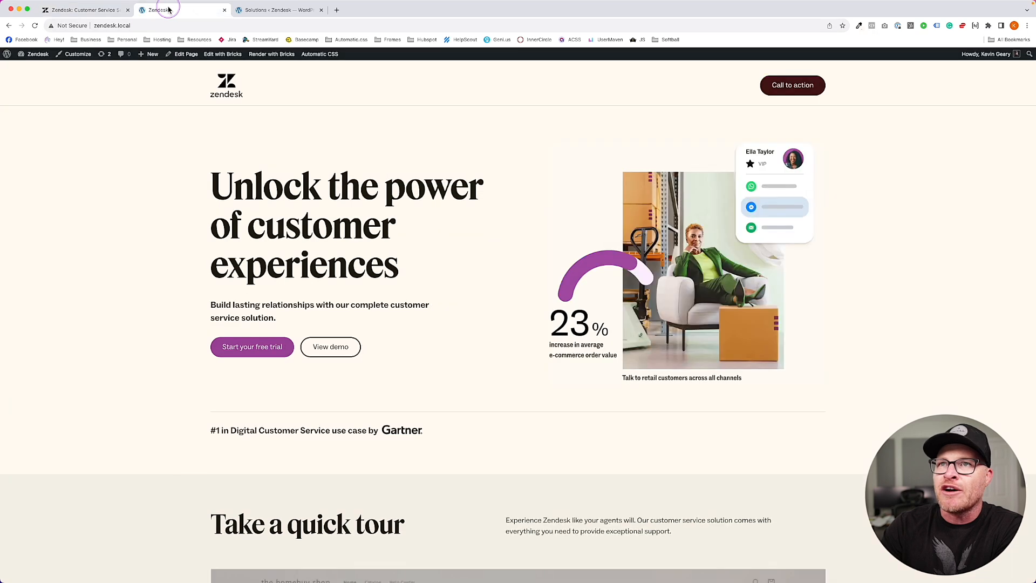
{"action": "left_click", "coordinate": [240, 11]}
{"action": "left_click", "coordinate": [26, 187]}
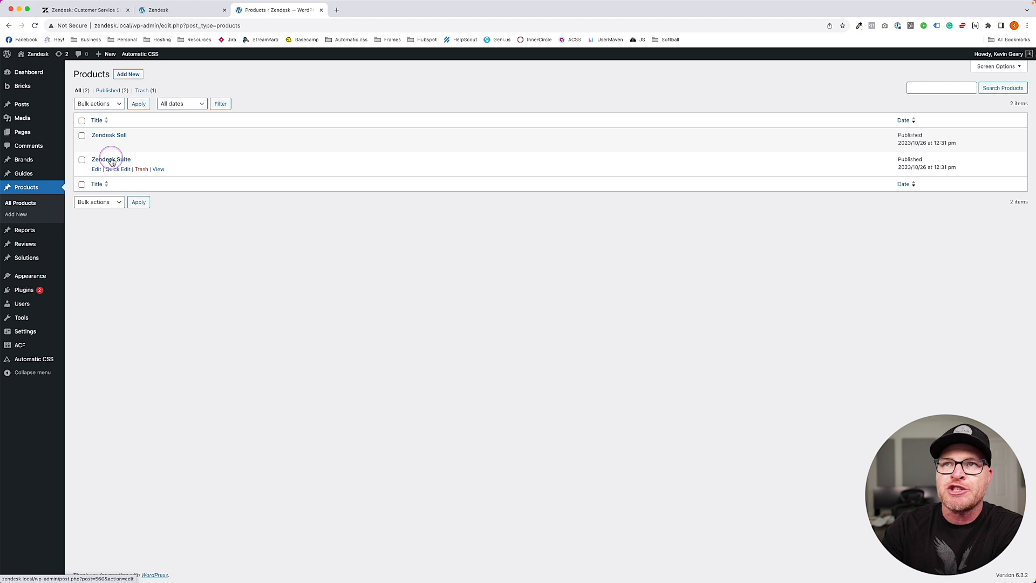
- Check the Pricing and Products dropdowns on the live Zendesk site, visit the Marketplace page and return to the homepage
{"action": "left_click", "coordinate": [167, 16]}
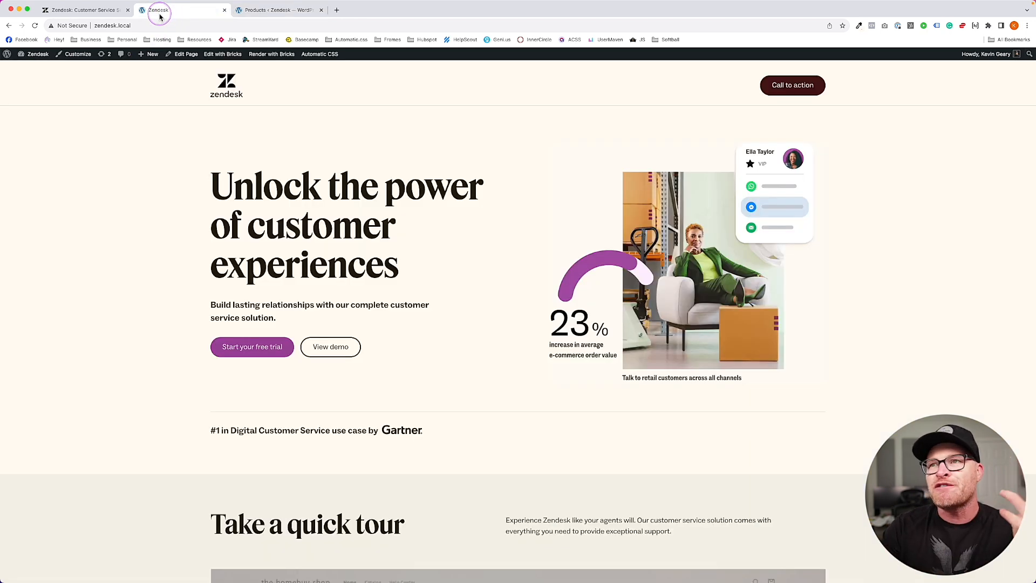
{"action": "left_click", "coordinate": [88, 10]}
{"action": "mouse_move", "coordinate": [432, 92]}
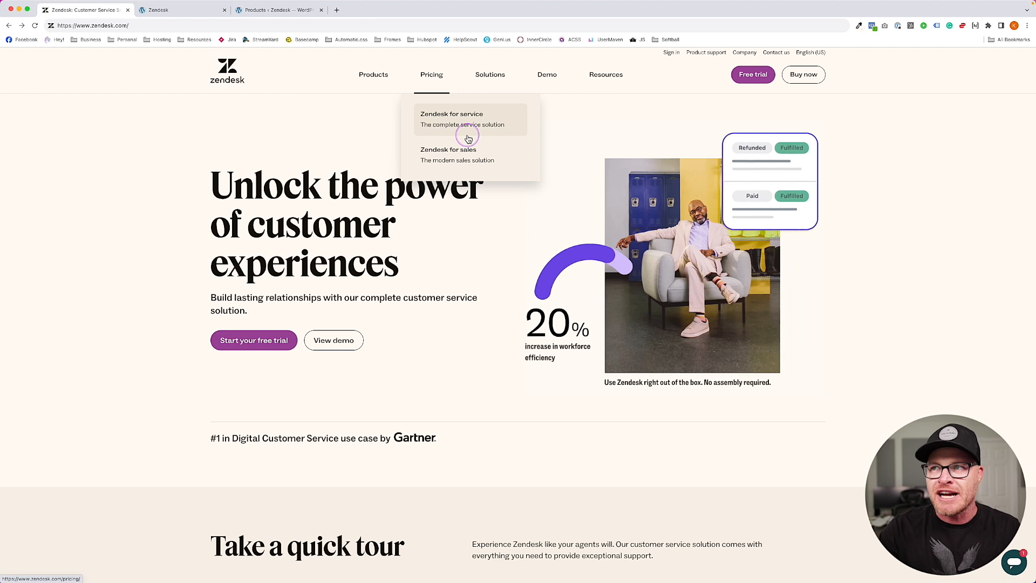
{"action": "mouse_move", "coordinate": [382, 86]}
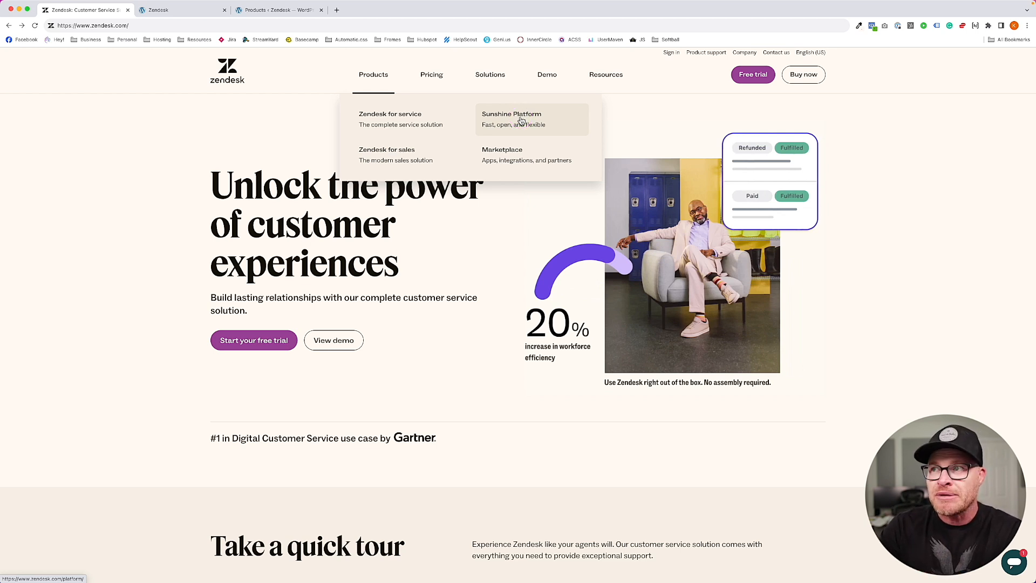
{"action": "left_click", "coordinate": [500, 154]}
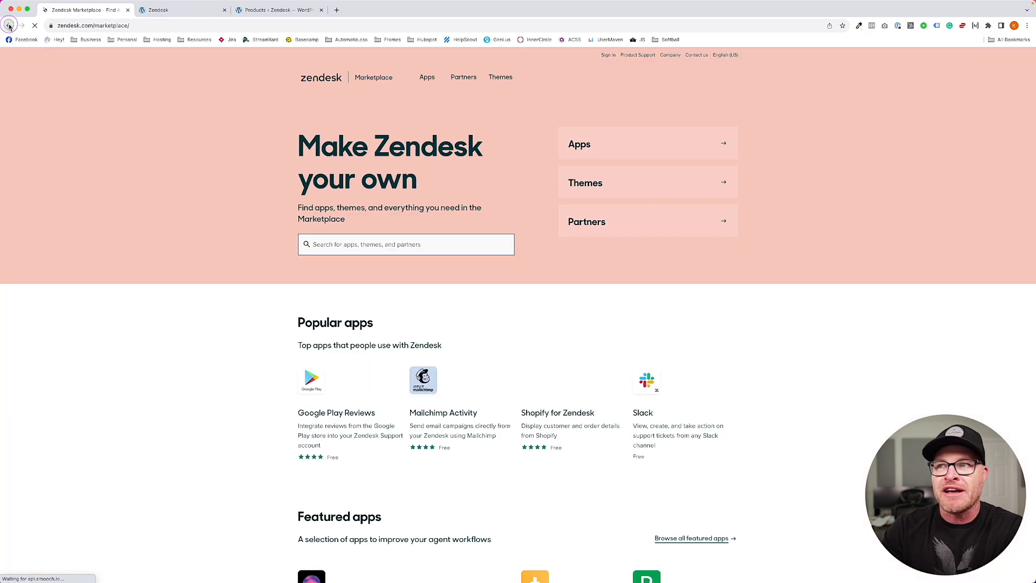
{"action": "left_click", "coordinate": [9, 25]}
- Examine the links under Products in the live site's footer, highlighting the column heading and the System status link
{"action": "scroll", "coordinate": [304, 280], "scroll_direction": "down", "scroll_amount": 20}
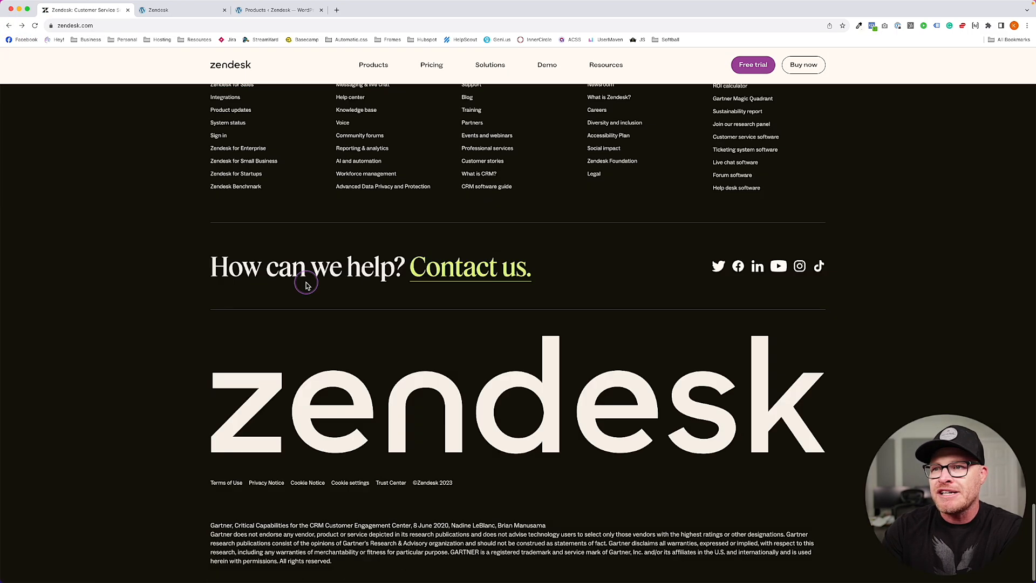
{"action": "scroll", "coordinate": [300, 284], "scroll_direction": "up", "scroll_amount": 4}
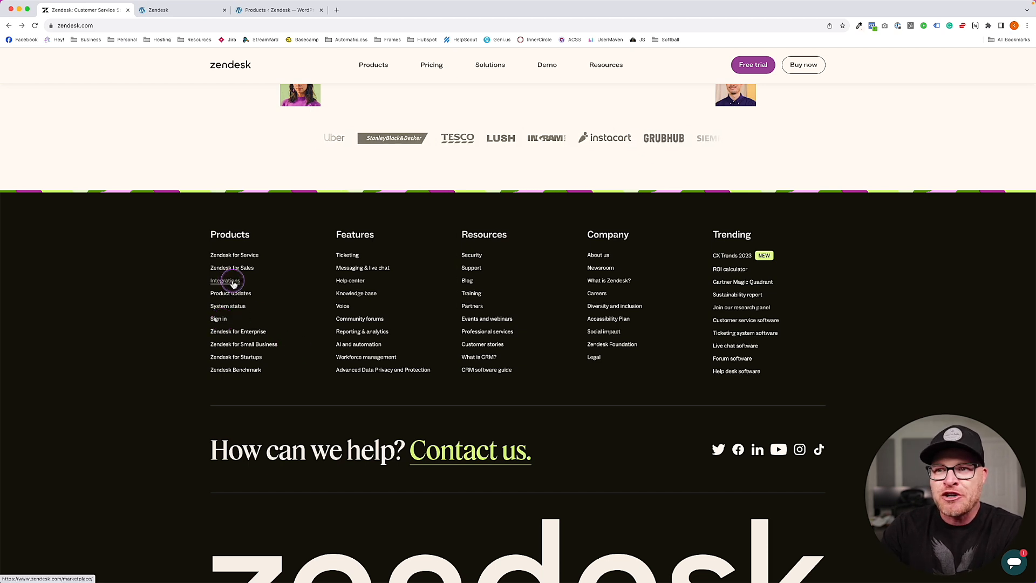
{"action": "left_click_drag", "start_coordinate": [257, 234], "coordinate": [158, 228]}
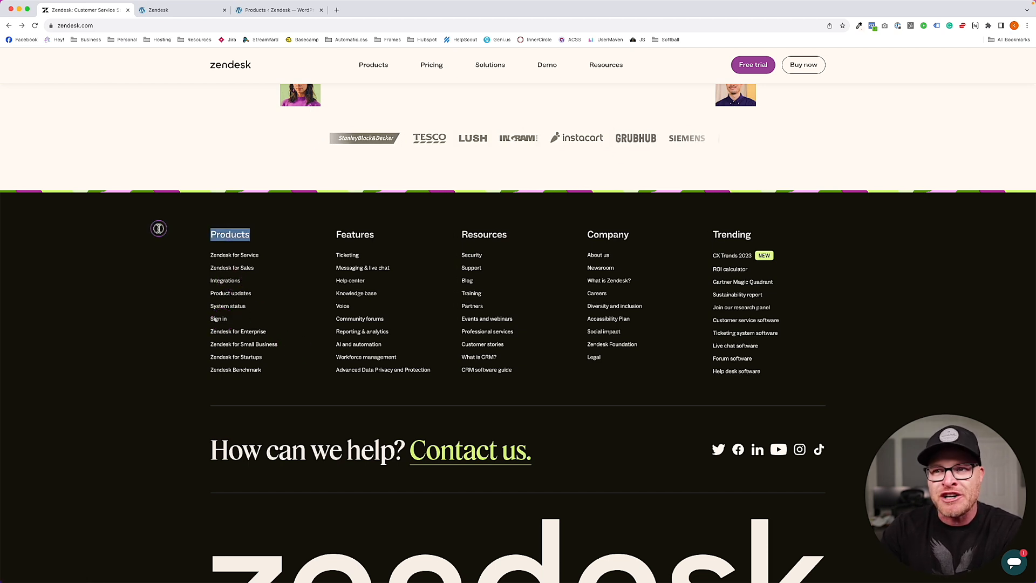
{"action": "left_click", "coordinate": [189, 280]}
{"action": "left_click_drag", "start_coordinate": [256, 307], "coordinate": [187, 309]}
{"action": "left_click", "coordinate": [187, 309]}
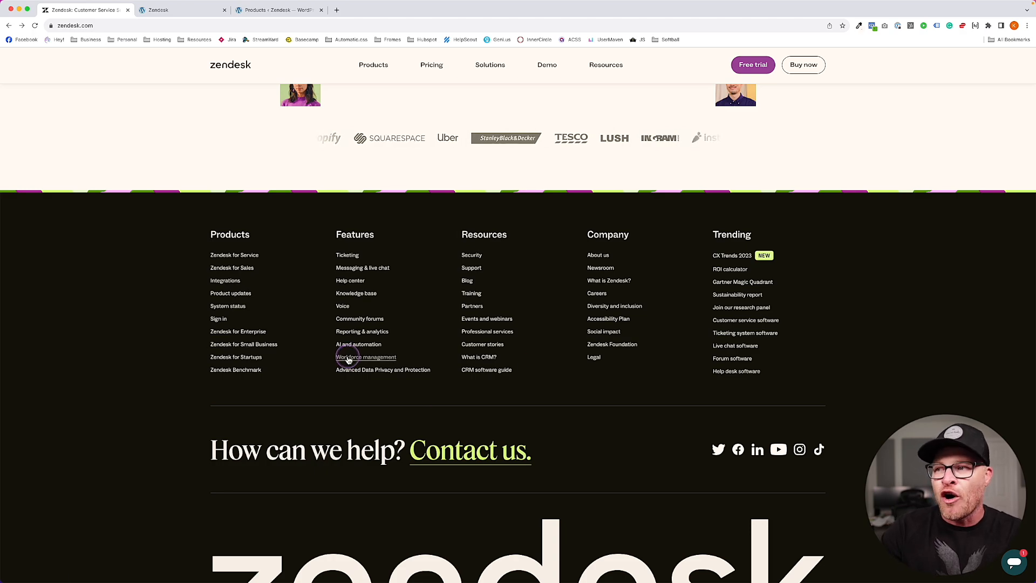
- Compare the live site's Solutions and Resources dropdowns with the link columns in its footer
{"action": "scroll", "coordinate": [406, 355], "scroll_direction": "up", "scroll_amount": 15}
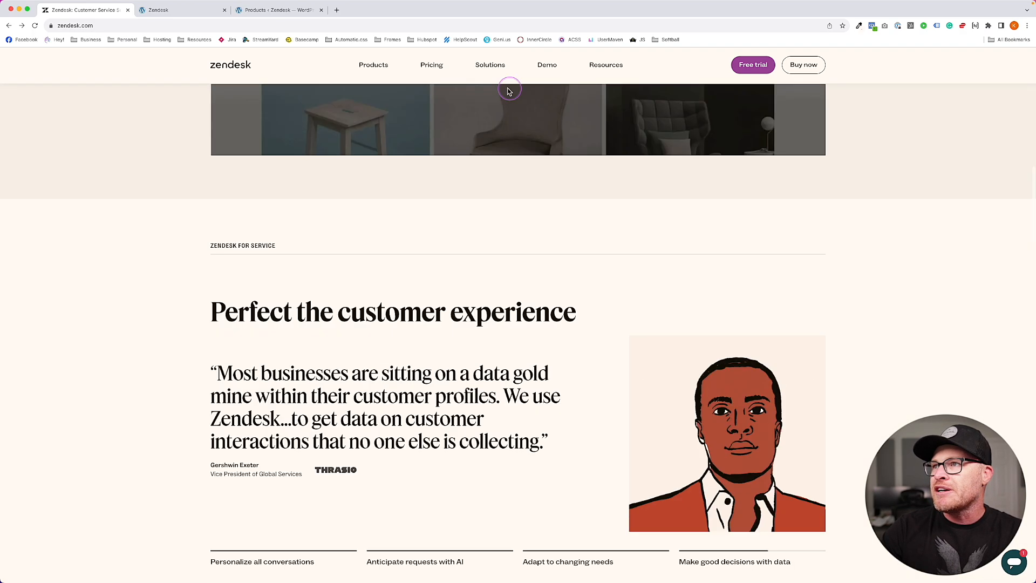
{"action": "mouse_move", "coordinate": [490, 66]}
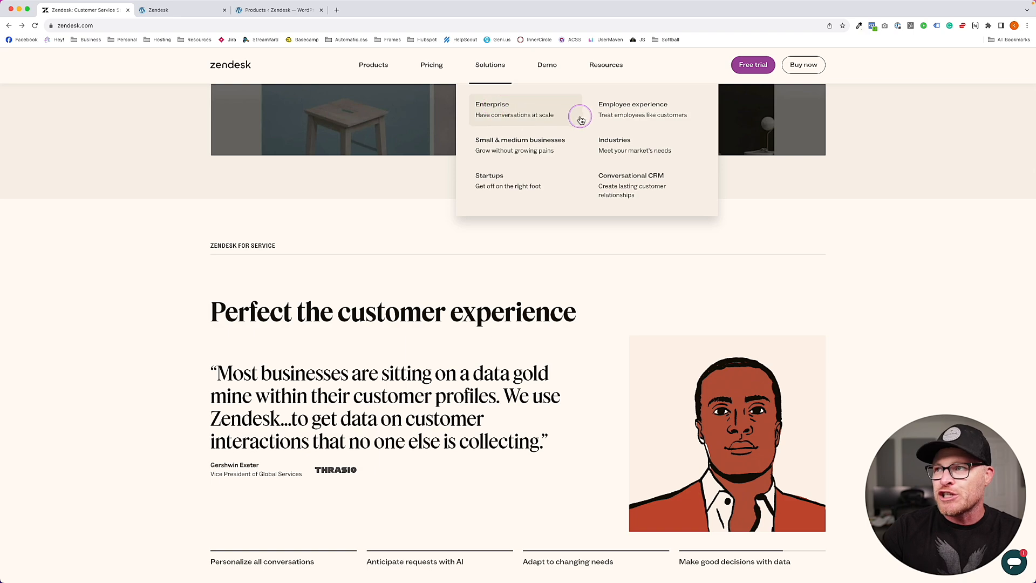
{"action": "scroll", "coordinate": [489, 193], "scroll_direction": "down", "scroll_amount": 20}
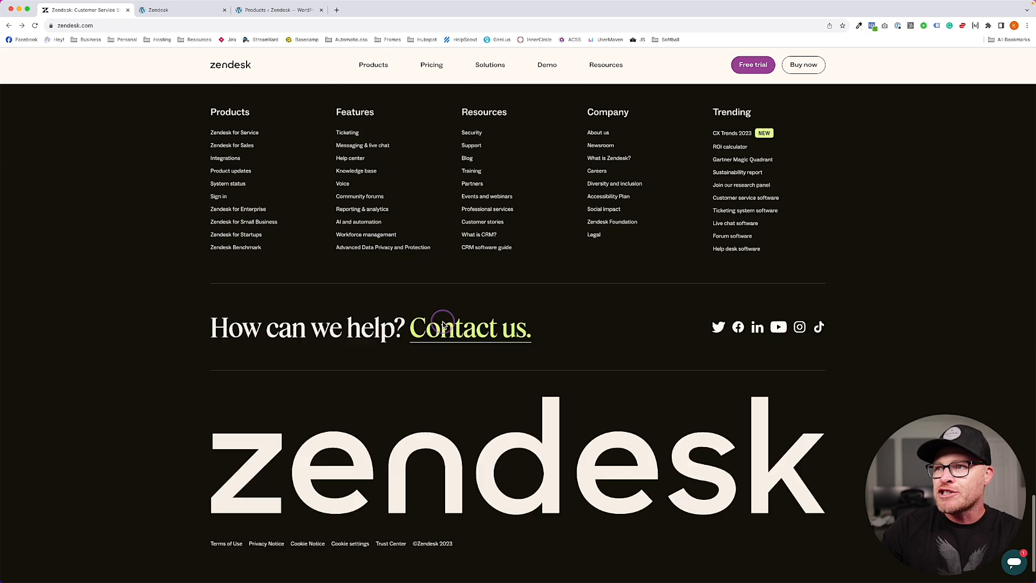
{"action": "scroll", "coordinate": [443, 322], "scroll_direction": "up", "scroll_amount": 1}
{"action": "right_click", "coordinate": [443, 320]}
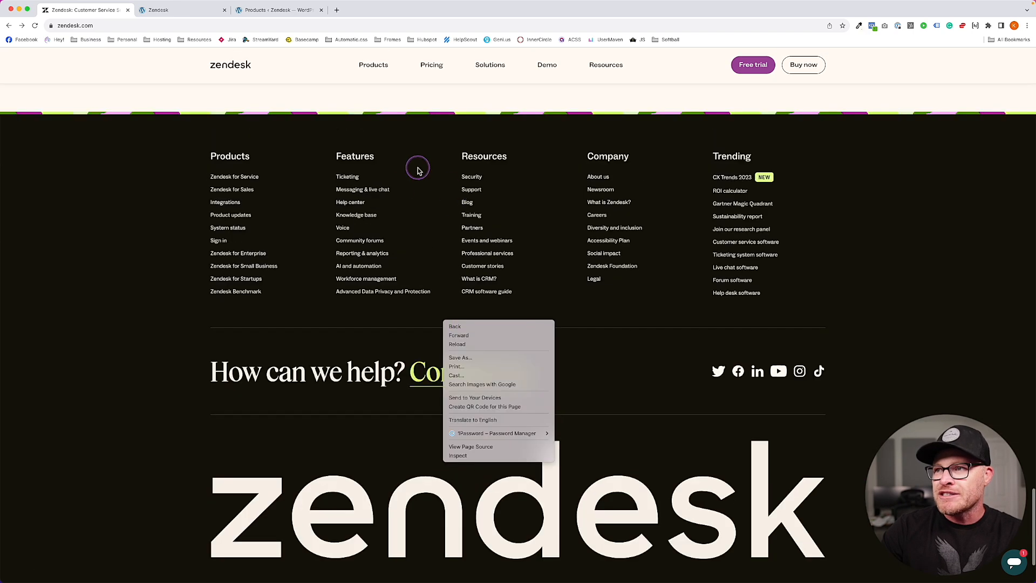
{"action": "left_click", "coordinate": [186, 201]}
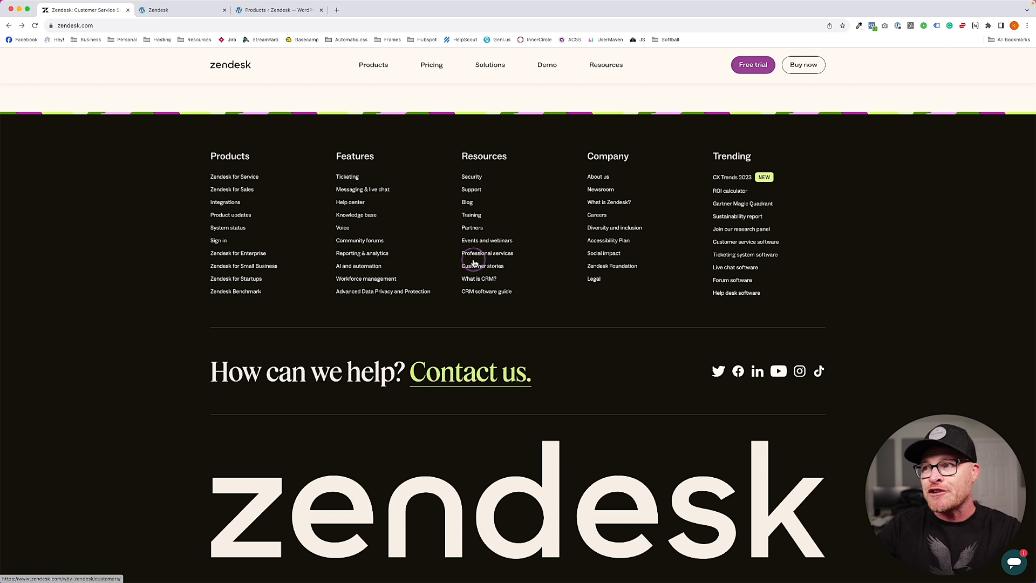
{"action": "left_click", "coordinate": [613, 66]}
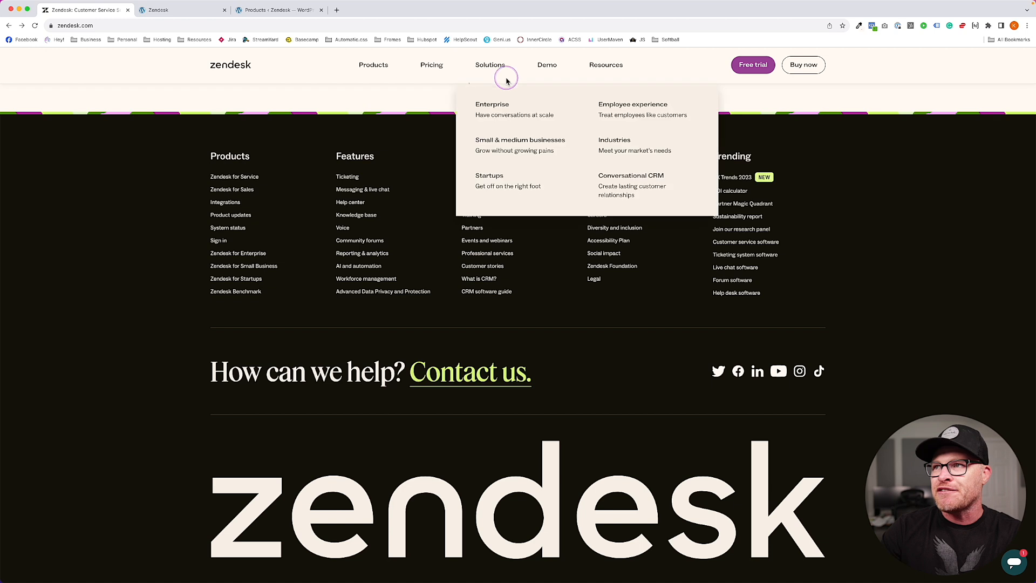
{"action": "mouse_move", "coordinate": [609, 73]}
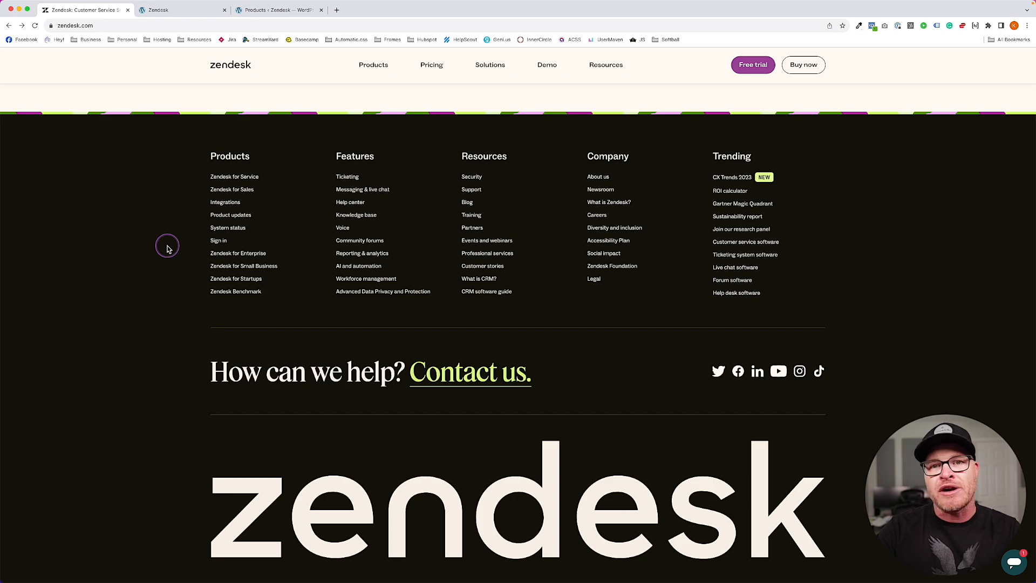
- Return to the homepage header and review the Products, Pricing, Solutions and Resources dropdowns in turn
{"action": "scroll", "coordinate": [168, 249], "scroll_direction": "up", "scroll_amount": 8}
{"action": "scroll", "coordinate": [167, 248], "scroll_direction": "up", "scroll_amount": 3}
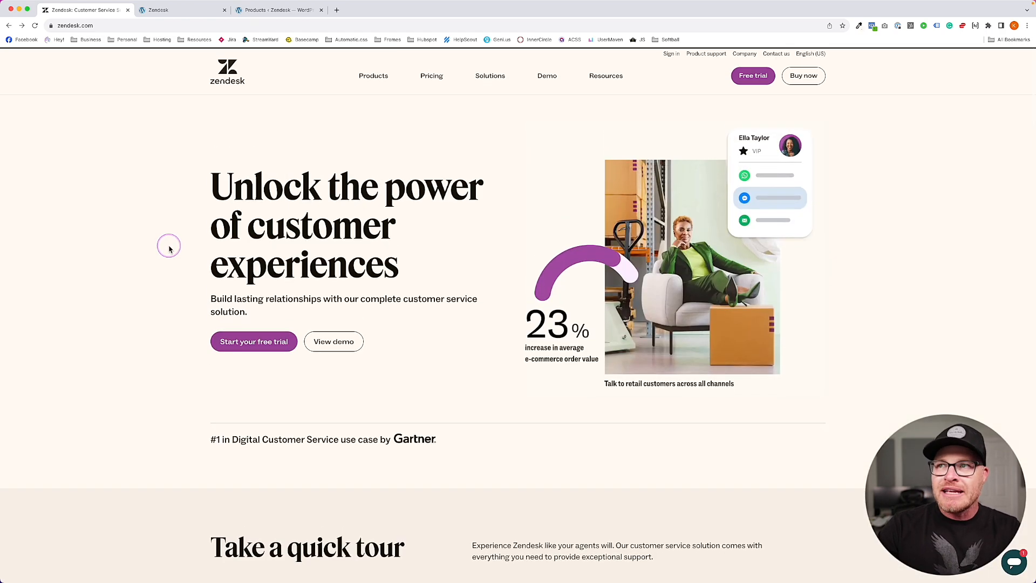
{"action": "left_click", "coordinate": [371, 86]}
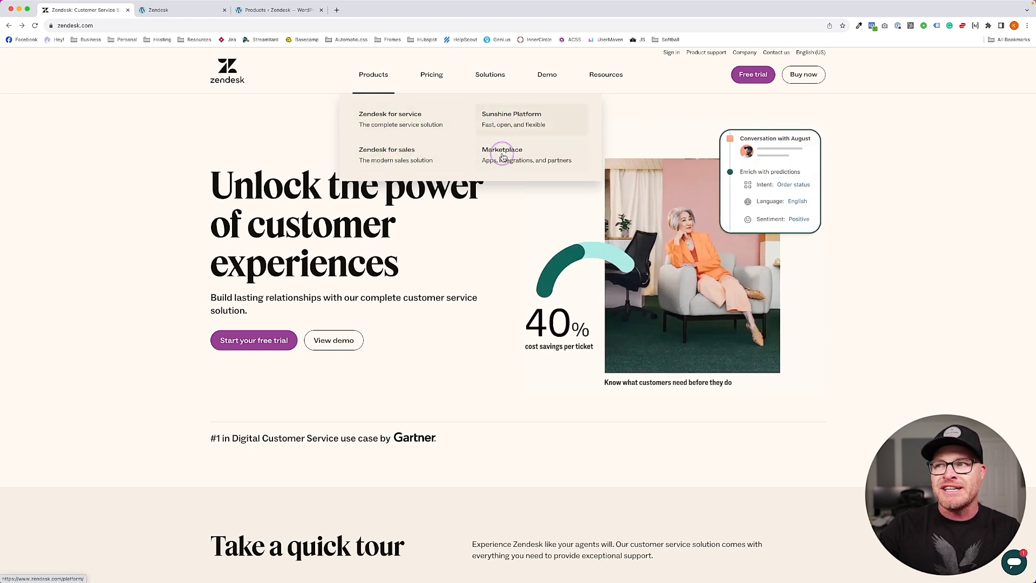
{"action": "mouse_move", "coordinate": [432, 78]}
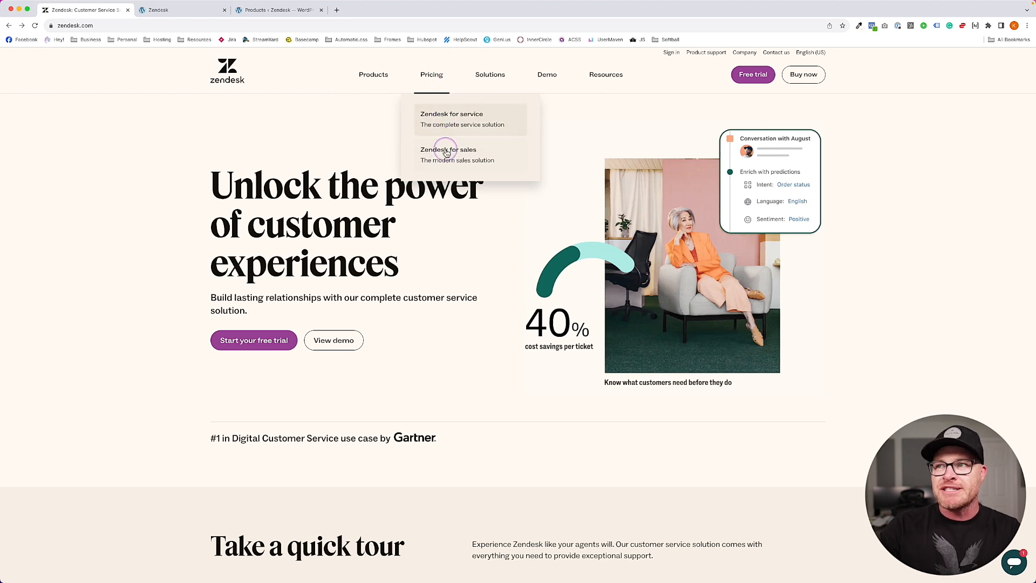
{"action": "mouse_move", "coordinate": [491, 81]}
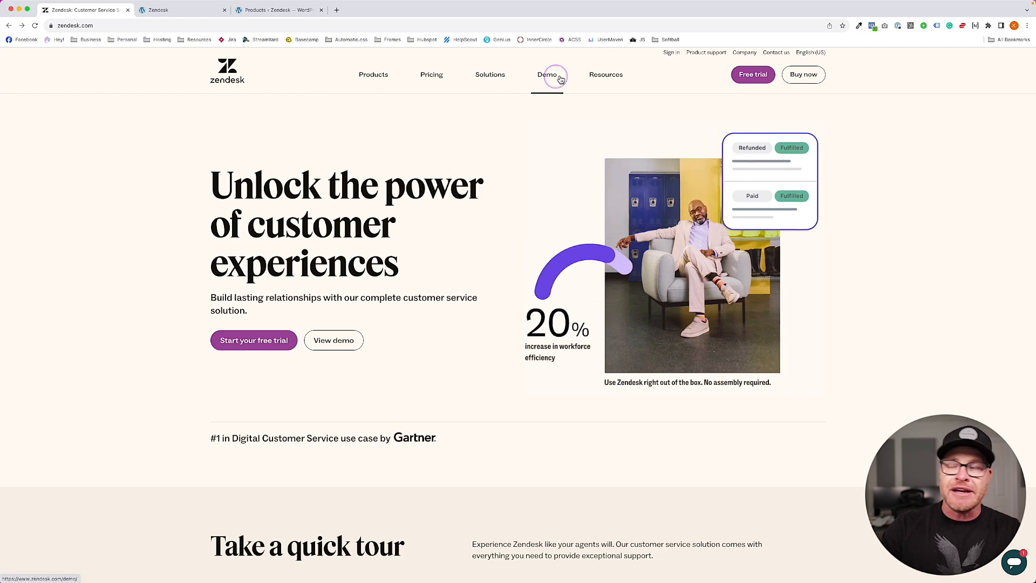
{"action": "mouse_move", "coordinate": [615, 81]}
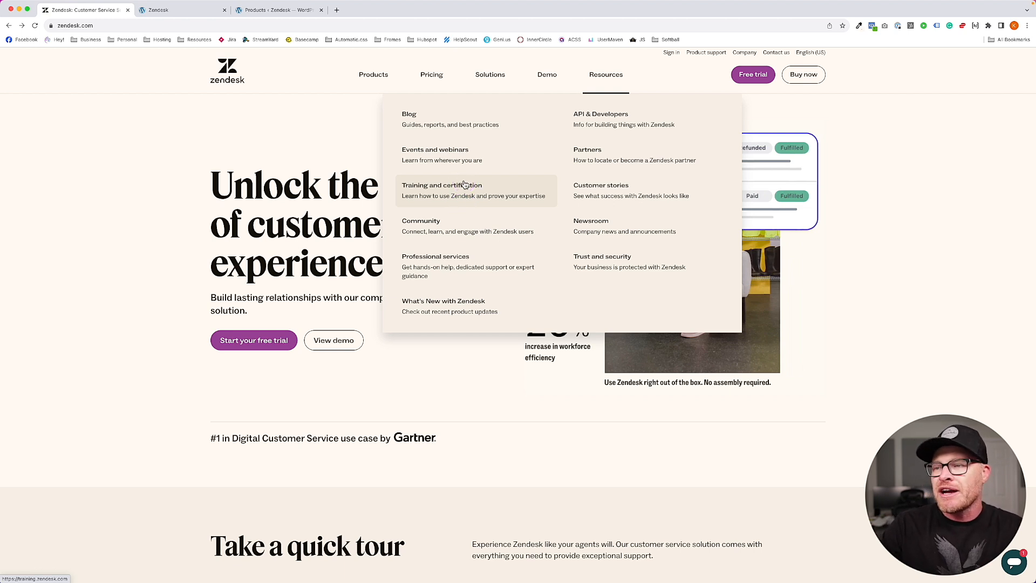
- Move keyboard focus through the live site's header, from the Products dropdown through Pricing, Solutions and Resources to the Buy now link
{"action": "left_click", "coordinate": [629, 231]}
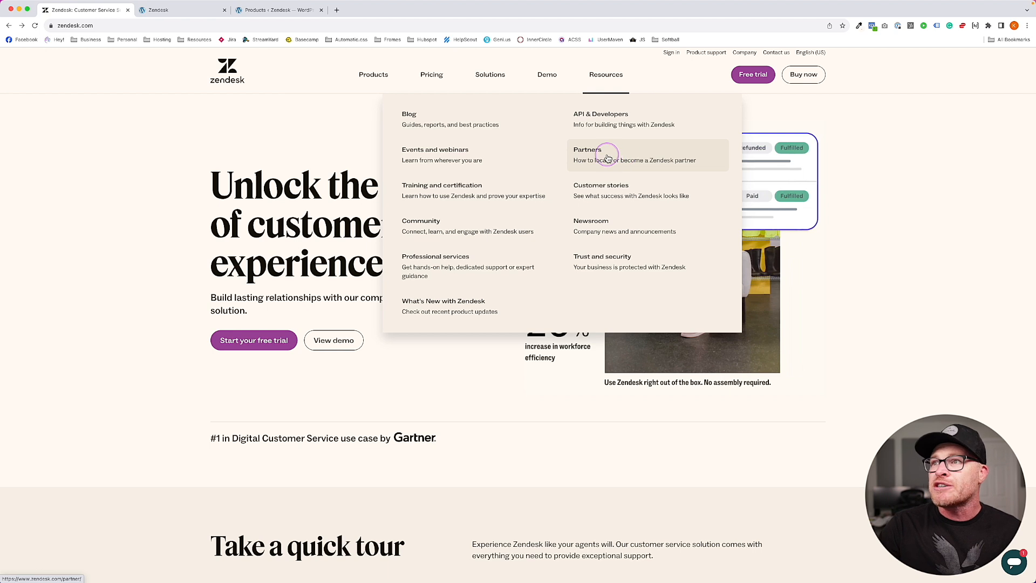
{"action": "mouse_move", "coordinate": [745, 56]}
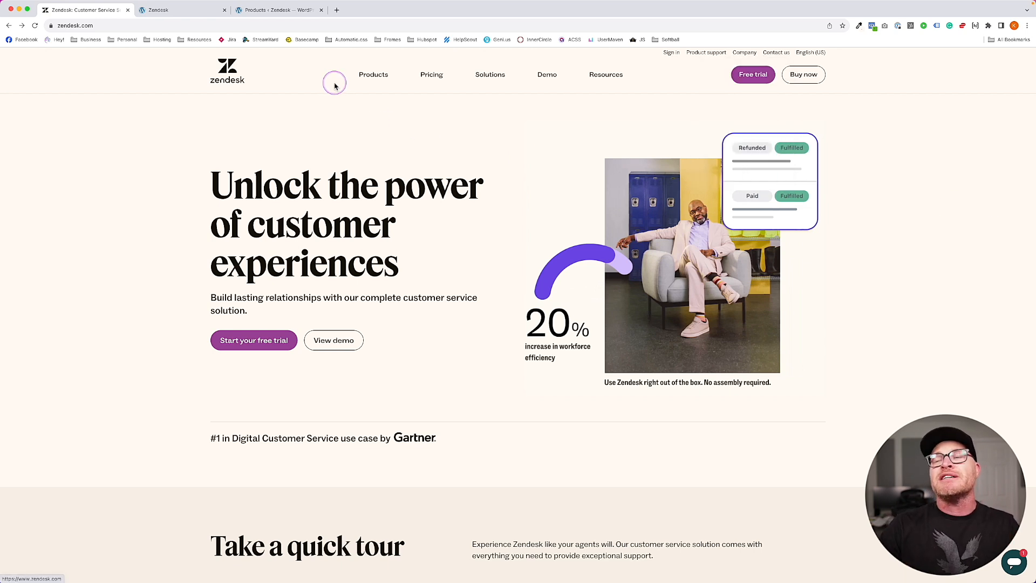
{"action": "key", "text": "Tab"}
{"action": "key", "text": "Tab"}
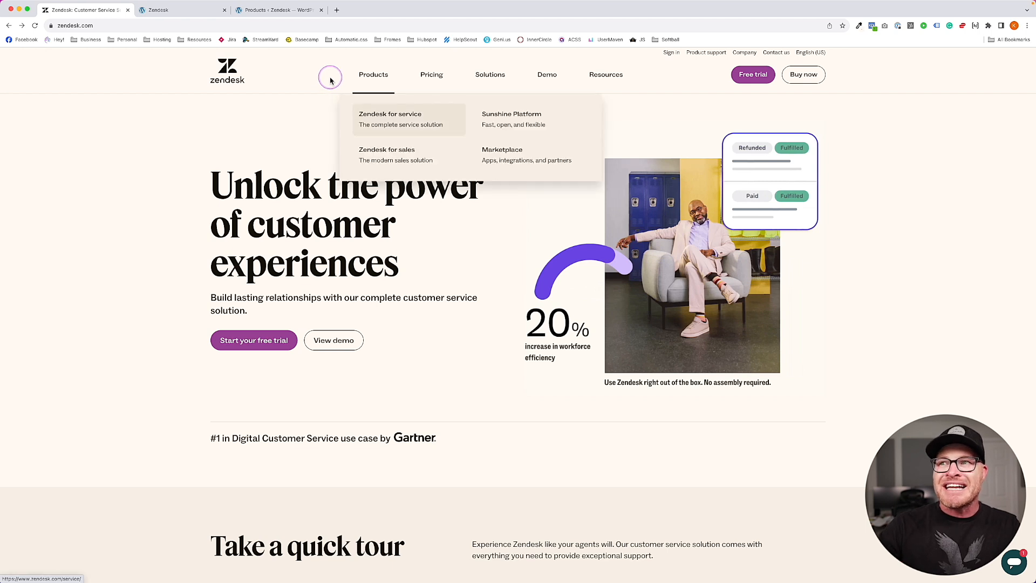
{"action": "key", "text": "Tab"}
{"action": "key", "text": "Tab"}
{"action": "key", "text": "Tab"}
{"action": "key", "text": "Tab"}
{"action": "key", "text": "Tab"}
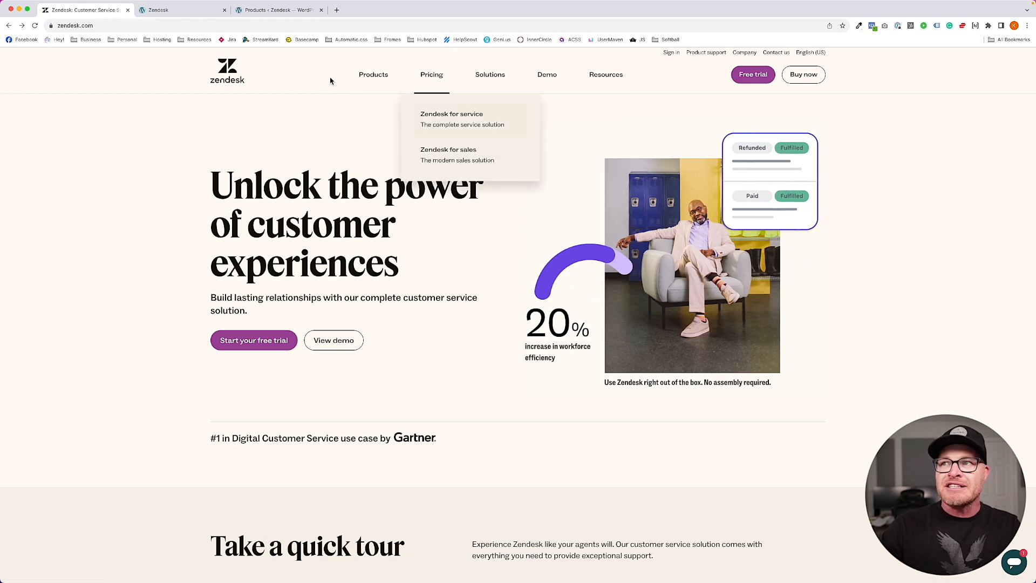
{"action": "key", "text": "Tab"}
{"action": "key", "text": "Tab"}
{"action": "key", "text": "Tab"}
{"action": "key", "text": "Tab"}
{"action": "key", "text": "Tab"}
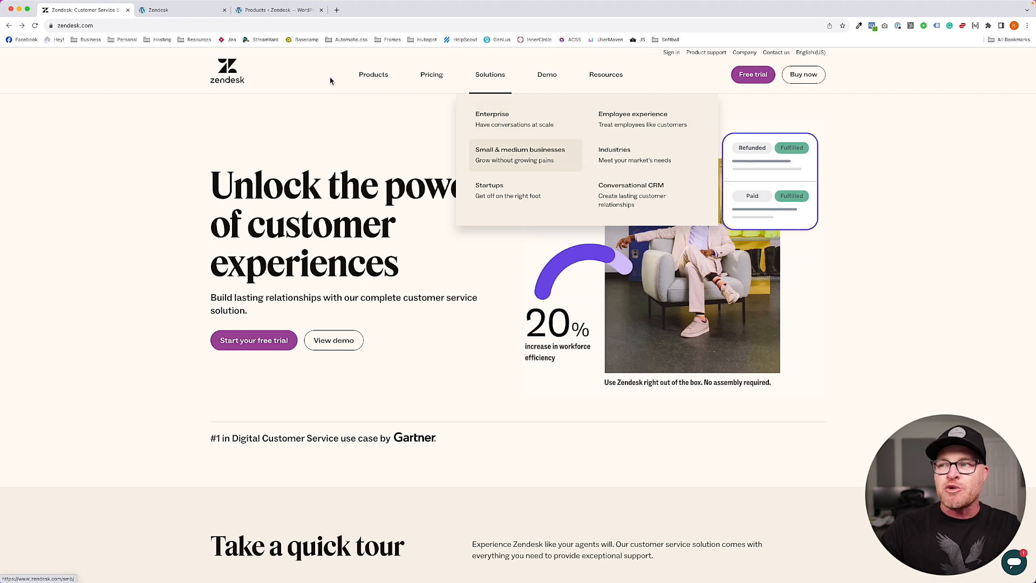
{"action": "key", "text": "Tab"}
{"action": "key", "text": "Tab"}
{"action": "key", "text": "Tab"}
{"action": "key", "text": "Tab"}
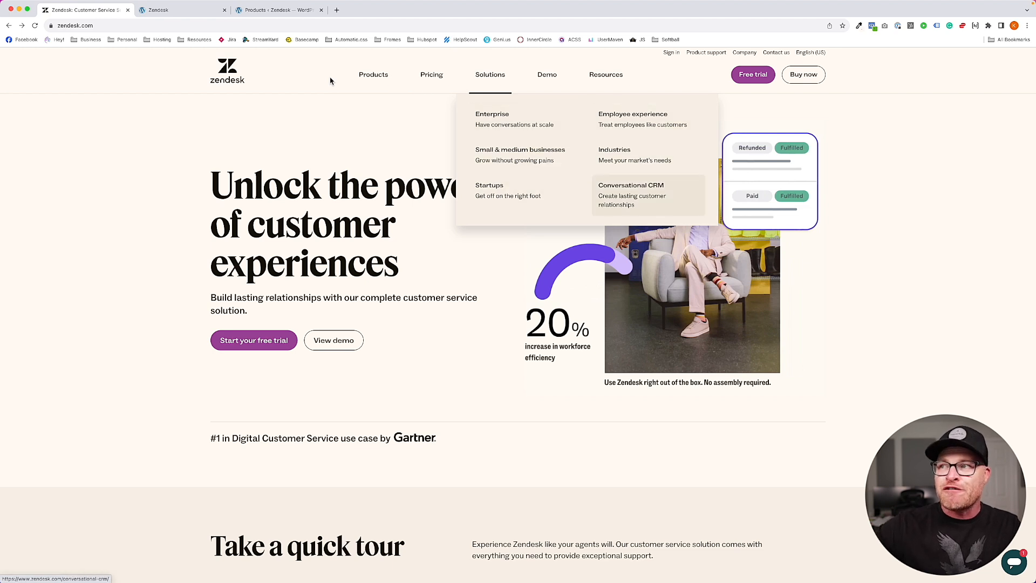
{"action": "key", "text": "Tab"}
{"action": "key", "text": "Tab"}
{"action": "key", "text": "Tab"}
{"action": "key", "text": "Tab"}
{"action": "key", "text": "Tab"}
{"action": "key", "text": "Tab"}
{"action": "key", "text": "Tab"}
{"action": "key", "text": "Tab"}
{"action": "key", "text": "Tab"}
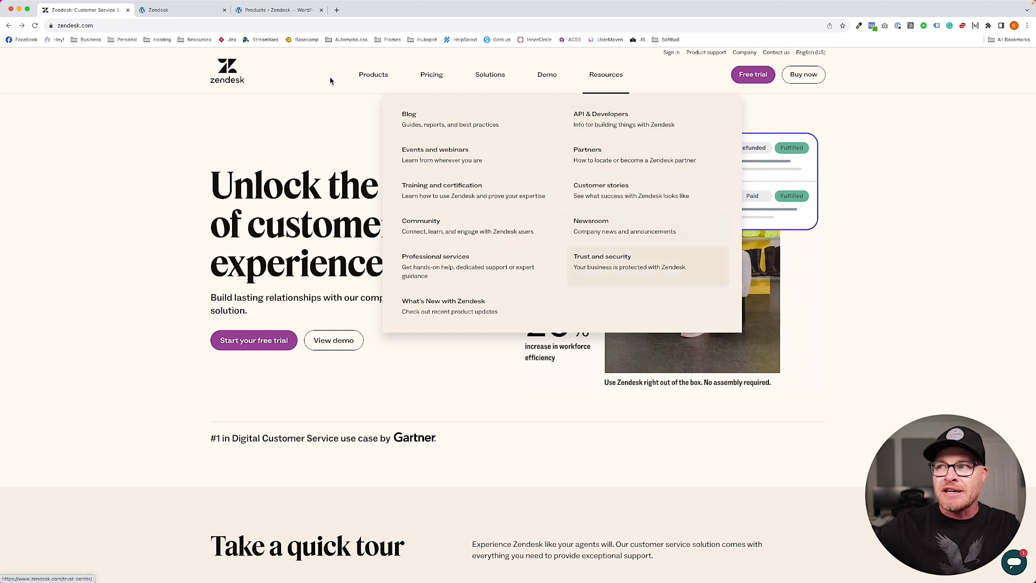
{"action": "key", "text": "Tab"}
{"action": "key", "text": "Tab"}
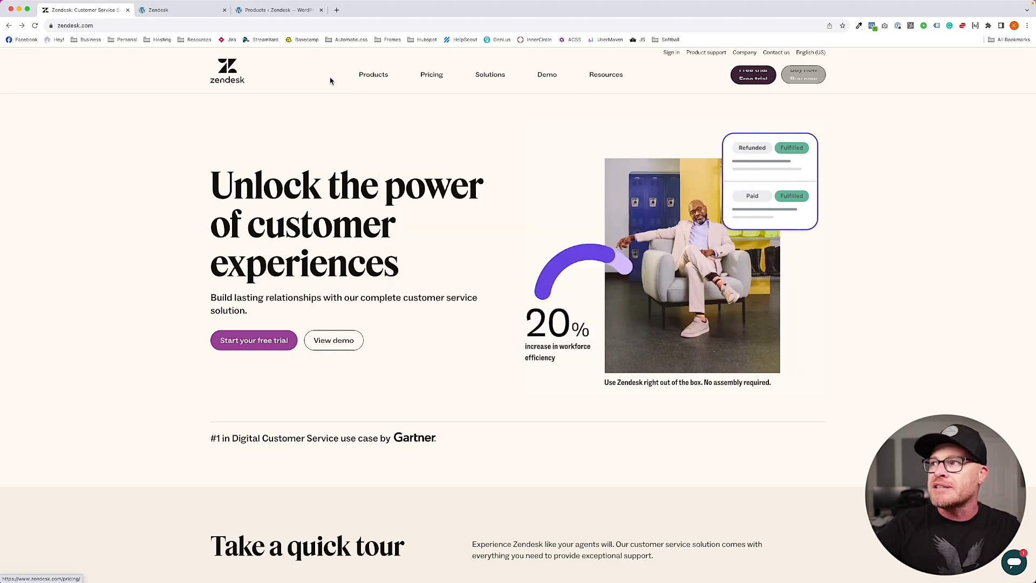
{"action": "left_click", "coordinate": [259, 136]}
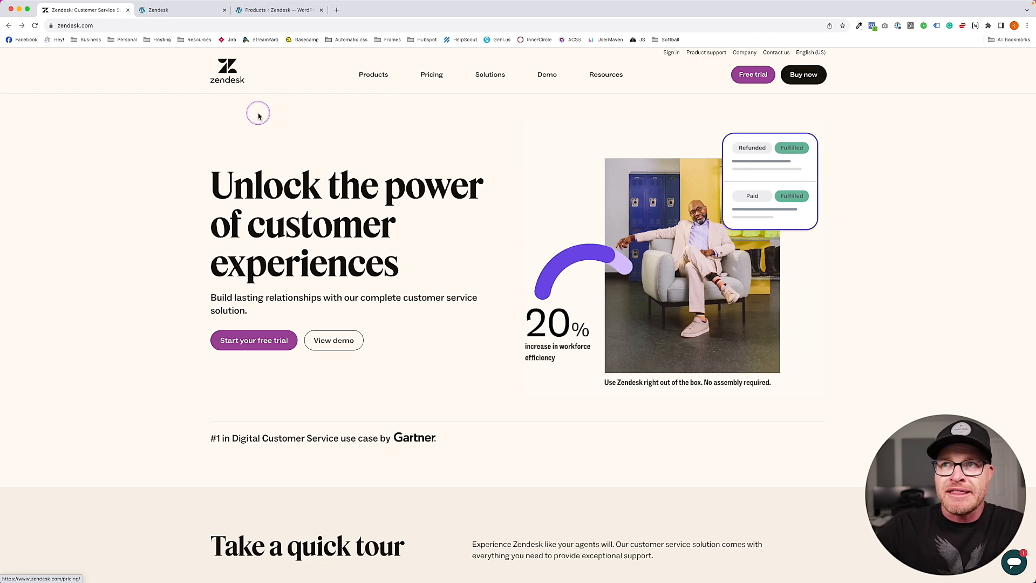
- Switch to the local Zendesk site and open its Header template for editing with Bricks
{"action": "left_click", "coordinate": [195, 10]}
{"action": "left_click", "coordinate": [257, 10]}
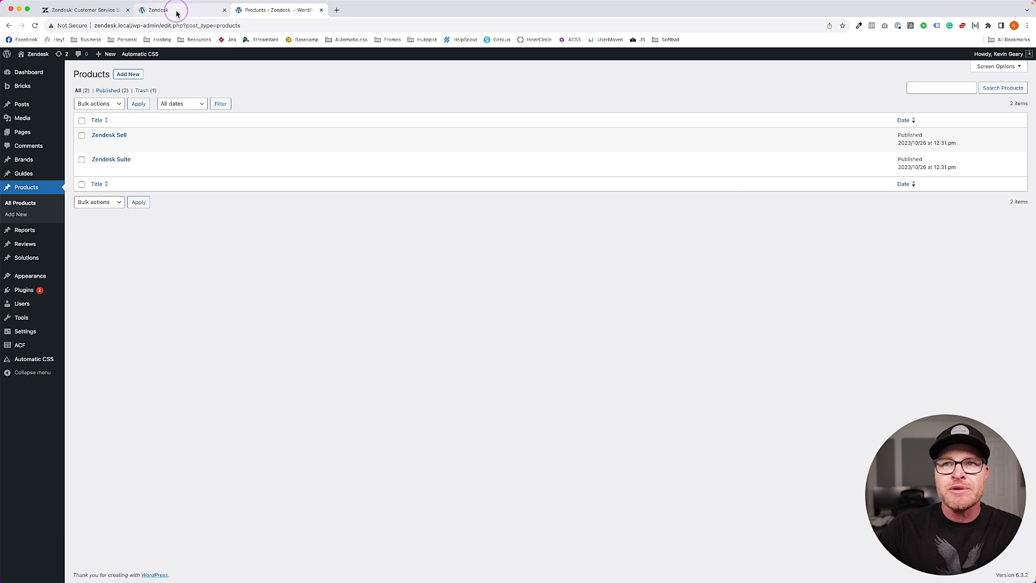
{"action": "left_click", "coordinate": [162, 10]}
{"action": "mouse_move", "coordinate": [267, 59]}
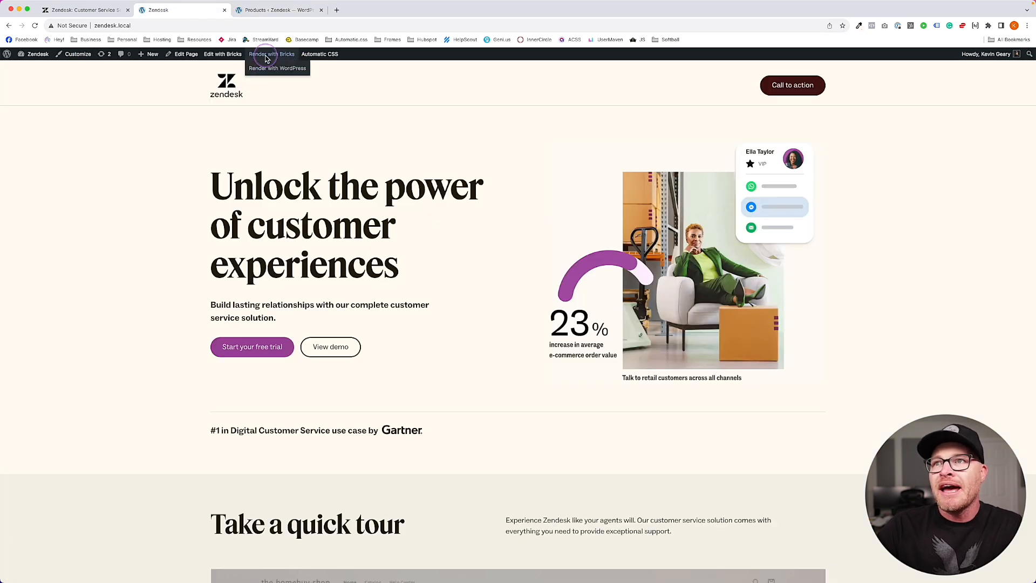
{"action": "left_click", "coordinate": [230, 69]}
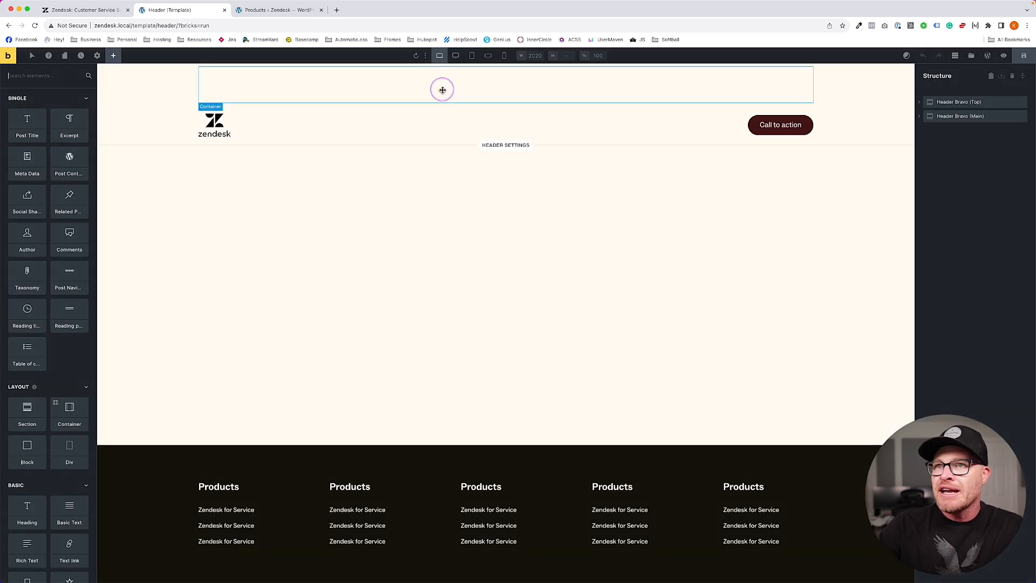
- Add a Nav Menu element inside the Inner container of Header Bravo (Top)
{"action": "left_click", "coordinate": [443, 88]}
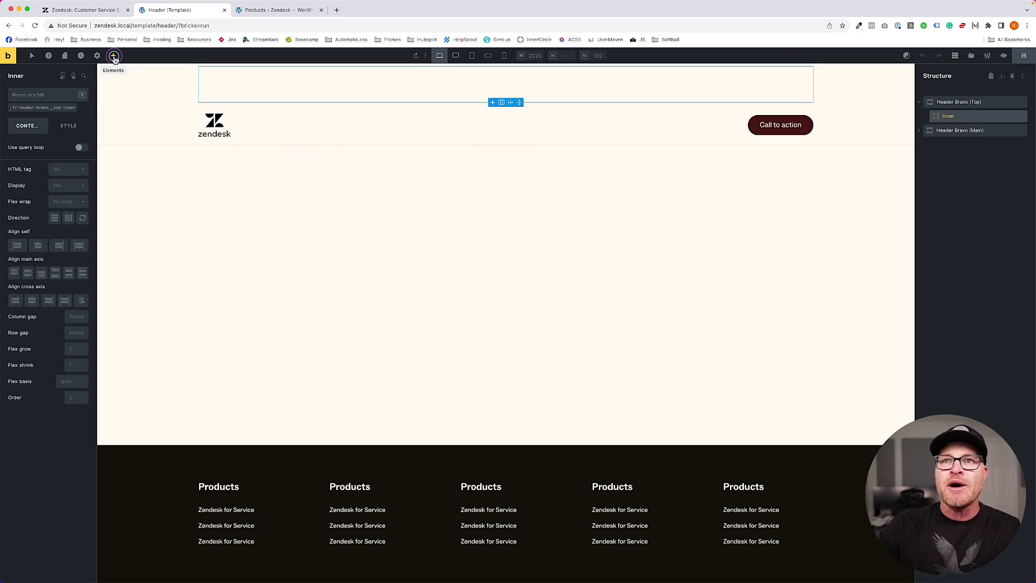
{"action": "left_click", "coordinate": [113, 55]}
{"action": "type", "text": "nav"}
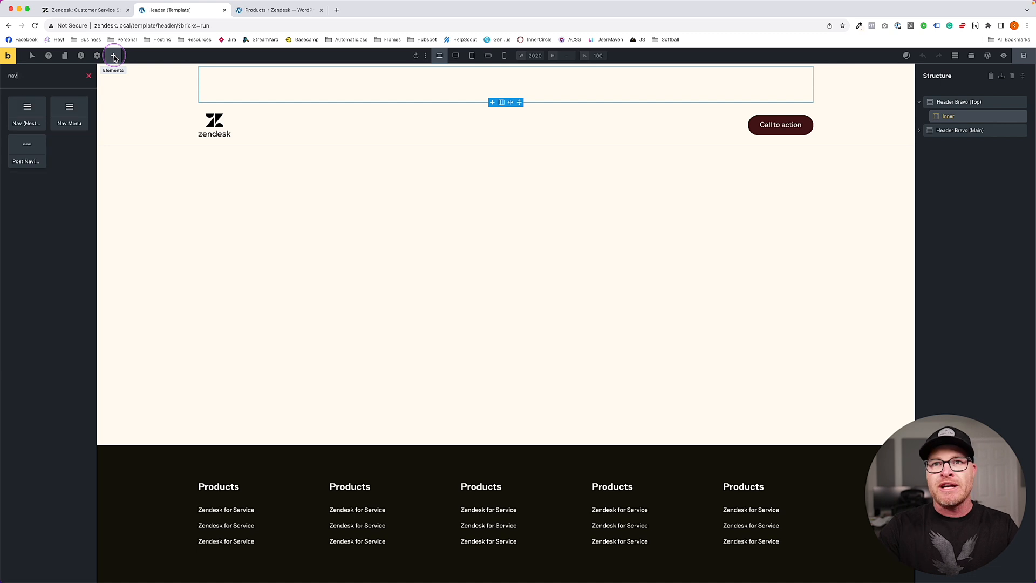
{"action": "left_click", "coordinate": [70, 111]}
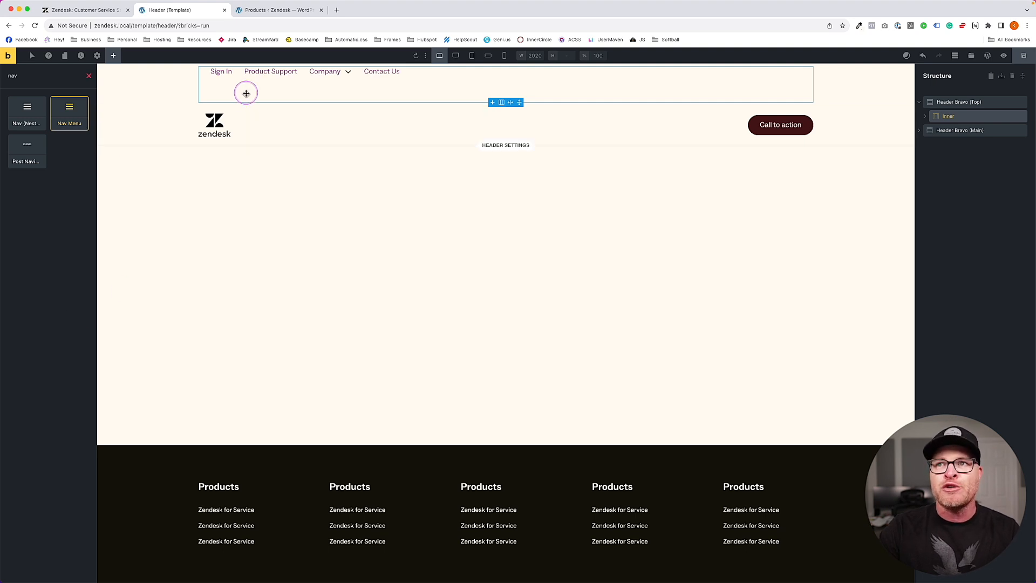
- Select the new Nav Menu element and create the class top-nav on it
{"action": "left_click", "coordinate": [236, 71]}
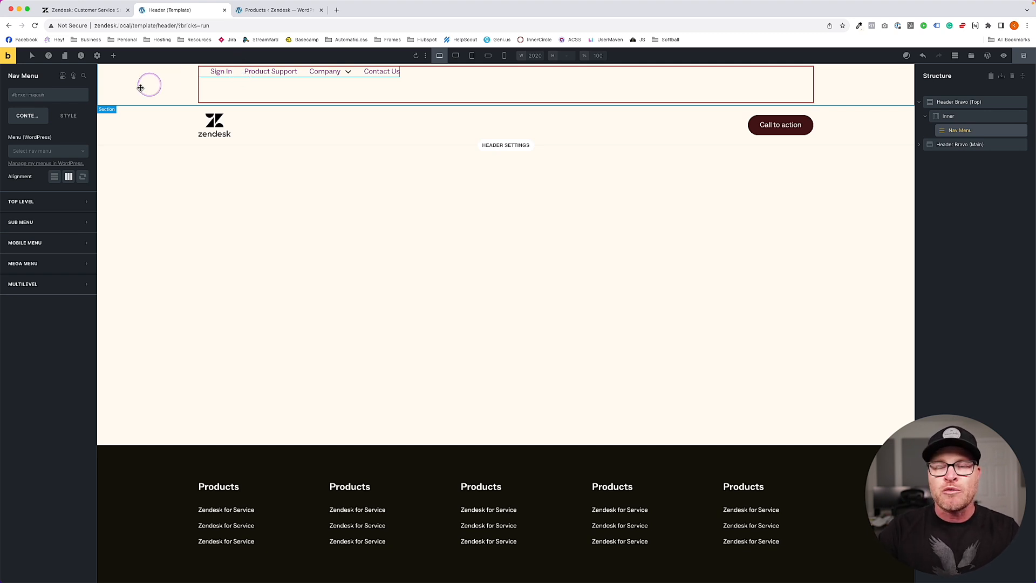
{"action": "left_click", "coordinate": [32, 95]}
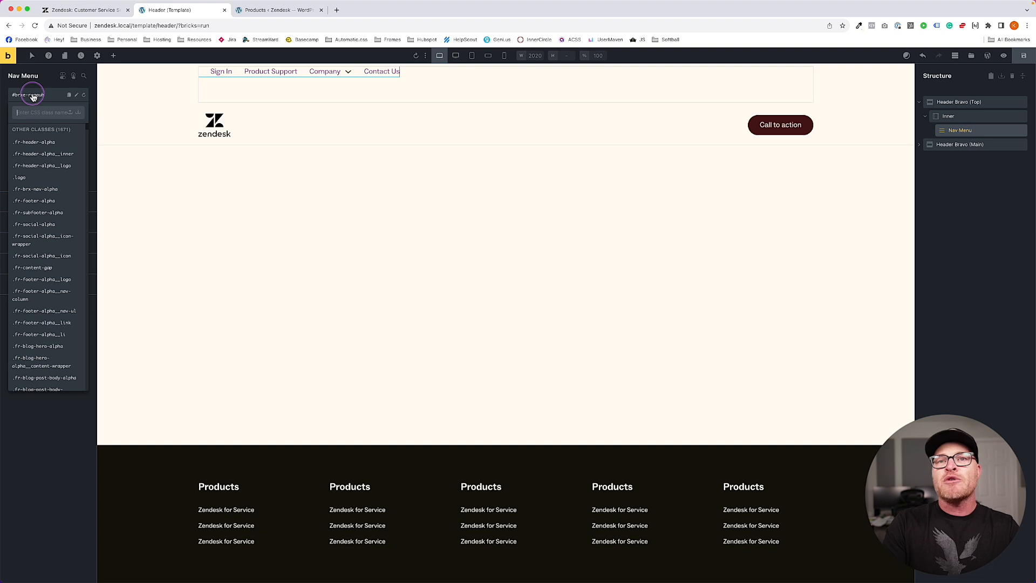
{"action": "type", "text": "top-nav"}
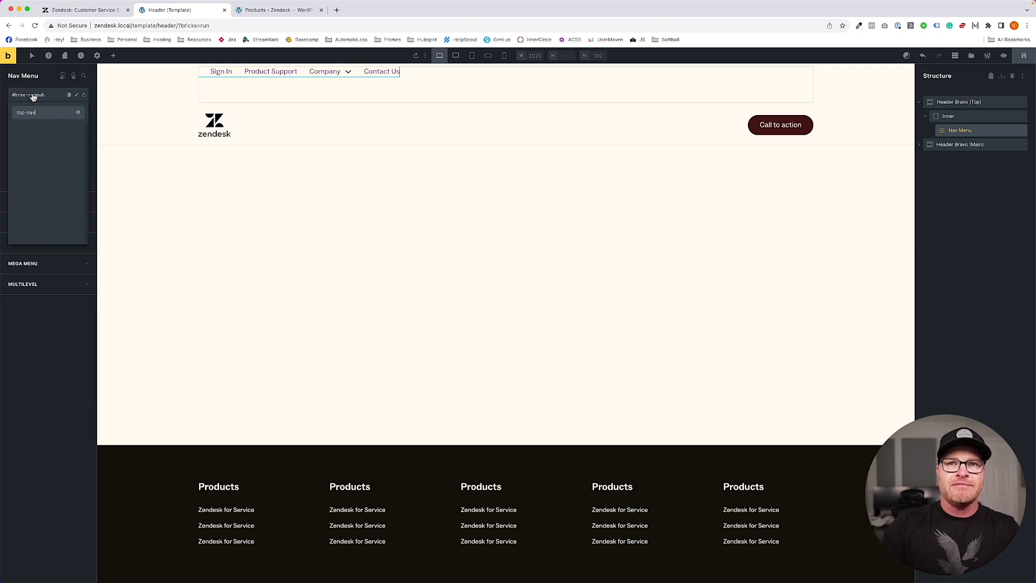
{"action": "key", "text": "Return"}
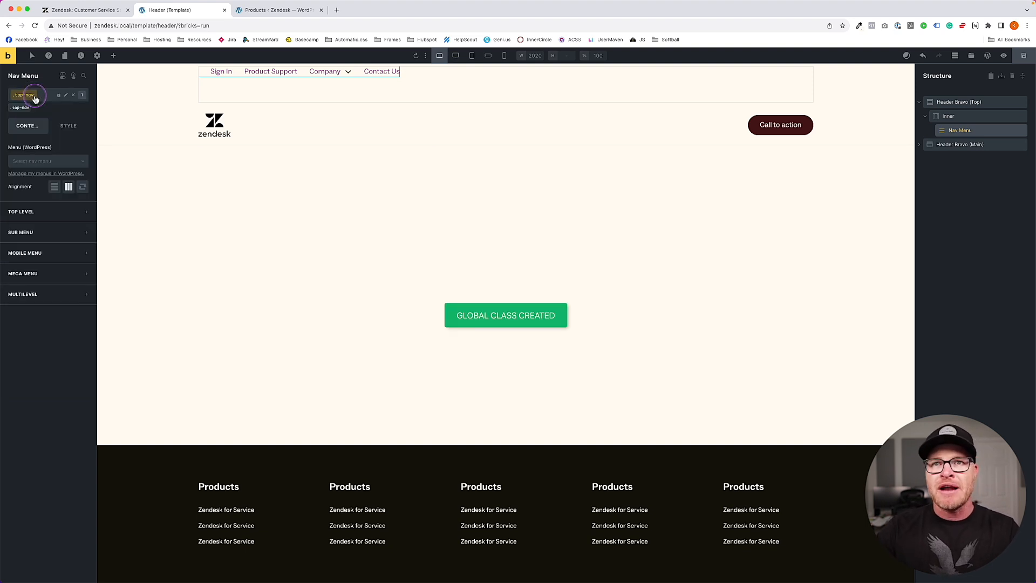
- Set the left margin of the menu's top-level items to 0 on the top-nav class
{"action": "left_click", "coordinate": [384, 218]}
{"action": "left_click", "coordinate": [68, 126]}
{"action": "left_click", "coordinate": [21, 151]}
{"action": "left_click", "coordinate": [24, 127]}
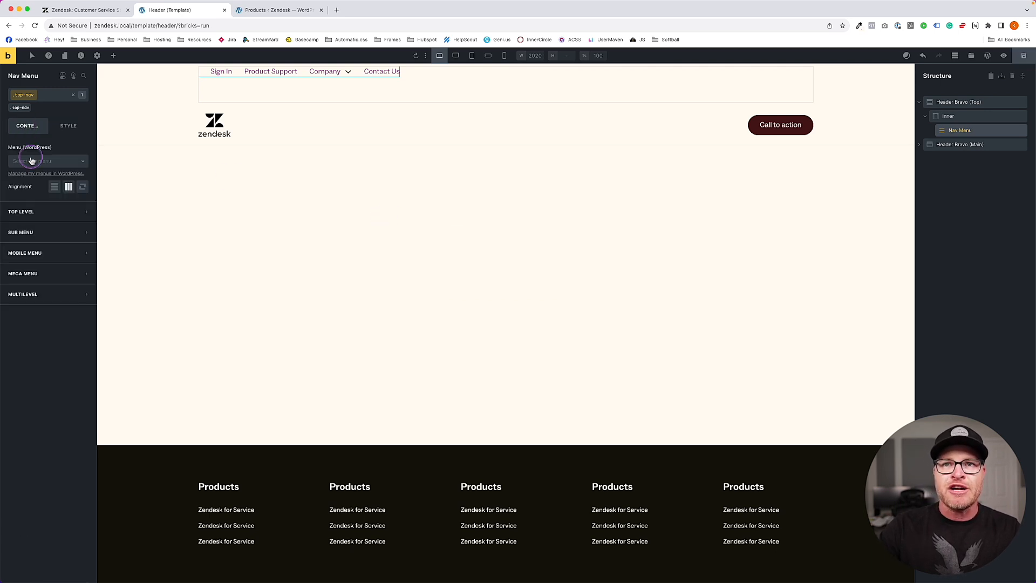
{"action": "left_click", "coordinate": [58, 221]}
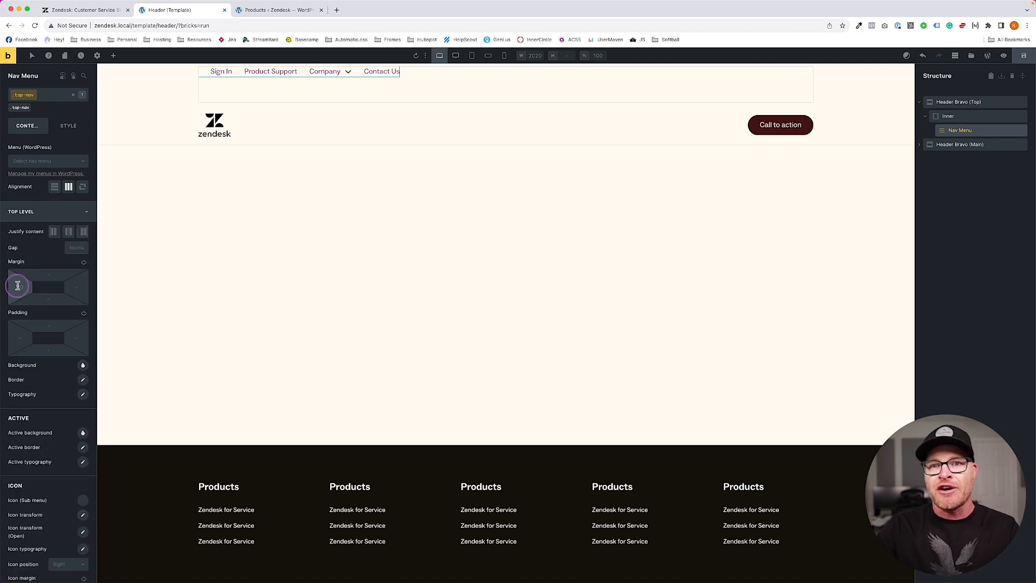
{"action": "left_click", "coordinate": [17, 286]}
{"action": "type", "text": "0"}
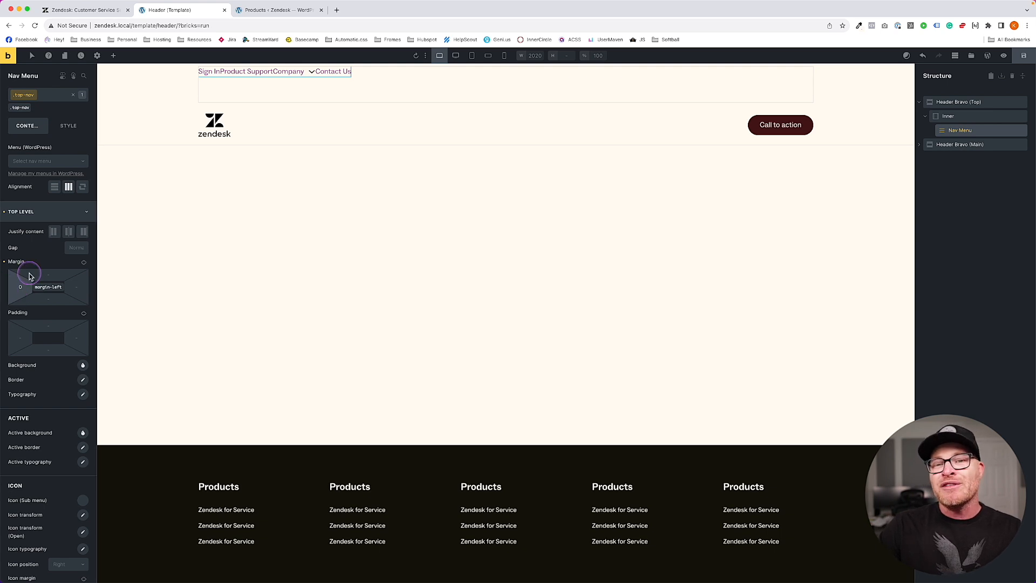
{"action": "key", "text": "BackSpace"}
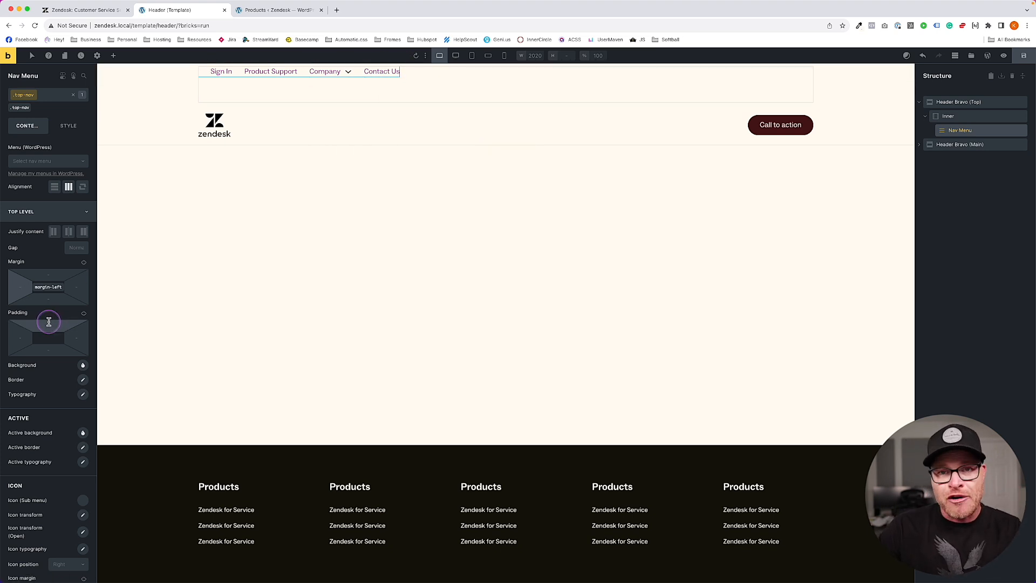
{"action": "left_click", "coordinate": [47, 215]}
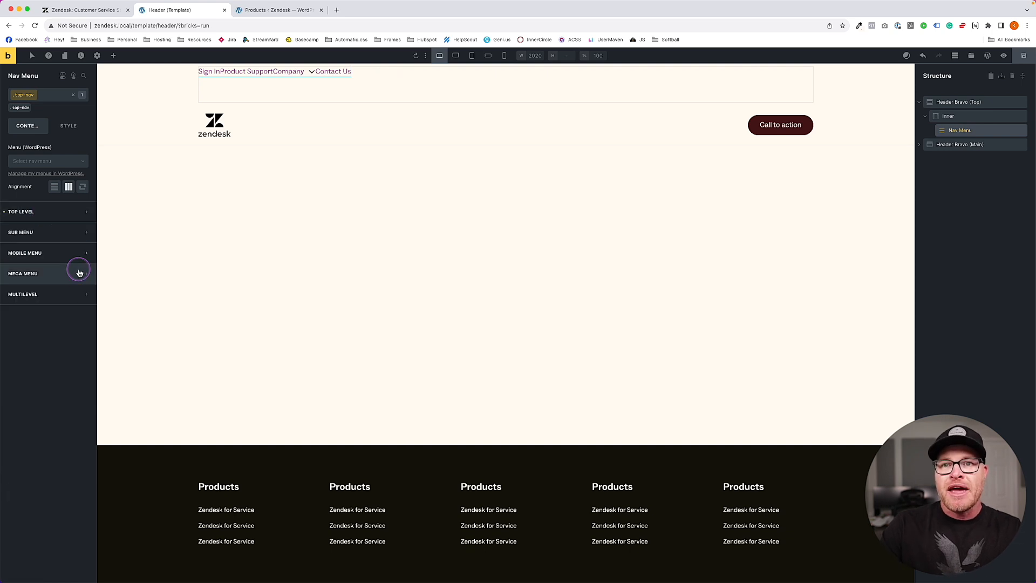
- Set the gap between the top-level menu items to var(--space-xs), trying var(--space-s) along the way
{"action": "left_click", "coordinate": [47, 214]}
{"action": "left_click", "coordinate": [75, 247]}
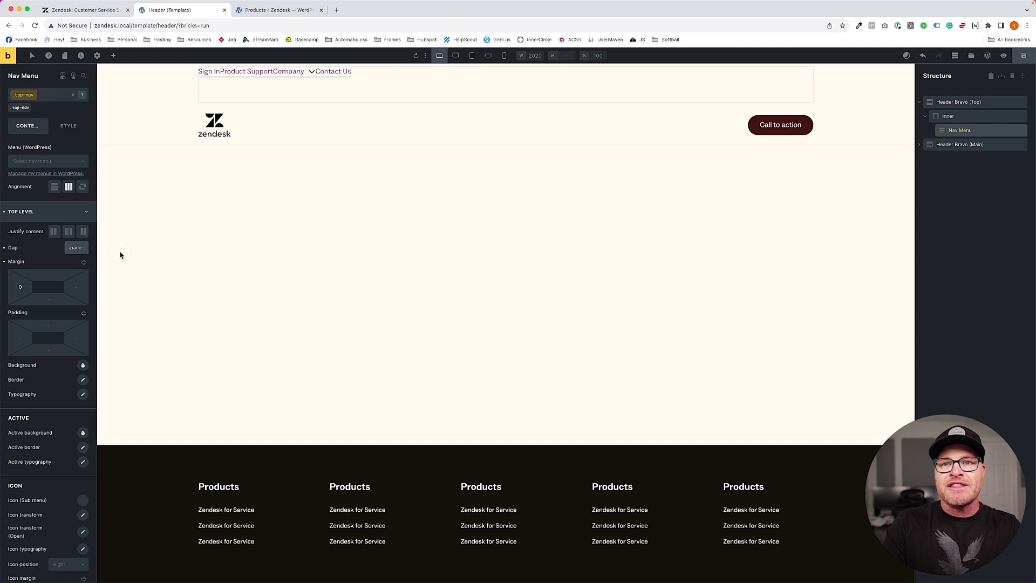
{"action": "type", "text": "--space-xs"}
{"action": "key", "text": "Return"}
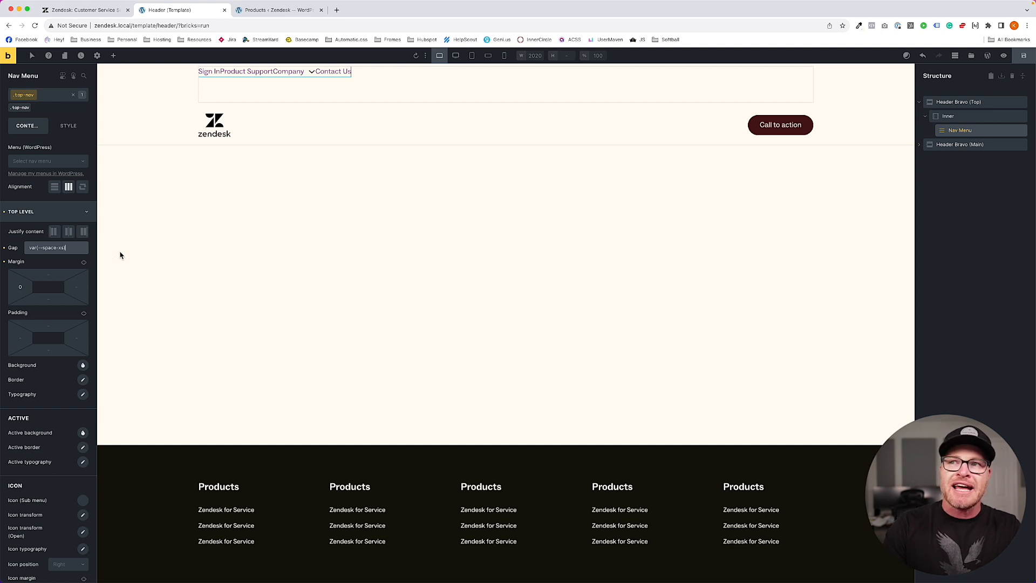
{"action": "key", "text": "BackSpace"}
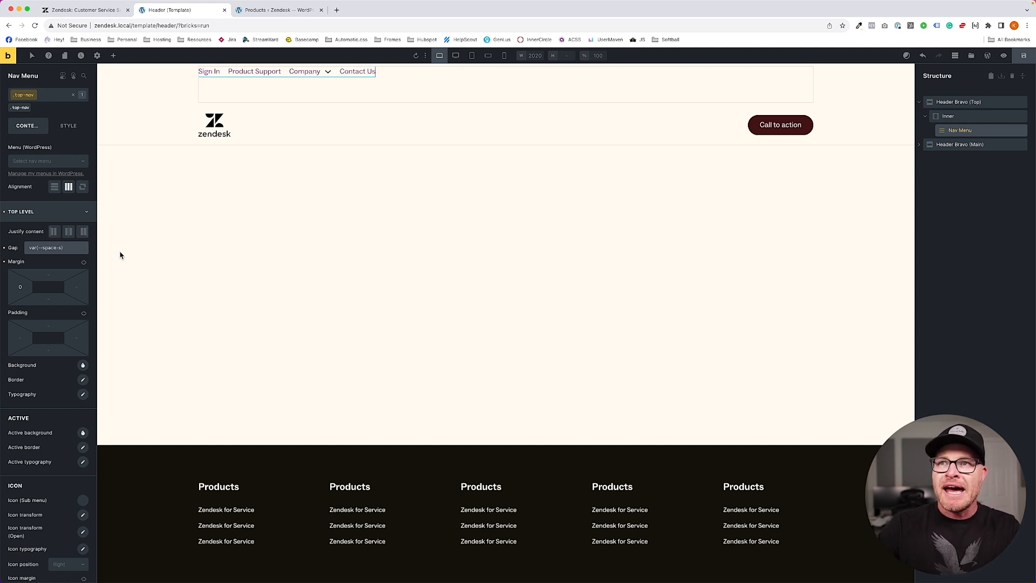
{"action": "key", "text": "BackSpace"}
{"action": "type", "text": "x"}
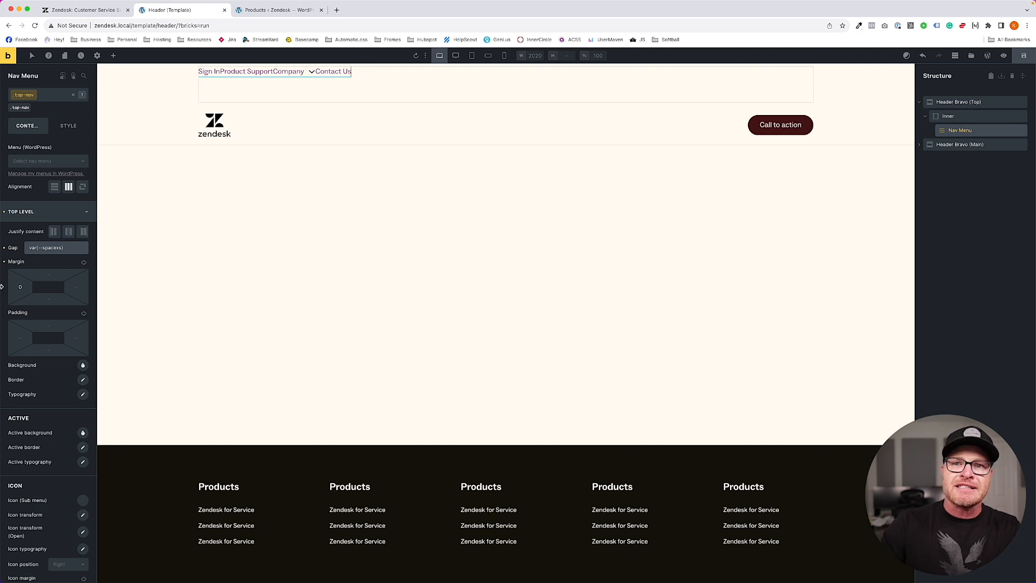
{"action": "type", "text": "-"}
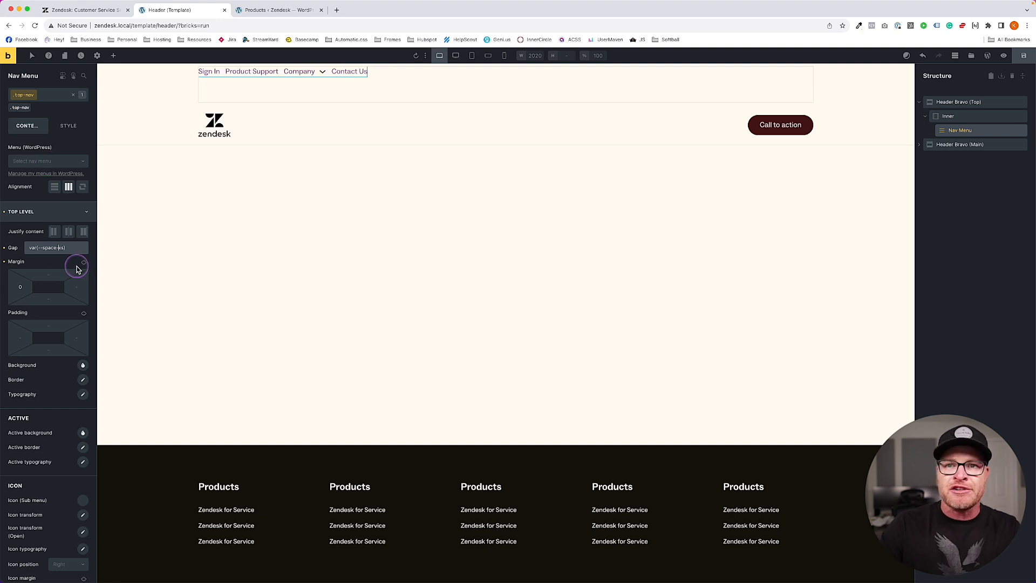
- Set the font size of the top-level menu items to var(--text-xs)
{"action": "left_click", "coordinate": [35, 213]}
{"action": "left_click", "coordinate": [43, 233]}
{"action": "left_click", "coordinate": [47, 215]}
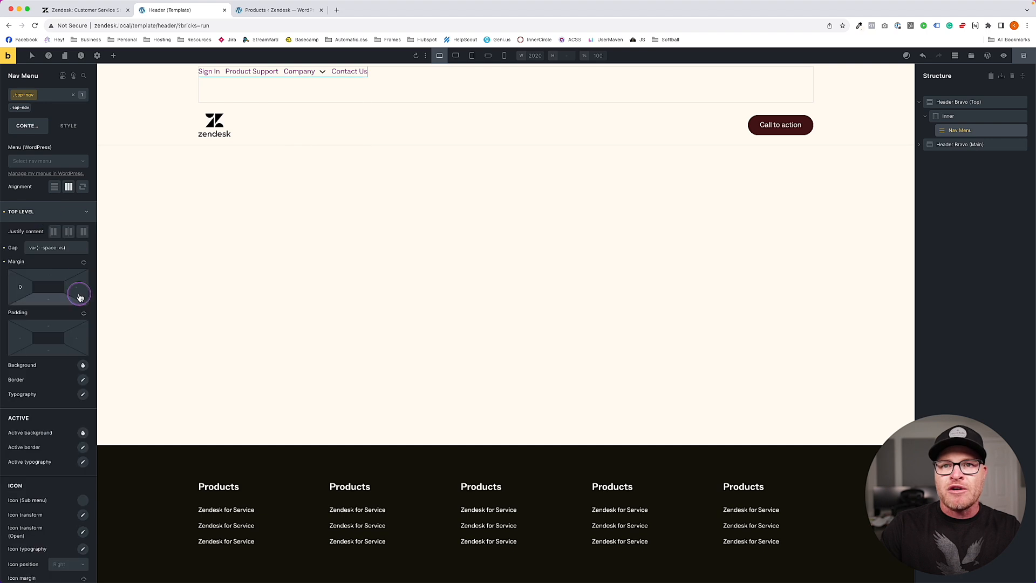
{"action": "left_click", "coordinate": [83, 395]}
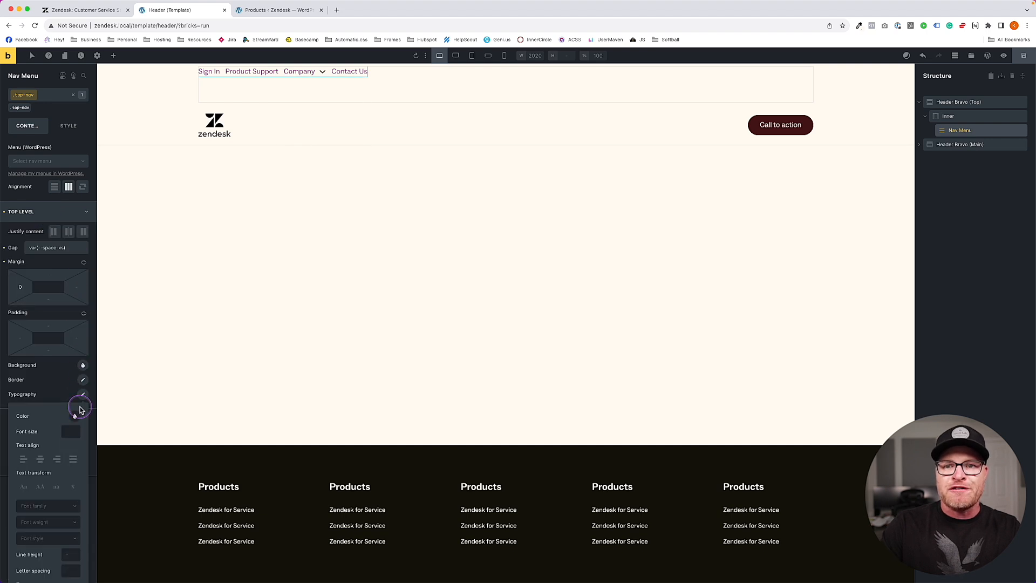
{"action": "scroll", "coordinate": [79, 409], "scroll_direction": "down", "scroll_amount": 2}
{"action": "left_click", "coordinate": [72, 316]}
{"action": "type", "text": "text-xs"}
{"action": "key", "text": "Return"}
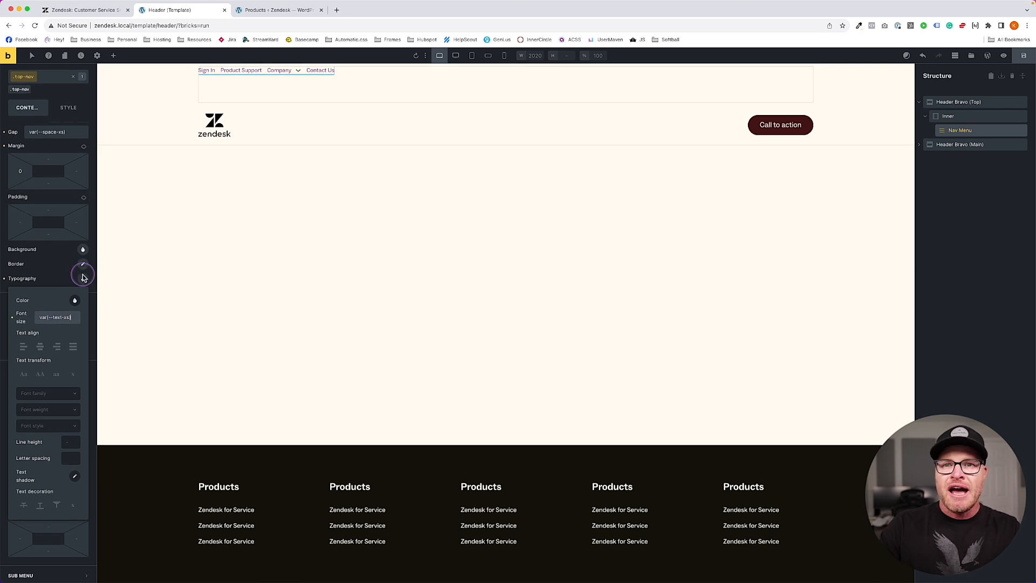
- Set the text color of the top-level menu items to the near-black fourth swatch of the Base palette
{"action": "left_click", "coordinate": [79, 300]}
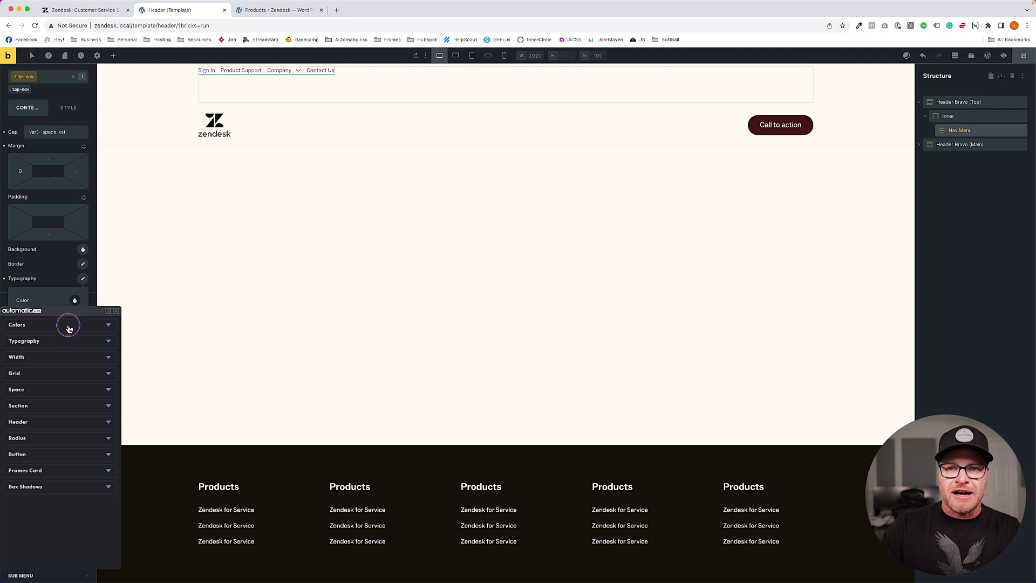
{"action": "left_click", "coordinate": [69, 325]}
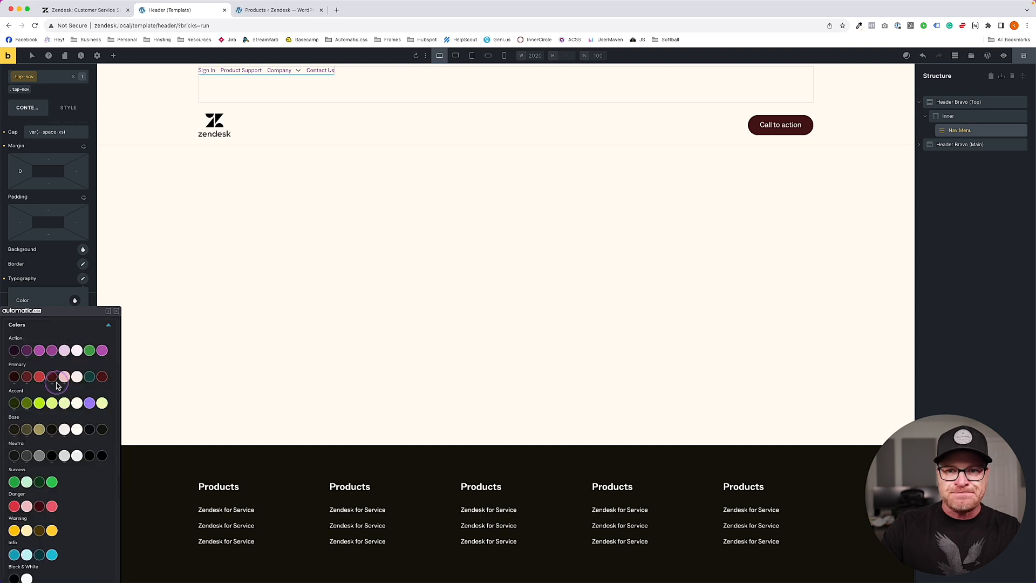
{"action": "left_click", "coordinate": [50, 427]}
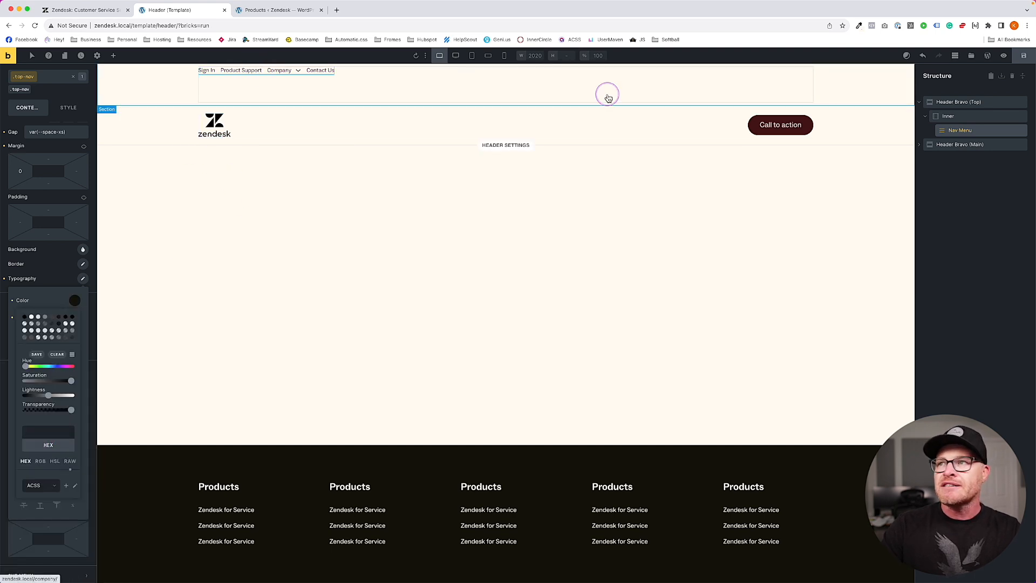
- Push the top navigation to the far end by setting the top-nav class's left margin to auto, and save the template
{"action": "left_click", "coordinate": [1024, 57]}
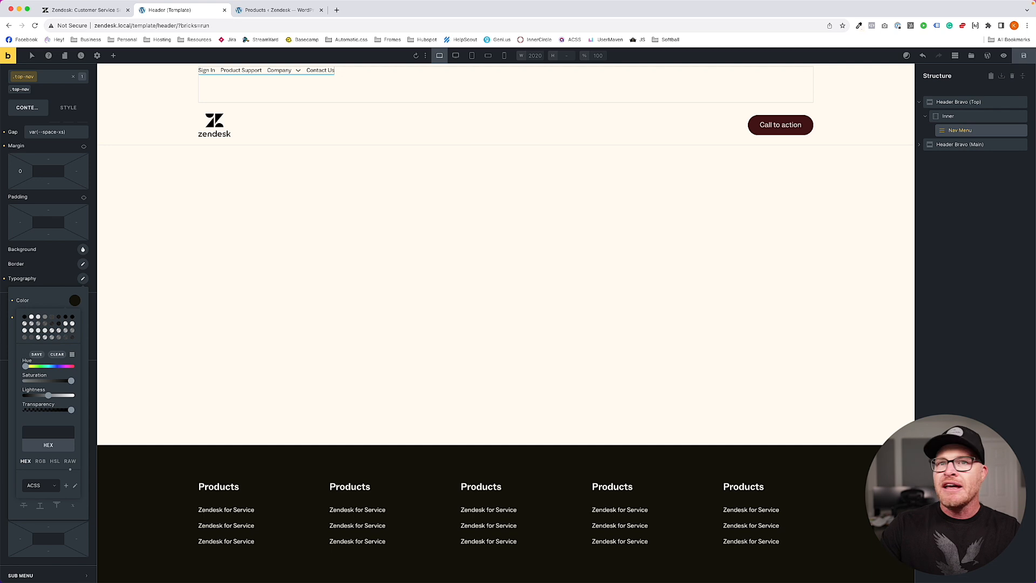
{"action": "left_click", "coordinate": [61, 123]}
{"action": "left_click", "coordinate": [51, 152]}
{"action": "left_click", "coordinate": [22, 214]}
{"action": "type", "text": "auto"}
{"action": "left_click", "coordinate": [402, 215]}
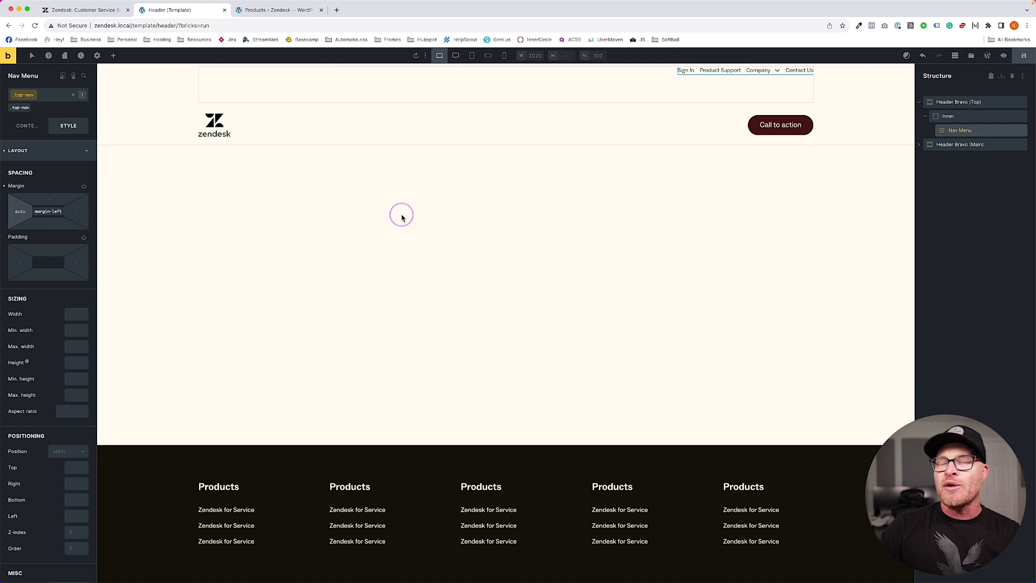
{"action": "left_click", "coordinate": [1024, 55]}
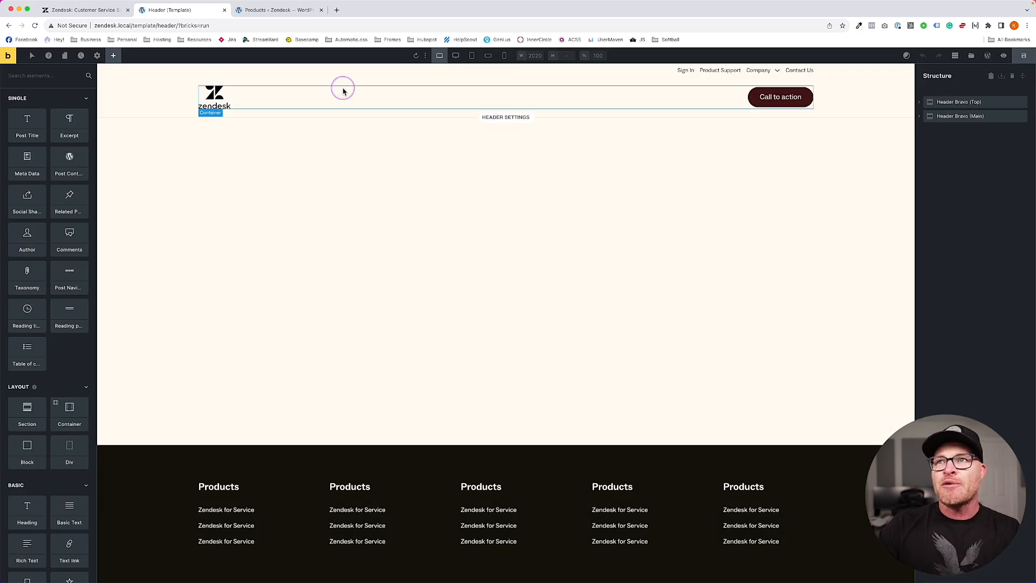
- Close the Products admin page and open the local site's front end to check the Company submenu
{"action": "left_click", "coordinate": [305, 11]}
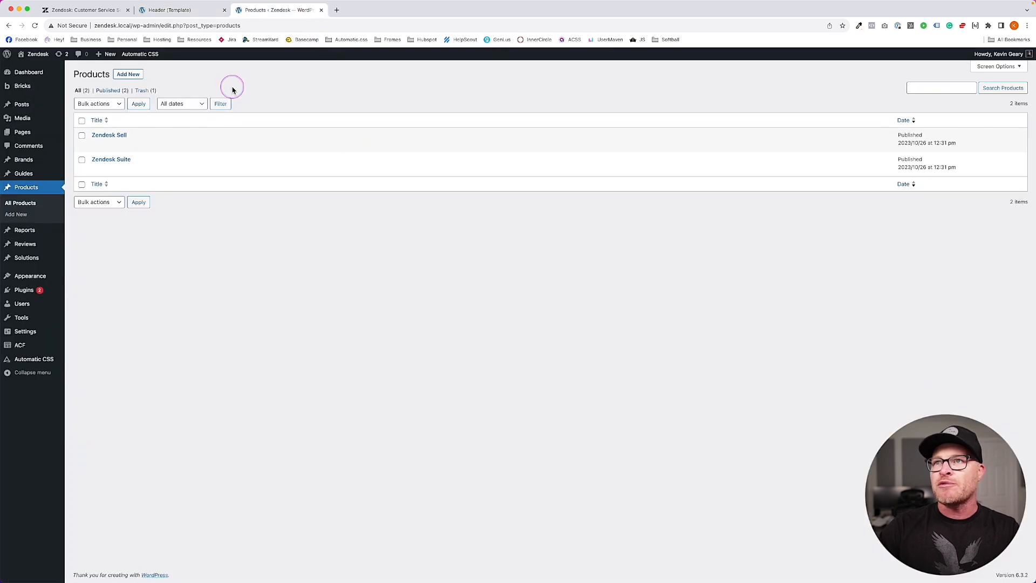
{"action": "left_click", "coordinate": [321, 9]}
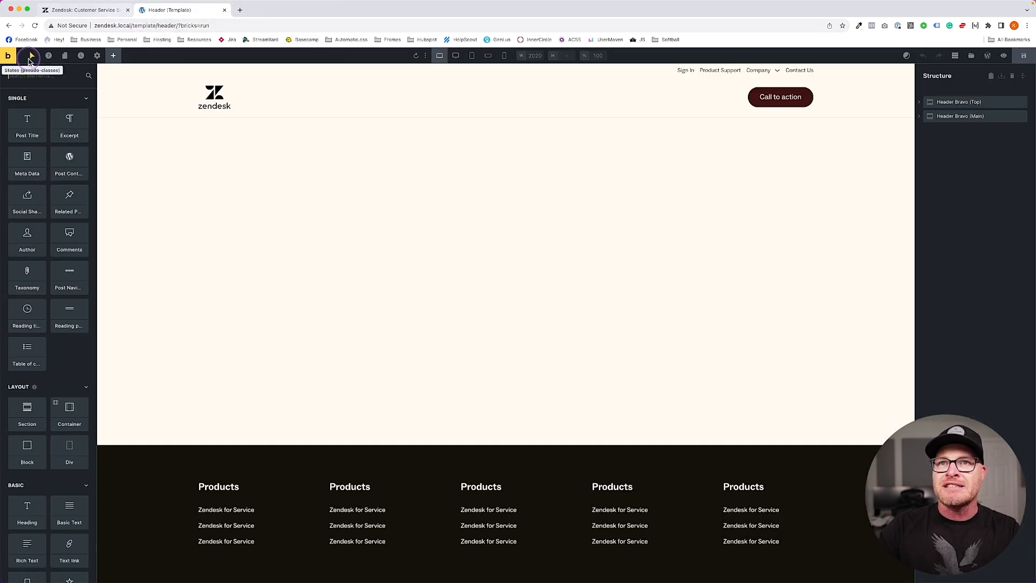
{"action": "left_click", "coordinate": [14, 57]}
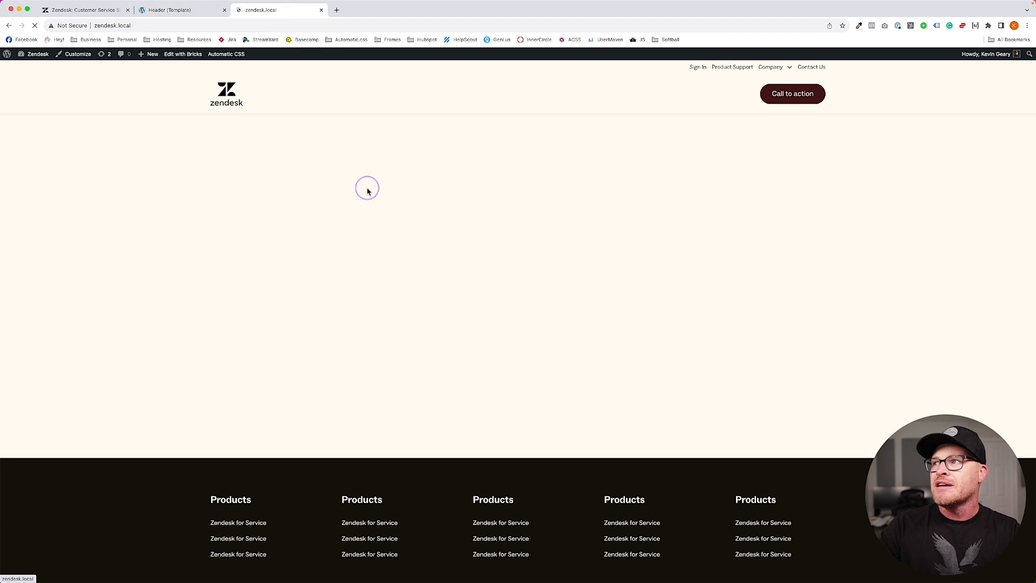
{"action": "mouse_move", "coordinate": [770, 67]}
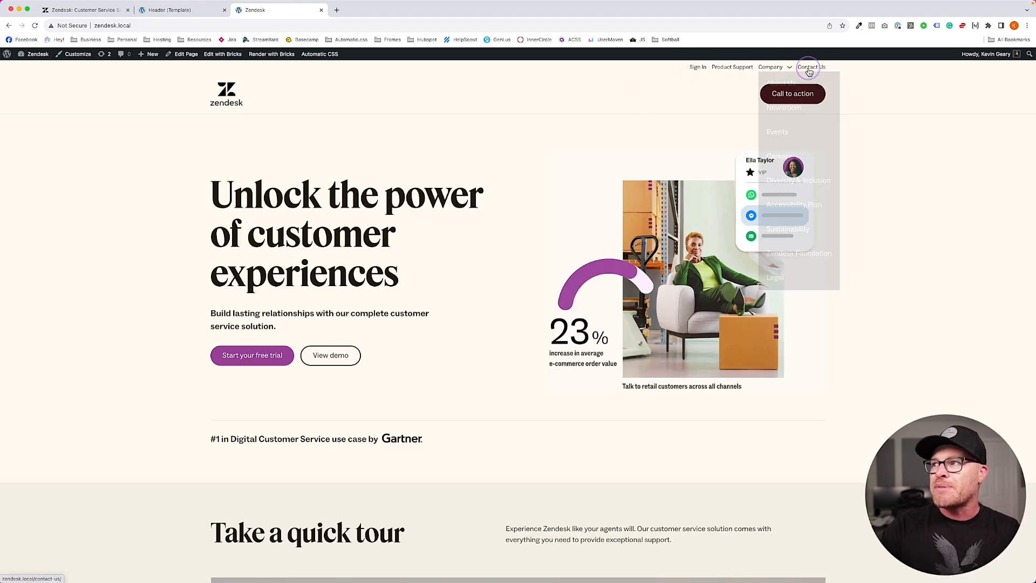
- Compare the local top navigation with the one on the live Zendesk site
{"action": "left_click", "coordinate": [89, 9]}
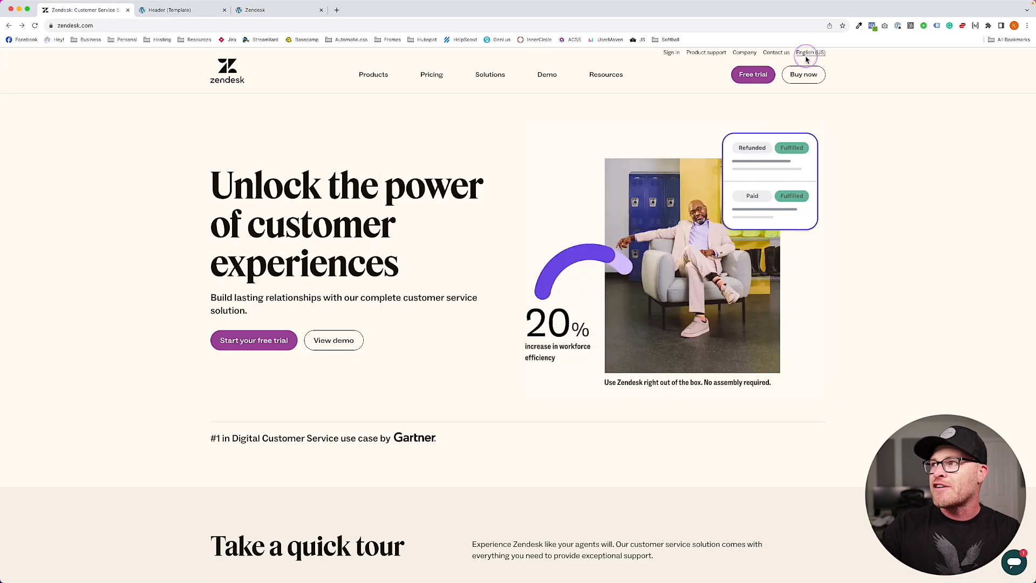
{"action": "left_click", "coordinate": [265, 16]}
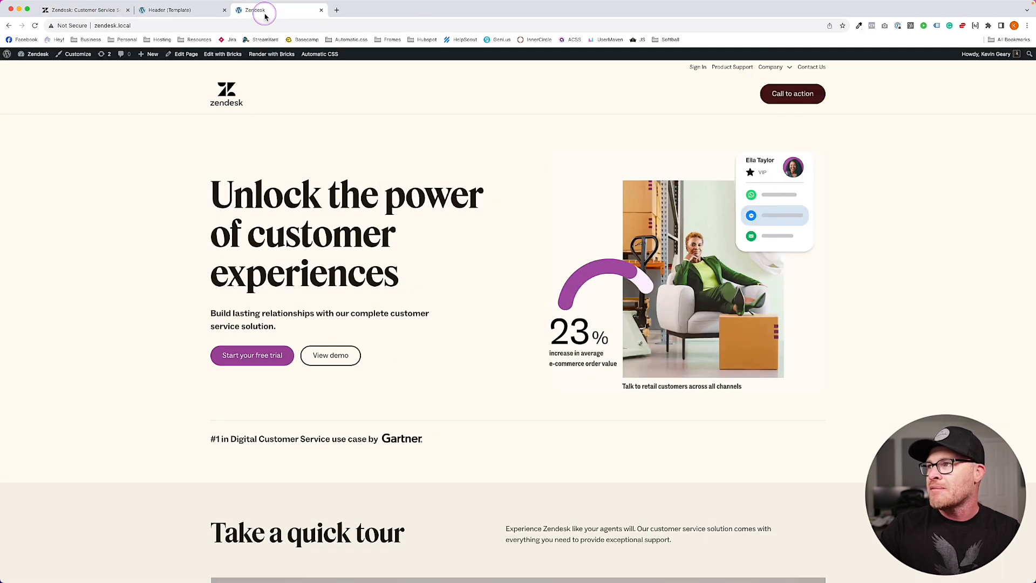
{"action": "left_click", "coordinate": [143, 14]}
{"action": "left_click", "coordinate": [112, 14]}
- Set the gap between the top-level menu items to var(--space-s) on the top-nav class in the Header template and save
{"action": "left_click", "coordinate": [172, 11]}
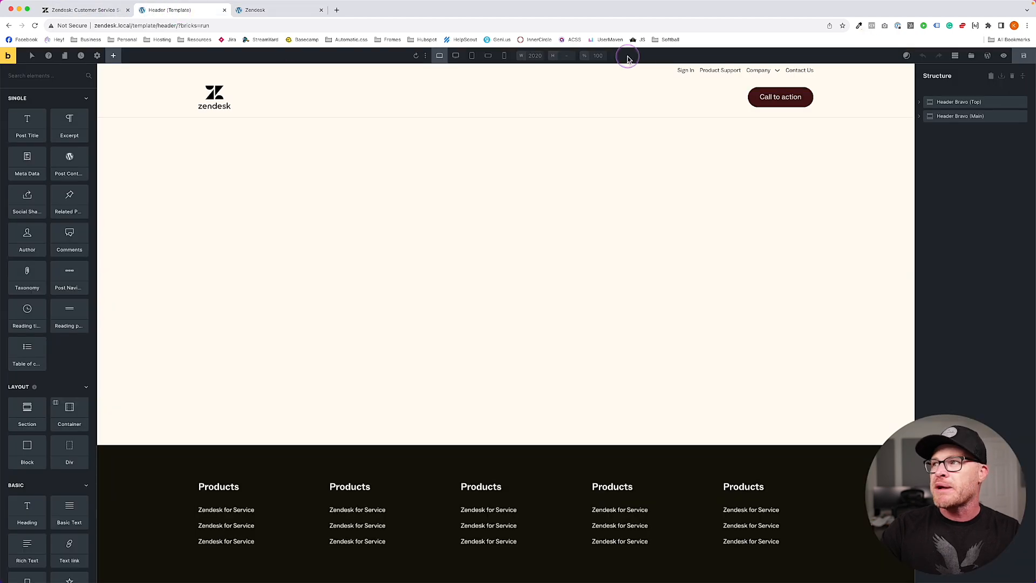
{"action": "left_click", "coordinate": [698, 70]}
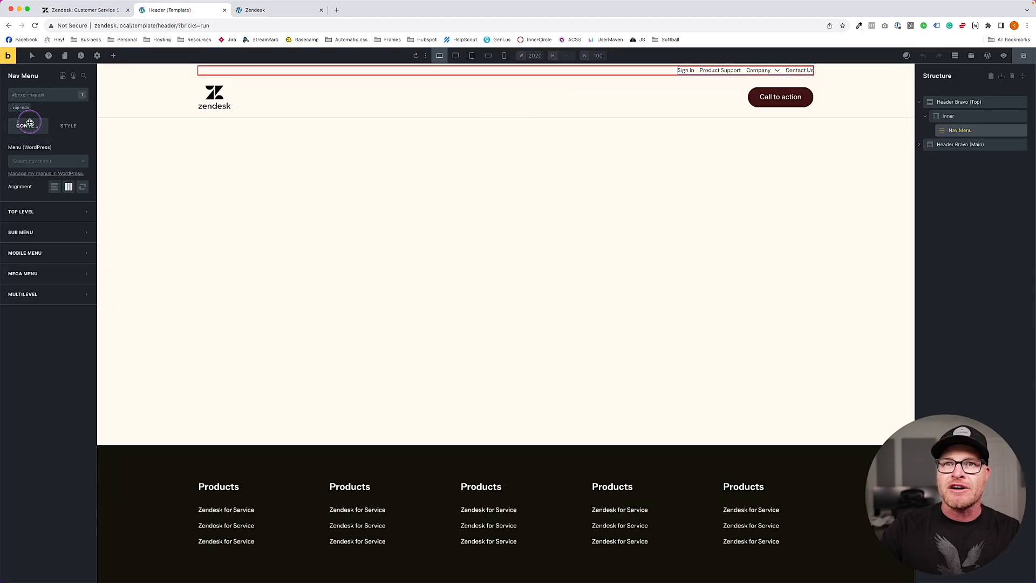
{"action": "left_click", "coordinate": [43, 211]}
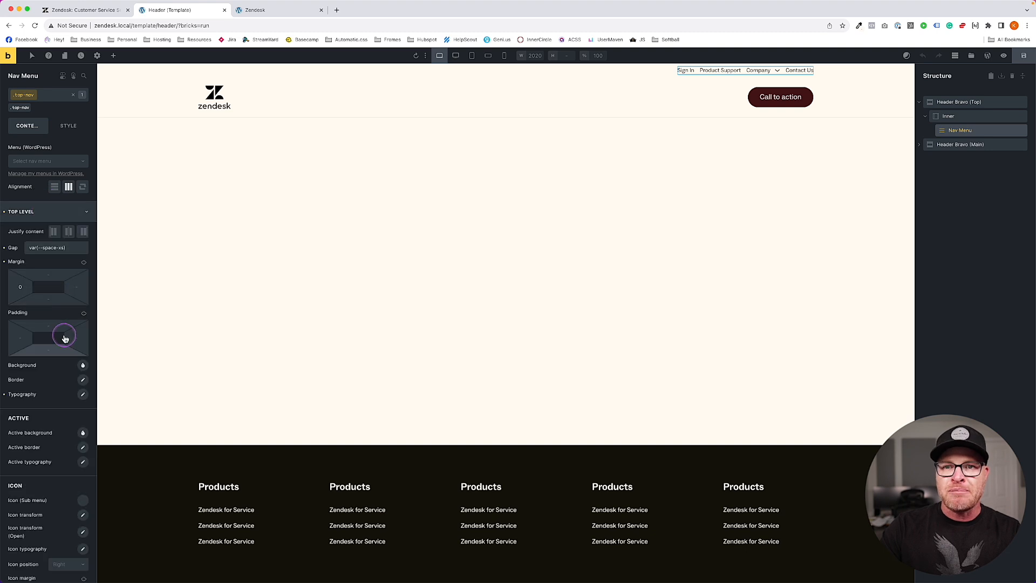
{"action": "key", "text": "BackSpace"}
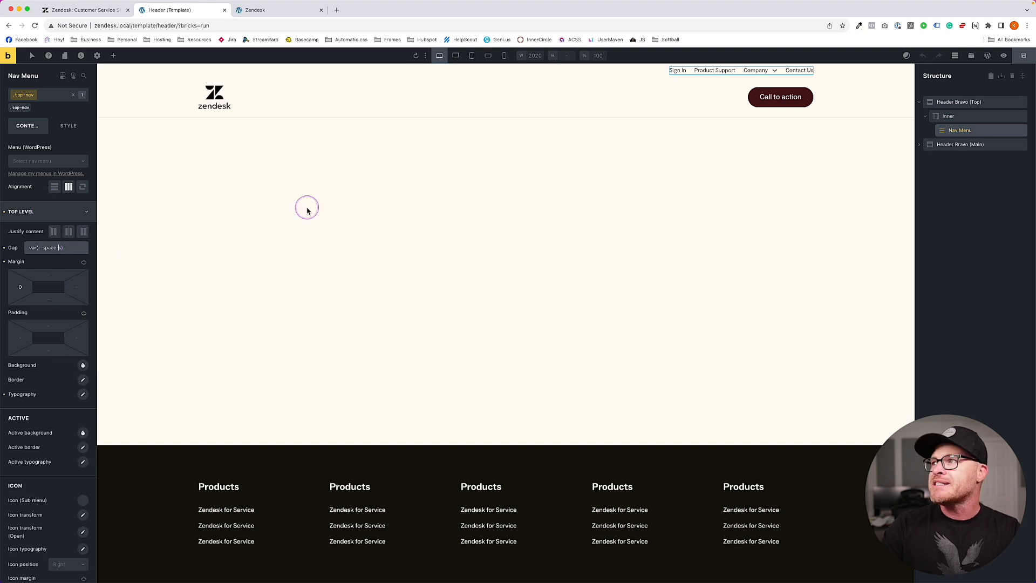
{"action": "left_click", "coordinate": [1024, 57]}
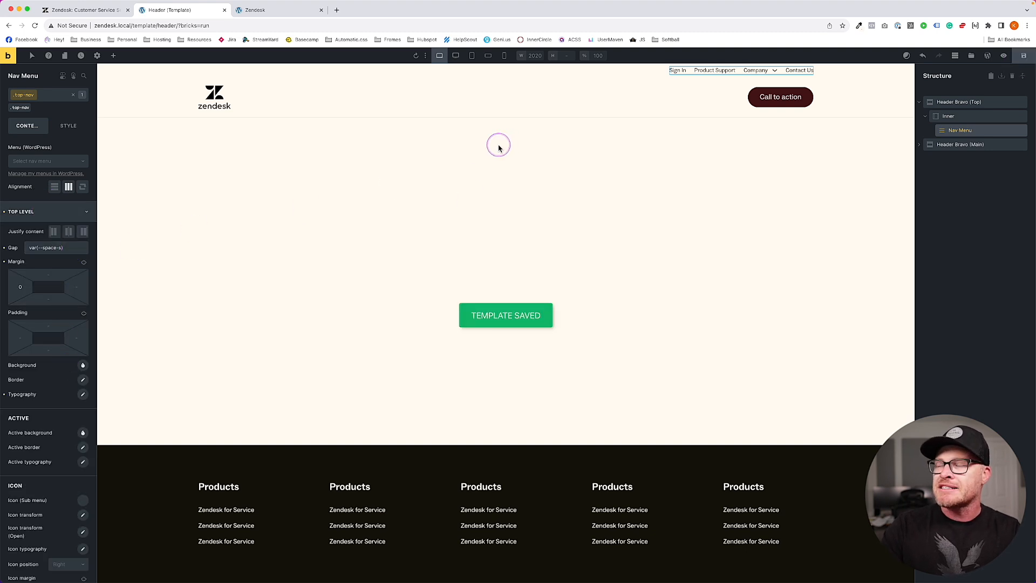
- Examine how the top navigation links behave on hover on the local front end and on the live Zendesk site
{"action": "left_click", "coordinate": [260, 9]}
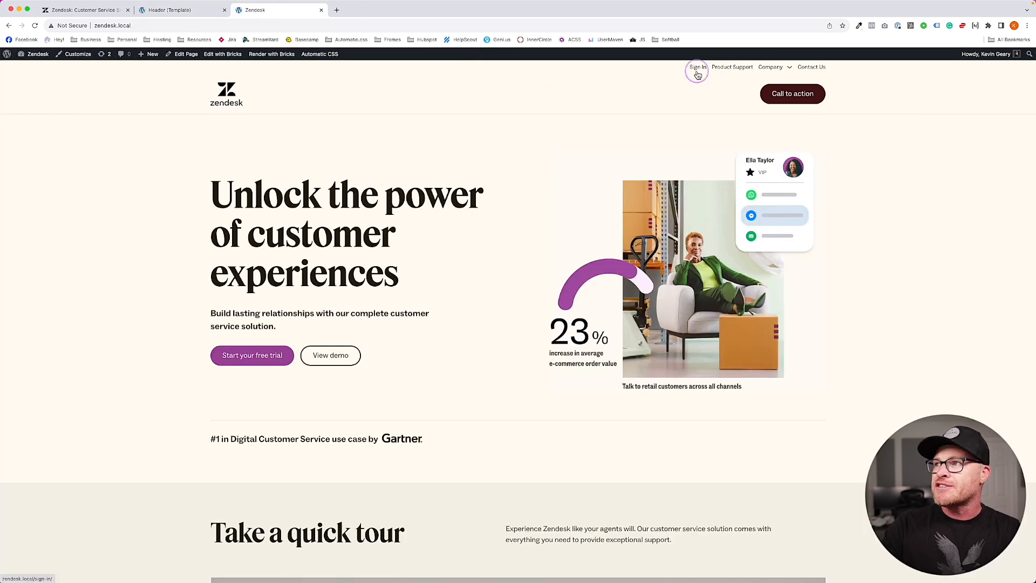
{"action": "left_click", "coordinate": [89, 10]}
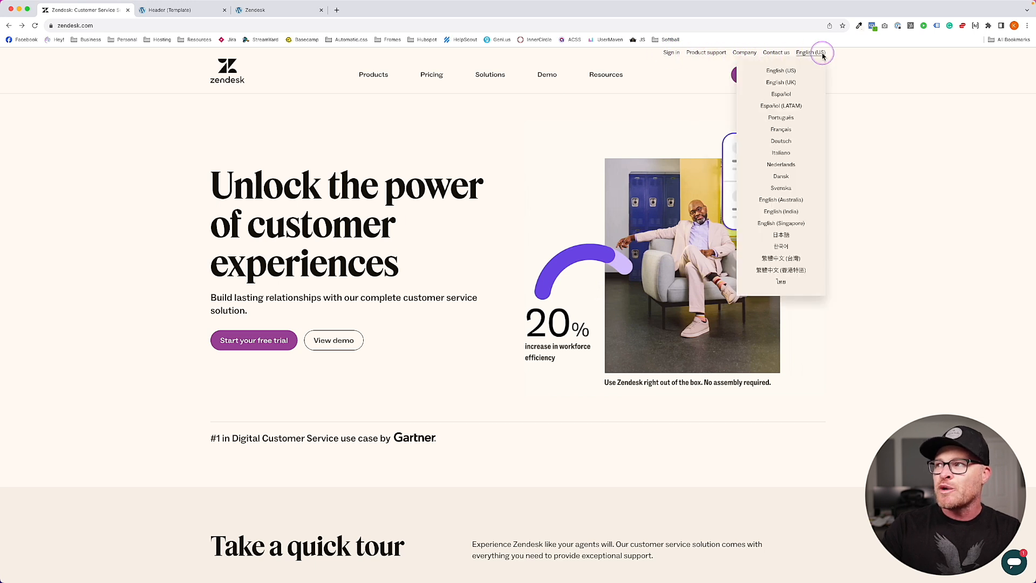
{"action": "mouse_move", "coordinate": [754, 58]}
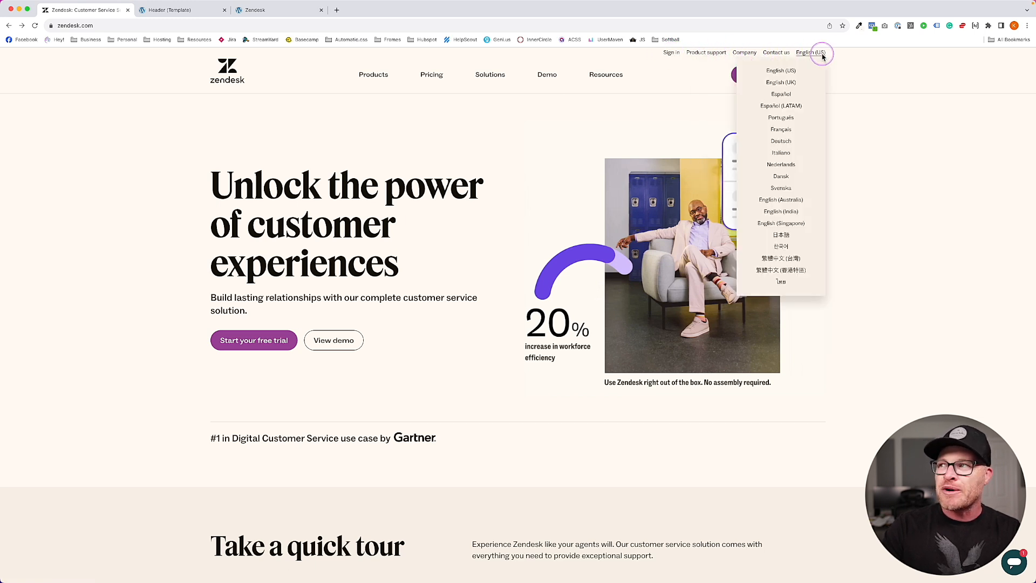
- Find the custom CSS setting of the top-nav class in the Header template and start a selector with %root% >
{"action": "left_click", "coordinate": [167, 12]}
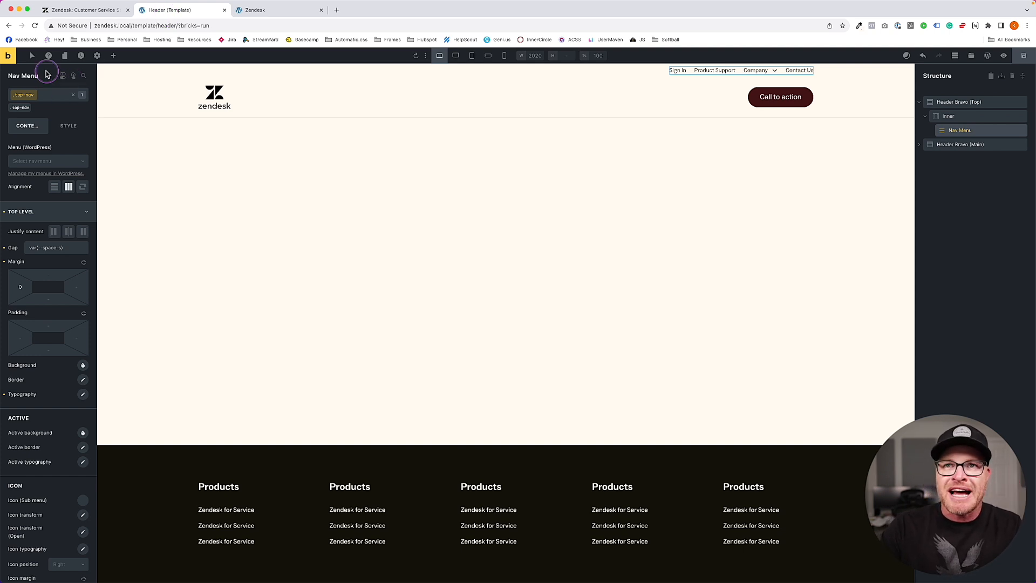
{"action": "left_click", "coordinate": [31, 57]}
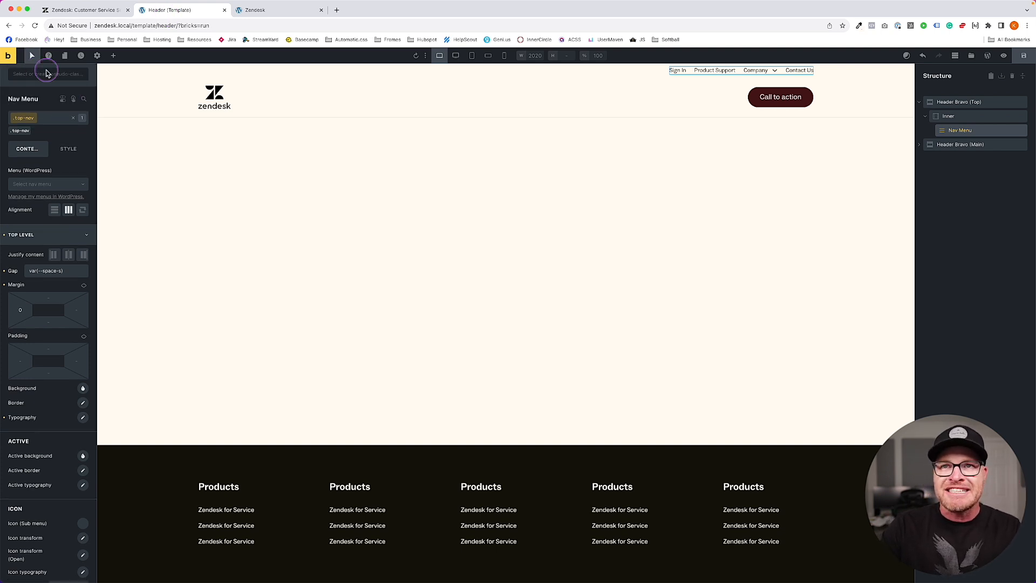
{"action": "left_click", "coordinate": [32, 56]}
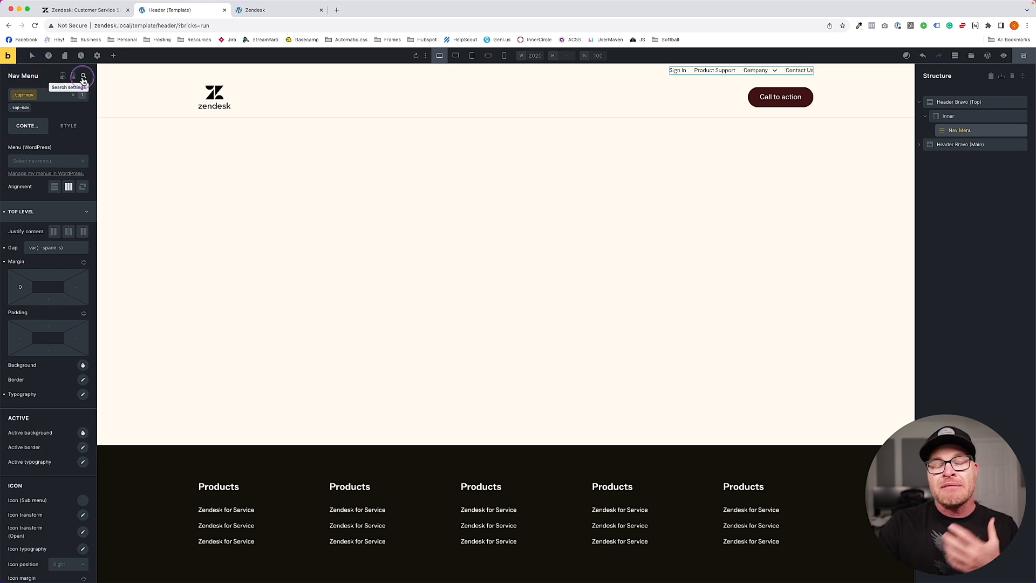
{"action": "left_click", "coordinate": [83, 77]}
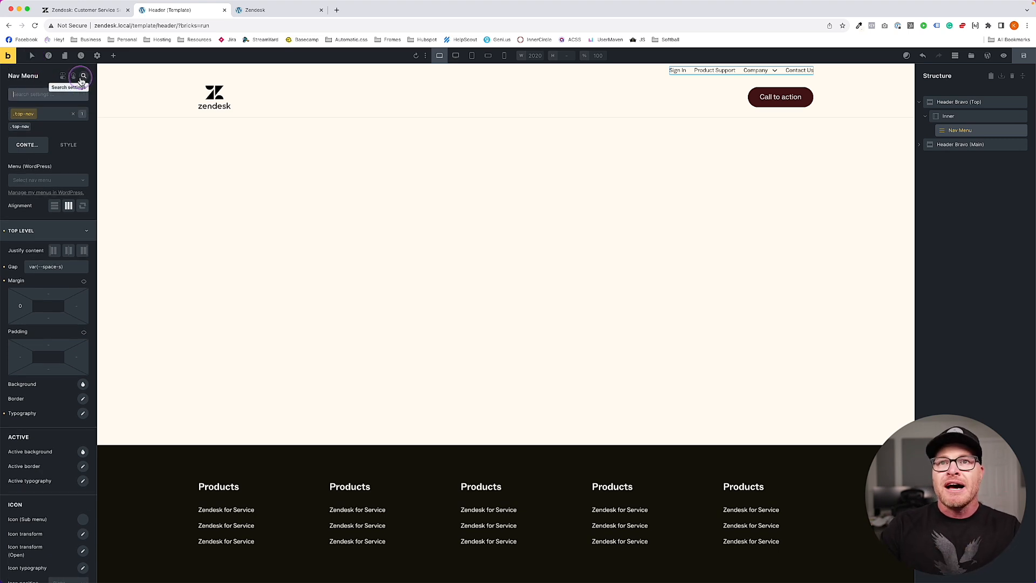
{"action": "type", "text": "cus"}
{"action": "left_click", "coordinate": [49, 215]}
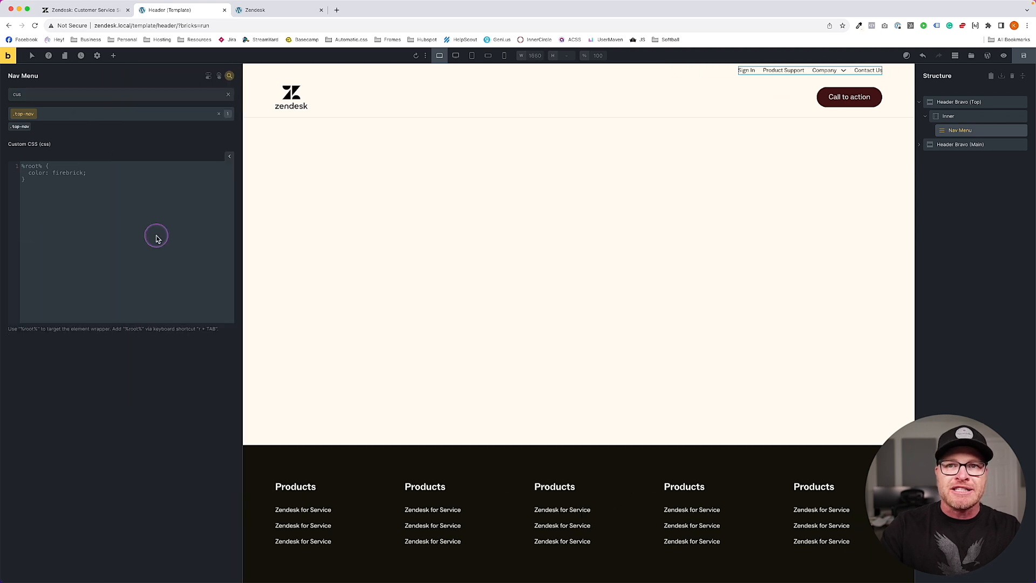
{"action": "type", "text": "r"}
{"action": "key", "text": "Tab"}
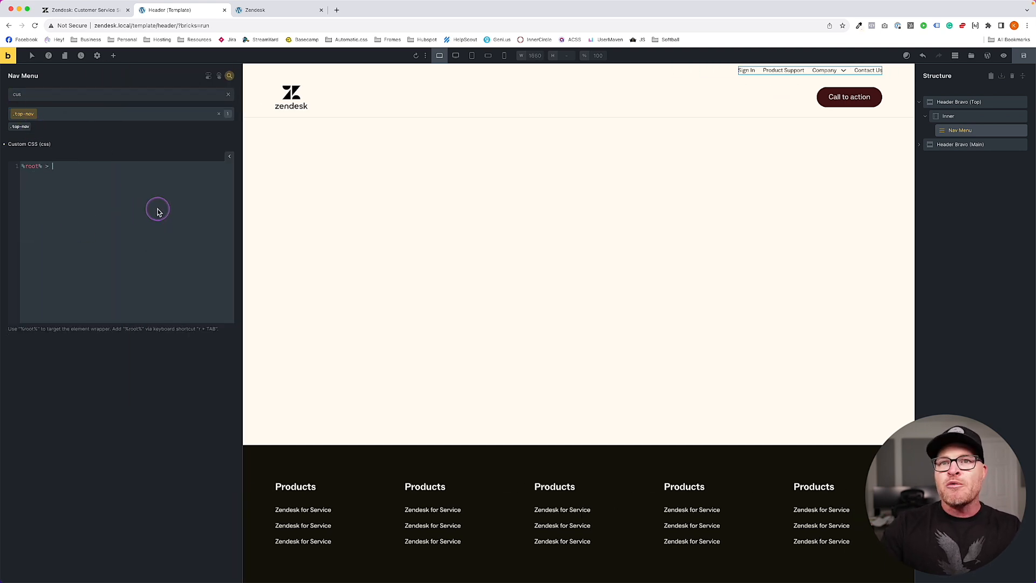
- Inspect the Sign In link on the local front end and select its parent list item in the markup
{"action": "left_click", "coordinate": [252, 12]}
{"action": "right_click", "coordinate": [698, 67]}
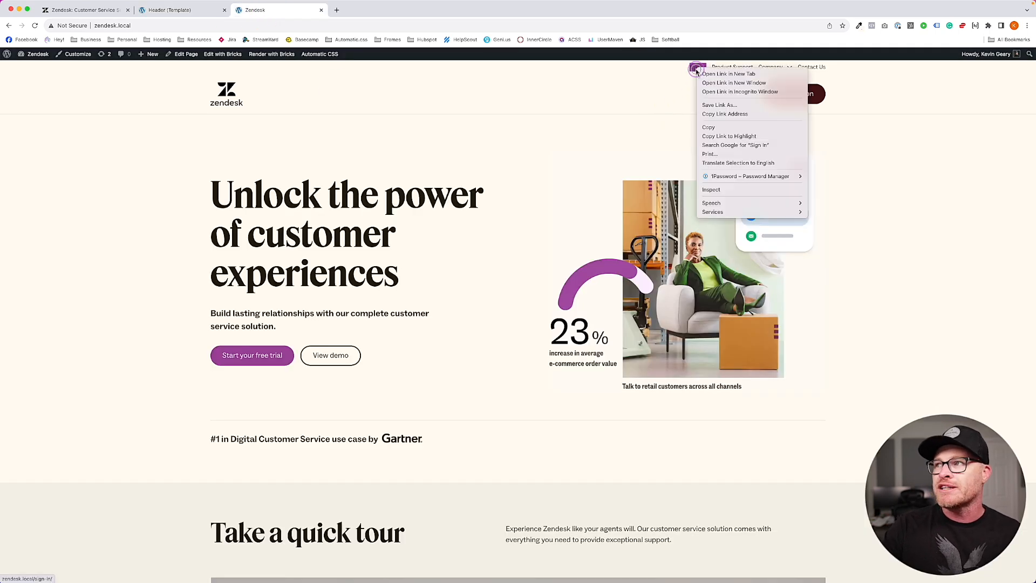
{"action": "left_click", "coordinate": [712, 190]}
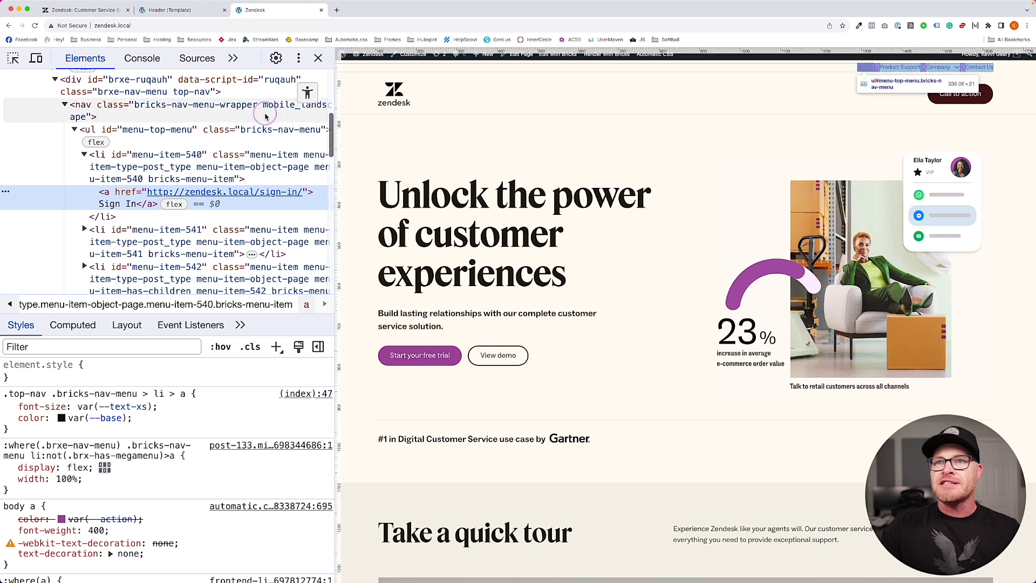
{"action": "left_click", "coordinate": [174, 155]}
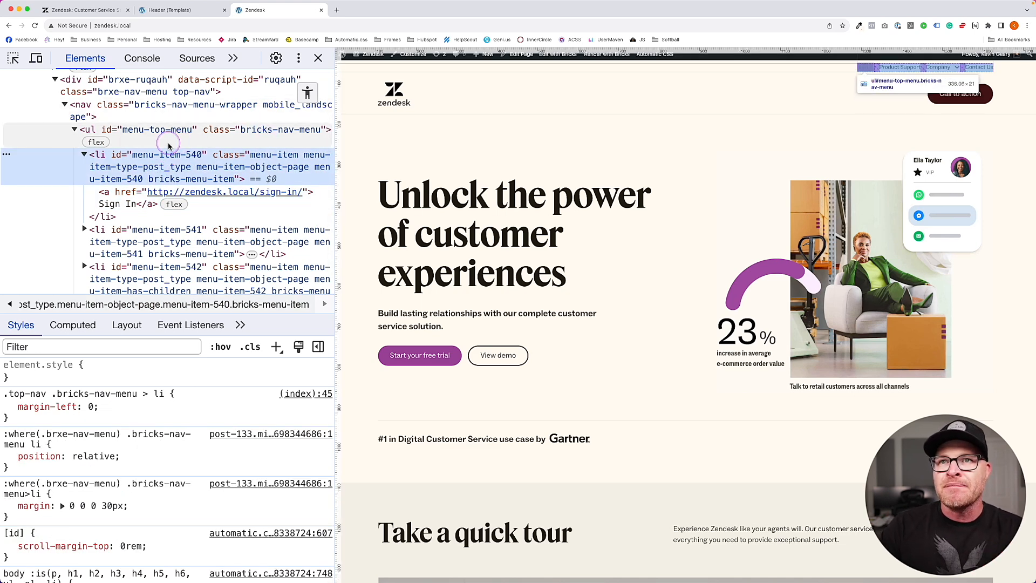
- Examine how the nav, ul and li elements are nested inside the top-nav div in the page markup
{"action": "scroll", "coordinate": [169, 146], "scroll_direction": "up", "scroll_amount": 3}
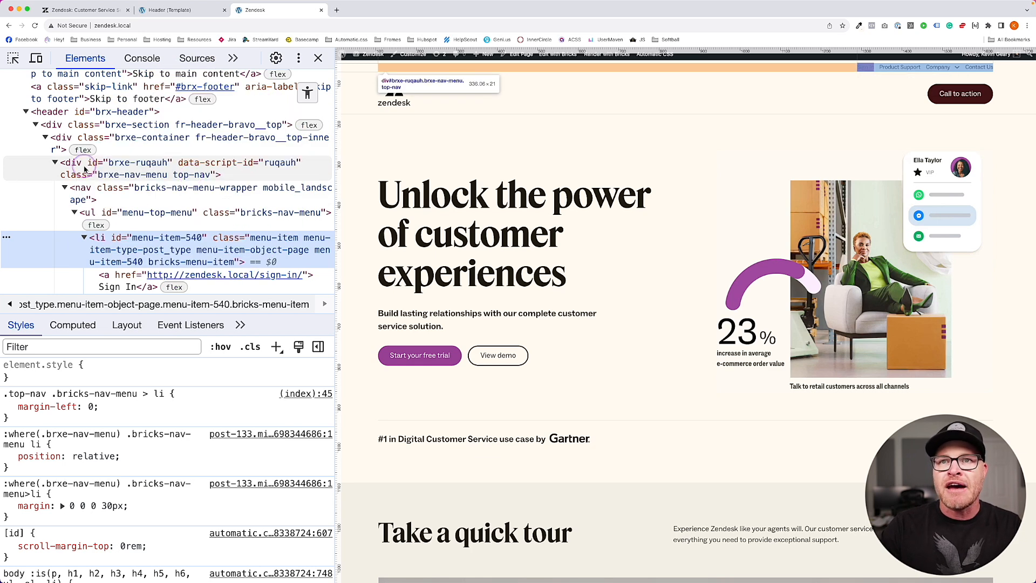
{"action": "left_click", "coordinate": [65, 188]}
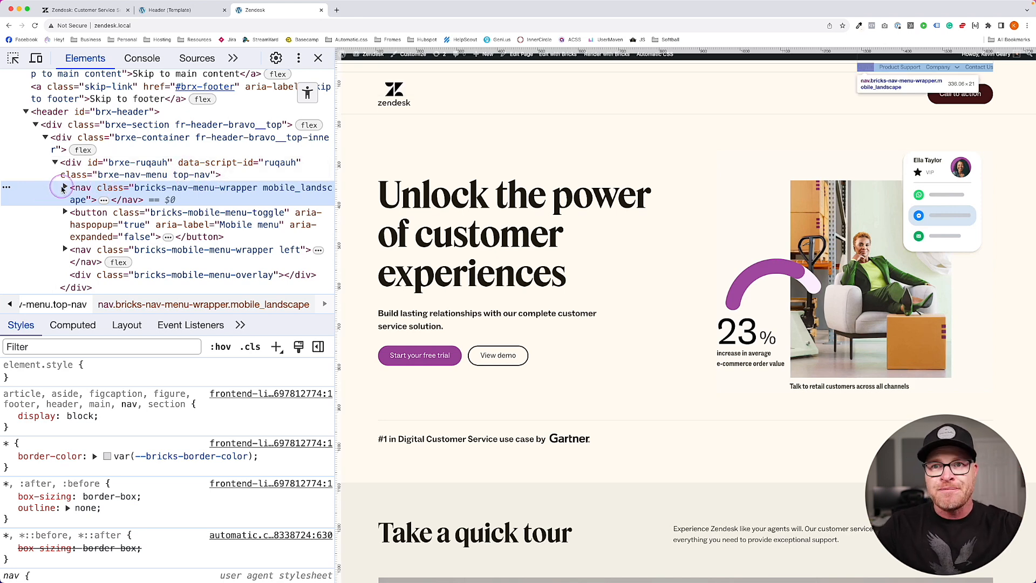
{"action": "left_click", "coordinate": [64, 187]}
{"action": "left_click", "coordinate": [103, 212]}
{"action": "left_click", "coordinate": [75, 212]}
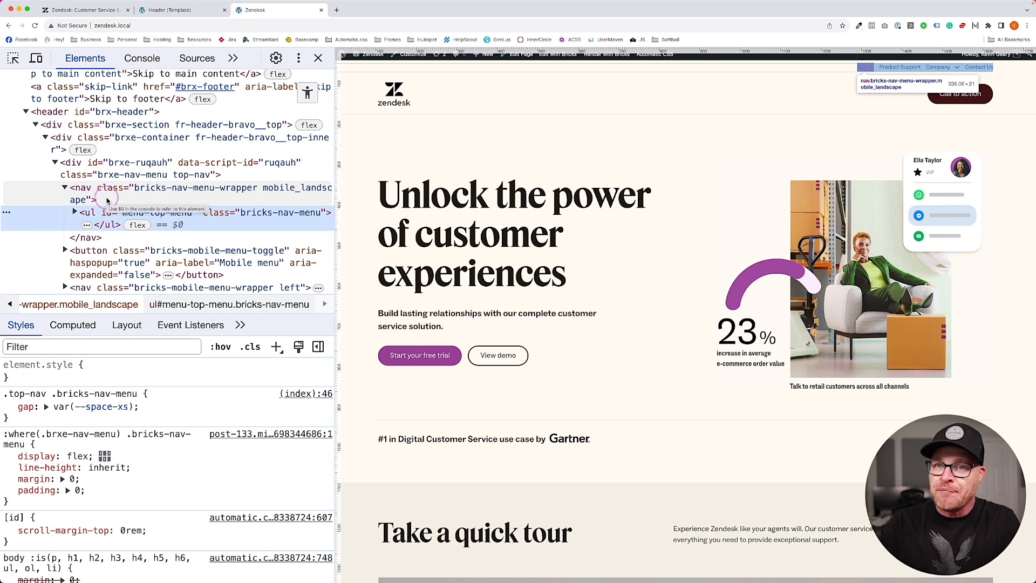
{"action": "left_click", "coordinate": [106, 197]}
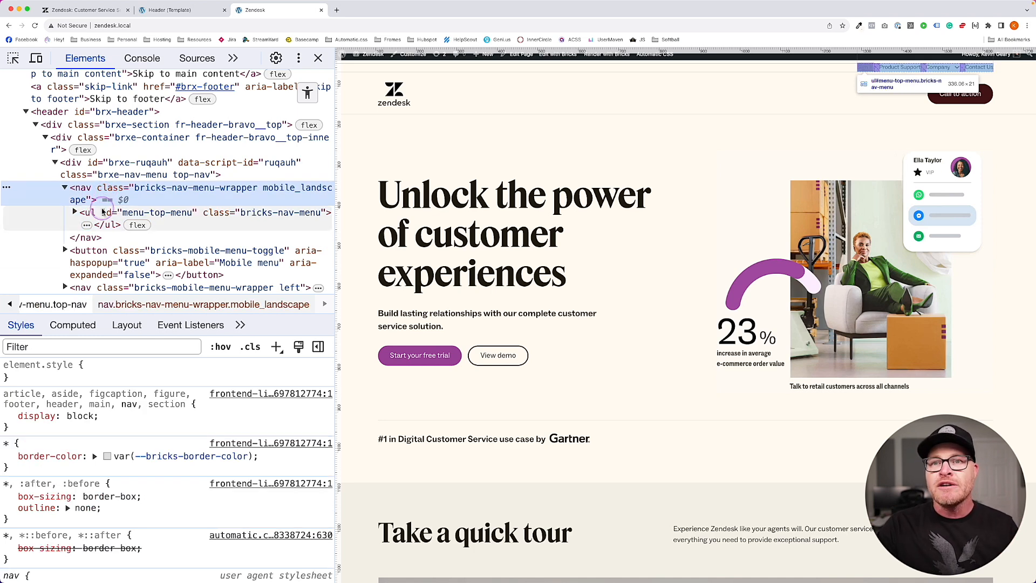
{"action": "left_click", "coordinate": [88, 214]}
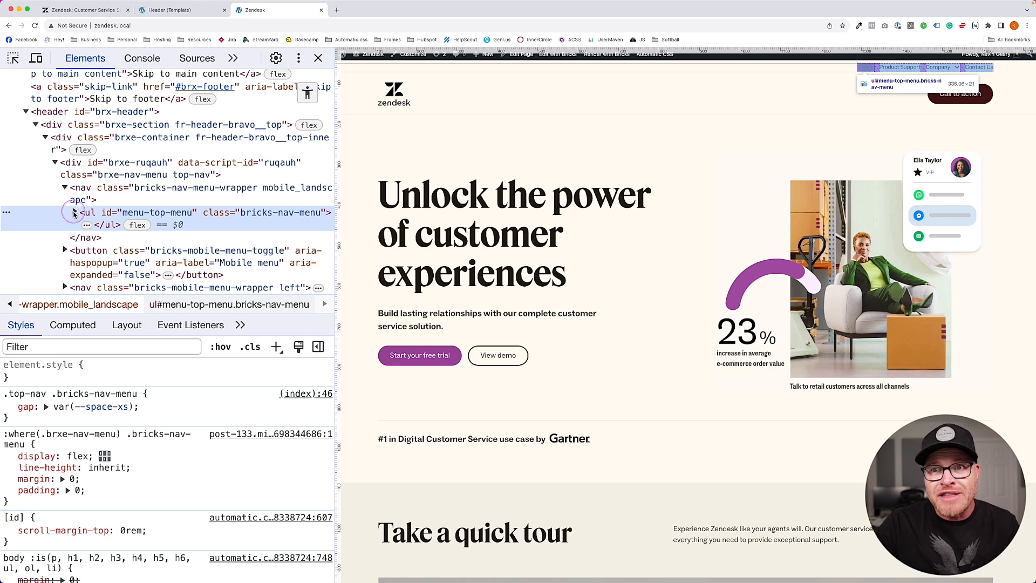
{"action": "left_click", "coordinate": [75, 214]}
{"action": "left_click", "coordinate": [89, 241]}
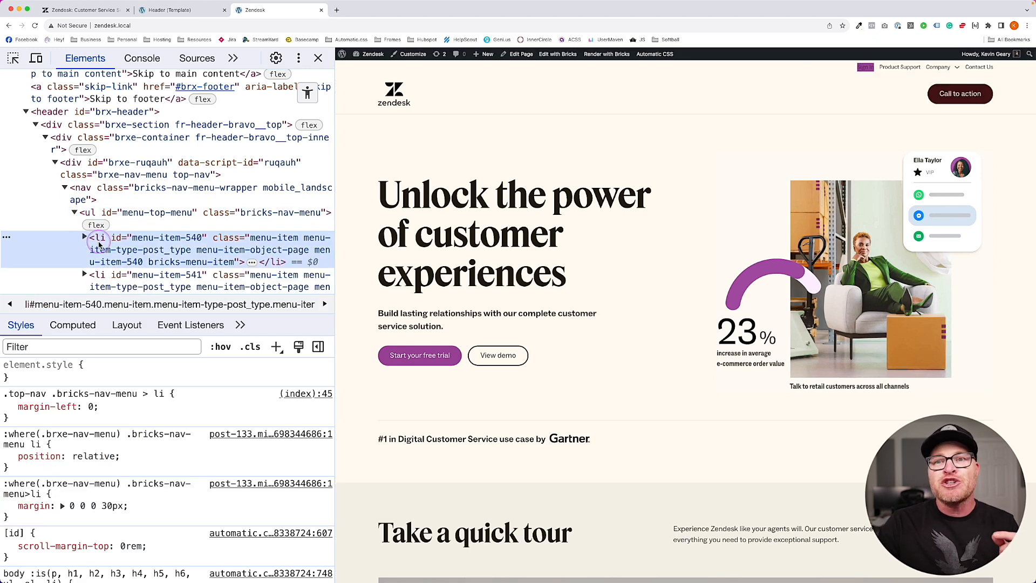
{"action": "scroll", "coordinate": [98, 243], "scroll_direction": "down", "scroll_amount": 3}
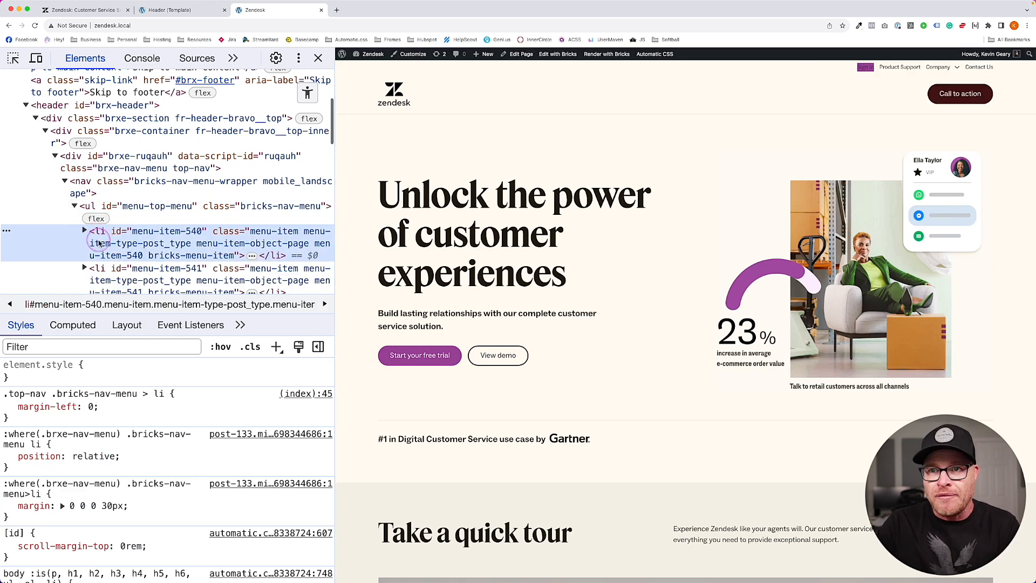
- Complete the top-nav custom CSS selector with nav > ul > li and give it a 5px solid red border
{"action": "left_click", "coordinate": [170, 10]}
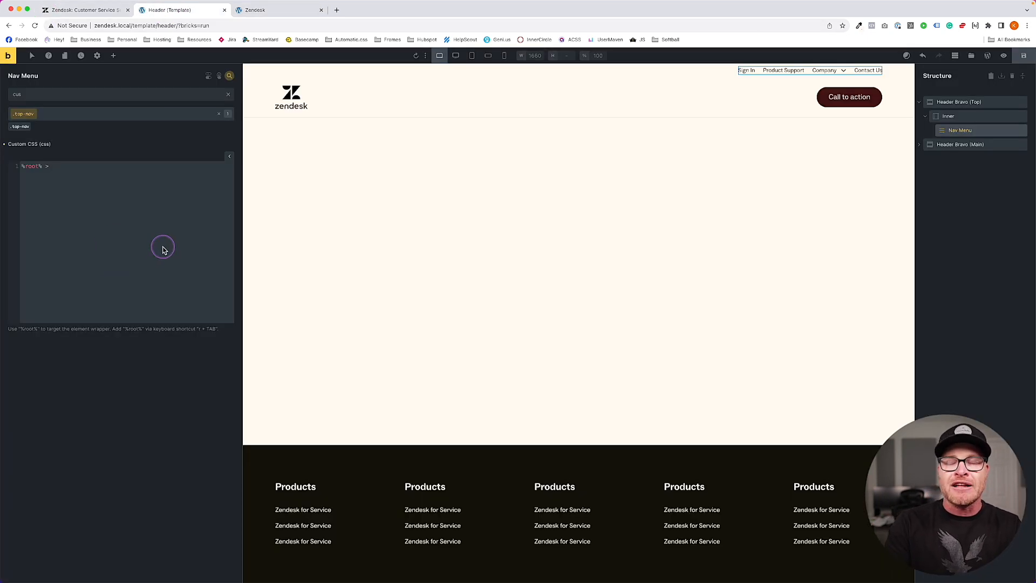
{"action": "type", "text": "nav > ul > li {"}
{"action": "key", "text": "Return"}
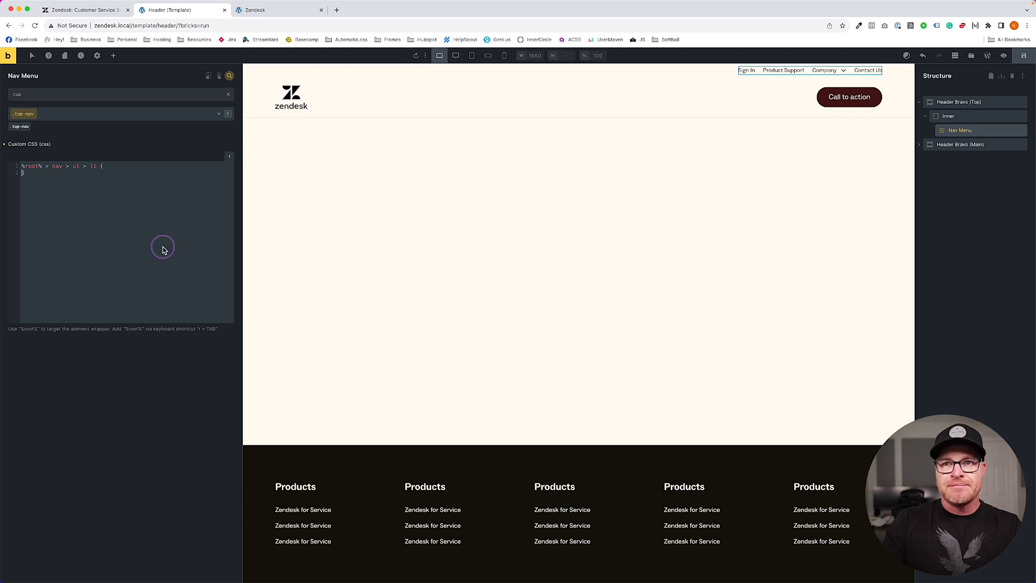
{"action": "type", "text": "border: 5px solid re"}
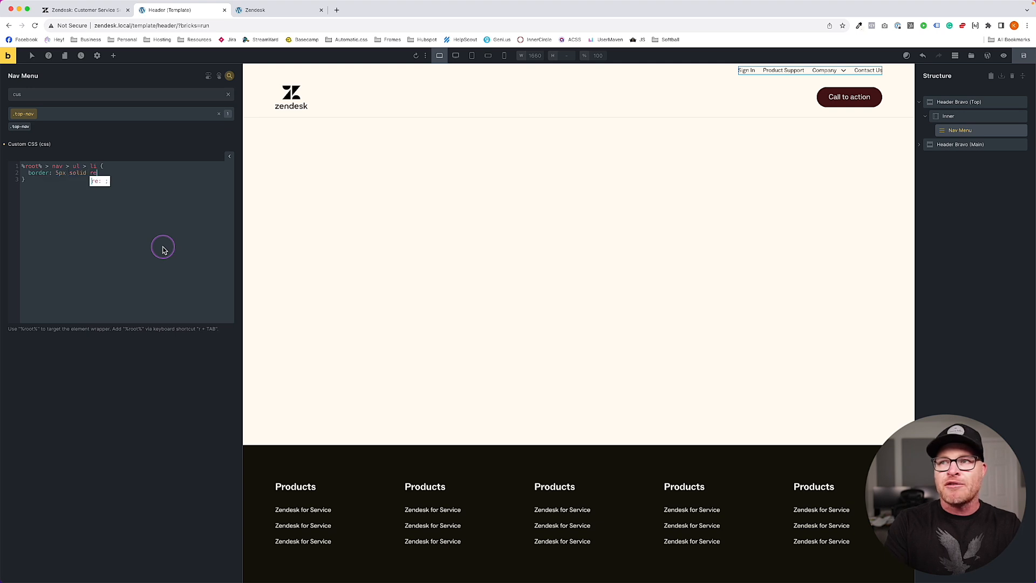
{"action": "type", "text": "d;"}
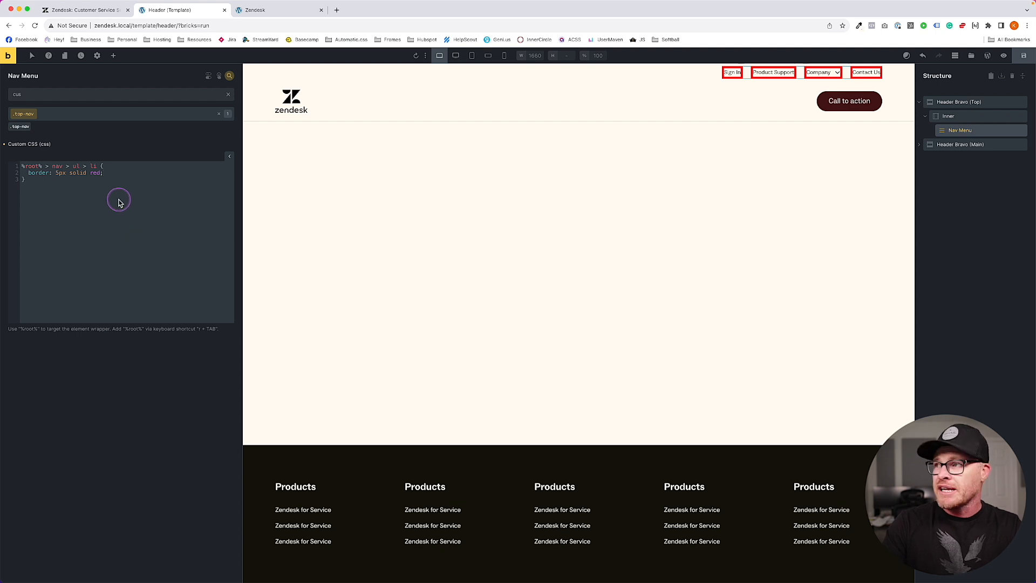
- Change the selector to target li:hover, replace the border with text-decoration: underline, and save the template
{"action": "left_click", "coordinate": [97, 167]}
{"action": "type", "text": ":hover"}
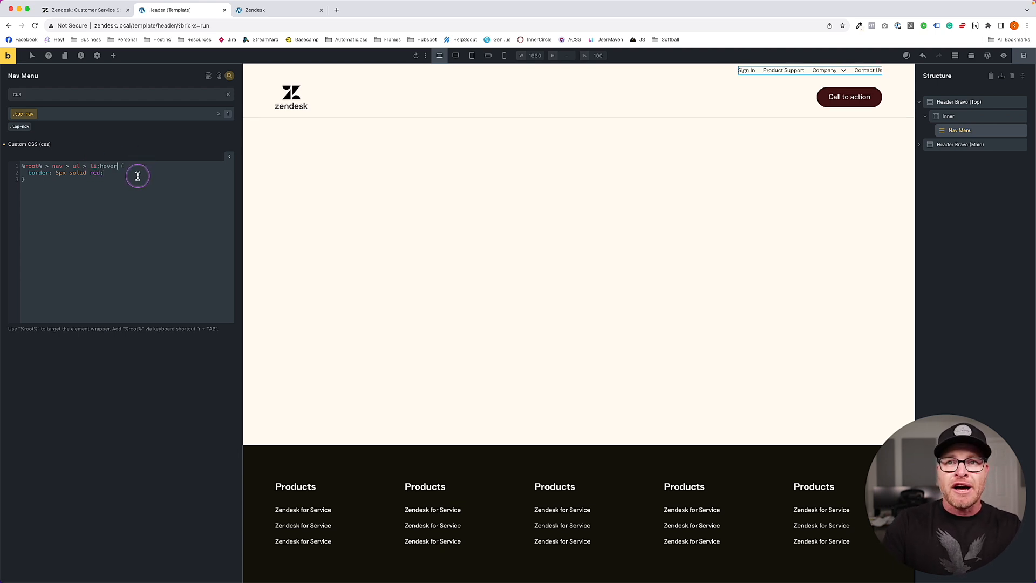
{"action": "left_click_drag", "start_coordinate": [137, 173], "coordinate": [29, 176]}
{"action": "key", "text": "BackSpace"}
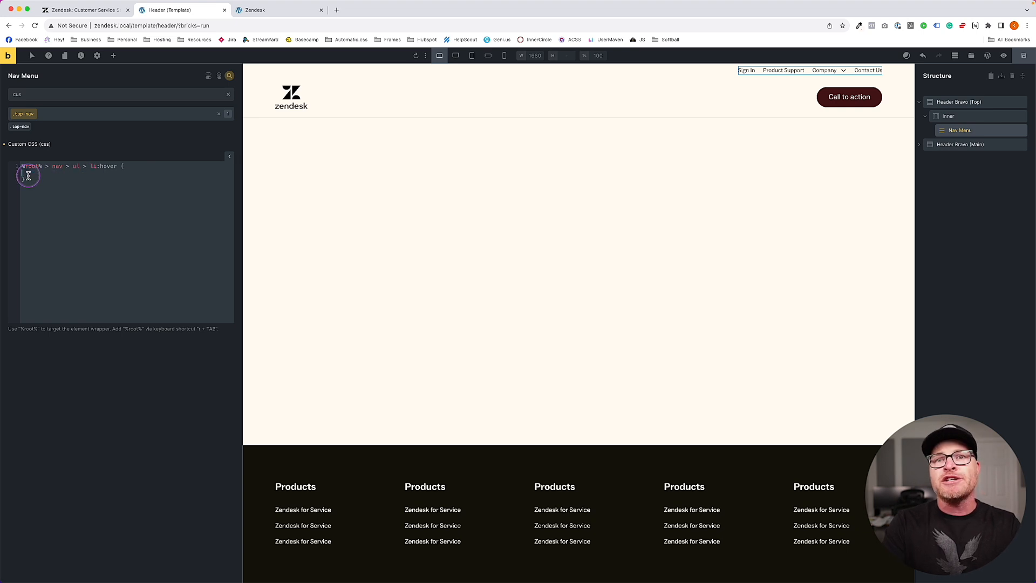
{"action": "type", "text": "text-"}
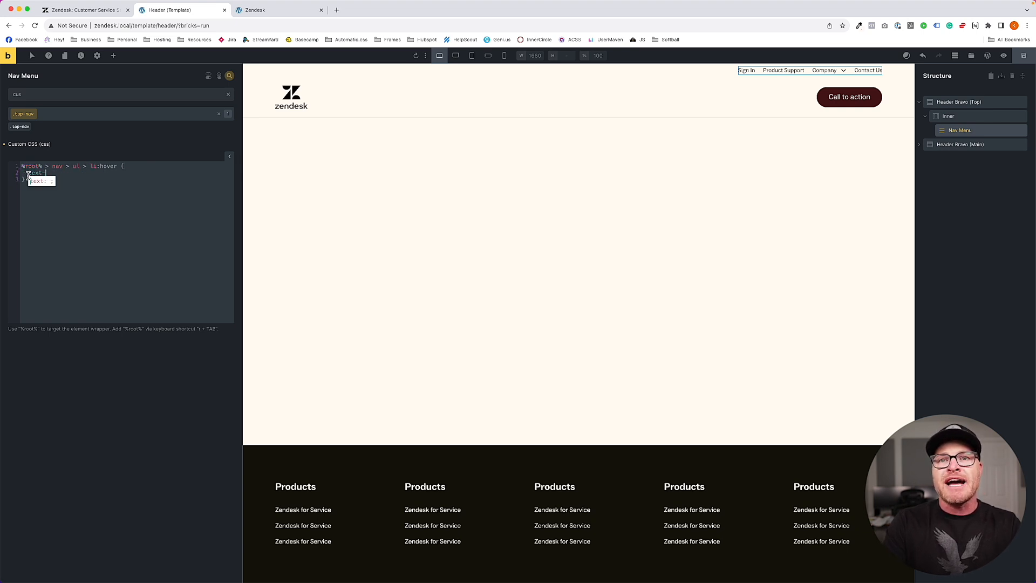
{"action": "type", "text": "decoration: underline;"}
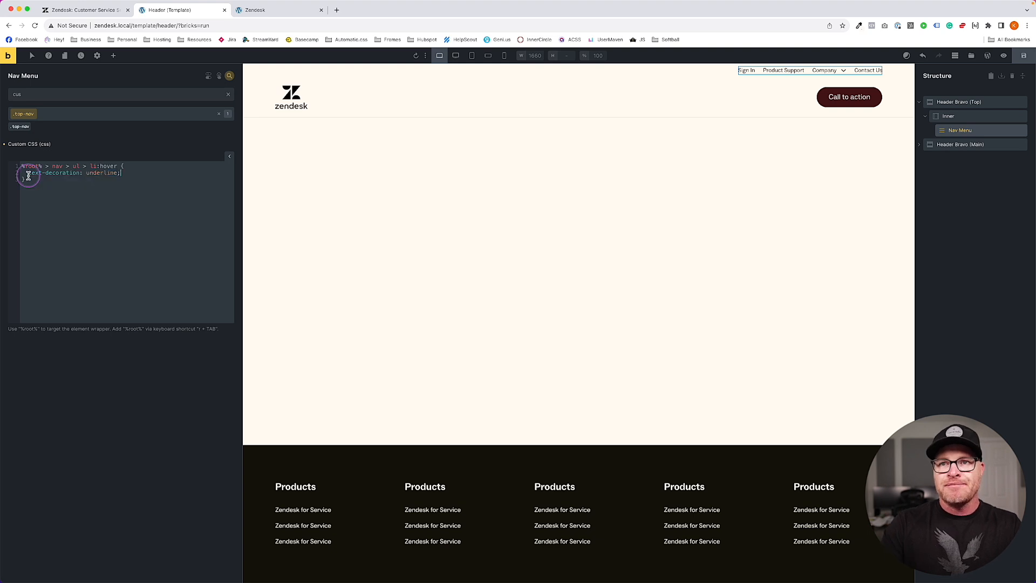
{"action": "key", "text": "super+s"}
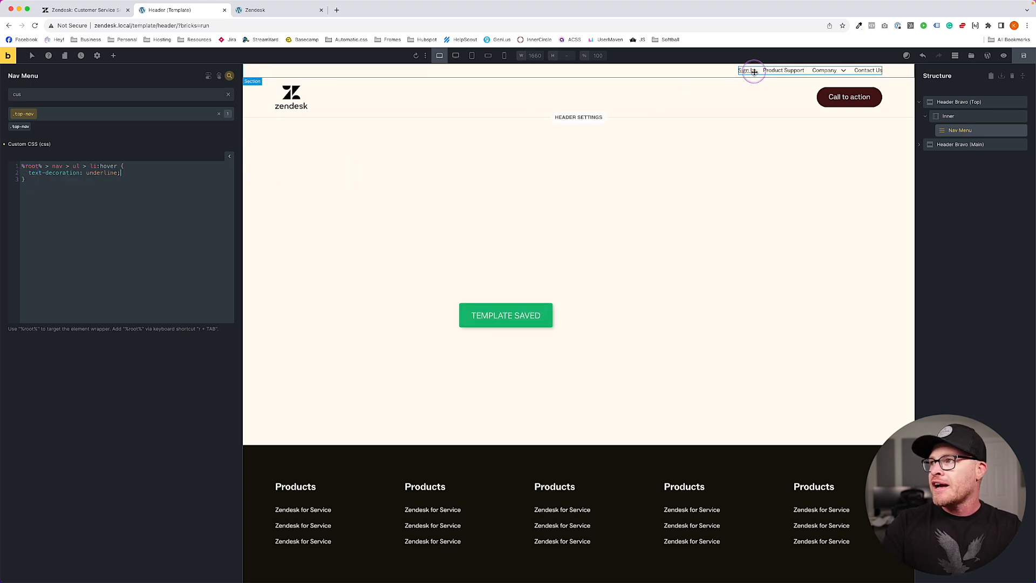
- Add text-underline-offset: .25em to the list item hover rule and save the template
{"action": "mouse_move", "coordinate": [833, 76]}
{"action": "key", "text": "Return"}
{"action": "type", "text": "text-"}
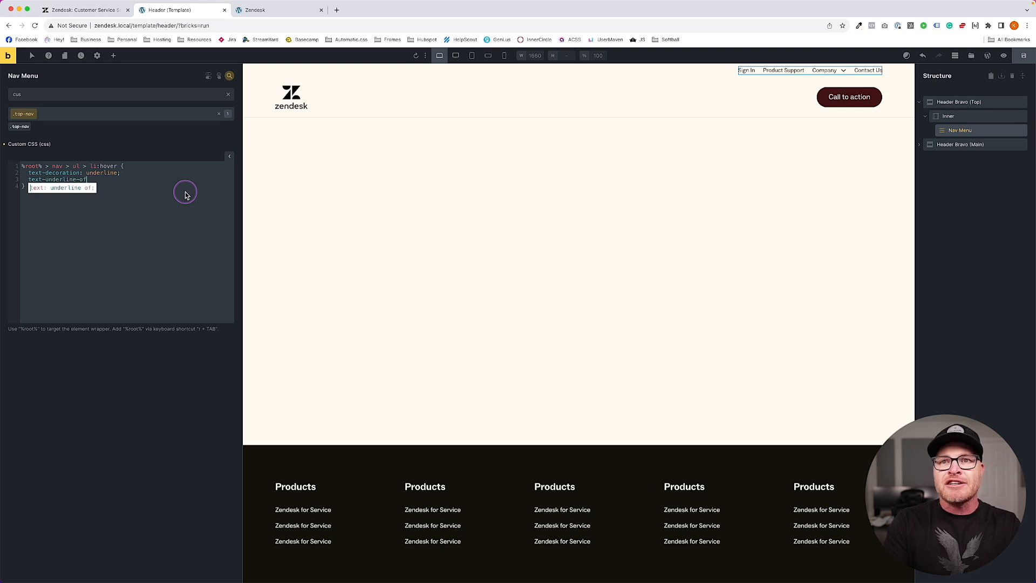
{"action": "type", "text": "underline-of"}
{"action": "key", "text": "Return"}
{"action": "type", "text": ".25em;"}
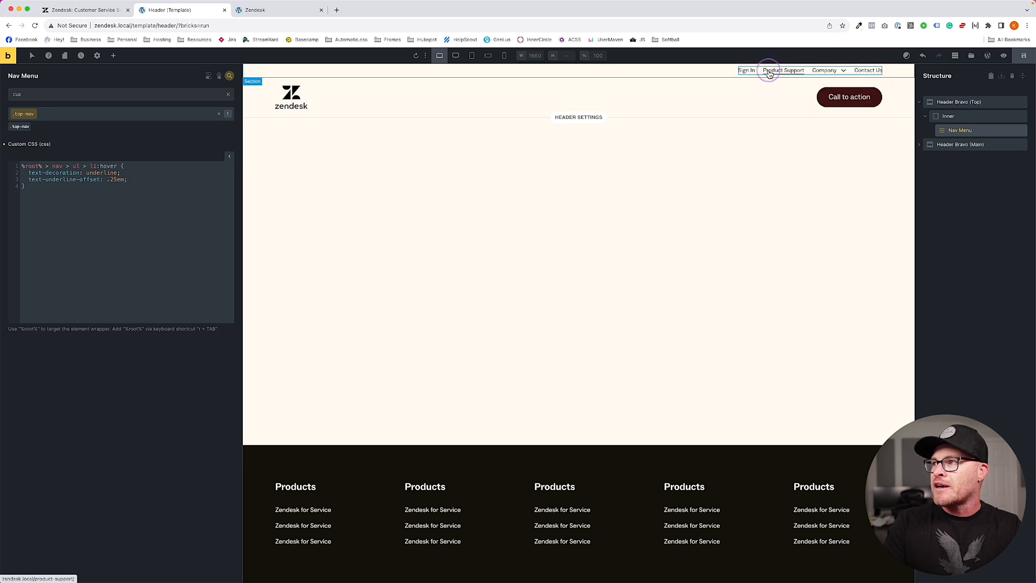
{"action": "left_click", "coordinate": [1024, 55]}
- Reload the local front end and compare its top navigation hover and Company dropdown with the live Zendesk site
{"action": "left_click", "coordinate": [259, 10]}
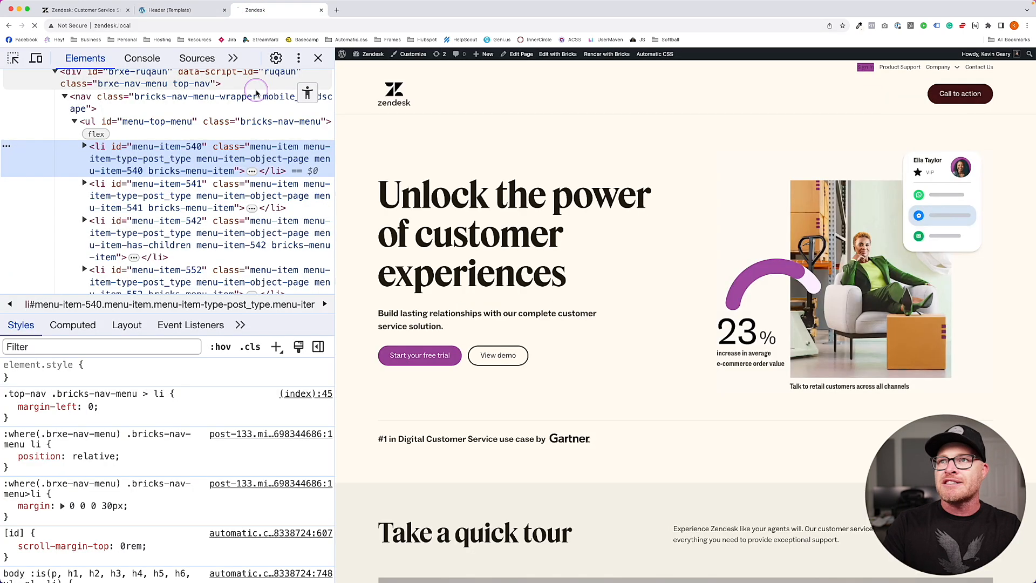
{"action": "key", "text": "super+r"}
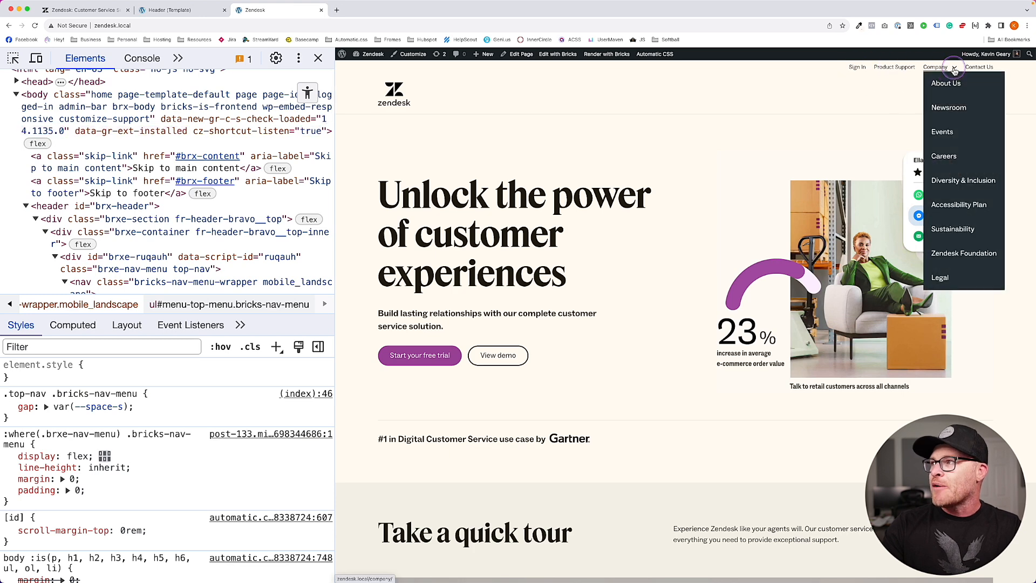
{"action": "mouse_move", "coordinate": [947, 66]}
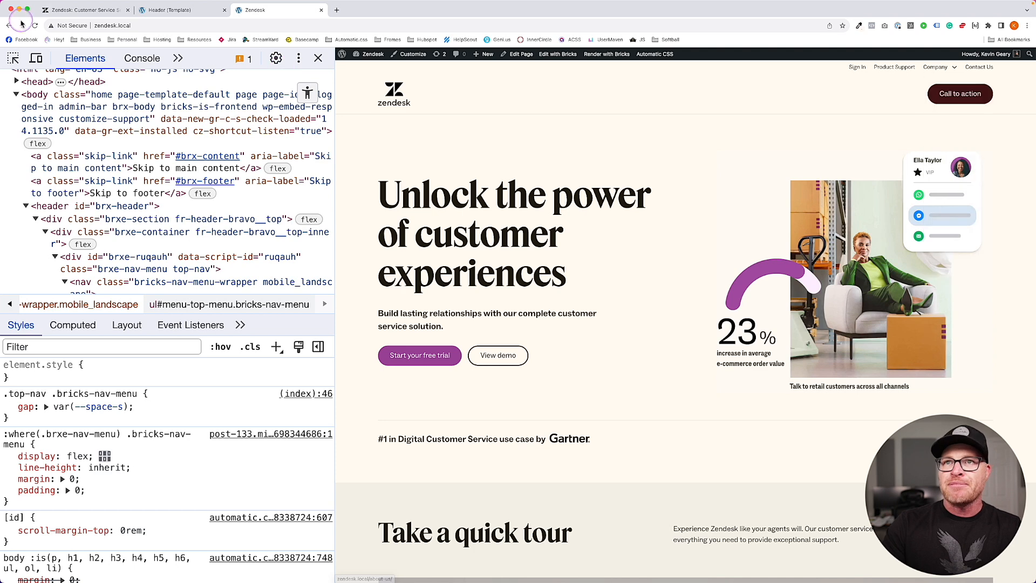
{"action": "left_click", "coordinate": [86, 9]}
{"action": "left_click", "coordinate": [168, 10]}
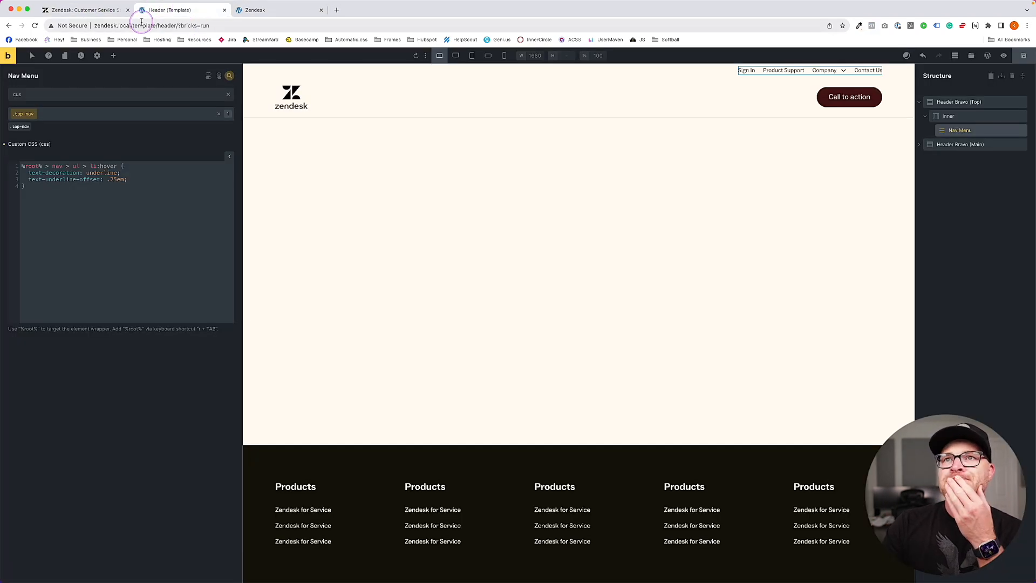
{"action": "left_click", "coordinate": [108, 9]}
{"action": "mouse_move", "coordinate": [745, 53]}
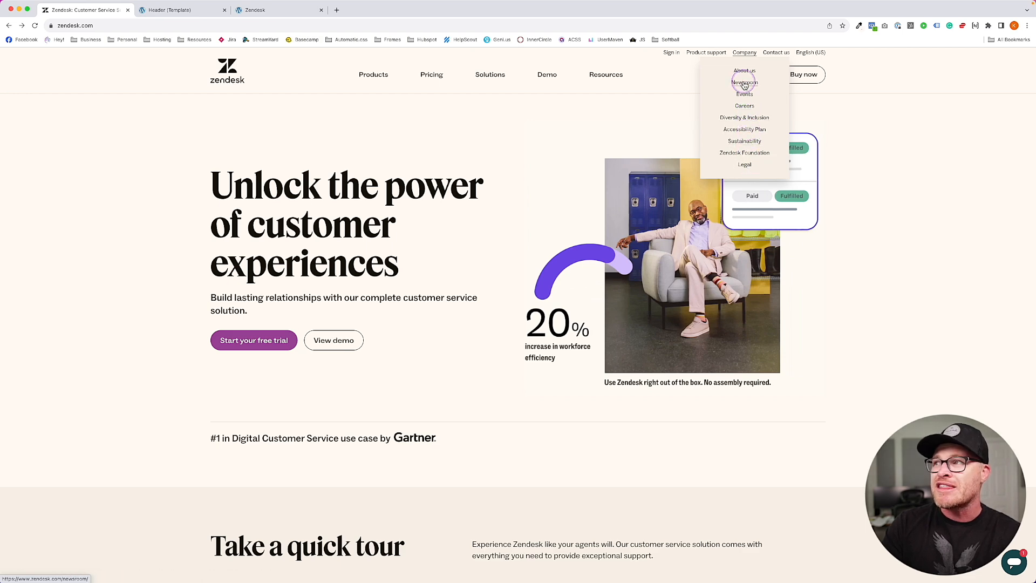
- In the Header template, set the Nav Menu's sub menu background color to base-light on the top-nav class
{"action": "left_click", "coordinate": [183, 11]}
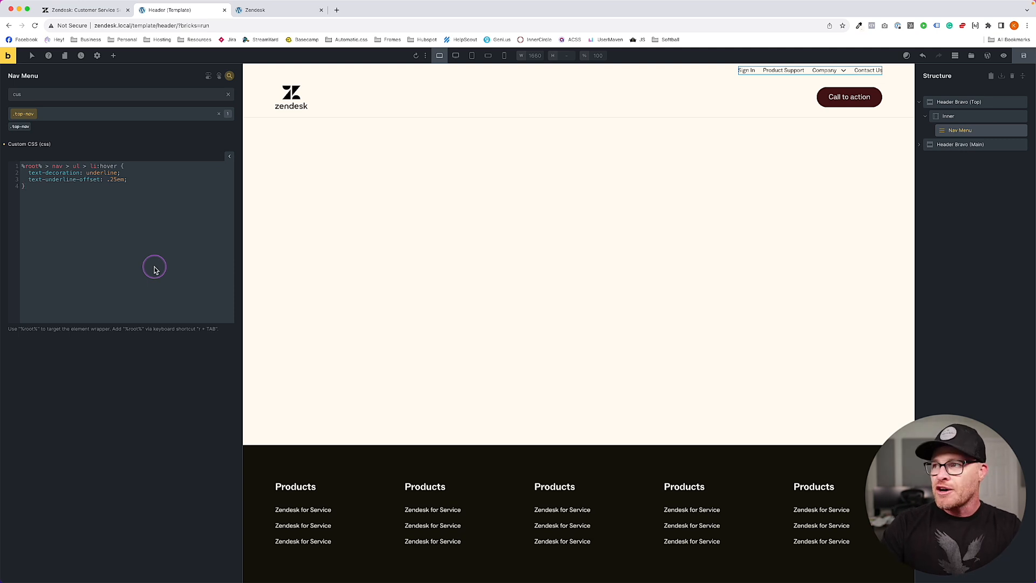
{"action": "left_click", "coordinate": [215, 84]}
{"action": "scroll", "coordinate": [42, 198], "scroll_direction": "down", "scroll_amount": 3}
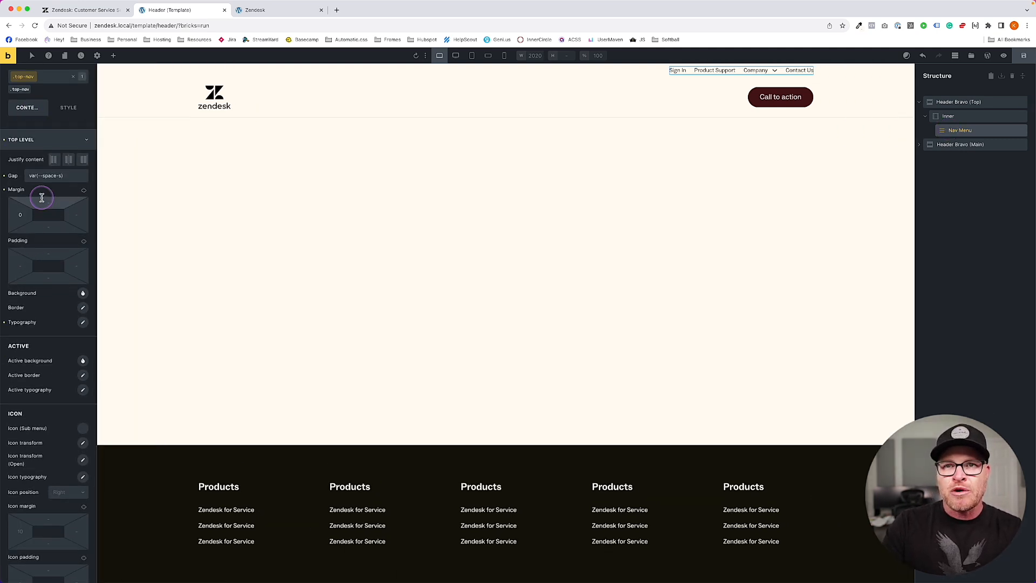
{"action": "scroll", "coordinate": [42, 197], "scroll_direction": "up", "scroll_amount": 3}
{"action": "left_click", "coordinate": [51, 212]}
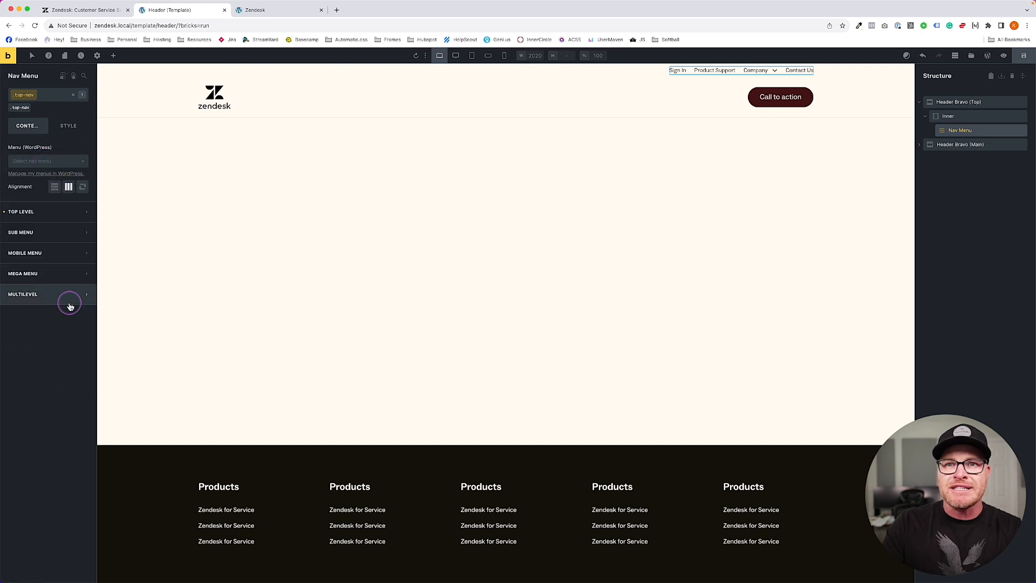
{"action": "left_click", "coordinate": [66, 235]}
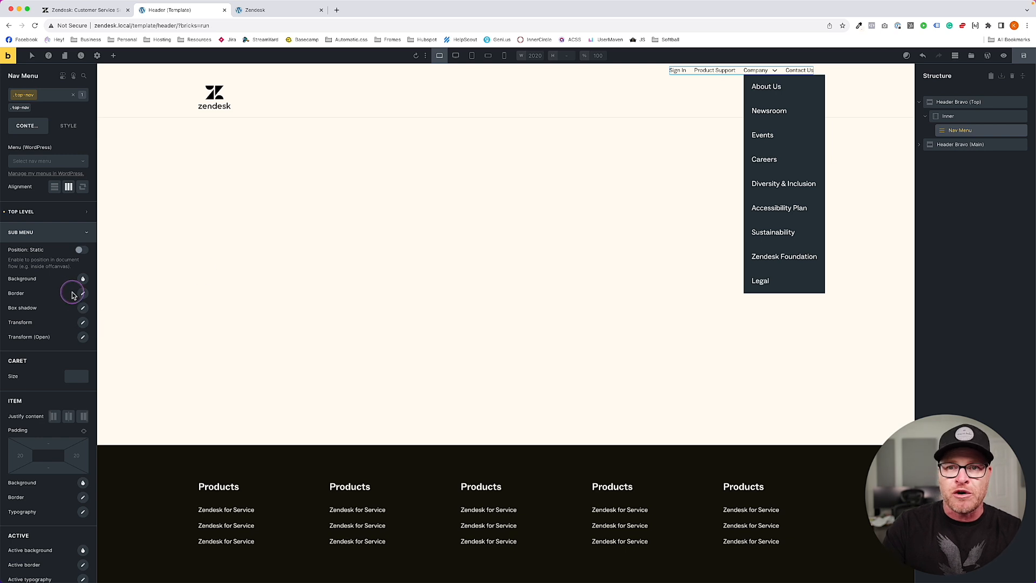
{"action": "left_click", "coordinate": [83, 279]}
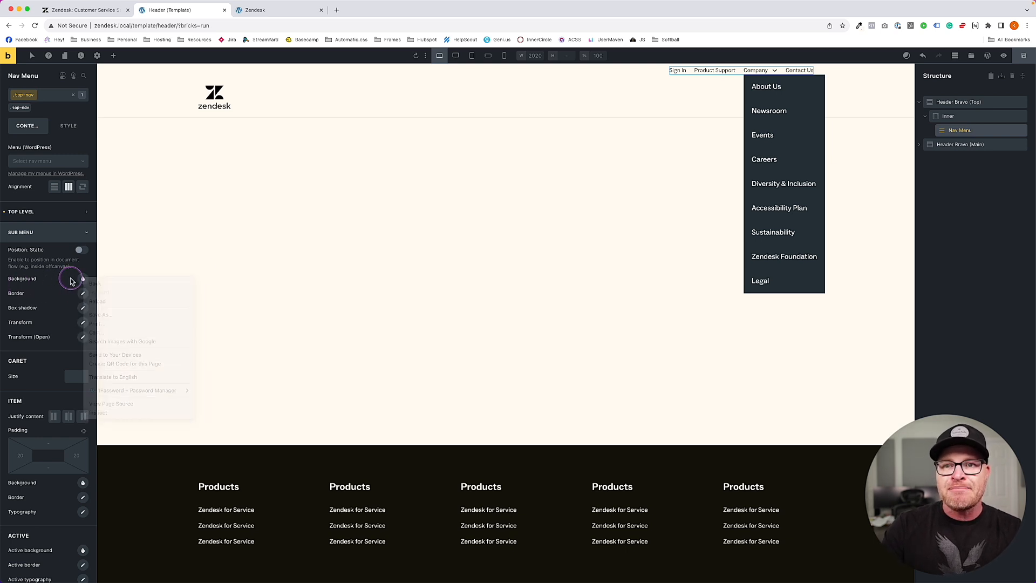
{"action": "right_click", "coordinate": [78, 300]}
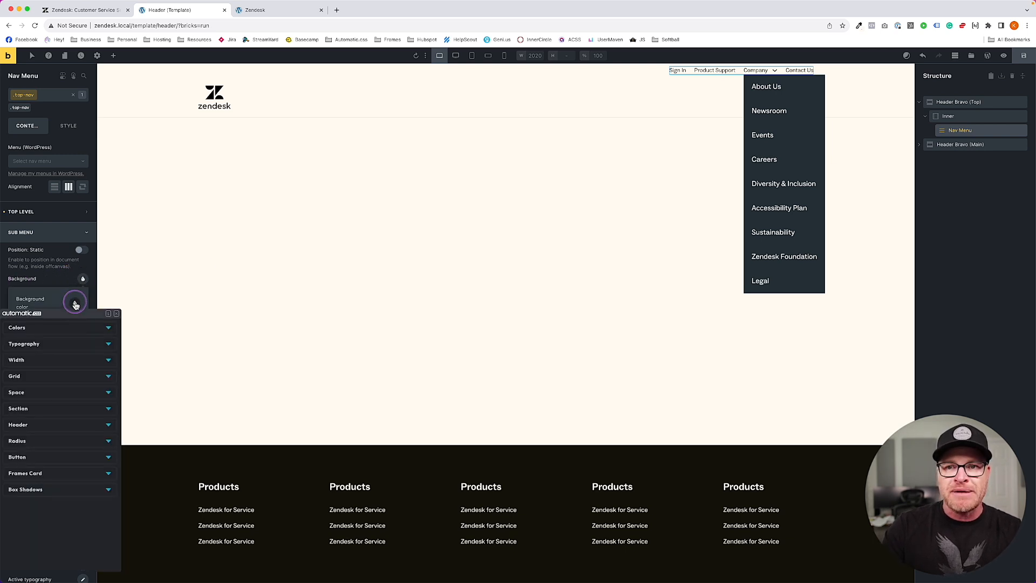
{"action": "left_click", "coordinate": [61, 328]}
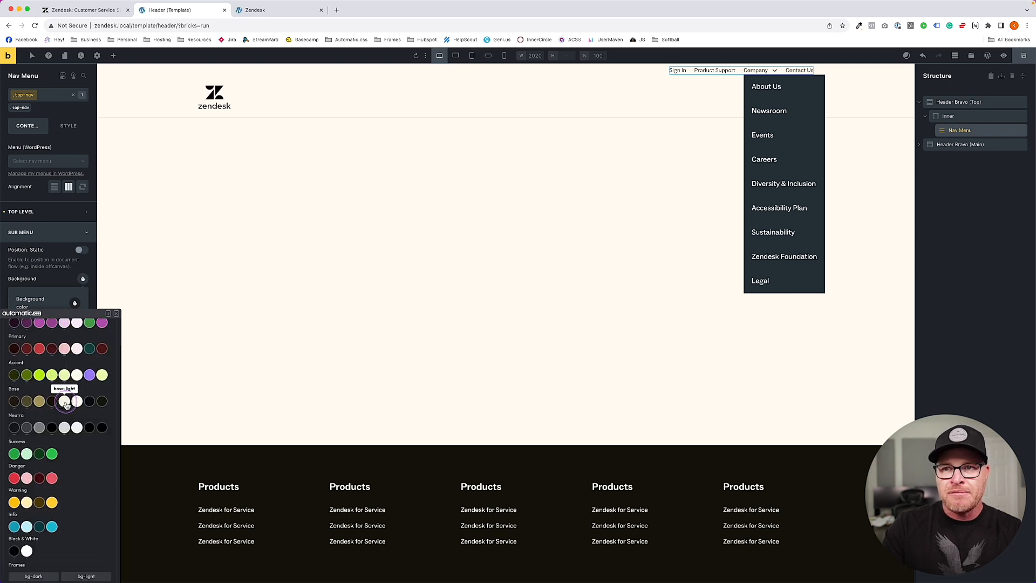
{"action": "left_click", "coordinate": [65, 403]}
{"action": "left_click", "coordinate": [56, 281]}
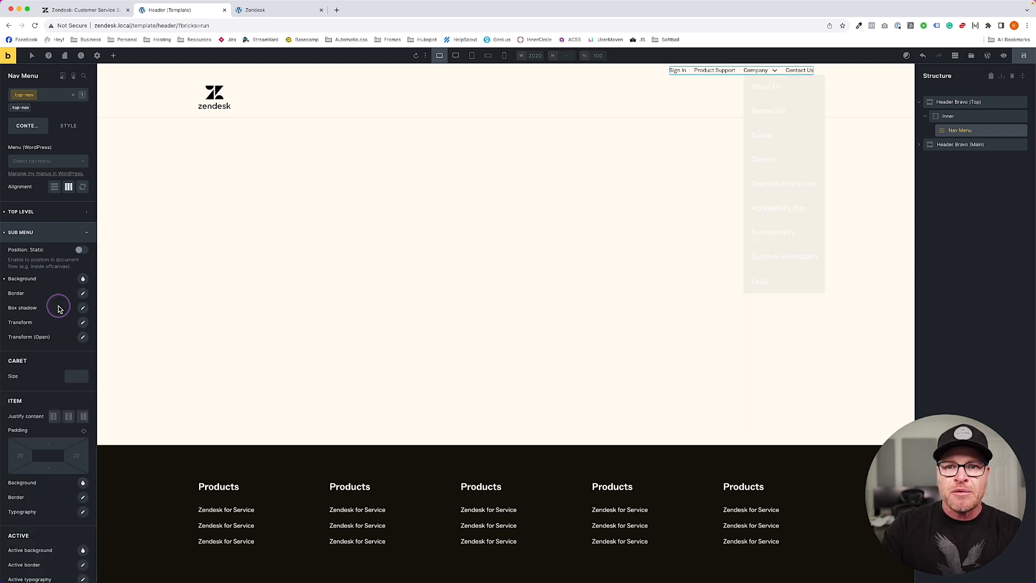
- Set the sub menu item typography to a font size of var(--text-s) and a line height of 1.1
{"action": "scroll", "coordinate": [69, 364], "scroll_direction": "down", "scroll_amount": 5}
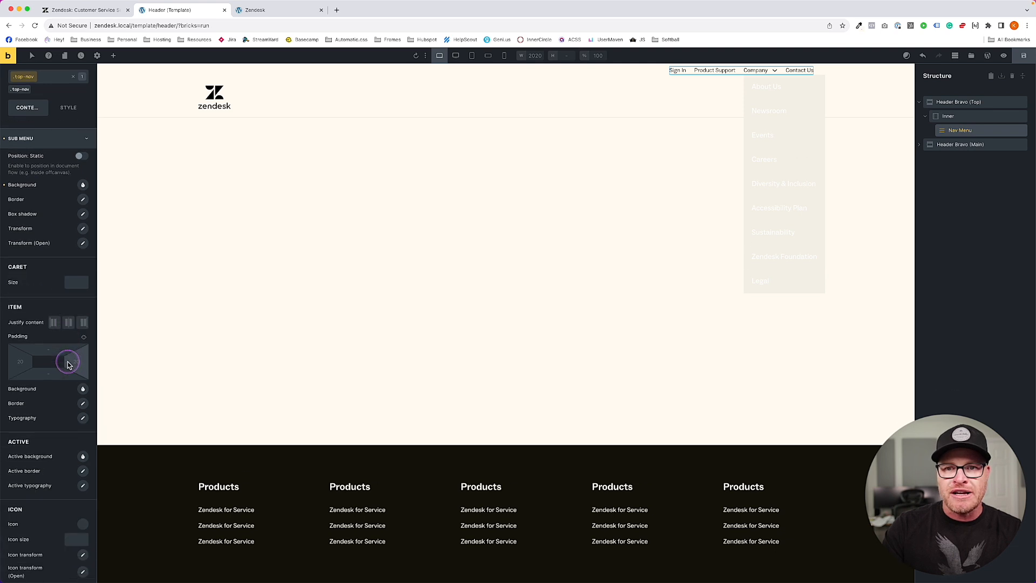
{"action": "left_click", "coordinate": [81, 396]}
{"action": "scroll", "coordinate": [68, 377], "scroll_direction": "down", "scroll_amount": 5}
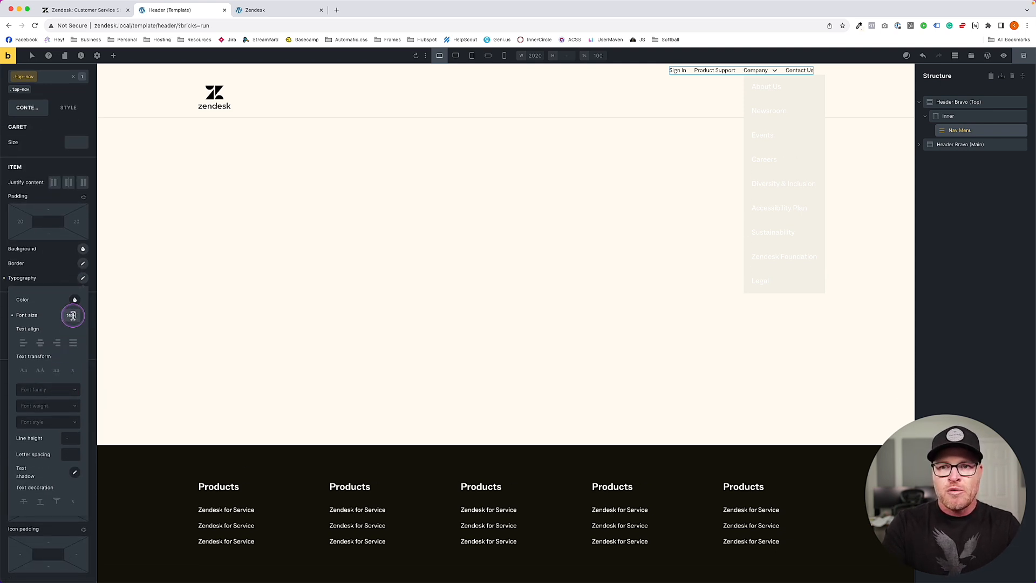
{"action": "left_click", "coordinate": [73, 387]}
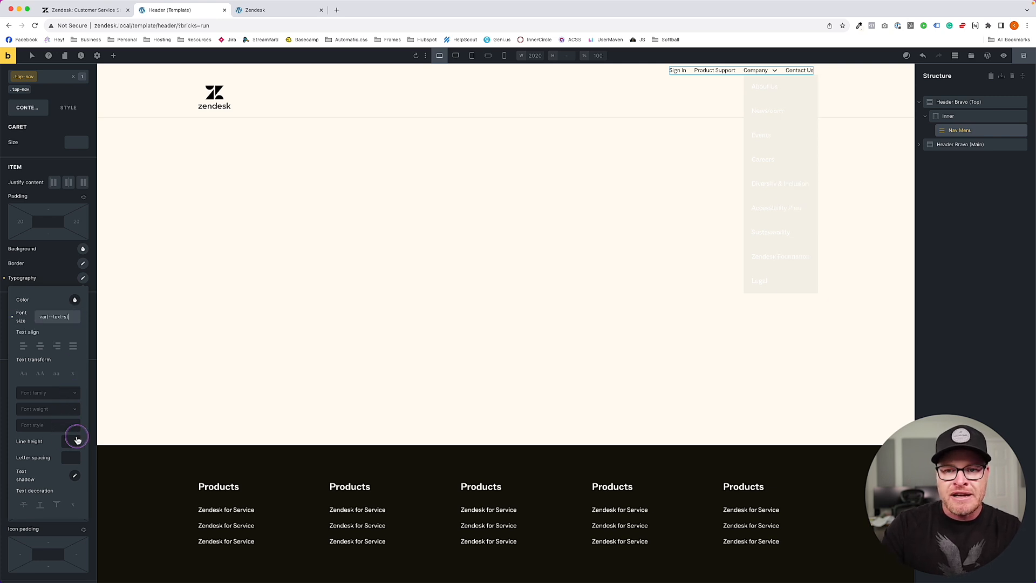
{"action": "left_click", "coordinate": [72, 442]}
{"action": "type", "text": "1"}
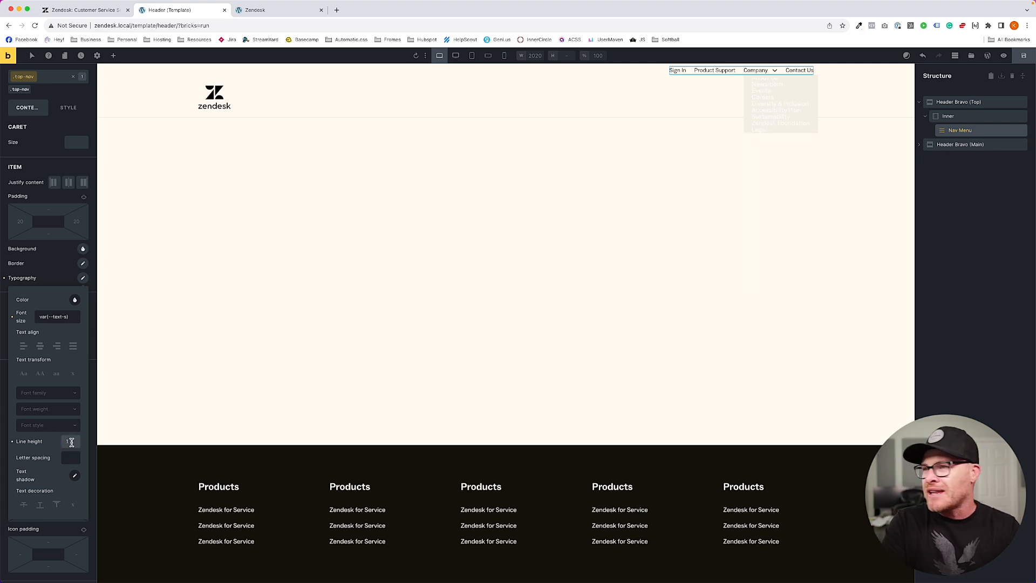
{"action": "type", "text": ".1"}
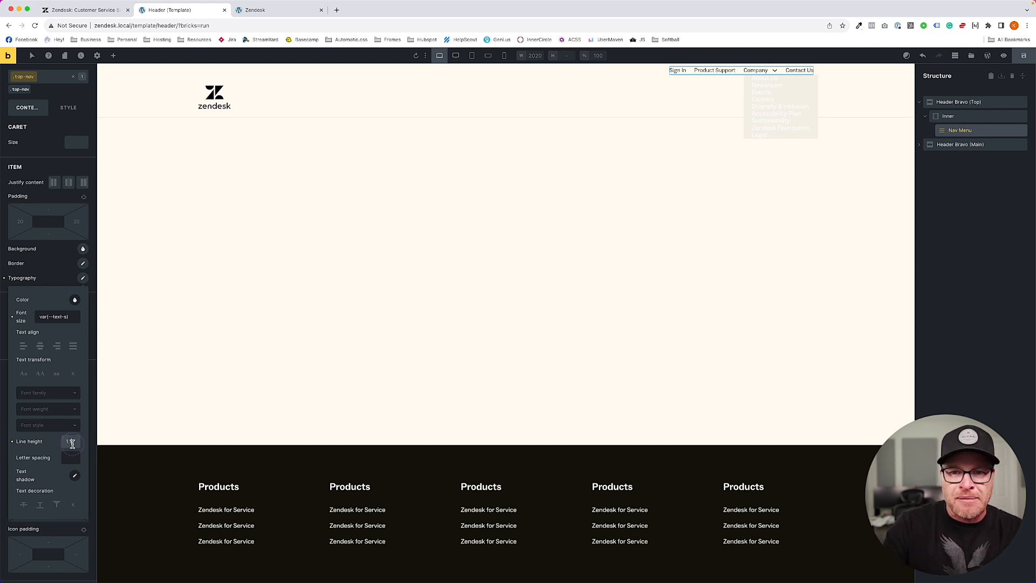
{"action": "left_click", "coordinate": [61, 427]}
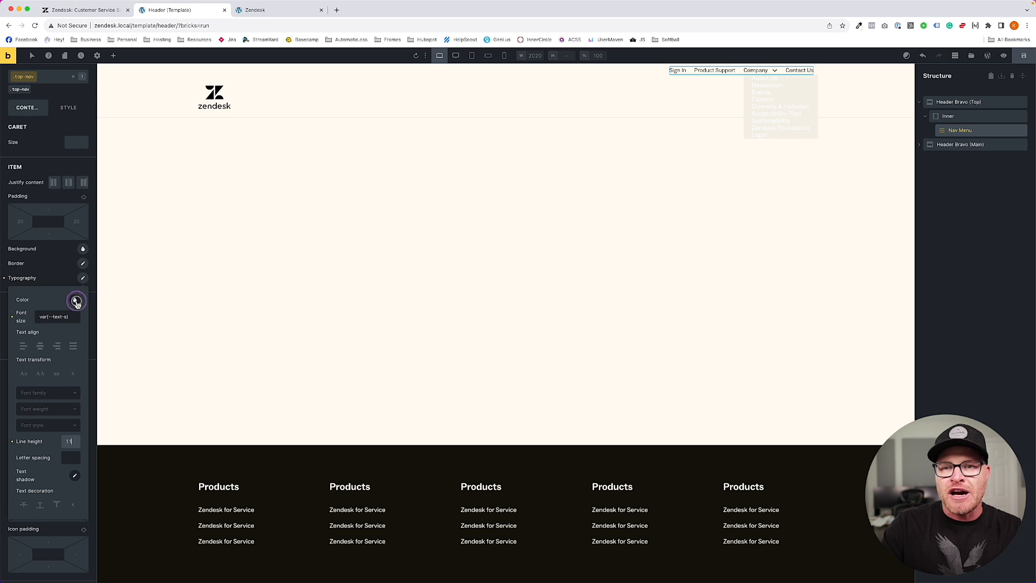
- Set the sub menu item text color to base and close the typography settings
{"action": "left_click", "coordinate": [76, 302]}
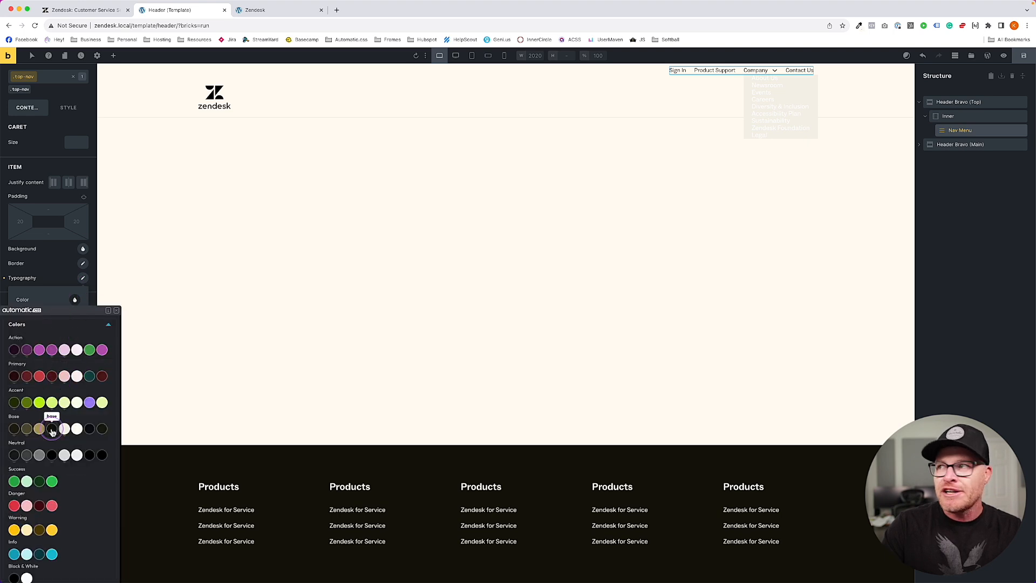
{"action": "left_click", "coordinate": [52, 430]}
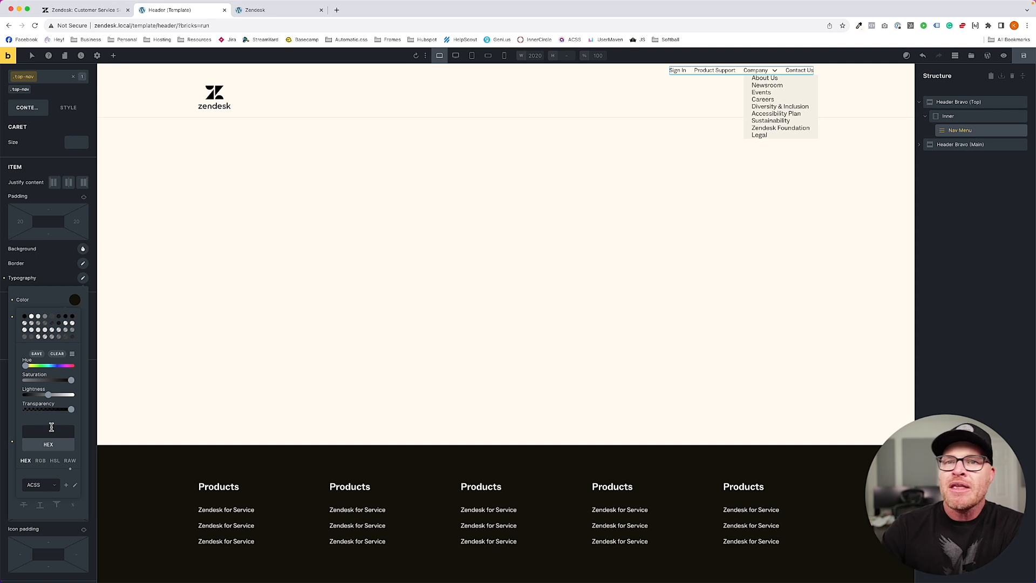
{"action": "left_click", "coordinate": [63, 164]}
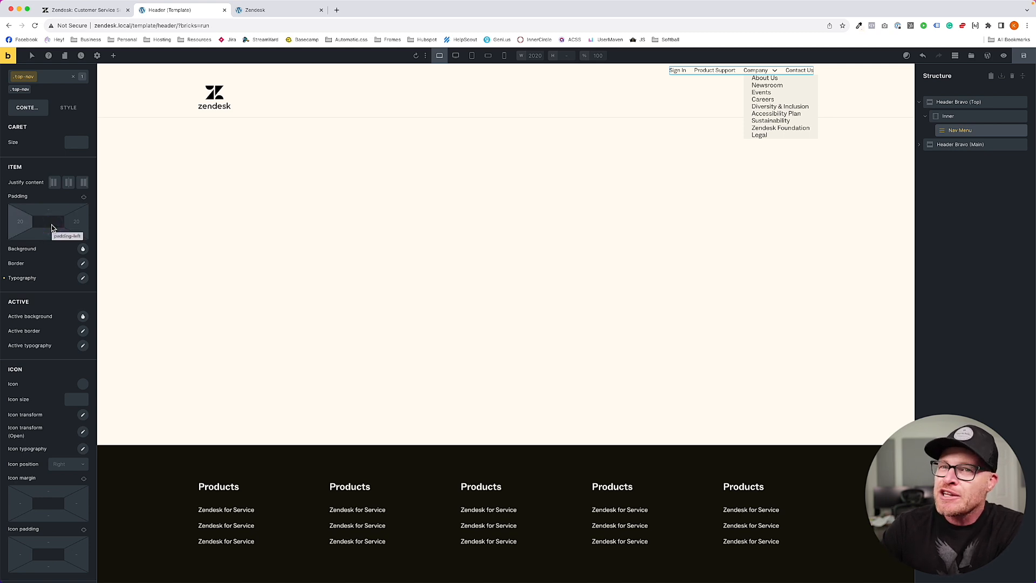
{"action": "left_click", "coordinate": [62, 213]}
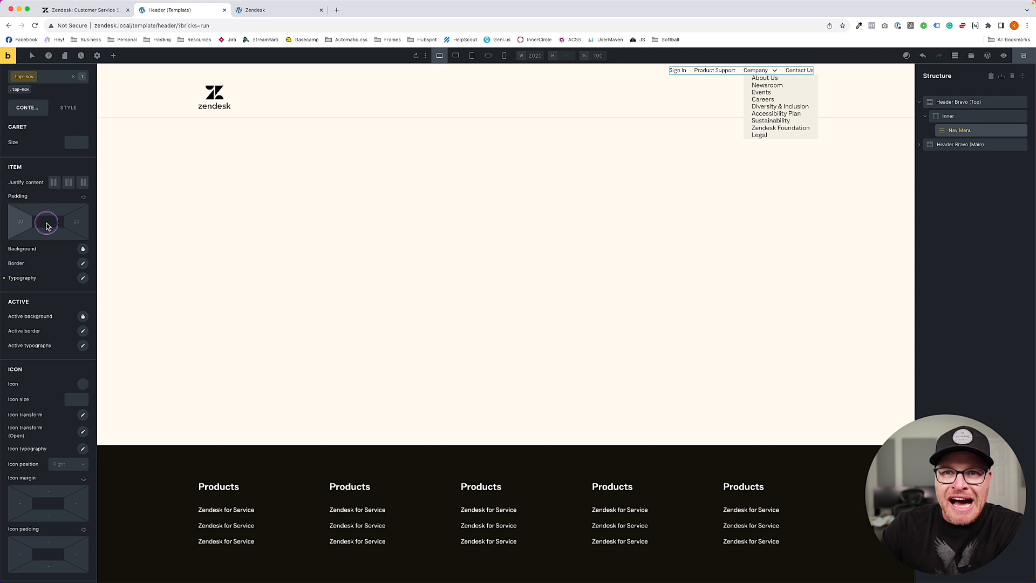
{"action": "scroll", "coordinate": [33, 194], "scroll_direction": "up", "scroll_amount": 3}
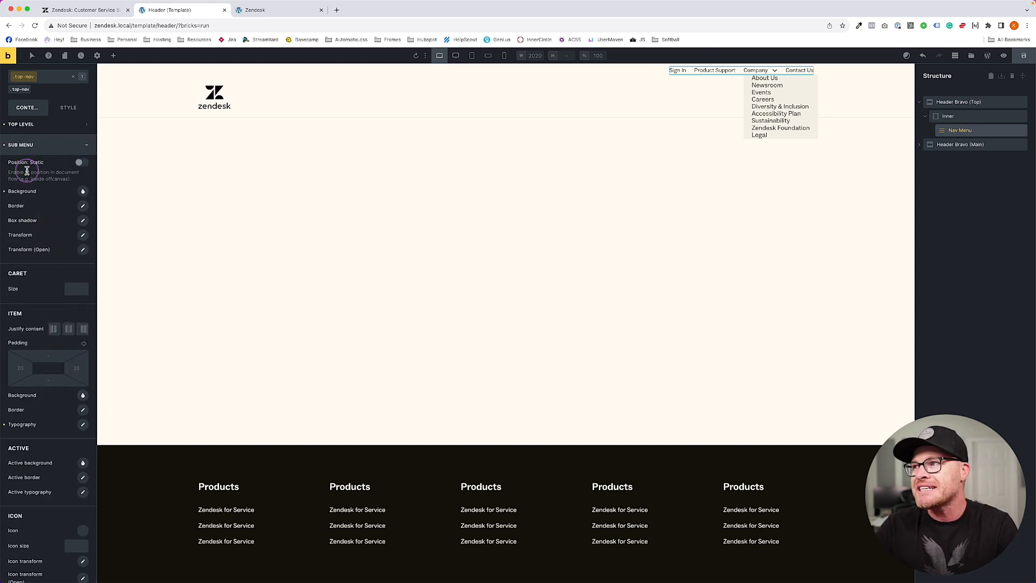
- Save the template, open the top-nav class's custom CSS and begin a second rule with the selector %root% > nav > ul
{"action": "left_click", "coordinate": [1024, 56]}
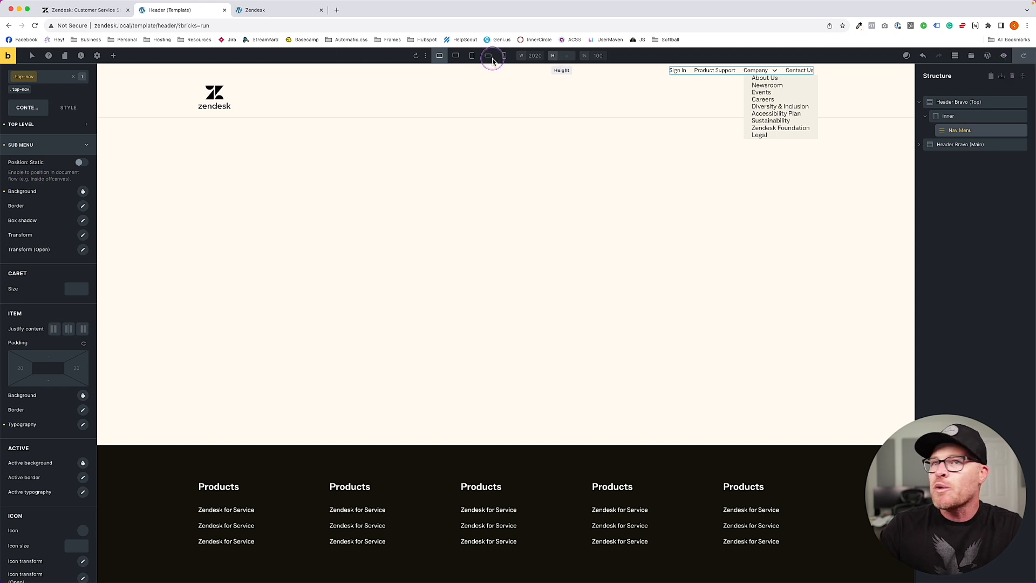
{"action": "scroll", "coordinate": [51, 110], "scroll_direction": "up", "scroll_amount": 2}
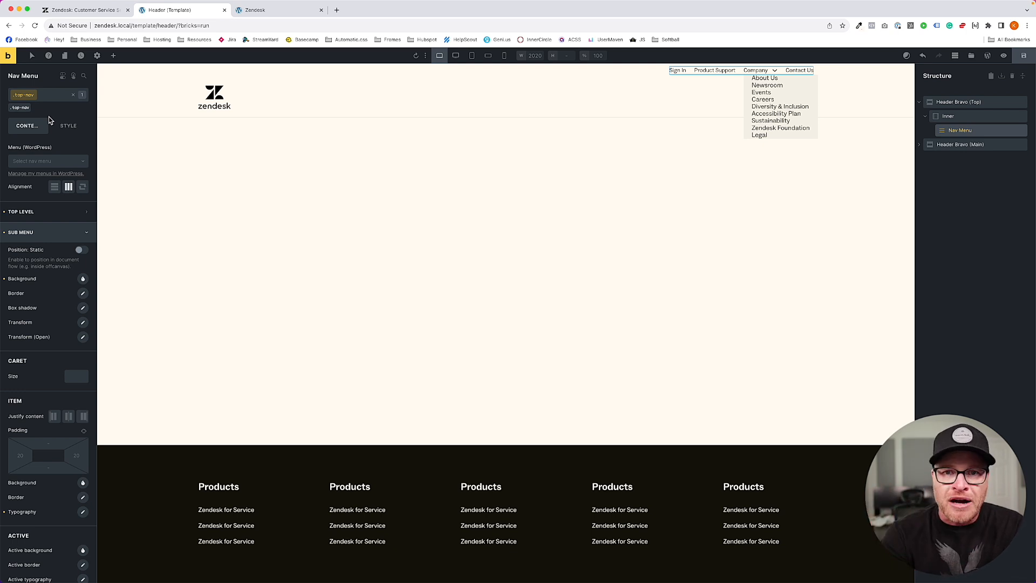
{"action": "left_click", "coordinate": [84, 76]}
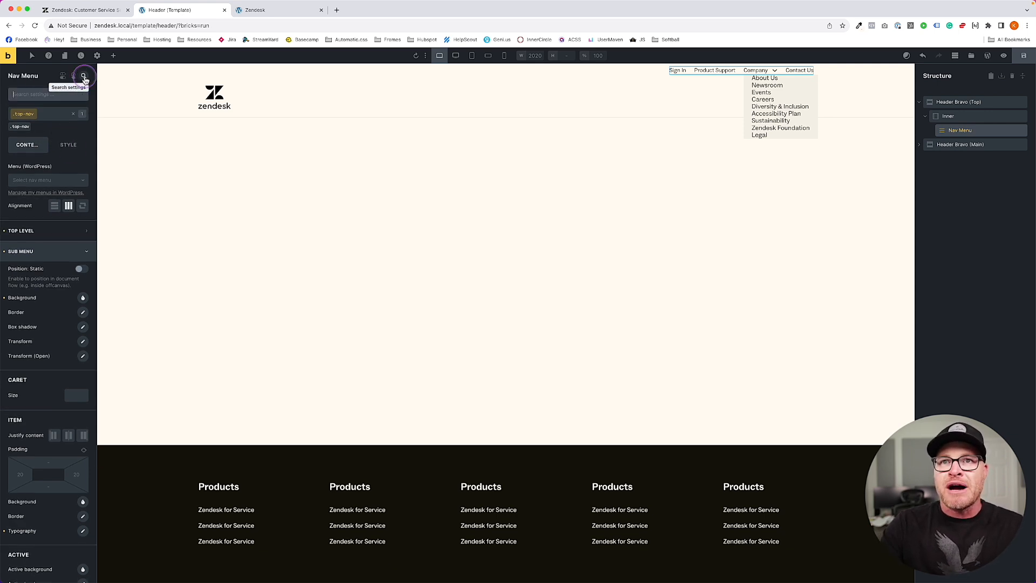
{"action": "type", "text": "cus"}
{"action": "left_click", "coordinate": [83, 215]}
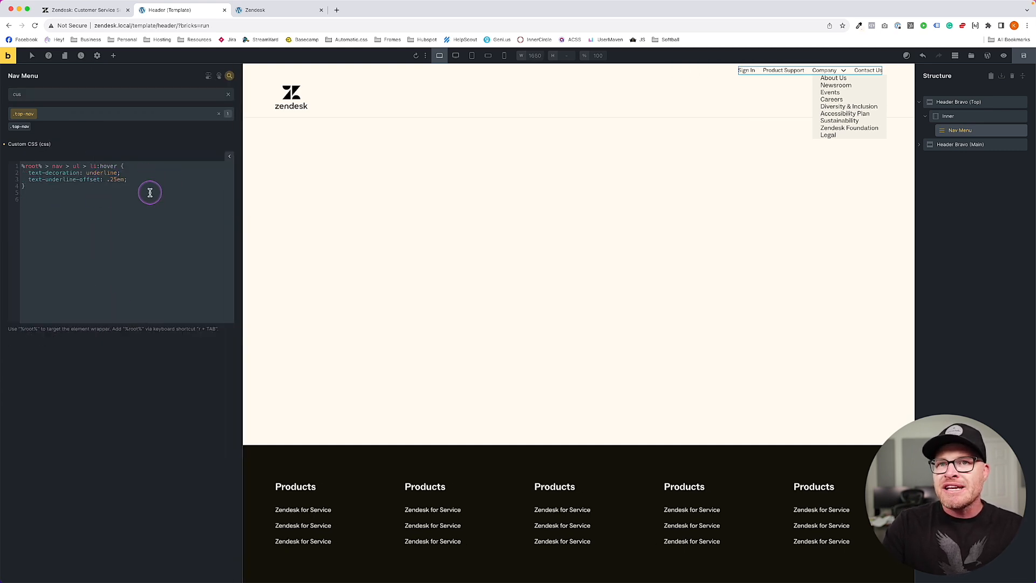
{"action": "type", "text": "r"}
{"action": "key", "text": "Tab"}
{"action": "type", "text": "> nav >"}
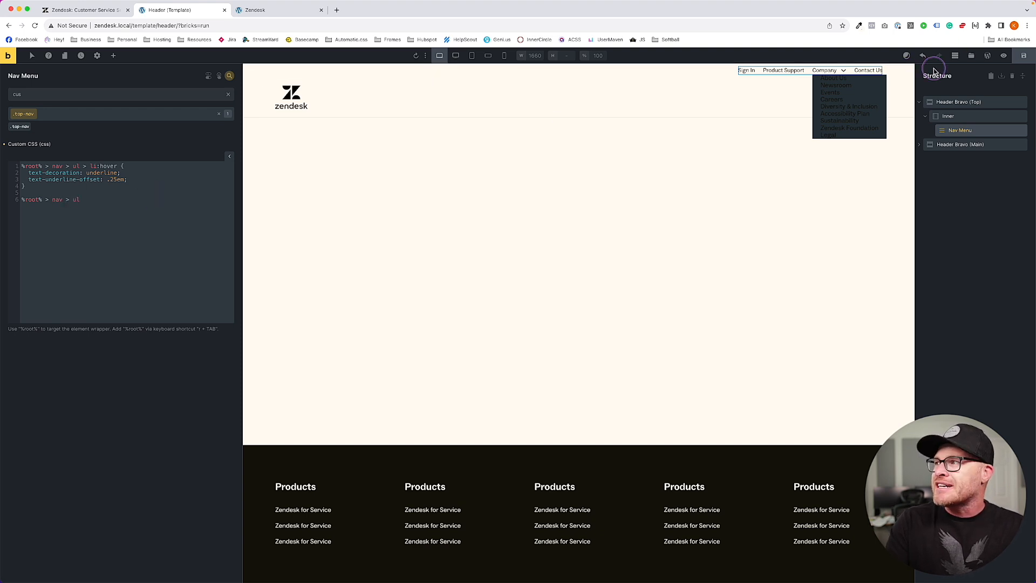
- Save the template and inspect the Company link's markup on the local front end to examine its sub menu list
{"action": "left_click", "coordinate": [1024, 56]}
{"action": "left_click", "coordinate": [272, 10]}
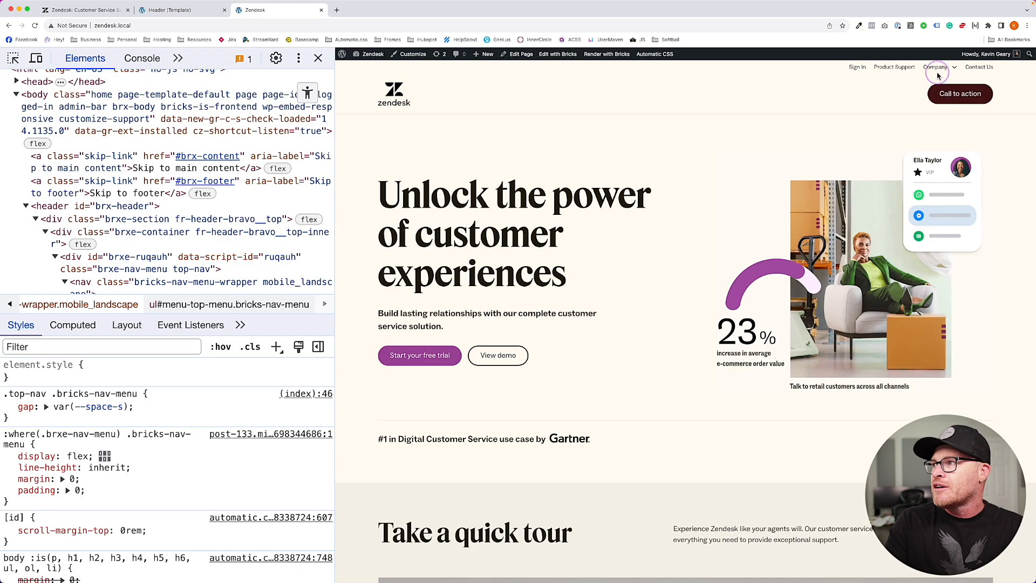
{"action": "mouse_move", "coordinate": [939, 69]}
{"action": "left_click", "coordinate": [35, 25]}
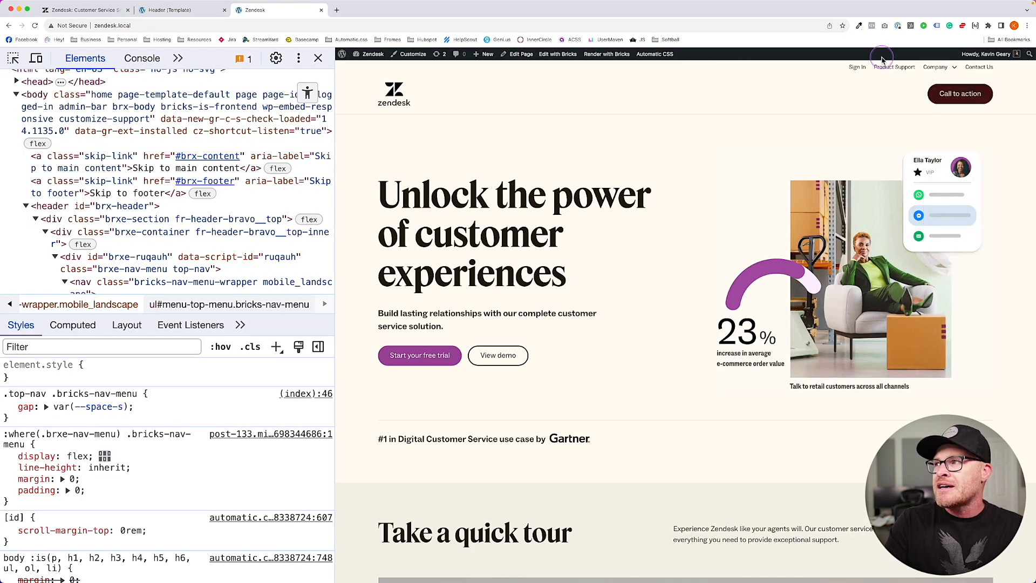
{"action": "right_click", "coordinate": [941, 70]}
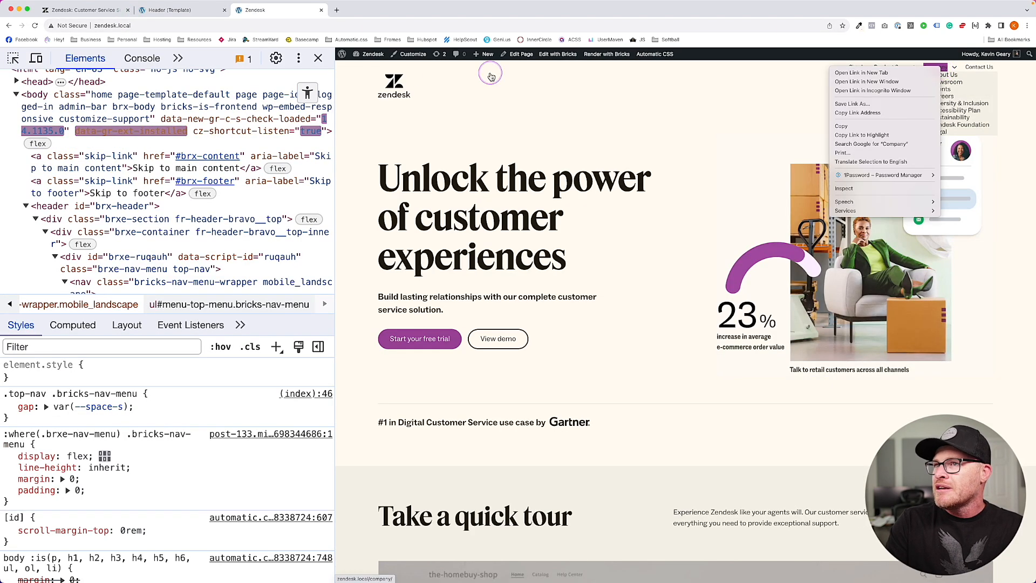
{"action": "left_click", "coordinate": [319, 60]}
{"action": "right_click", "coordinate": [937, 75]}
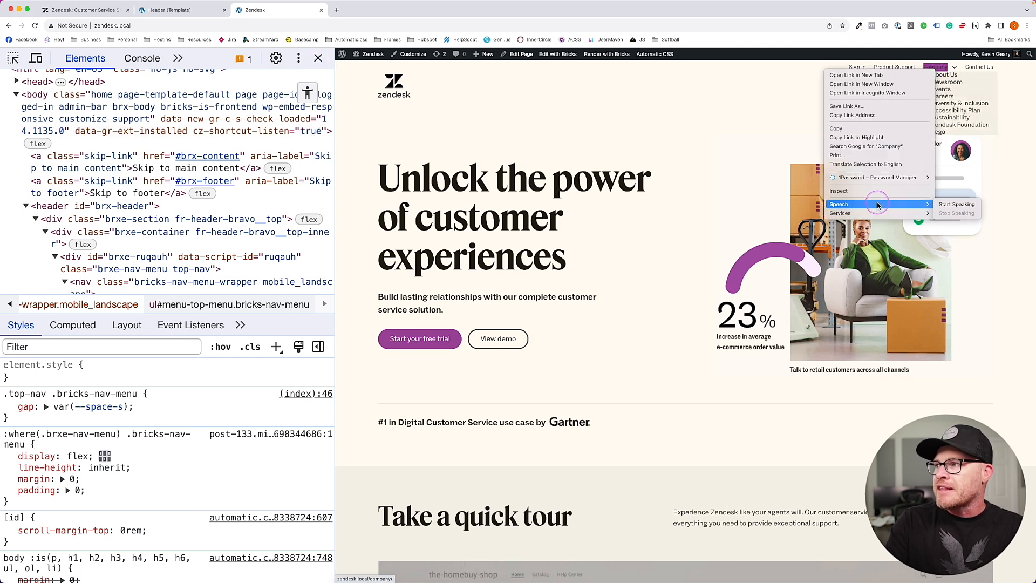
{"action": "left_click", "coordinate": [863, 214]}
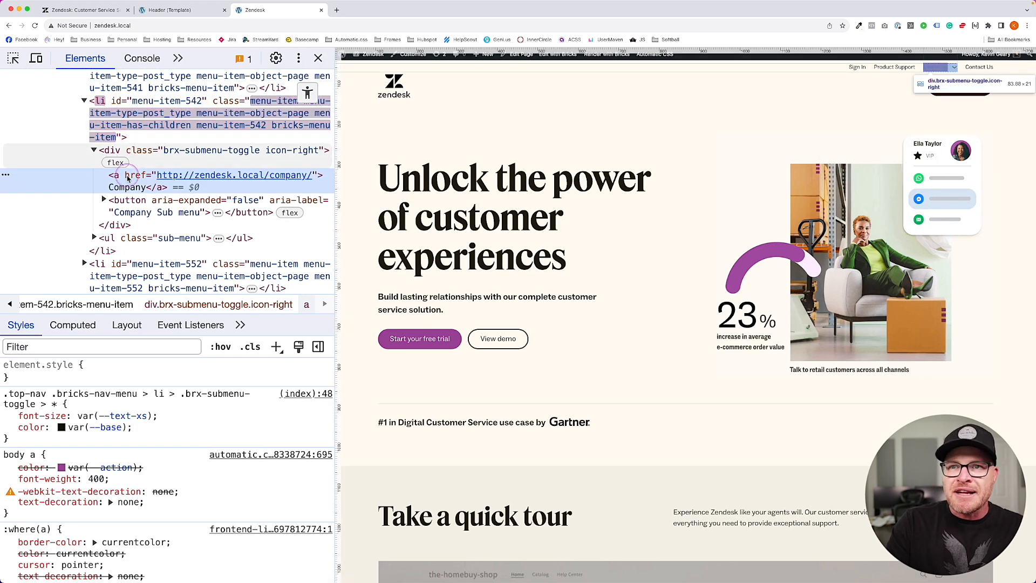
{"action": "left_click", "coordinate": [95, 239]}
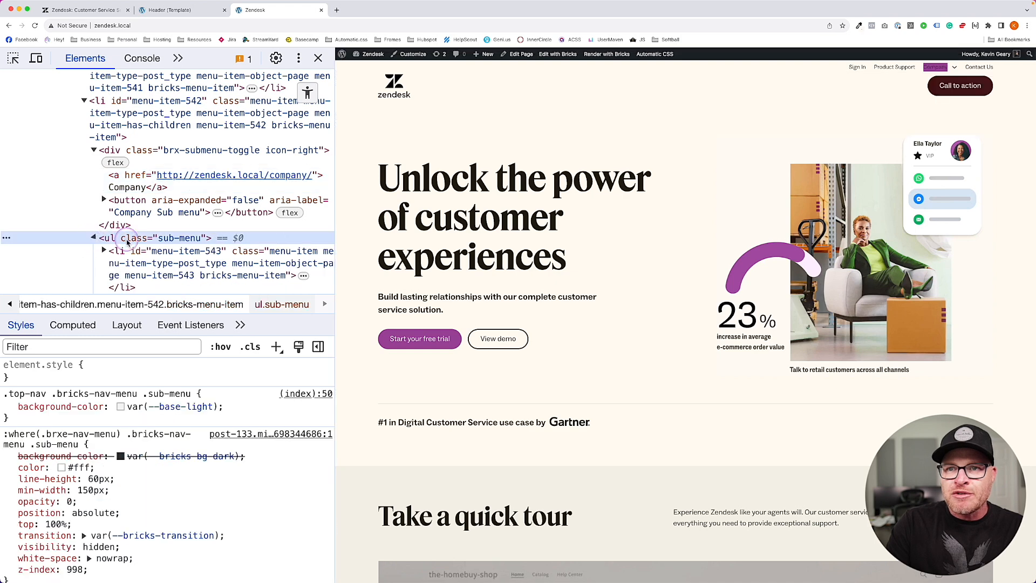
{"action": "double_click", "coordinate": [182, 240]}
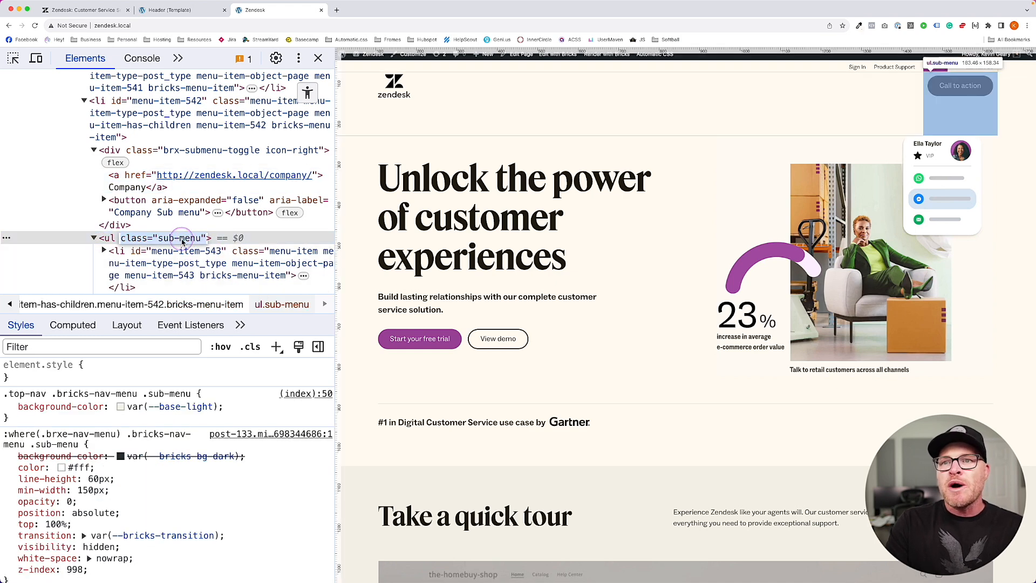
- In the Header template, extend the new CSS selector to %root% > nav > ul .sub-menu and give the rule a gap of 5em
{"action": "left_click", "coordinate": [169, 10]}
{"action": "left_click", "coordinate": [91, 200]}
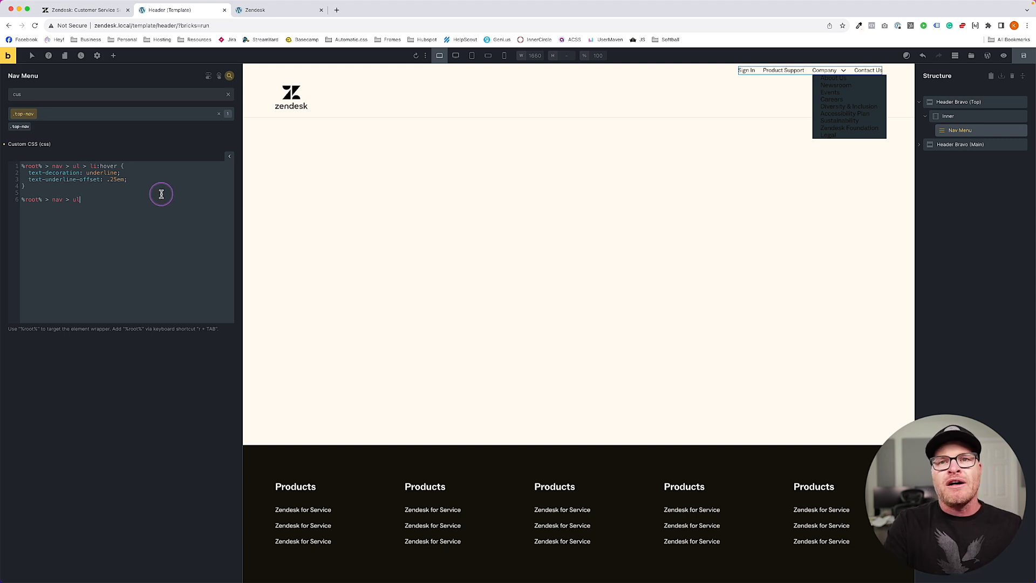
{"action": "type", "text": ".sub-m"}
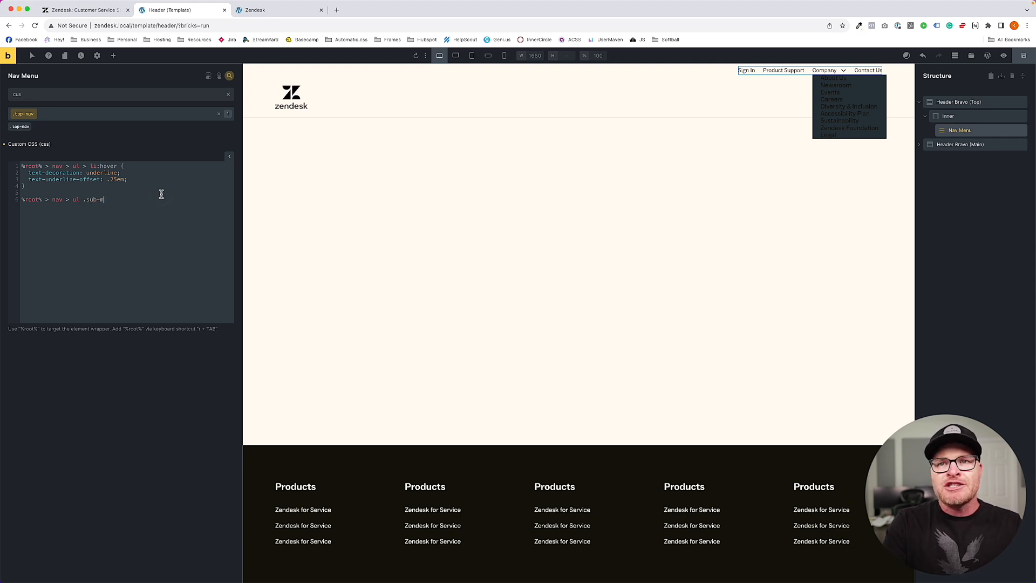
{"action": "type", "text": "enu"}
{"action": "left_click", "coordinate": [161, 194]}
{"action": "type", "text": "{"}
{"action": "key", "text": "Return"}
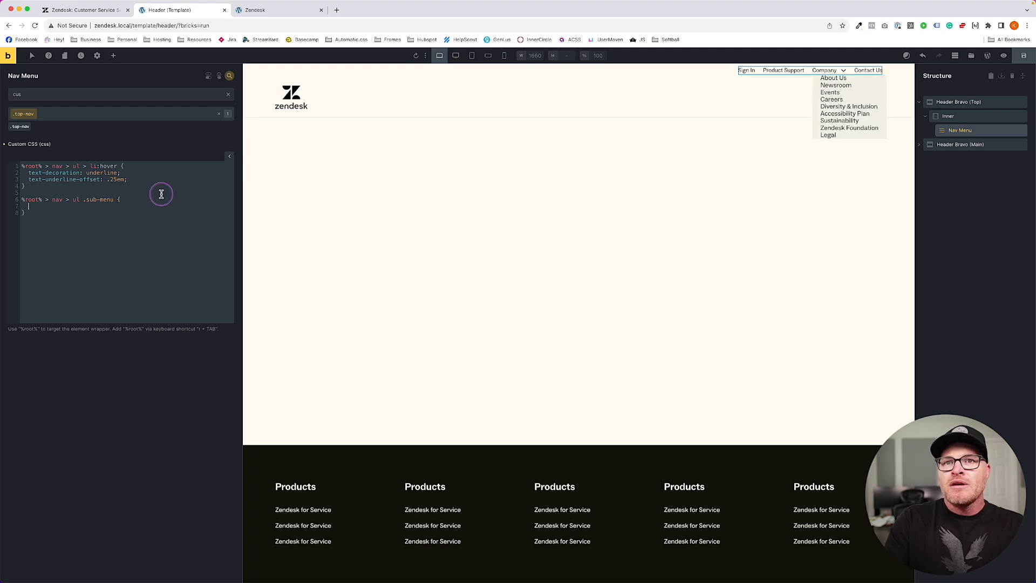
{"action": "type", "text": "gap: "}
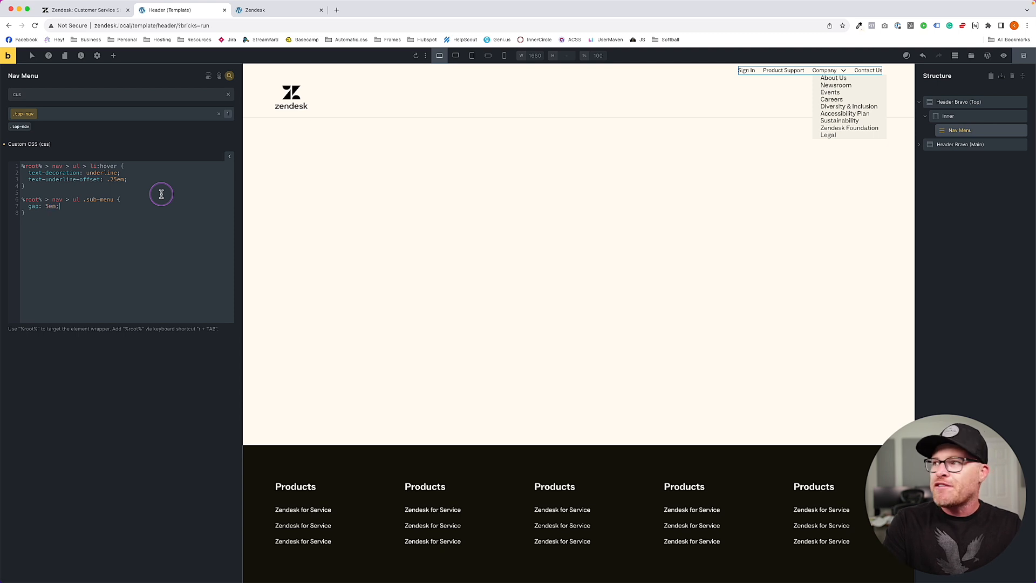
{"action": "type", "text": "5em;"}
{"action": "key", "text": "BackSpace"}
{"action": "type", "text": "!importan"}
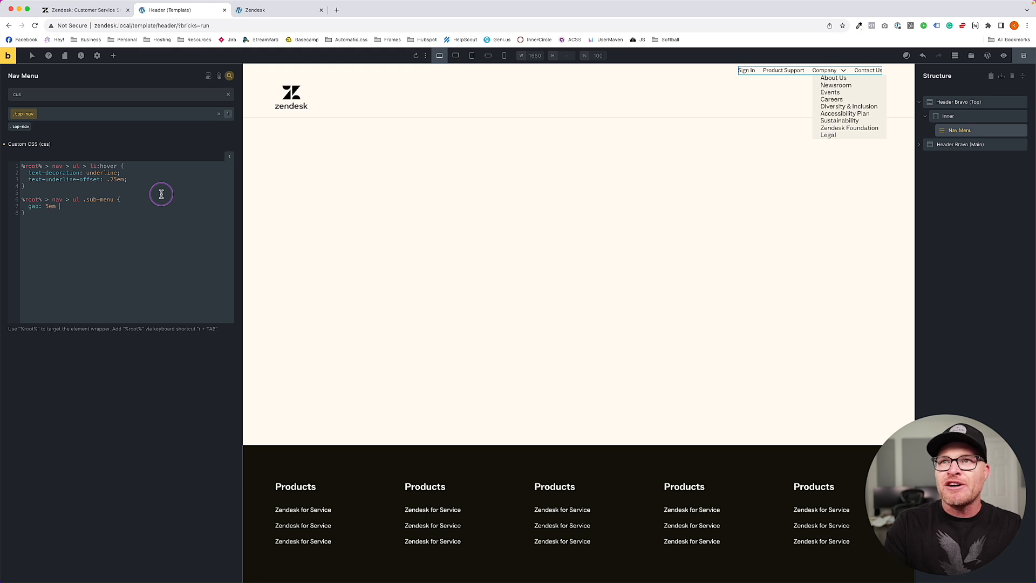
- Shorten the sub menu rule's selector to %root% ul.sub-menu and mark its 5em gap as !important
{"action": "left_click", "coordinate": [259, 11]}
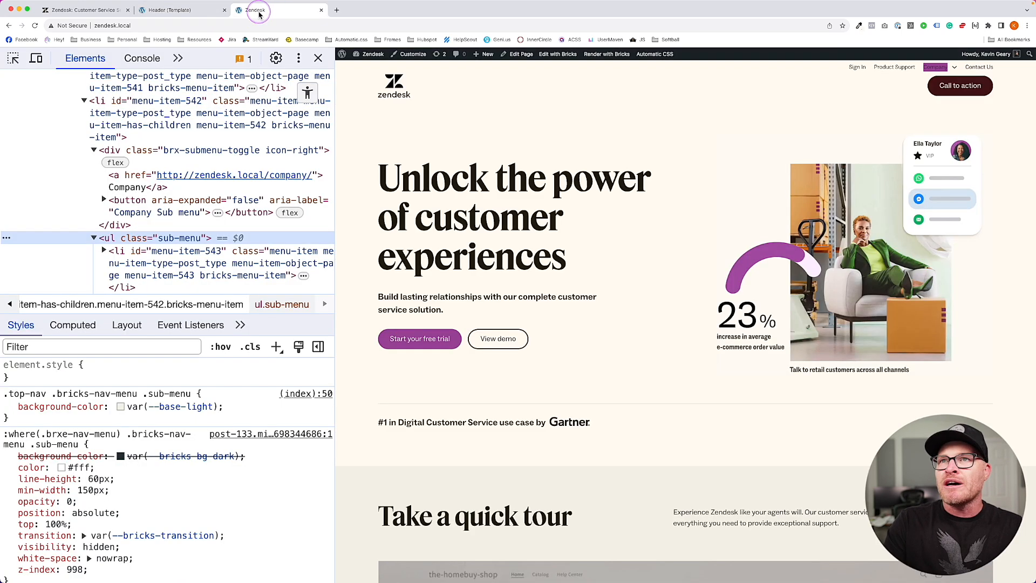
{"action": "left_click", "coordinate": [199, 11]}
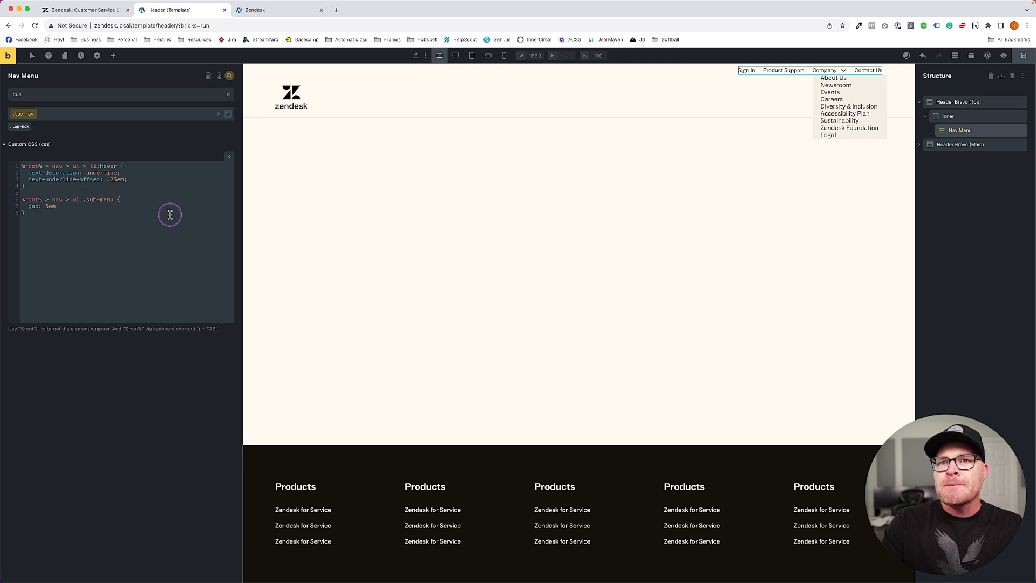
{"action": "key", "text": "BackSpace"}
{"action": "key", "text": "Left"}
{"action": "key", "text": "Left"}
{"action": "key", "text": "Left"}
{"action": "key", "text": "BackSpace"}
{"action": "key", "text": "BackSpace"}
{"action": "key", "text": "BackSpace"}
{"action": "key", "text": "BackSpace"}
{"action": "key", "text": "BackSpace"}
{"action": "key", "text": "BackSpace"}
{"action": "key", "text": "BackSpace"}
{"action": "key", "text": "BackSpace"}
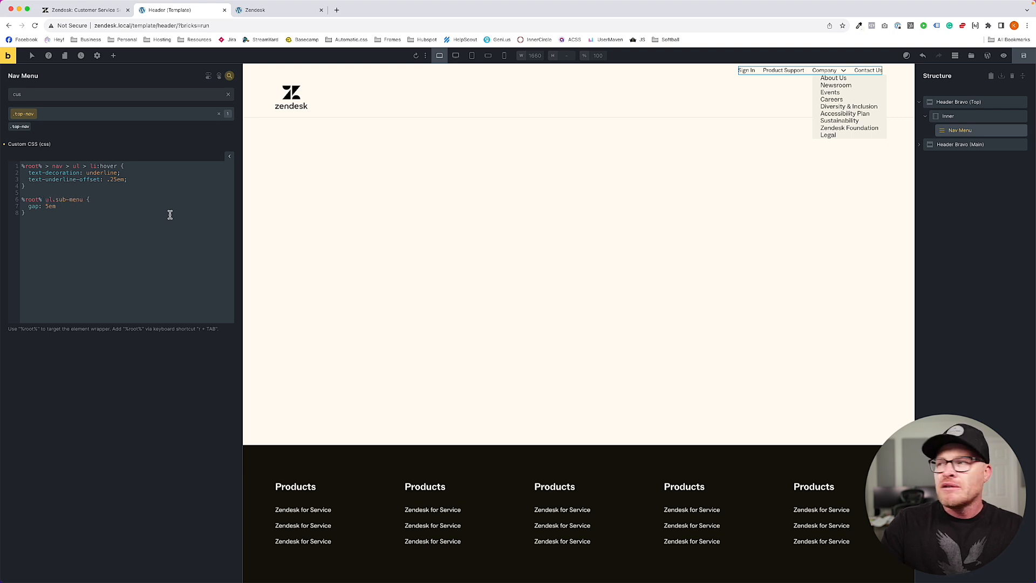
{"action": "type", "text": "!important;"}
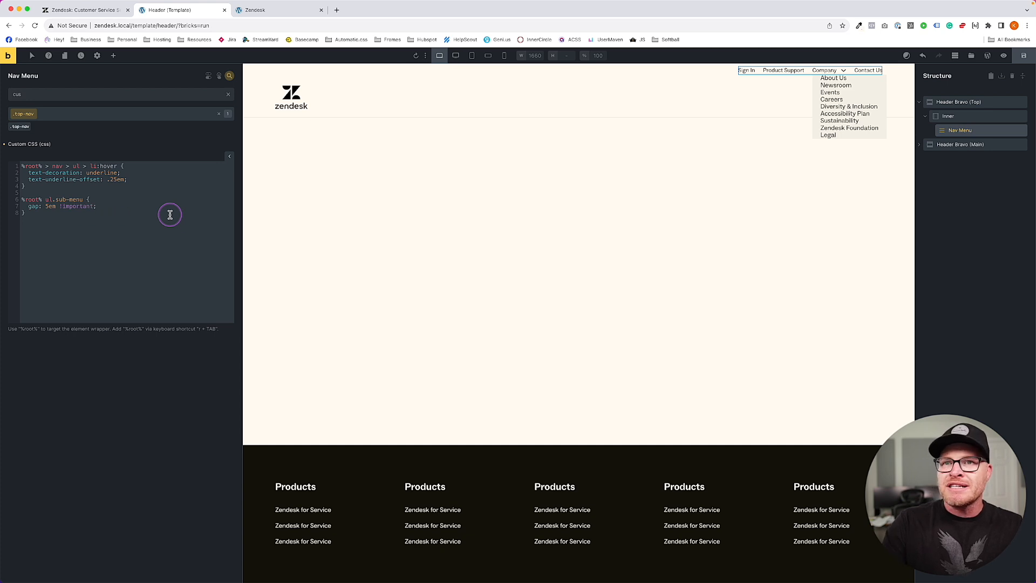
- Add display: flex and flex-direction: column above the gap in the sub menu rule
{"action": "key", "text": "Up"}
{"action": "key", "text": "Return"}
{"action": "type", "text": "display: "}
{"action": "type", "text": "flex;"}
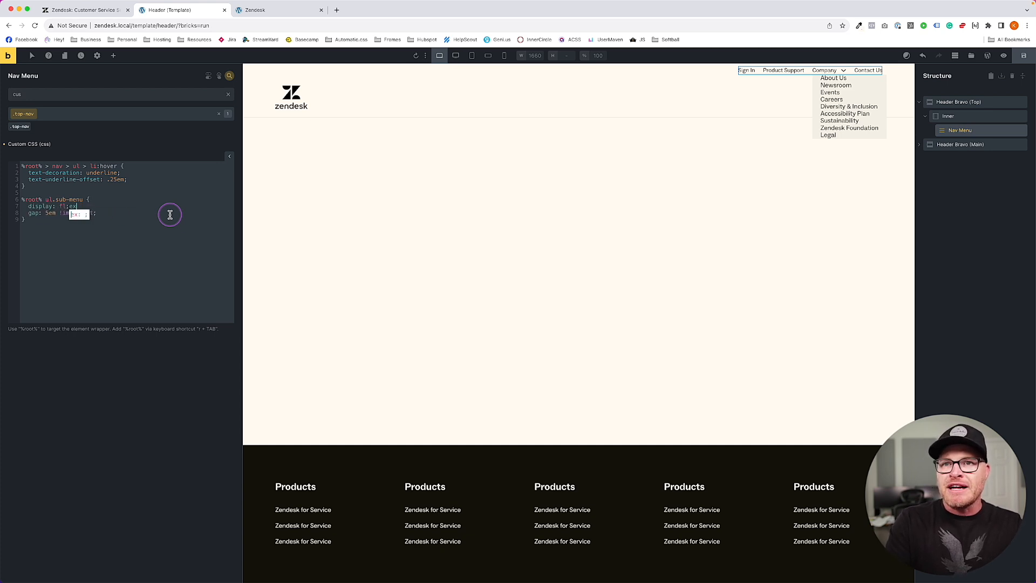
{"action": "key", "text": "Return"}
{"action": "type", "text": "flex-direction: column;"}
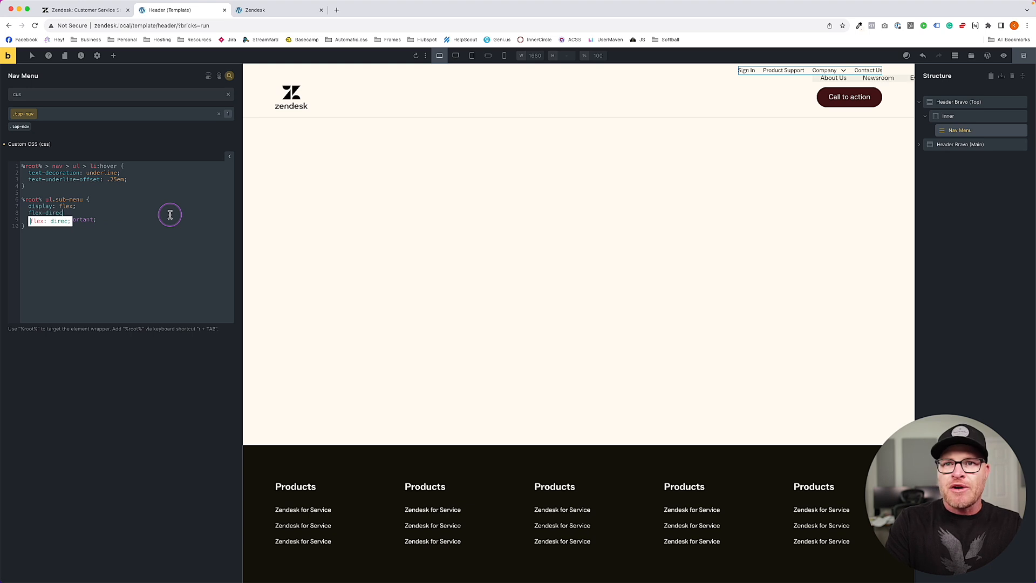
{"action": "key", "text": "BackSpace"}
{"action": "key", "text": "BackSpace"}
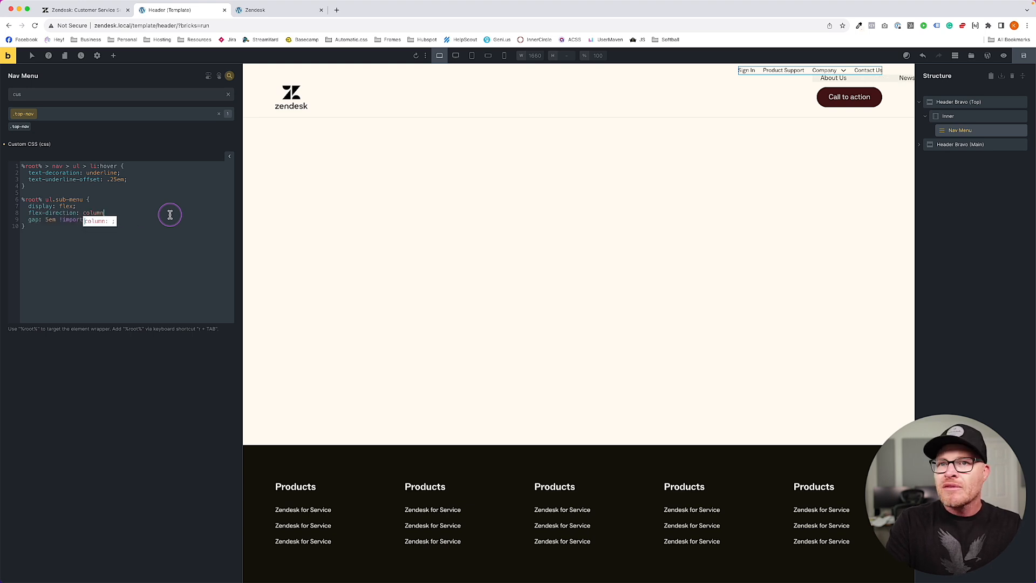
{"action": "type", "text": ";"}
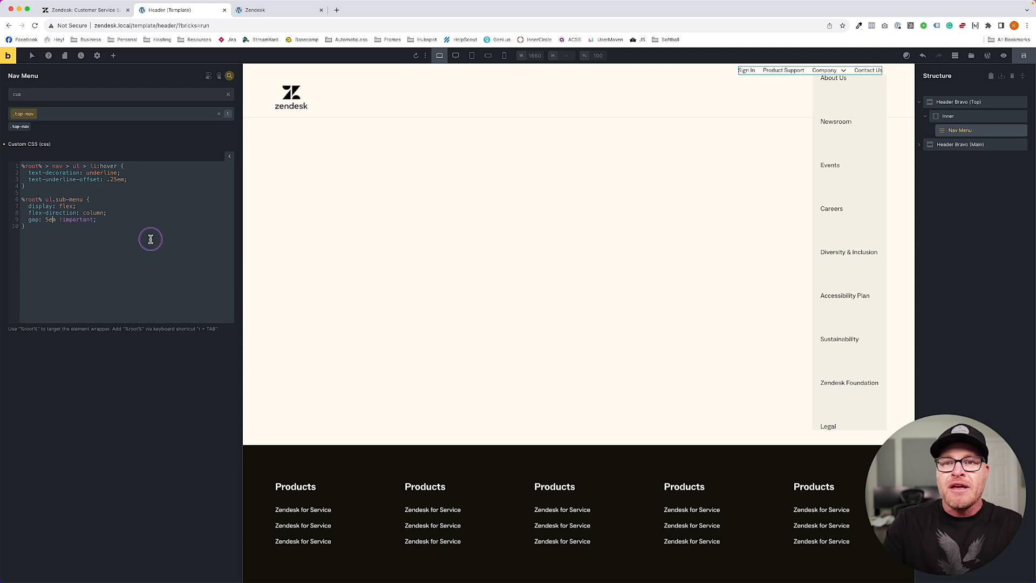
- Set the sub menu rule's gap to .5em and add a padding of var(--space-s)
{"action": "type", "text": "."}
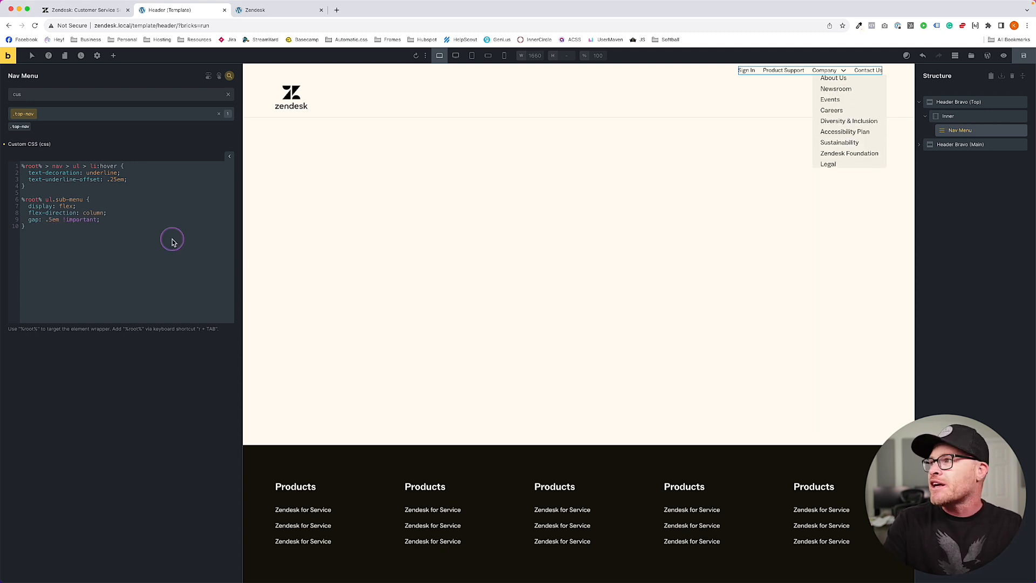
{"action": "left_click", "coordinate": [130, 219]}
{"action": "key", "text": "Return"}
{"action": "type", "text": "padding:"}
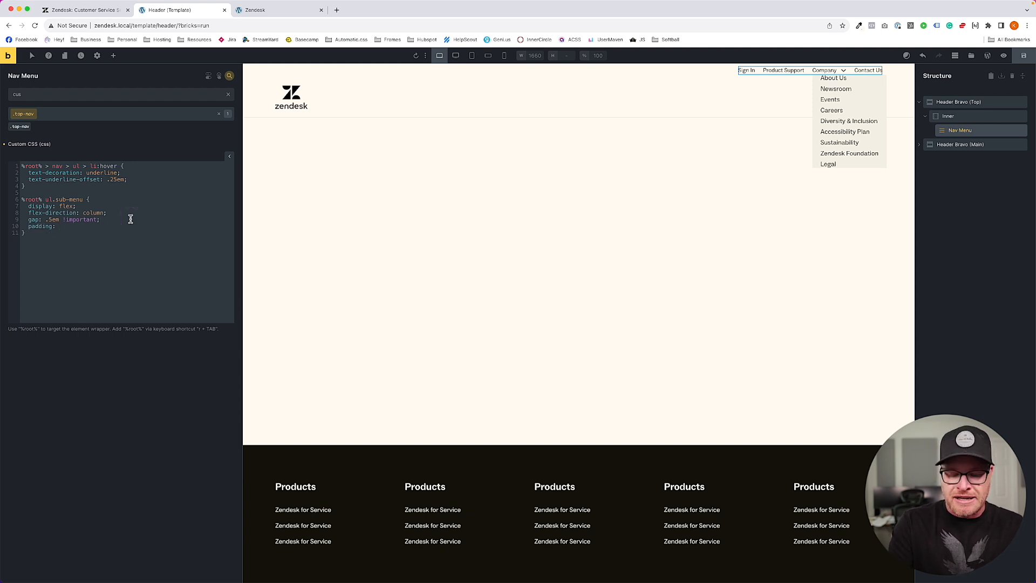
{"action": "type", "text": " var(--space-s);"}
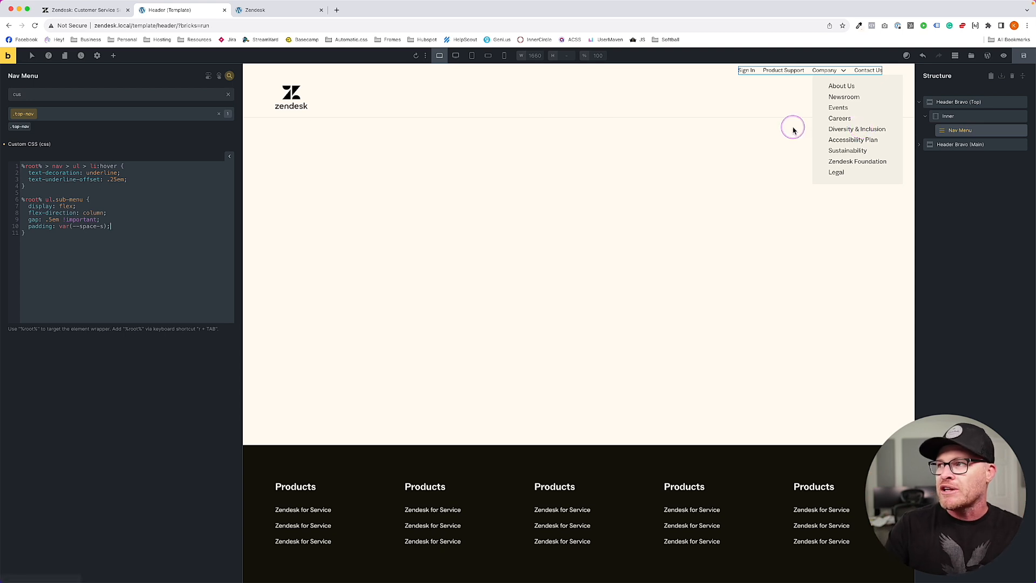
- Set the sub menu rule's gap to .65em and save the template
{"action": "left_click", "coordinate": [48, 219]}
{"action": "type", "text": "6"}
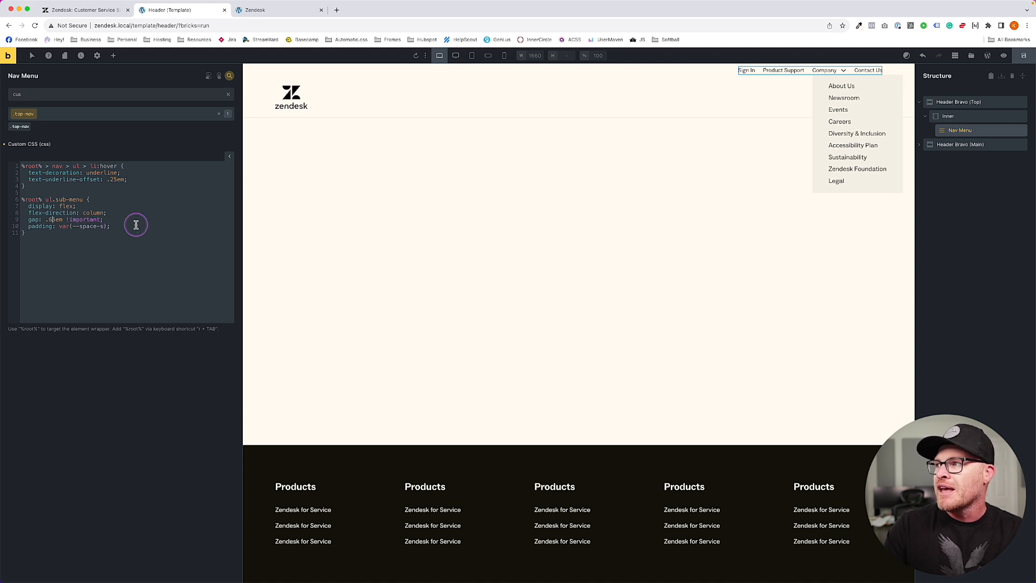
{"action": "left_click", "coordinate": [1024, 56]}
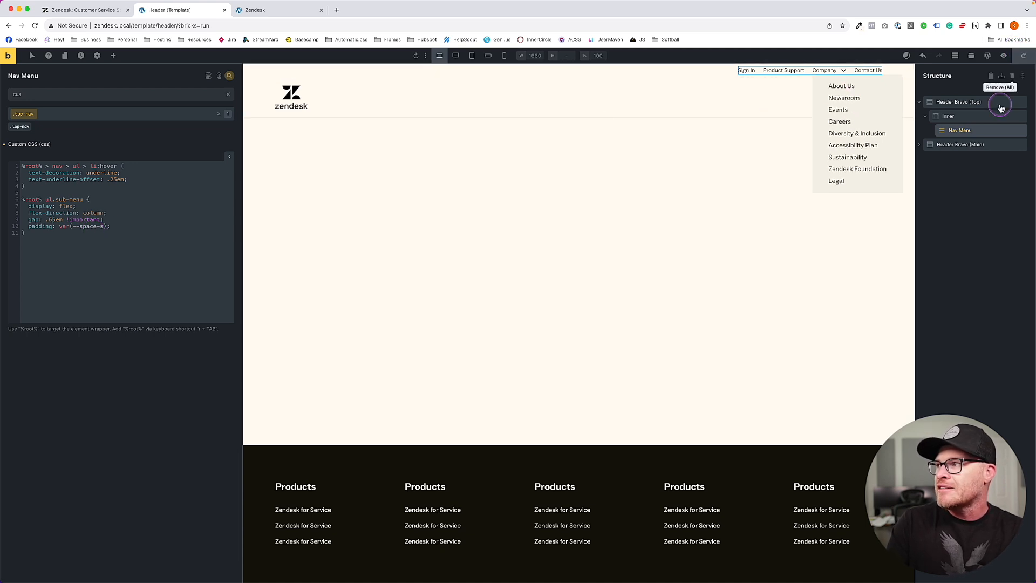
- Set the sub menu items' left and right padding to 0, save the template and return to the local front end
{"action": "left_click", "coordinate": [230, 76]}
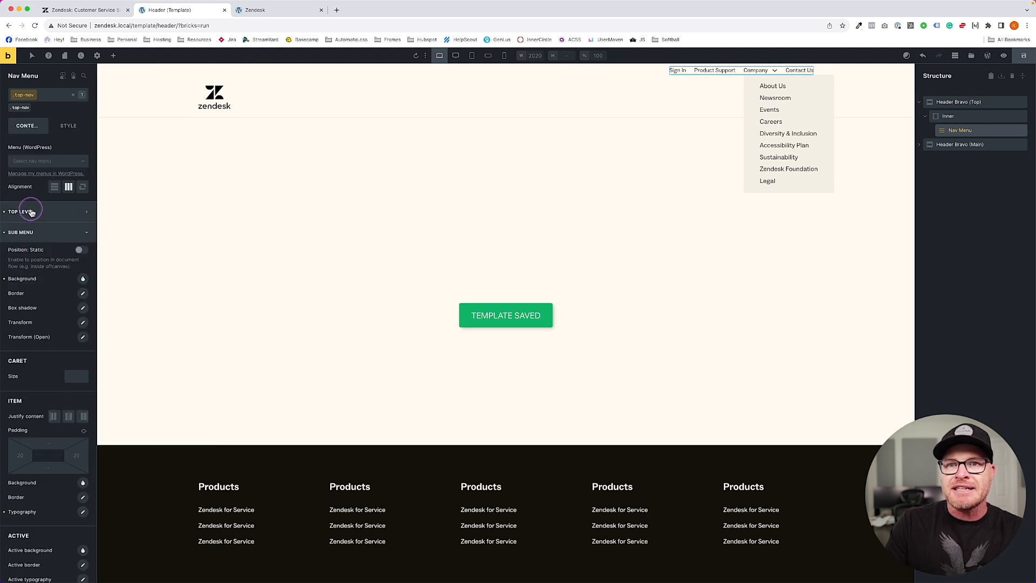
{"action": "scroll", "coordinate": [22, 324], "scroll_direction": "down", "scroll_amount": 4}
{"action": "left_click", "coordinate": [22, 350]}
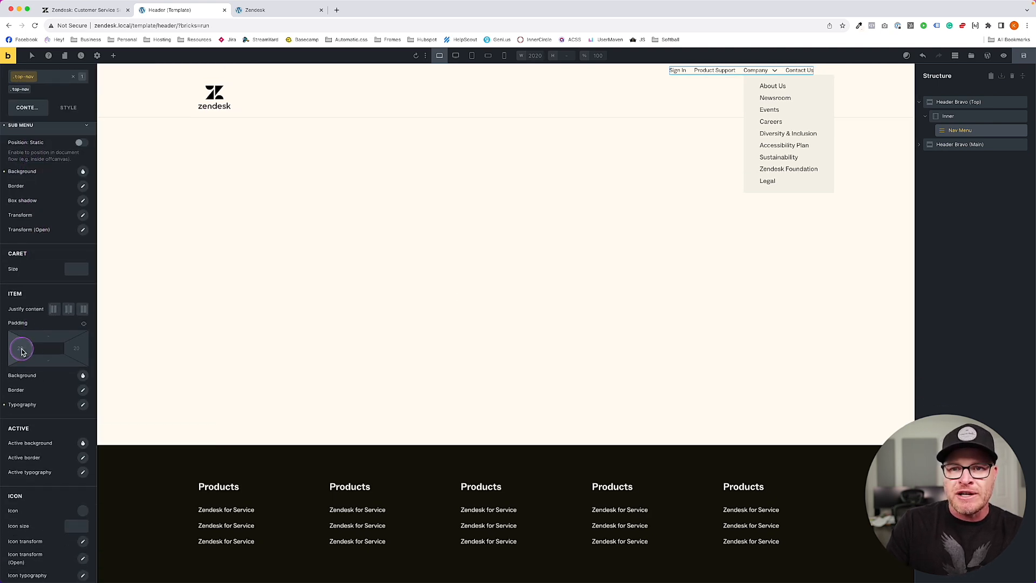
{"action": "type", "text": "0"}
{"action": "left_click", "coordinate": [78, 352]}
{"action": "type", "text": "0"}
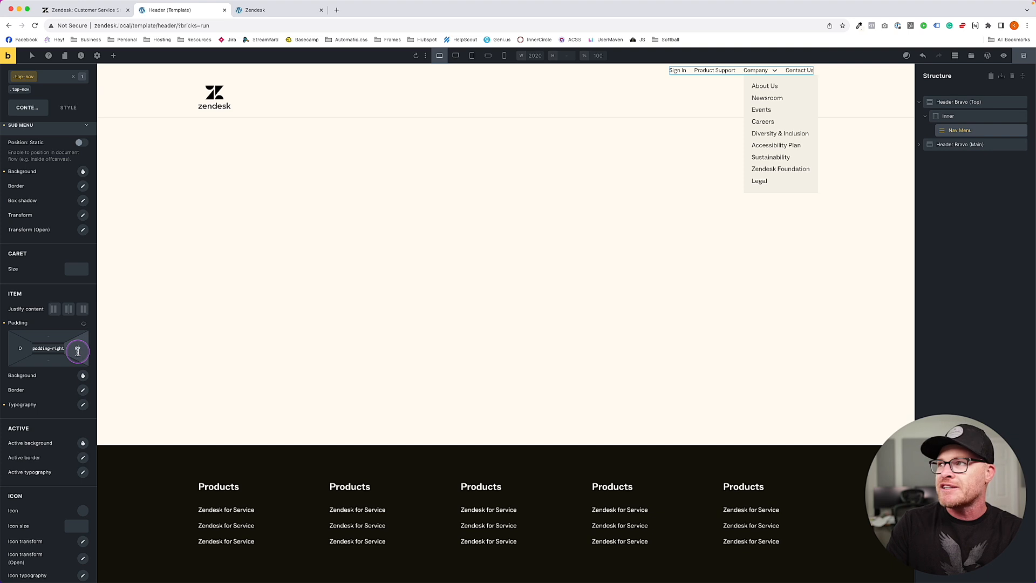
{"action": "left_click", "coordinate": [1024, 56]}
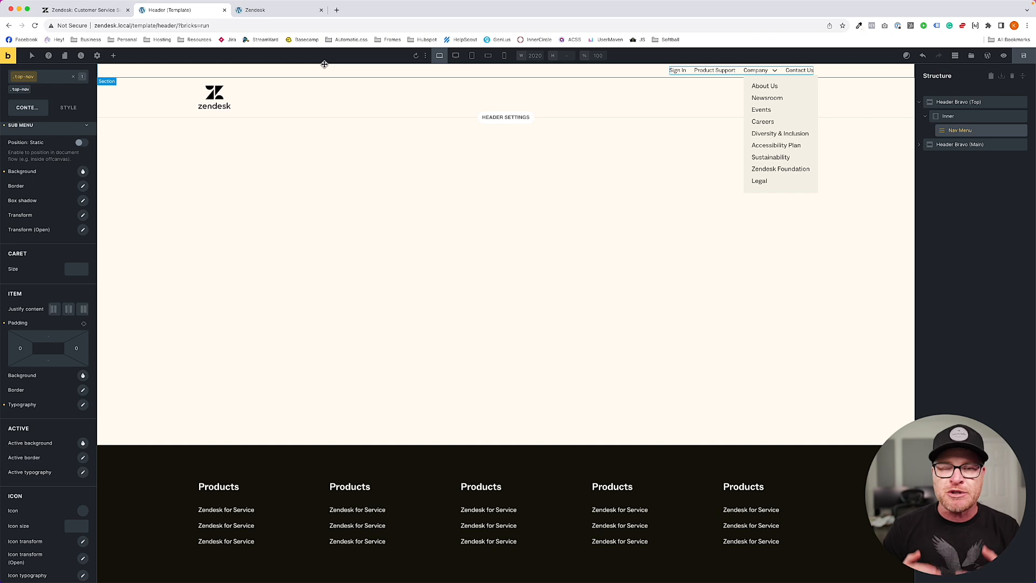
{"action": "left_click", "coordinate": [254, 11]}
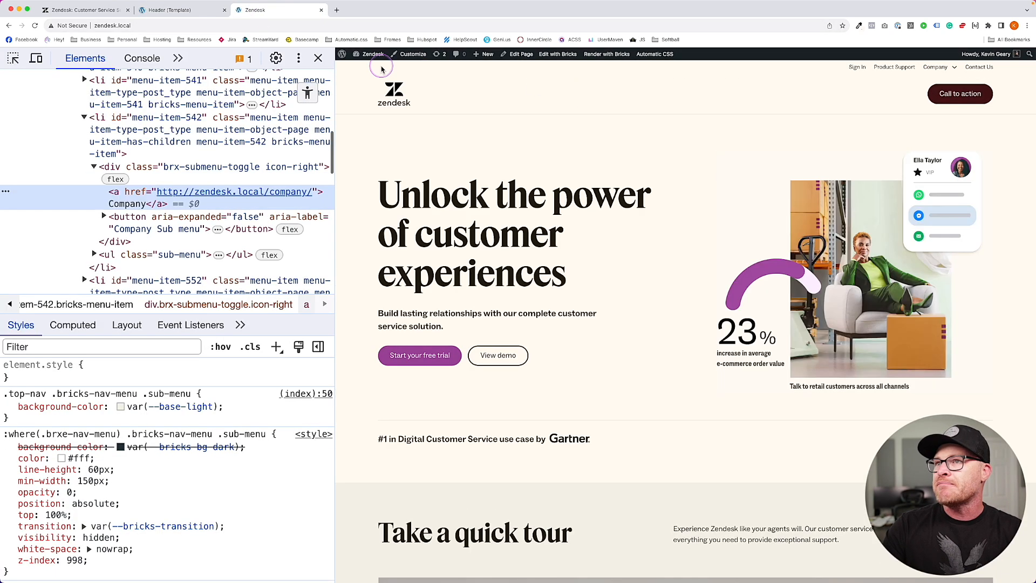
- Close the developer tools and compare the local page's Company sub menu with the live Zendesk site, then return to the Header template
{"action": "left_click", "coordinate": [318, 58]}
{"action": "left_click", "coordinate": [781, 67]}
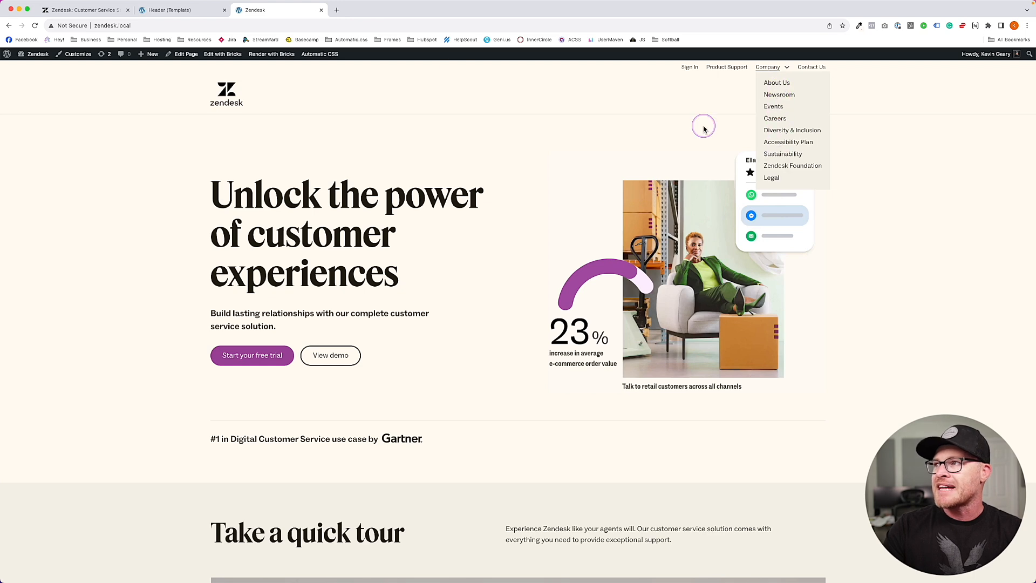
{"action": "left_click", "coordinate": [183, 17]}
{"action": "left_click", "coordinate": [103, 11]}
{"action": "left_click", "coordinate": [173, 11]}
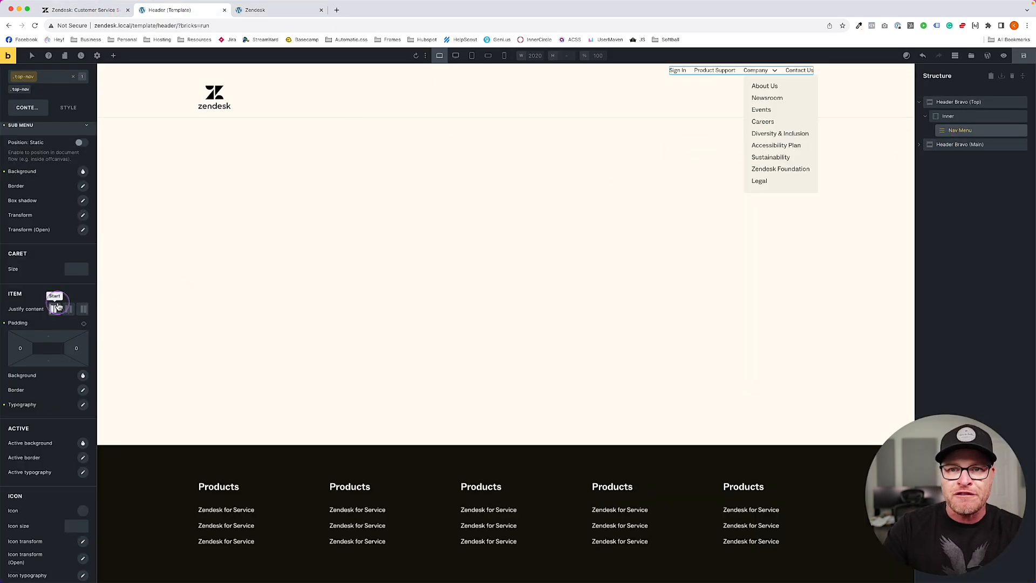
- Set the sub menu items' font size to var(--text-xs), save the template and check the Company sub menu on the local front end
{"action": "scroll", "coordinate": [59, 302], "scroll_direction": "down", "scroll_amount": 3}
{"action": "left_click", "coordinate": [83, 322]}
{"action": "left_click", "coordinate": [64, 361]}
{"action": "type", "text": "x"}
{"action": "left_click", "coordinate": [1026, 55]}
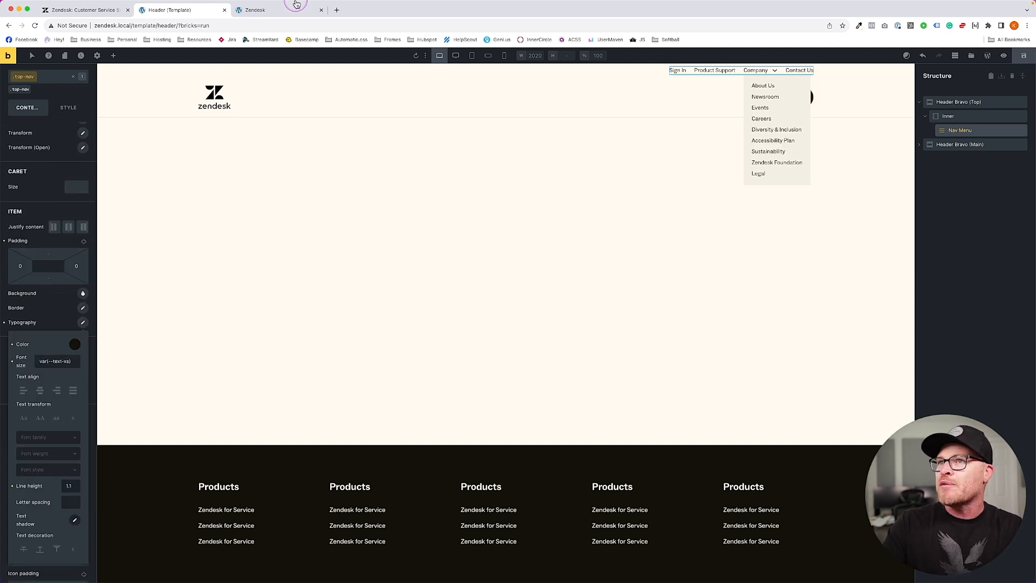
{"action": "left_click", "coordinate": [259, 9]}
{"action": "mouse_move", "coordinate": [776, 68]}
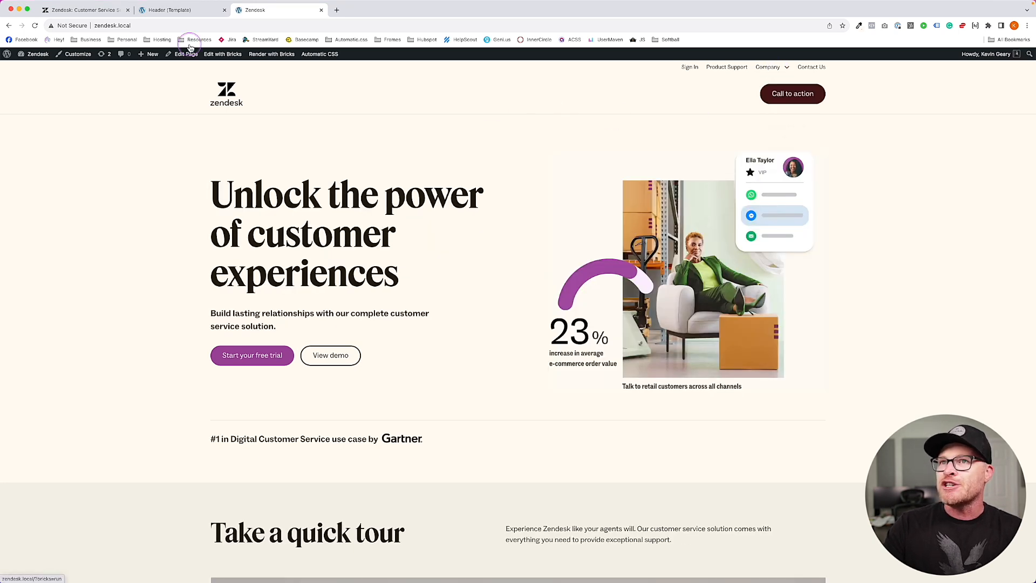
- Return to the Header template and find the top nav menu's Custom CSS by searching its settings for "cus"
{"action": "left_click", "coordinate": [153, 10]}
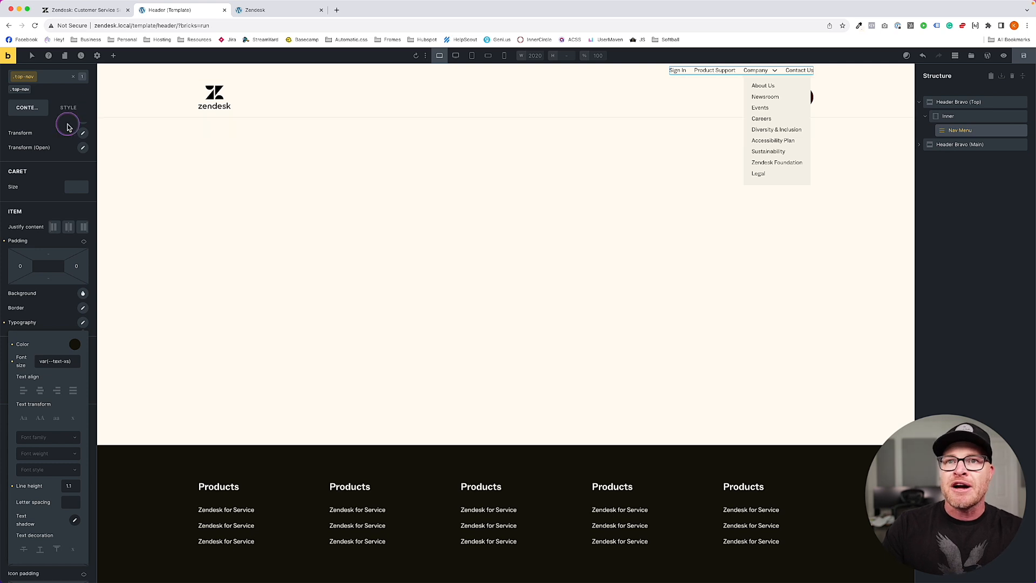
{"action": "scroll", "coordinate": [70, 130], "scroll_direction": "up", "scroll_amount": 5}
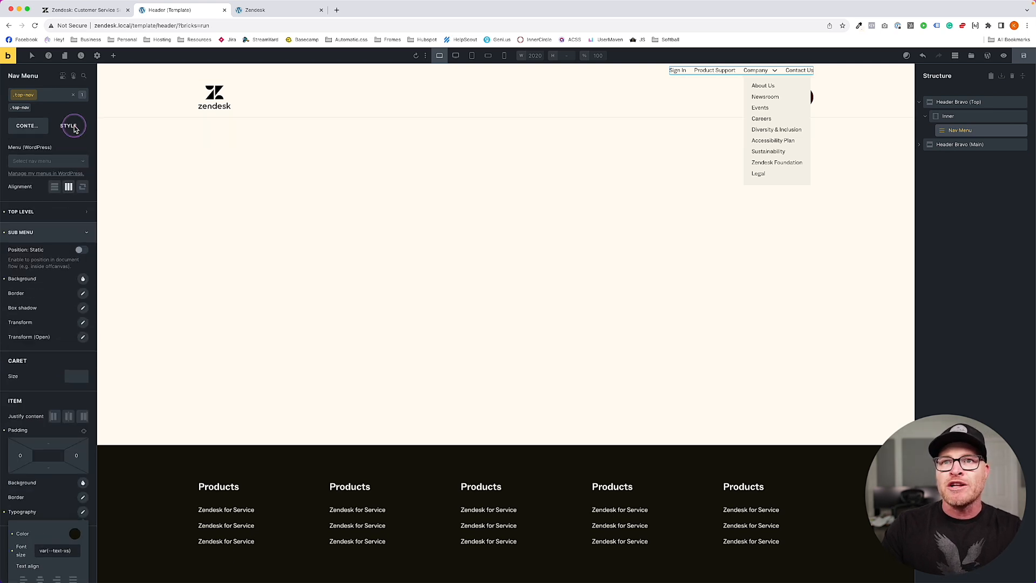
{"action": "left_click", "coordinate": [84, 80]}
{"action": "left_click", "coordinate": [84, 80]}
{"action": "type", "text": "cus"}
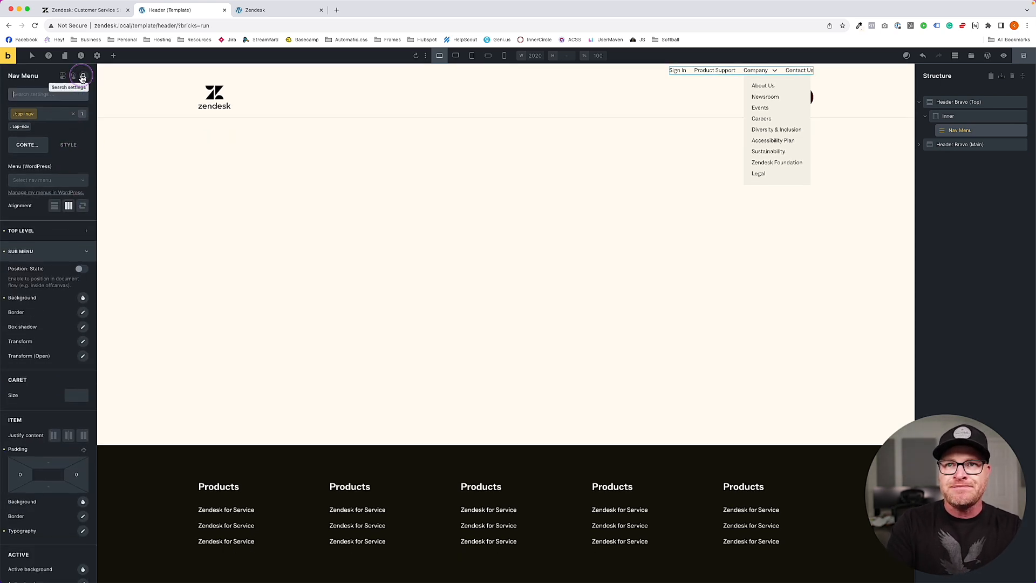
{"action": "left_click", "coordinate": [67, 194]}
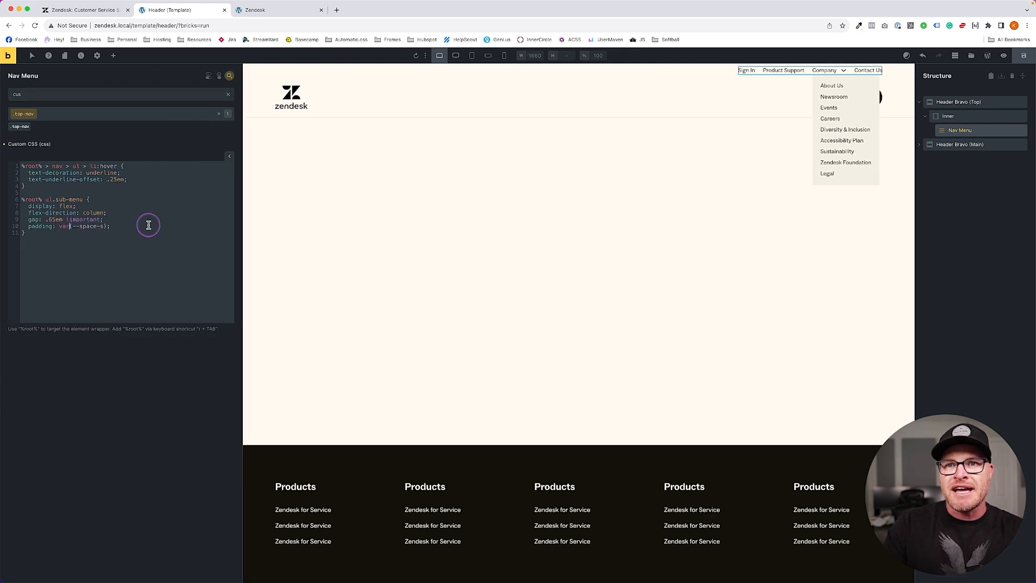
- Copy the %root% ul.sub-menu selector below its rule and extend it into an empty %root% ul.sub-menu li:hover rule
{"action": "left_click_drag", "start_coordinate": [84, 201], "coordinate": [22, 199]}
{"action": "key", "text": "super+c"}
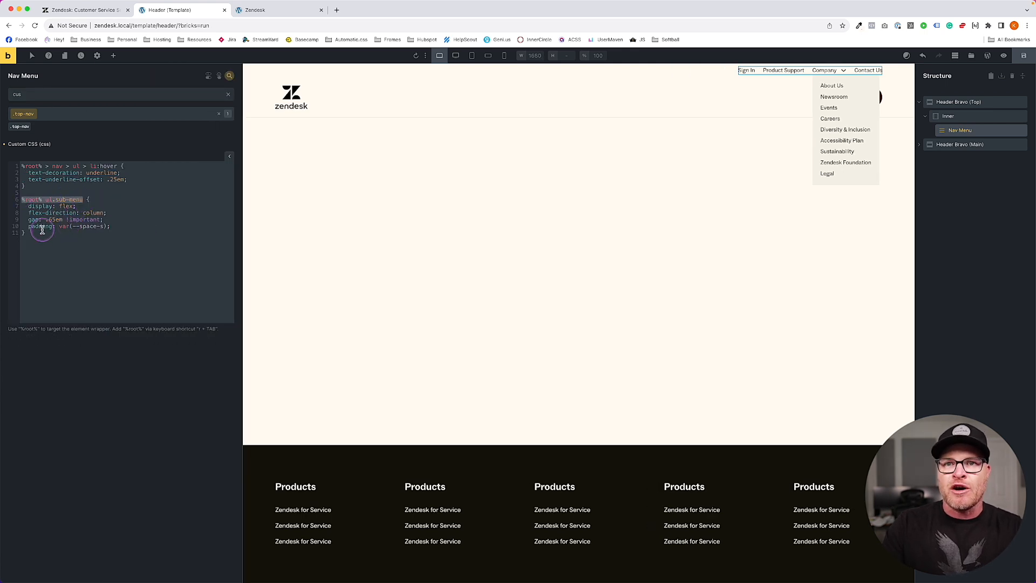
{"action": "left_click", "coordinate": [42, 232]}
{"action": "key", "text": "Return"}
{"action": "key", "text": "Return"}
{"action": "key", "text": "super+v"}
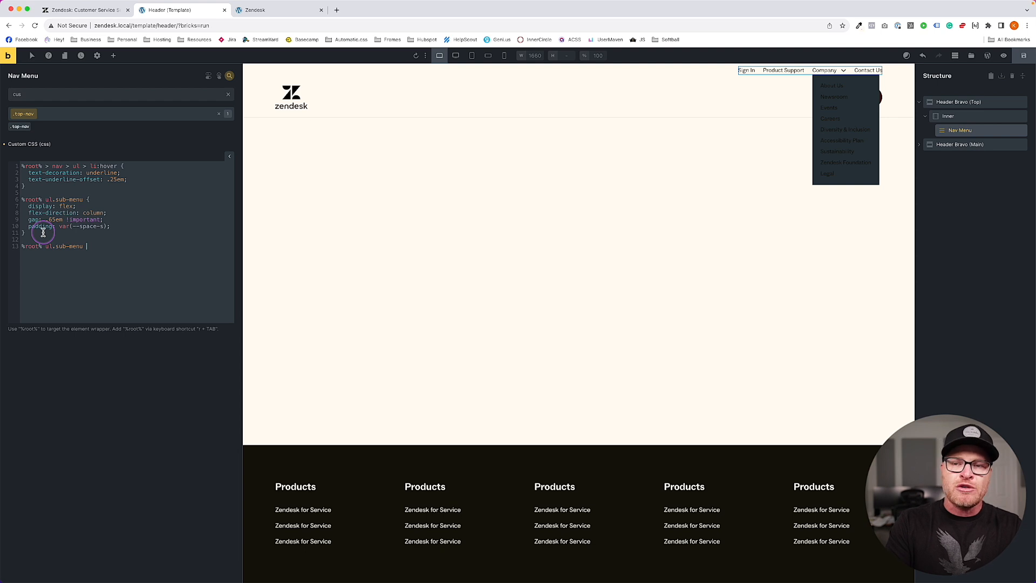
{"action": "type", "text": "li:hover {}"}
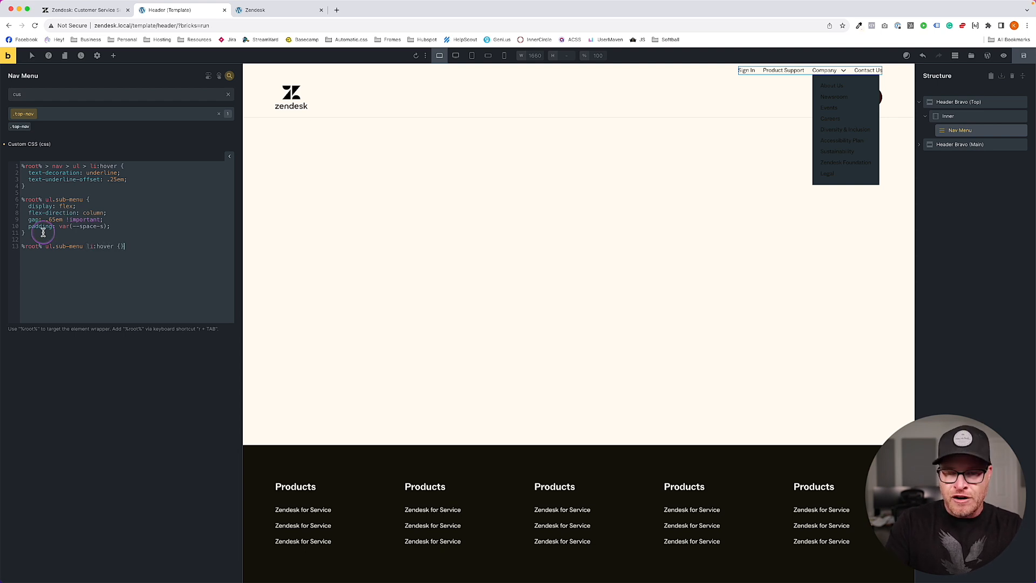
- Add text-decoration: underline to the sub menu li:hover rule and save the template
{"action": "key", "text": "Left"}
{"action": "key", "text": "Return"}
{"action": "type", "text": "text-decora"}
{"action": "key", "text": "Tab"}
{"action": "type", "text": "undelri"}
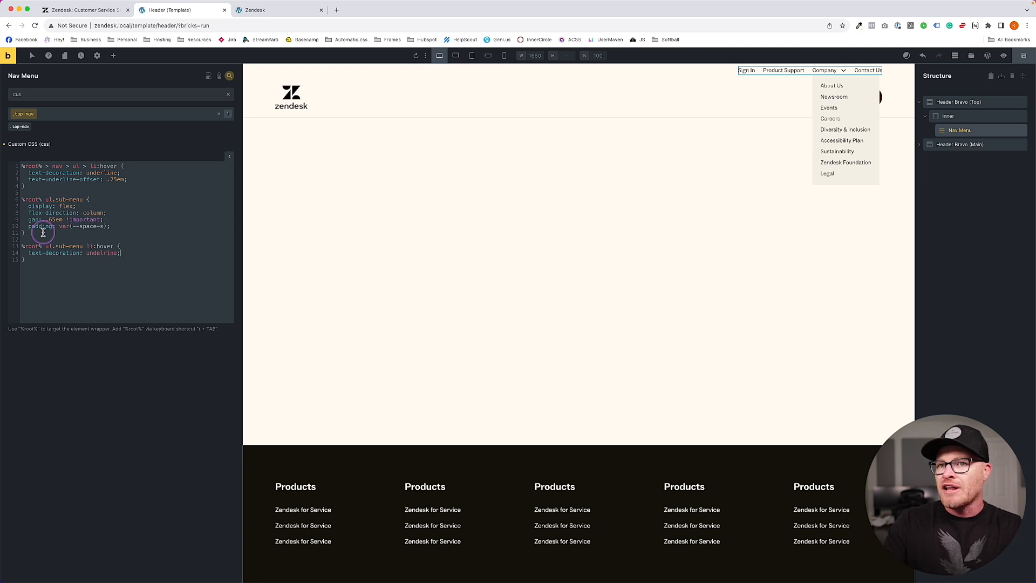
{"action": "type", "text": "ne;"}
{"action": "key", "text": "super+s"}
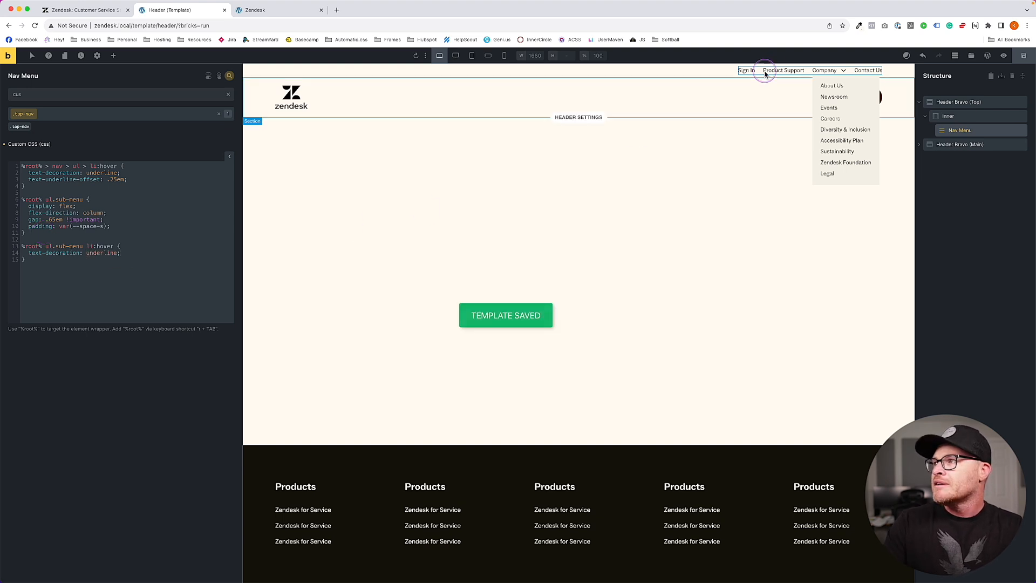
- Extend the sub menu hover selector to %root% ul.sub-menu li:hover a and save the template
{"action": "left_click", "coordinate": [115, 246]}
{"action": "type", "text": "a"}
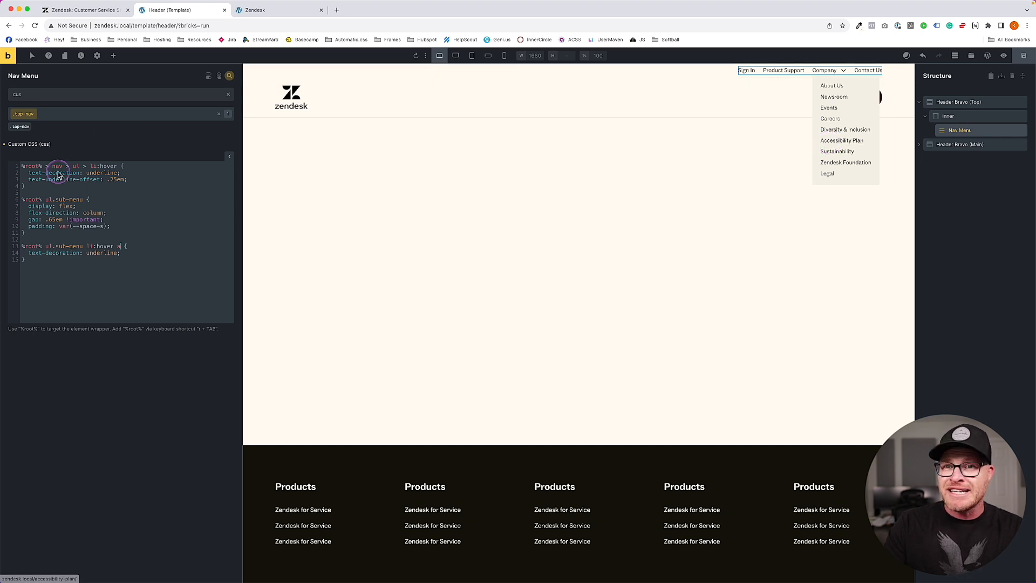
{"action": "left_click", "coordinate": [85, 169]}
{"action": "type", "text": ">"}
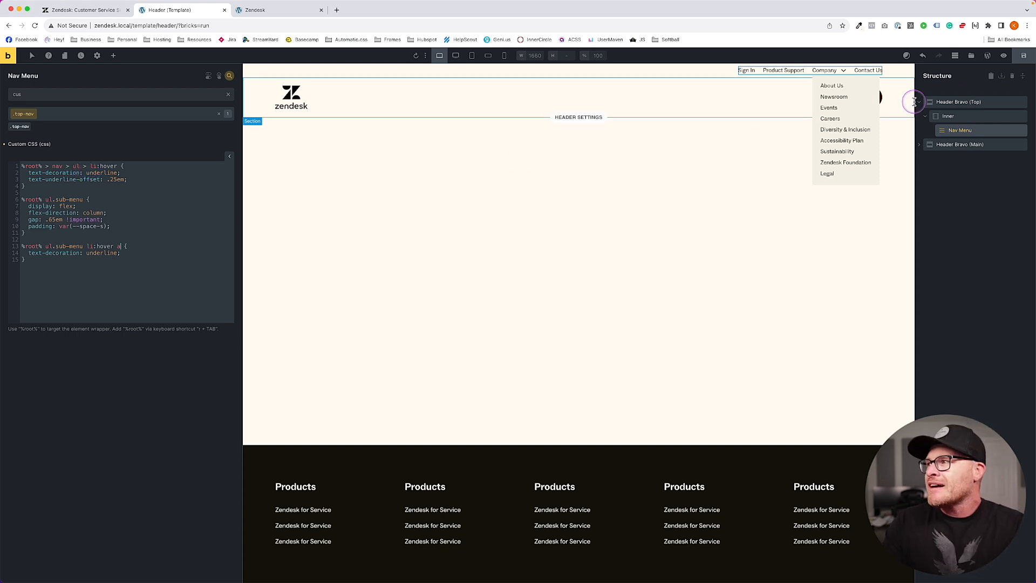
{"action": "left_click", "coordinate": [135, 180]}
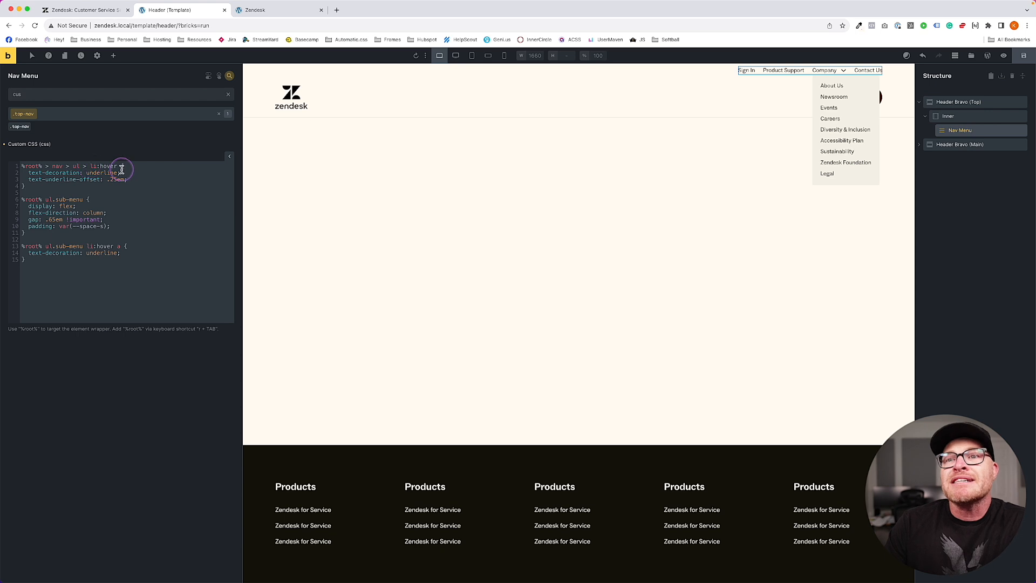
{"action": "left_click_drag", "start_coordinate": [117, 166], "coordinate": [20, 167]}
{"action": "left_click_drag", "start_coordinate": [123, 182], "coordinate": [12, 179]}
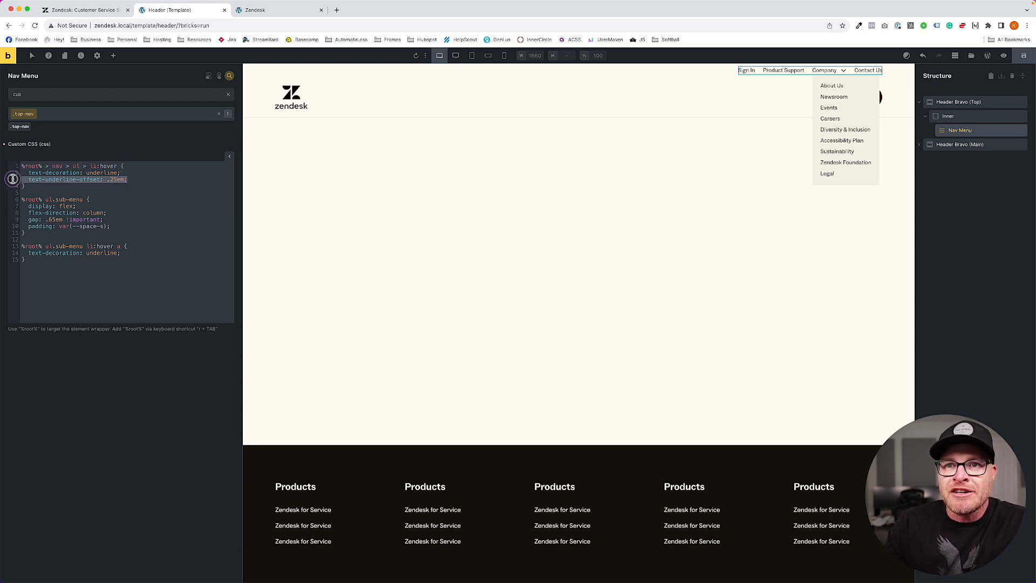
{"action": "left_click", "coordinate": [1023, 57]}
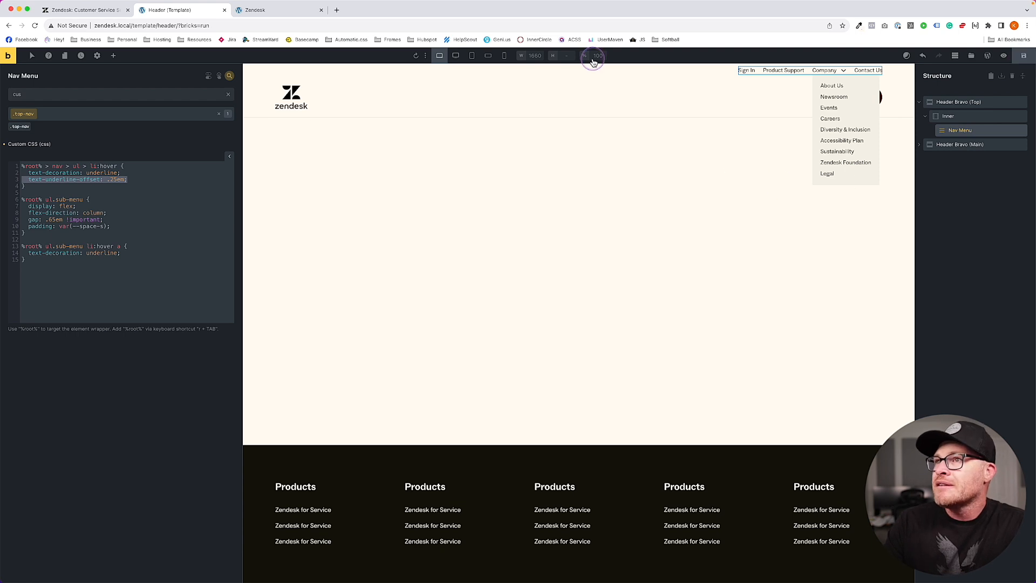
- Reload the local front end and compare its Company sub menu with the one on the live Zendesk site
{"action": "left_click", "coordinate": [273, 11]}
{"action": "key", "text": "super+r"}
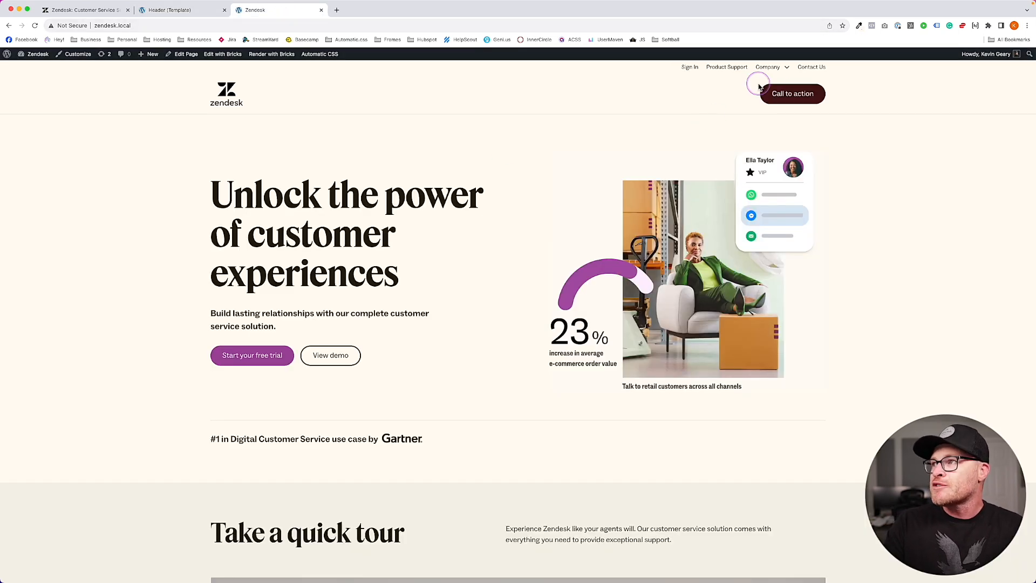
{"action": "mouse_move", "coordinate": [768, 67]}
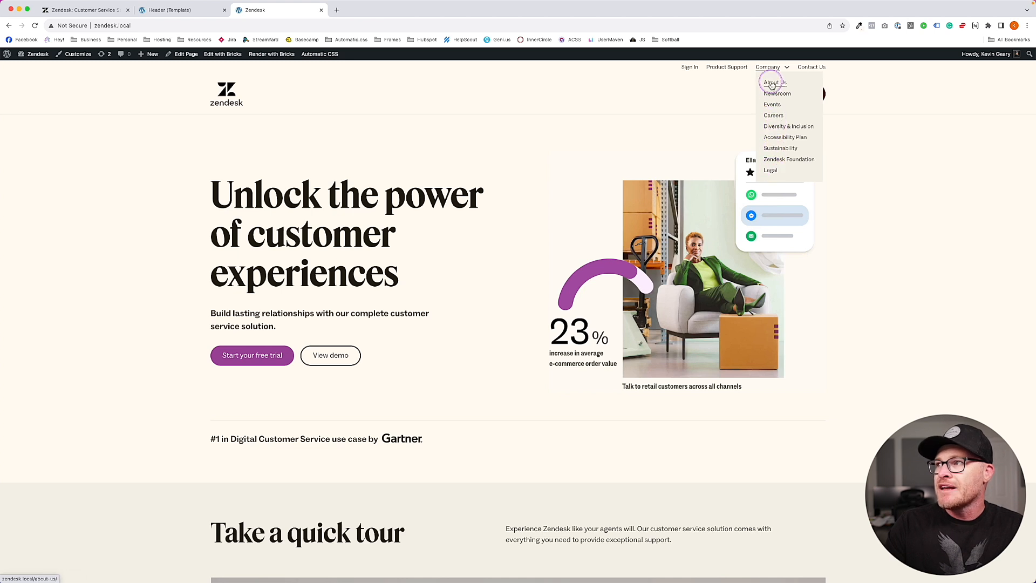
{"action": "left_click", "coordinate": [81, 10]}
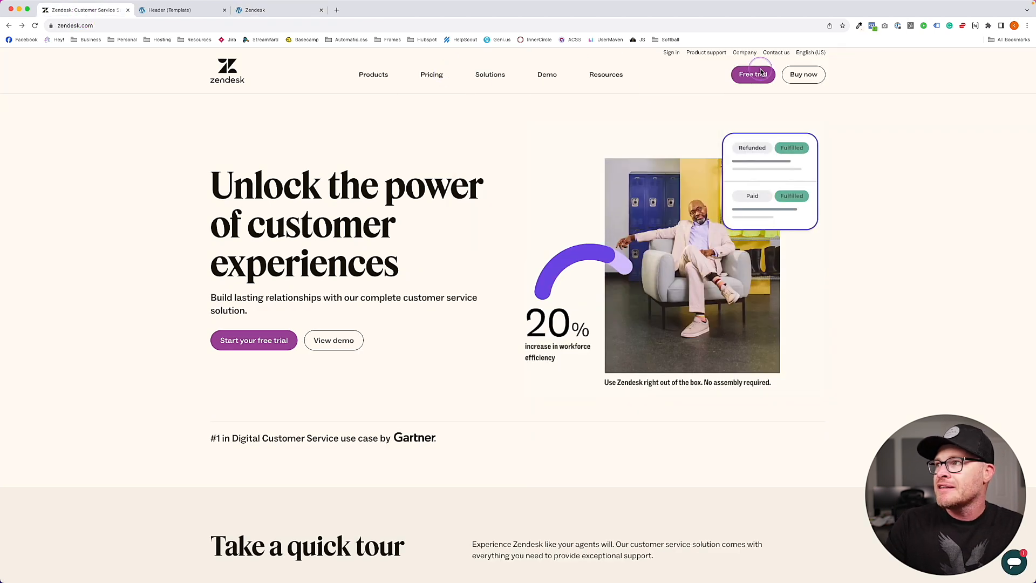
{"action": "mouse_move", "coordinate": [749, 55]}
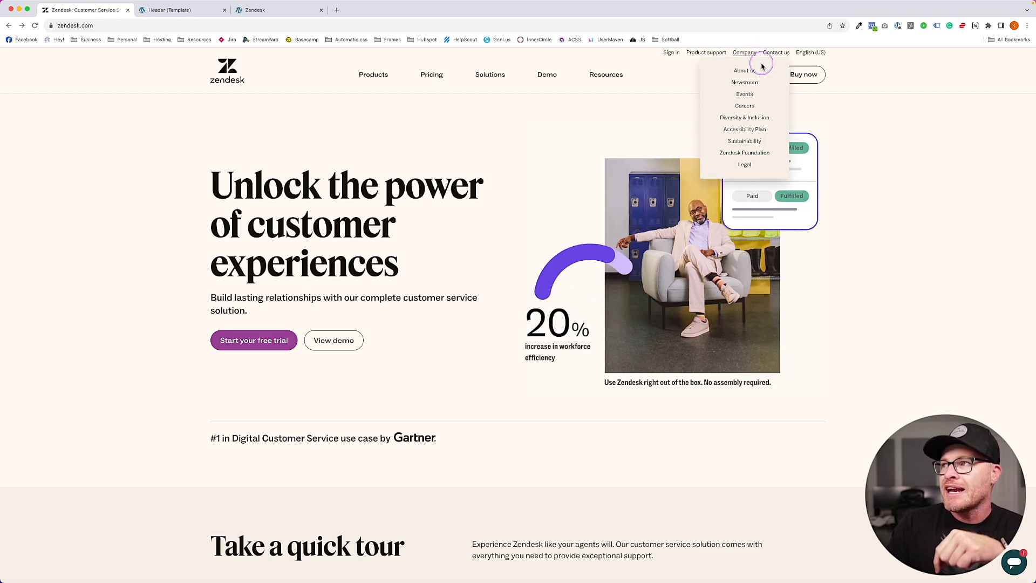
- Back in the Header template, change the sub menu rule's padding to var(--space-m)
{"action": "left_click", "coordinate": [173, 9]}
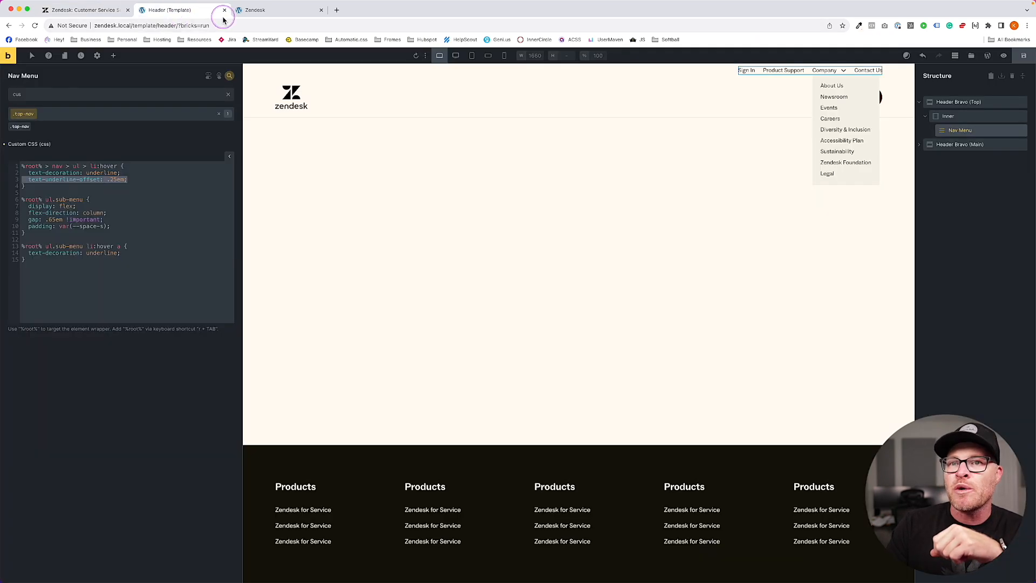
{"action": "left_click", "coordinate": [101, 228]}
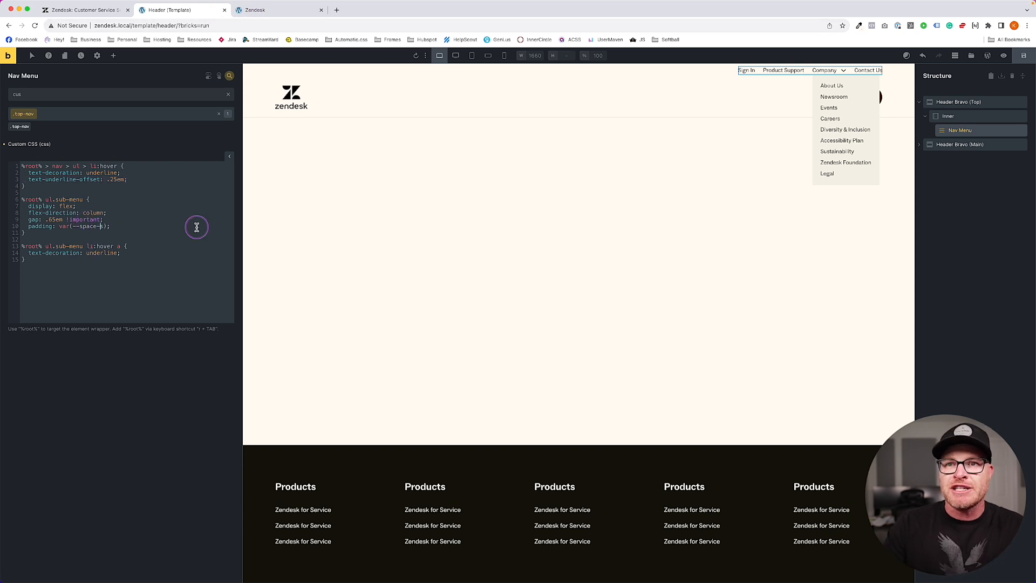
{"action": "key", "text": "BackSpace"}
{"action": "type", "text": "m"}
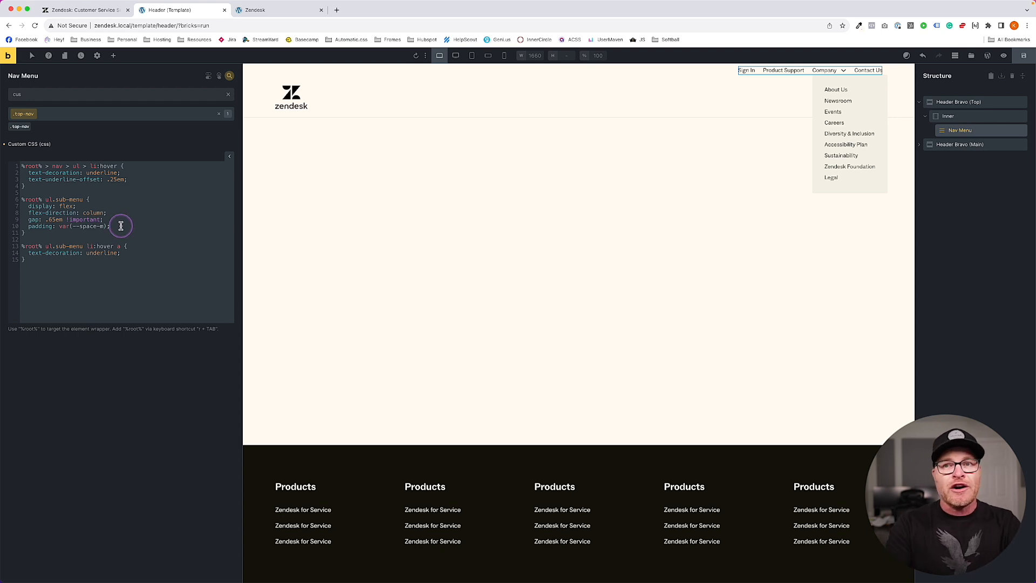
- Add box-shadow: 0 0 40px 0 var(--base-trans-10) !important to the sub menu rule
{"action": "key", "text": "Return"}
{"action": "type", "text": "box-shadow: 0 0 40px 0 --b"}
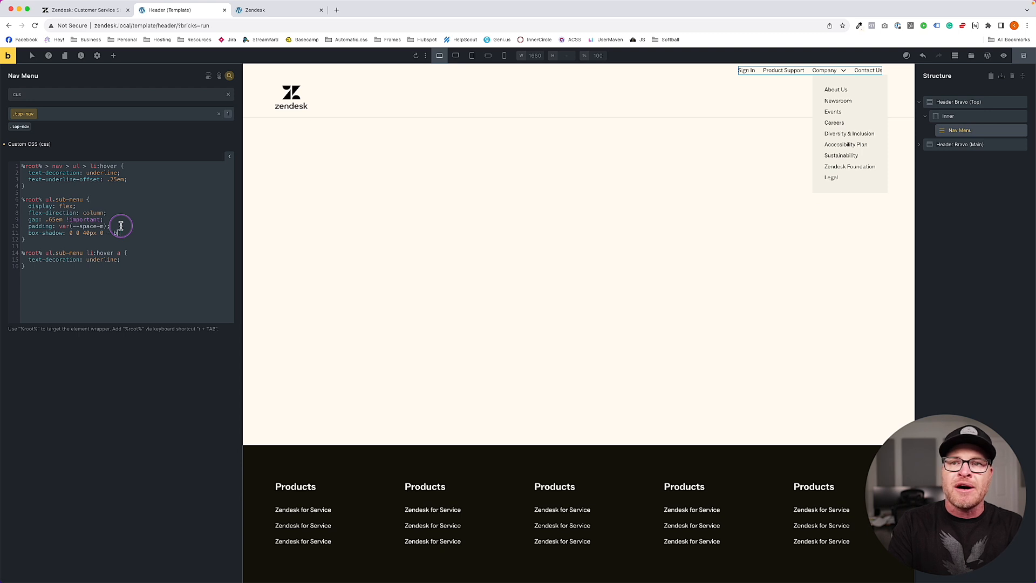
{"action": "type", "text": ";"}
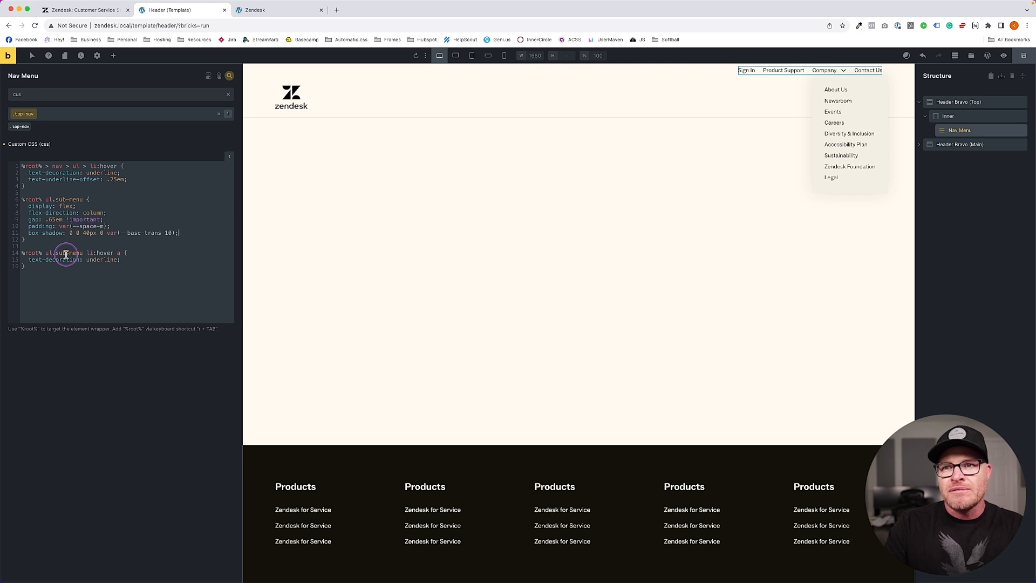
{"action": "key", "text": "BackSpace"}
{"action": "type", "text": "!important;"}
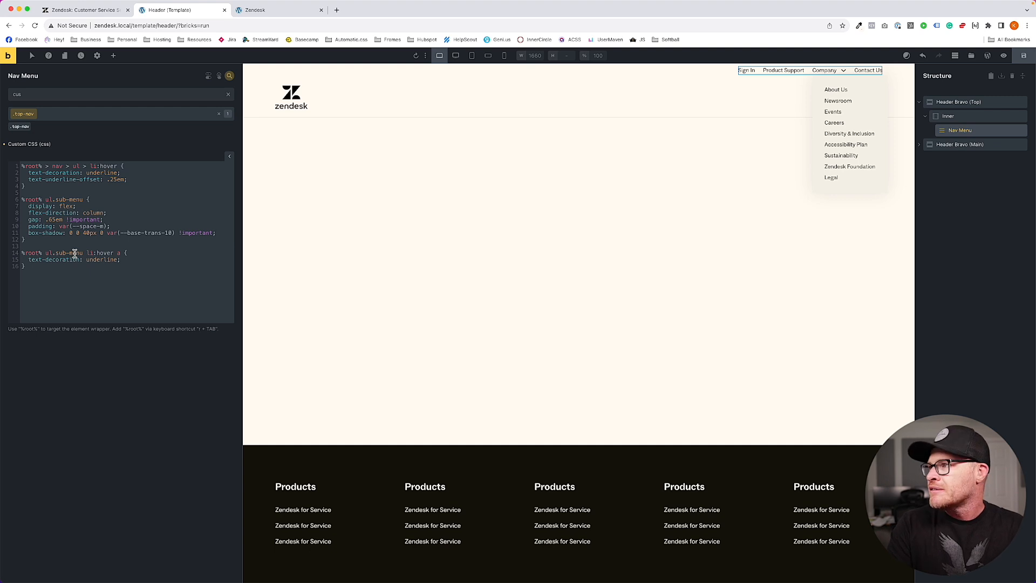
- Remove !important from the box-shadow, set its color to var(--base-trans-20), then save the template and check the local front end
{"action": "key", "text": "BackSpace"}
{"action": "key", "text": "BackSpace"}
{"action": "key", "text": "BackSpace"}
{"action": "key", "text": "BackSpace"}
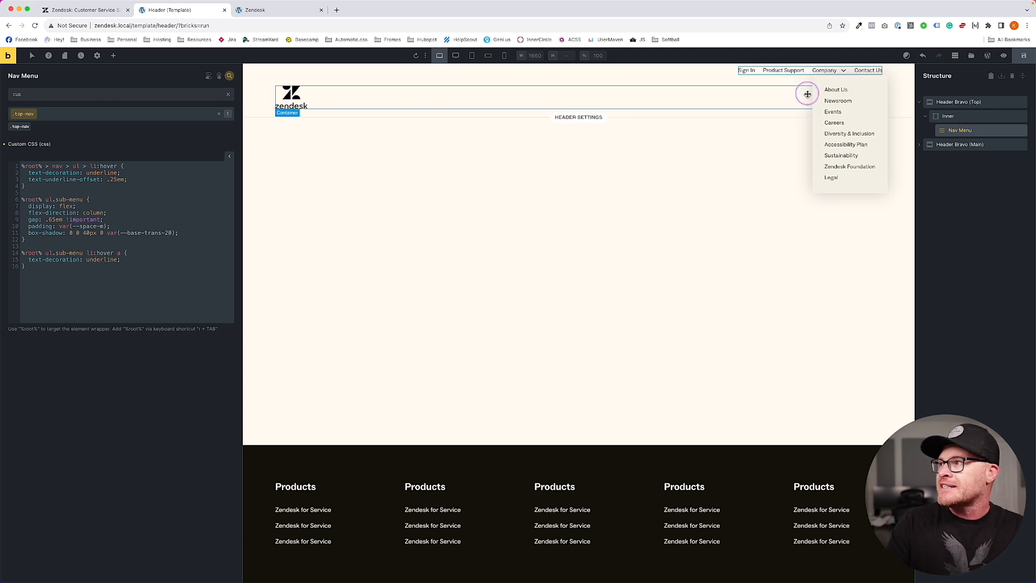
{"action": "left_click", "coordinate": [1024, 56]}
{"action": "left_click", "coordinate": [252, 11]}
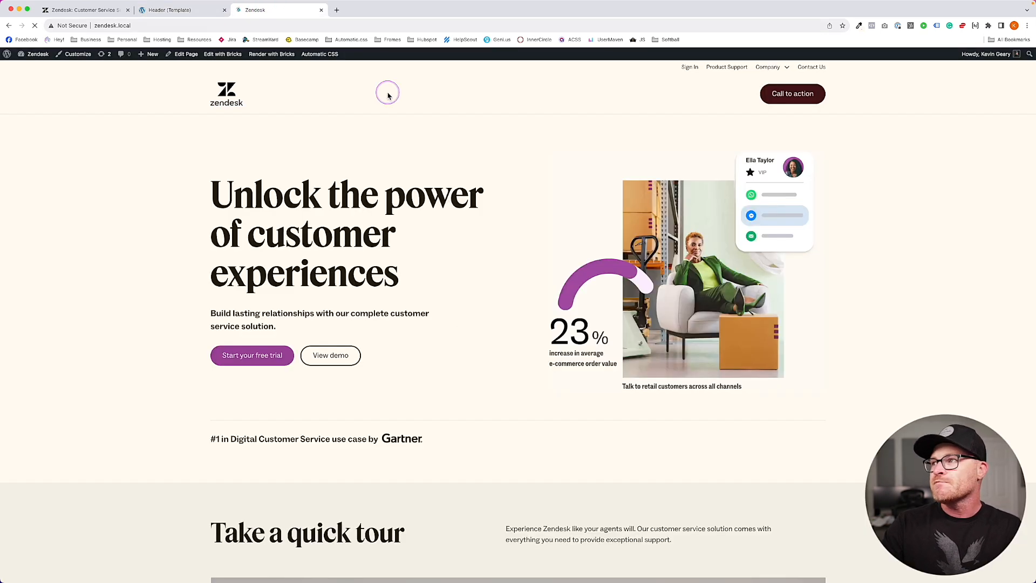
{"action": "mouse_move", "coordinate": [769, 68]}
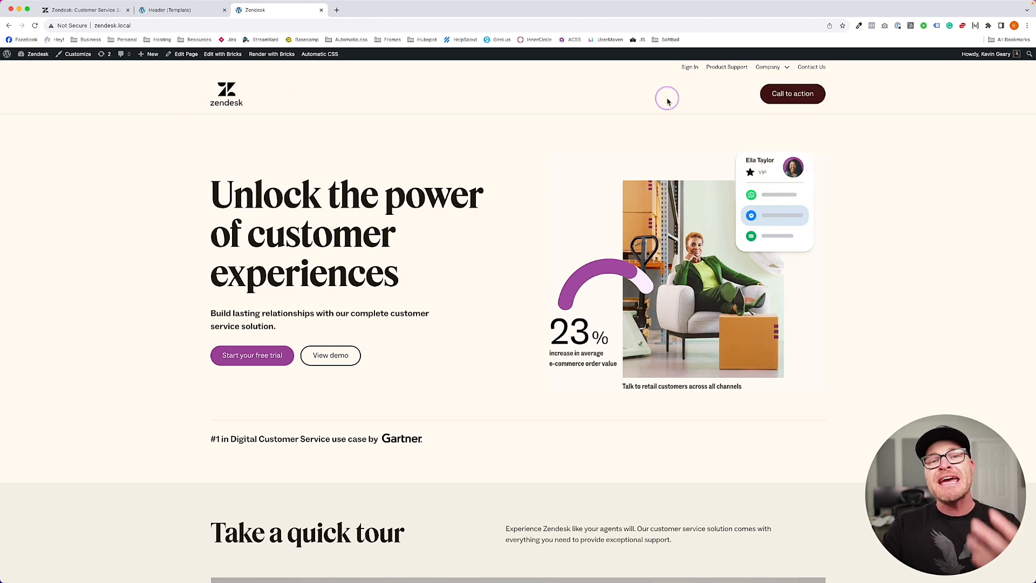
- Back in the Header template, add a Nav (Nestable) element to the Inner container of Header Bravo (Main)
{"action": "left_click", "coordinate": [196, 11]}
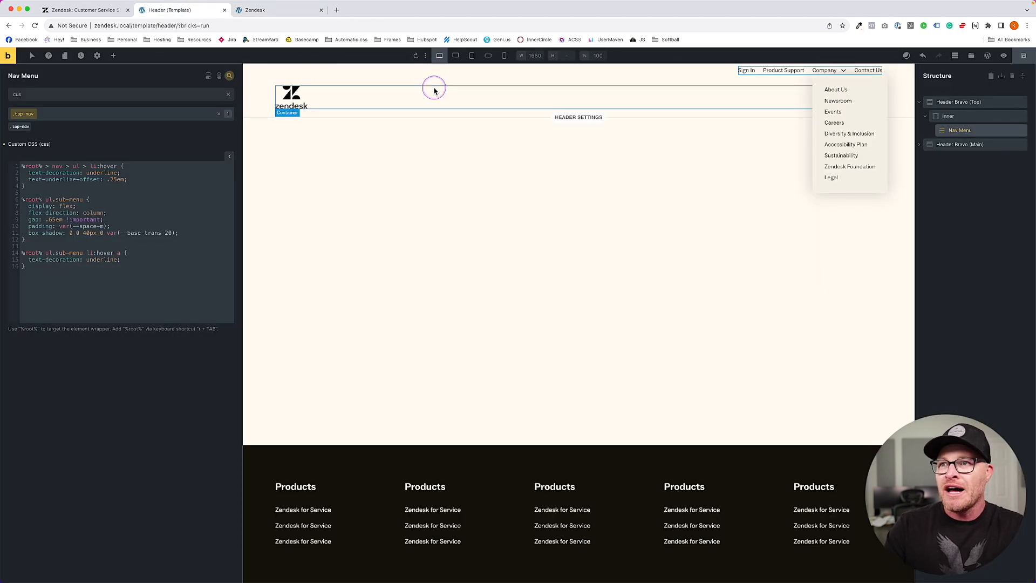
{"action": "left_click", "coordinate": [472, 95]}
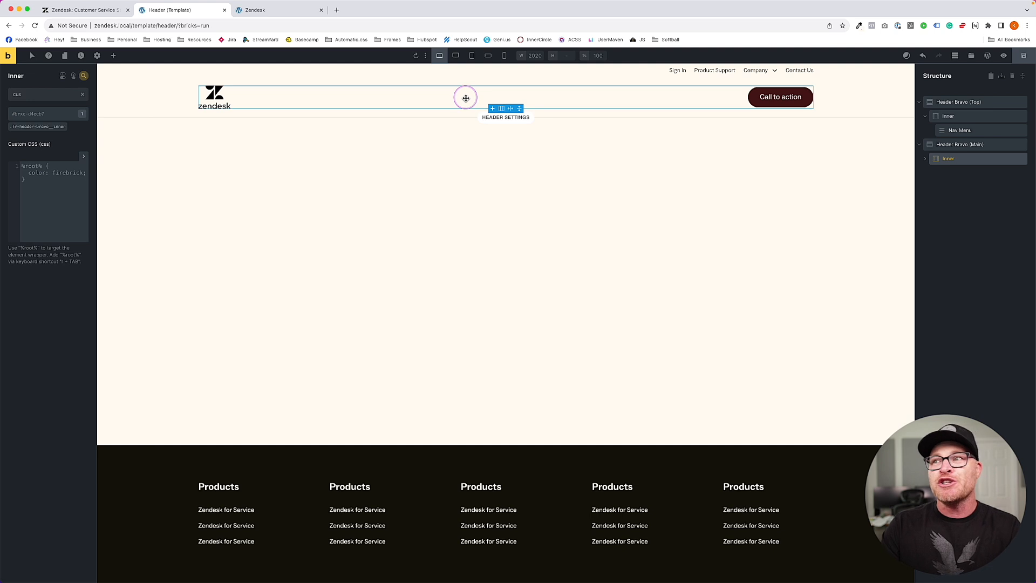
{"action": "left_click", "coordinate": [113, 56]}
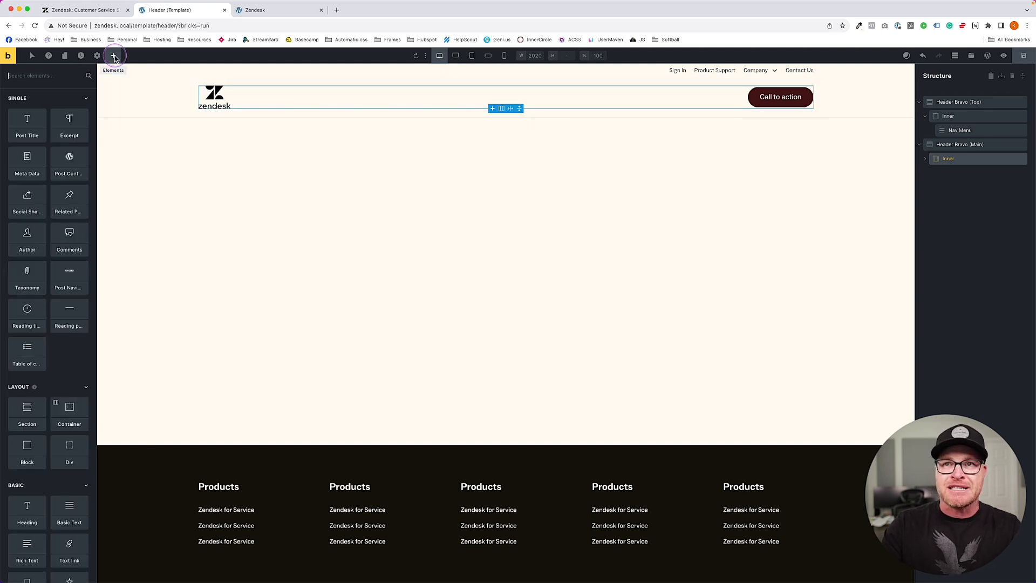
{"action": "type", "text": "nav"}
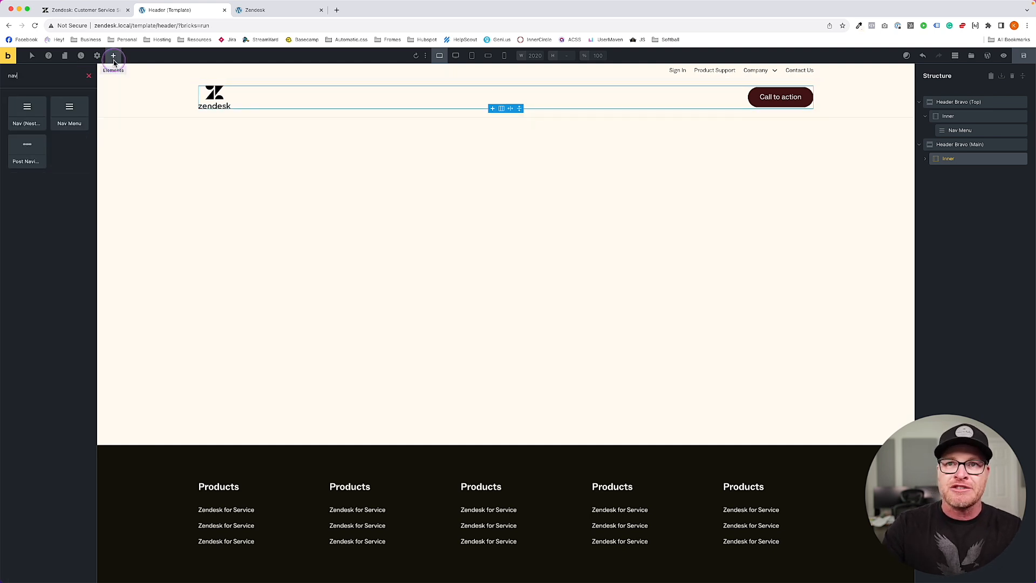
{"action": "left_click", "coordinate": [25, 115]}
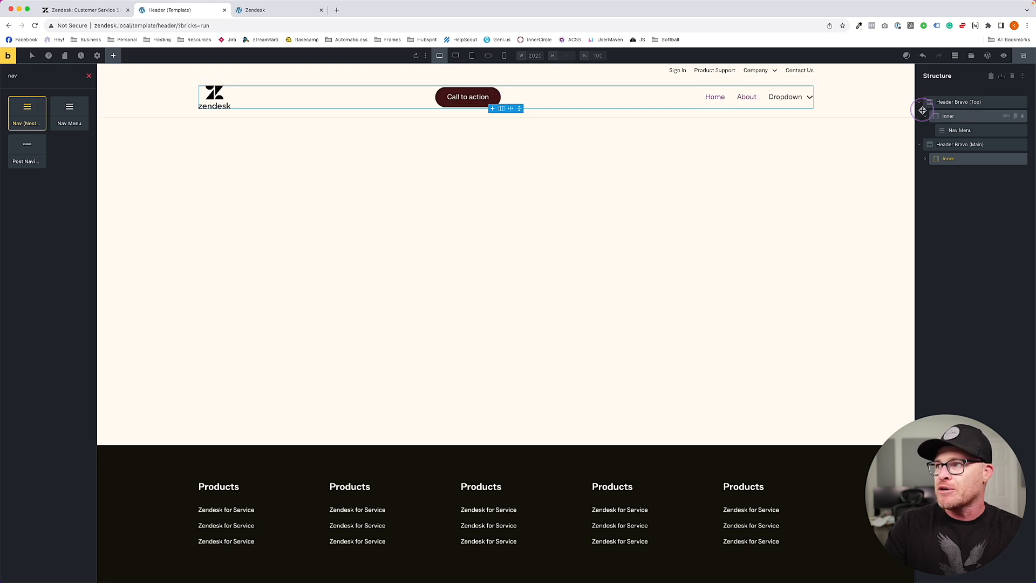
- Move the Nav (Nestable) element between the Logo and the Button in the main header, then save the template
{"action": "left_click", "coordinate": [949, 158]}
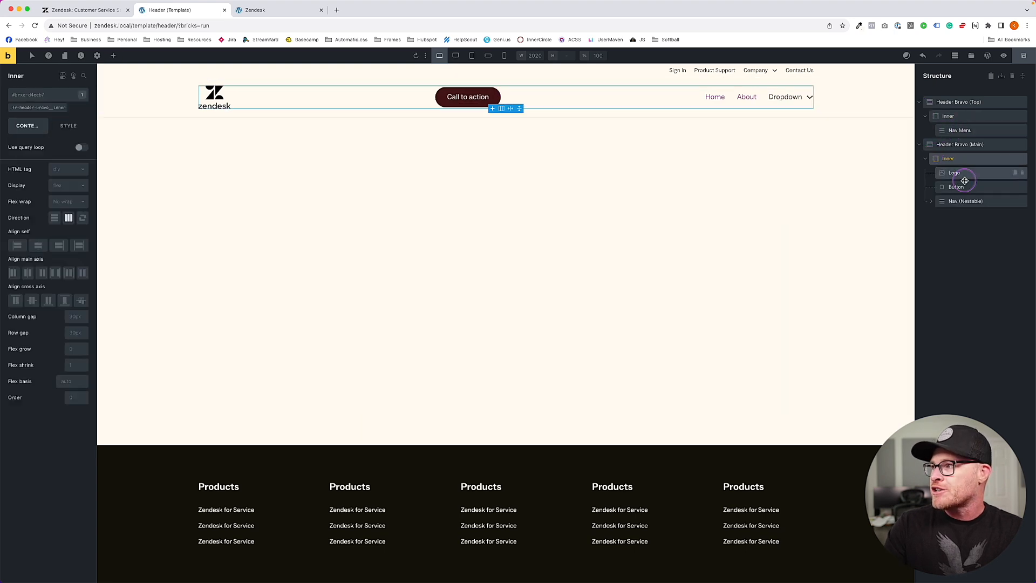
{"action": "left_click_drag", "start_coordinate": [942, 198], "coordinate": [945, 185]}
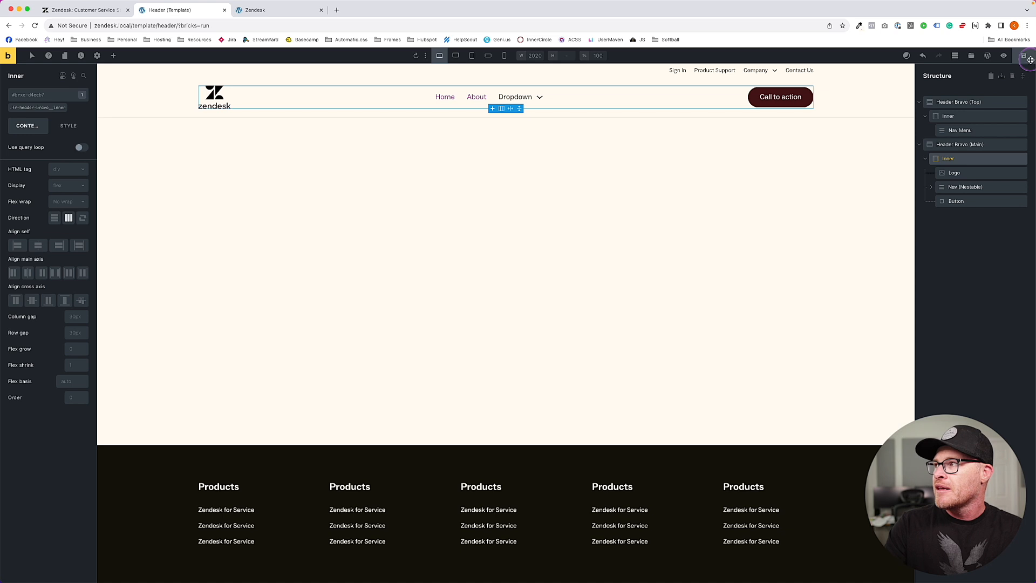
{"action": "key", "text": "super+s"}
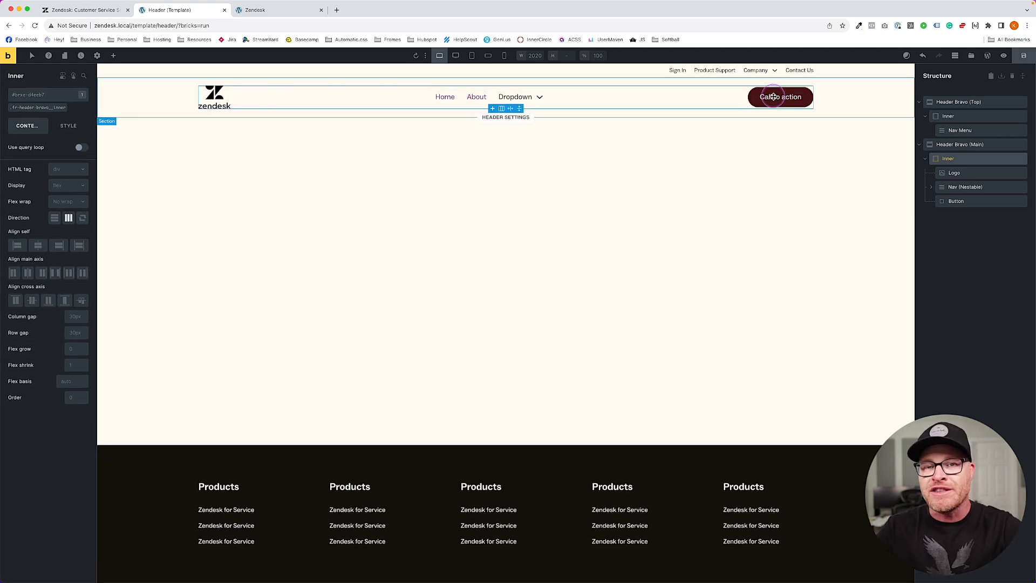
- Delete the Call to action button from the main header and glance at the live Zendesk site for reference
{"action": "left_click", "coordinate": [774, 97]}
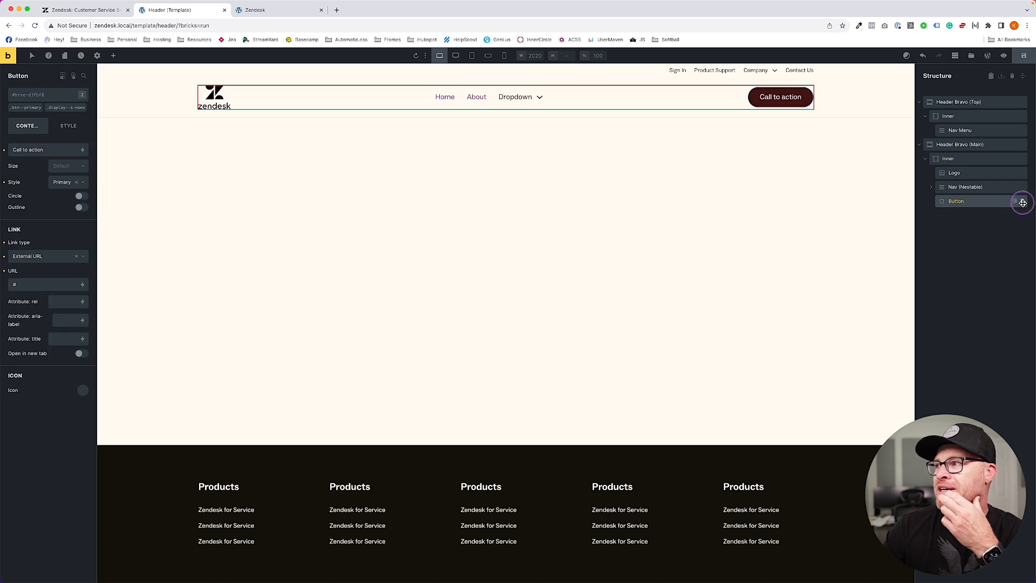
{"action": "left_click", "coordinate": [1023, 202]}
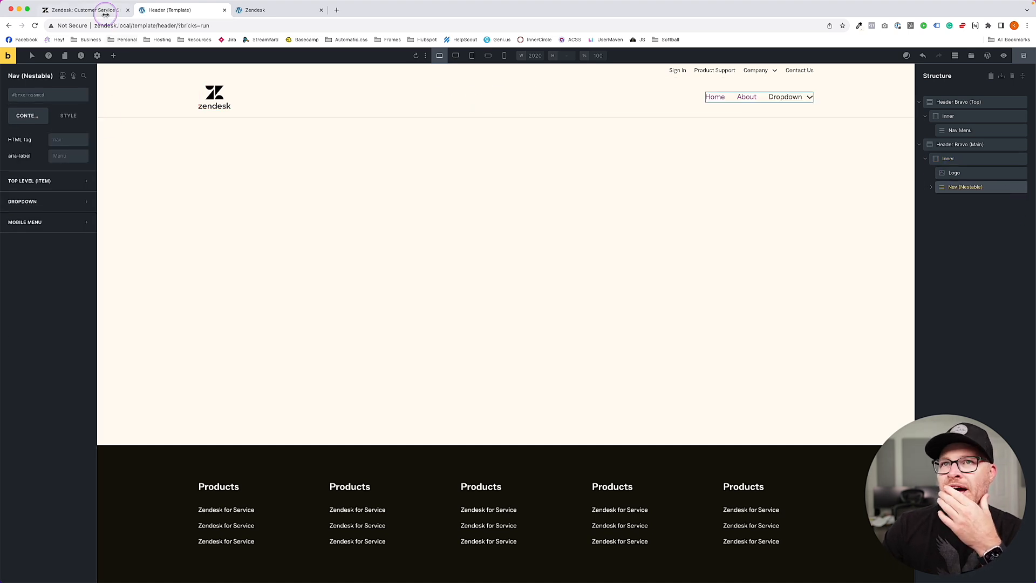
{"action": "left_click", "coordinate": [104, 11]}
{"action": "left_click", "coordinate": [190, 13]}
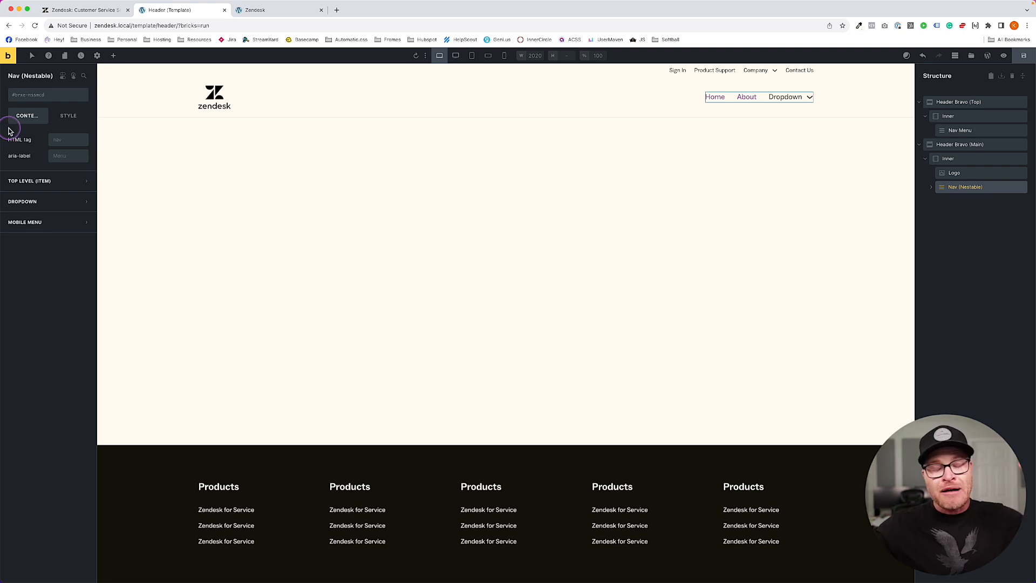
- Give the Nav (Nestable) element a new global class main-nav and save the template
{"action": "left_click", "coordinate": [45, 96]}
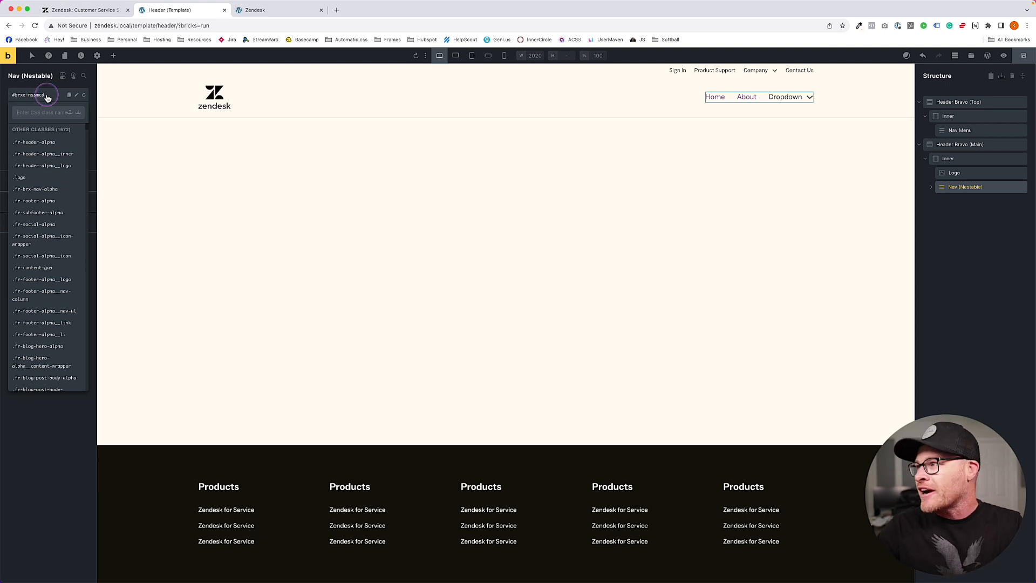
{"action": "left_click", "coordinate": [34, 117]}
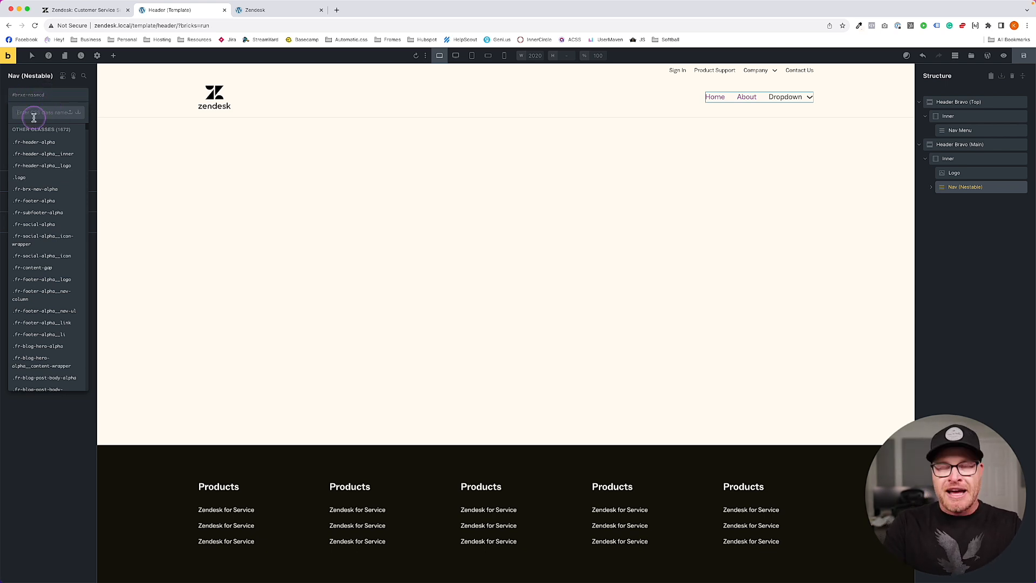
{"action": "type", "text": "nav"}
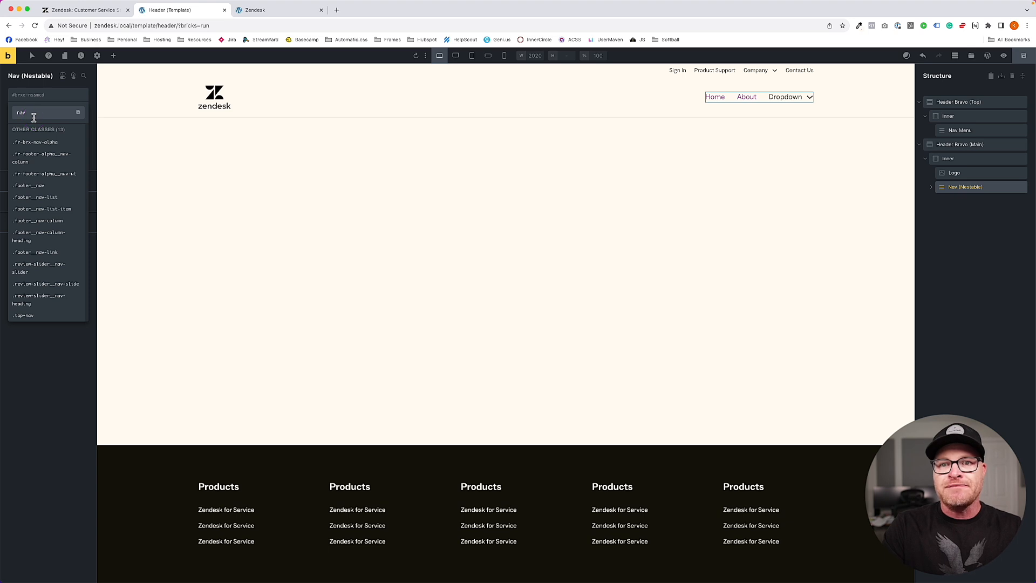
{"action": "key", "text": "BackSpace"}
{"action": "key", "text": "BackSpace"}
{"action": "key", "text": "BackSpace"}
{"action": "type", "text": "main-nav"}
{"action": "key", "text": "Return"}
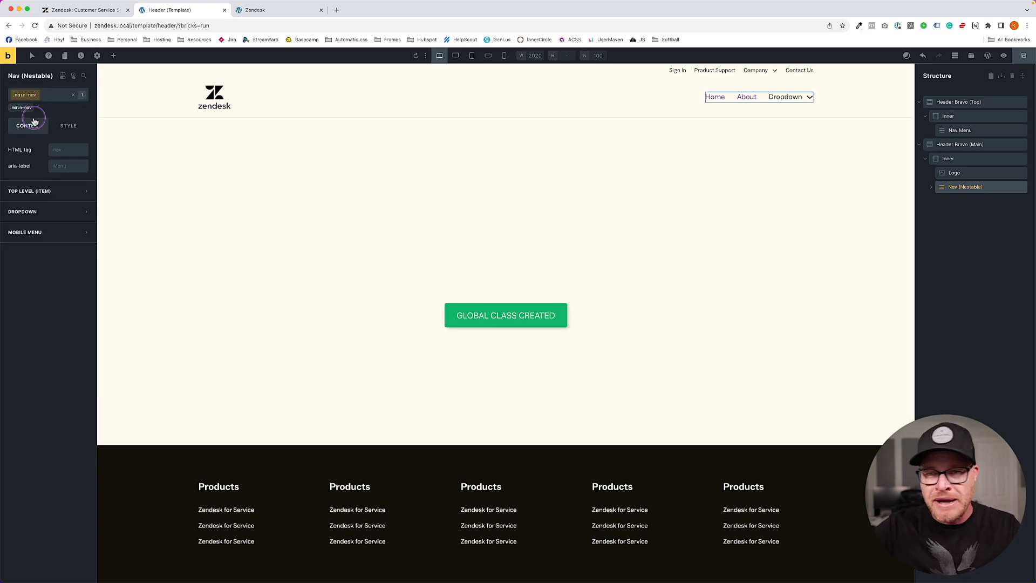
{"action": "left_click", "coordinate": [1025, 56]}
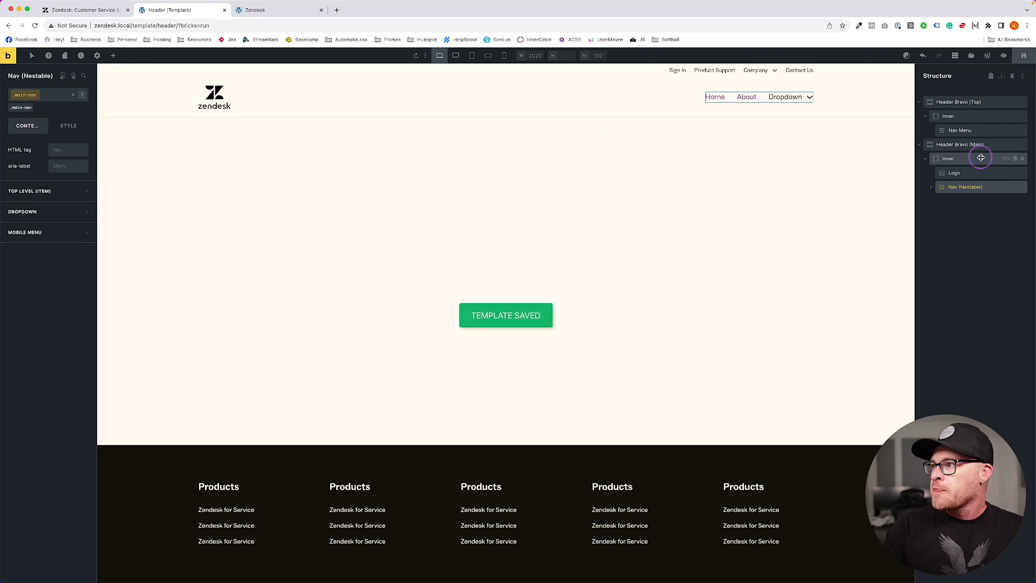
- Expand the nestable nav's structure and place a duplicate of the About nav link at the end of Nav items
{"action": "left_click", "coordinate": [932, 187]}
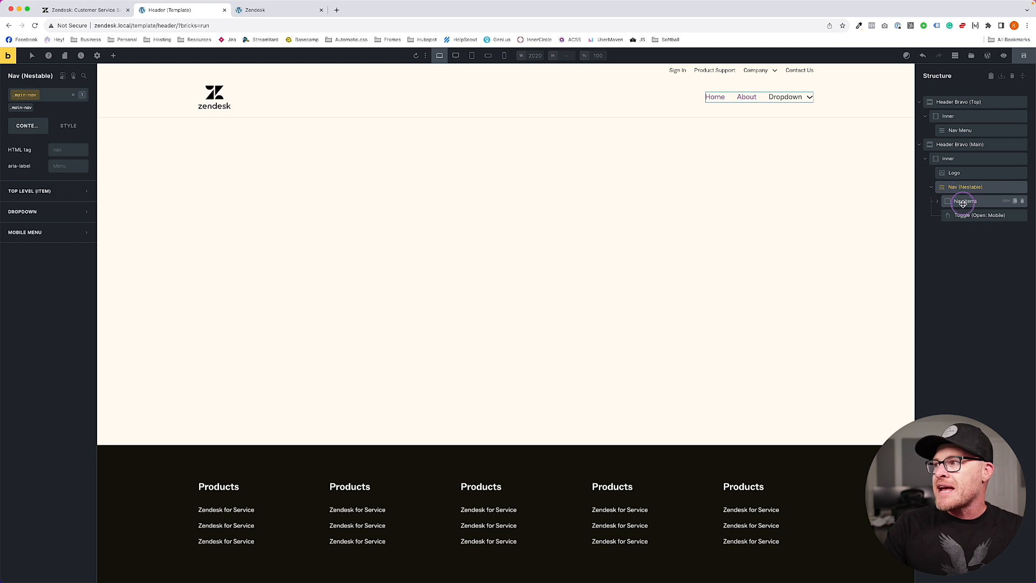
{"action": "left_click", "coordinate": [963, 203]}
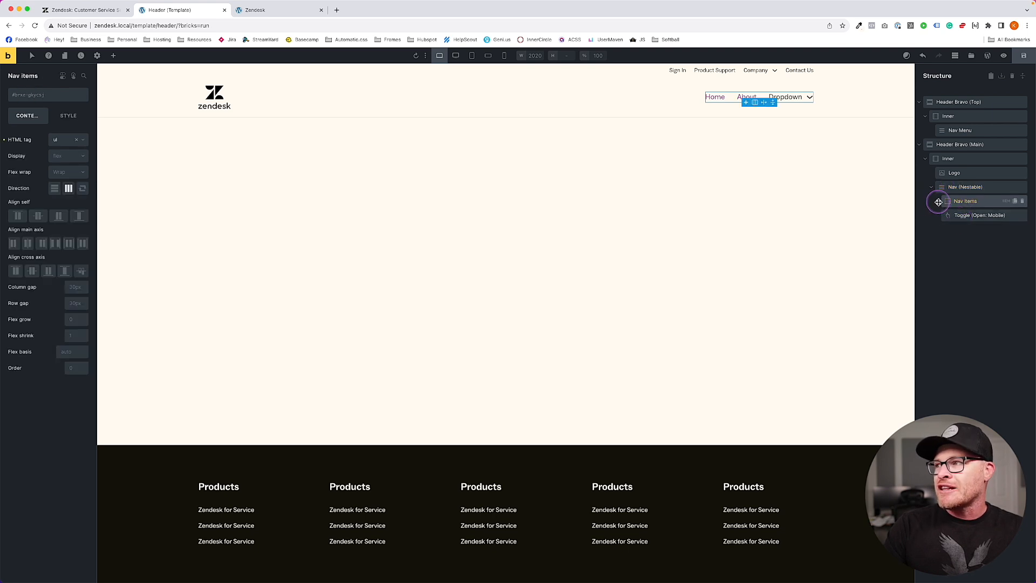
{"action": "left_click", "coordinate": [938, 201]}
{"action": "left_click_drag", "start_coordinate": [990, 226], "coordinate": [965, 209]}
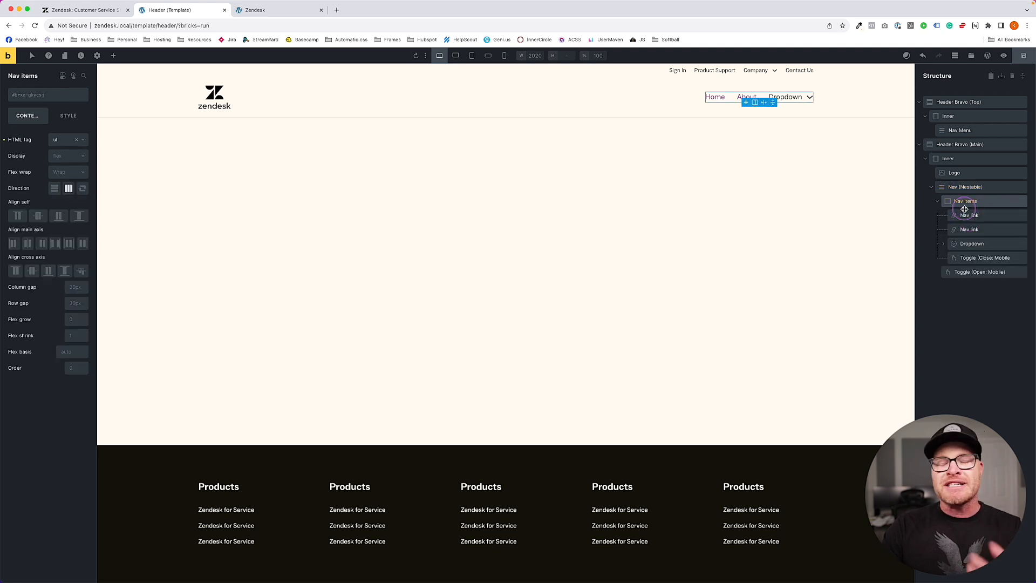
{"action": "left_click_drag", "start_coordinate": [965, 208], "coordinate": [962, 208]}
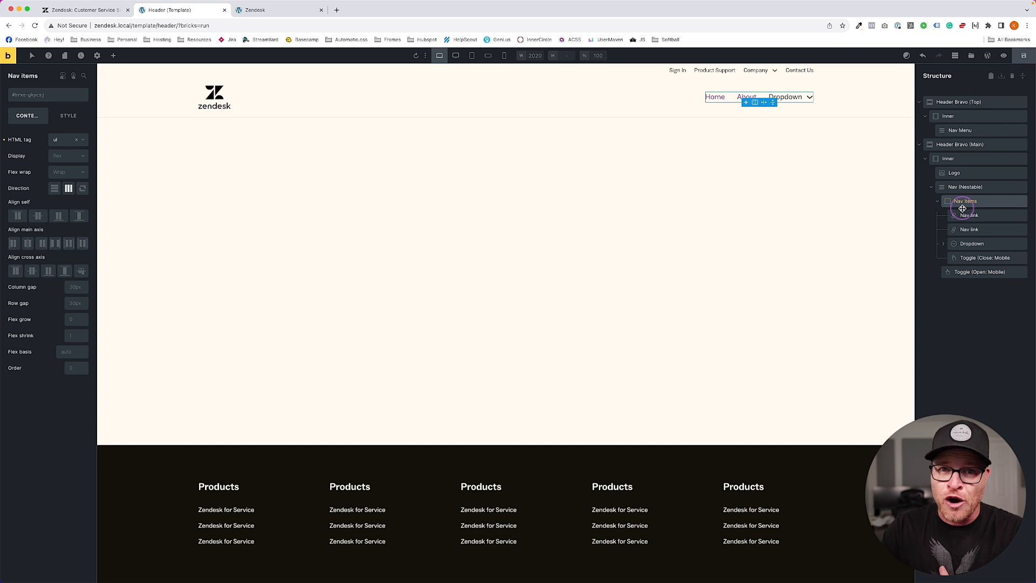
{"action": "left_click_drag", "start_coordinate": [963, 208], "coordinate": [960, 203]}
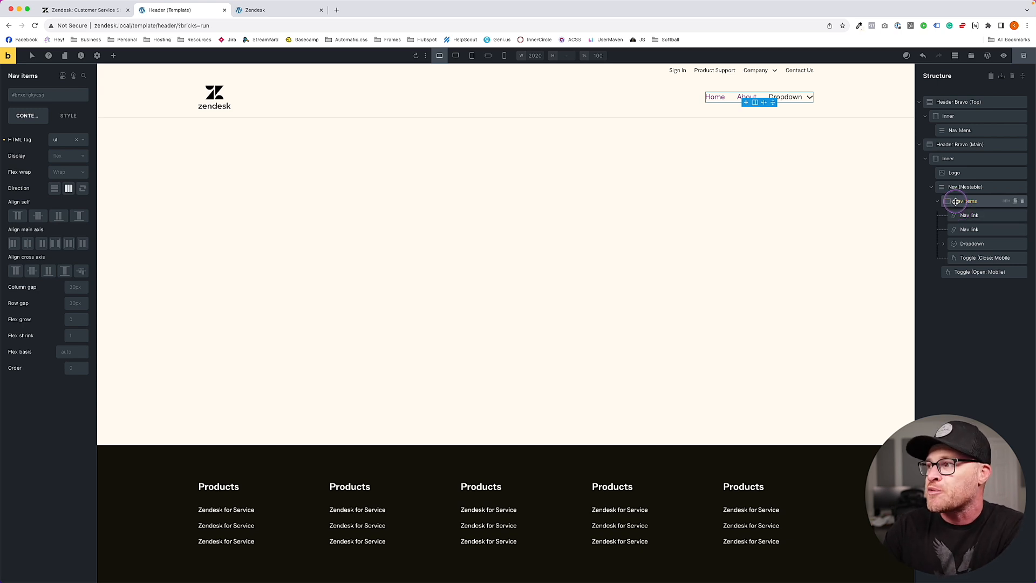
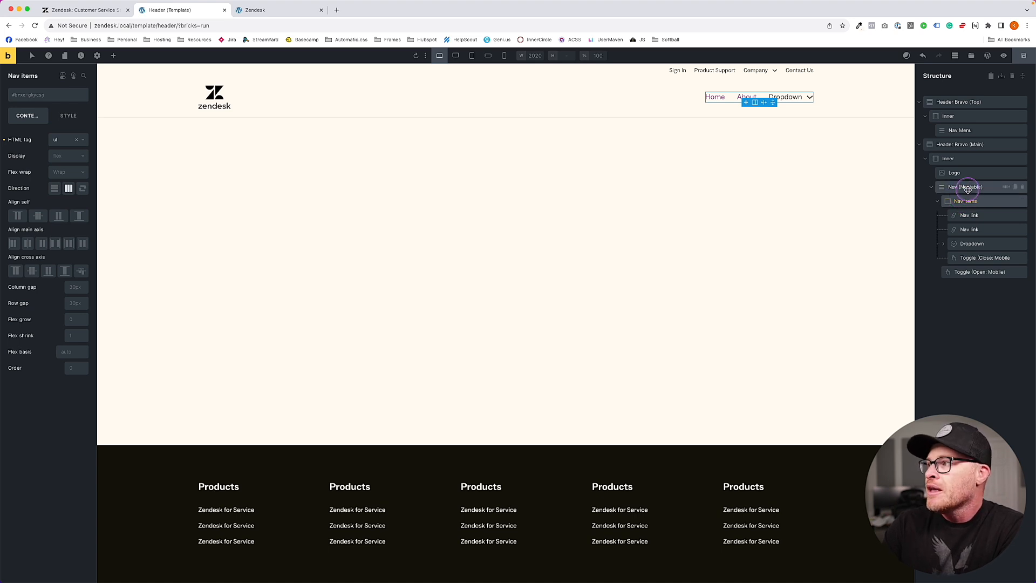
{"action": "left_click", "coordinate": [967, 189]}
{"action": "left_click", "coordinate": [969, 201]}
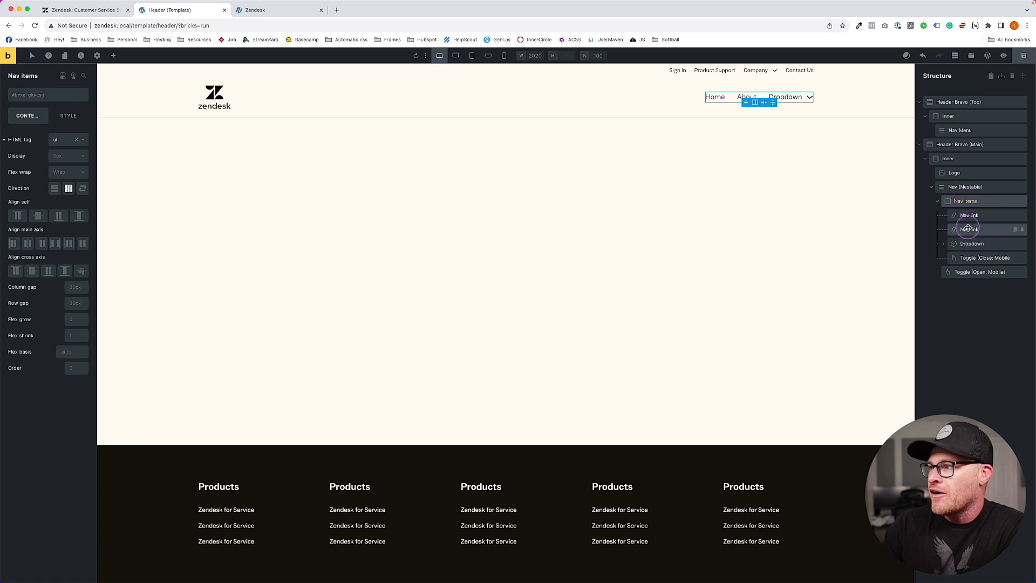
{"action": "left_click", "coordinate": [969, 229]}
{"action": "left_click_drag", "start_coordinate": [970, 229], "coordinate": [959, 282]}
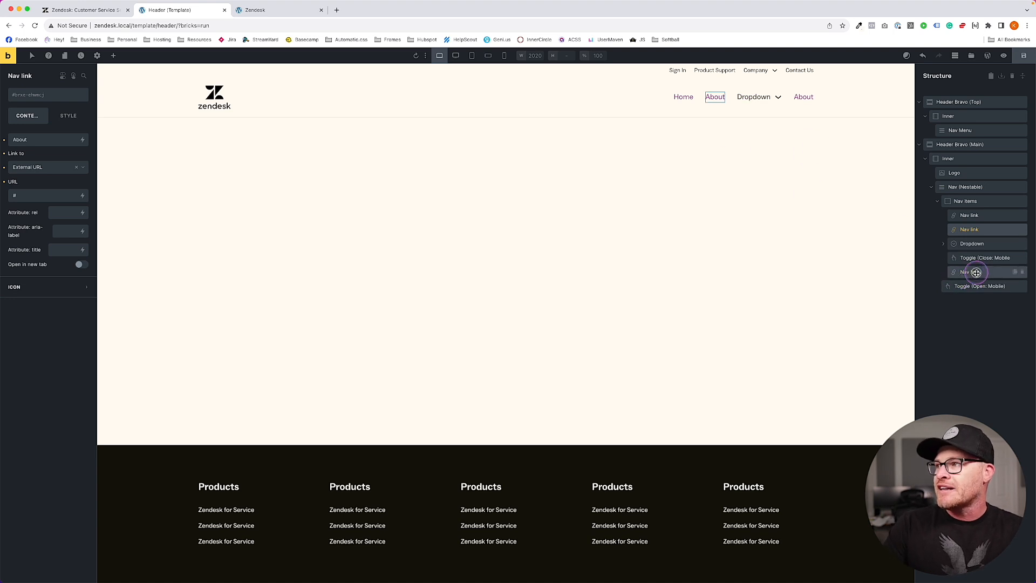
- Assign a new global class main-nav__cta to the last nav link in Nav items
{"action": "left_click", "coordinate": [53, 98]}
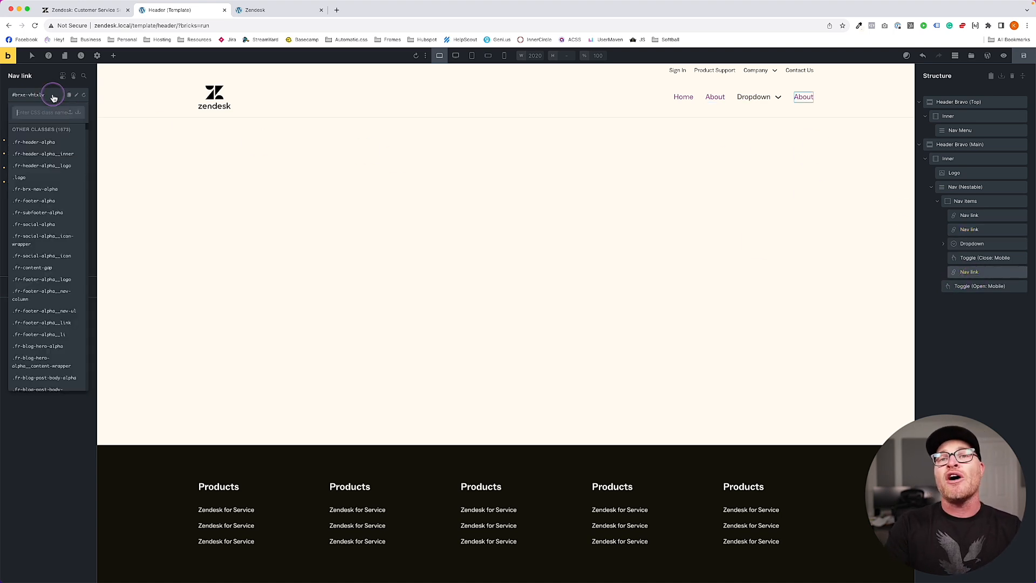
{"action": "type", "text": "nav"}
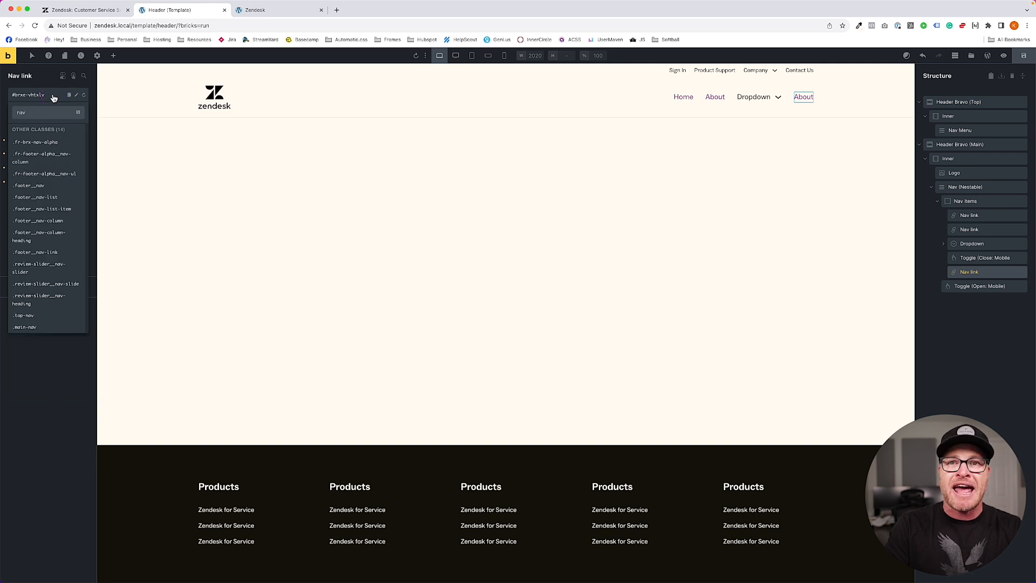
{"action": "key", "text": "BackSpace"}
{"action": "key", "text": "BackSpace"}
{"action": "key", "text": "BackSpace"}
{"action": "type", "text": "main-"}
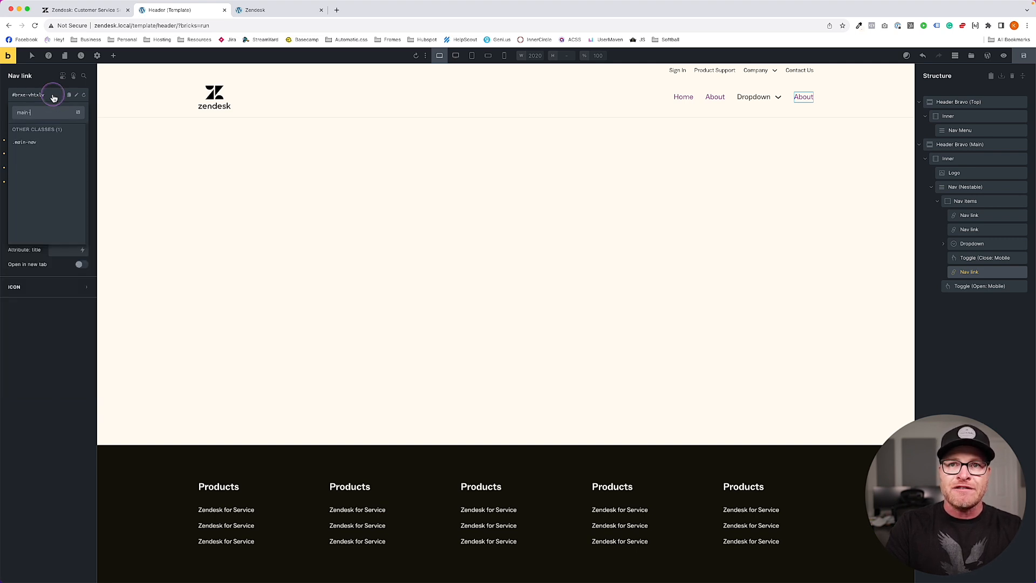
{"action": "type", "text": "nav__cta"}
{"action": "key", "text": "Return"}
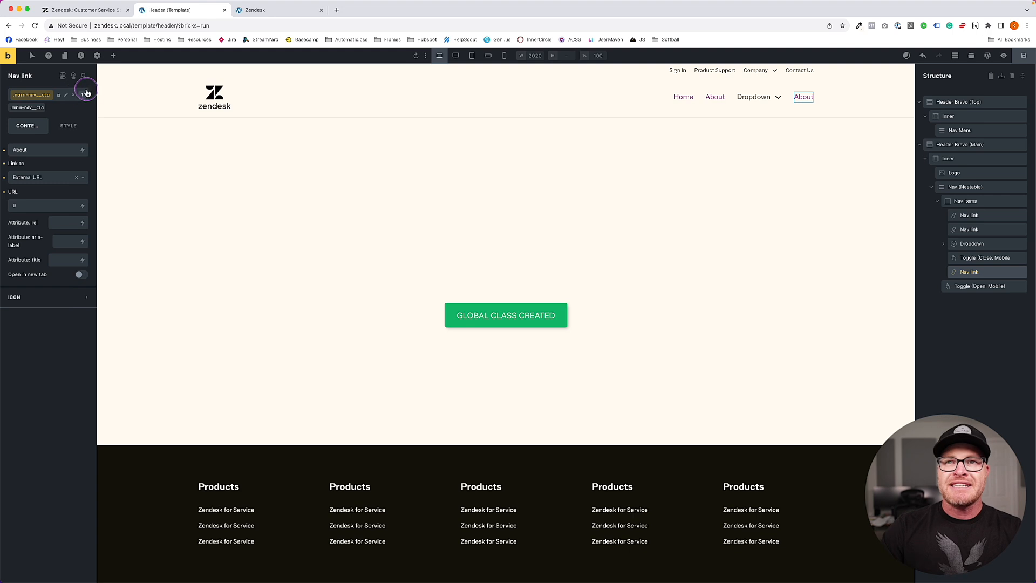
- Set the left and right margins of the main-nav class to auto
{"action": "left_click", "coordinate": [737, 98]}
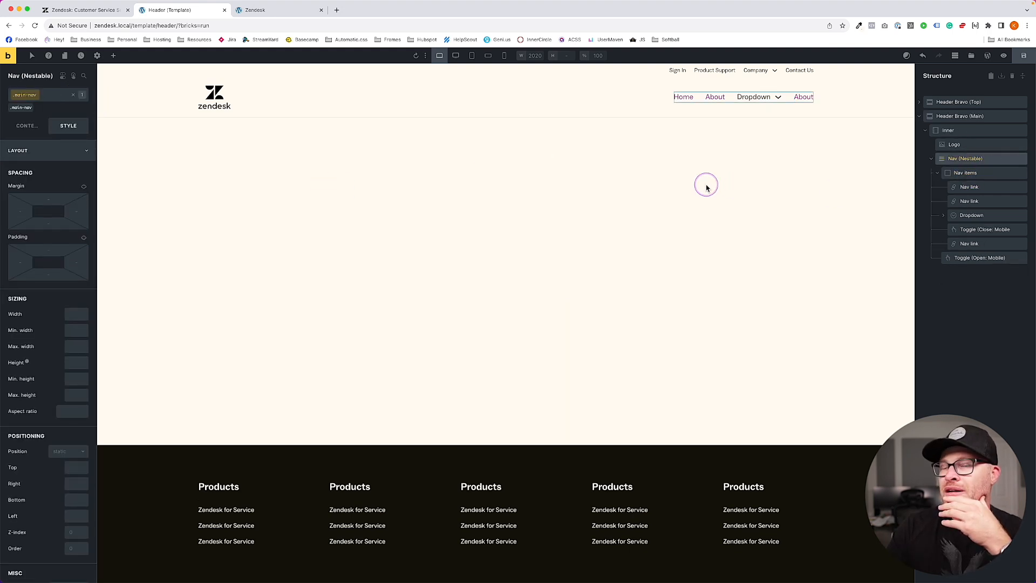
{"action": "left_click", "coordinate": [17, 211]}
{"action": "type", "text": "auto"}
{"action": "key", "text": "Tab"}
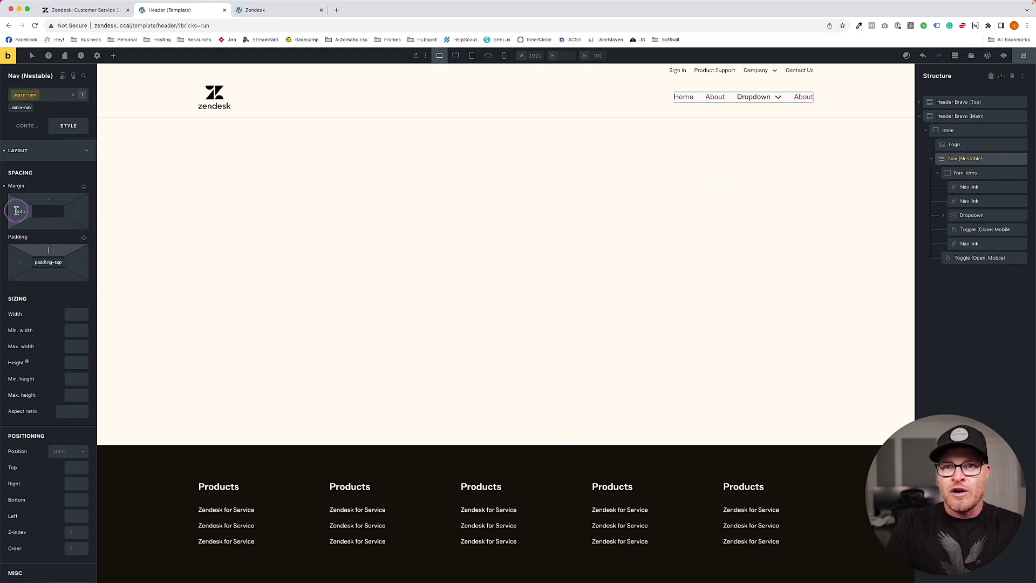
{"action": "left_click", "coordinate": [77, 210]}
{"action": "type", "text": "auto"}
{"action": "left_click", "coordinate": [490, 202]}
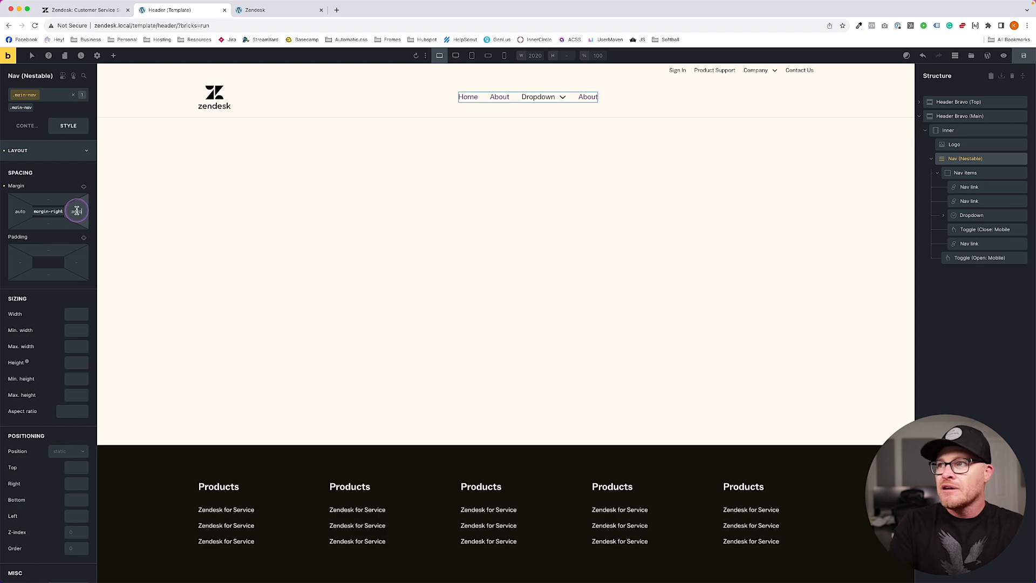
- Save the template and check the main navigation on the local front end
{"action": "left_click", "coordinate": [1025, 57]}
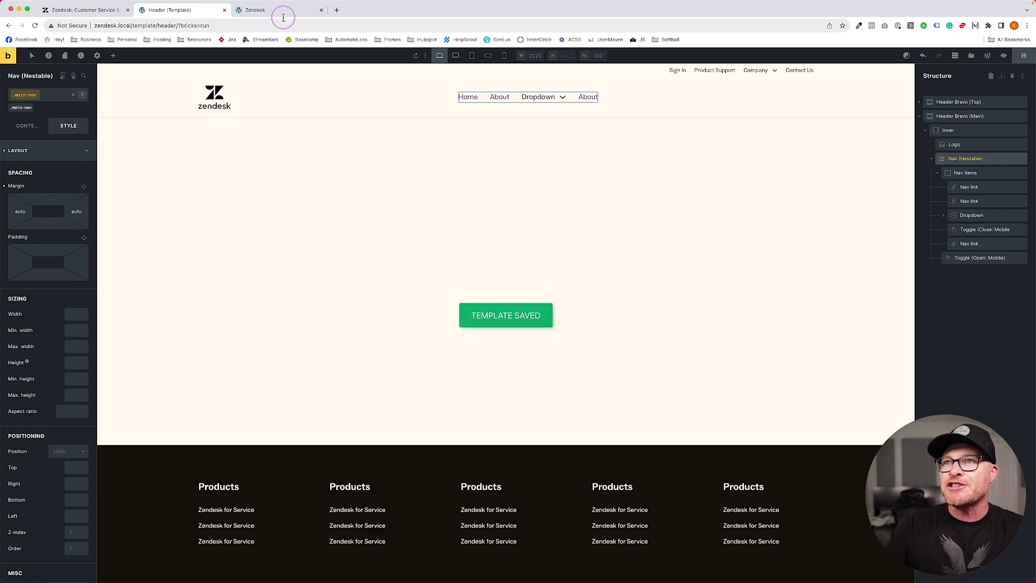
{"action": "left_click", "coordinate": [286, 10]}
{"action": "left_click", "coordinate": [318, 58]}
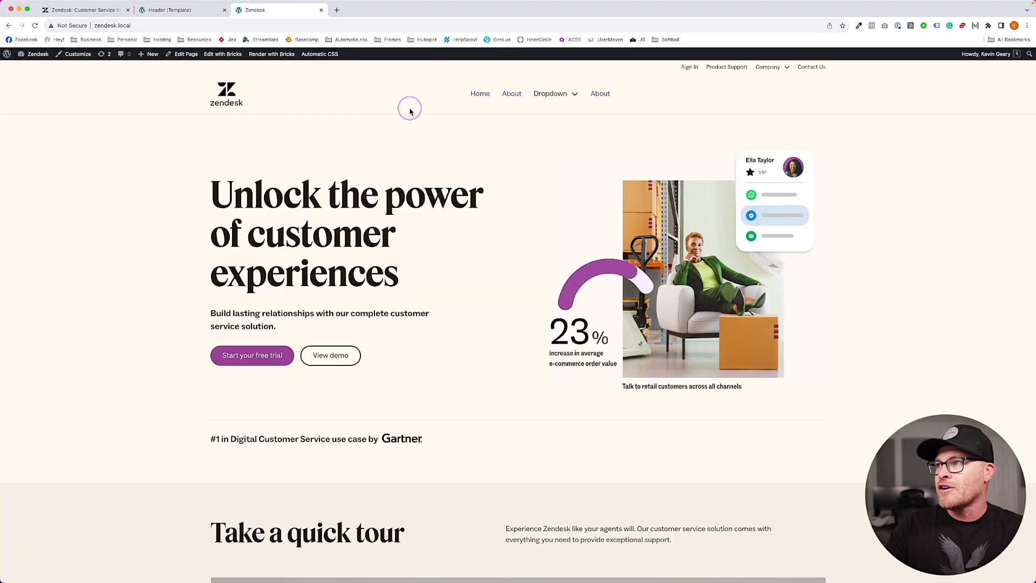
{"action": "mouse_move", "coordinate": [525, 101]}
- Set the top-level item gap of the main-nav class to var(--space-xl), comparing the spacing with the live Zendesk navigation
{"action": "left_click", "coordinate": [187, 12]}
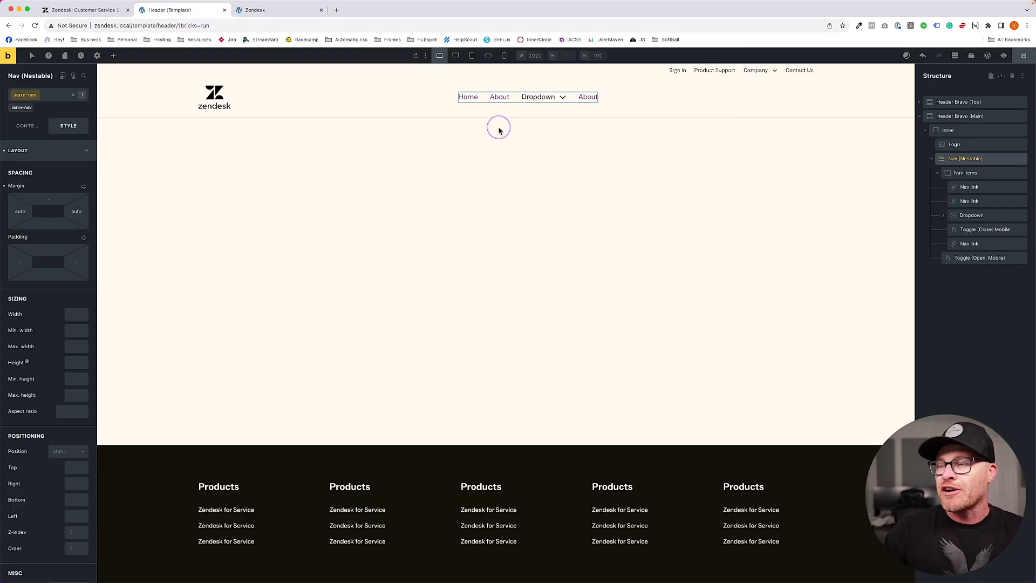
{"action": "left_click", "coordinate": [28, 126]}
{"action": "left_click", "coordinate": [45, 194]}
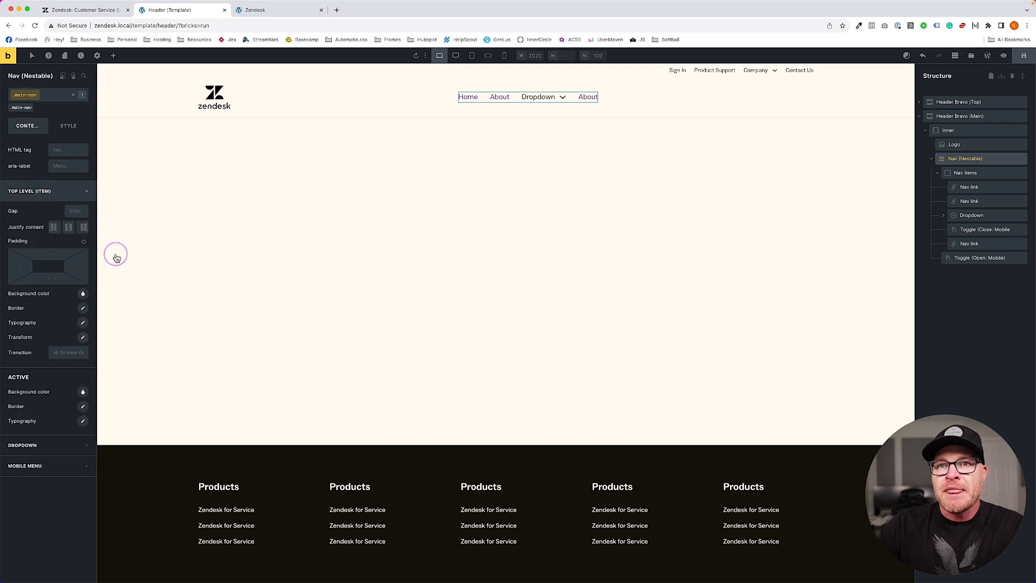
{"action": "left_click", "coordinate": [75, 211]}
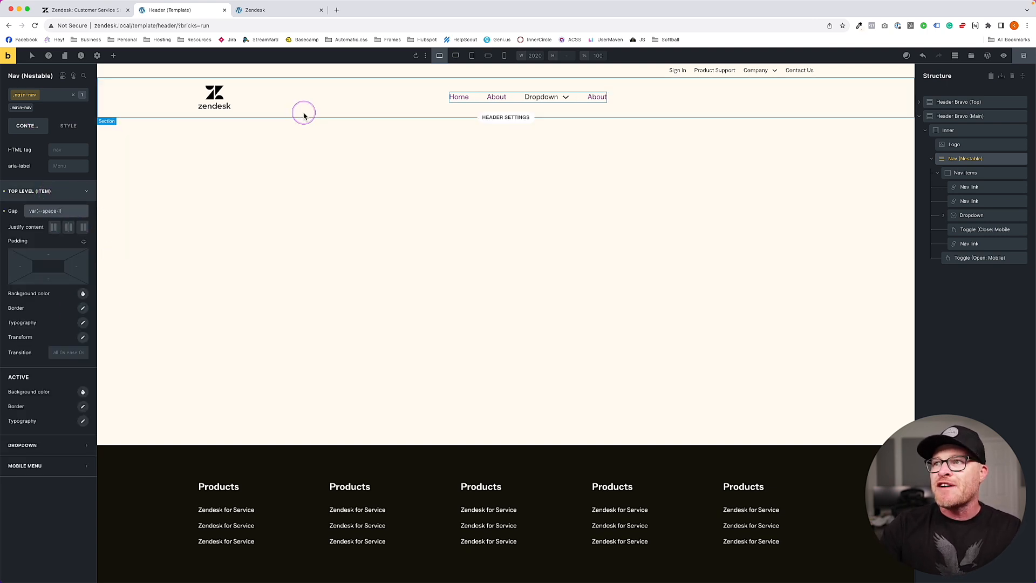
{"action": "left_click", "coordinate": [85, 11]}
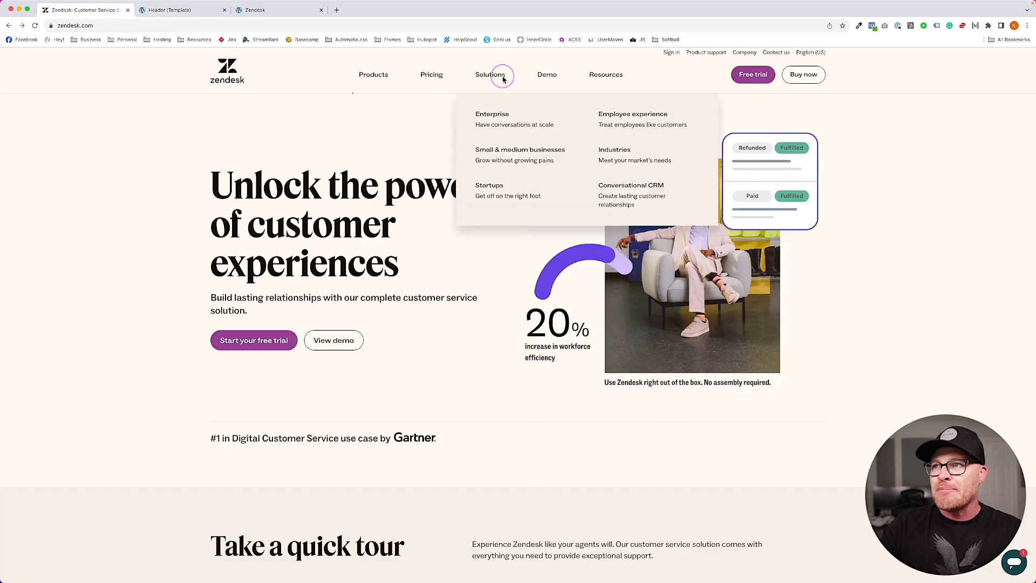
{"action": "left_click", "coordinate": [165, 11]}
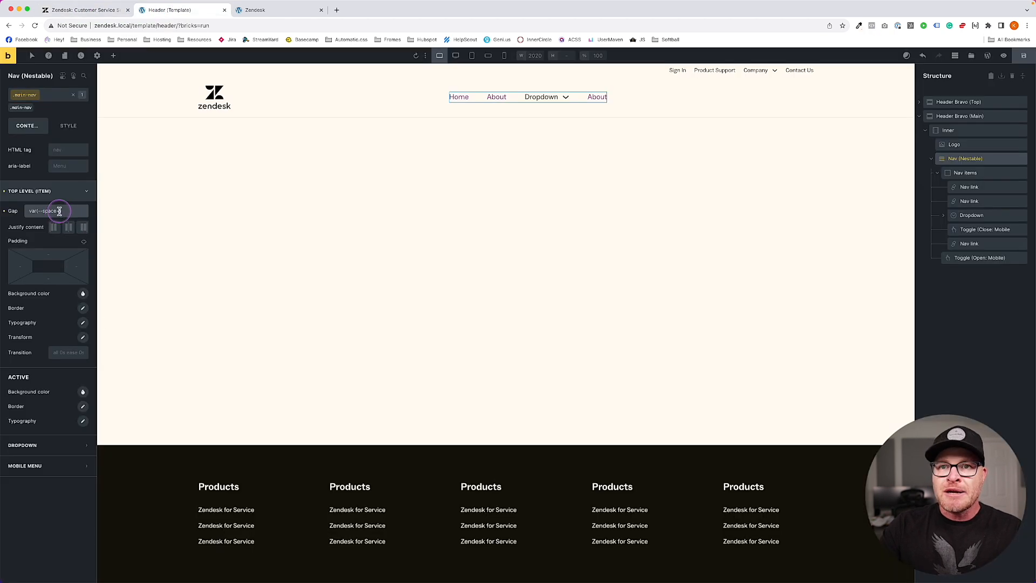
{"action": "type", "text": "l"}
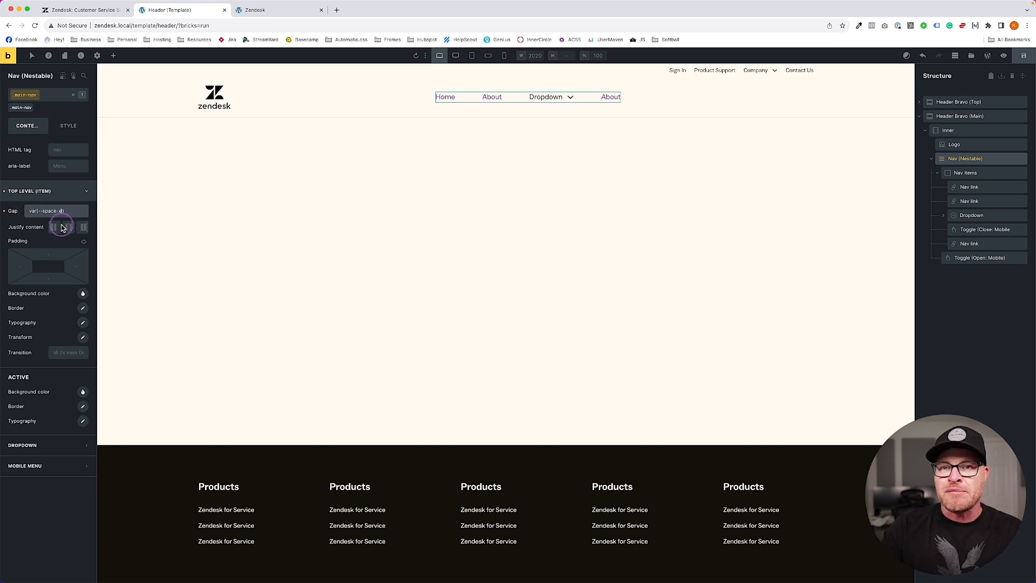
{"action": "left_click", "coordinate": [91, 10]}
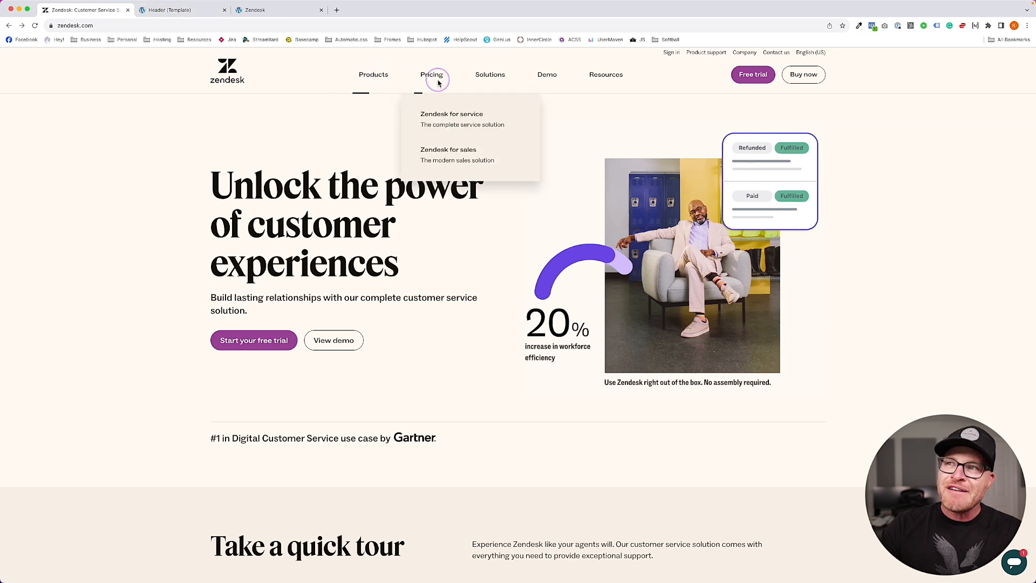
{"action": "mouse_move", "coordinate": [443, 76]}
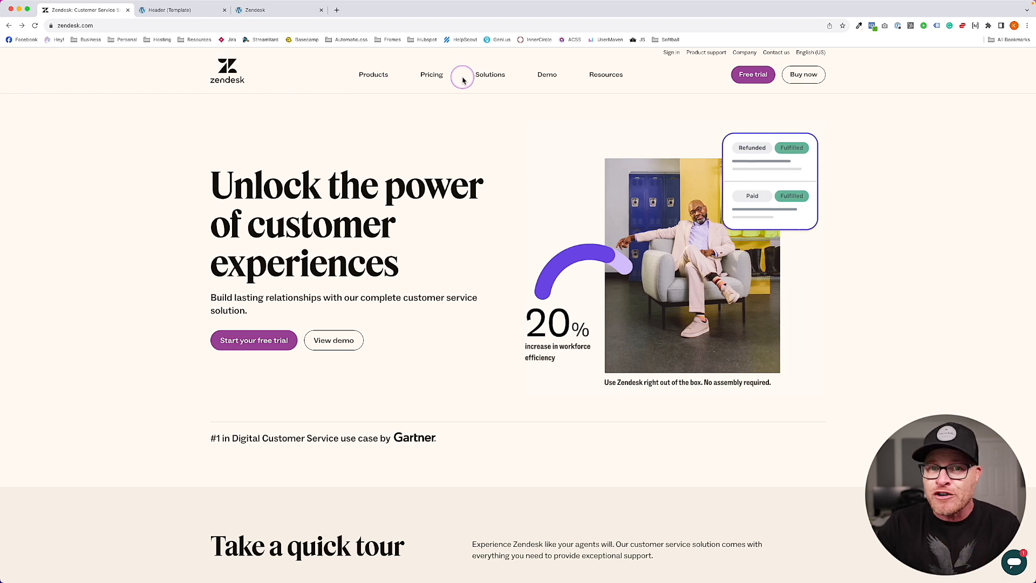
{"action": "mouse_move", "coordinate": [409, 76]}
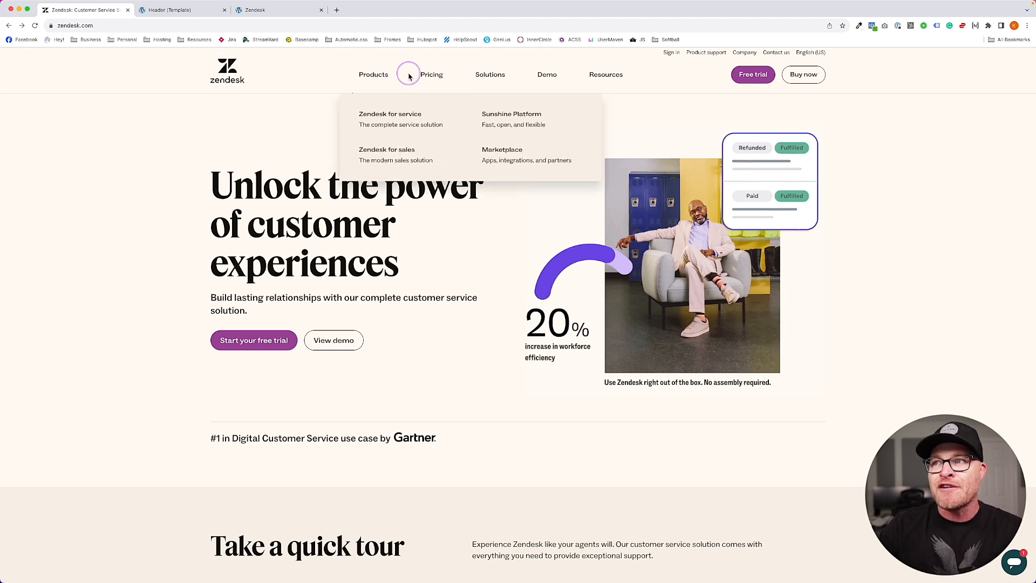
{"action": "mouse_move", "coordinate": [481, 74]}
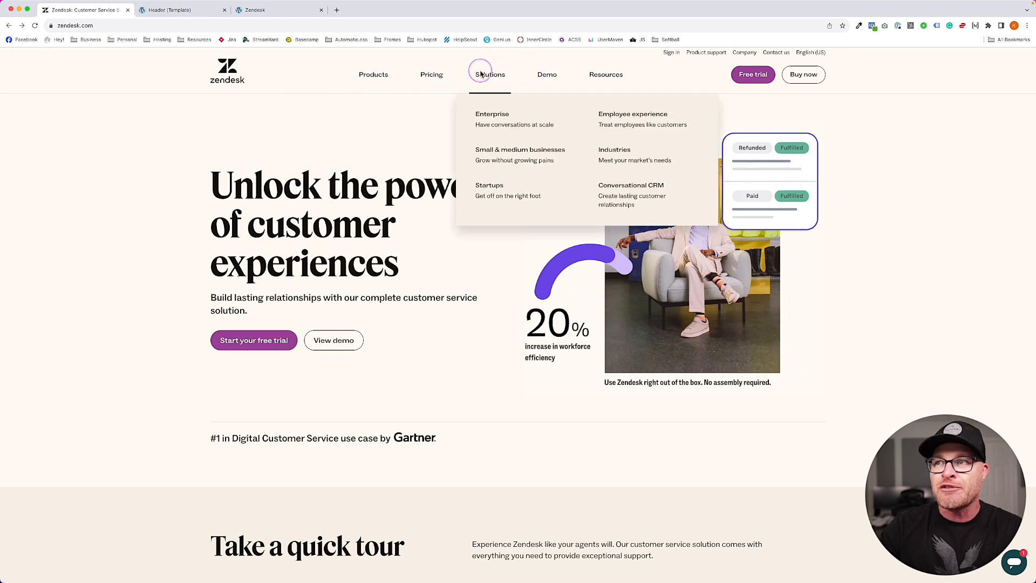
- Give the top-level navigation items of the main-nav class a bold font weight
{"action": "left_click", "coordinate": [180, 10]}
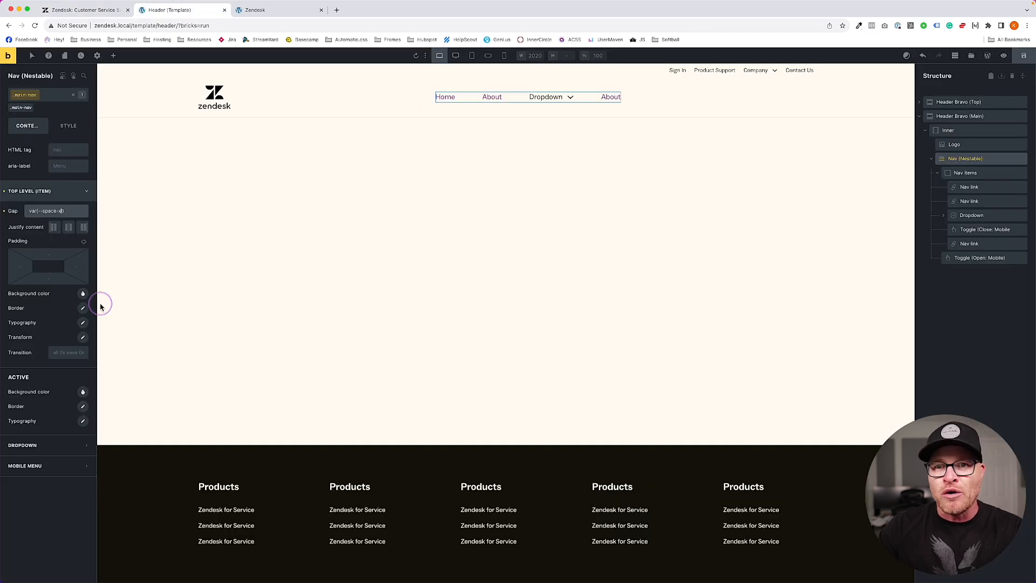
{"action": "left_click", "coordinate": [54, 194]}
{"action": "left_click", "coordinate": [54, 196]}
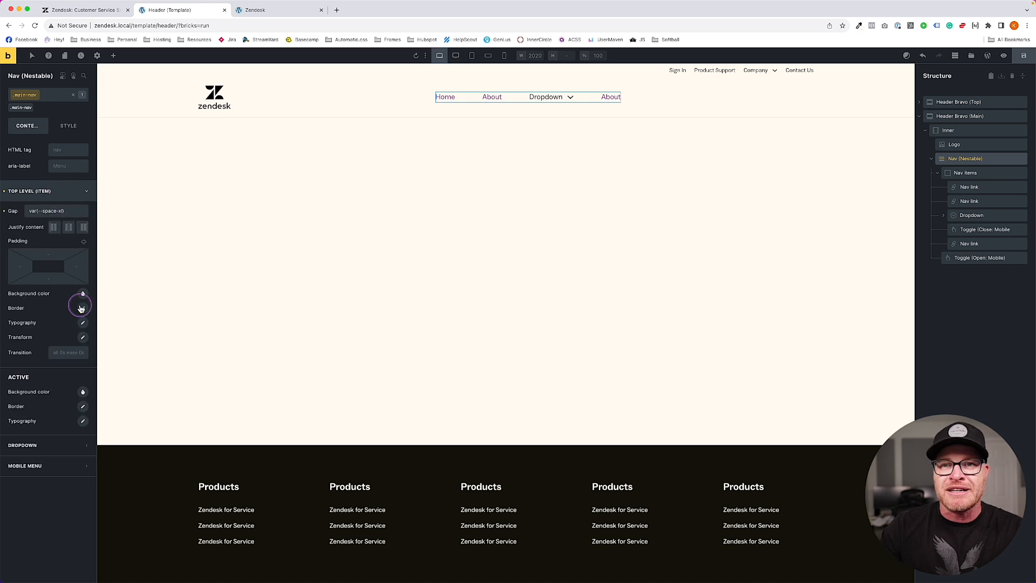
{"action": "left_click", "coordinate": [83, 323]}
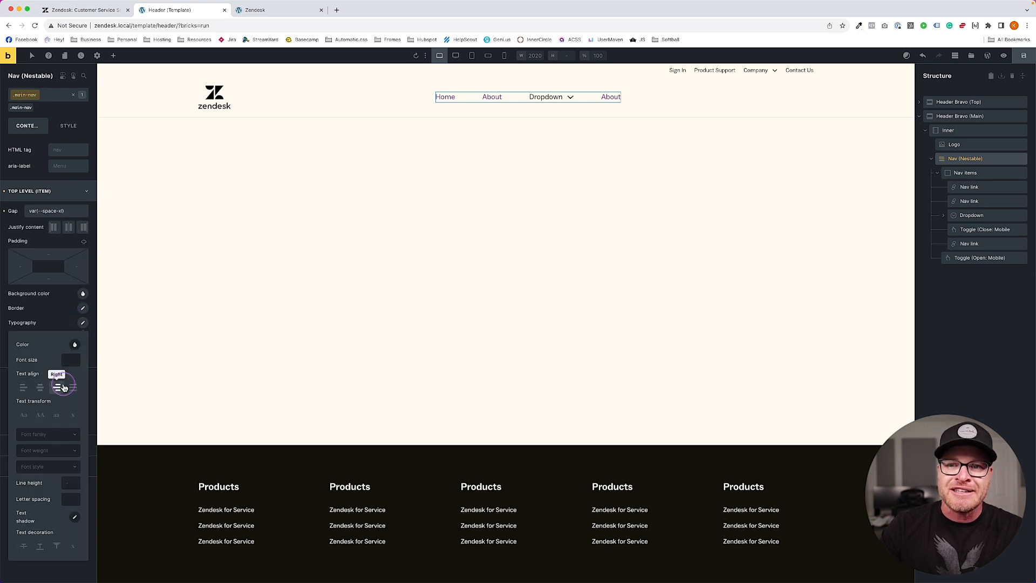
{"action": "left_click", "coordinate": [61, 449]}
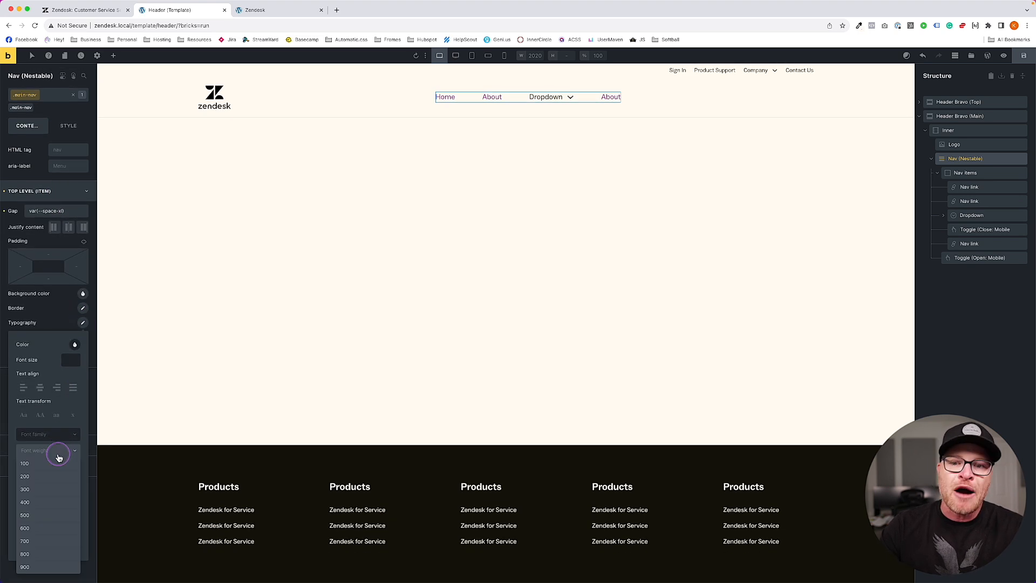
{"action": "left_click", "coordinate": [50, 546]}
{"action": "left_click", "coordinate": [586, 108]}
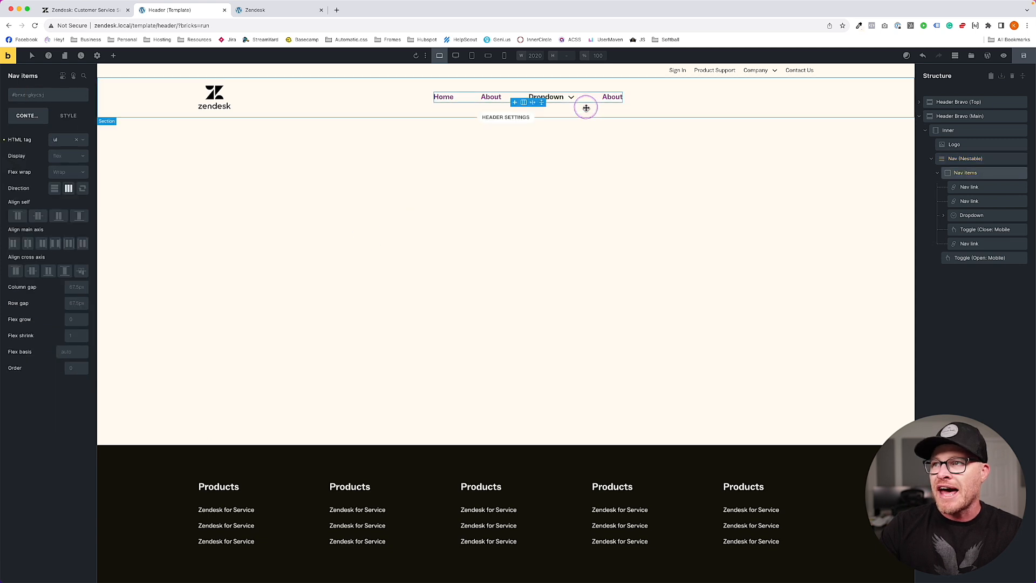
- Save the template and compare the main navigation on the local front end with the live Zendesk site
{"action": "left_click", "coordinate": [1024, 56]}
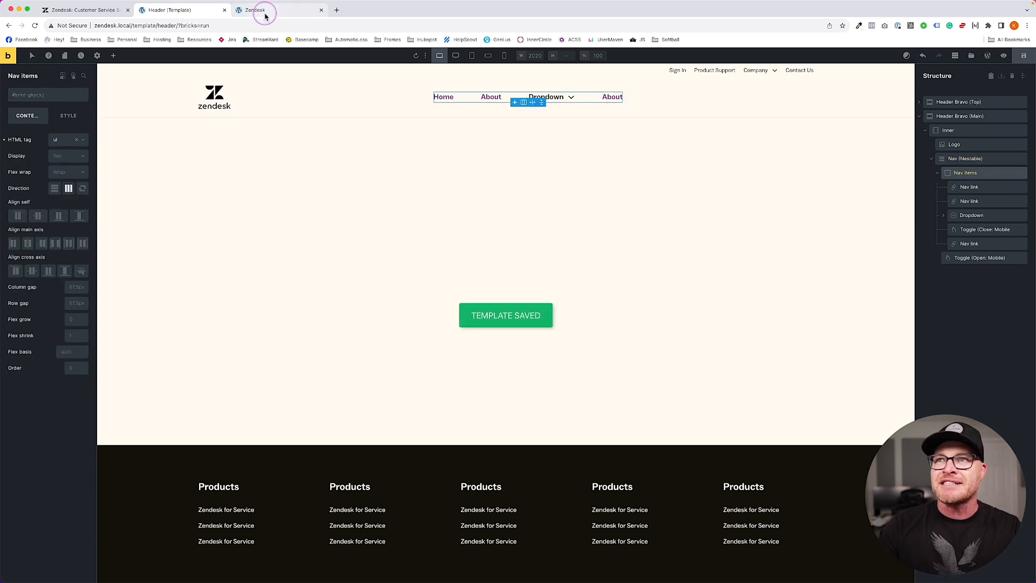
{"action": "left_click", "coordinate": [967, 159]}
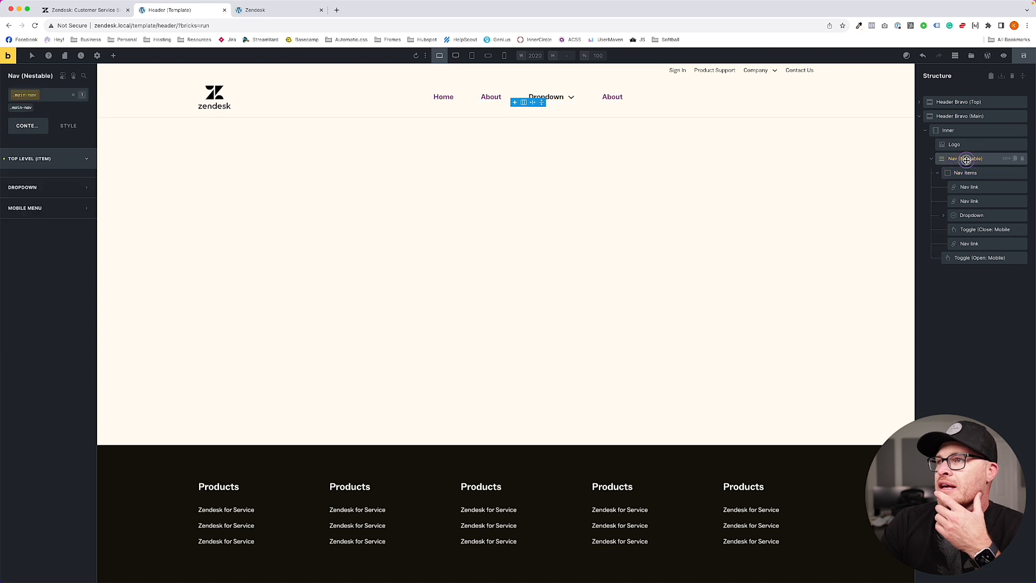
{"action": "left_click", "coordinate": [253, 10]}
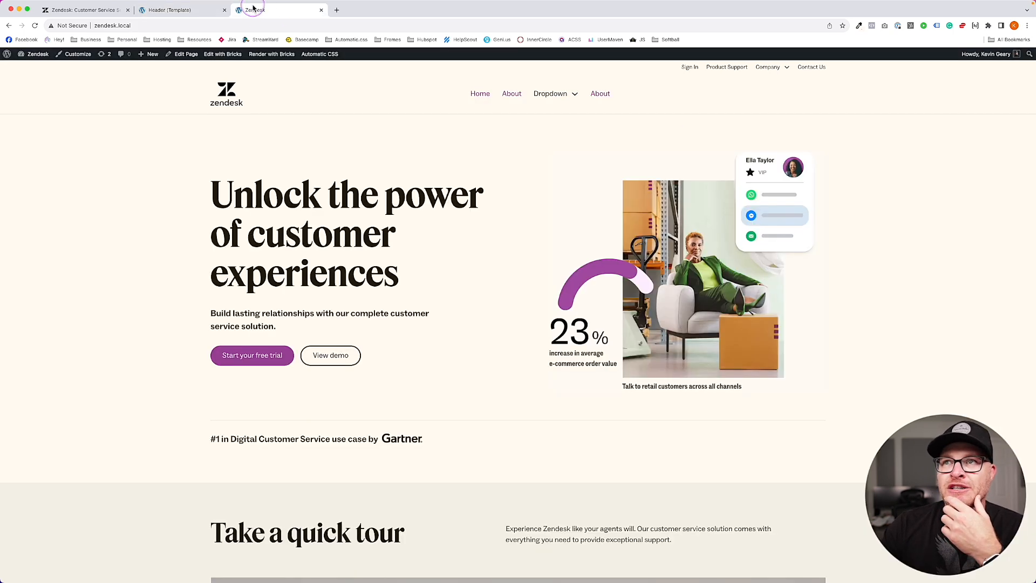
{"action": "left_click", "coordinate": [51, 10]}
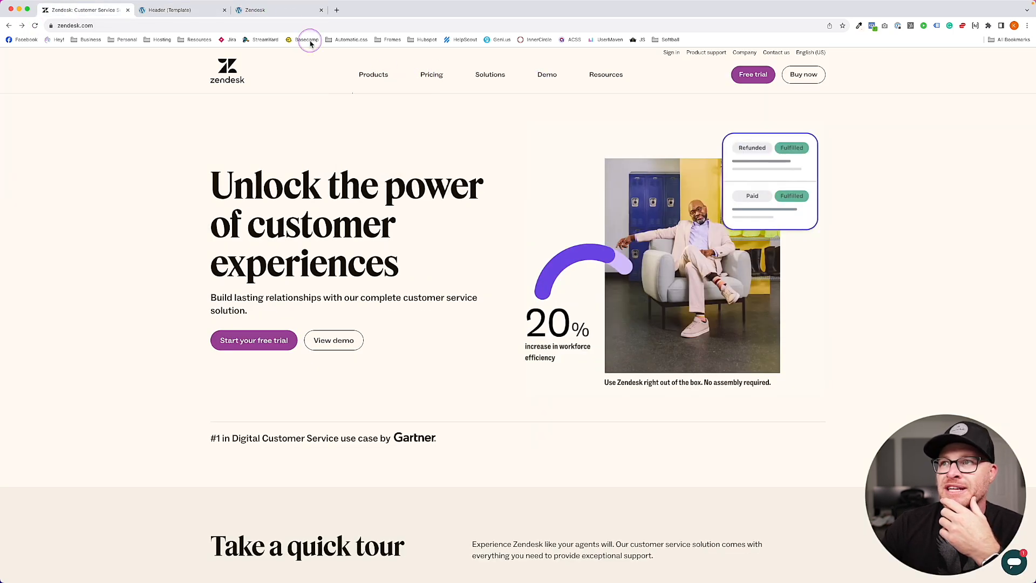
{"action": "left_click", "coordinate": [273, 10]}
- Set the typography color of the main-nav class's top-level items to the Automatic.css base color
{"action": "left_click", "coordinate": [198, 11]}
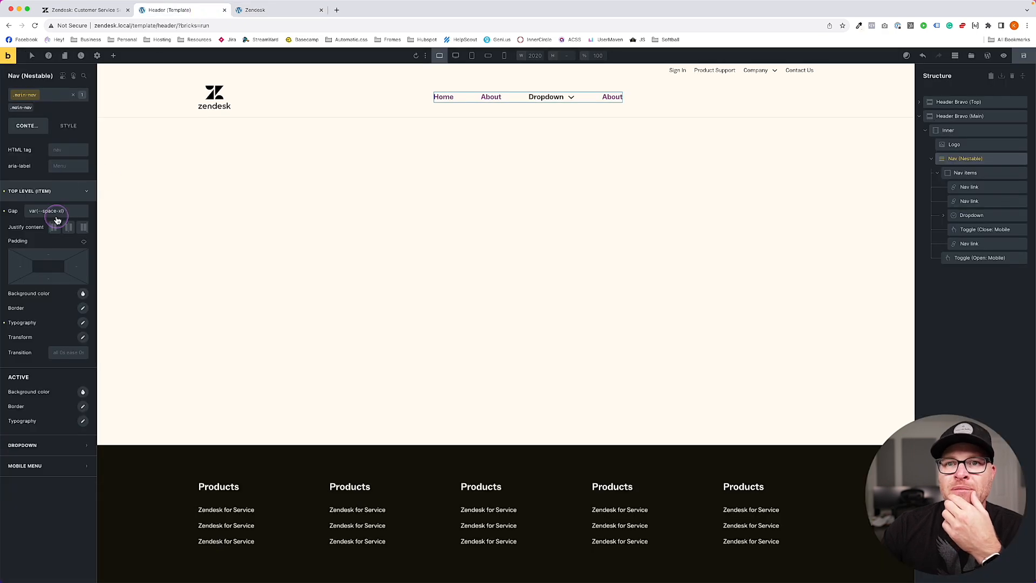
{"action": "left_click", "coordinate": [48, 191]}
{"action": "left_click", "coordinate": [40, 191]}
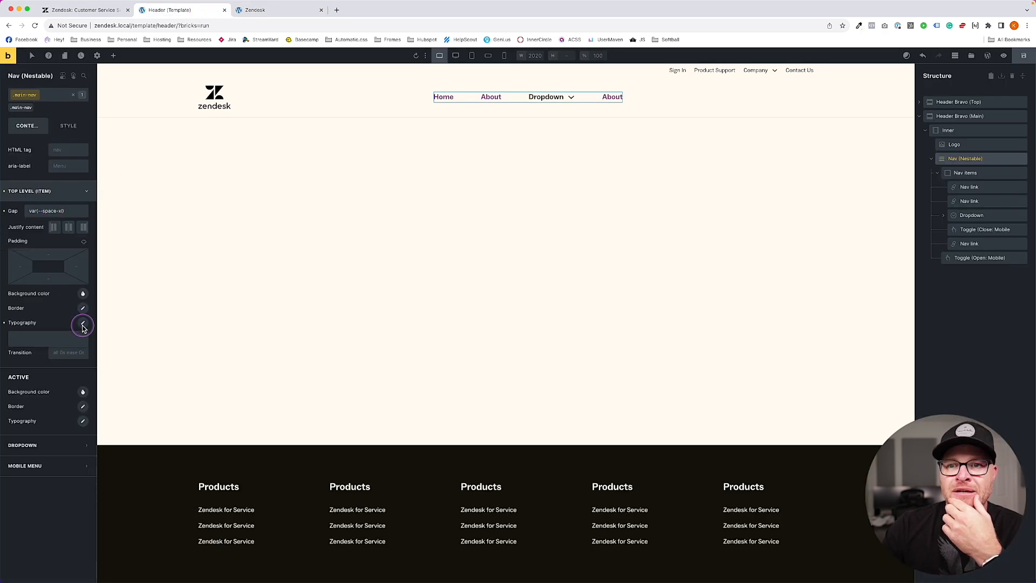
{"action": "left_click", "coordinate": [82, 322]}
{"action": "right_click", "coordinate": [76, 347]}
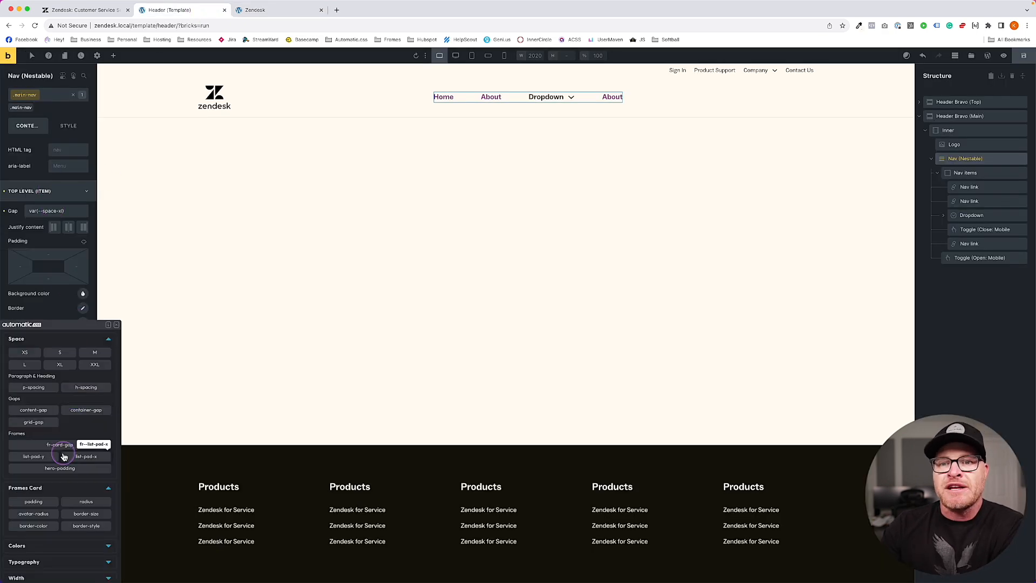
{"action": "left_click", "coordinate": [52, 547]}
{"action": "scroll", "coordinate": [60, 531], "scroll_direction": "down", "scroll_amount": 3}
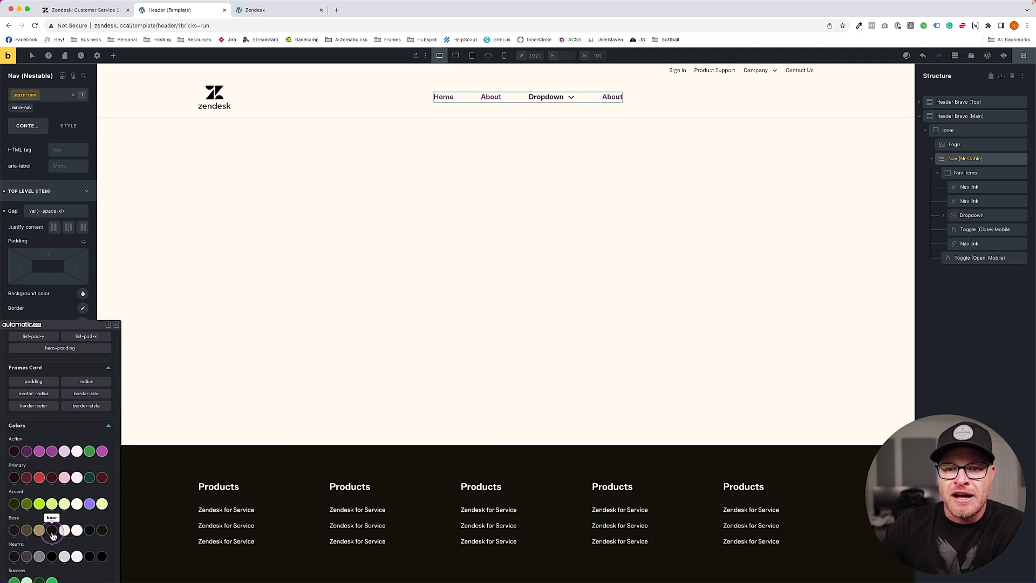
{"action": "left_click", "coordinate": [52, 531]}
{"action": "mouse_move", "coordinate": [561, 104]}
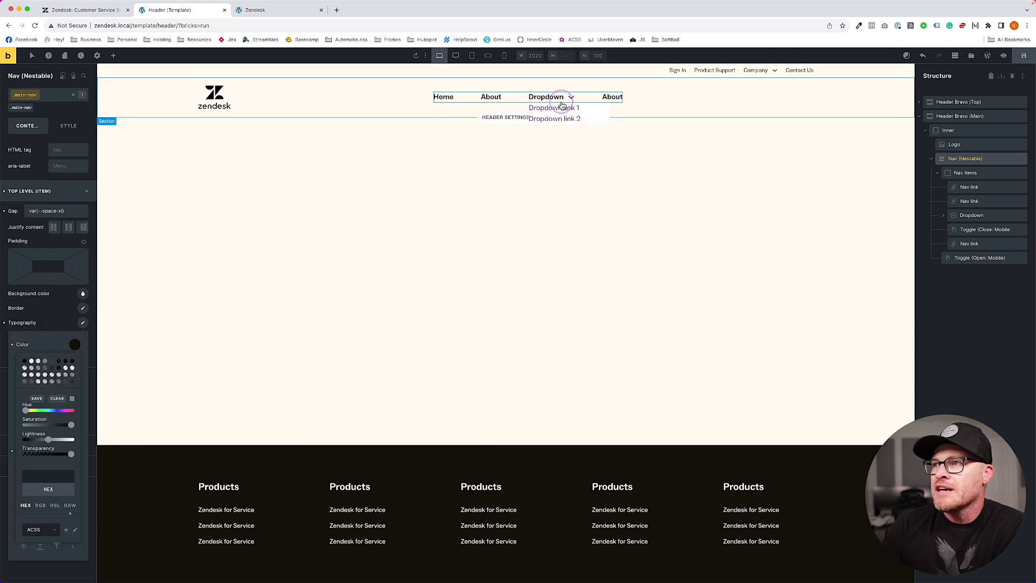
- Check the live navigation's items and delete the Home and About nav links that precede the dropdown in Nav items
{"action": "left_click", "coordinate": [491, 96]}
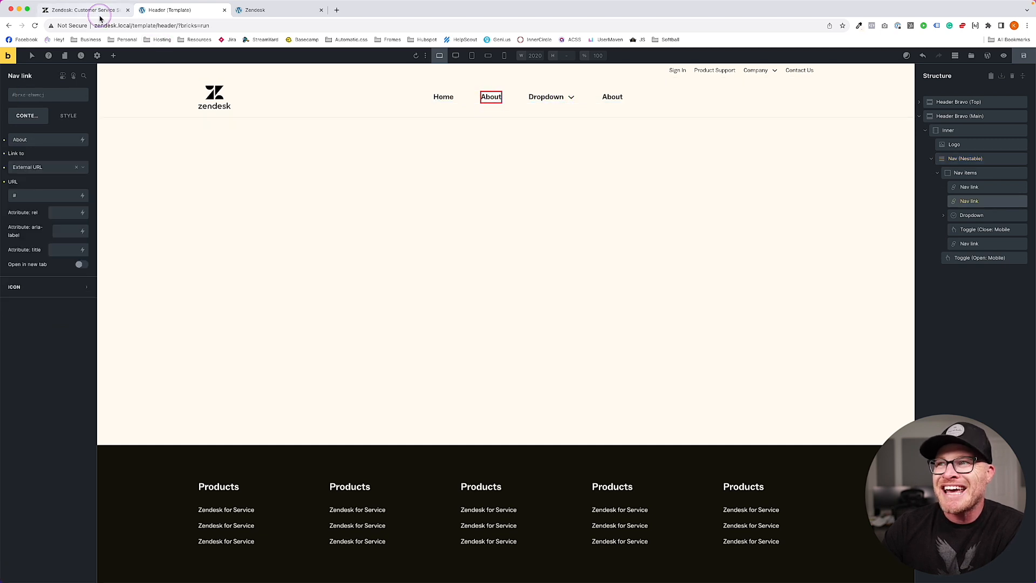
{"action": "left_click", "coordinate": [99, 15]}
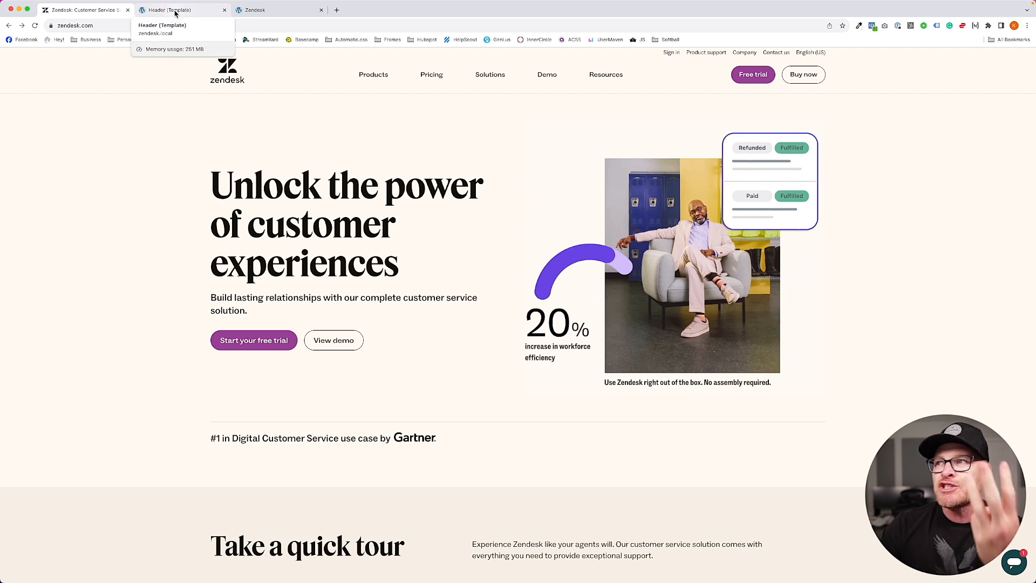
{"action": "left_click", "coordinate": [173, 11]}
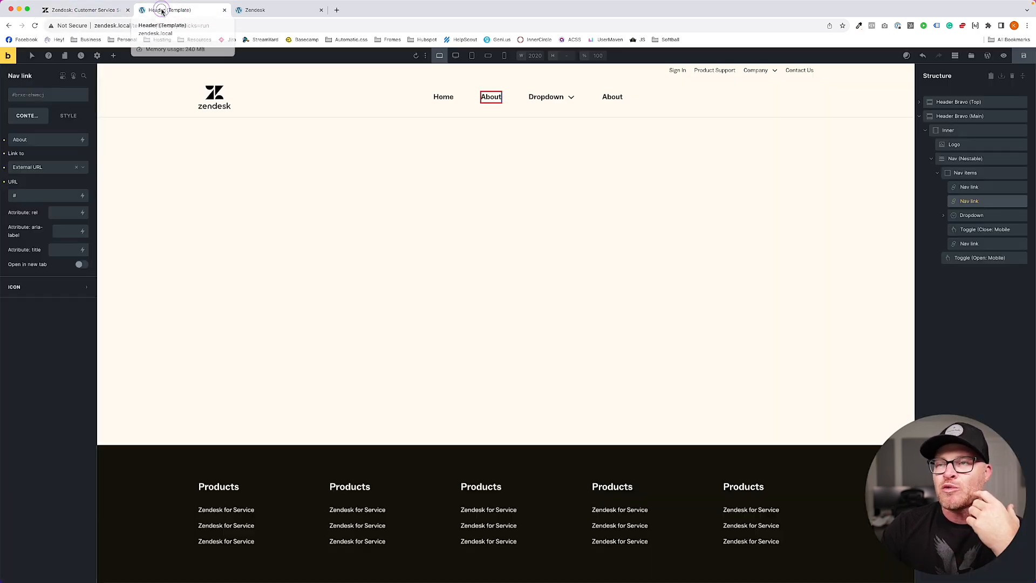
{"action": "left_click", "coordinate": [970, 215]}
{"action": "left_click", "coordinate": [971, 188]}
{"action": "key", "text": "Delete"}
{"action": "key", "text": "Delete"}
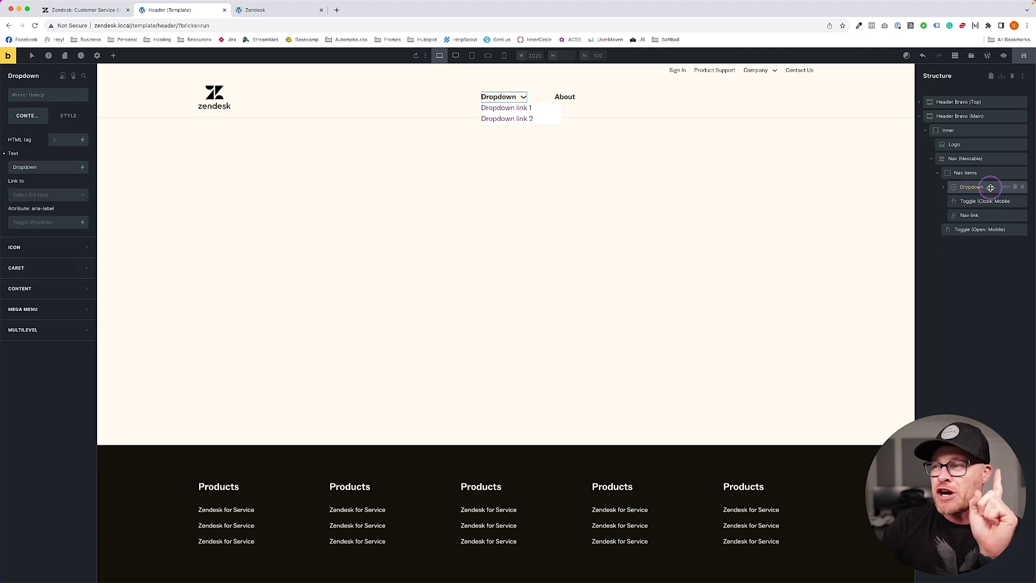
- Change the text of the remaining About nav link to "Free Trial", matching the live site's call to action
{"action": "left_click", "coordinate": [977, 215]}
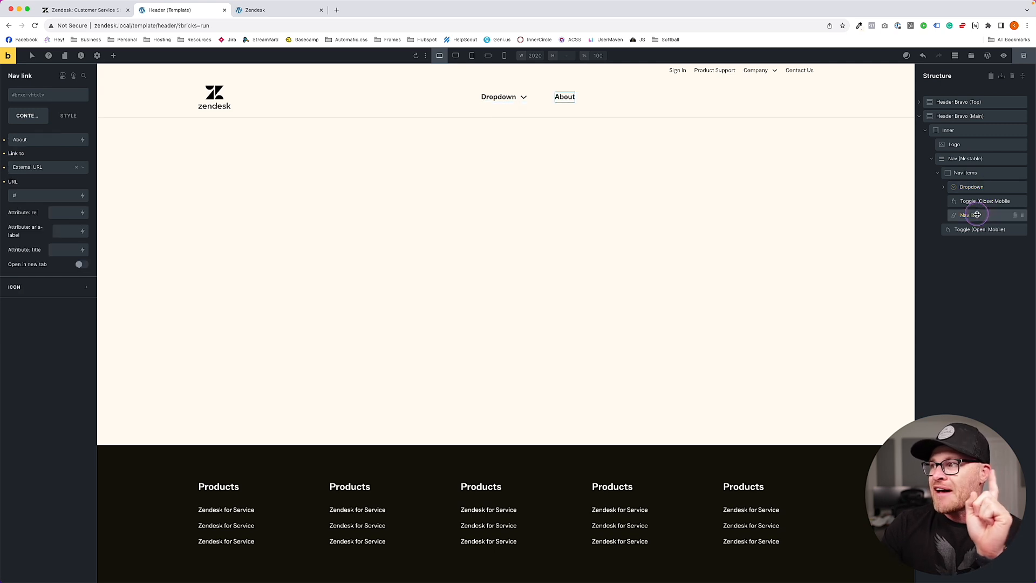
{"action": "left_click", "coordinate": [84, 10]}
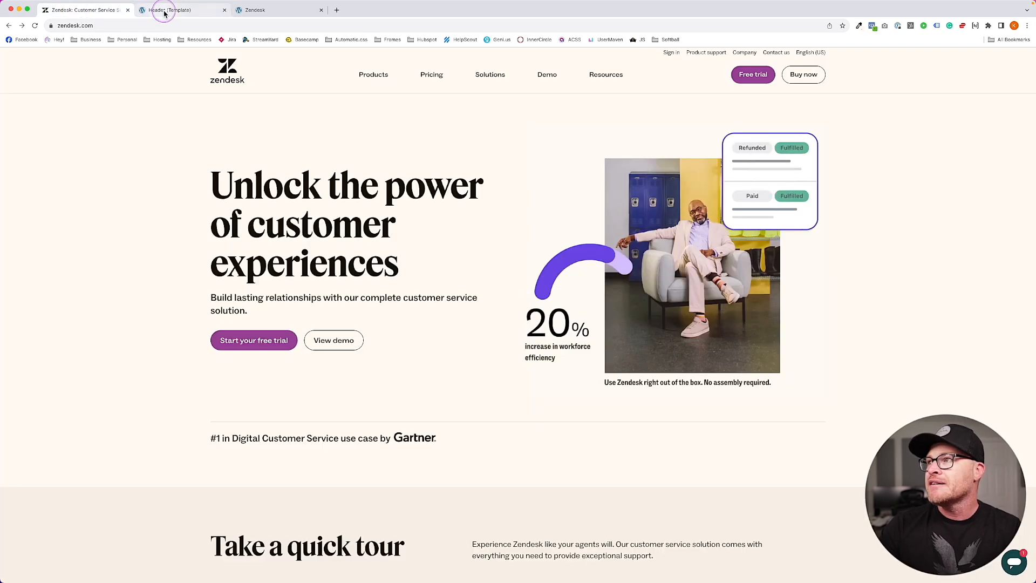
{"action": "left_click", "coordinate": [165, 10]}
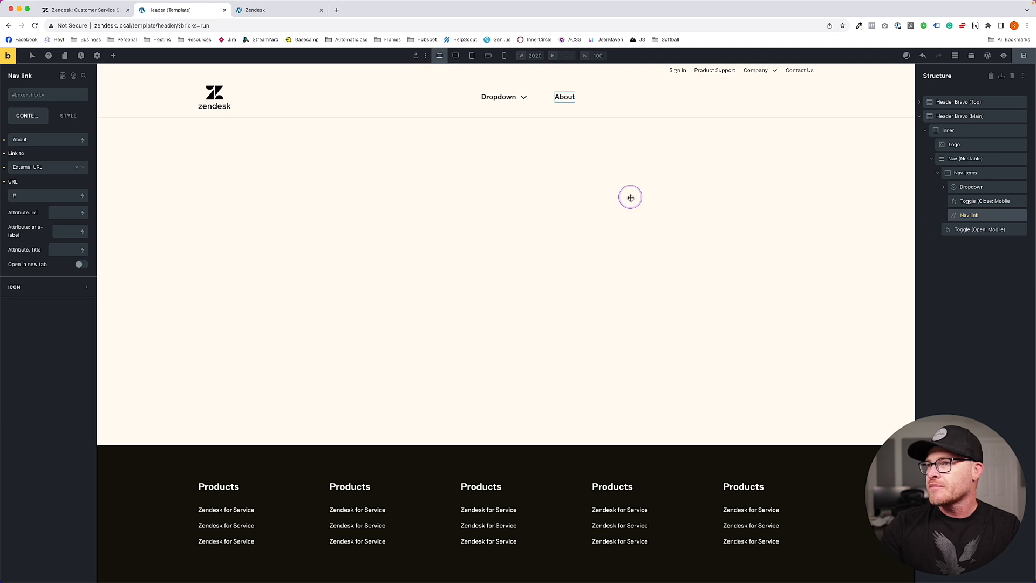
{"action": "double_click", "coordinate": [39, 143]}
{"action": "type", "text": "Free Trial"}
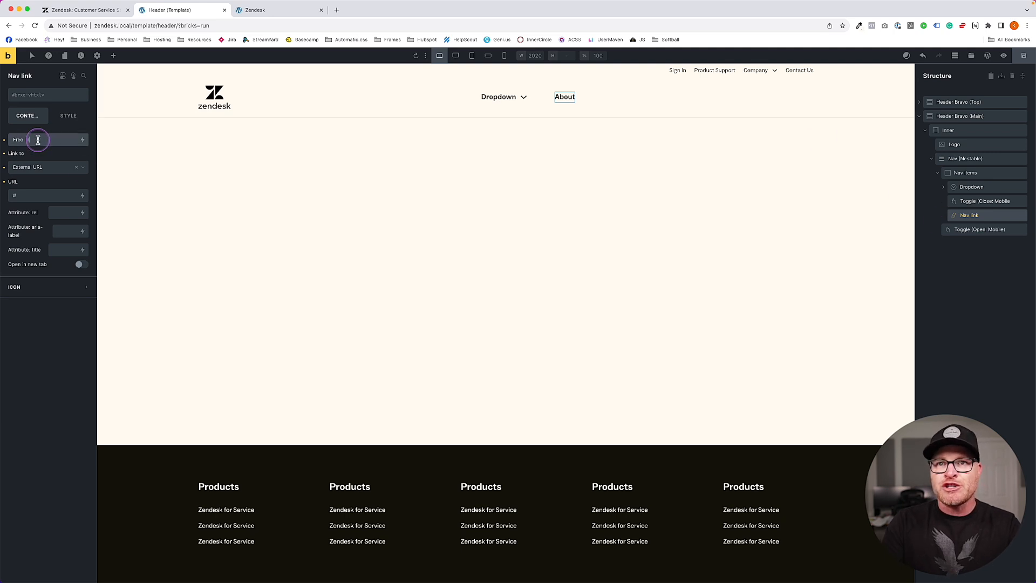
- Duplicate the Free Trial nav link and change the copy's text to "Buy Now"
{"action": "left_click", "coordinate": [986, 217]}
{"action": "key", "text": "super+d"}
{"action": "left_click", "coordinate": [976, 231]}
{"action": "left_click", "coordinate": [120, 10]}
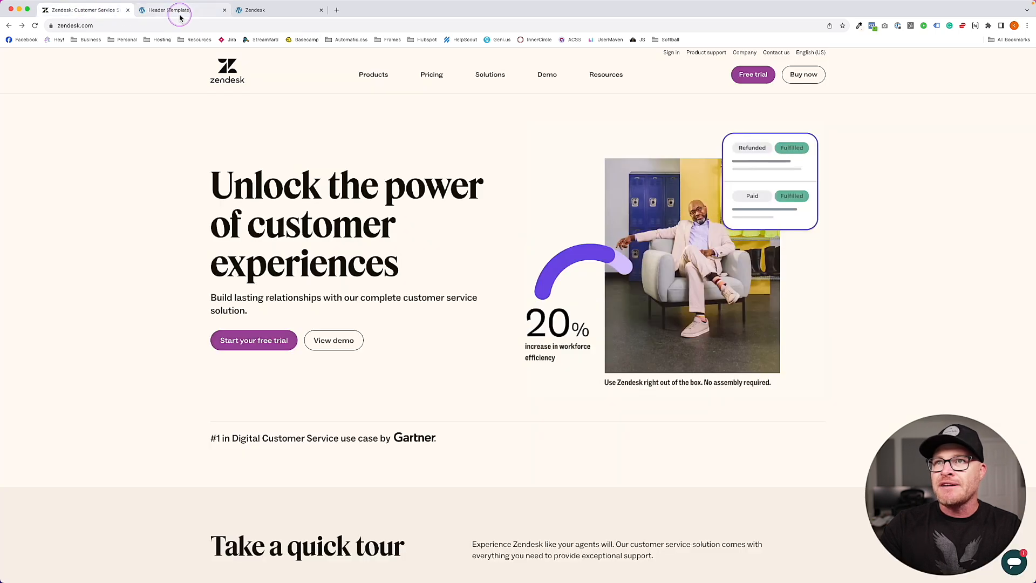
{"action": "left_click", "coordinate": [180, 11]}
{"action": "triple_click", "coordinate": [48, 140]}
{"action": "type", "text": "Buy Now"}
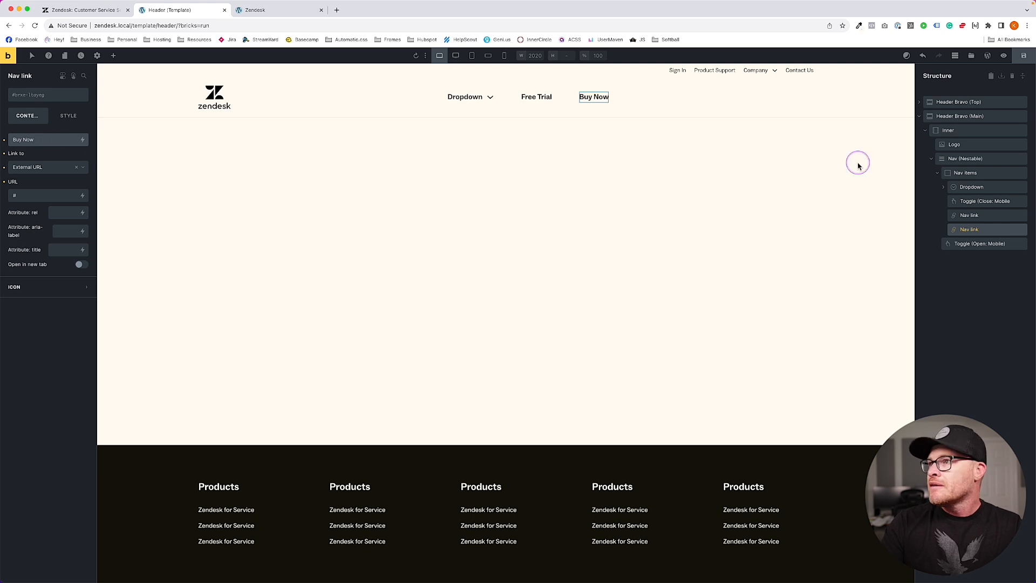
- Duplicate the Free Trial nav link, change the first copy's text to "Demo", and save the template
{"action": "left_click", "coordinate": [975, 216]}
{"action": "key", "text": "super+d"}
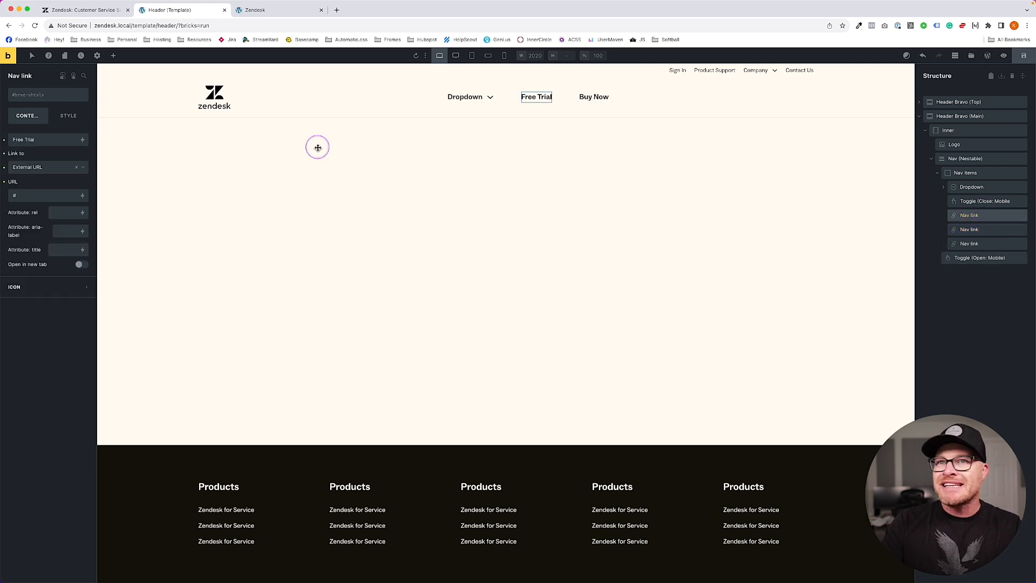
{"action": "triple_click", "coordinate": [39, 140]}
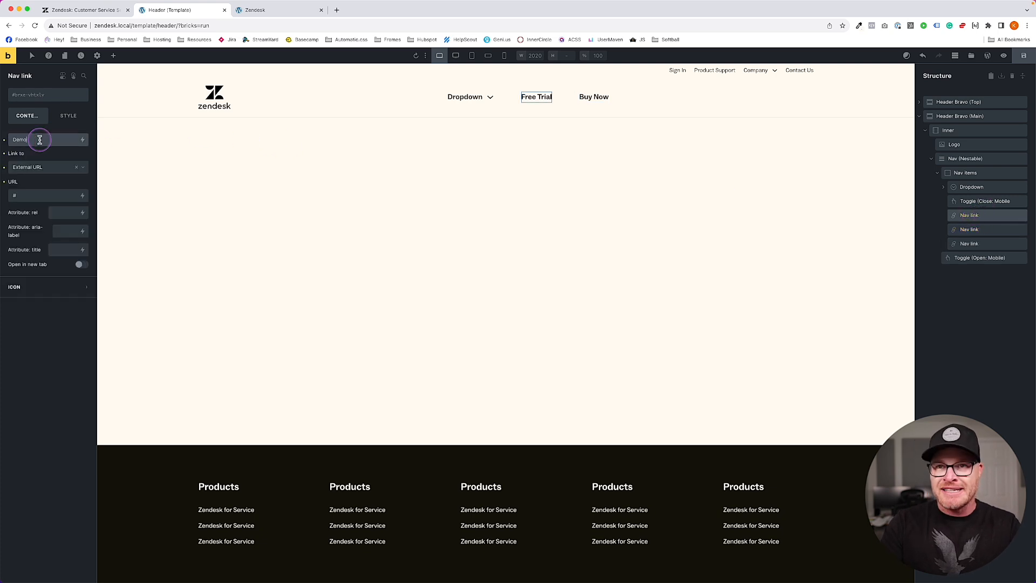
{"action": "type", "text": "Demo"}
{"action": "left_click", "coordinate": [1024, 56]}
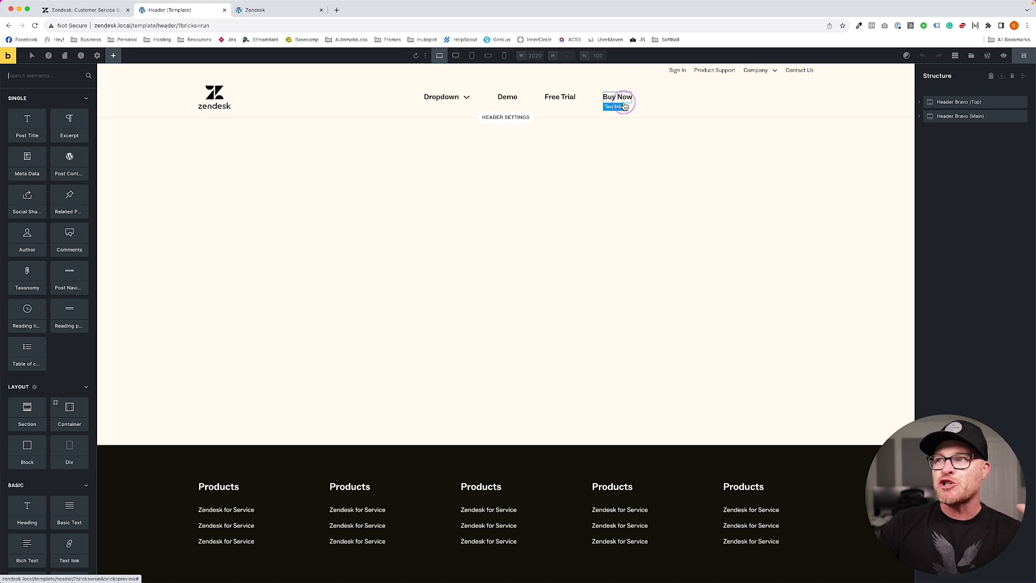
- Check the Solutions menu on the live Zendesk site, change the header dropdown's text to "Solutions", and save the template
{"action": "mouse_move", "coordinate": [444, 98]}
{"action": "left_click", "coordinate": [110, 10]}
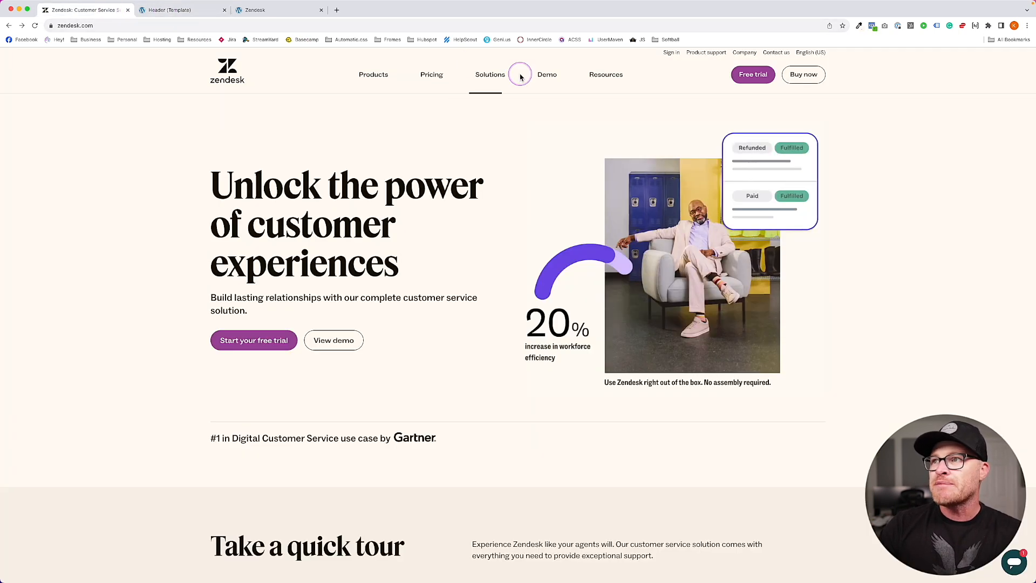
{"action": "mouse_move", "coordinate": [493, 77]}
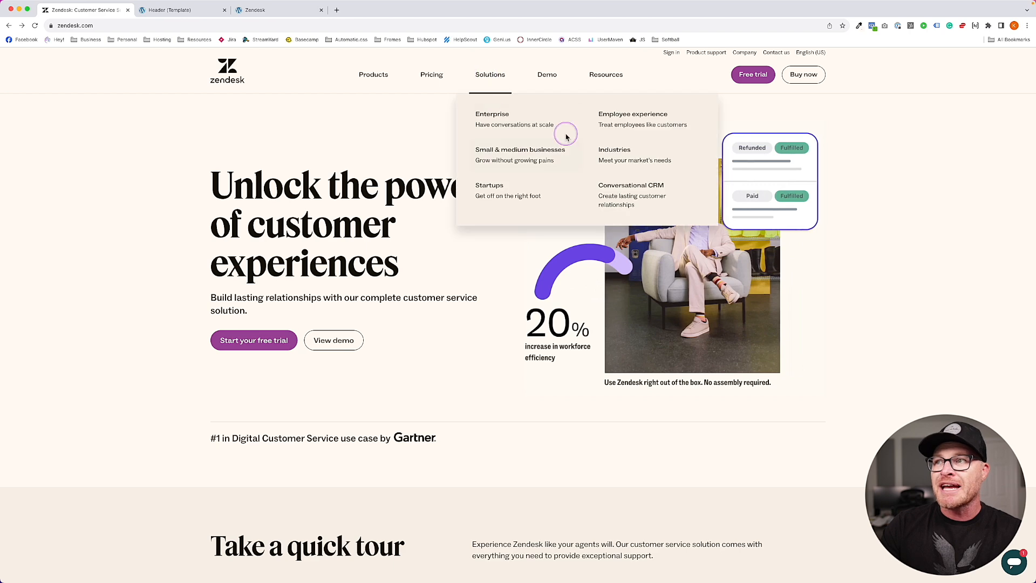
{"action": "left_click", "coordinate": [196, 10]}
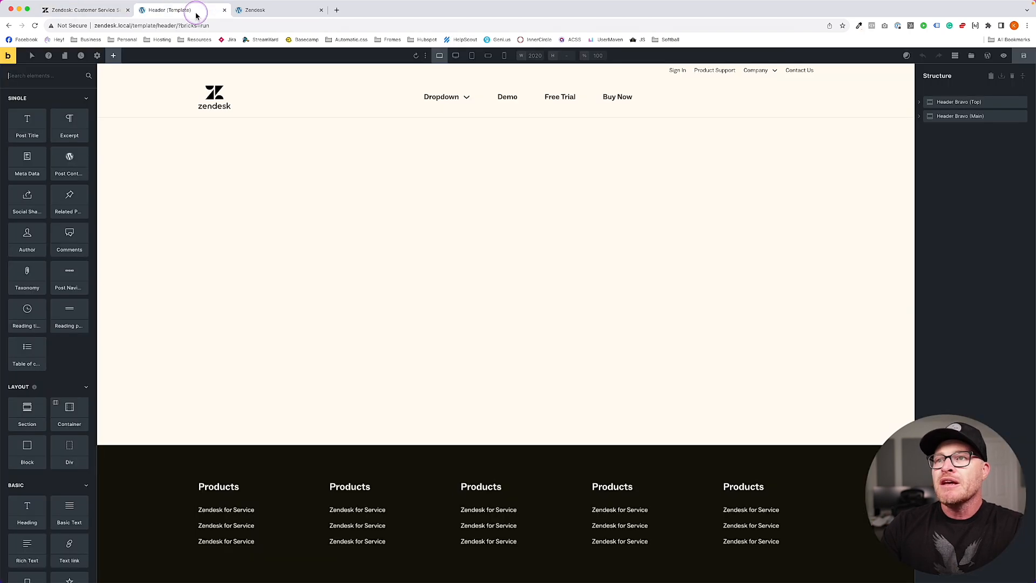
{"action": "left_click", "coordinate": [444, 97]}
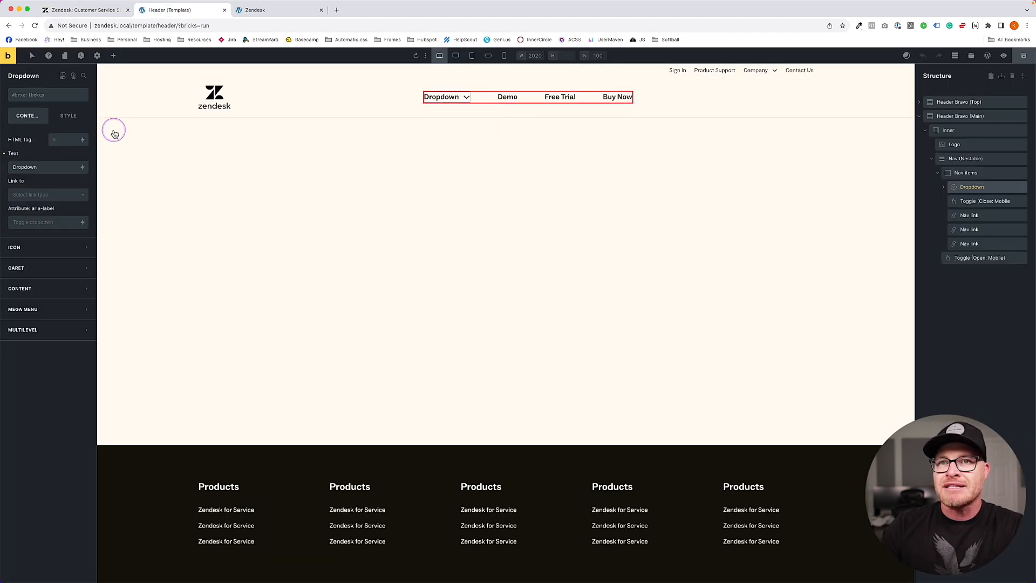
{"action": "double_click", "coordinate": [50, 164]}
{"action": "left_click", "coordinate": [81, 10]}
{"action": "left_click", "coordinate": [177, 11]}
{"action": "type", "text": "Solutions"}
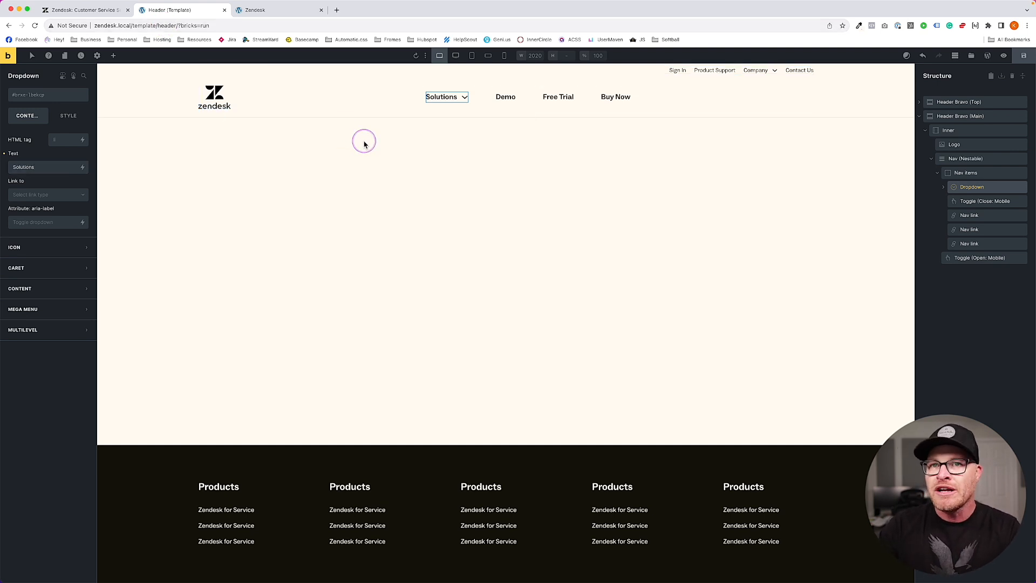
{"action": "left_click", "coordinate": [1024, 57]}
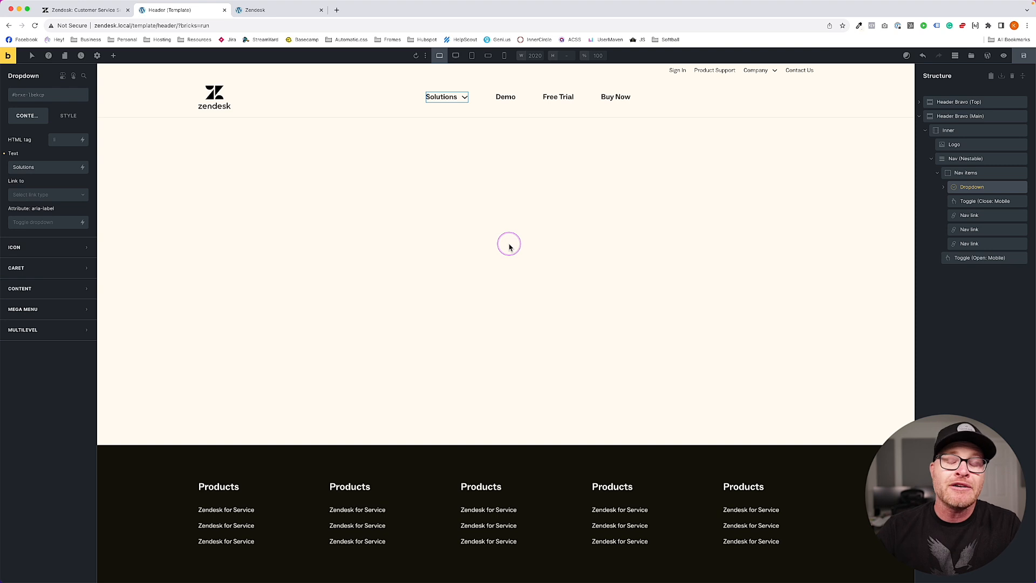
- Delete both nav links inside the Content element of the Solutions dropdown
{"action": "left_click", "coordinate": [467, 105]}
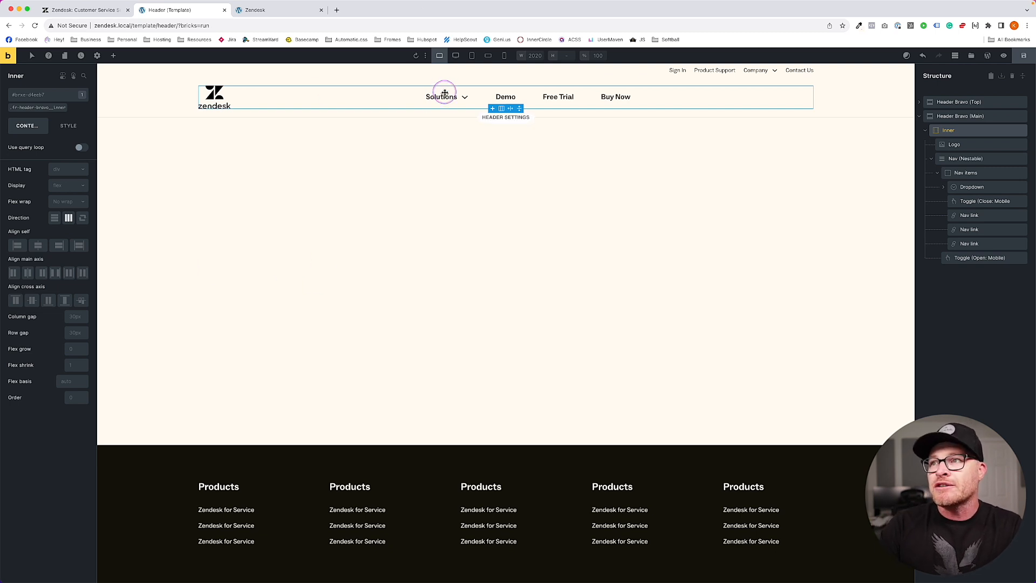
{"action": "left_click", "coordinate": [445, 97]}
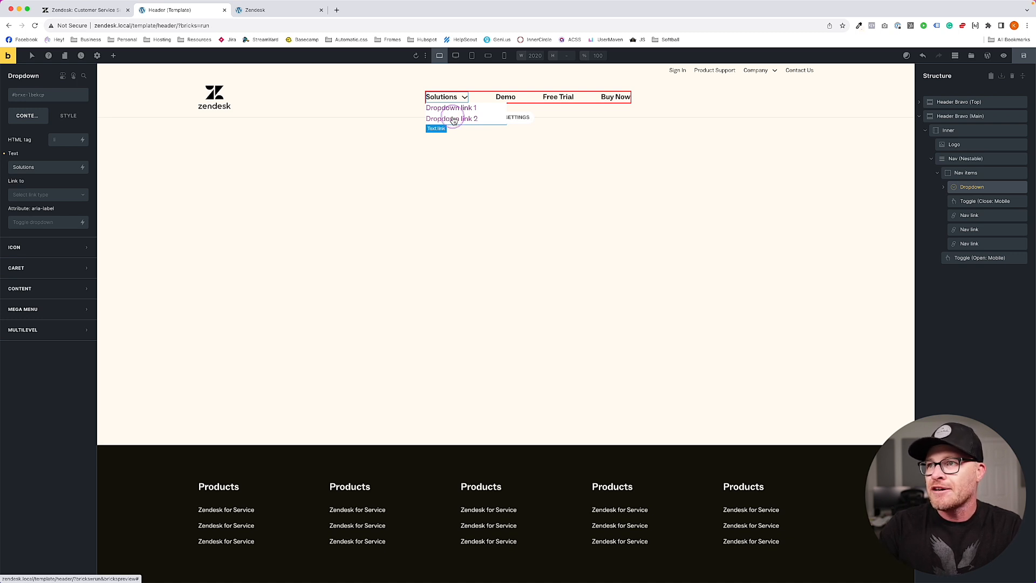
{"action": "left_click", "coordinate": [944, 187]}
{"action": "left_click", "coordinate": [956, 203]}
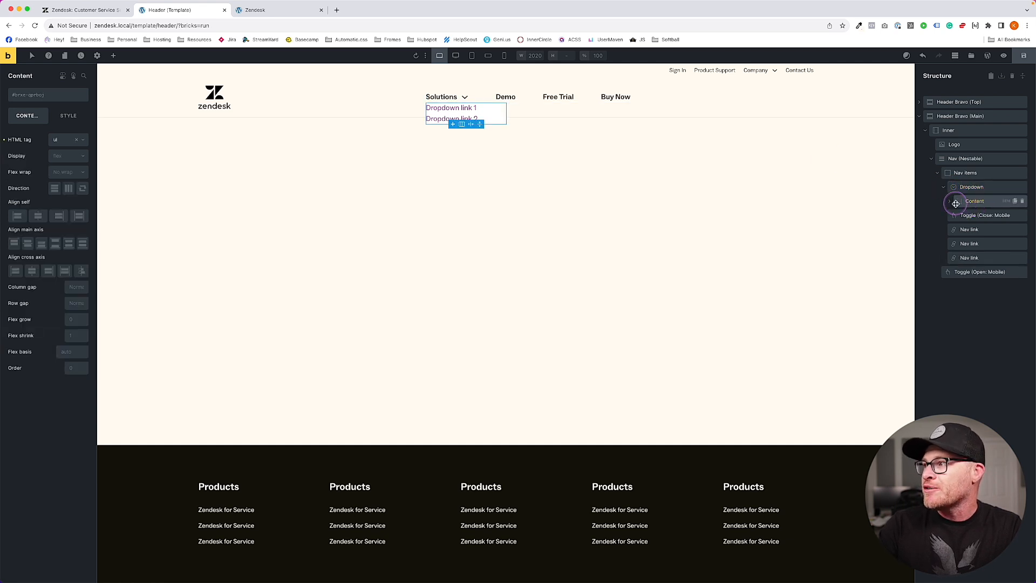
{"action": "left_click", "coordinate": [950, 201]}
{"action": "left_click", "coordinate": [982, 229]}
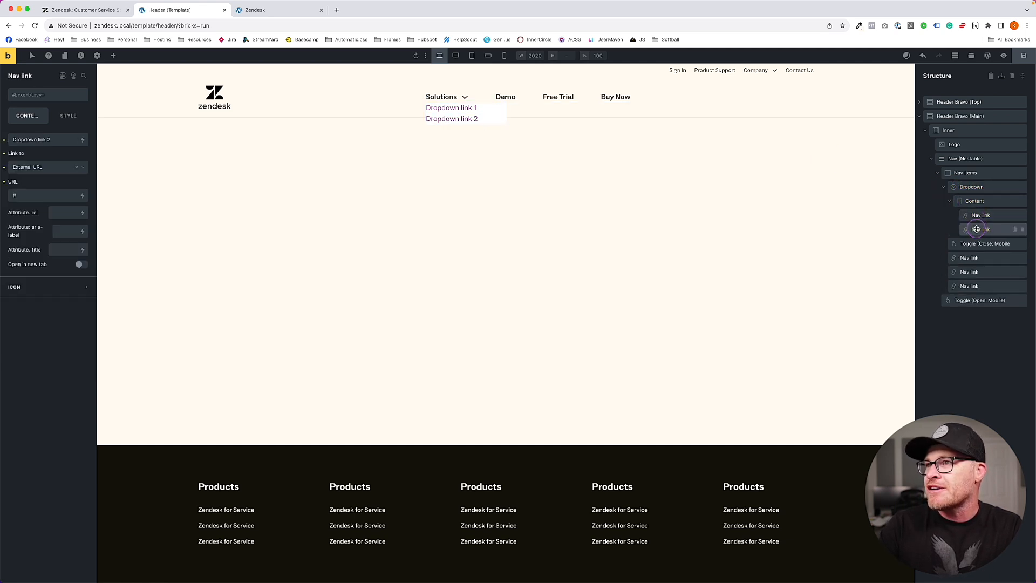
{"action": "left_click", "coordinate": [1022, 215]}
{"action": "left_click", "coordinate": [1022, 215]}
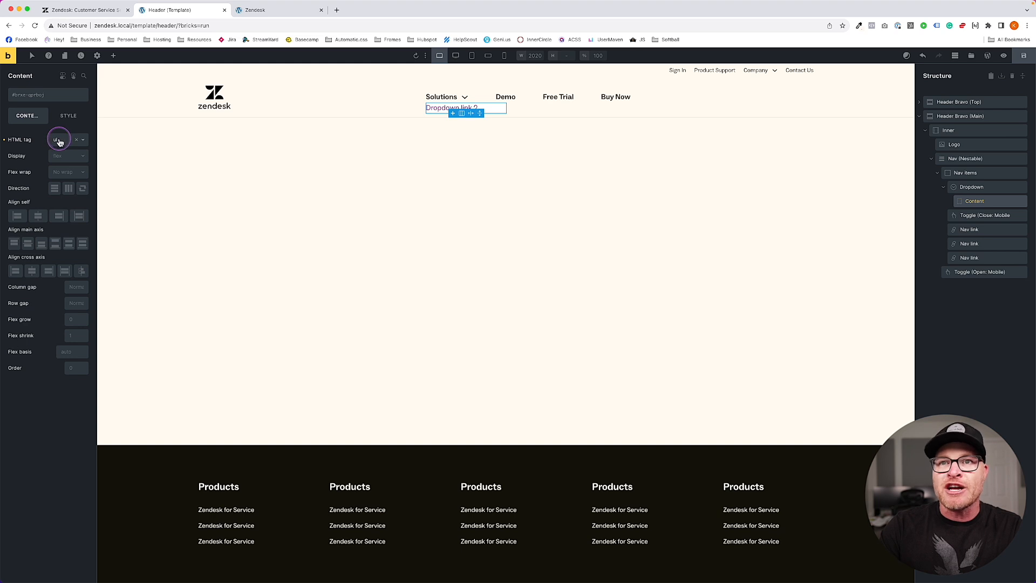
- Add a Block inside the dropdown's Content element and rename it "List Item"
{"action": "left_click", "coordinate": [113, 56]}
{"action": "type", "text": "block"}
{"action": "key", "text": "Return"}
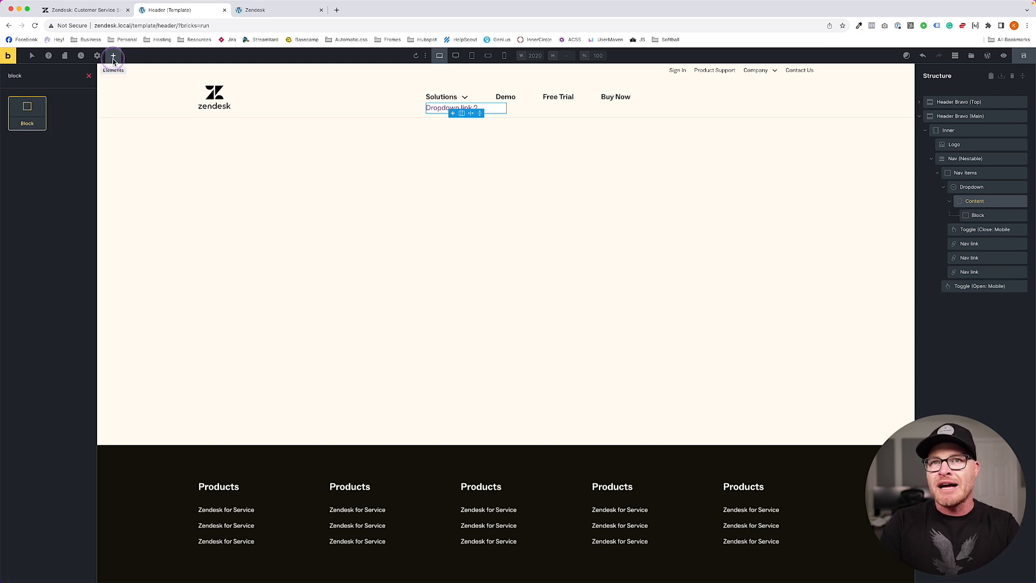
{"action": "left_click", "coordinate": [986, 216]}
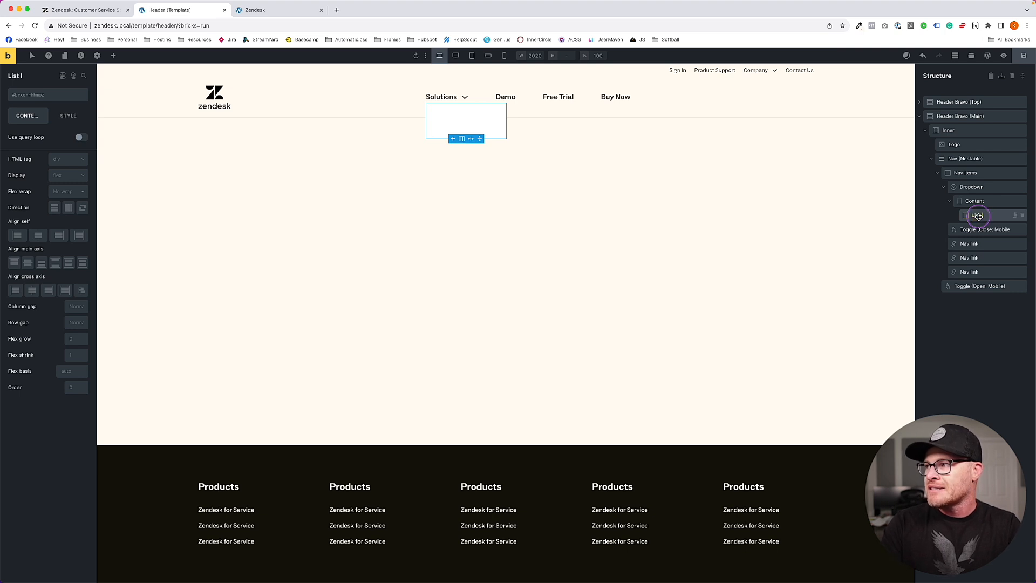
- Create the class main-menu__dropdown on the Solutions Dropdown element
{"action": "left_click", "coordinate": [987, 200]}
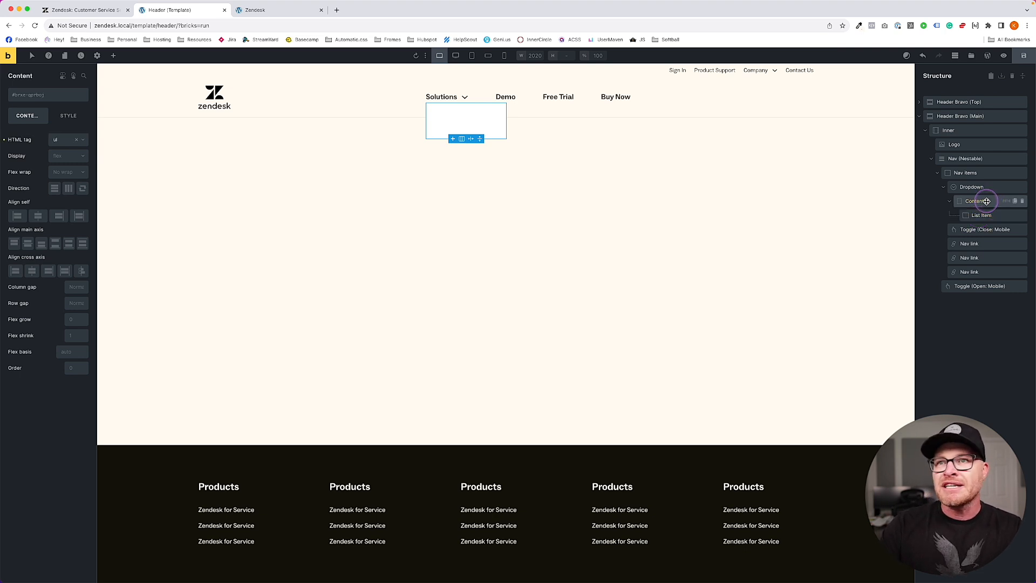
{"action": "left_click", "coordinate": [972, 187]}
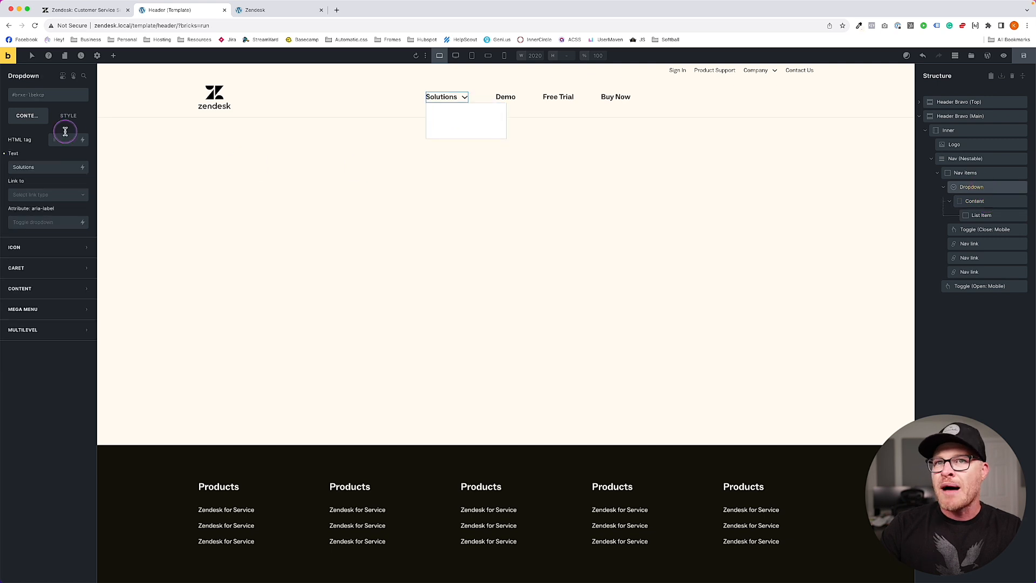
{"action": "left_click", "coordinate": [45, 96]}
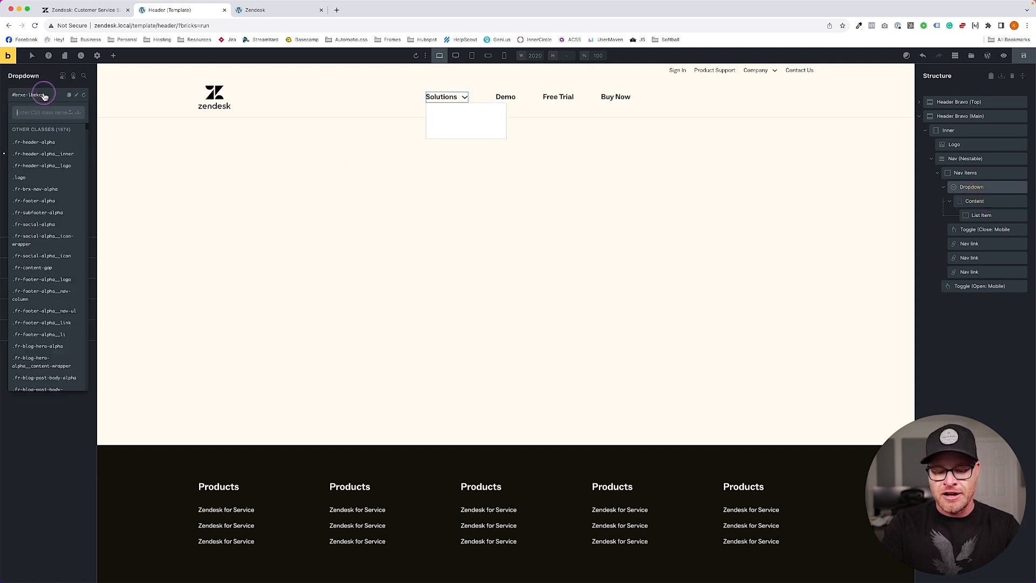
{"action": "type", "text": "main-menu__dropdown"}
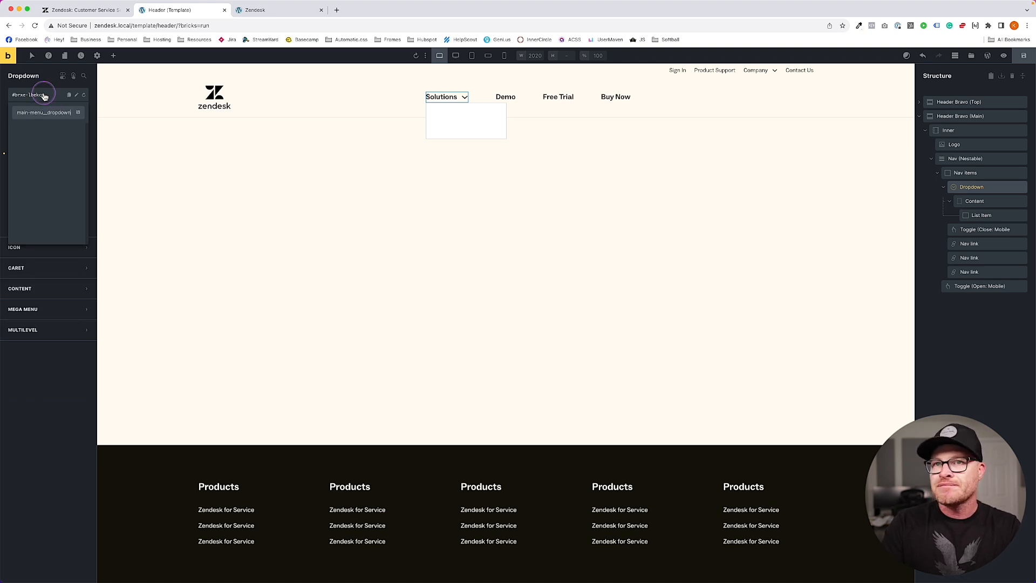
{"action": "key", "text": "Return"}
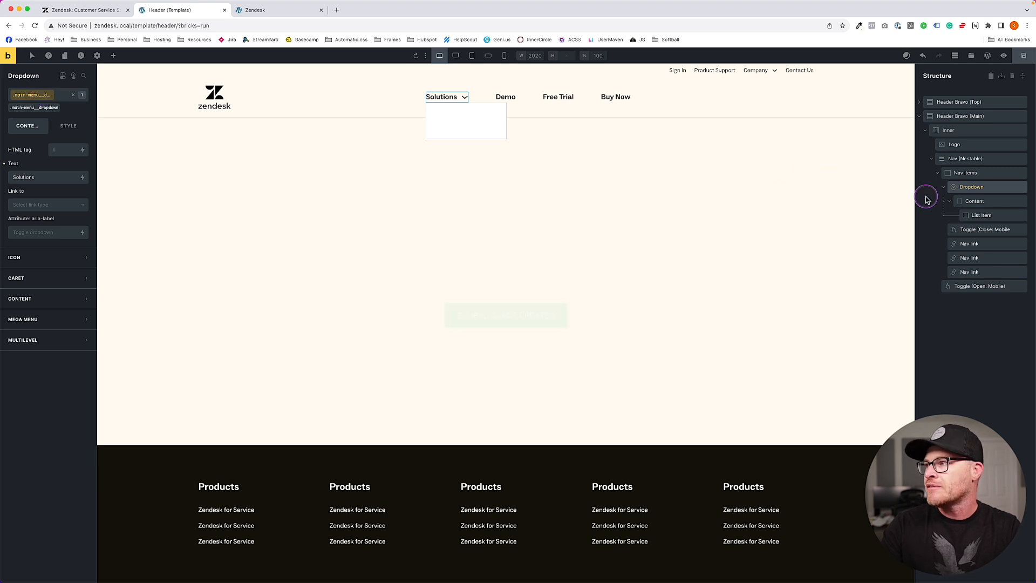
- Create the class main-menu__dropdown-list on the dropdown's Content element
{"action": "left_click", "coordinate": [974, 201]}
{"action": "left_click", "coordinate": [43, 95]}
{"action": "type", "text": "main-menu__dropdown-"}
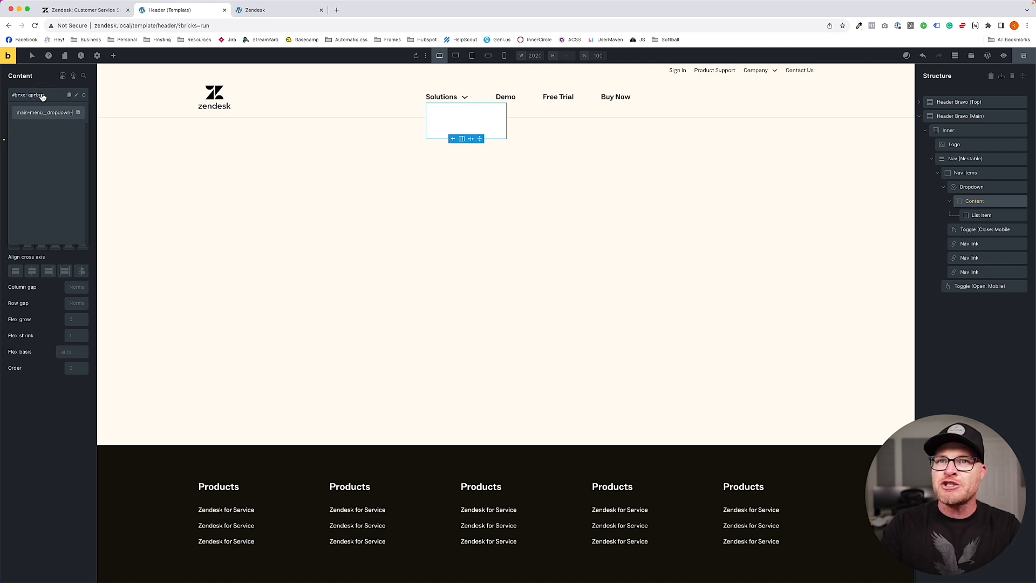
{"action": "key", "text": "Return"}
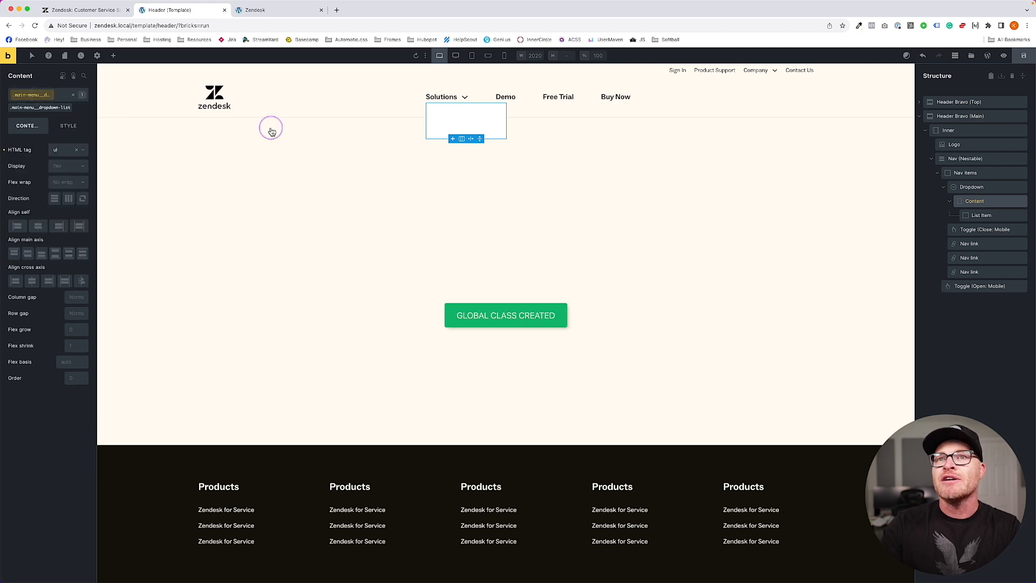
- Create the class main-menu__dropdown-list-item on the List Item block
{"action": "left_click", "coordinate": [981, 215]}
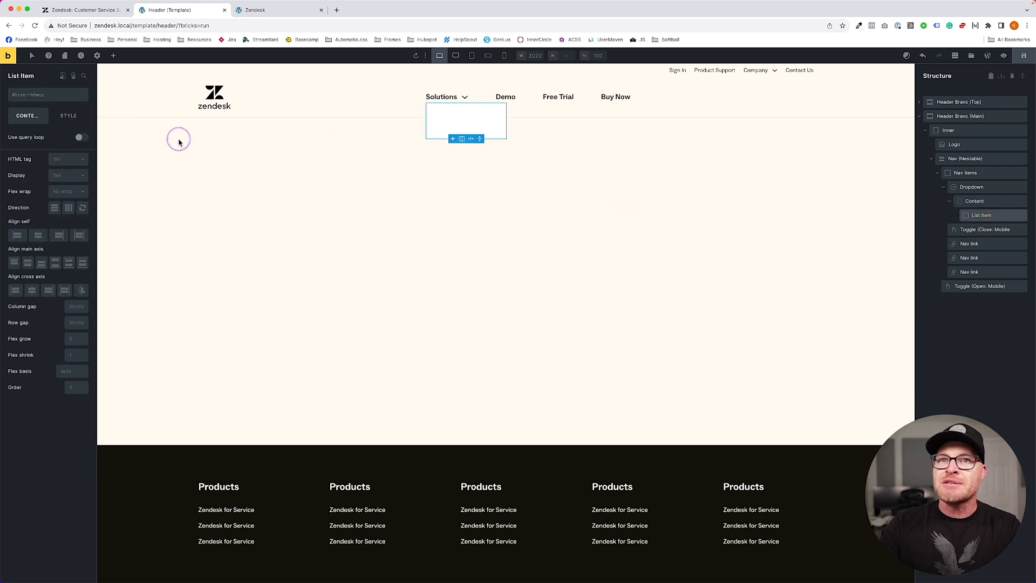
{"action": "left_click", "coordinate": [38, 98]}
{"action": "type", "text": "main-men"}
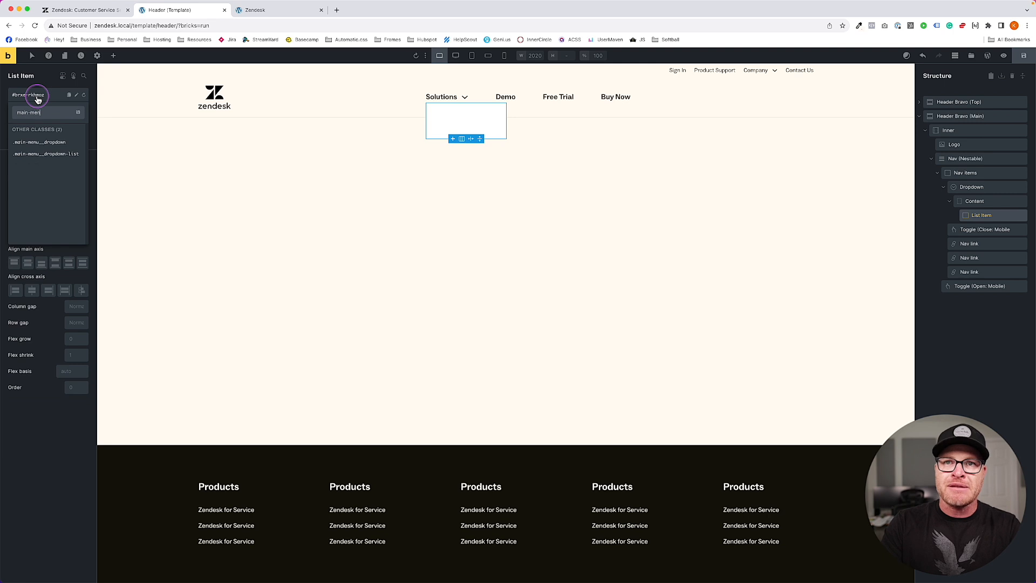
{"action": "type", "text": "u__dropdown-list-item"}
{"action": "key", "text": "Return"}
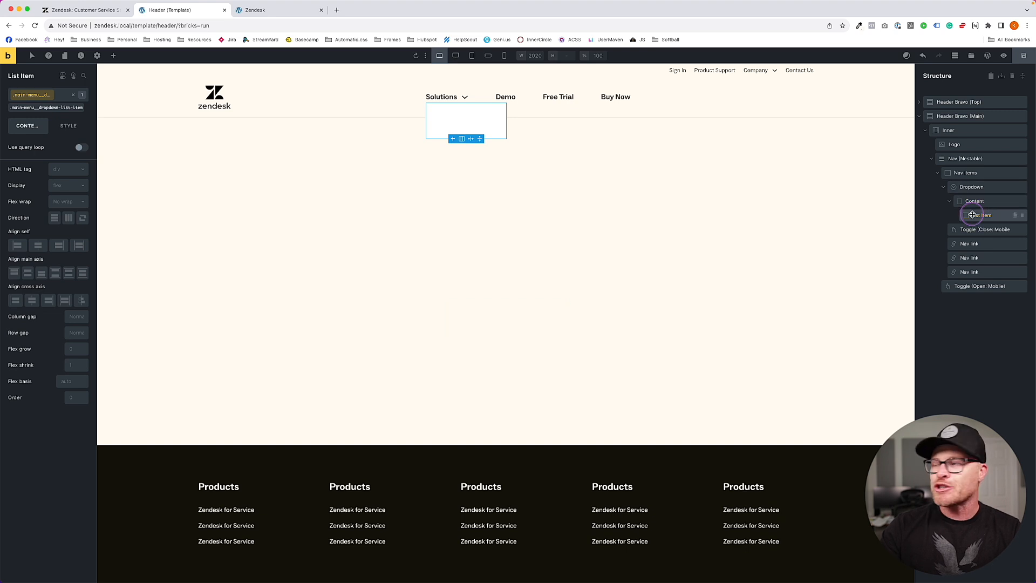
- Add two Basic Text elements inside the List Item block
{"action": "left_click", "coordinate": [115, 57]}
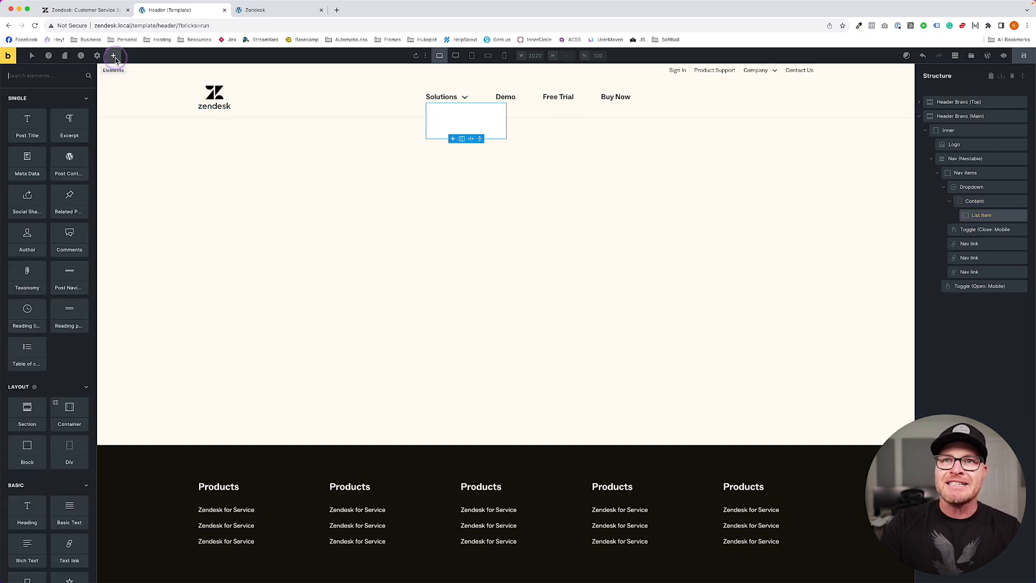
{"action": "type", "text": "text"}
{"action": "key", "text": "Return"}
{"action": "key", "text": "Return"}
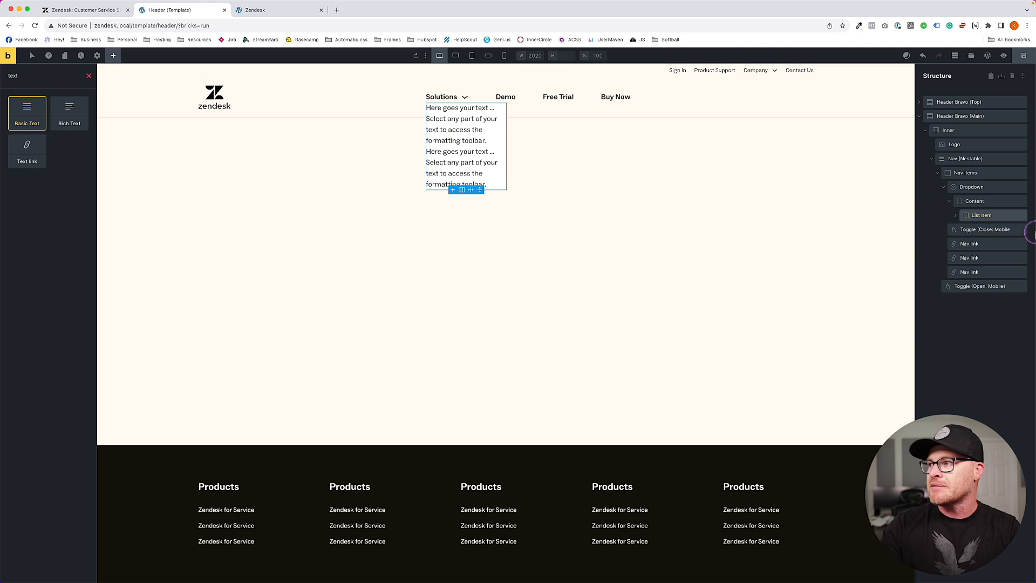
- Set the List Item's first Basic Text to "Link Name" and its second to "Description"
{"action": "triple_click", "coordinate": [458, 125]}
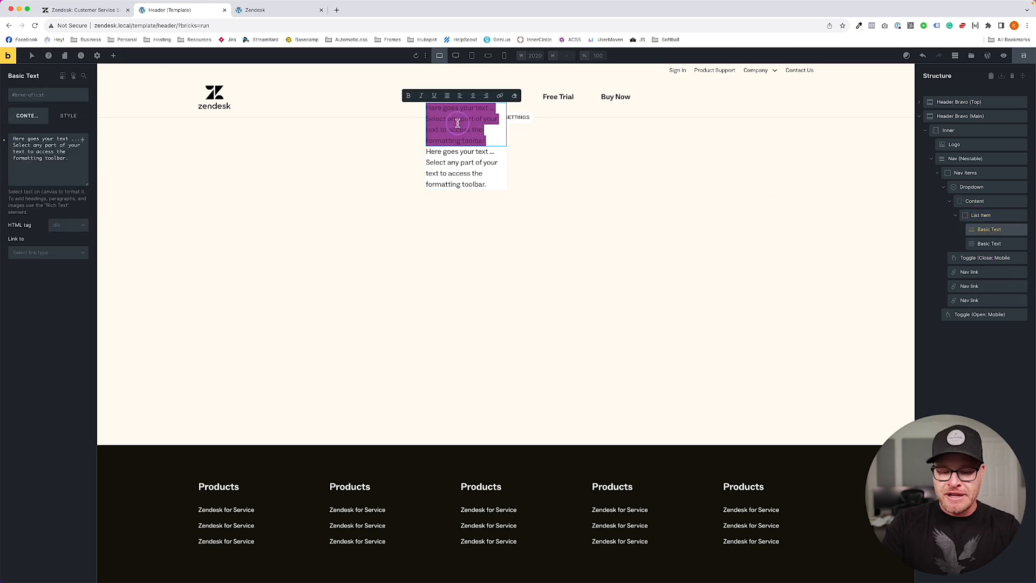
{"action": "type", "text": "Link Name"}
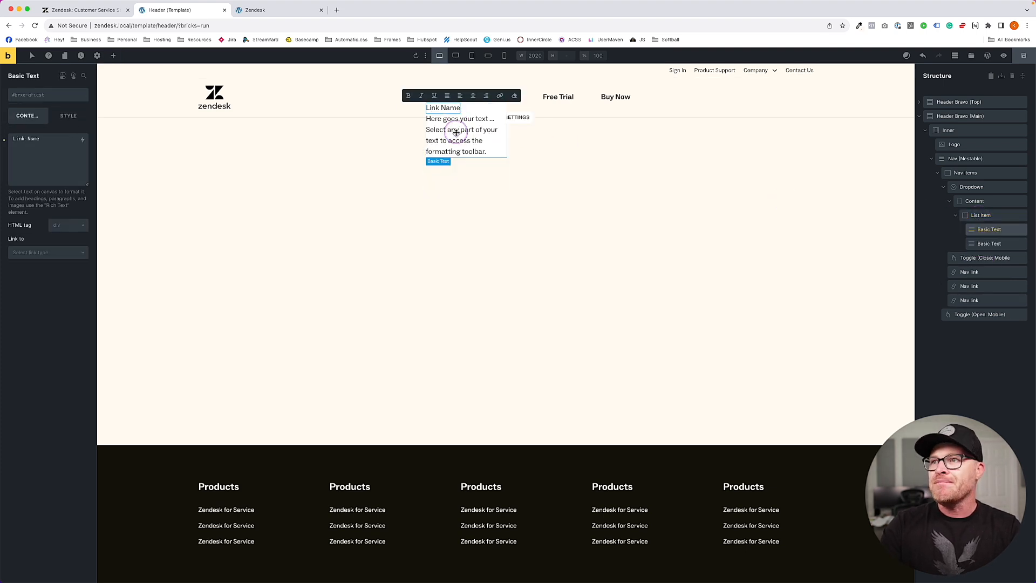
{"action": "triple_click", "coordinate": [456, 132]}
{"action": "type", "text": "Description<br>"}
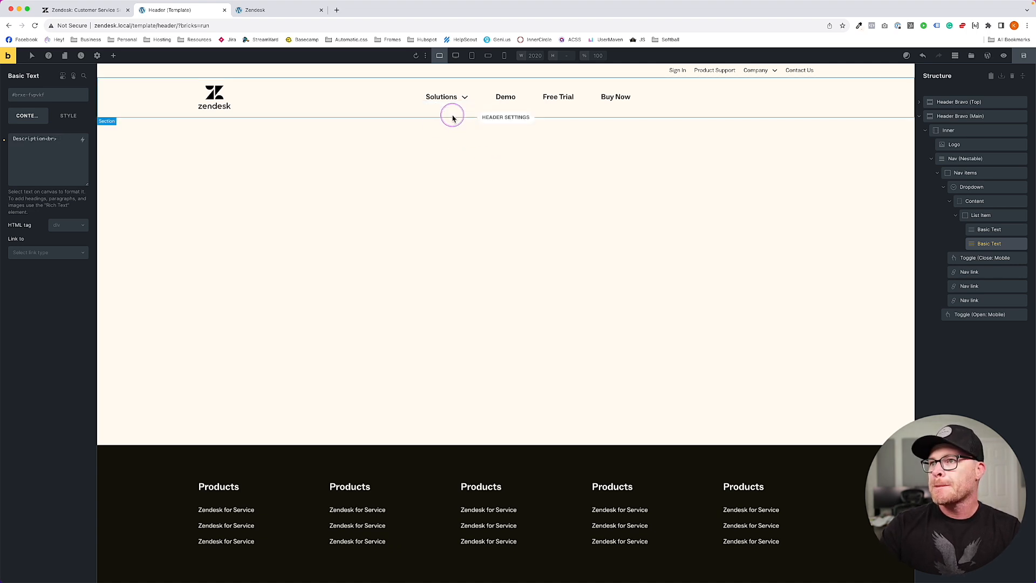
{"action": "left_click", "coordinate": [448, 101]}
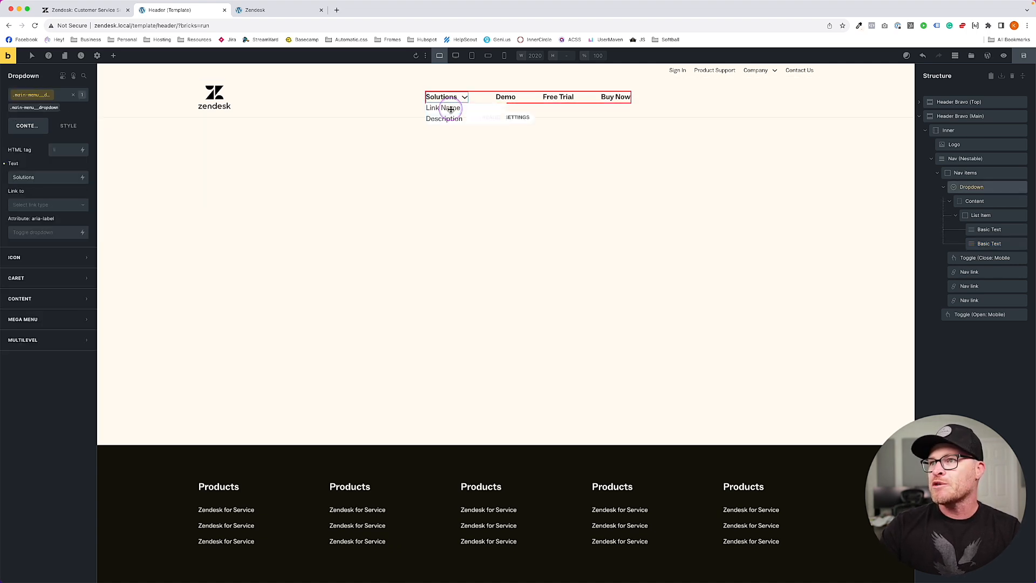
{"action": "left_click", "coordinate": [448, 108]}
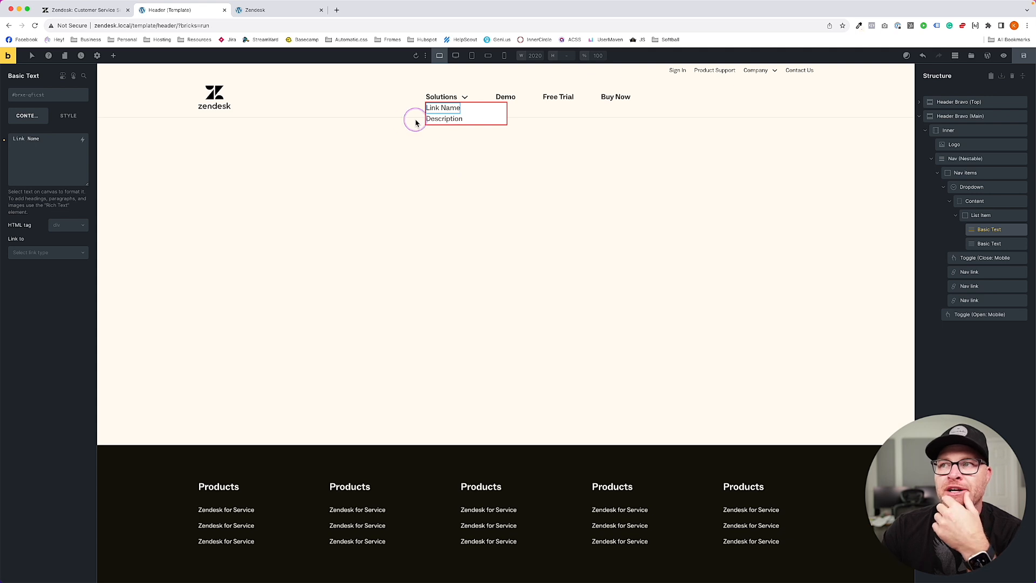
{"action": "left_click", "coordinate": [443, 119]}
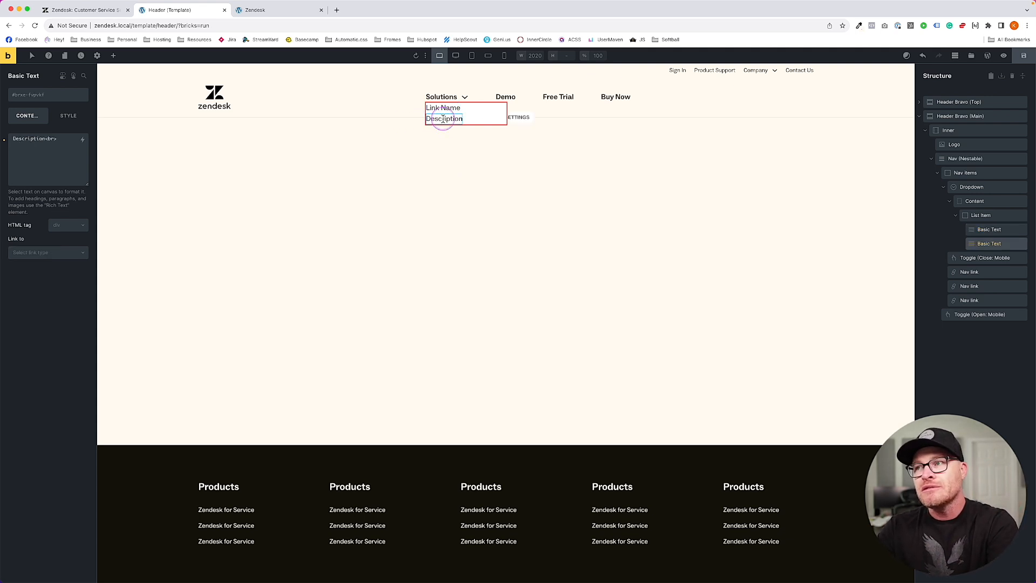
{"action": "left_click", "coordinate": [447, 133]}
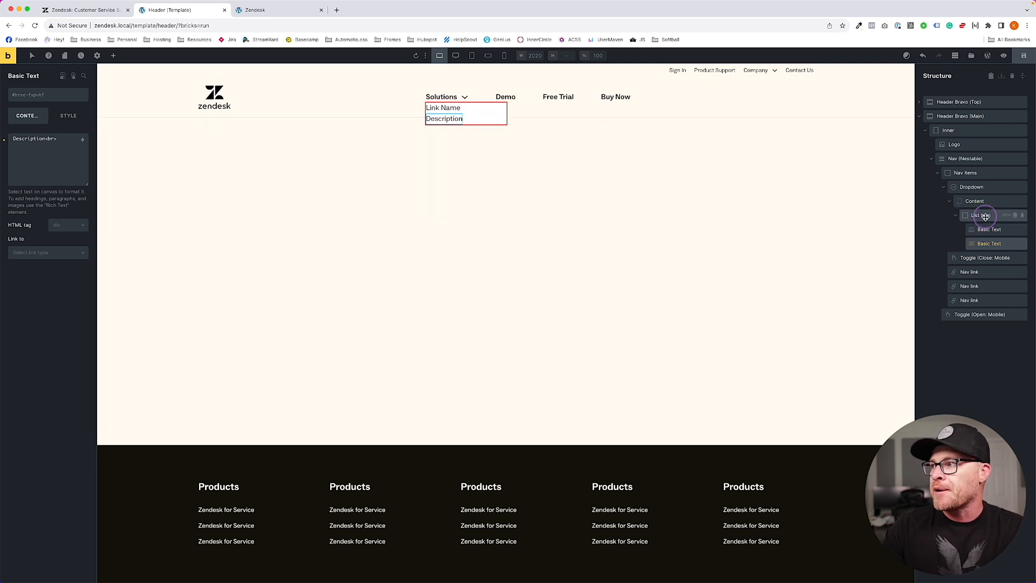
- Create the class main-menu__dropdown-item-label on the List Item's first Basic Text
{"action": "left_click", "coordinate": [981, 215]}
{"action": "left_click", "coordinate": [988, 229]}
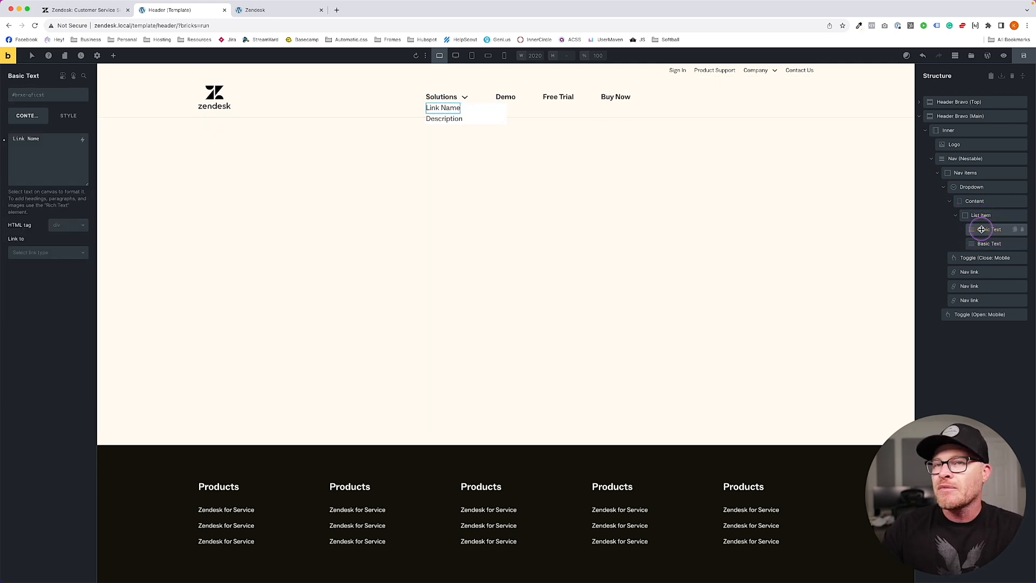
{"action": "left_click", "coordinate": [40, 98]}
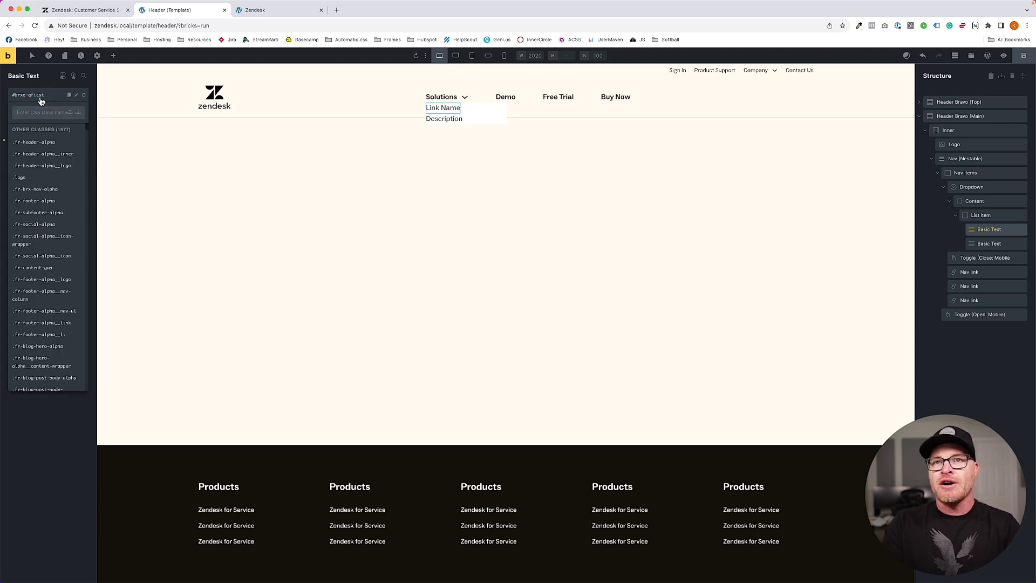
{"action": "type", "text": "main-menu__dro"}
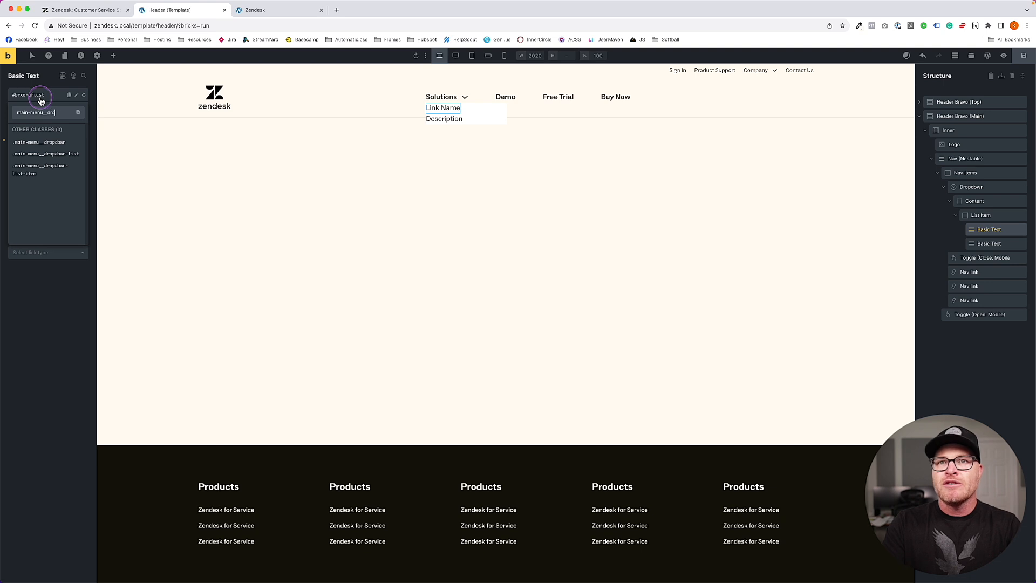
{"action": "type", "text": "pdown-list-item-labe"}
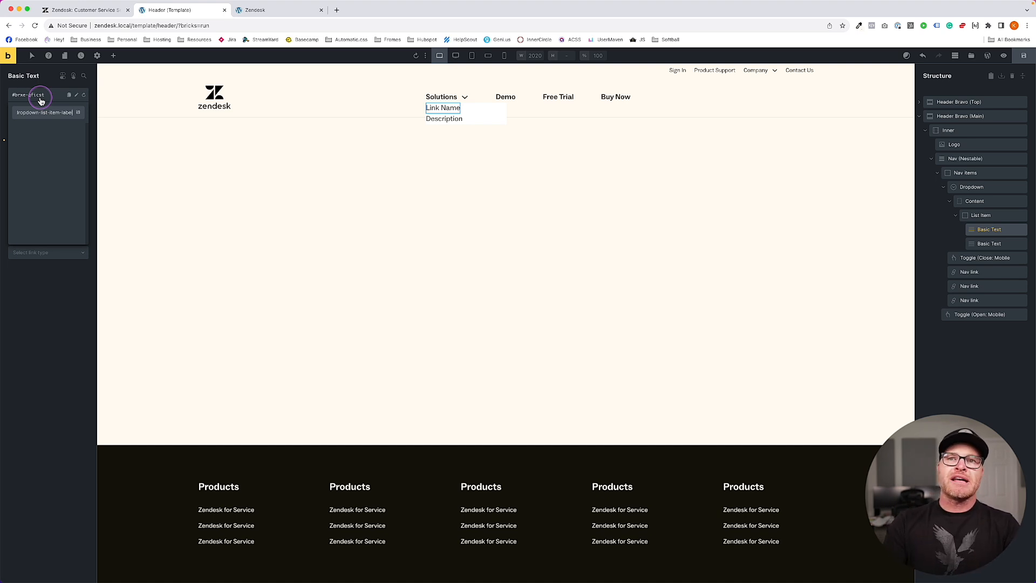
{"action": "key", "text": "BackSpace"}
{"action": "key", "text": "BackSpace"}
{"action": "key", "text": "BackSpace"}
{"action": "key", "text": "BackSpace"}
{"action": "key", "text": "BackSpace"}
{"action": "key", "text": "BackSpace"}
{"action": "key", "text": "BackSpace"}
{"action": "key", "text": "BackSpace"}
{"action": "key", "text": "BackSpace"}
{"action": "key", "text": "BackSpace"}
{"action": "key", "text": "BackSpace"}
{"action": "key", "text": "BackSpace"}
{"action": "key", "text": "BackSpace"}
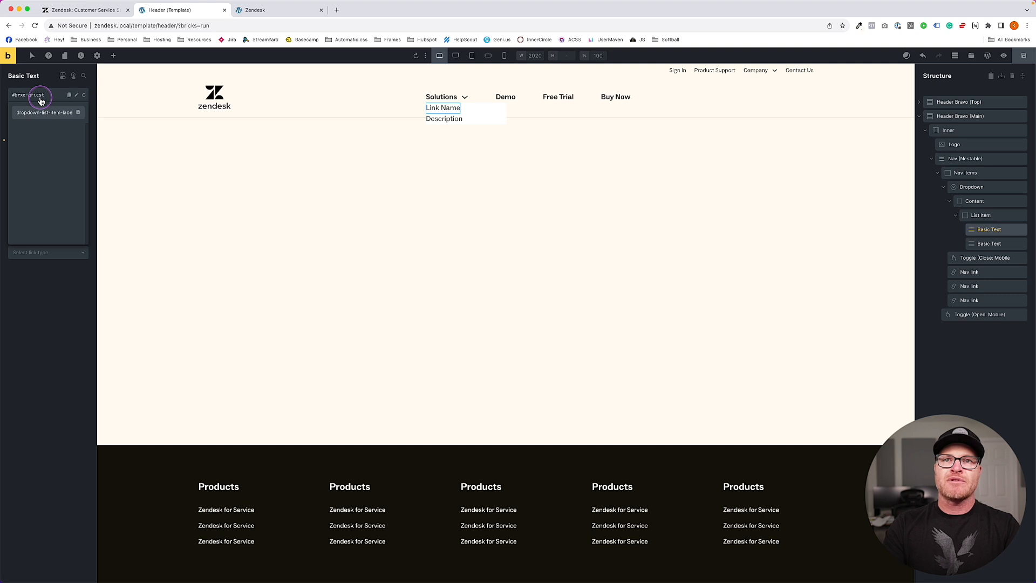
{"action": "key", "text": "BackSpace"}
{"action": "key", "text": "BackSpace"}
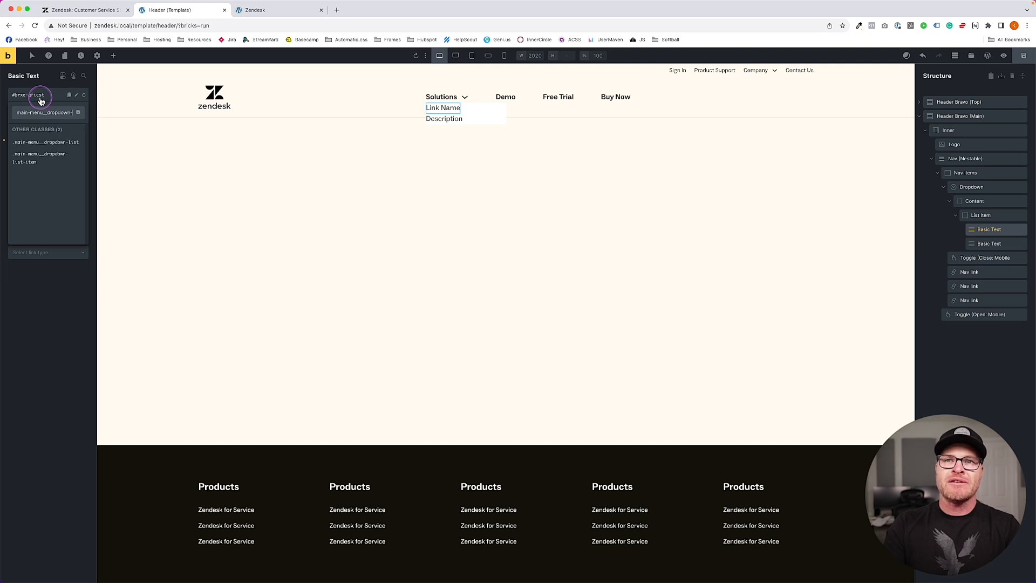
{"action": "type", "text": "item-label"}
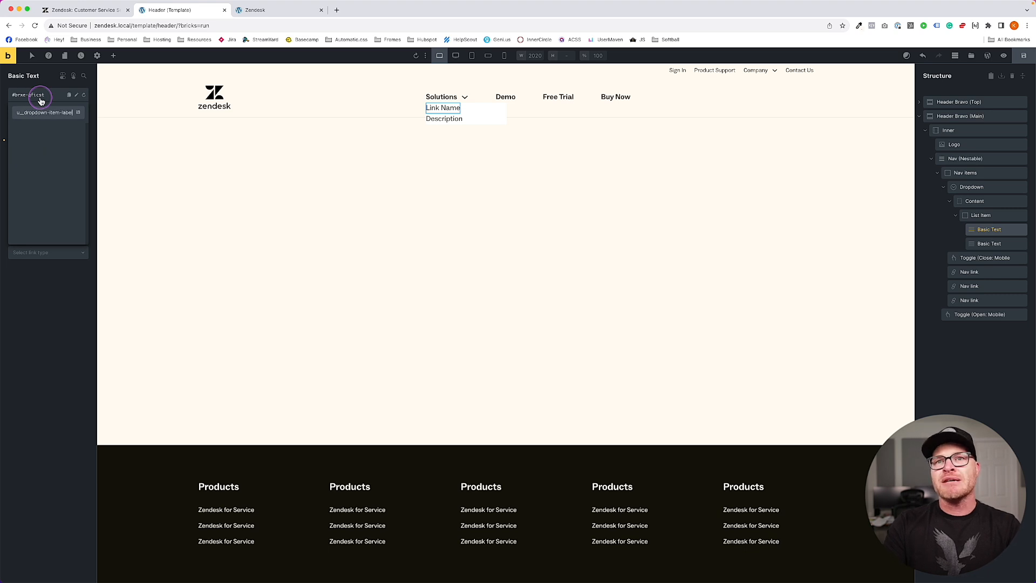
{"action": "key", "text": "Return"}
- Rename the List Item block's class to main-menu__dropdown-item
{"action": "left_click", "coordinate": [982, 216]}
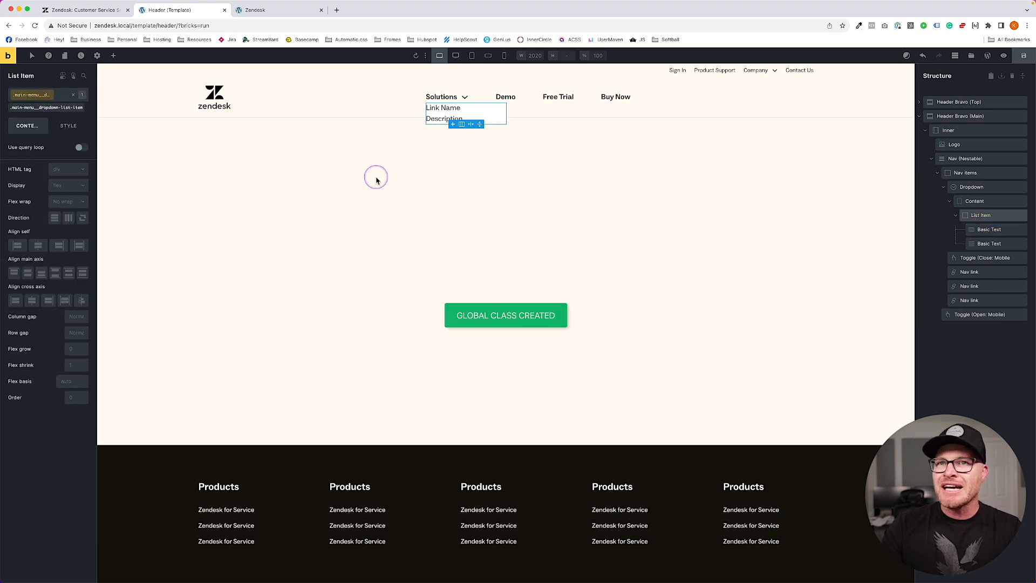
{"action": "left_click", "coordinate": [66, 96]}
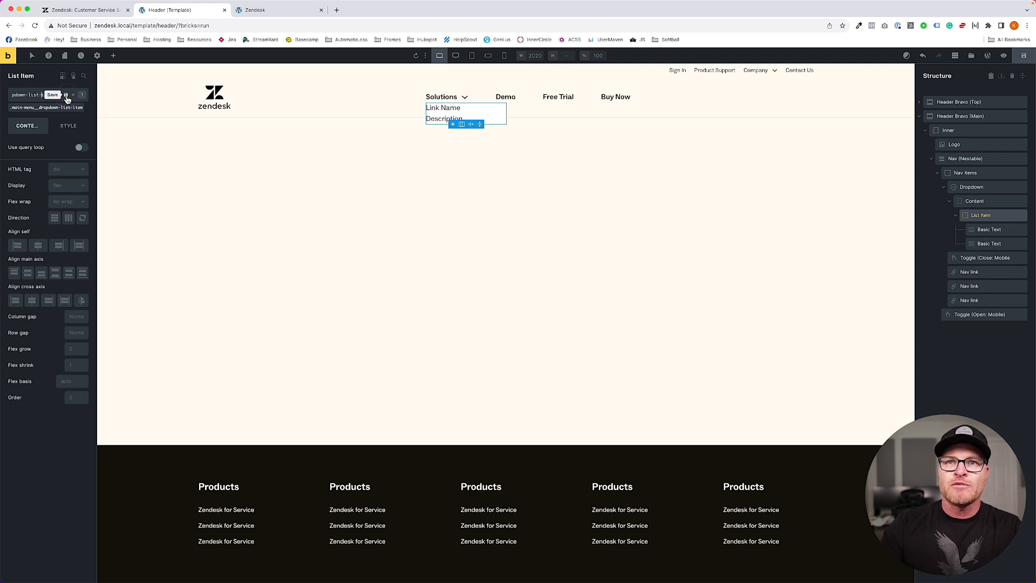
{"action": "left_click", "coordinate": [66, 96]}
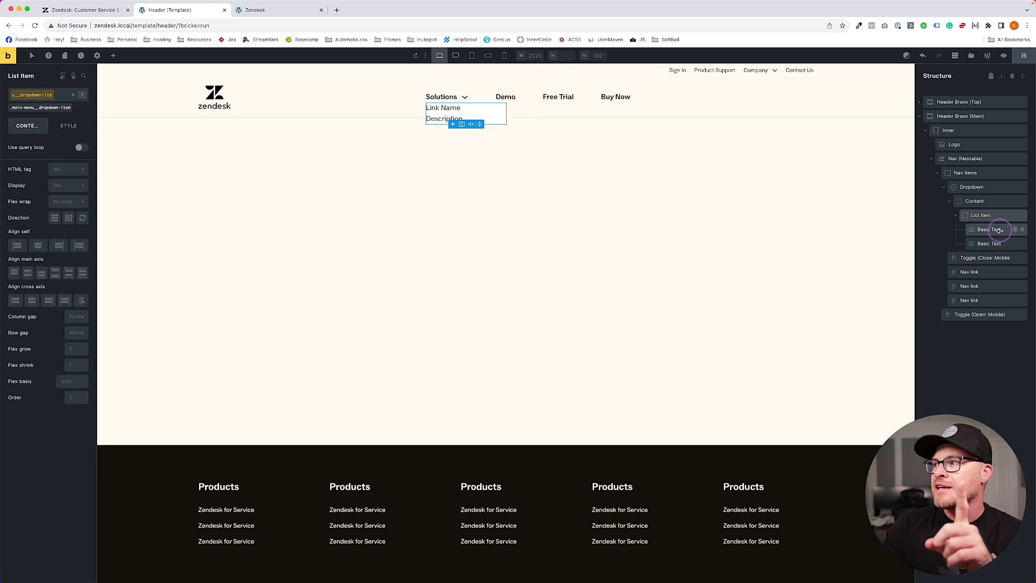
{"action": "left_click", "coordinate": [997, 230]}
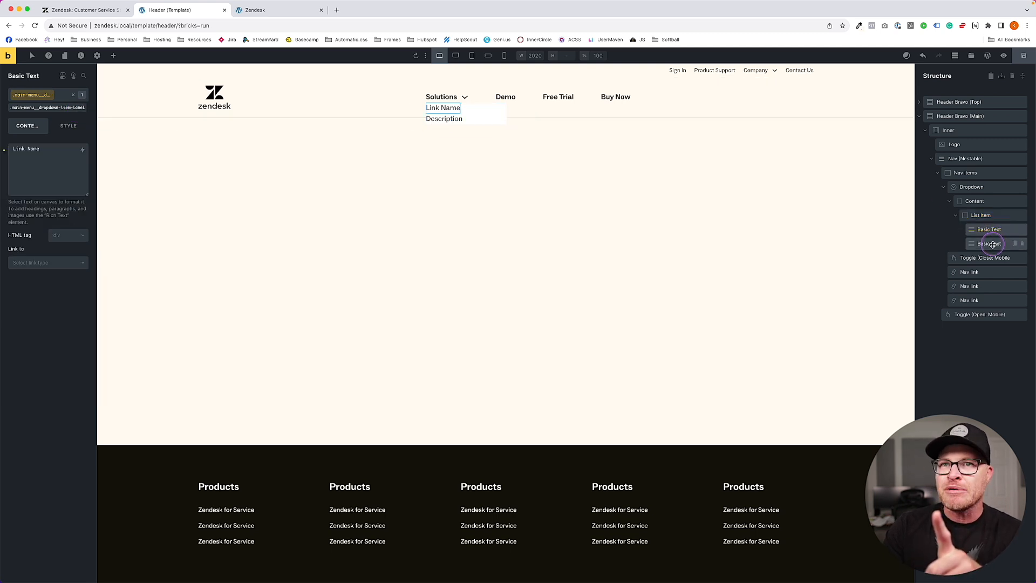
- Create the class main-menu__dropdown-item-description on the List Item's second Basic Text
{"action": "left_click", "coordinate": [992, 244]}
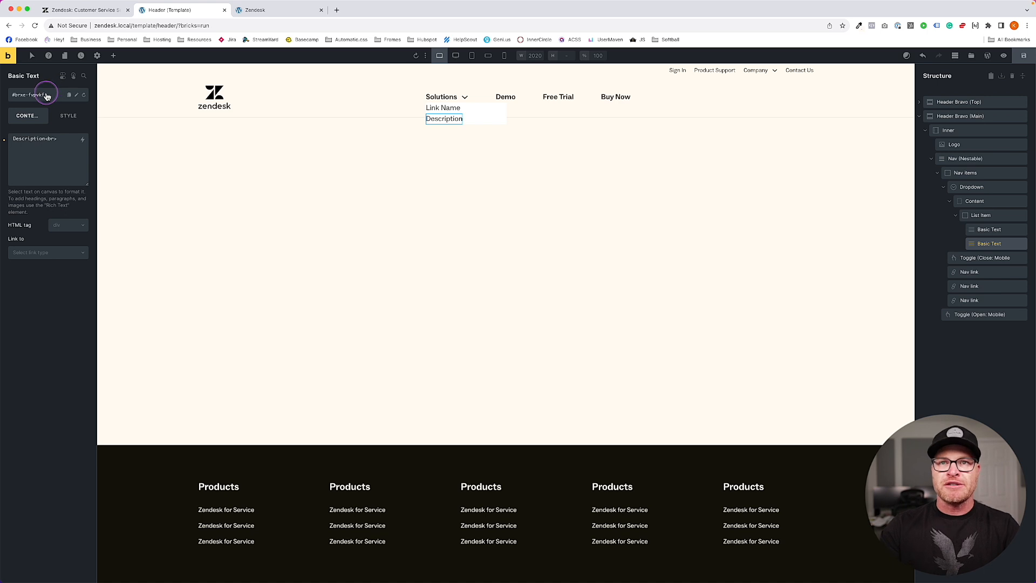
{"action": "left_click", "coordinate": [47, 96]}
{"action": "type", "text": "main-menu__dropd"}
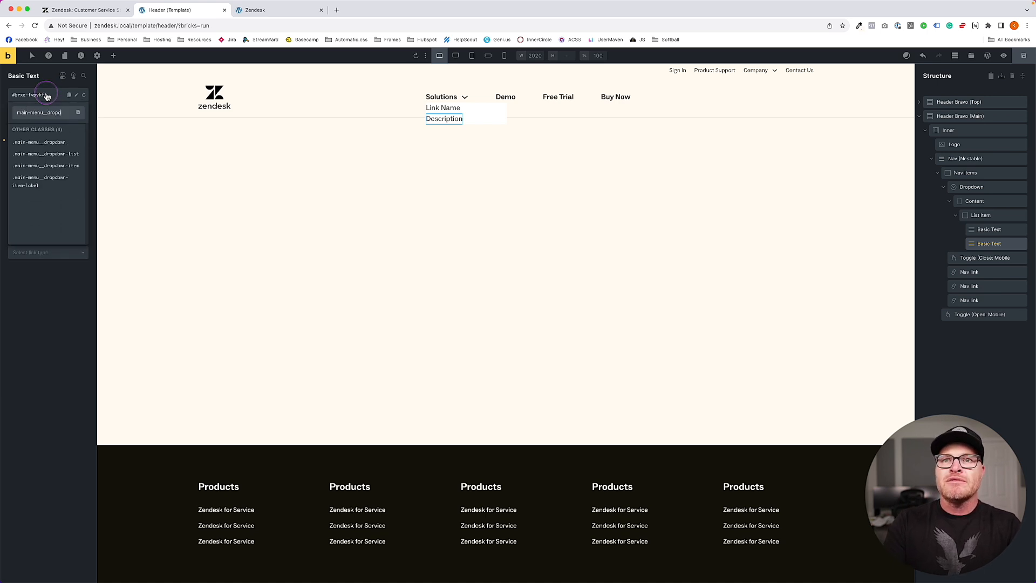
{"action": "type", "text": "own-item-description"}
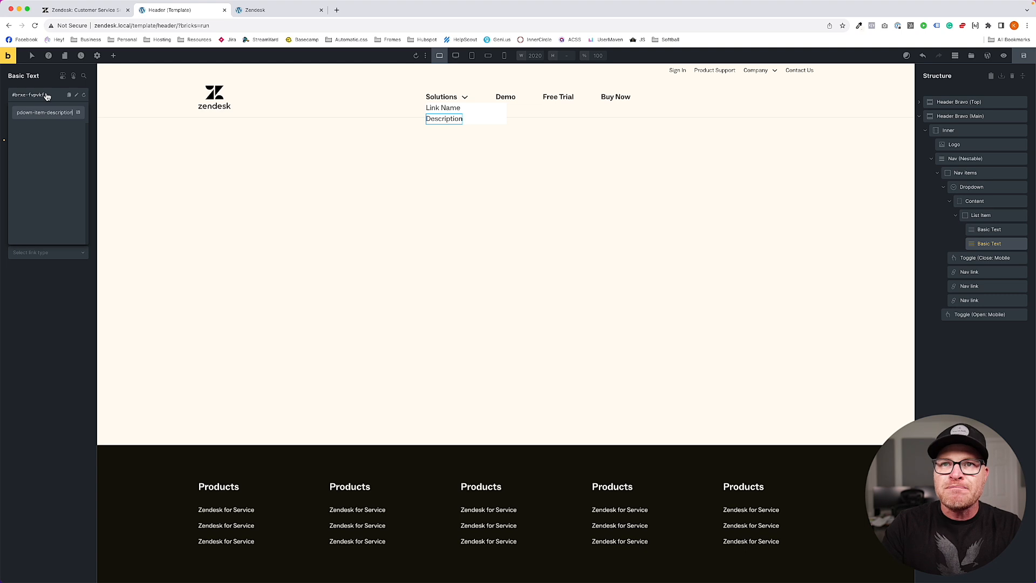
{"action": "key", "text": "Return"}
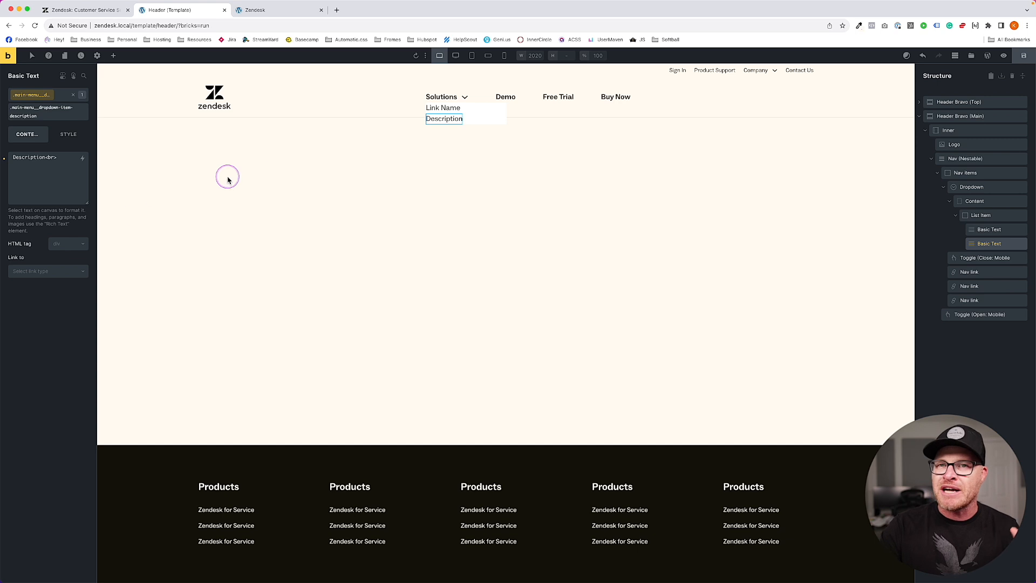
- Set the HTML tag of both Basic Text elements in the List Item to span
{"action": "left_click", "coordinate": [64, 246]}
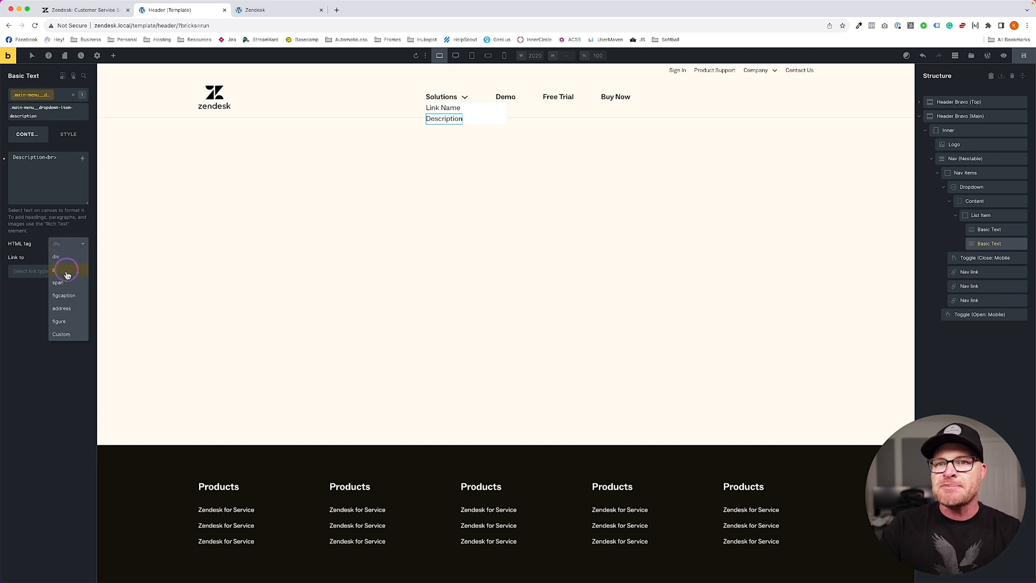
{"action": "left_click", "coordinate": [63, 271]}
{"action": "left_click", "coordinate": [984, 229]}
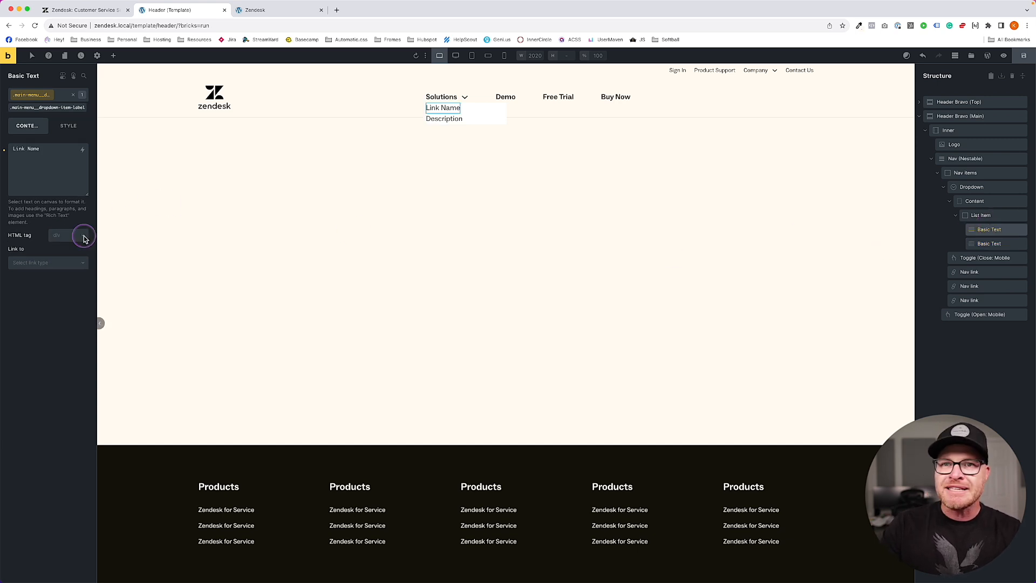
{"action": "left_click", "coordinate": [68, 235]}
{"action": "left_click", "coordinate": [71, 278]}
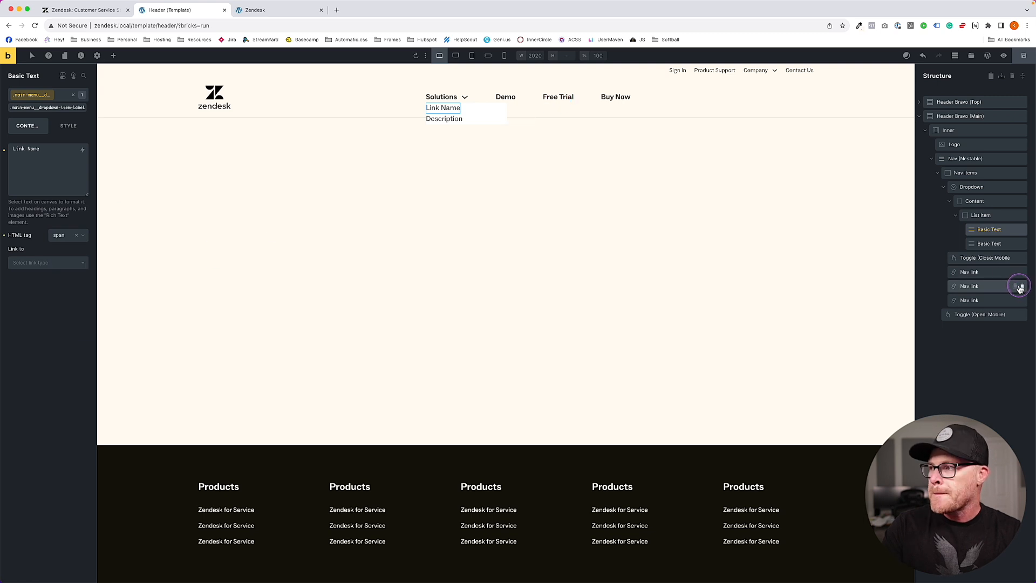
- Rename the List Item's two Basic Text elements in the structure as Label and Description
{"action": "type", "text": "Label"}
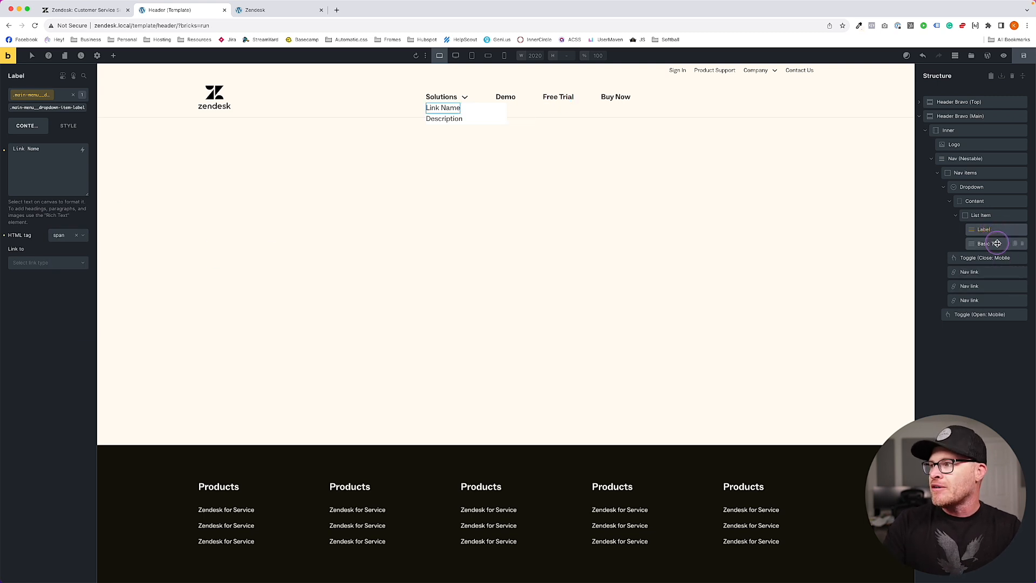
{"action": "double_click", "coordinate": [997, 243]}
{"action": "type", "text": "Description"}
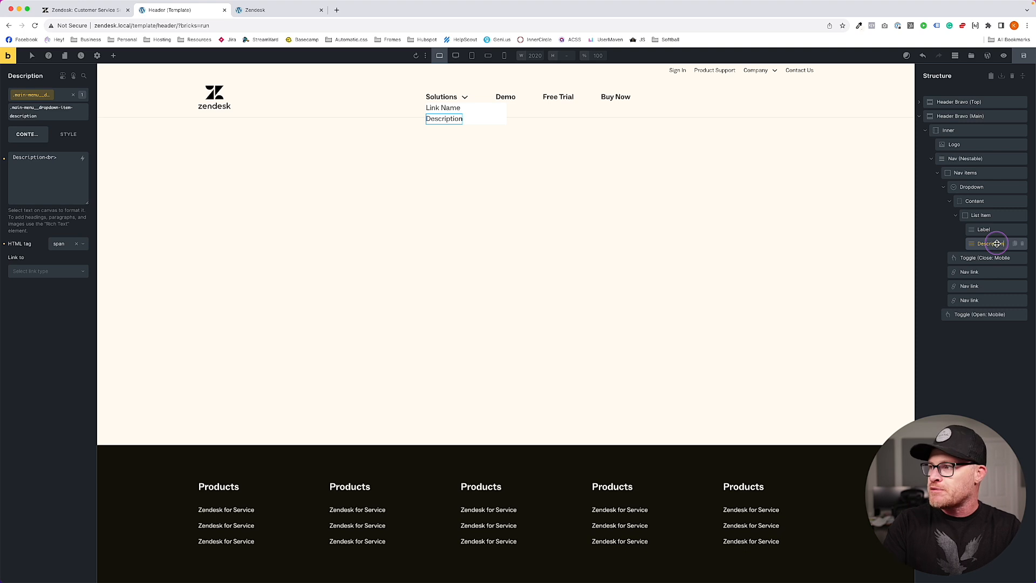
- Set the HTML tag of the List Item block to li
{"action": "left_click", "coordinate": [981, 215]}
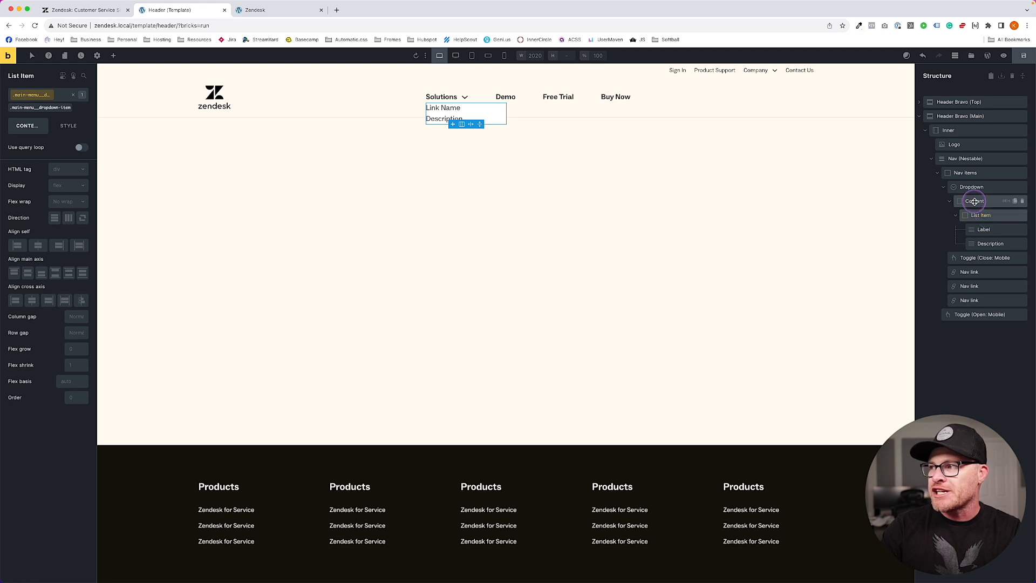
{"action": "left_click", "coordinate": [990, 231]}
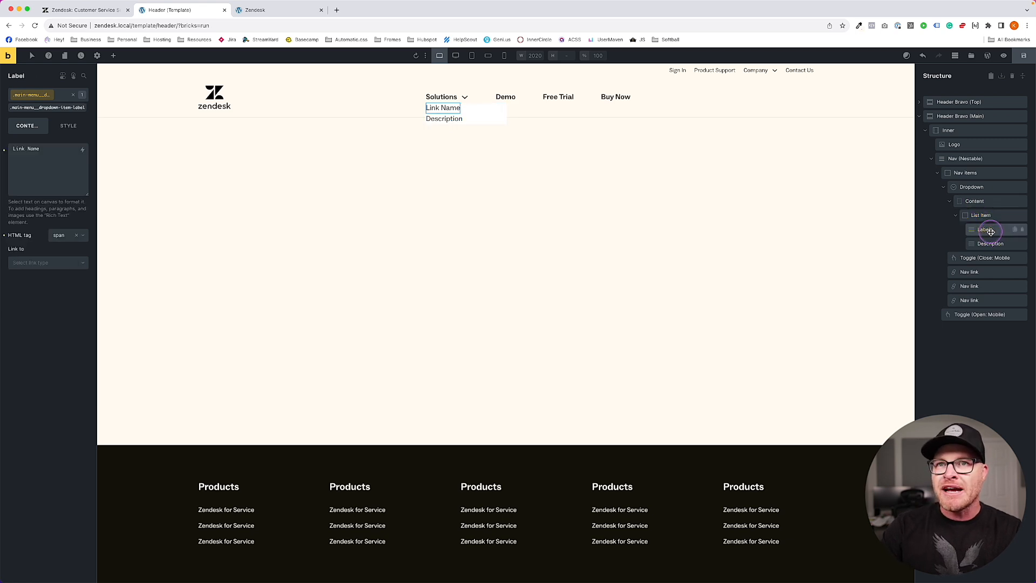
{"action": "left_click", "coordinate": [989, 244]}
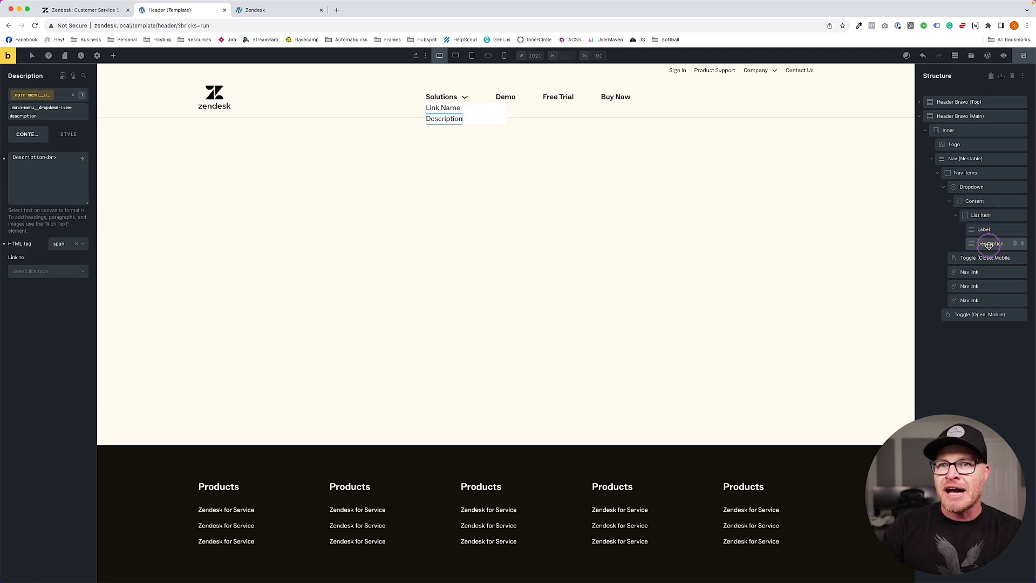
{"action": "left_click", "coordinate": [988, 230]}
{"action": "left_click", "coordinate": [980, 215]}
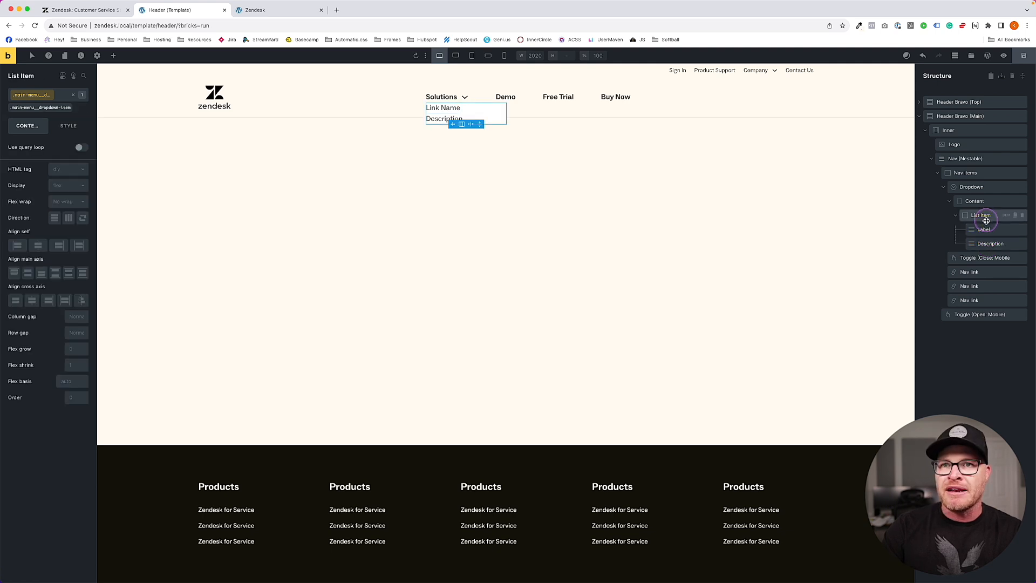
{"action": "left_click", "coordinate": [61, 170]}
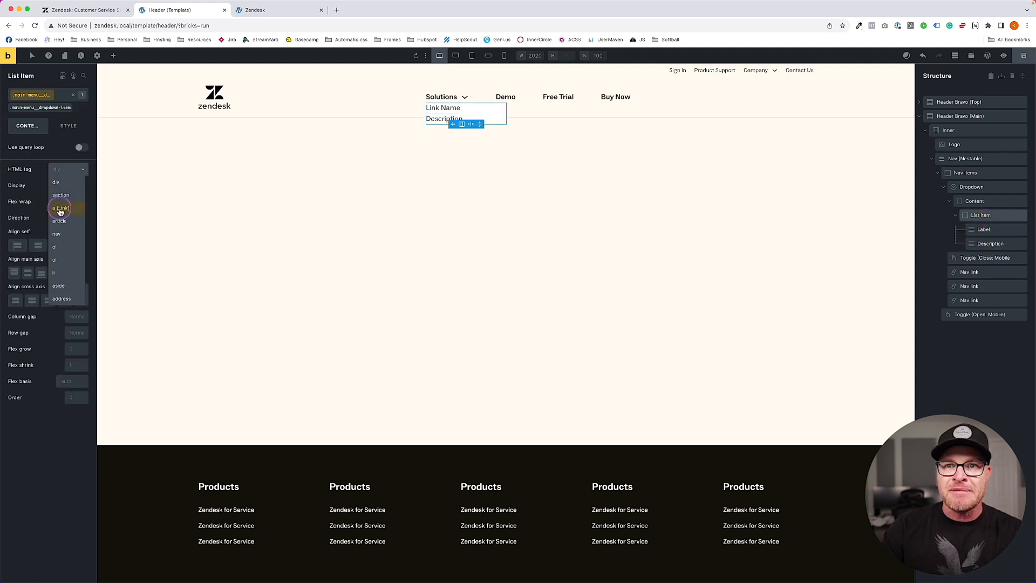
{"action": "left_click", "coordinate": [56, 273]}
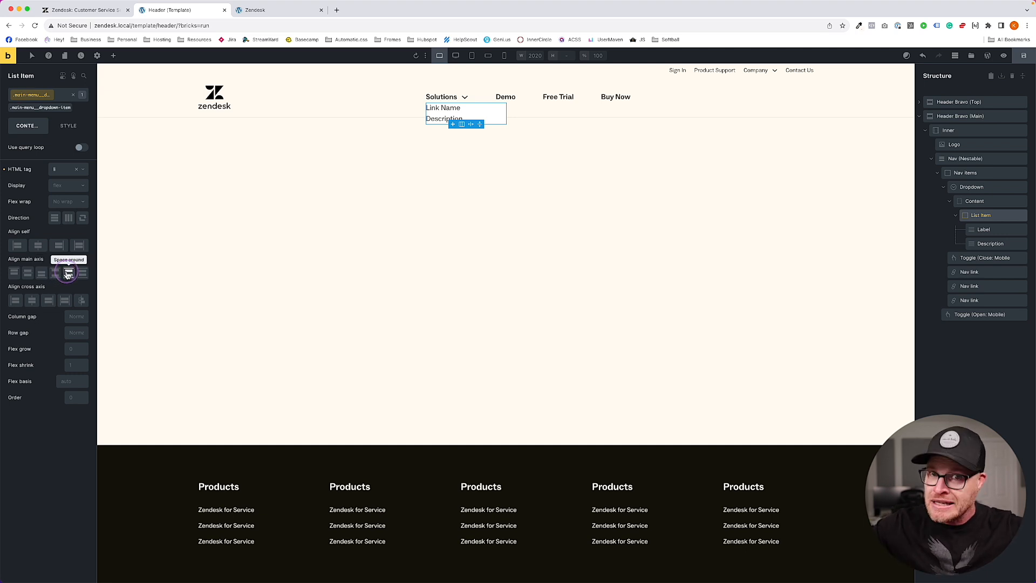
- Save the header template and check the Solutions dropdown on the local site's front end
{"action": "left_click", "coordinate": [986, 202]}
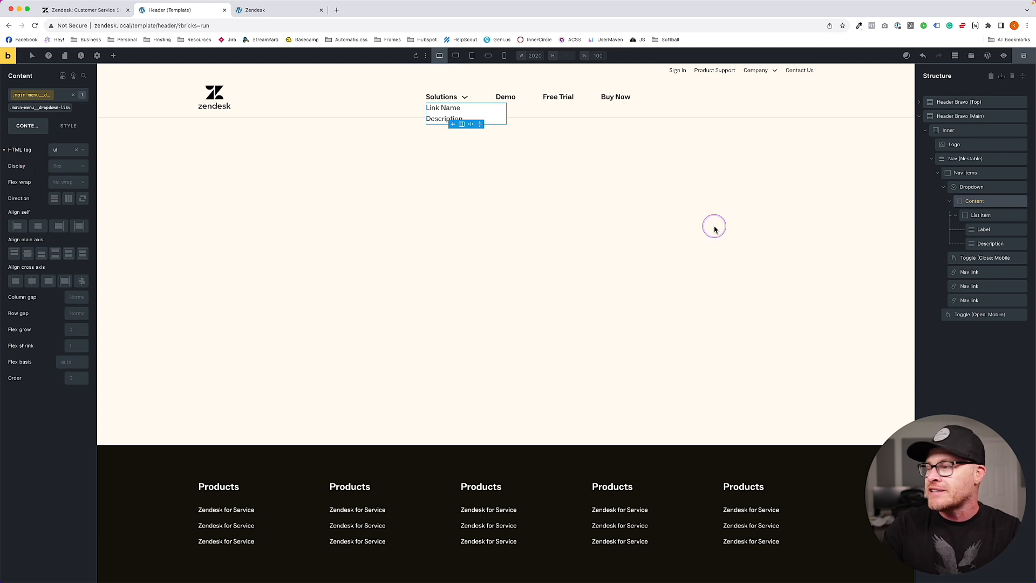
{"action": "left_click", "coordinate": [1024, 55]}
{"action": "left_click", "coordinate": [271, 10]}
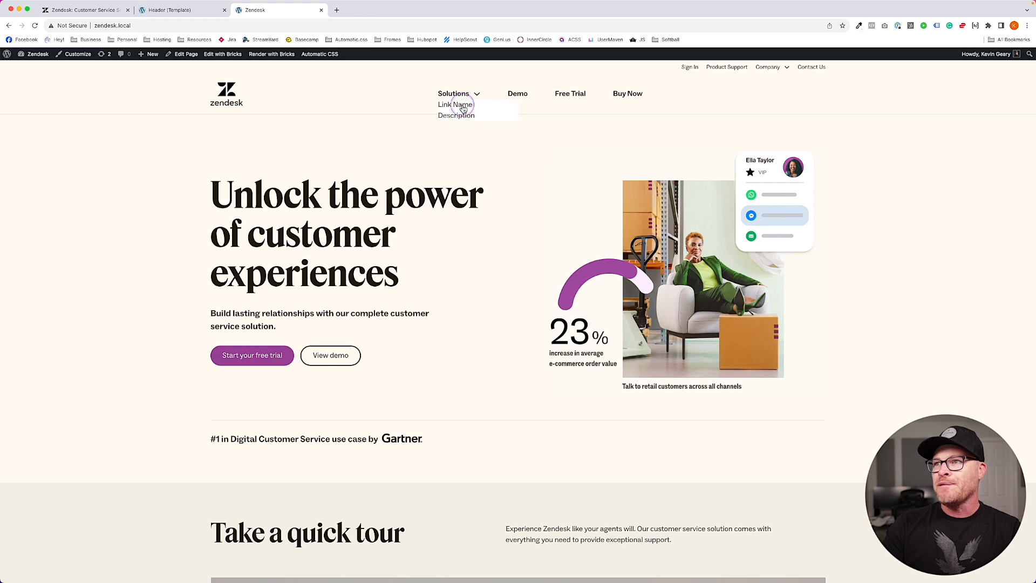
{"action": "left_click", "coordinate": [162, 10]}
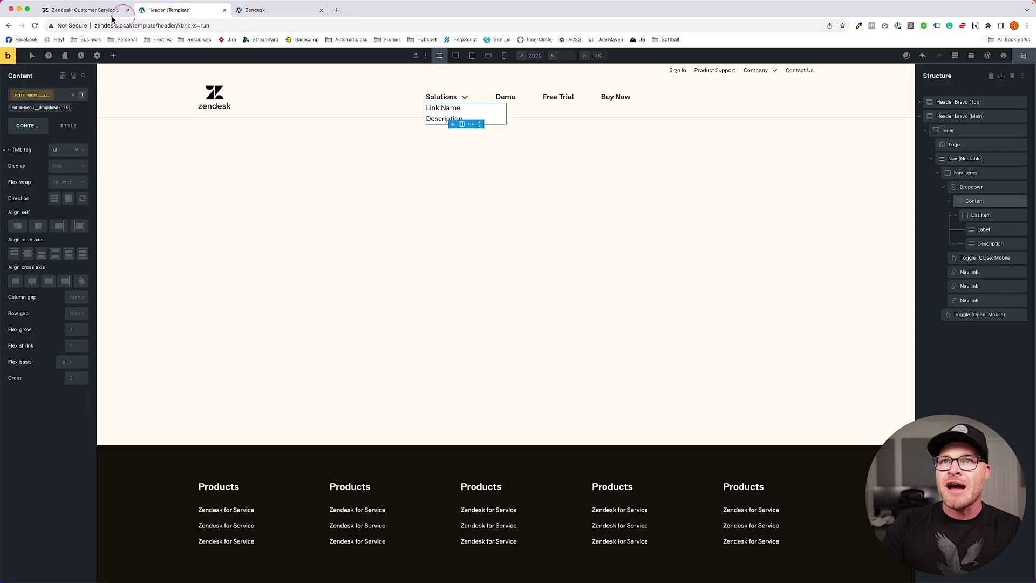
- Clear the HTML tag of the List Item's Label and link the Label to the external URL #
{"action": "left_click", "coordinate": [961, 217]}
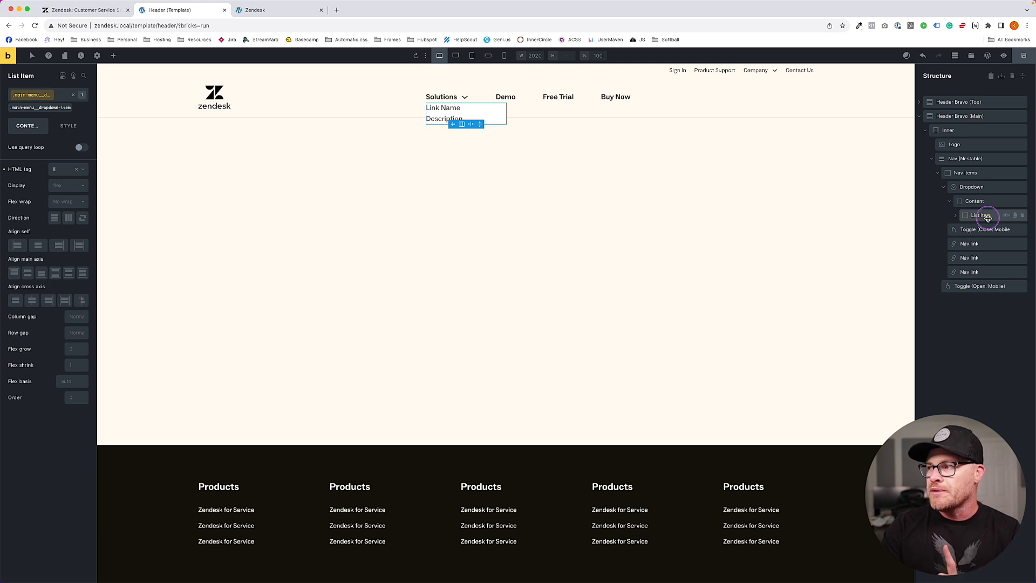
{"action": "left_click", "coordinate": [956, 215]}
{"action": "left_click", "coordinate": [992, 242]}
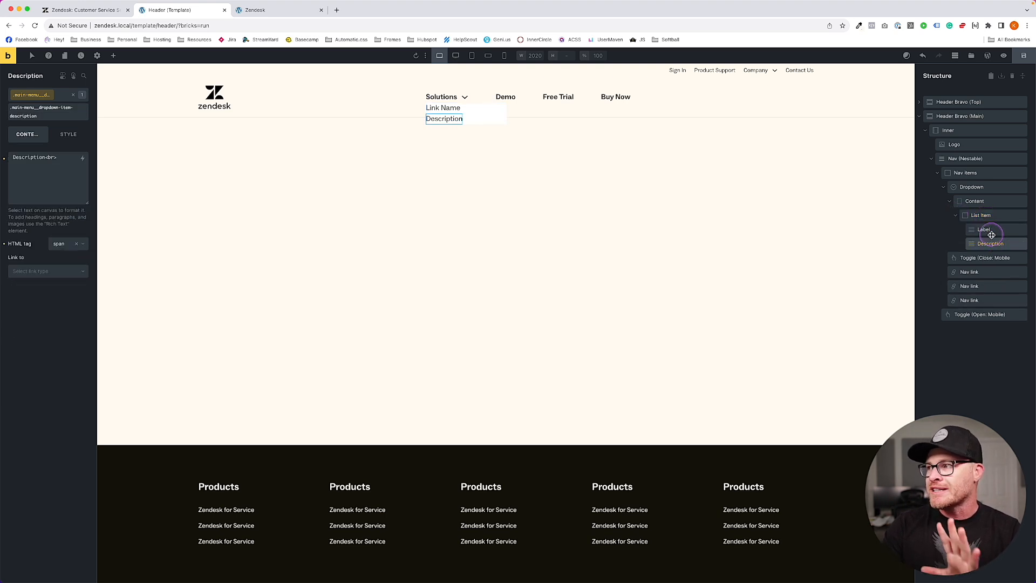
{"action": "left_click", "coordinate": [993, 235]}
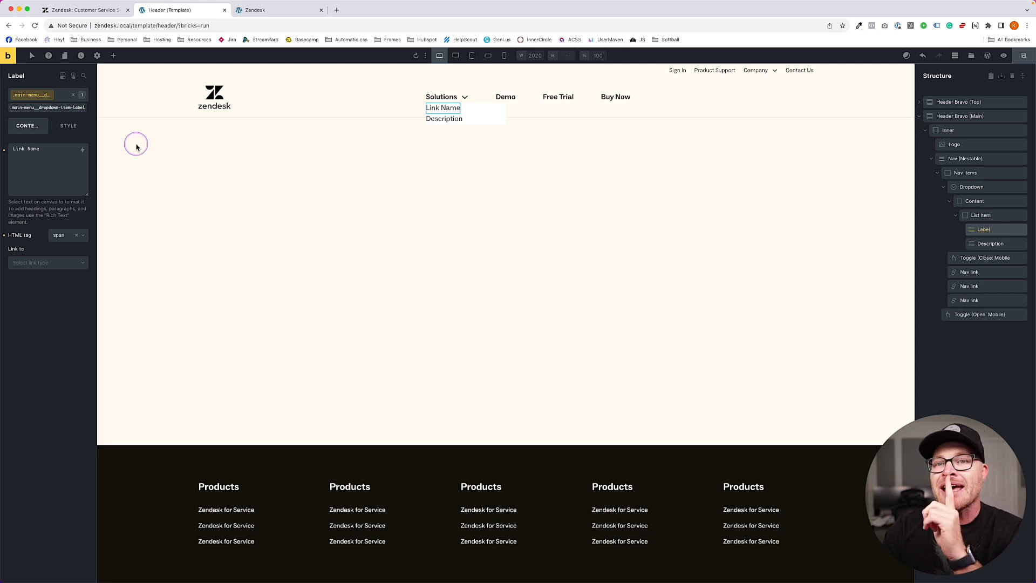
{"action": "left_click", "coordinate": [60, 235]}
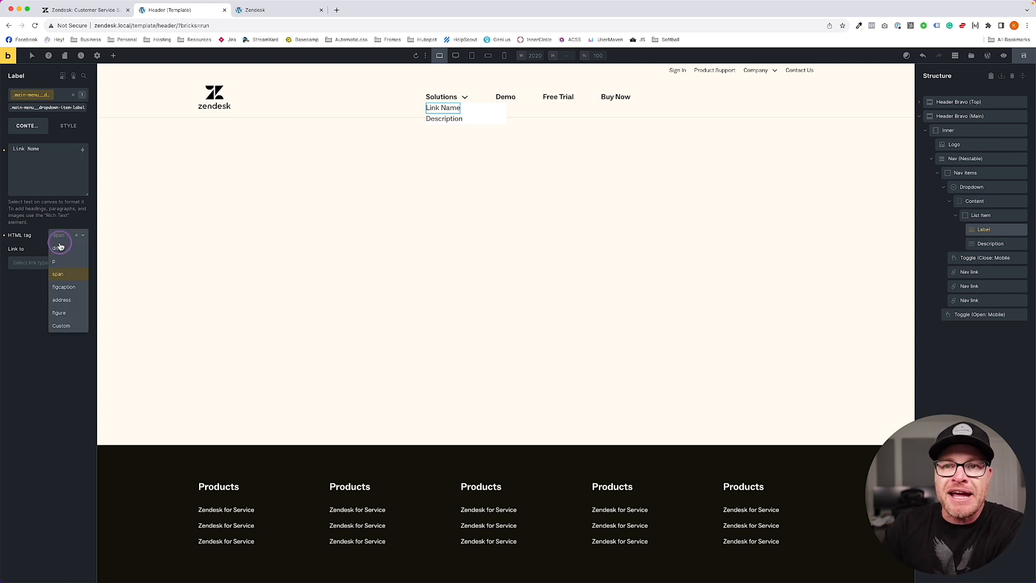
{"action": "left_click", "coordinate": [61, 325]}
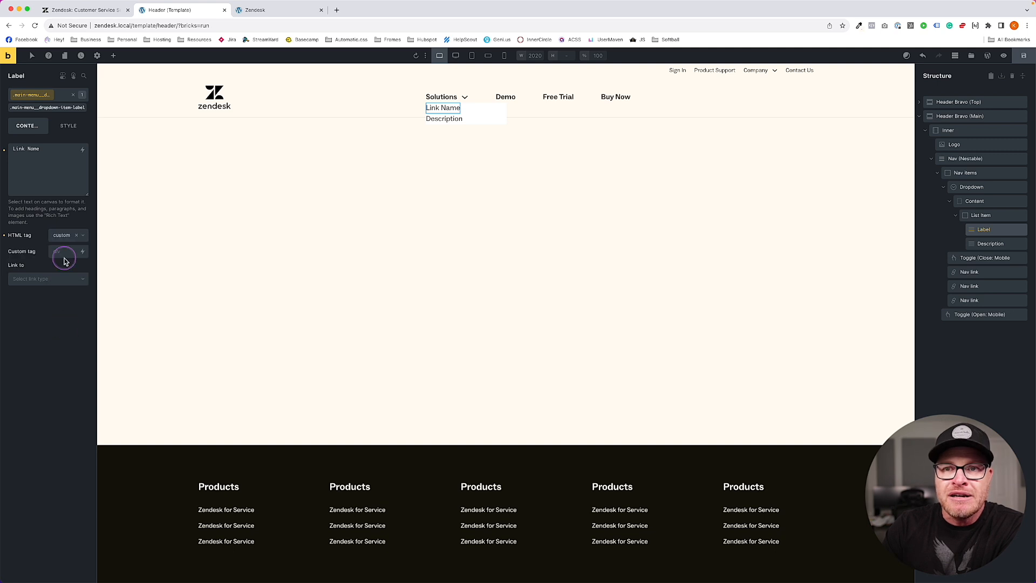
{"action": "left_click", "coordinate": [76, 236]}
{"action": "left_click", "coordinate": [62, 235]}
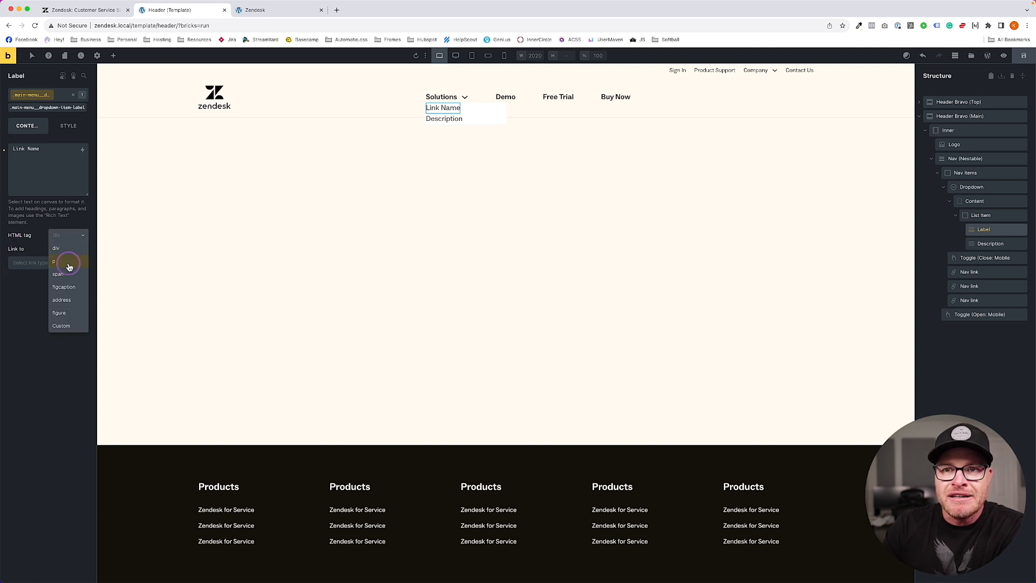
{"action": "left_click", "coordinate": [28, 262]}
{"action": "left_click", "coordinate": [33, 288]}
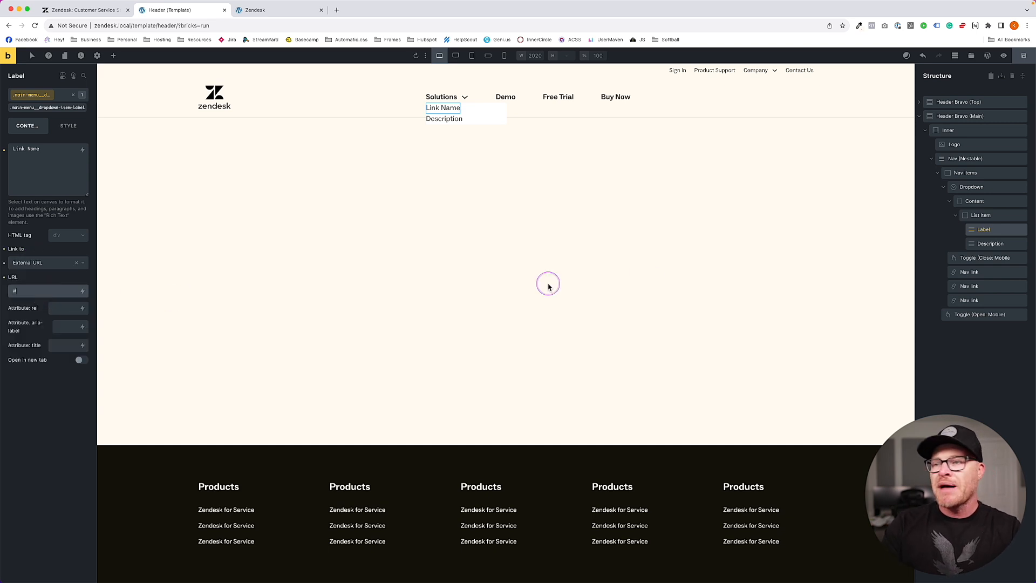
- Set the position of the List Item in the Solutions dropdown to relative
{"action": "left_click", "coordinate": [993, 215]}
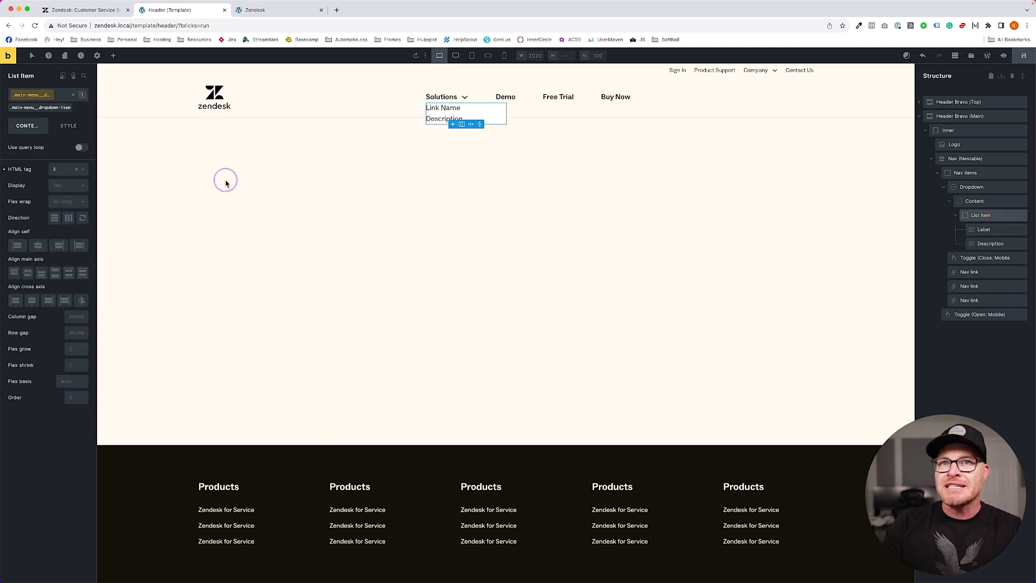
{"action": "left_click", "coordinate": [66, 125]}
{"action": "left_click", "coordinate": [47, 148]}
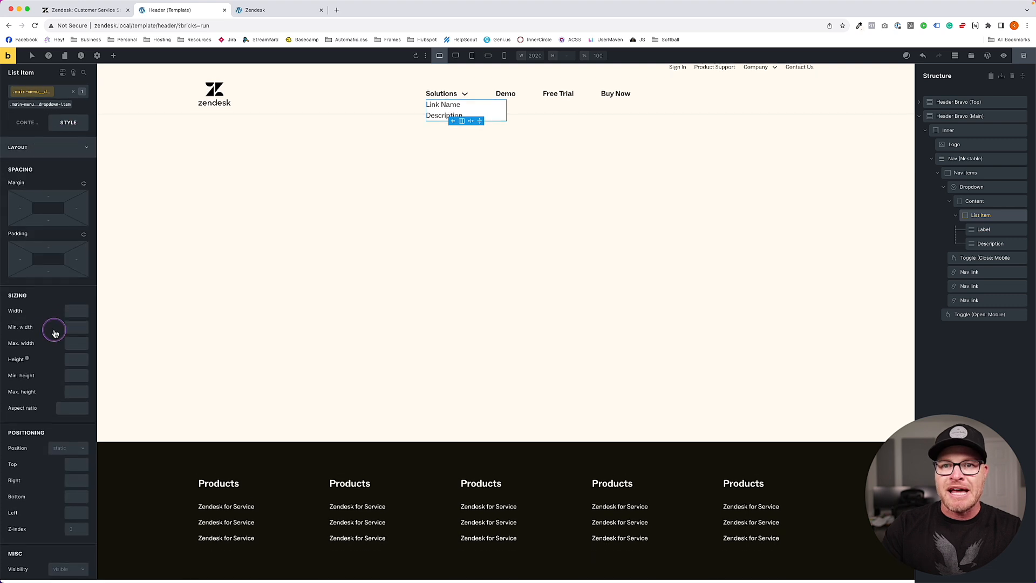
{"action": "left_click", "coordinate": [65, 450]}
{"action": "left_click", "coordinate": [61, 476]}
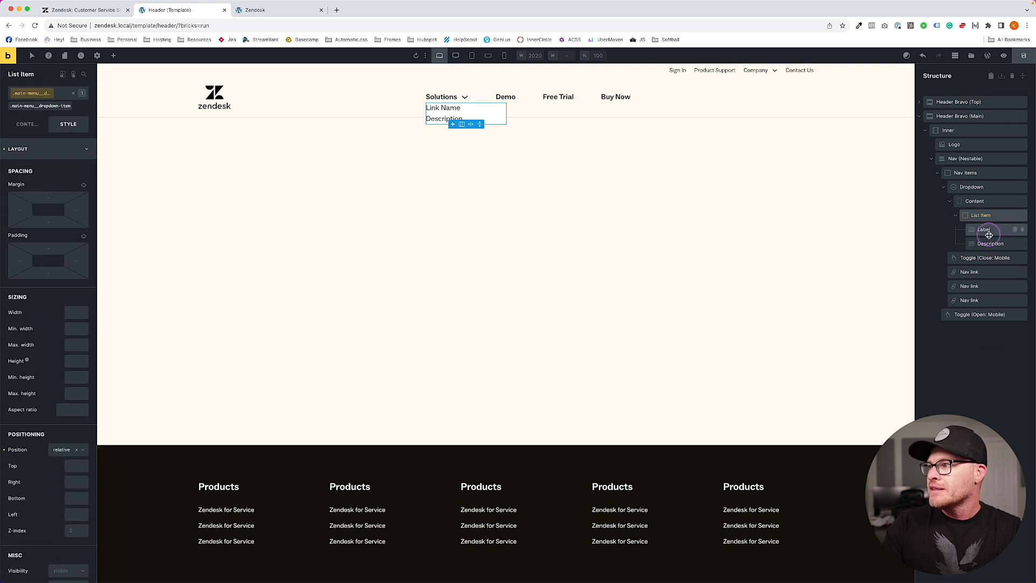
- Add custom CSS to the Label: a %root%::before rule with content: '', inset: 0, position: absolute and z-index: 1
{"action": "left_click", "coordinate": [989, 232]}
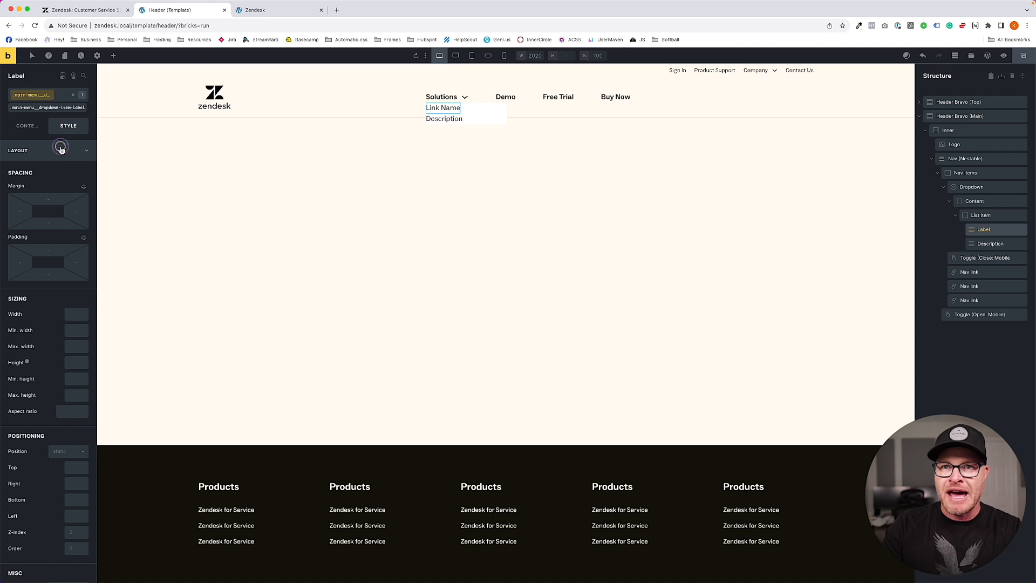
{"action": "left_click", "coordinate": [24, 131]}
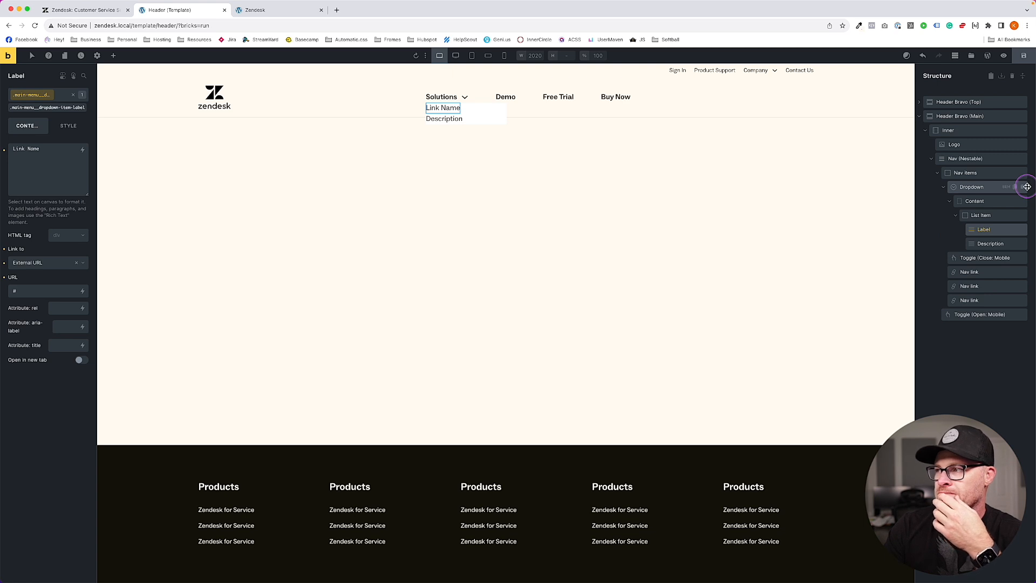
{"action": "left_click", "coordinate": [67, 126]}
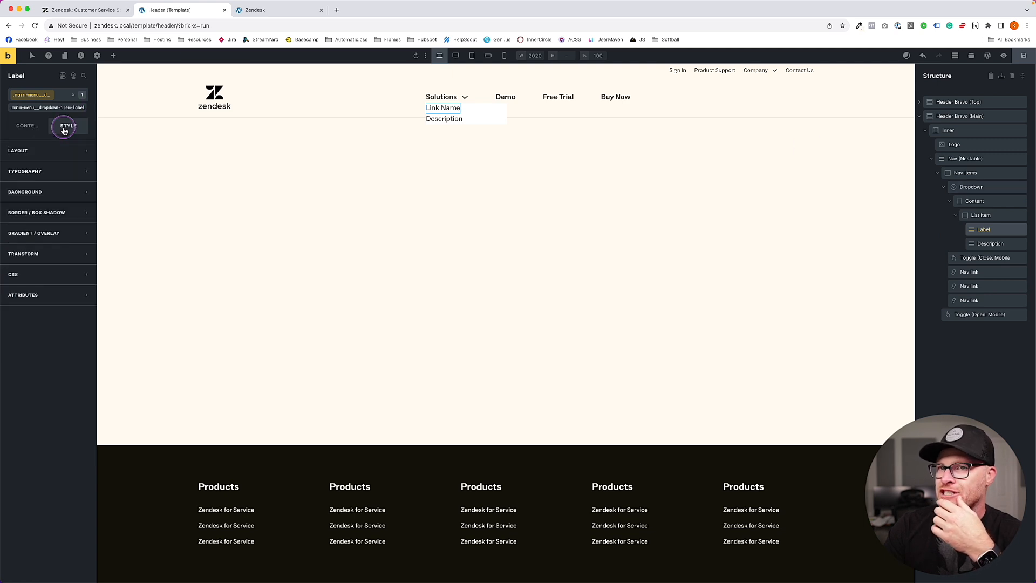
{"action": "left_click", "coordinate": [55, 272]}
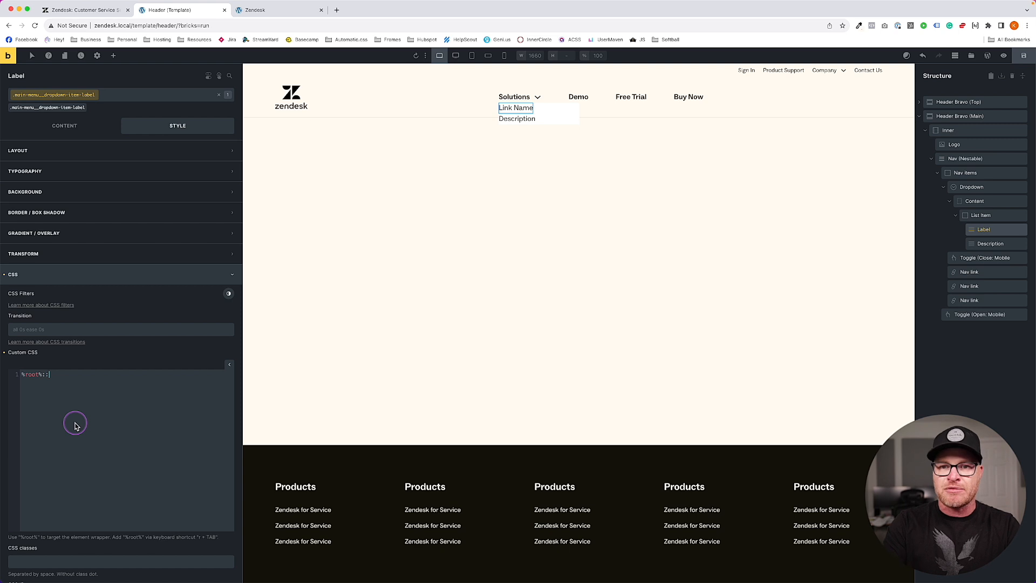
{"action": "type", "text": "co"}
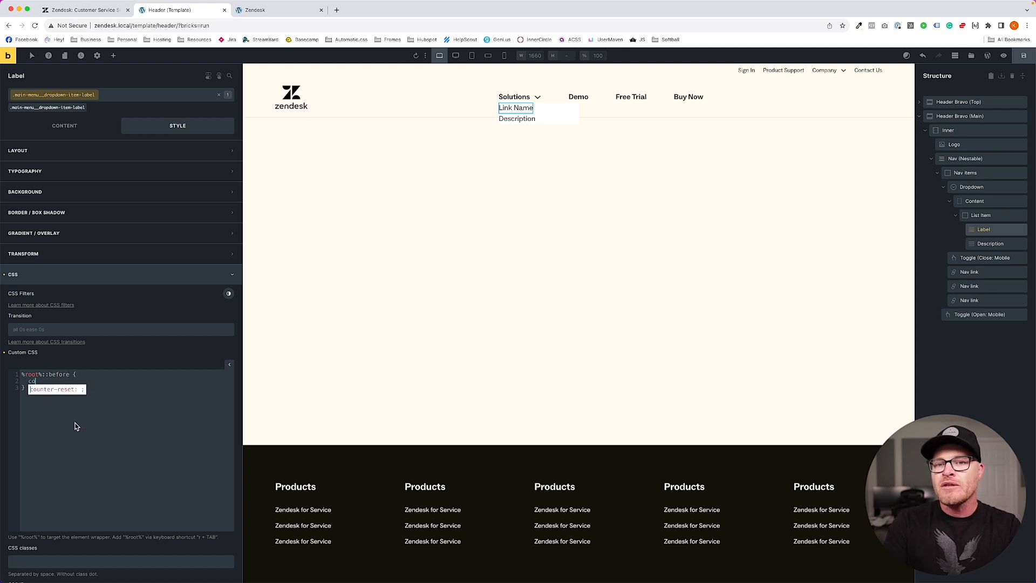
{"action": "type", "text": "ntent: '';   inset: "}
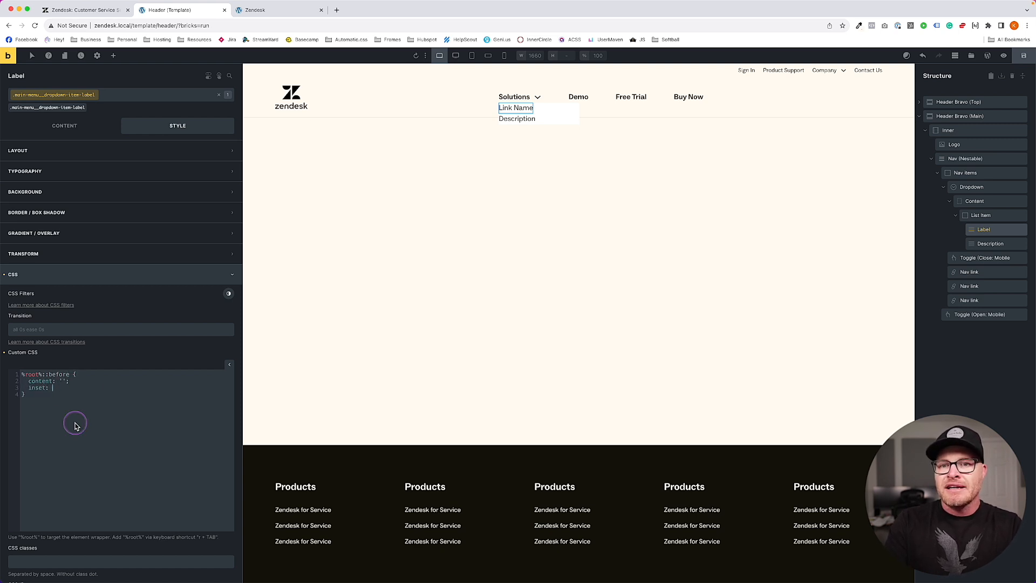
{"action": "type", "text": "0;   display:"}
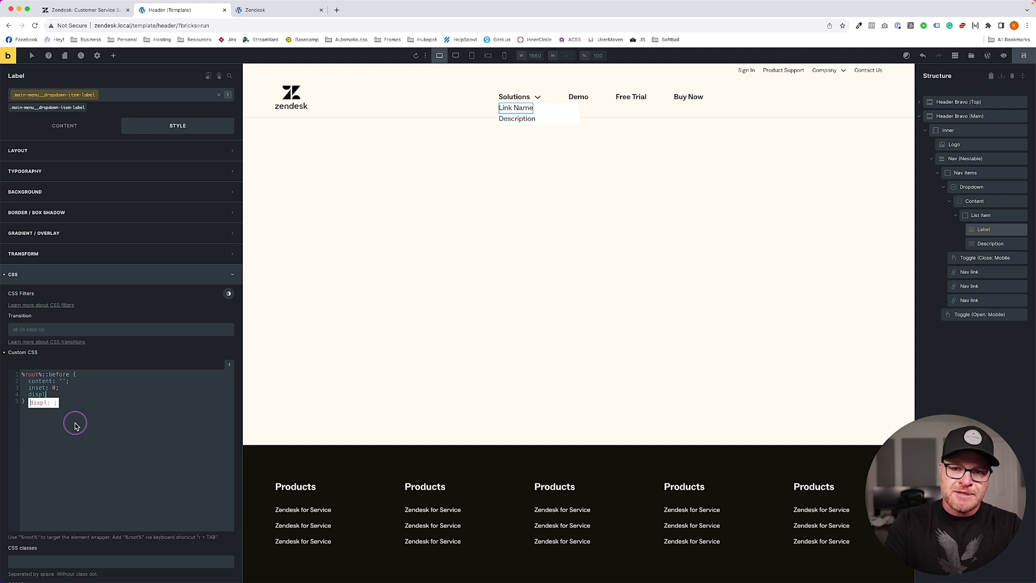
{"action": "key", "text": "BackSpace"}
{"action": "key", "text": "BackSpace"}
{"action": "key", "text": "BackSpace"}
{"action": "key", "text": "BackSpace"}
{"action": "key", "text": "BackSpace"}
{"action": "key", "text": "BackSpace"}
{"action": "key", "text": "BackSpace"}
{"action": "key", "text": "BackSpace"}
{"action": "key", "text": "BackSpace"}
{"action": "type", "text": "pos"}
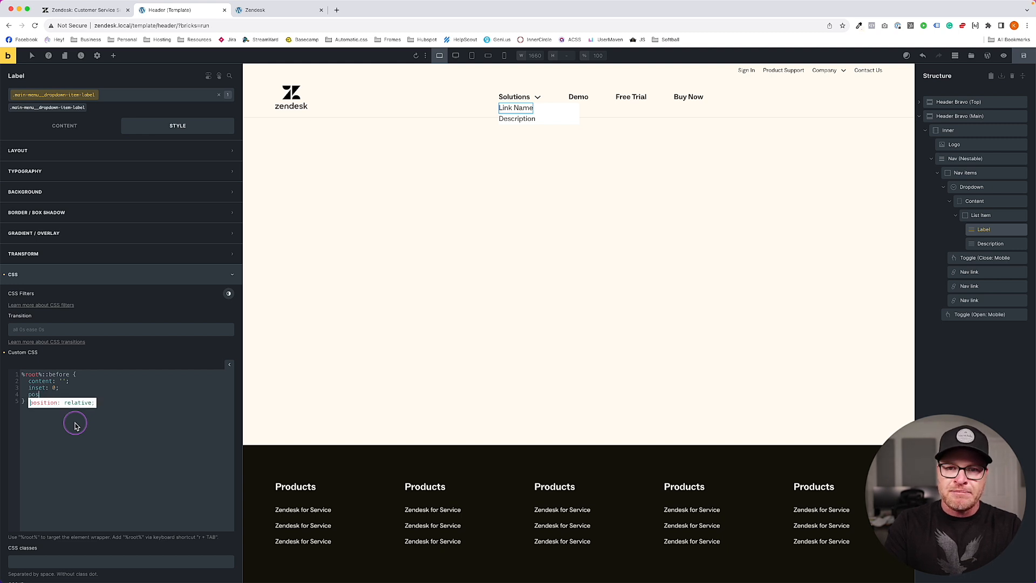
{"action": "type", "text": "ition: absolute;   "}
{"action": "type", "text": "z-index: 1;"}
- Save the header template and check the clickable area of the Solutions dropdown item on the local site's front end
{"action": "key", "text": "super+s"}
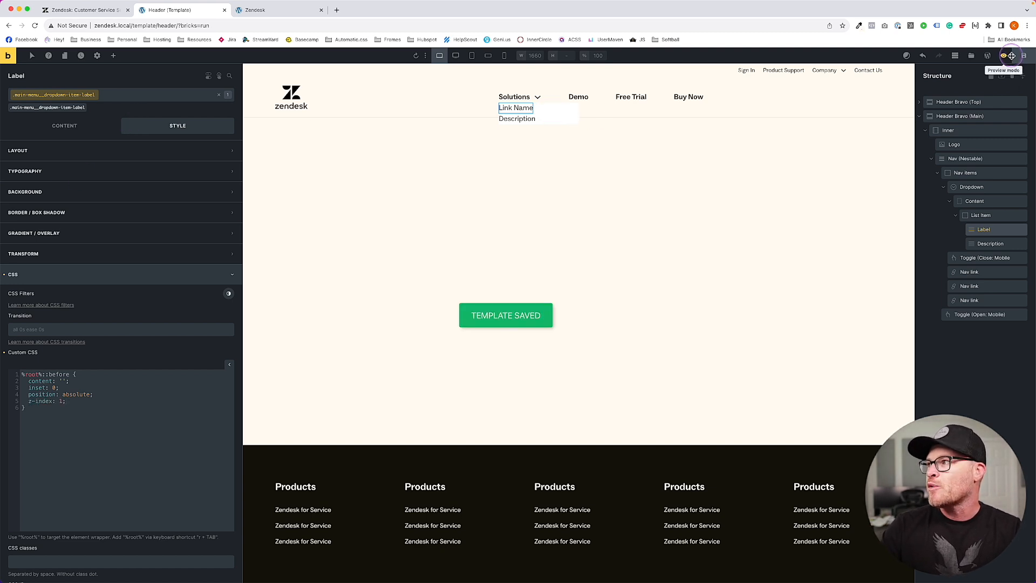
{"action": "left_click", "coordinate": [289, 14]}
{"action": "mouse_move", "coordinate": [464, 96]}
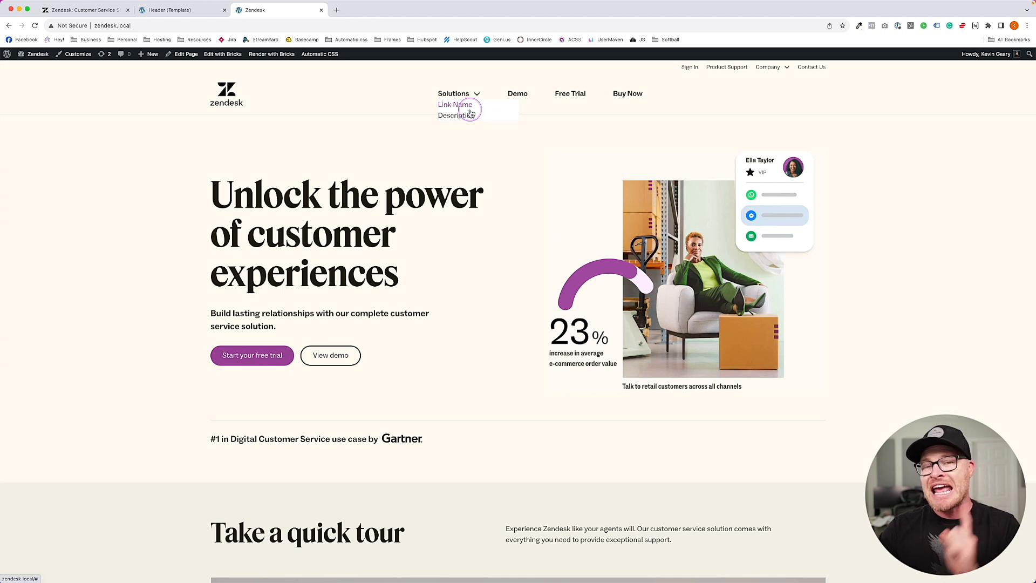
- Back in the header template, apply linked spacing-variable padding to all sides of the List Item
{"action": "left_click", "coordinate": [189, 10]}
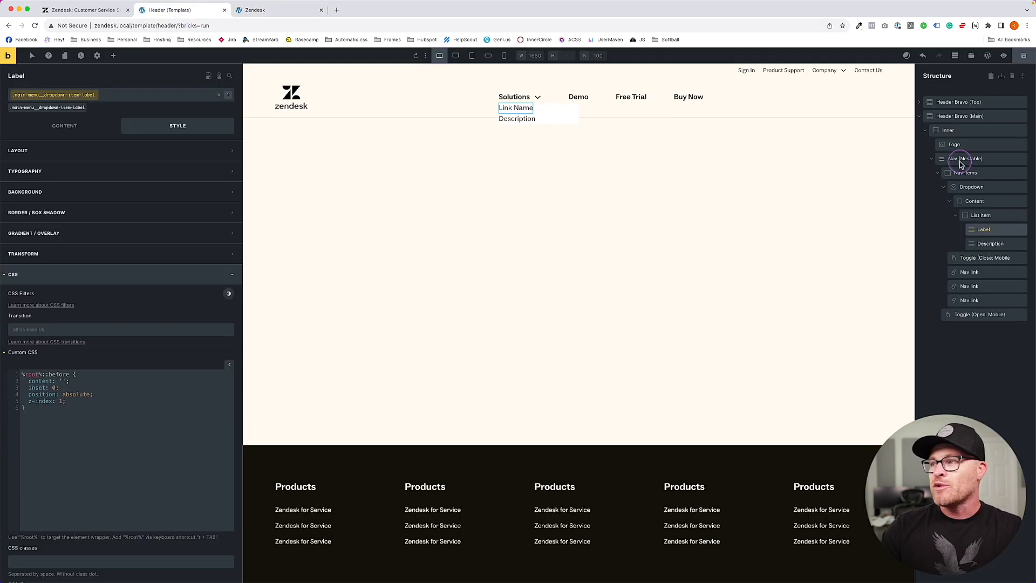
{"action": "left_click", "coordinate": [981, 215]}
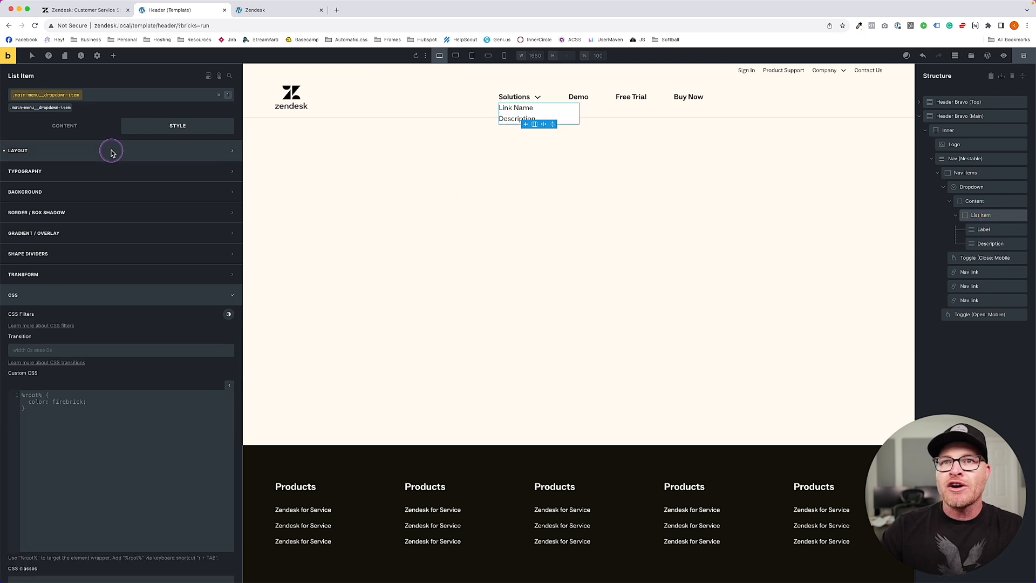
{"action": "left_click", "coordinate": [96, 153]}
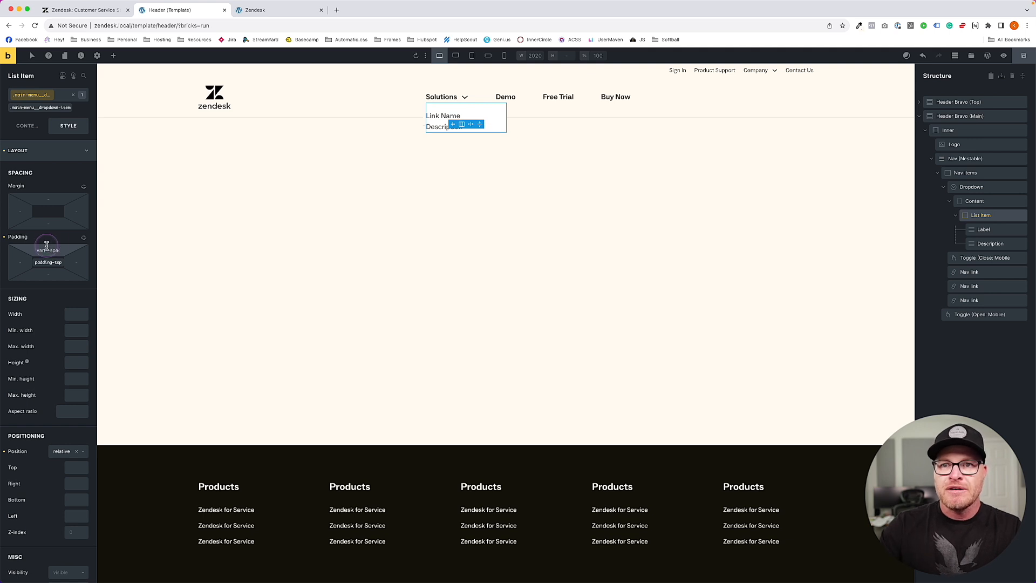
{"action": "left_click", "coordinate": [84, 239]}
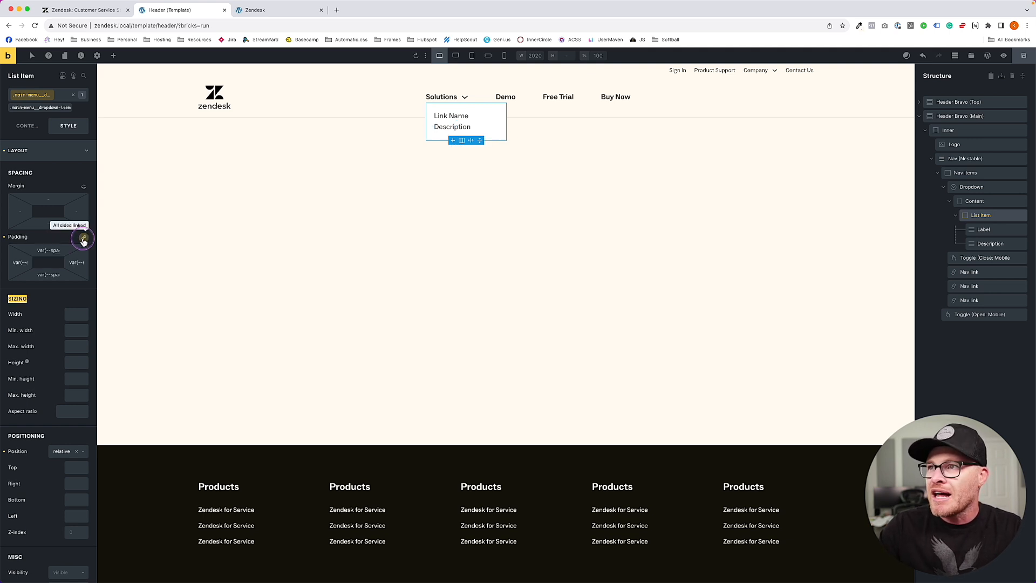
- Try duplicating the List Item twice inside the dropdown Content, and delete both copies
{"action": "left_click", "coordinate": [981, 216]}
{"action": "left_click", "coordinate": [1015, 215]}
{"action": "left_click", "coordinate": [1015, 215]}
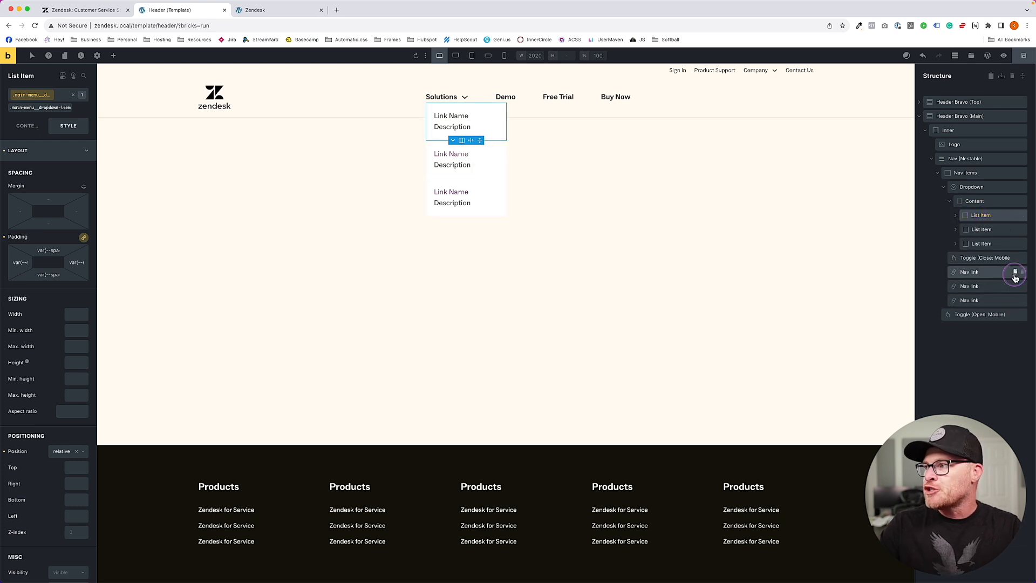
{"action": "left_click", "coordinate": [1022, 244]}
{"action": "left_click", "coordinate": [1022, 230]}
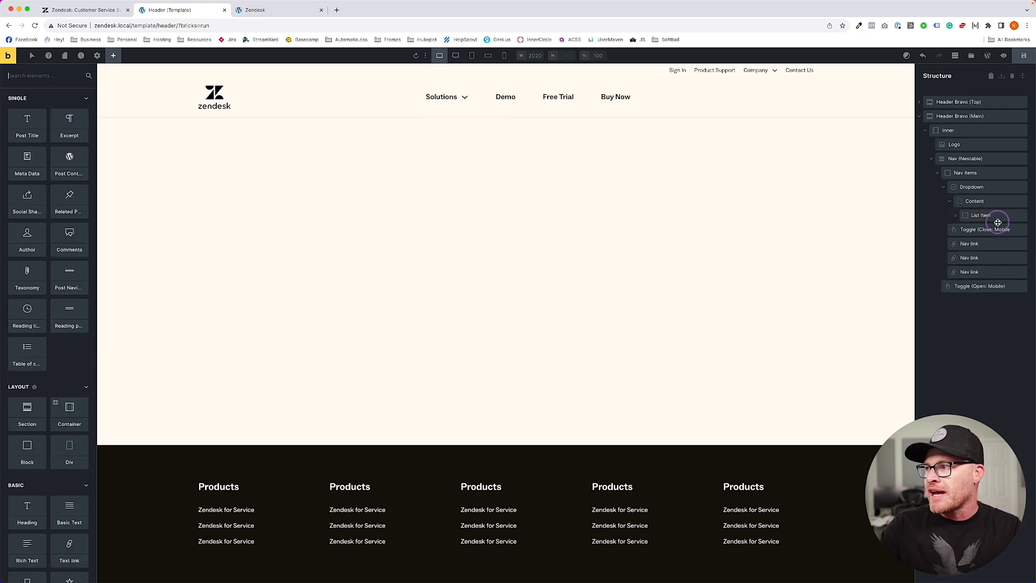
- Enable the query loop on the remaining List Item
{"action": "left_click", "coordinate": [996, 215]}
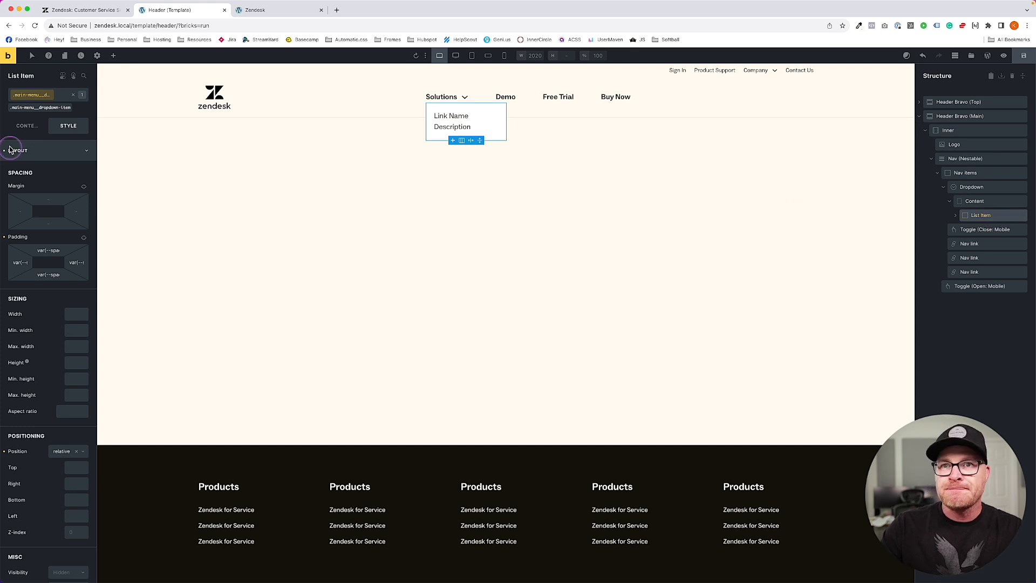
{"action": "left_click", "coordinate": [27, 125]}
{"action": "left_click", "coordinate": [82, 149]}
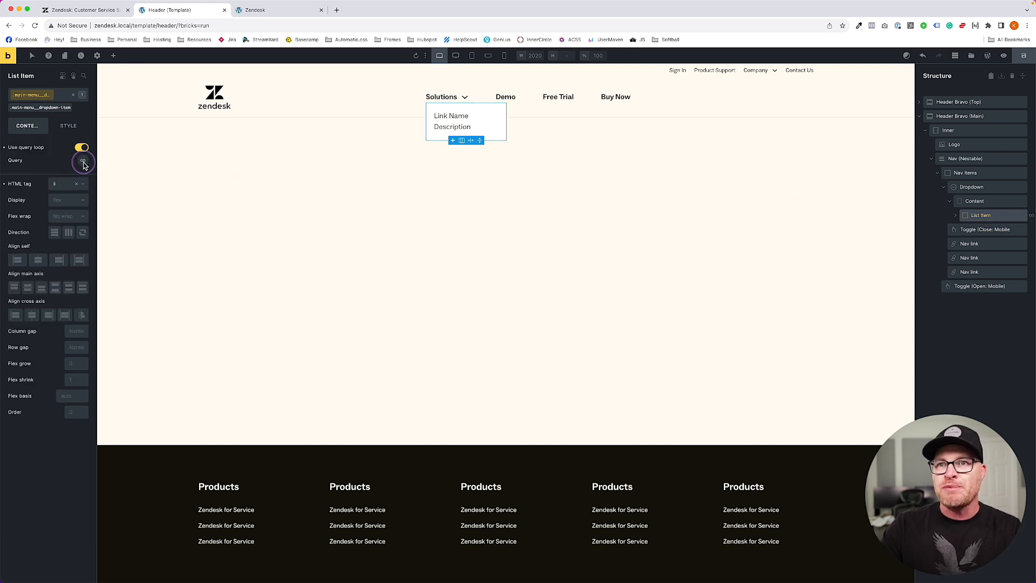
- Set the list item's query loop to pull from the Solutions post type and save the template
{"action": "left_click", "coordinate": [59, 211]}
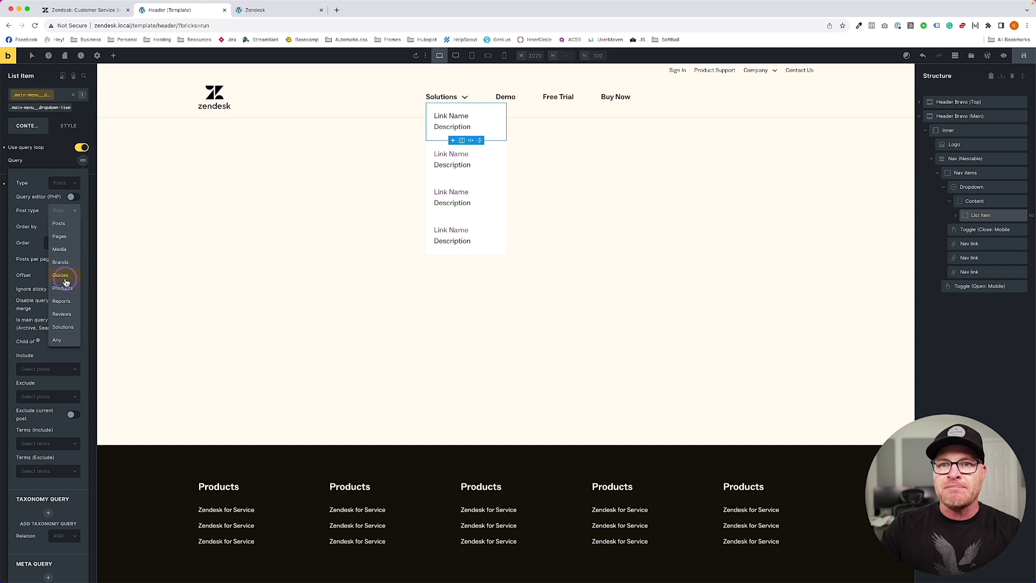
{"action": "left_click", "coordinate": [64, 328]}
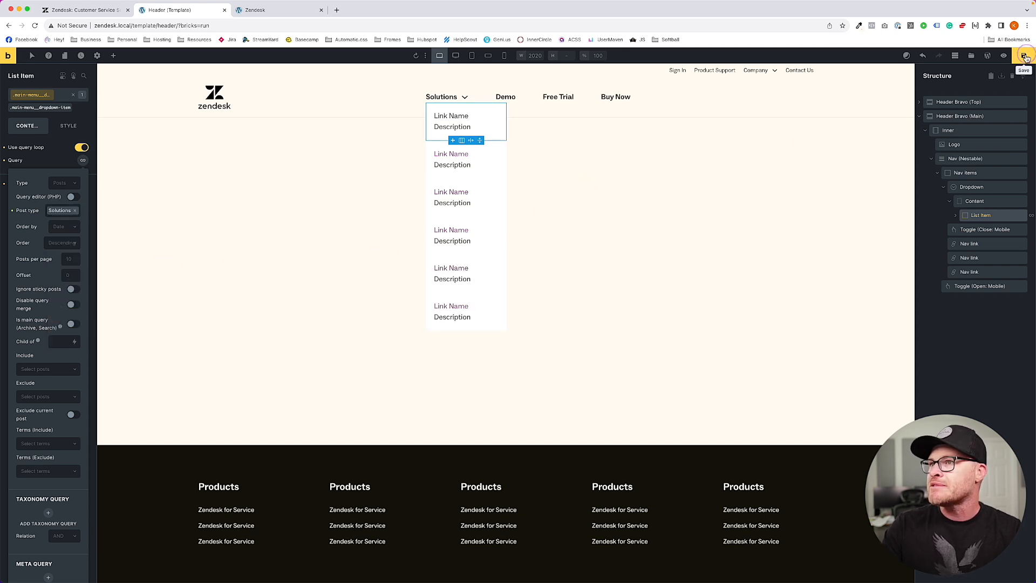
{"action": "left_click", "coordinate": [1024, 56]}
- Set the line height of the dropdown item's Label to 1
{"action": "left_click", "coordinate": [452, 115]}
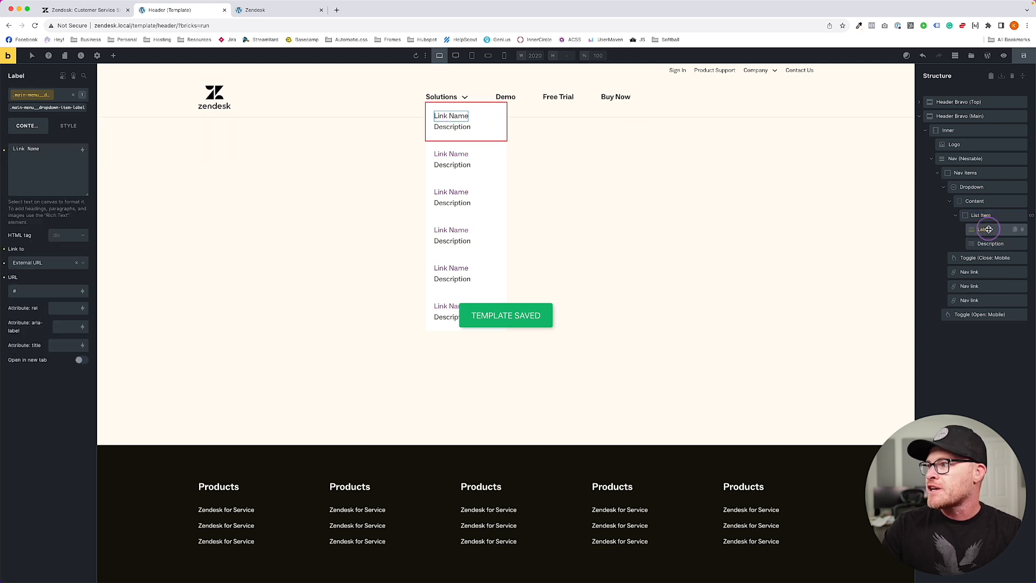
{"action": "left_click", "coordinate": [68, 125]}
{"action": "left_click", "coordinate": [50, 156]}
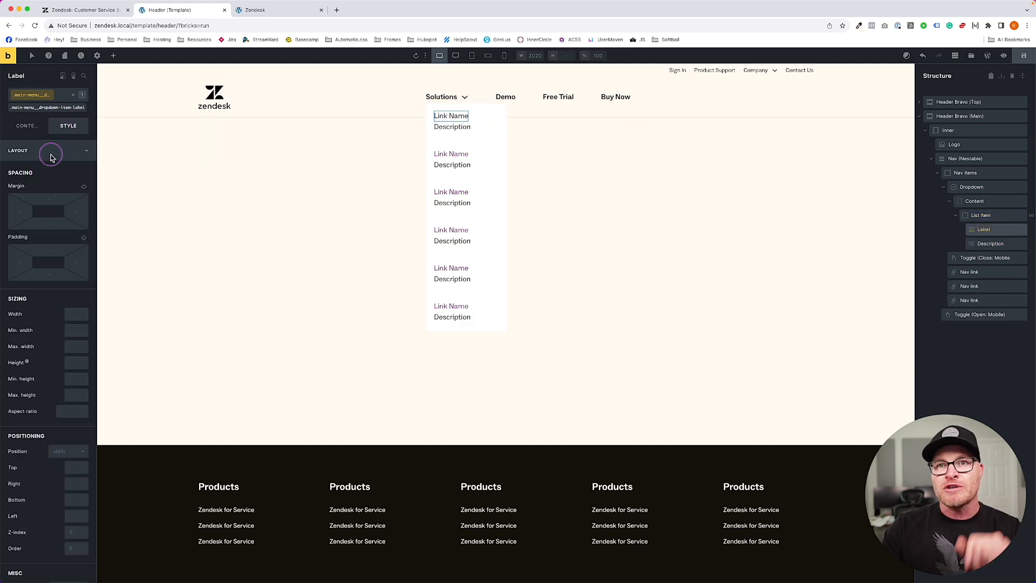
{"action": "left_click", "coordinate": [47, 170]}
{"action": "left_click", "coordinate": [82, 335]}
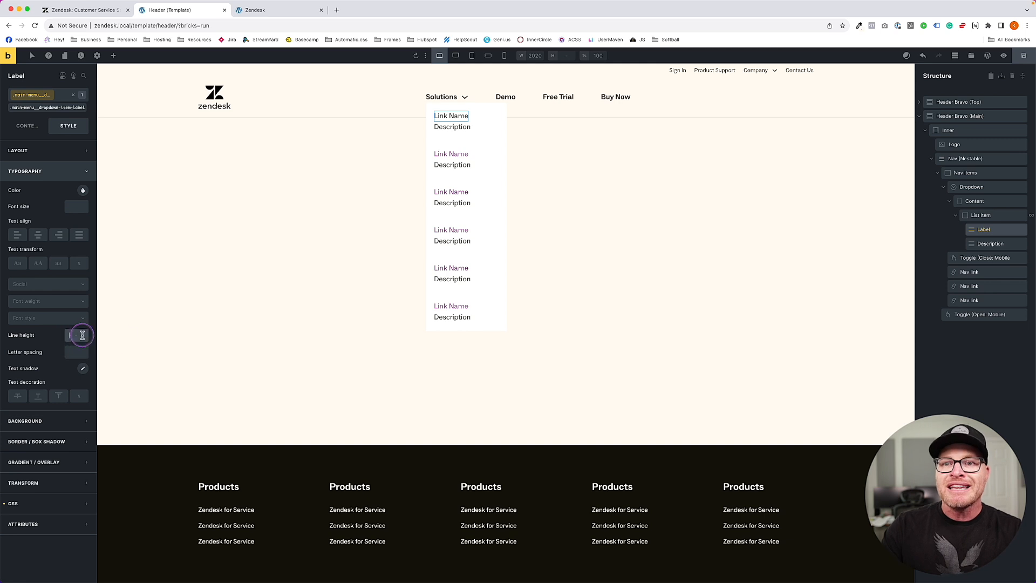
{"action": "type", "text": "1"}
- Set the line height of the dropdown item's Description to 1
{"action": "left_click", "coordinate": [987, 244]}
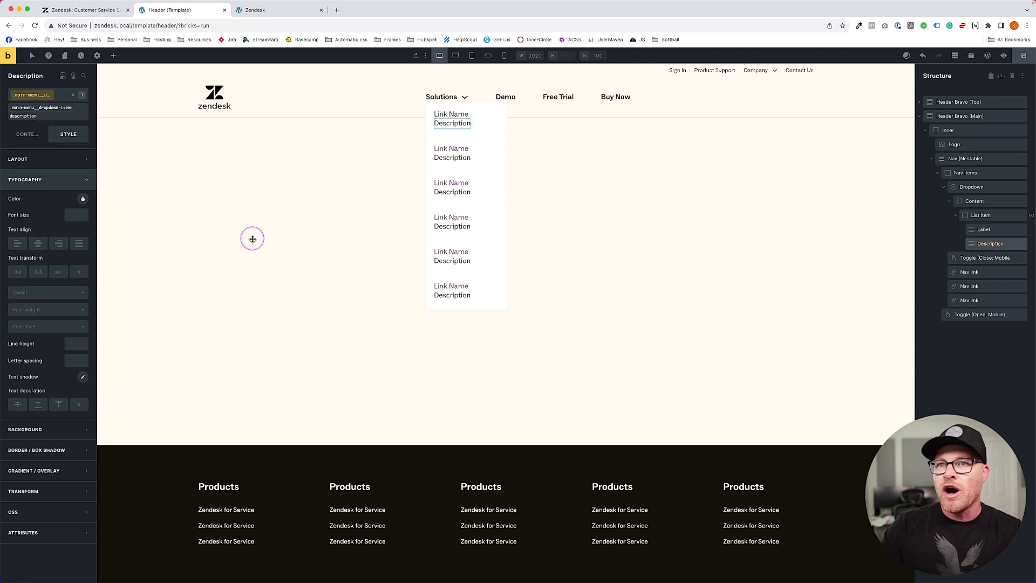
{"action": "left_click", "coordinate": [75, 344]}
{"action": "type", "text": "1"}
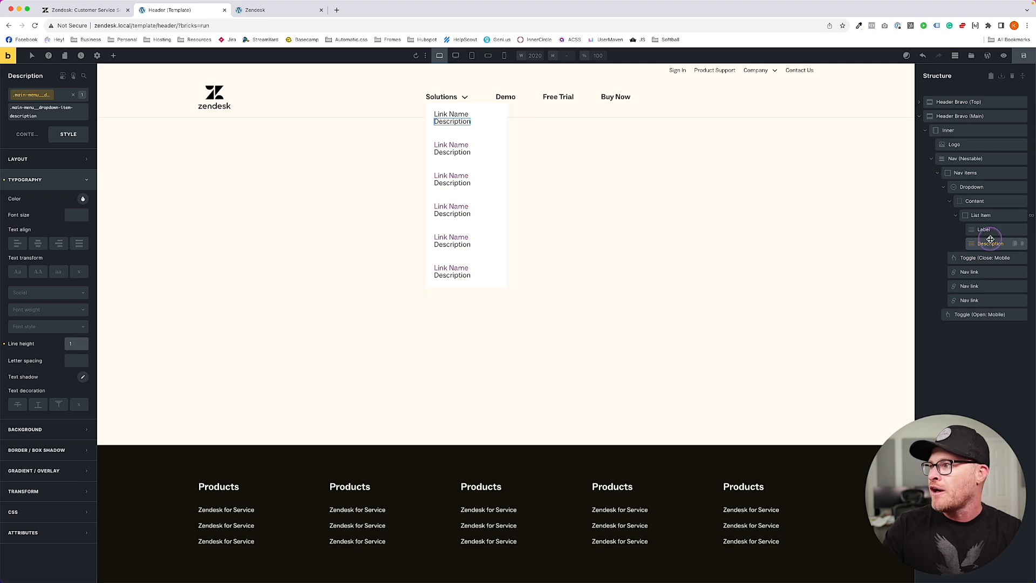
- Give the List Item that holds the label and description a row gap of .5em
{"action": "left_click", "coordinate": [980, 215]}
{"action": "left_click", "coordinate": [27, 125]}
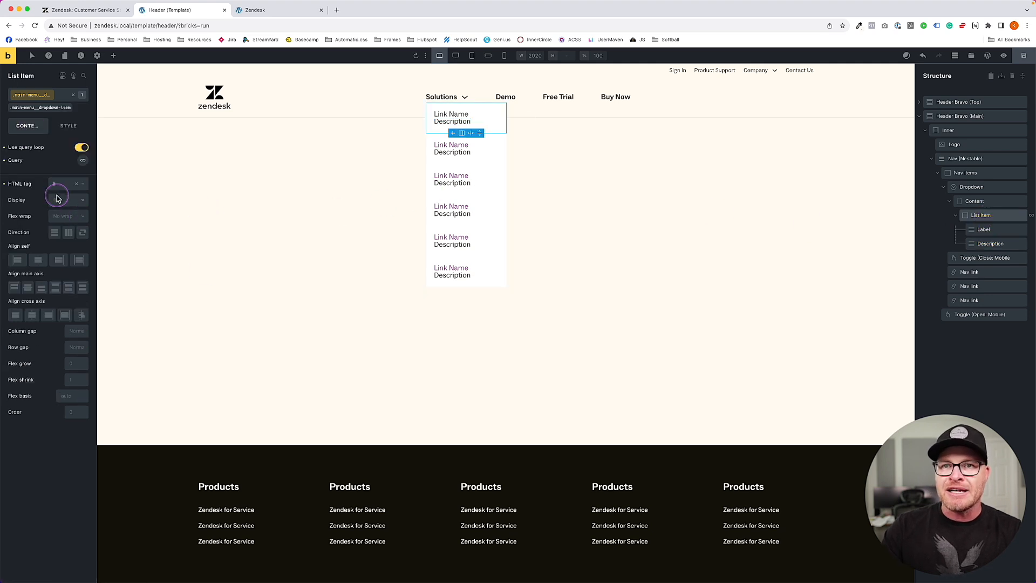
{"action": "left_click", "coordinate": [76, 347]}
{"action": "type", "text": ".5em"}
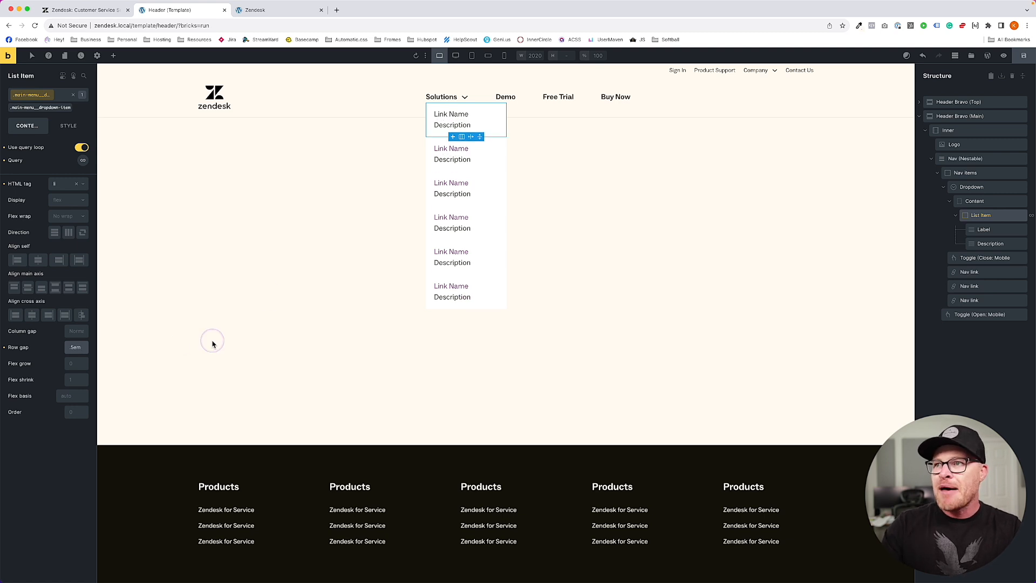
- Set the font size of the dropdown item's Description to var(--text-s)
{"action": "left_click_drag", "start_coordinate": [1032, 255], "coordinate": [993, 224]}
{"action": "left_click", "coordinate": [68, 134]}
{"action": "left_click", "coordinate": [46, 174]}
{"action": "left_click", "coordinate": [78, 215]}
{"action": "type", "text": "var(--text-s)"}
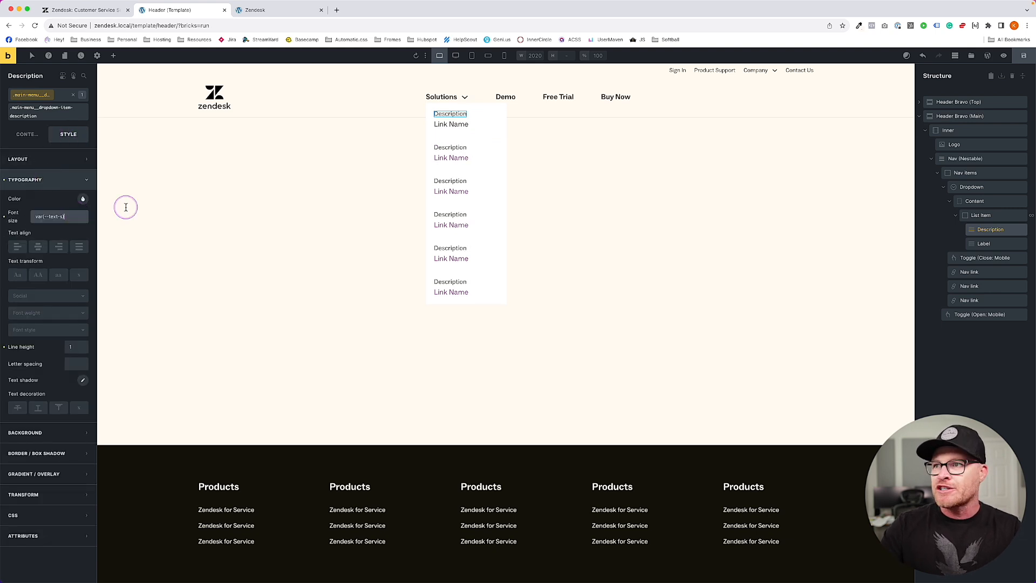
- Move the Label back above the Description in the list item and set its font weight to 600
{"action": "left_click", "coordinate": [452, 117]}
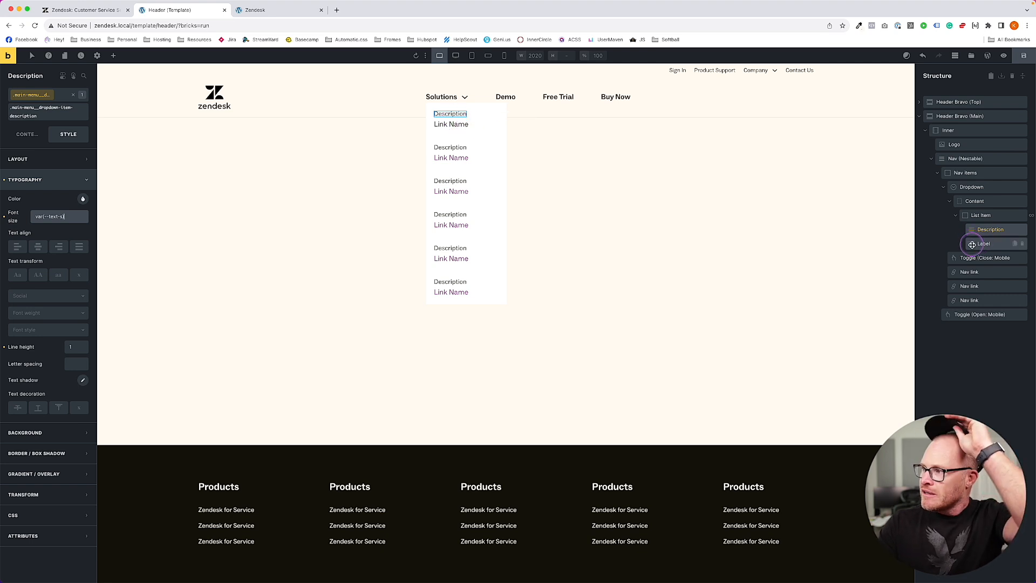
{"action": "left_click", "coordinate": [973, 243]}
{"action": "left_click_drag", "start_coordinate": [973, 242], "coordinate": [975, 226]}
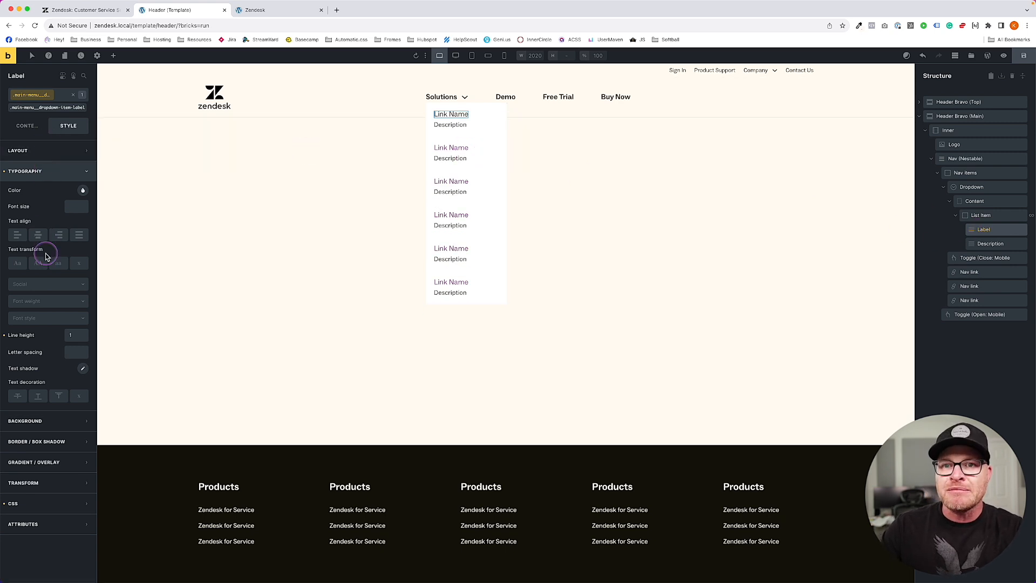
{"action": "left_click", "coordinate": [45, 301]}
{"action": "left_click", "coordinate": [54, 377]}
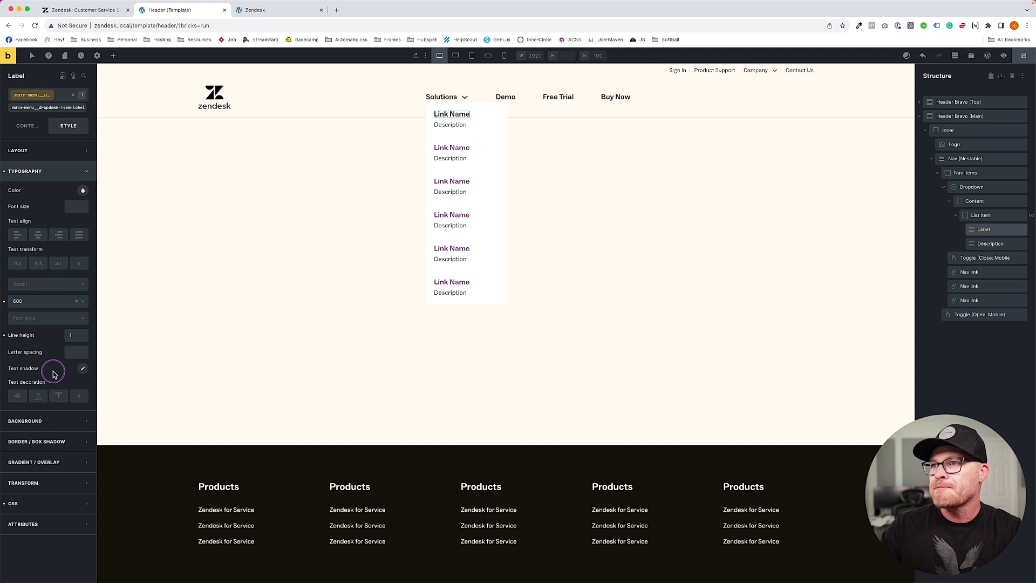
- Reload the live Zendesk page in the other browser tab and inspect the Solutions dropdown
{"action": "left_click", "coordinate": [266, 10]}
{"action": "key", "text": "super+r"}
{"action": "mouse_move", "coordinate": [457, 93]}
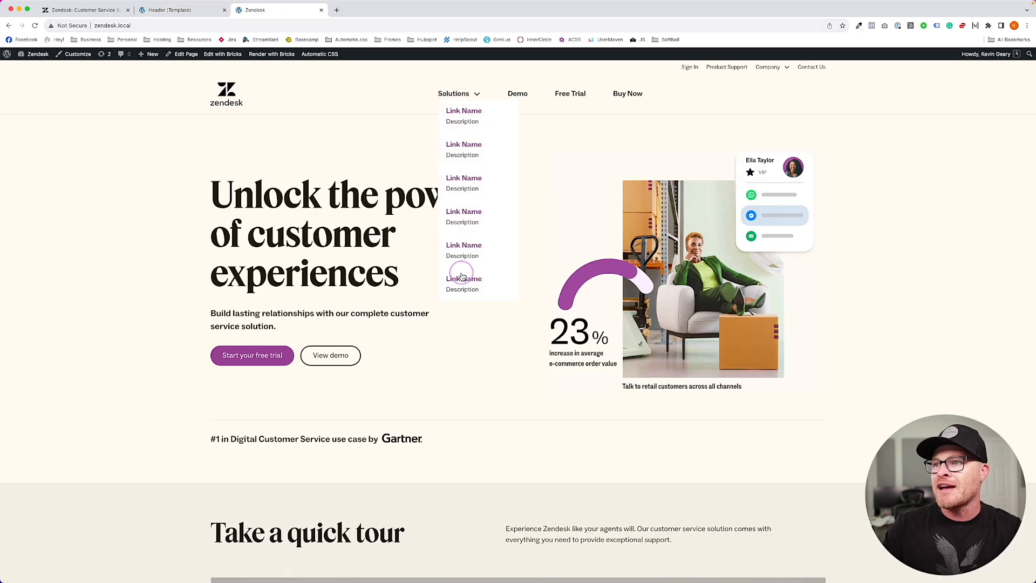
- Return to the header template, set the Label's text color to the base color, and save the template
{"action": "left_click", "coordinate": [170, 10]}
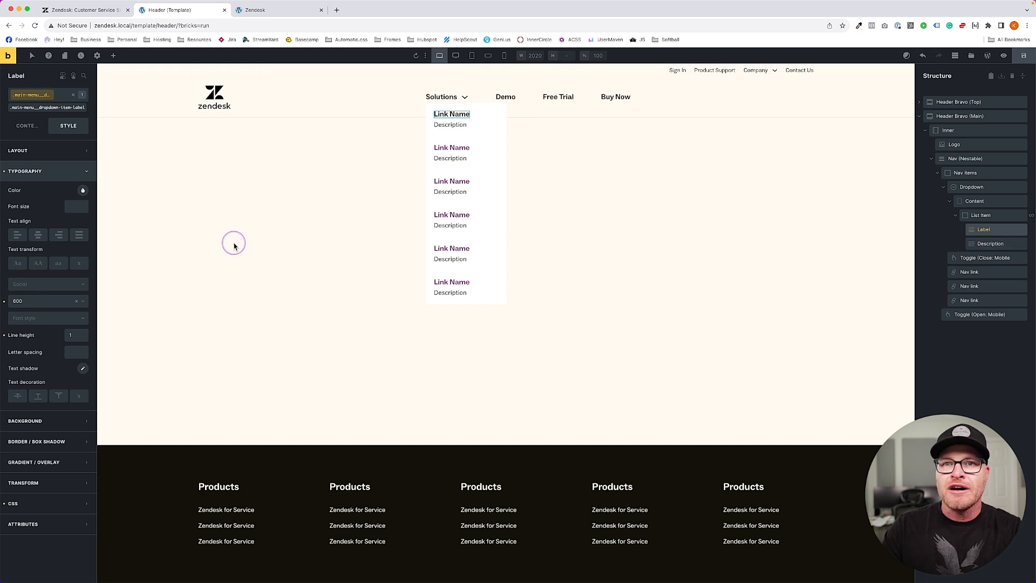
{"action": "left_click", "coordinate": [82, 190]}
{"action": "left_click", "coordinate": [46, 329]}
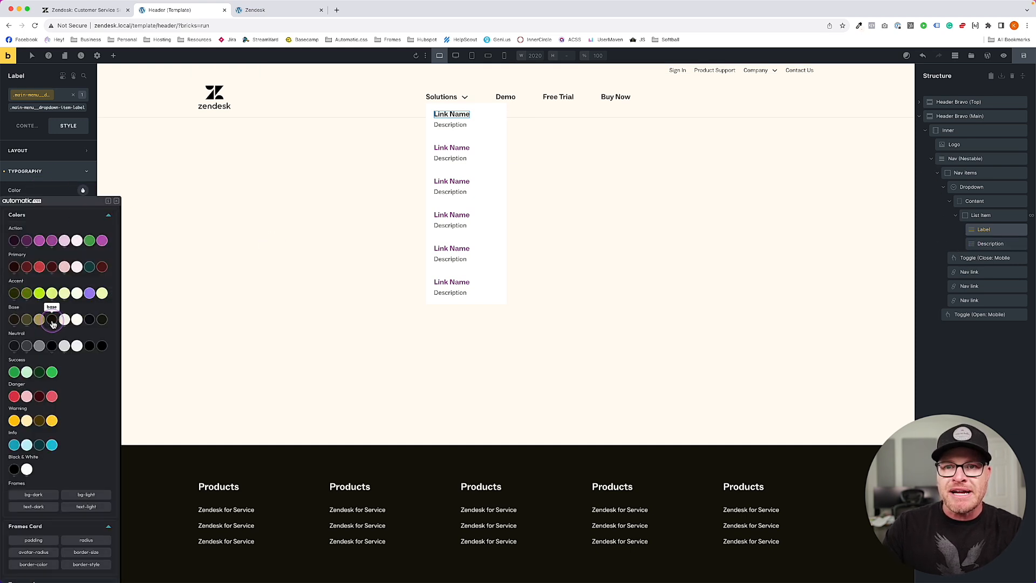
{"action": "left_click", "coordinate": [1024, 56]}
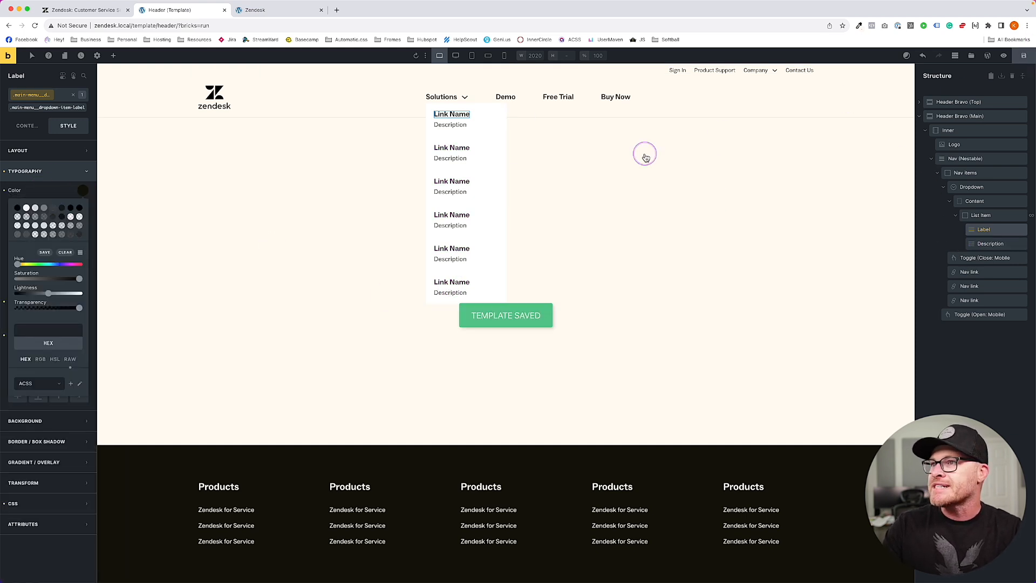
- Set the display of the dropdown's Content element to grid
{"action": "left_click", "coordinate": [986, 217]}
{"action": "left_click", "coordinate": [982, 201]}
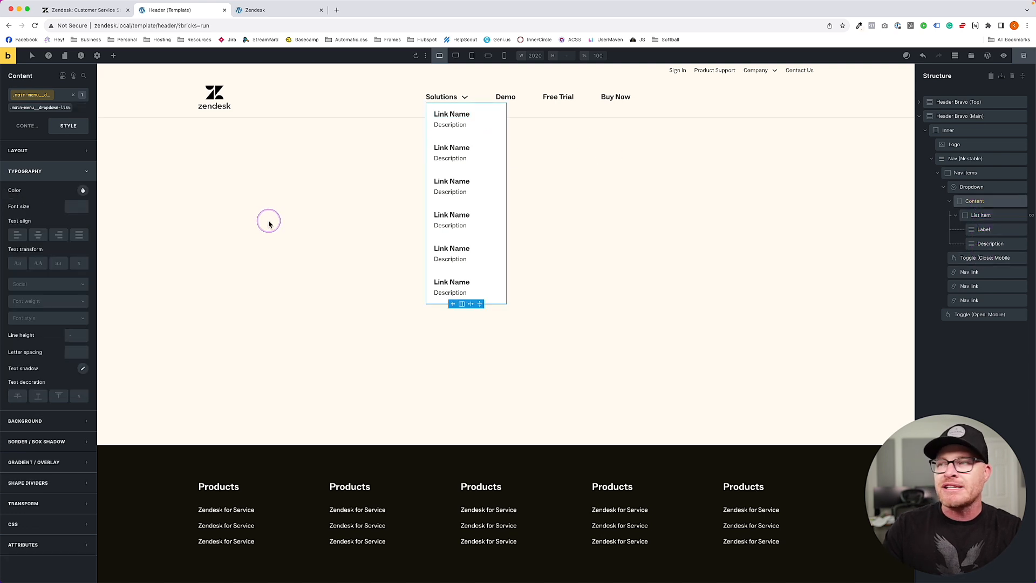
{"action": "left_click", "coordinate": [951, 202]}
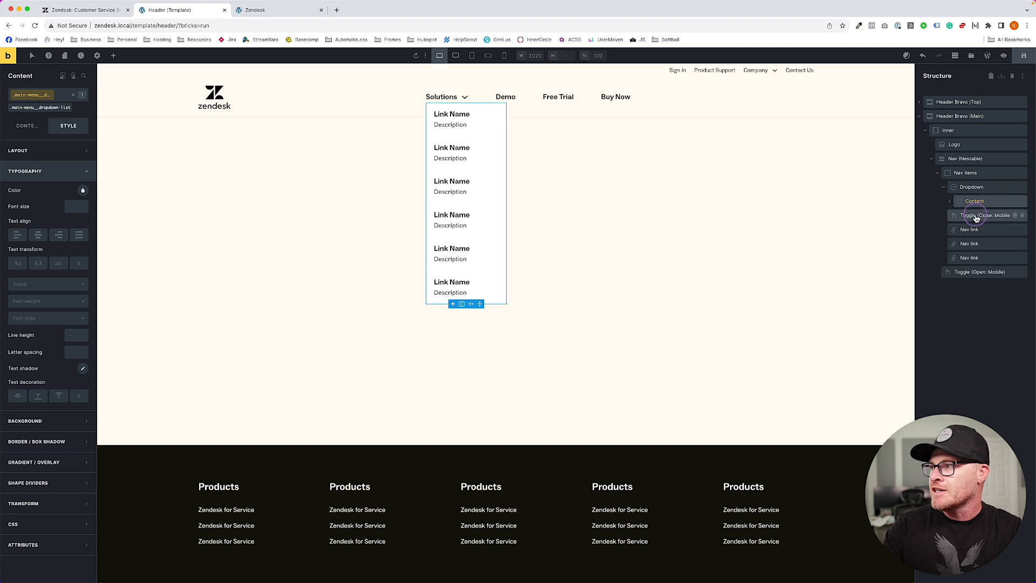
{"action": "left_click", "coordinate": [27, 126]}
{"action": "left_click", "coordinate": [68, 165]}
{"action": "left_click", "coordinate": [68, 204]}
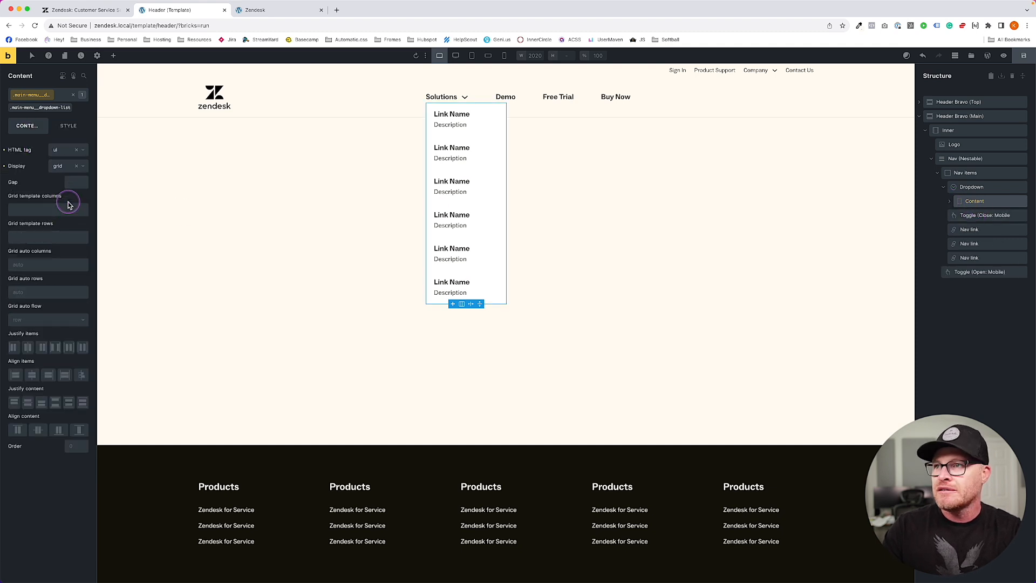
- Set the minimum width of the dropdown's Content element to 50ch
{"action": "left_click", "coordinate": [72, 135]}
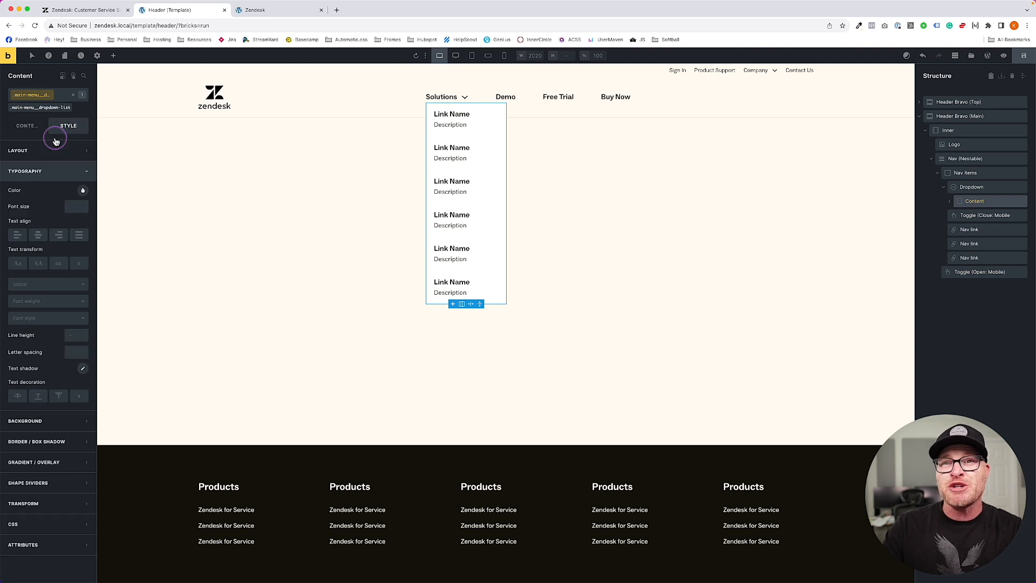
{"action": "left_click", "coordinate": [54, 151]}
{"action": "left_click", "coordinate": [76, 330]}
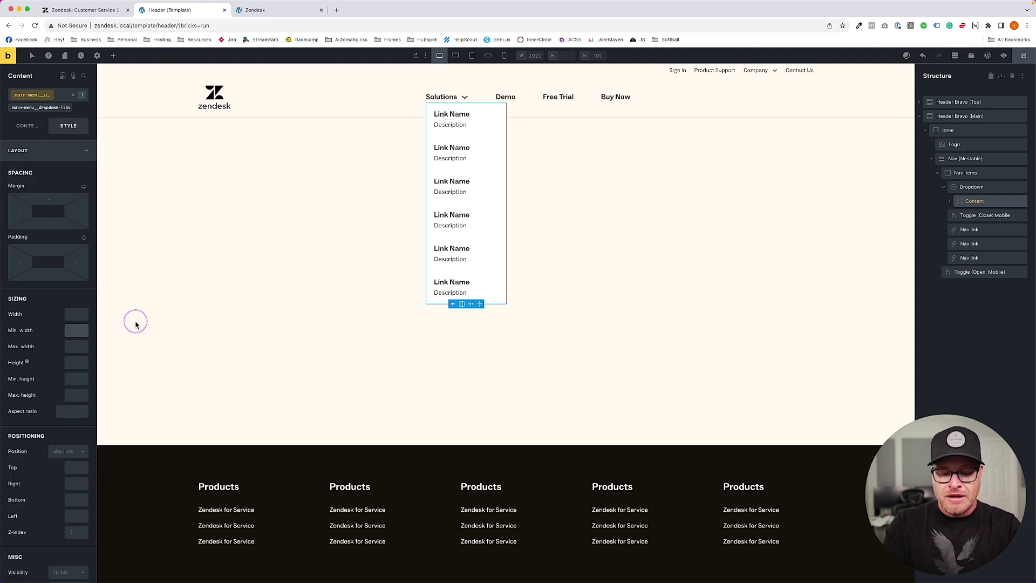
{"action": "type", "text": "40ch"}
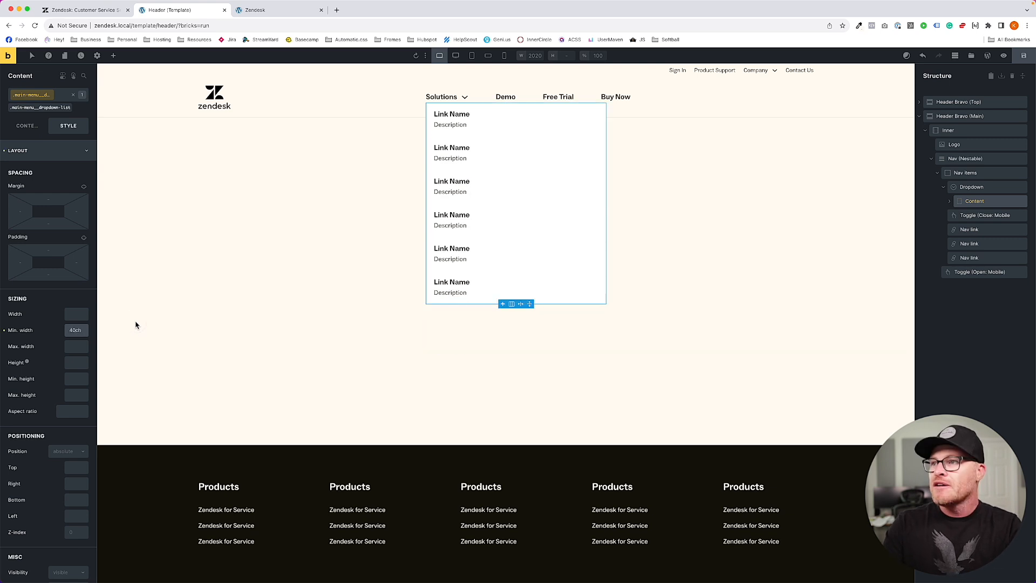
{"action": "key", "text": "BackSpace"}
{"action": "type", "text": "5"}
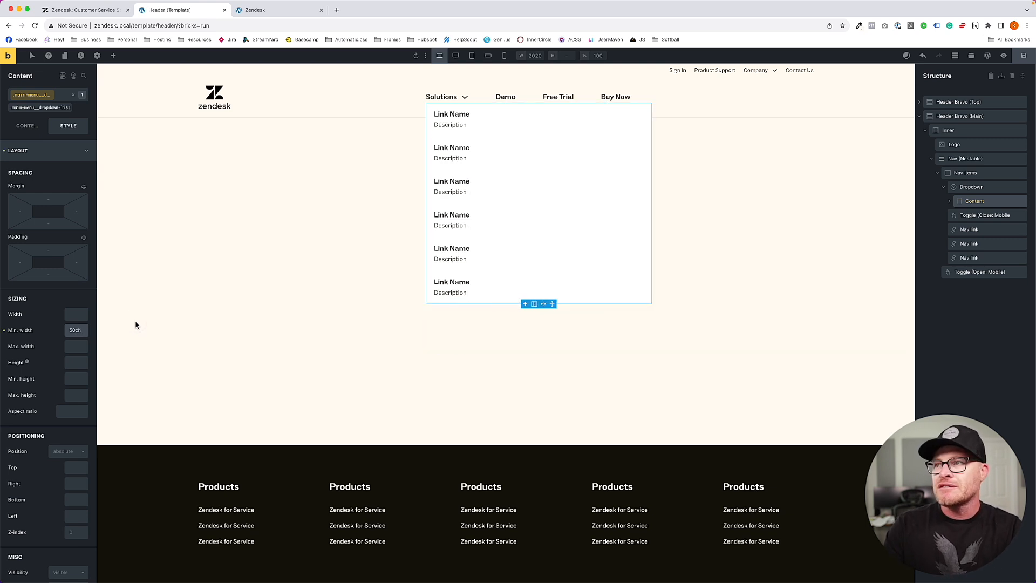
- Set the dropdown content's grid template columns to var(--grid-2)
{"action": "left_click", "coordinate": [27, 125]}
{"action": "left_click", "coordinate": [60, 209]}
{"action": "type", "text": "var(--grid-2)"}
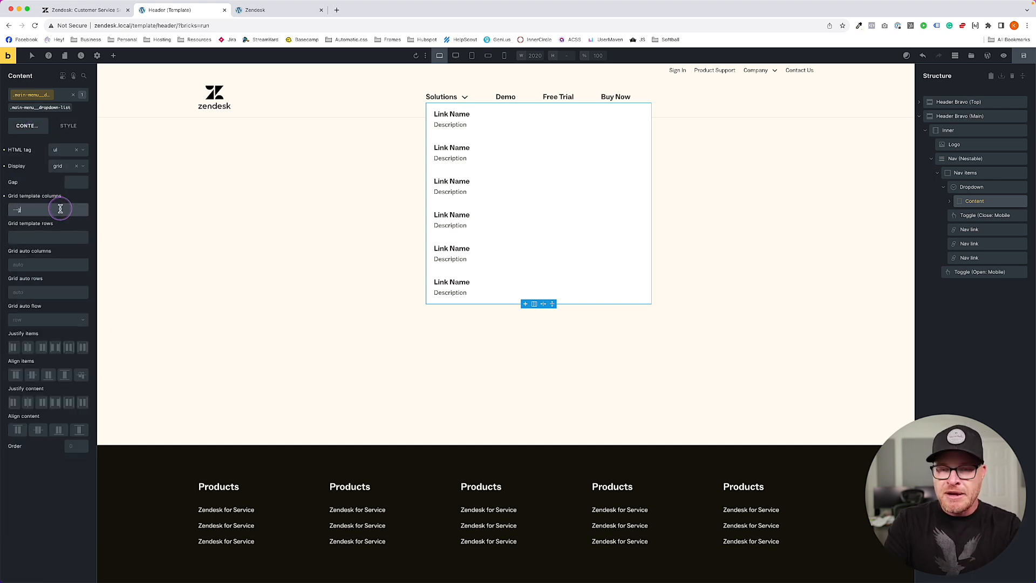
- Set the dropdown content's gap to var(--space-xs) and its grid template rows to var(--grid-1)
{"action": "left_click", "coordinate": [76, 178]}
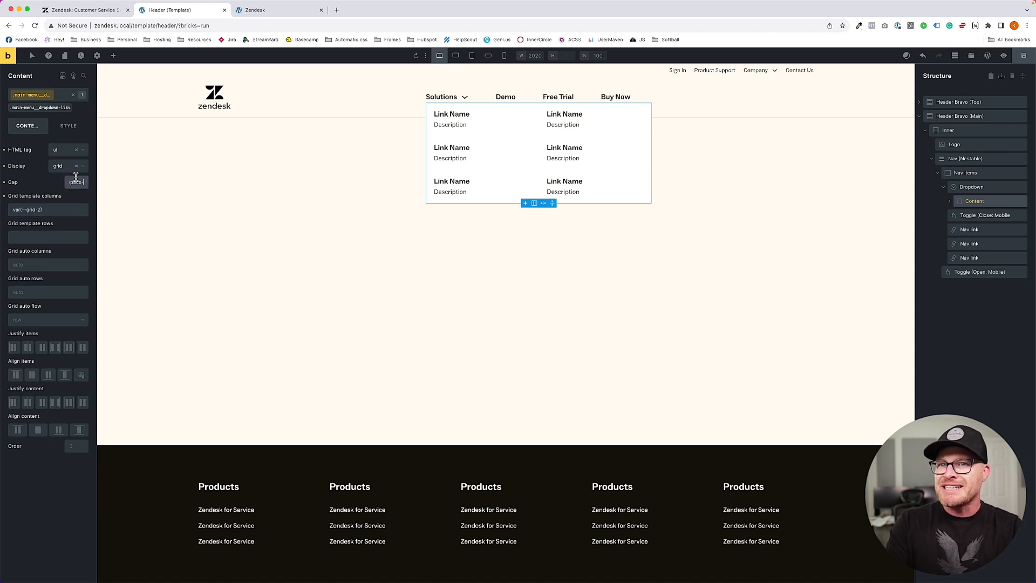
{"action": "type", "text": "--content-g"}
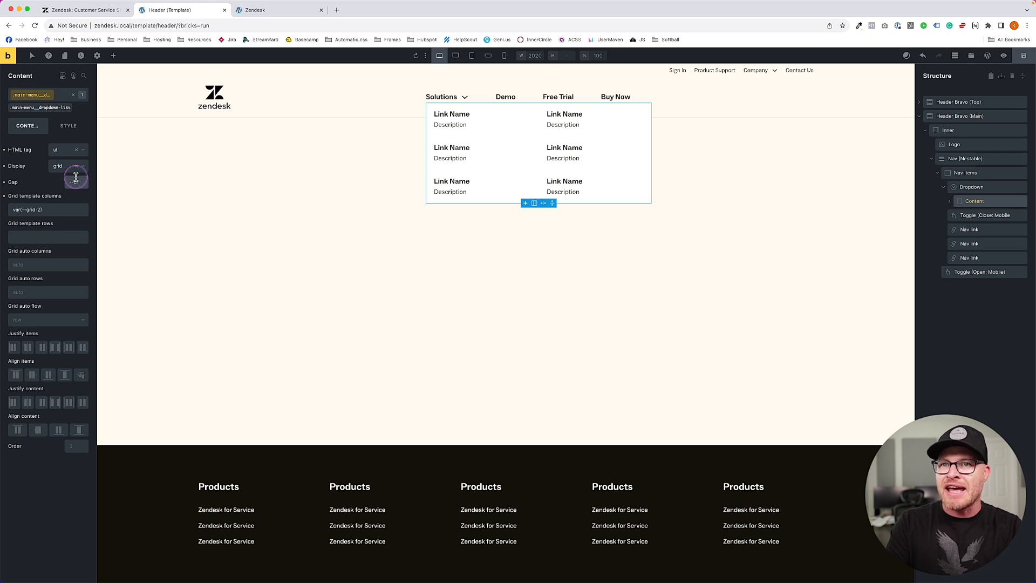
{"action": "type", "text": "ap"}
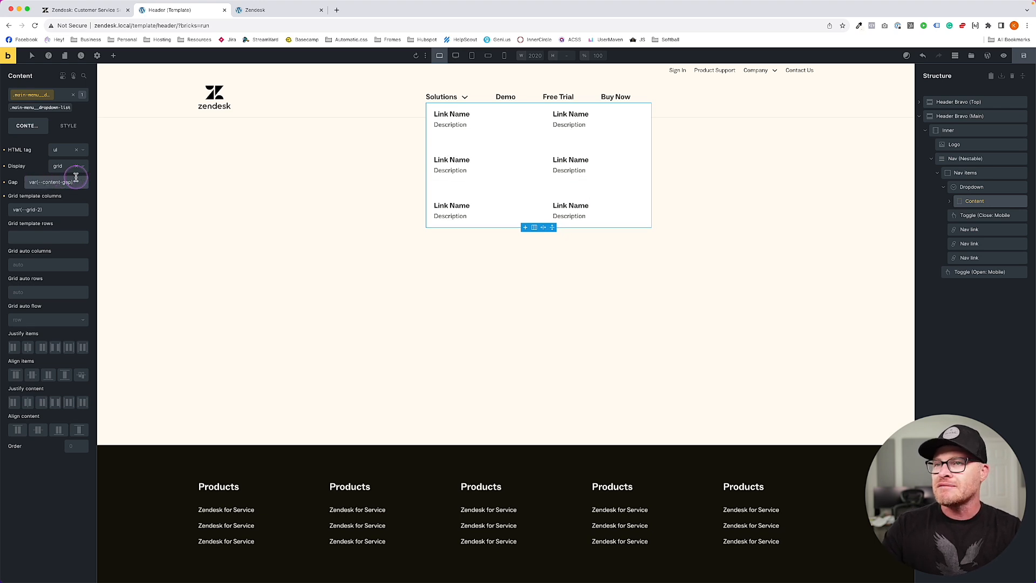
{"action": "triple_click", "coordinate": [74, 182]}
{"action": "type", "text": "--space-s"}
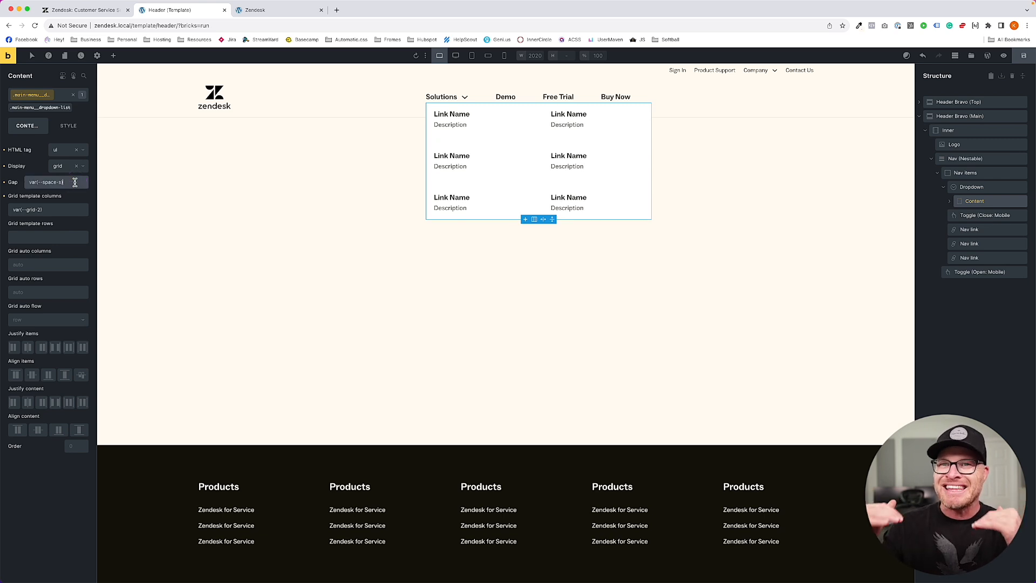
{"action": "type", "text": "x"}
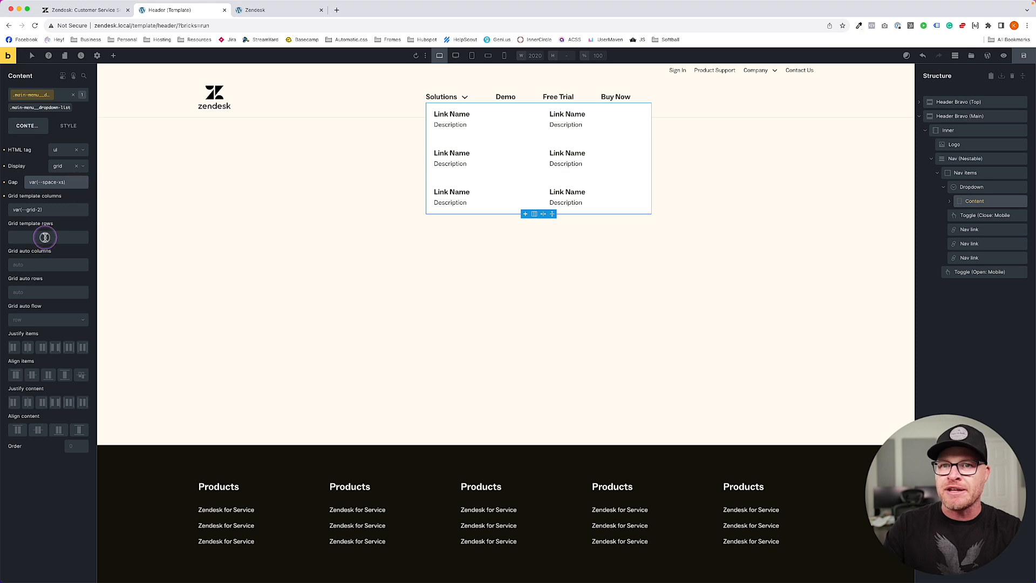
{"action": "left_click", "coordinate": [45, 237]}
{"action": "type", "text": "--grid-1"}
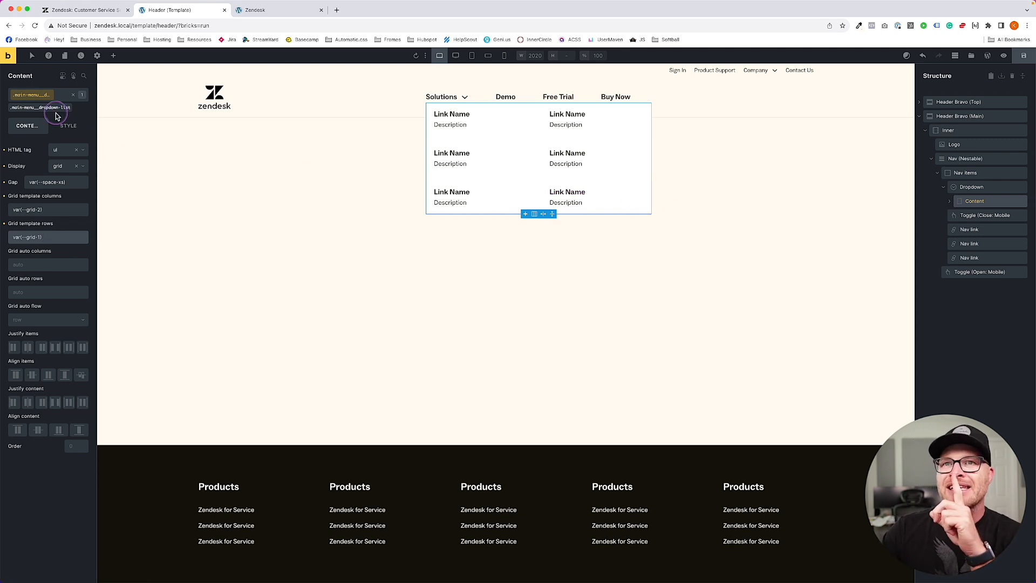
- Apply linked padding of var(--space-m) to all four sides of the dropdown's Content element
{"action": "left_click", "coordinate": [60, 126]}
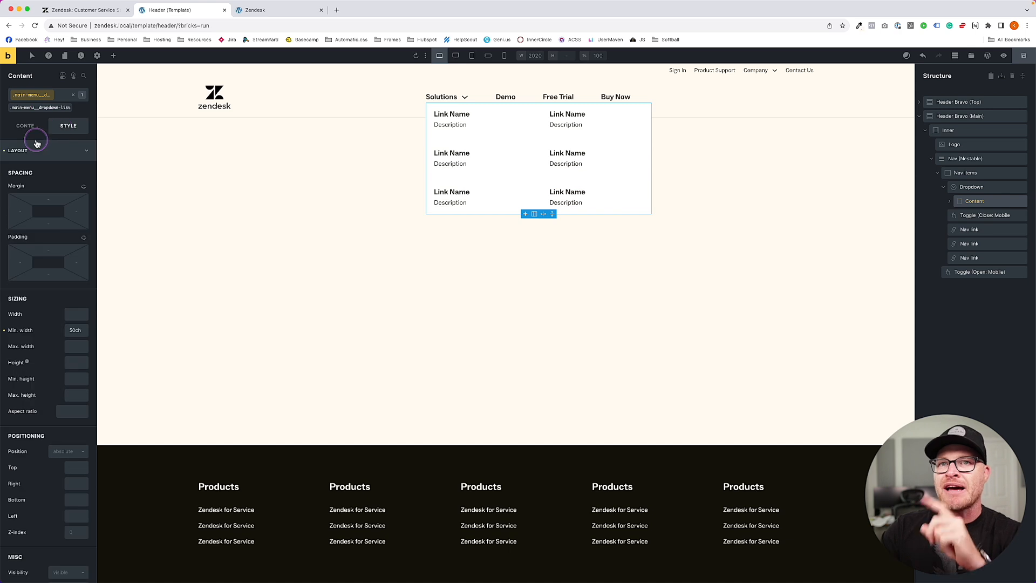
{"action": "left_click", "coordinate": [52, 252]}
{"action": "type", "text": "--space-m"}
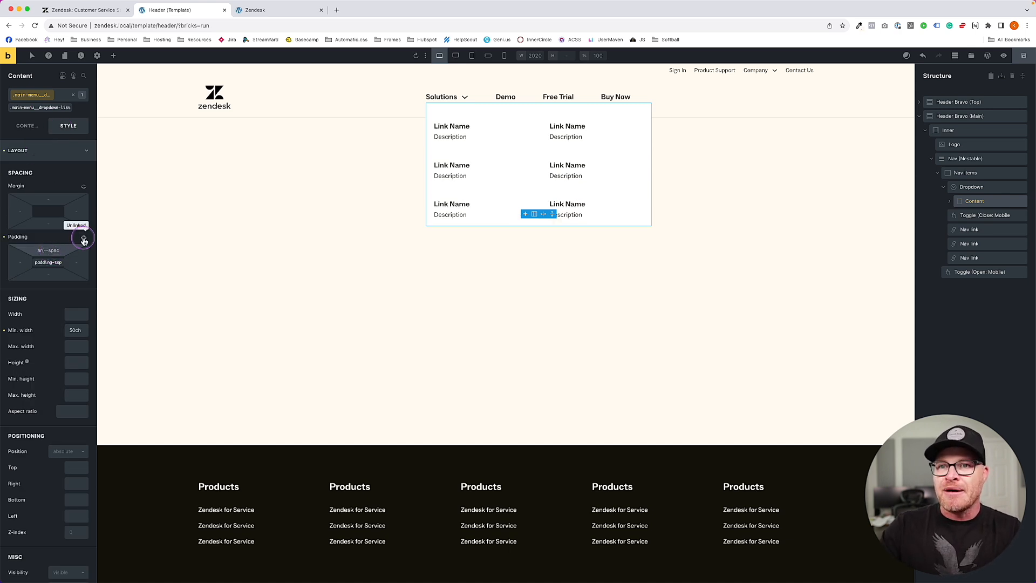
{"action": "double_click", "coordinate": [83, 238]}
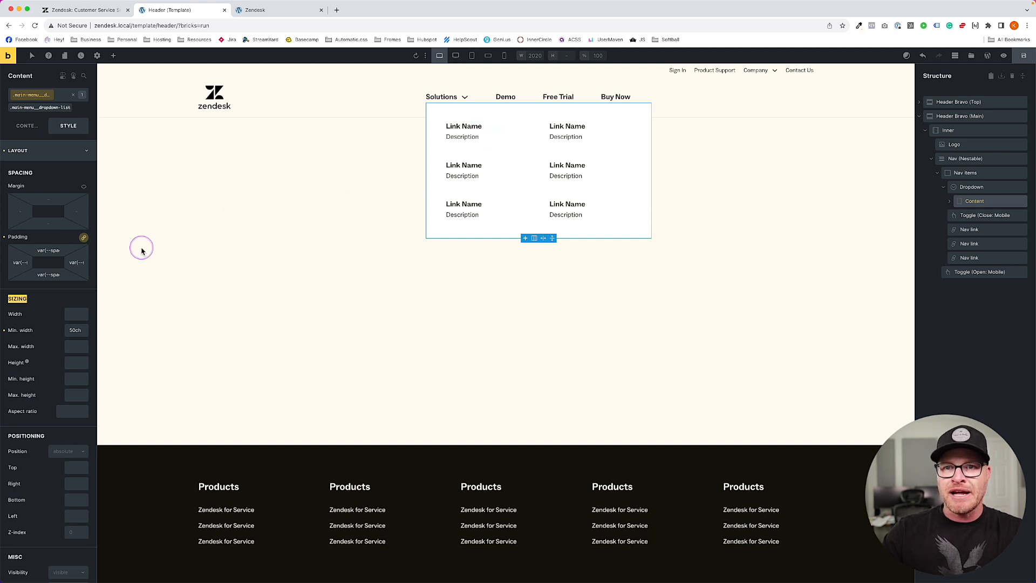
{"action": "left_click", "coordinate": [32, 152]}
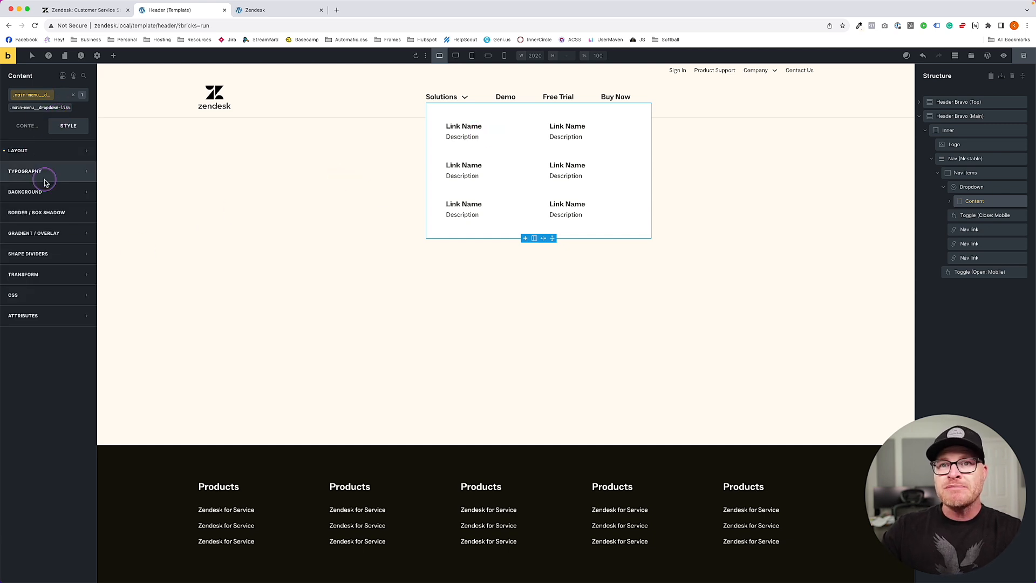
- Set the background color of the dropdown's Content element to base-light
{"action": "left_click", "coordinate": [25, 191]}
{"action": "left_click", "coordinate": [83, 210]}
{"action": "left_click", "coordinate": [61, 266]}
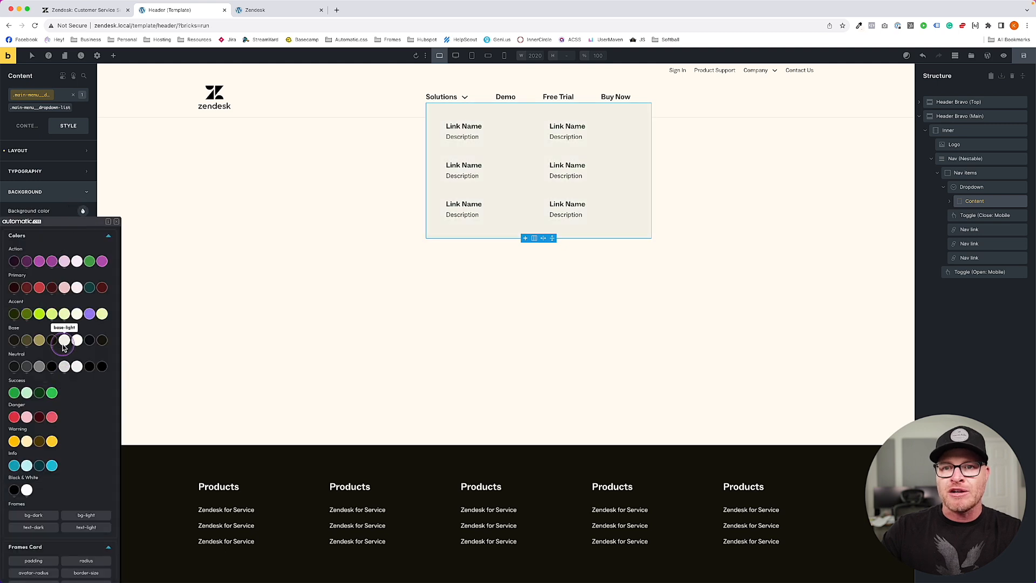
{"action": "left_click", "coordinate": [63, 342]}
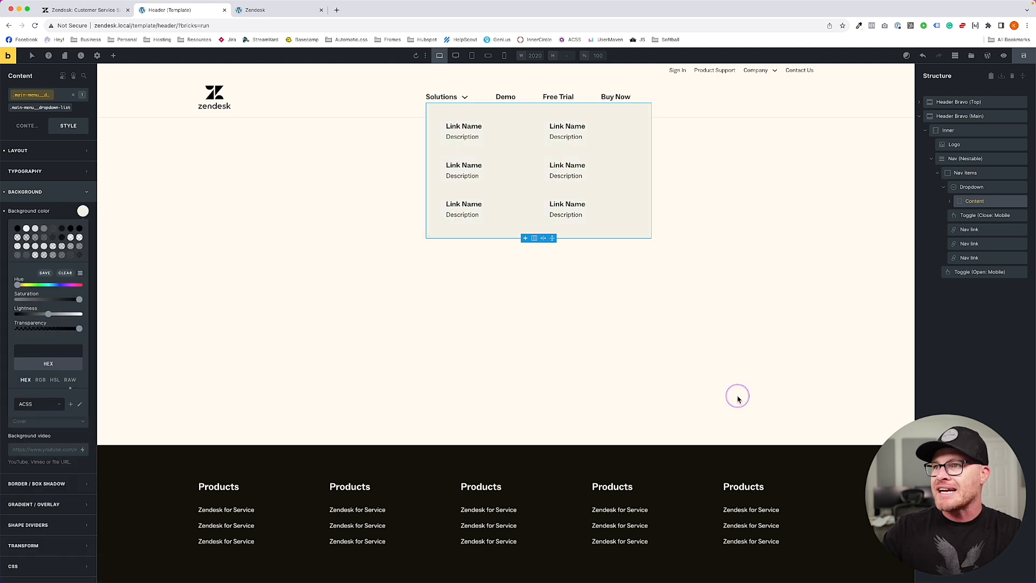
{"action": "left_click", "coordinate": [47, 199]}
- Give the dropdown's Content element a box shadow with X 0, Y 0, blur 40 and spread 0
{"action": "left_click", "coordinate": [81, 10]}
{"action": "mouse_move", "coordinate": [431, 103]}
{"action": "left_click", "coordinate": [172, 10]}
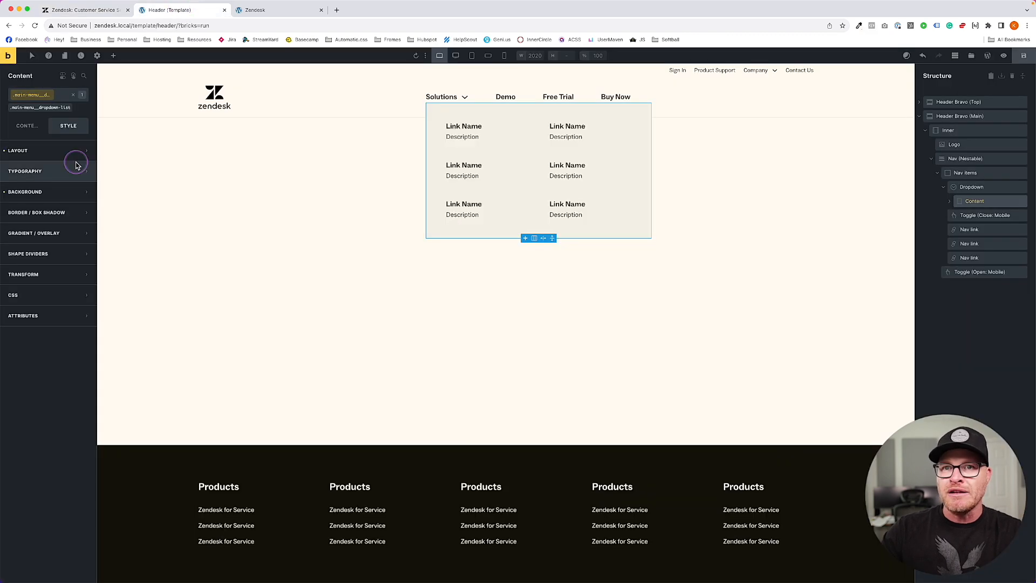
{"action": "left_click", "coordinate": [58, 216]}
{"action": "left_click", "coordinate": [83, 244]}
{"action": "left_click", "coordinate": [24, 291]}
{"action": "type", "text": "40-"}
{"action": "key", "text": "Tab"}
{"action": "key", "text": "shift+Tab"}
{"action": "key", "text": "Tab"}
{"action": "type", "text": "0"}
{"action": "key", "text": "Tab"}
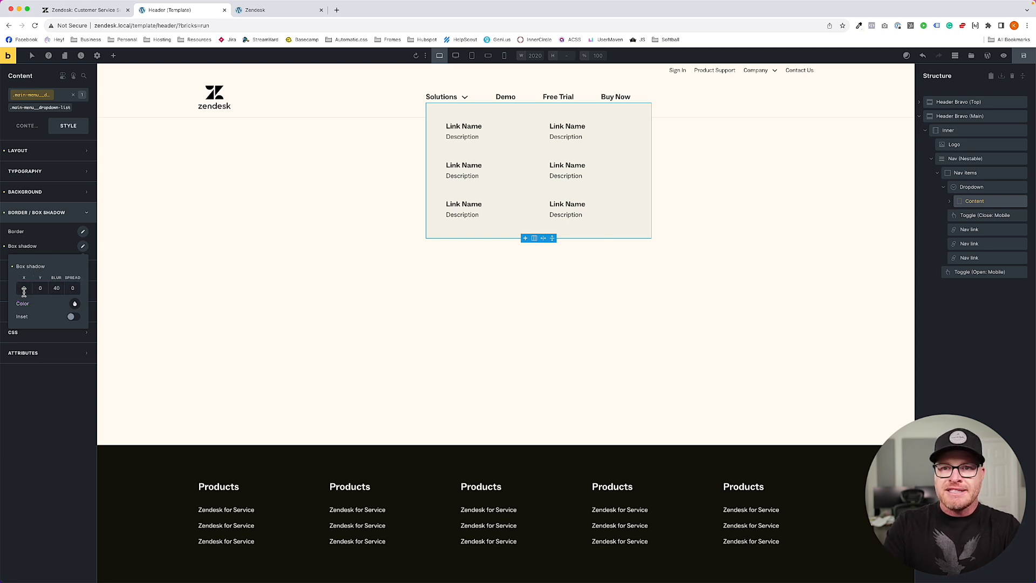
- Color the dropdown's box shadow with base-trans-20 and save the template
{"action": "left_click", "coordinate": [74, 303]}
{"action": "scroll", "coordinate": [60, 400], "scroll_direction": "down", "scroll_amount": 1}
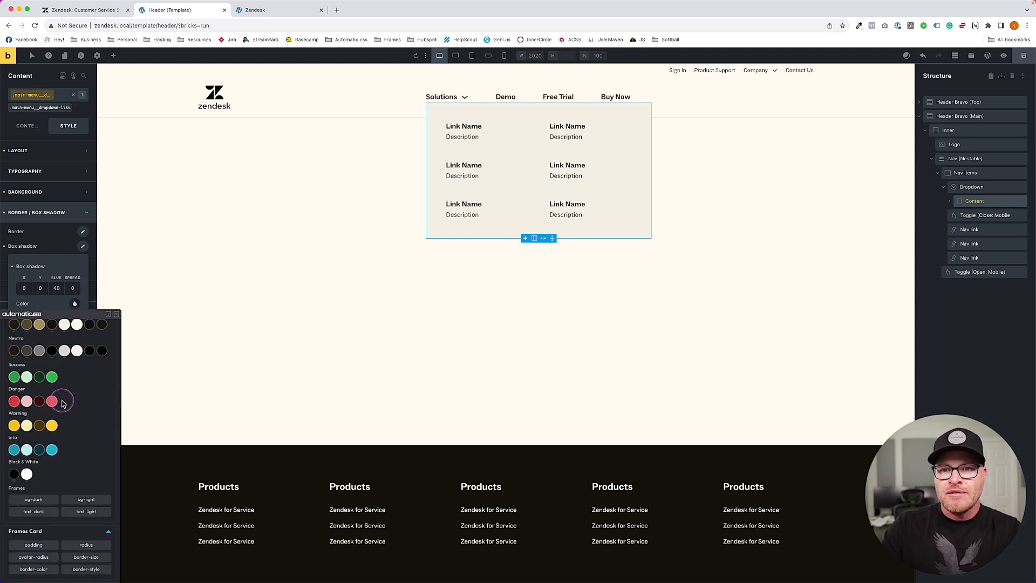
{"action": "left_click", "coordinate": [51, 325]}
{"action": "left_click", "coordinate": [52, 436]}
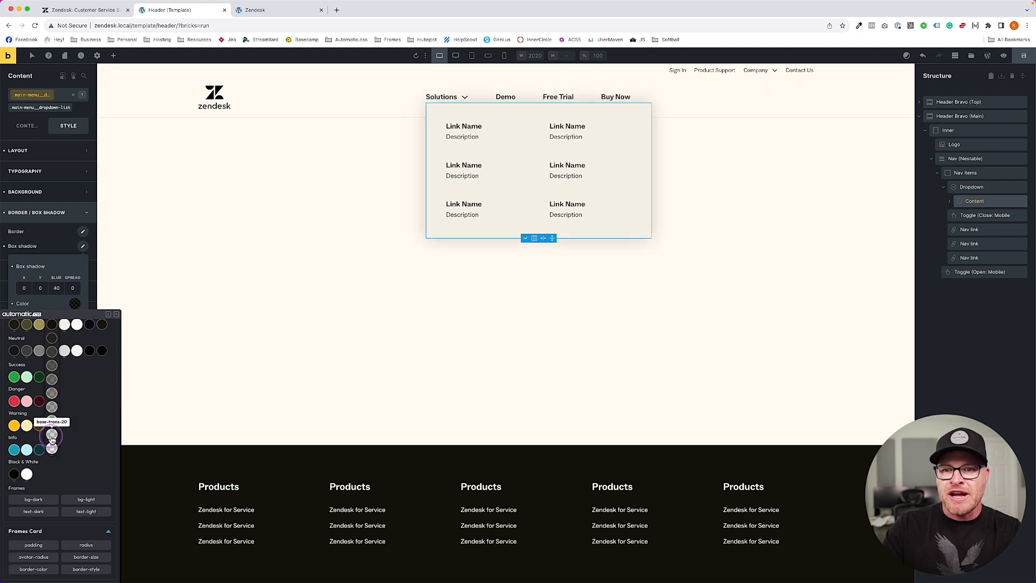
{"action": "left_click", "coordinate": [1024, 56]}
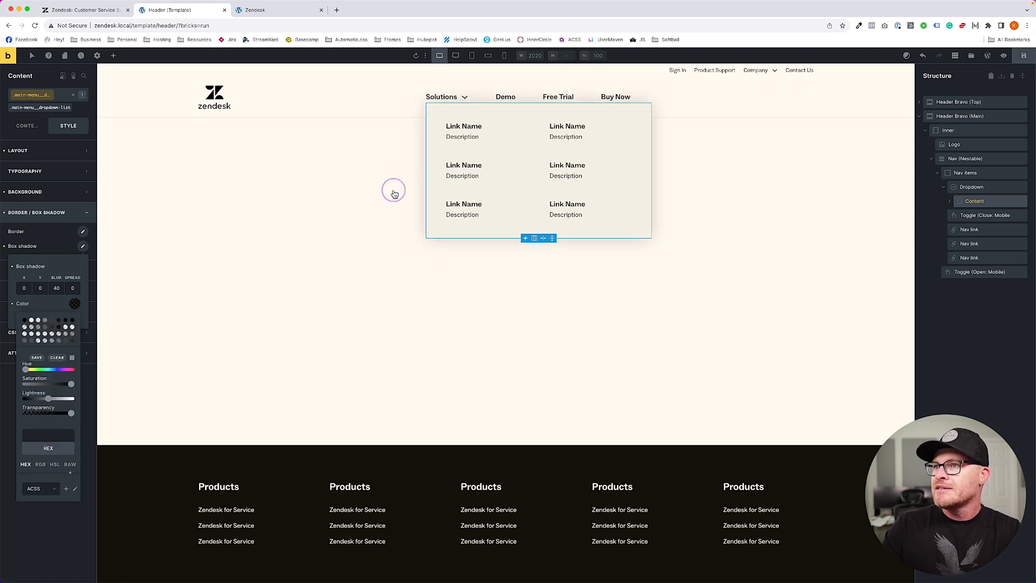
- Apply a linked border radius of var(--radius-s) to all four corners of the dropdown's List Item
{"action": "left_click", "coordinate": [497, 129]}
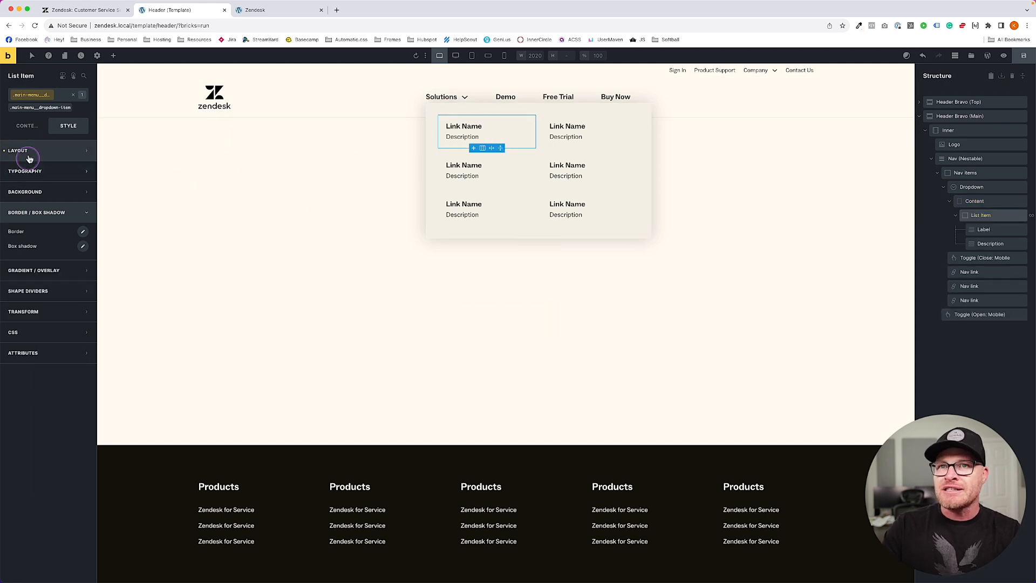
{"action": "left_click", "coordinate": [123, 9]}
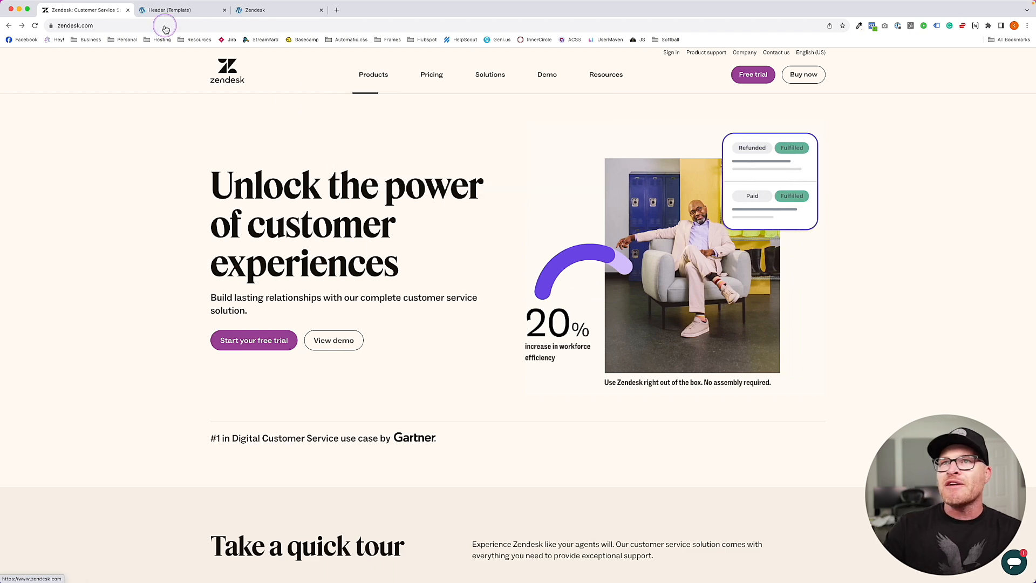
{"action": "left_click", "coordinate": [170, 9]}
{"action": "left_click", "coordinate": [82, 233]}
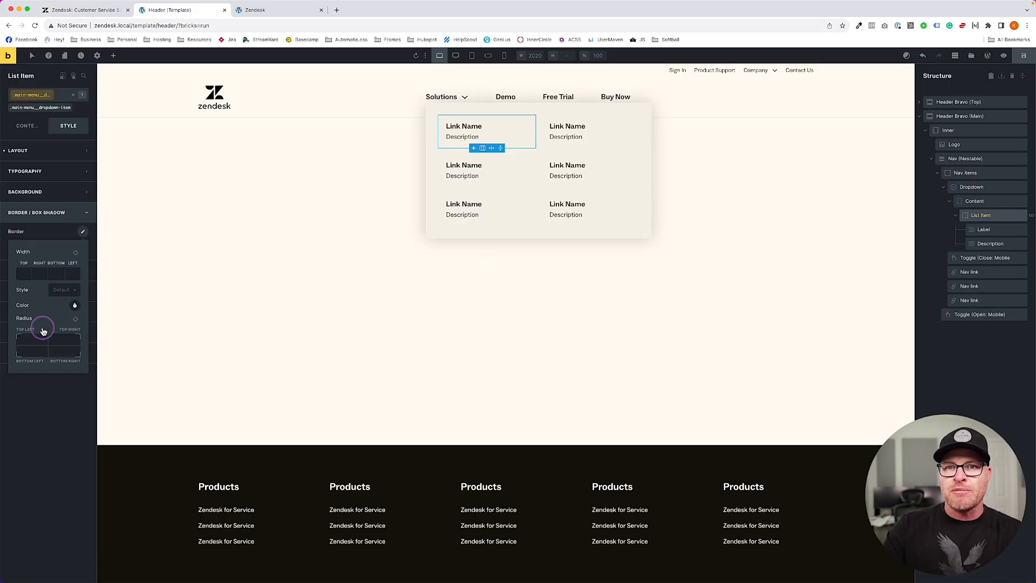
{"action": "left_click", "coordinate": [24, 339]}
{"action": "type", "text": "--radius-s"}
{"action": "left_click", "coordinate": [75, 319]}
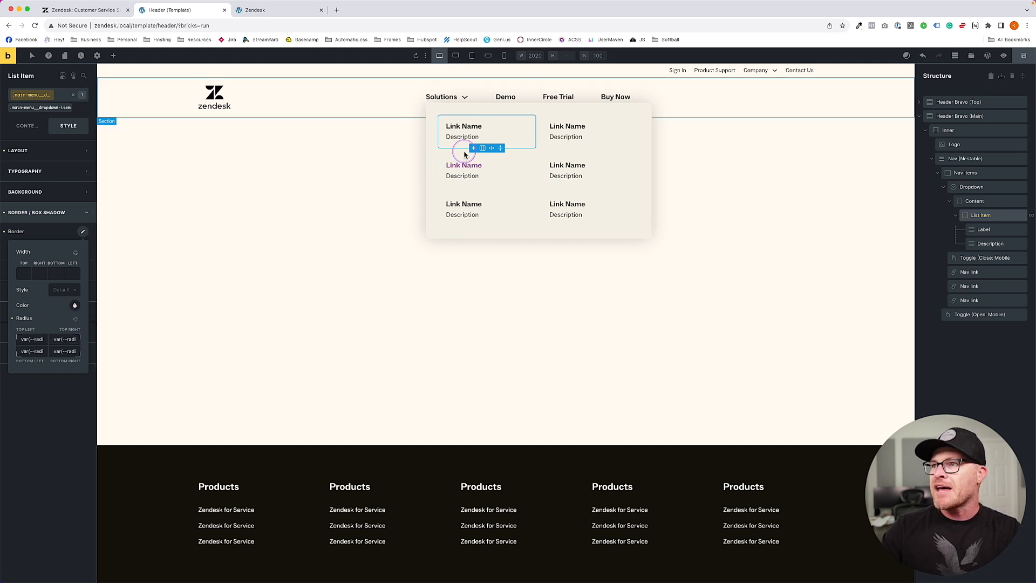
{"action": "left_click", "coordinate": [69, 126]}
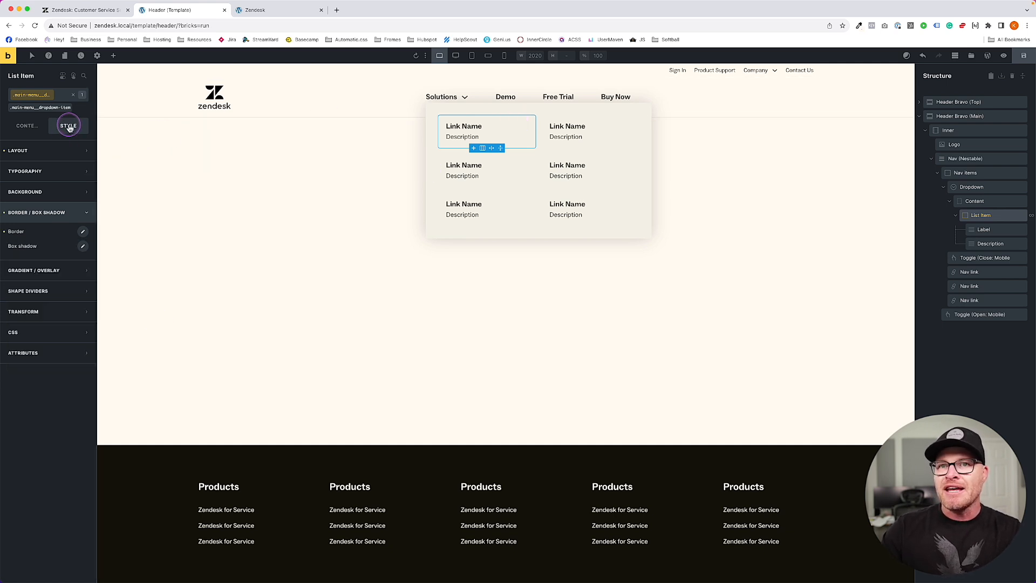
- Add custom CSS giving the List Item a hover background-color of var(--base-trans-10), save the template, and check it on the reloaded front-end page
{"action": "left_click", "coordinate": [60, 333]}
{"action": "type", "text": "r"}
{"action": "key", "text": "Tab"}
{"action": "type", "text": ":hover {   "}
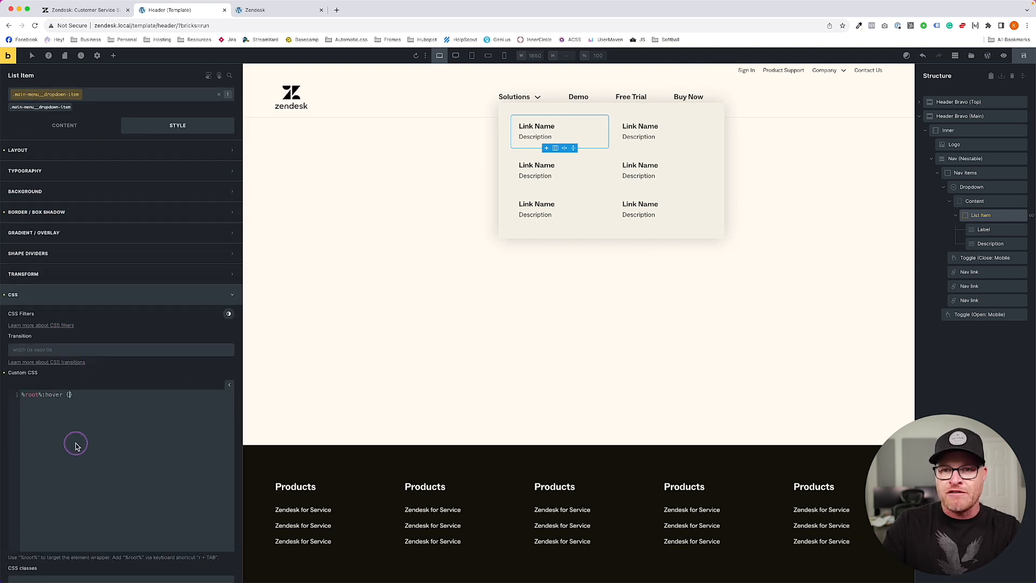
{"action": "type", "text": "background-color: --base-trans-2"}
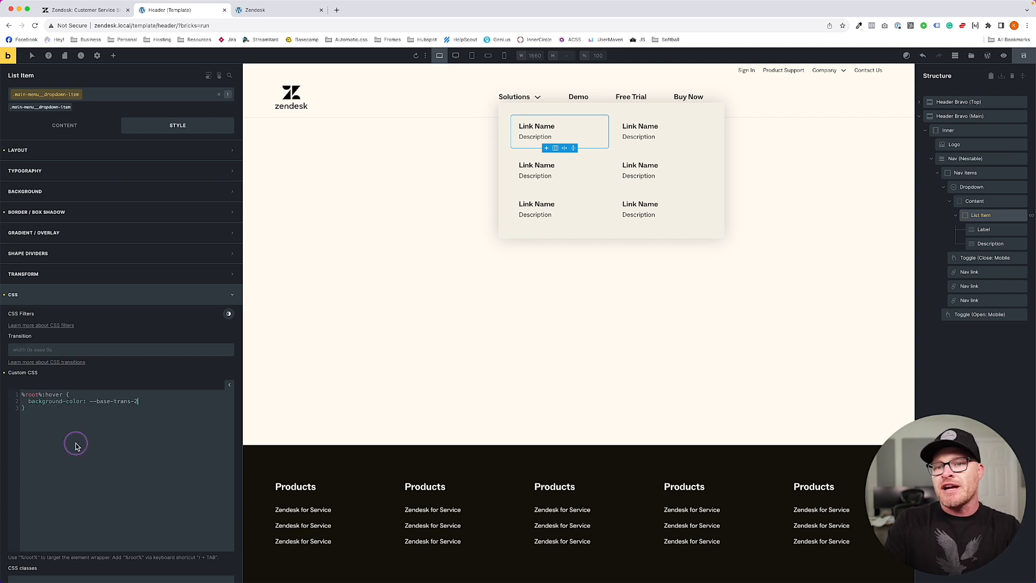
{"action": "key", "text": "super+s"}
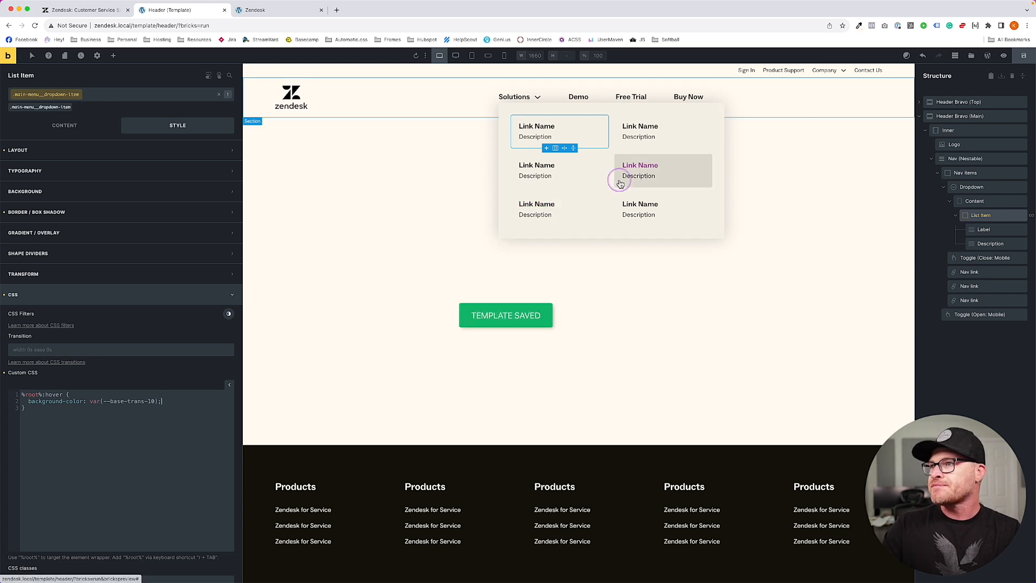
{"action": "mouse_move", "coordinate": [546, 150]}
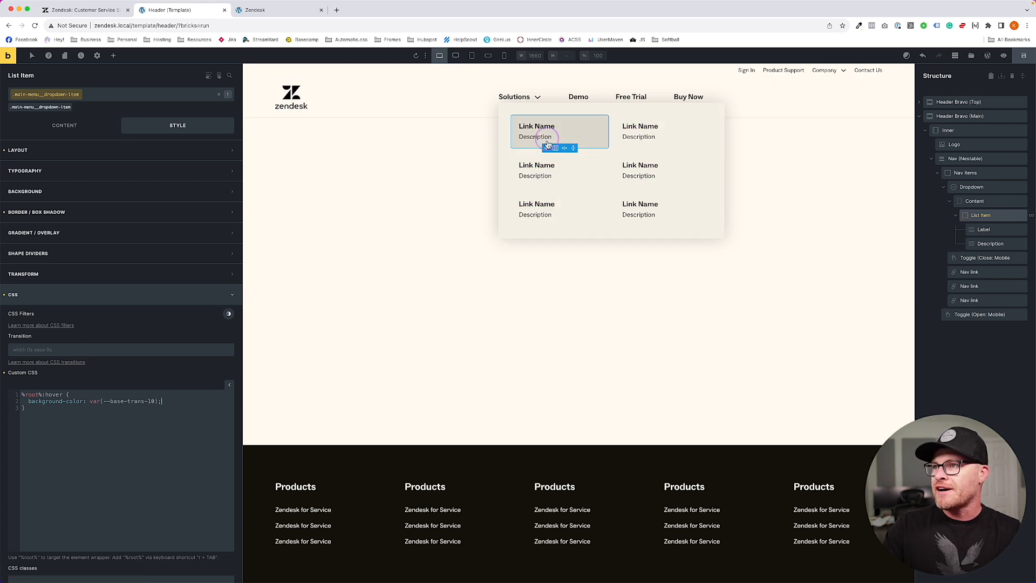
{"action": "left_click", "coordinate": [1024, 56]}
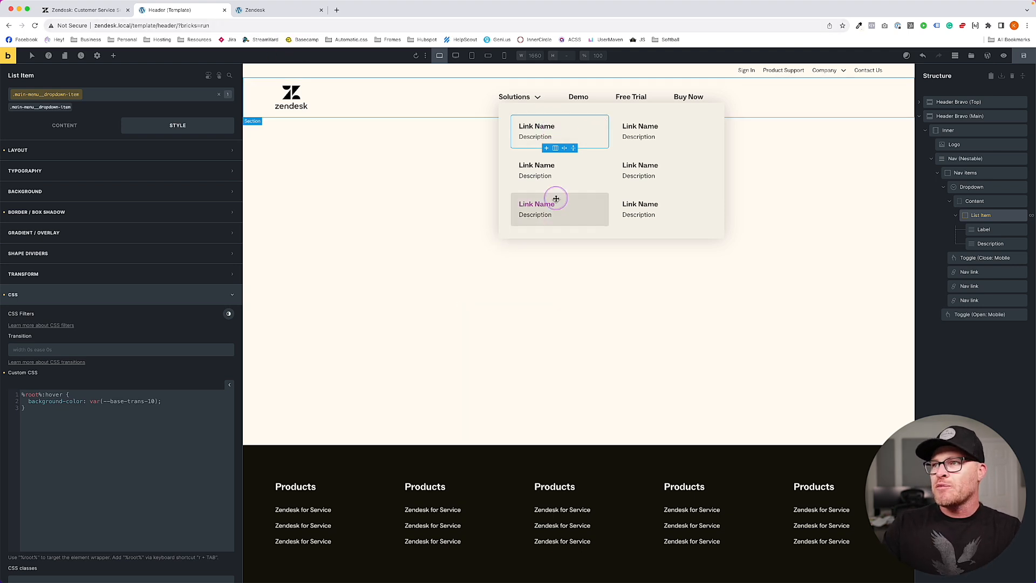
{"action": "left_click", "coordinate": [296, 9]}
{"action": "key", "text": "super+r"}
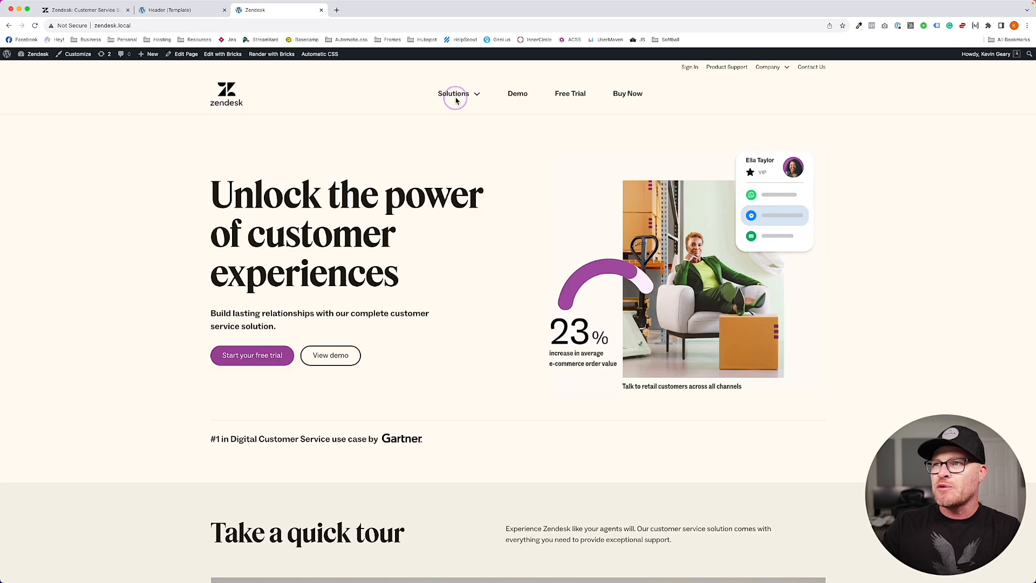
{"action": "left_click", "coordinate": [187, 10]}
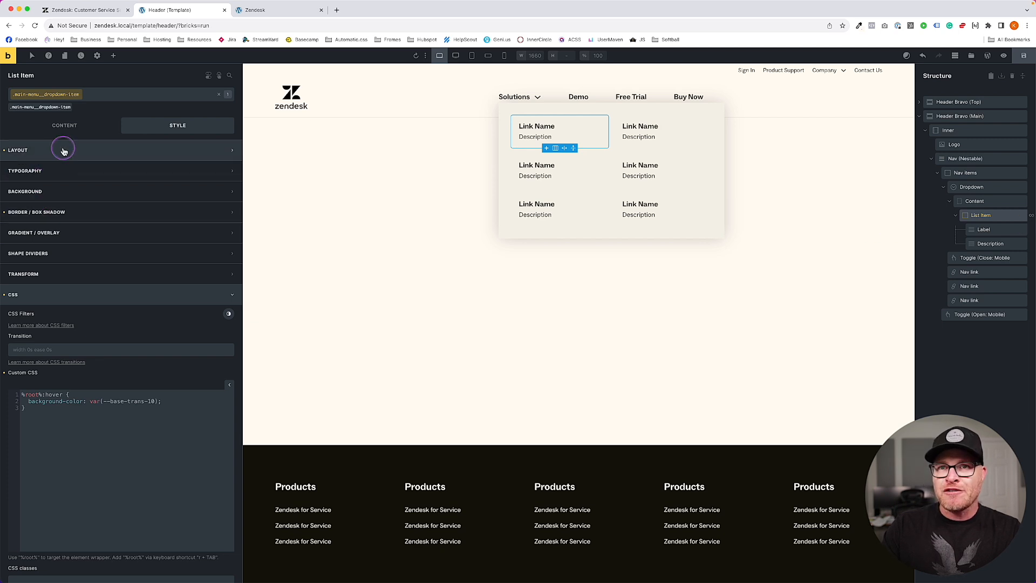
- Try a text color of var(--base) inside the List Item's hover rule, and remove that declaration again
{"action": "left_click", "coordinate": [187, 404]}
{"action": "key", "text": "Return"}
{"action": "type", "text": "color: var(--base1);"}
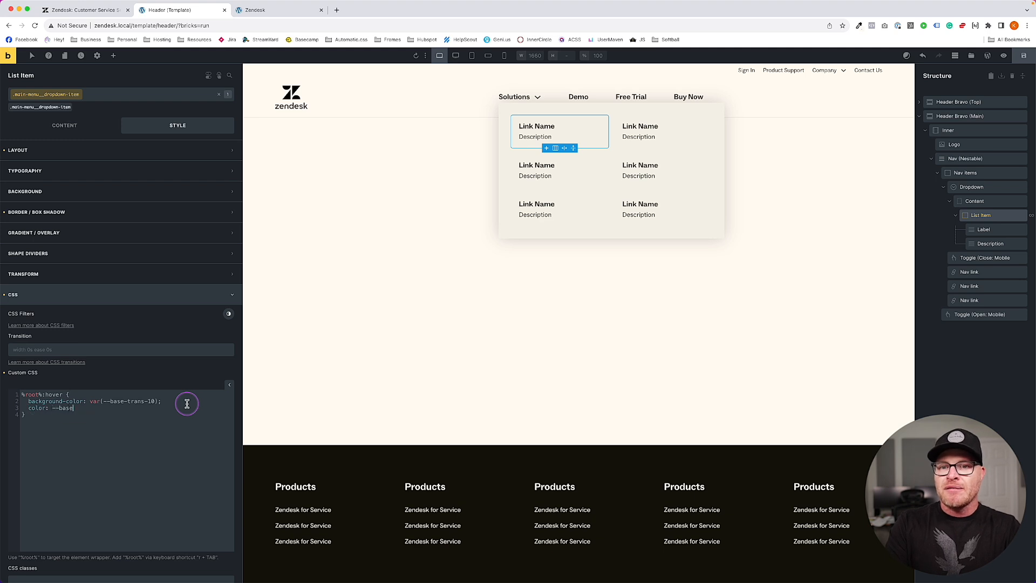
{"action": "key", "text": "super+s"}
{"action": "key", "text": "Left"}
{"action": "key", "text": "Left"}
{"action": "key", "text": "Left"}
{"action": "key", "text": "BackSpace"}
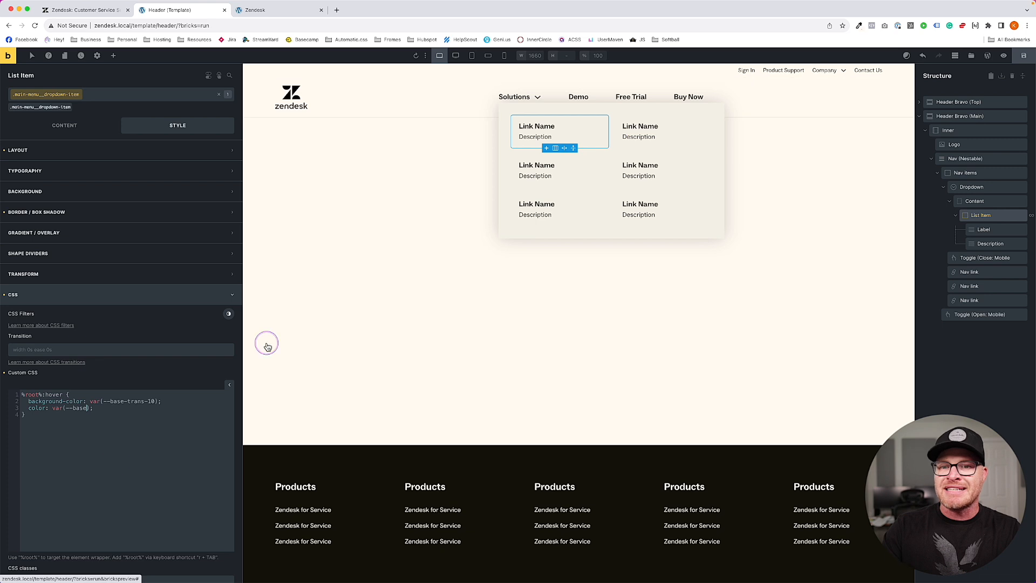
{"action": "left_click_drag", "start_coordinate": [93, 408], "coordinate": [21, 408]}
{"action": "key", "text": "BackSpace"}
{"action": "key", "text": "BackSpace"}
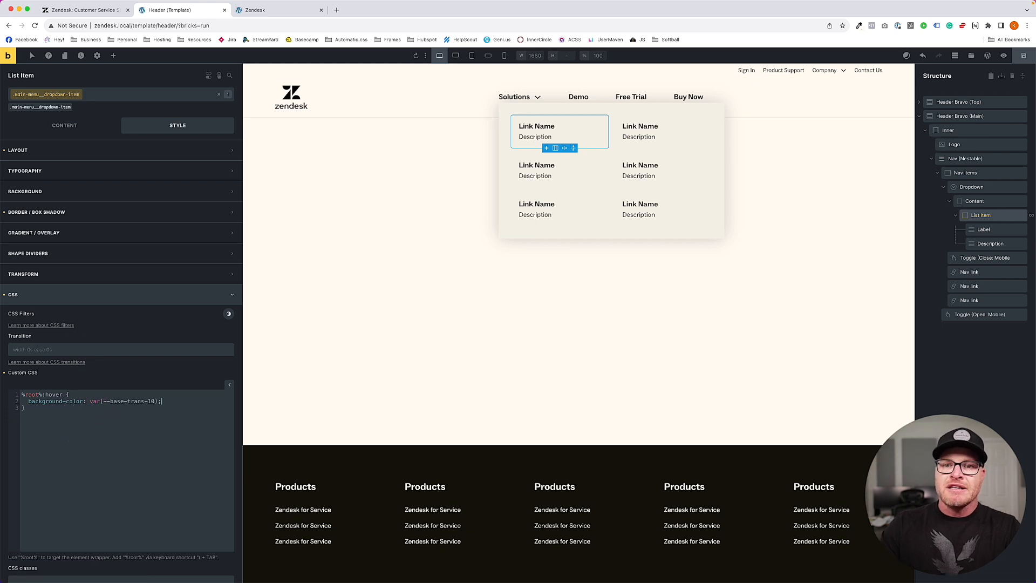
- Add a %root%:hover a rule with color: var(--base) to the List Item's custom CSS and save the template
{"action": "type", "text": "hover a {   "}
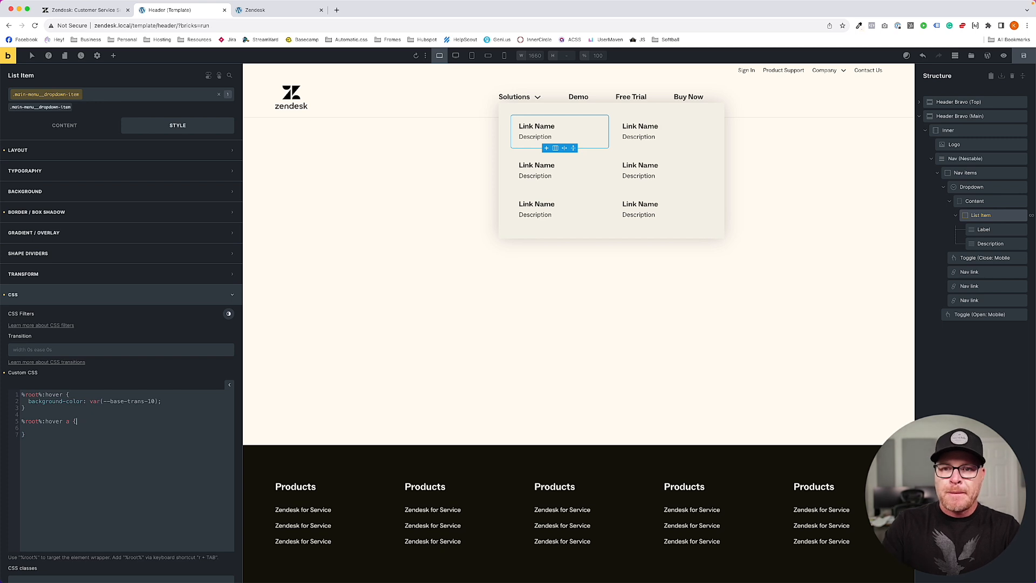
{"action": "type", "text": "color: var(--base);"}
{"action": "key", "text": "cmd+s"}
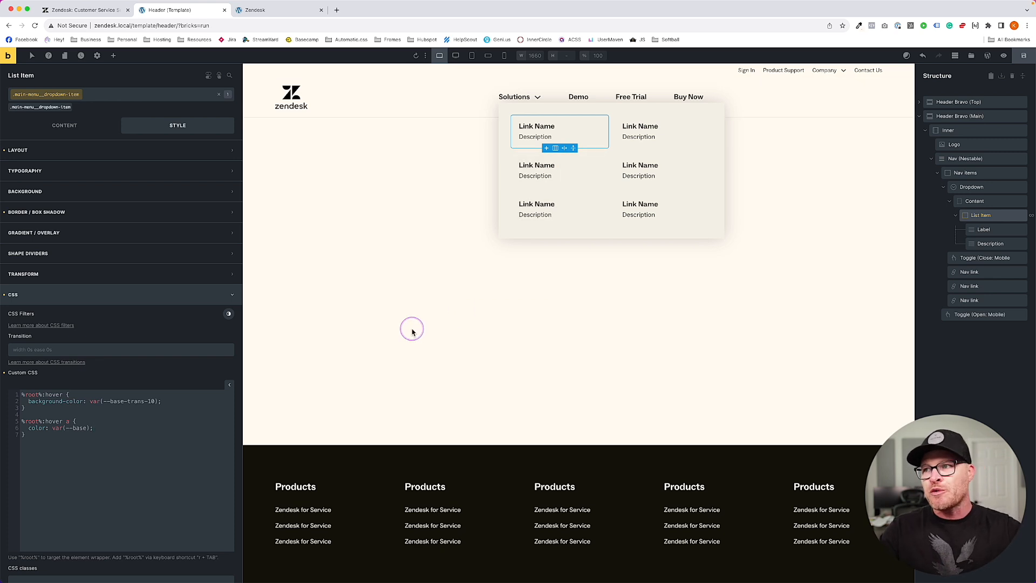
{"action": "left_click", "coordinate": [1024, 57]}
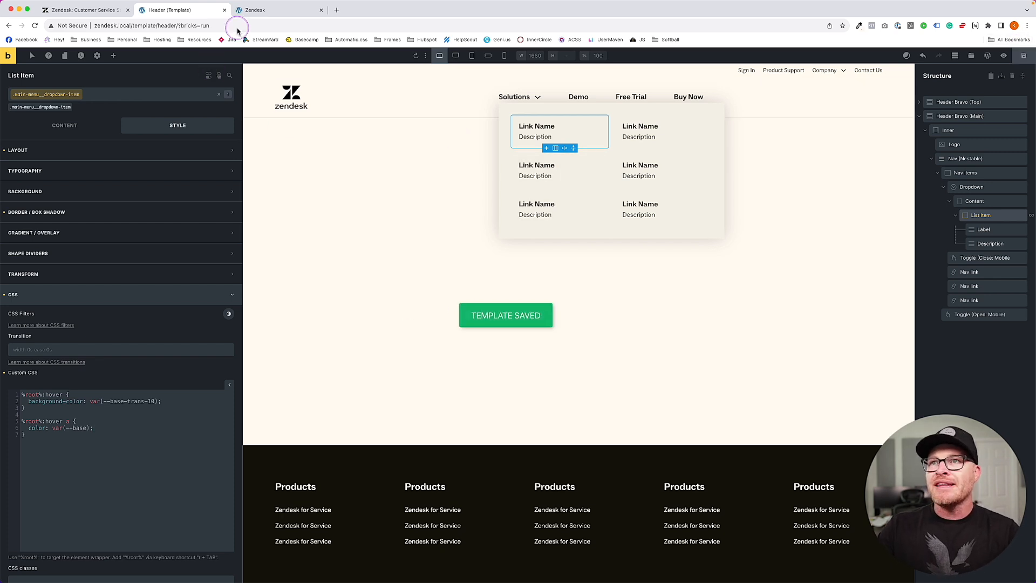
- Examine the dropdown's hover styling on the reloaded front-end page and compare it with the Products menu on the Zendesk reference site
{"action": "key", "text": "ctrl+Tab"}
{"action": "key", "text": "super+r"}
{"action": "mouse_move", "coordinate": [478, 94]}
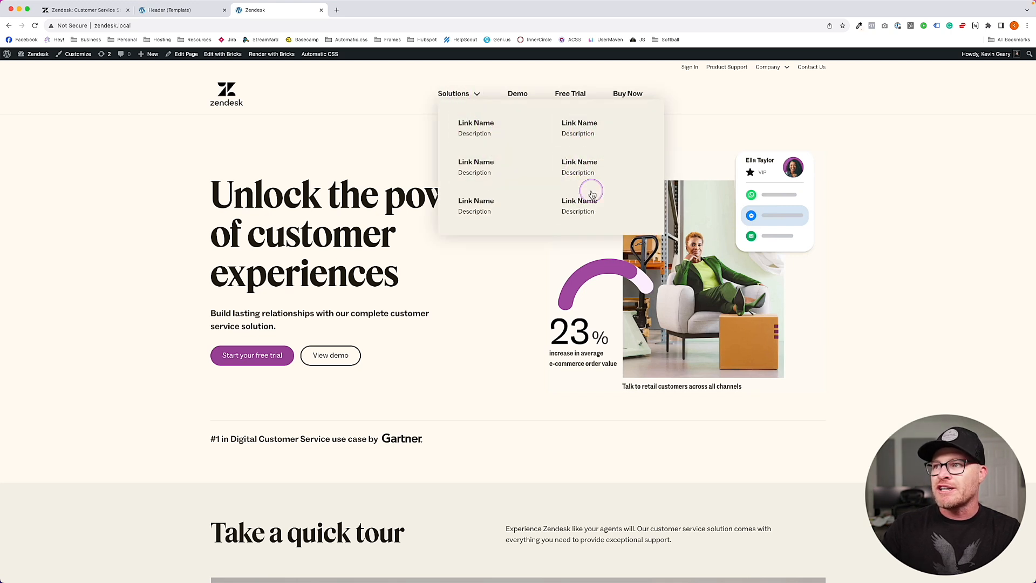
{"action": "left_click", "coordinate": [105, 9]}
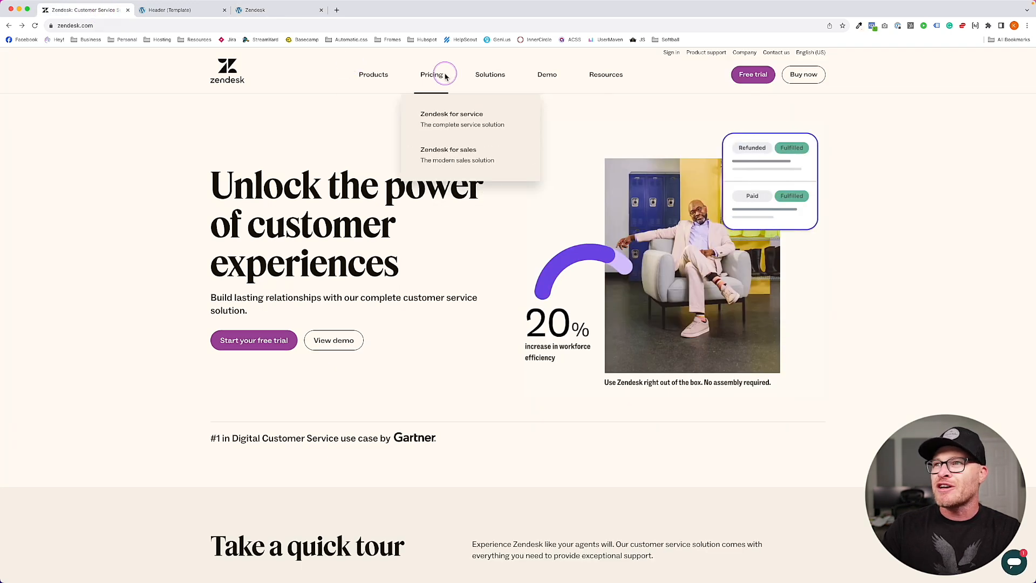
{"action": "mouse_move", "coordinate": [367, 92]}
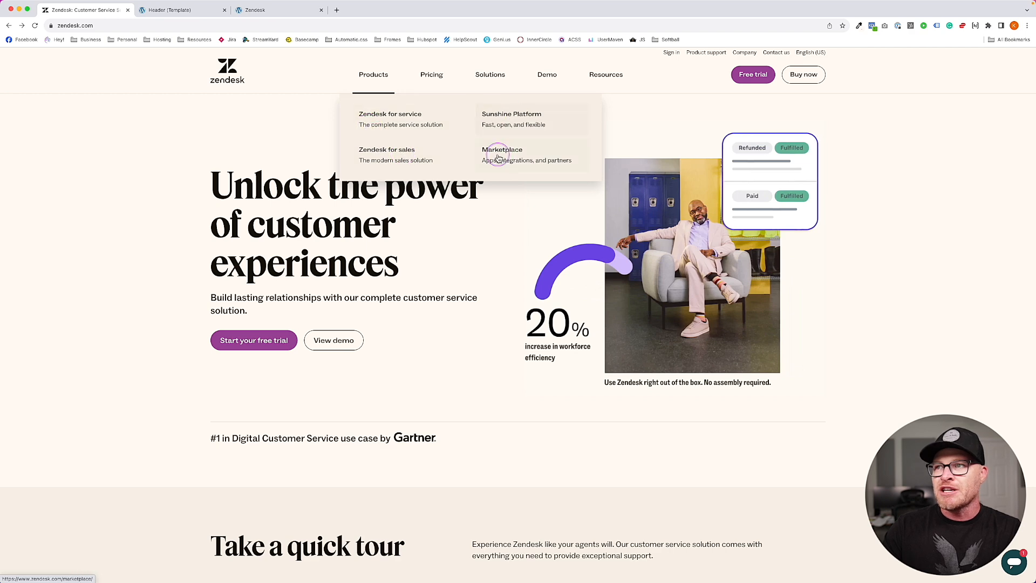
{"action": "left_click", "coordinate": [174, 10]}
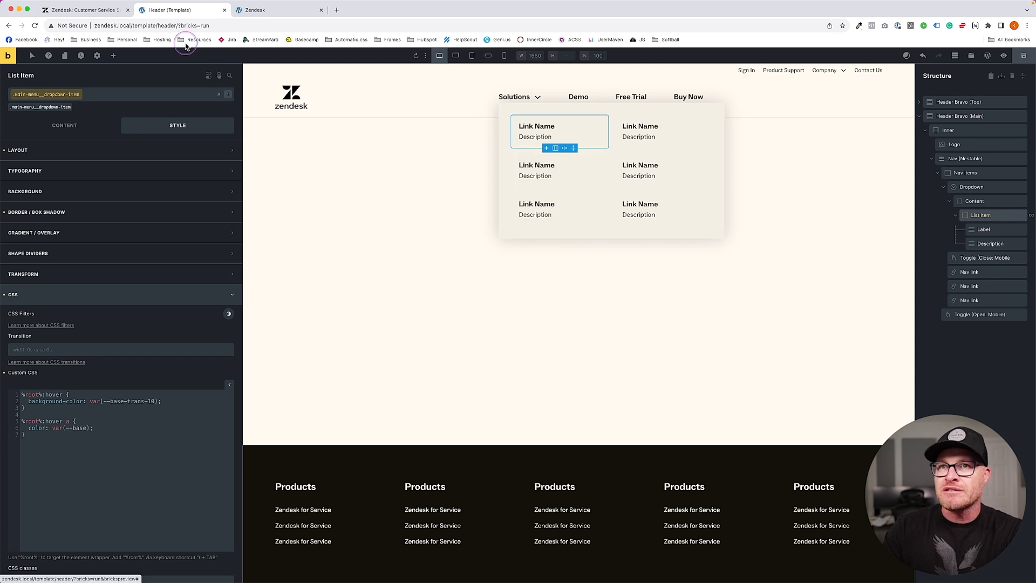
{"action": "left_click", "coordinate": [106, 14]}
{"action": "mouse_move", "coordinate": [373, 74]}
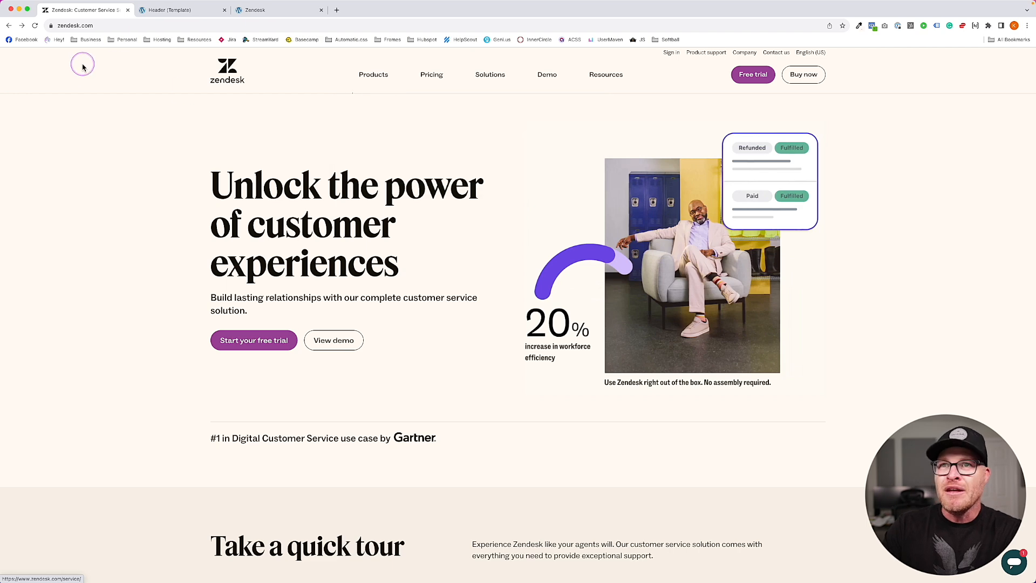
{"action": "left_click", "coordinate": [183, 14]}
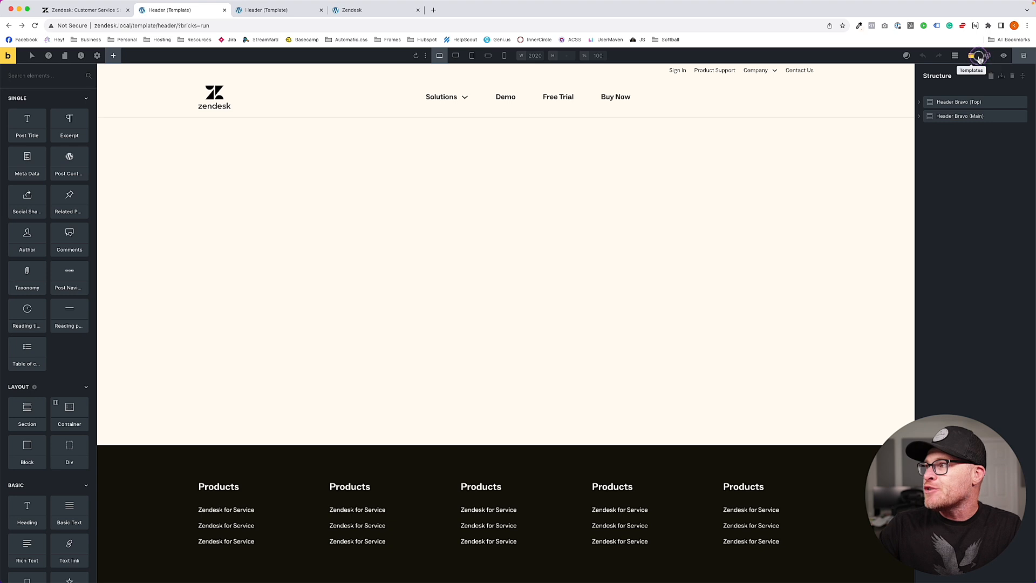
- Leave the builder for the WordPress admin and open the Bricks Child Theme's stylesheet in the Theme File Editor
{"action": "left_click", "coordinate": [979, 58]}
{"action": "left_click", "coordinate": [854, 95]}
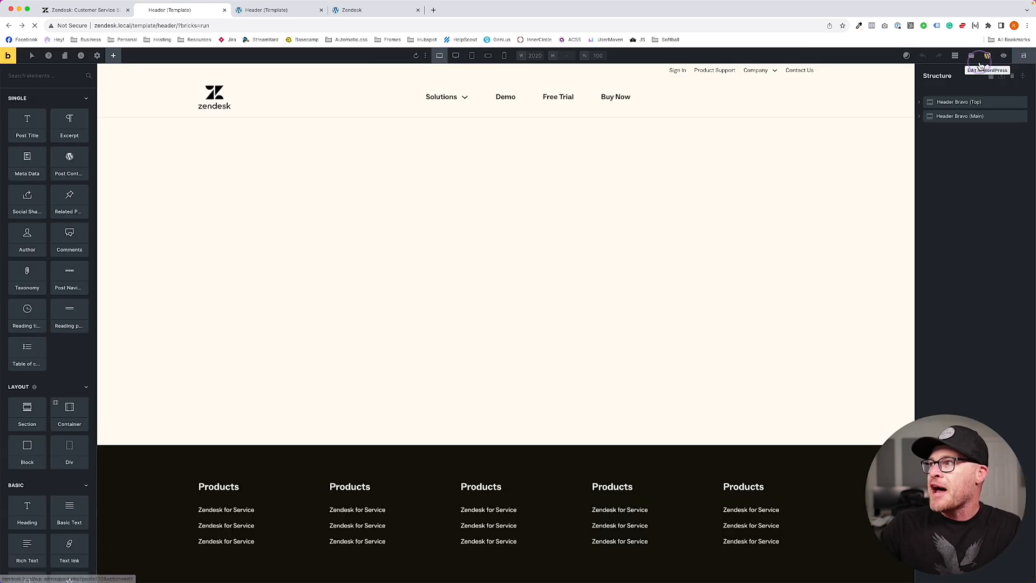
{"action": "left_click", "coordinate": [988, 57]}
{"action": "mouse_move", "coordinate": [39, 246]}
{"action": "left_click", "coordinate": [86, 295]}
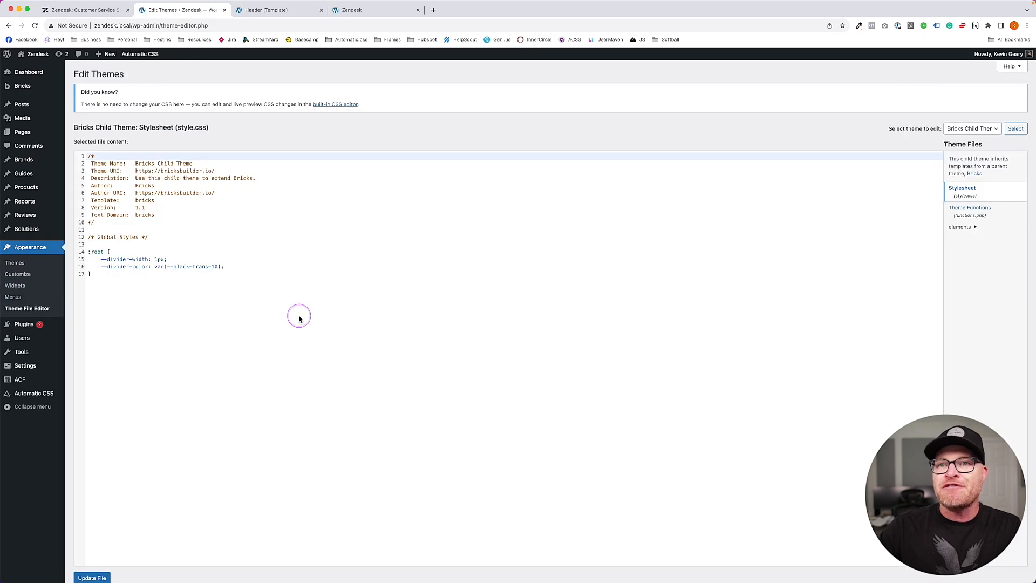
- Start a --base-trans-5 custom property in the :root block, using hsl() with var(--base-h) as the hue
{"action": "left_click", "coordinate": [289, 267]}
{"action": "key", "text": "Return"}
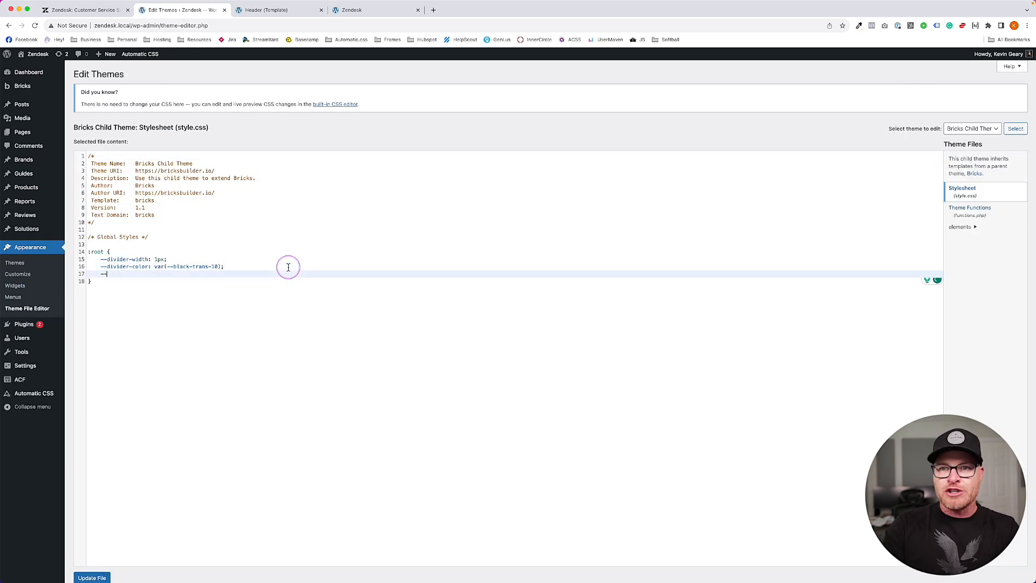
{"action": "key", "text": "super+equal"}
{"action": "key", "text": "super+equal"}
{"action": "key", "text": "super+equal"}
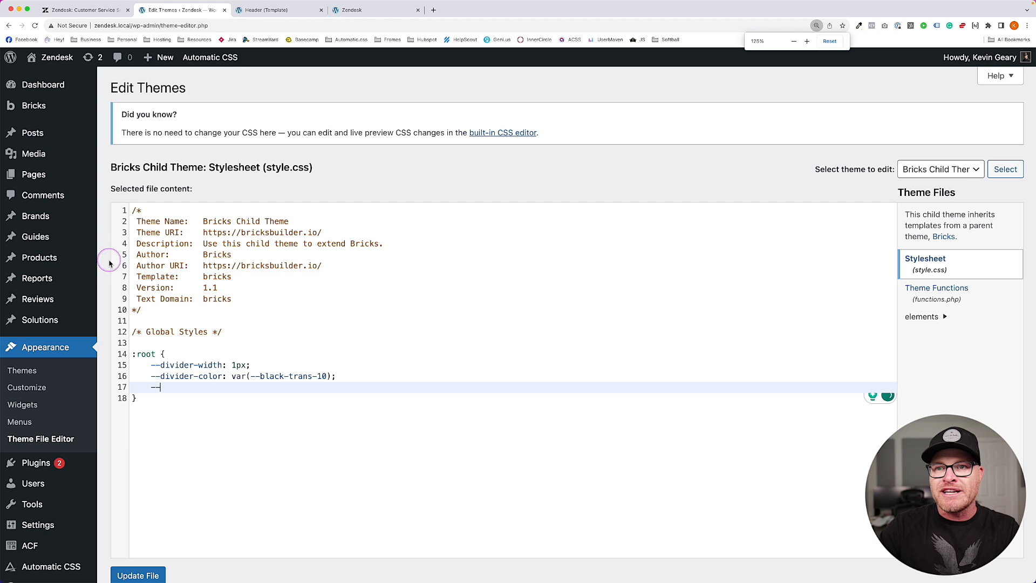
{"action": "key", "text": "super+minus"}
{"action": "scroll", "coordinate": [168, 329], "scroll_direction": "down", "scroll_amount": 1}
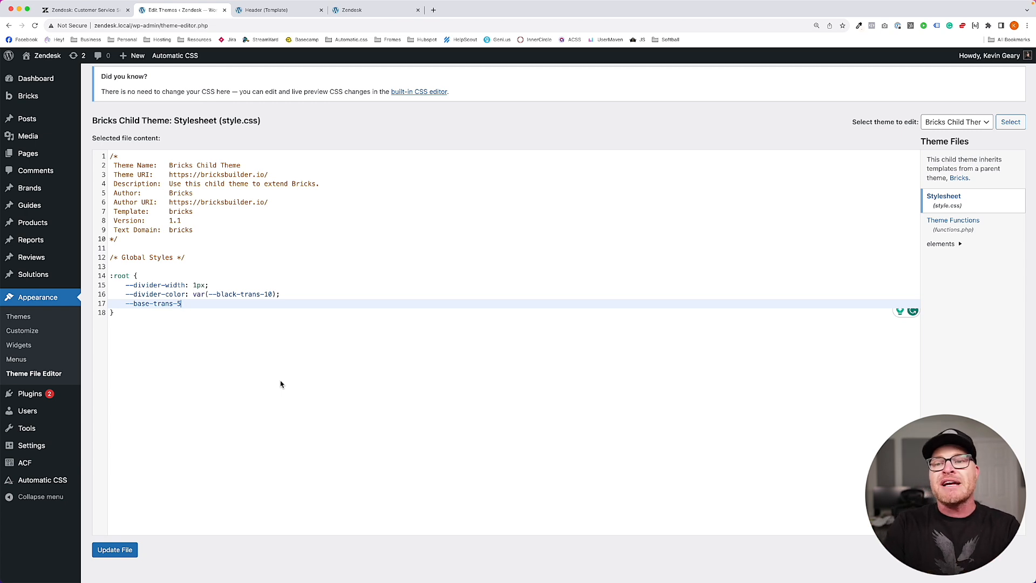
{"action": "type", "text": ": "}
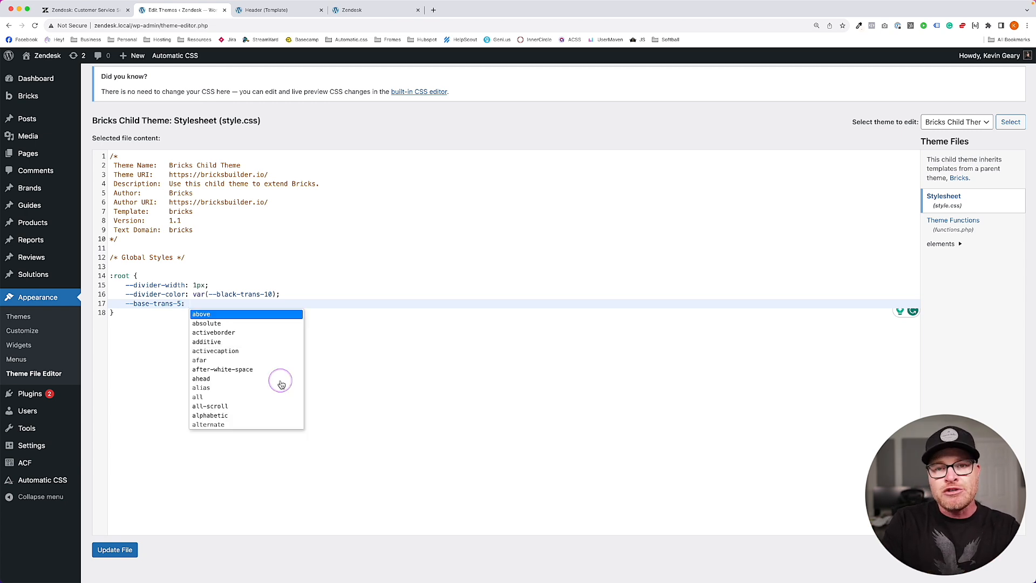
{"action": "type", "text": "hsl()"}
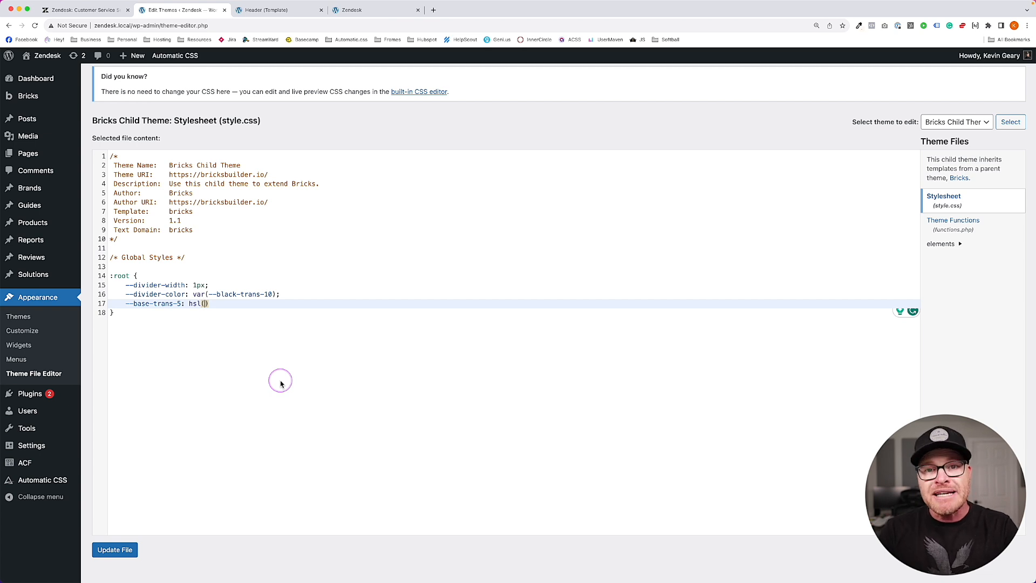
{"action": "type", "text": "var(--base-h"}
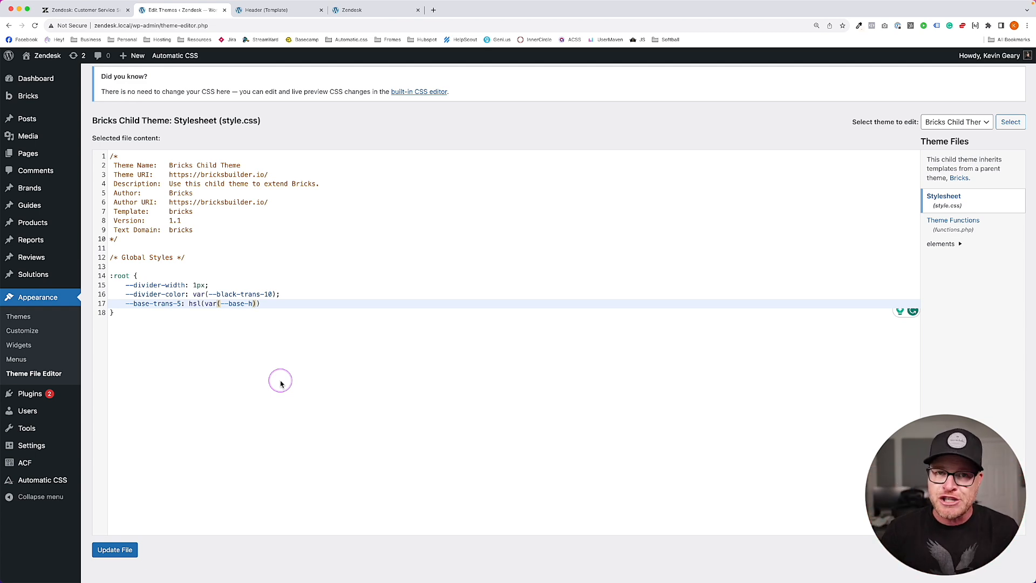
- Complete the --base-trans-5 color with var(--base-s) var(--base-l) / .05 and update the stylesheet file
{"action": "key", "text": "shift+Left"}
{"action": "key", "text": "shift+Left"}
{"action": "key", "text": "shift+Left"}
{"action": "key", "text": "shift+Left"}
{"action": "key", "text": "shift+Left"}
{"action": "key", "text": "shift+Left"}
{"action": "key", "text": "shift+Left"}
{"action": "key", "text": "shift+Left"}
{"action": "key", "text": "shift+Left"}
{"action": "key", "text": "shift+Left"}
{"action": "key", "text": "shift+Left"}
{"action": "key", "text": "shift+Left"}
{"action": "key", "text": "super+c"}
{"action": "key", "text": "Right"}
{"action": "key", "text": "super+v"}
{"action": "key", "text": "BackSpace"}
{"action": "type", "text": "s"}
{"action": "key", "text": "Right"}
{"action": "key", "text": "super+v"}
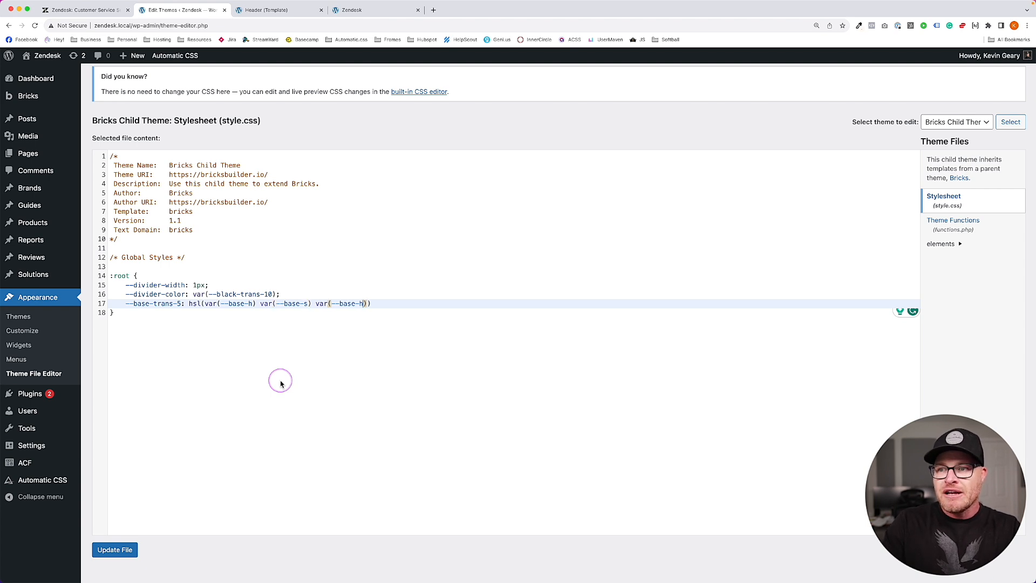
{"action": "type", "text": "l"}
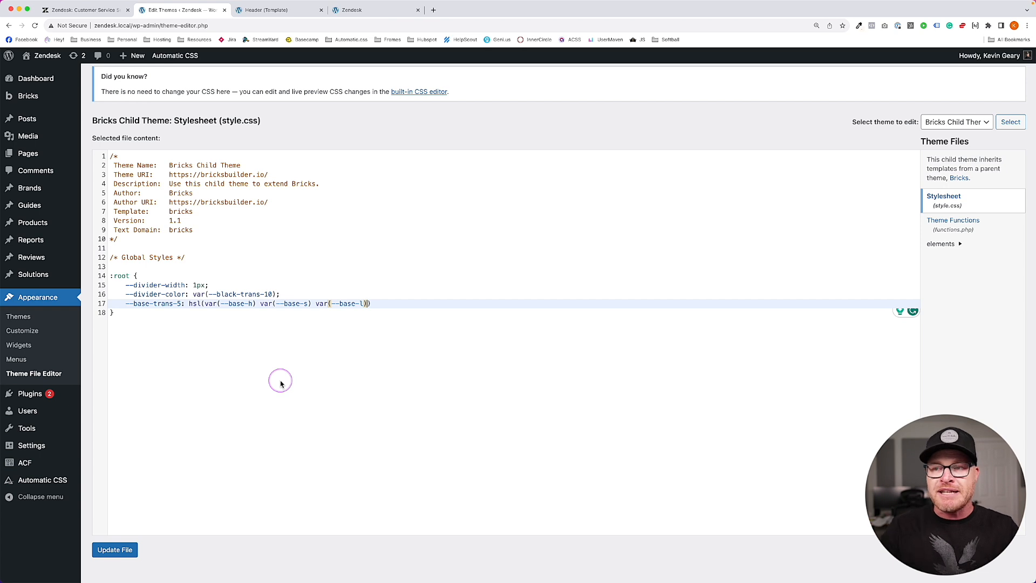
{"action": "type", "text": "/ .05"}
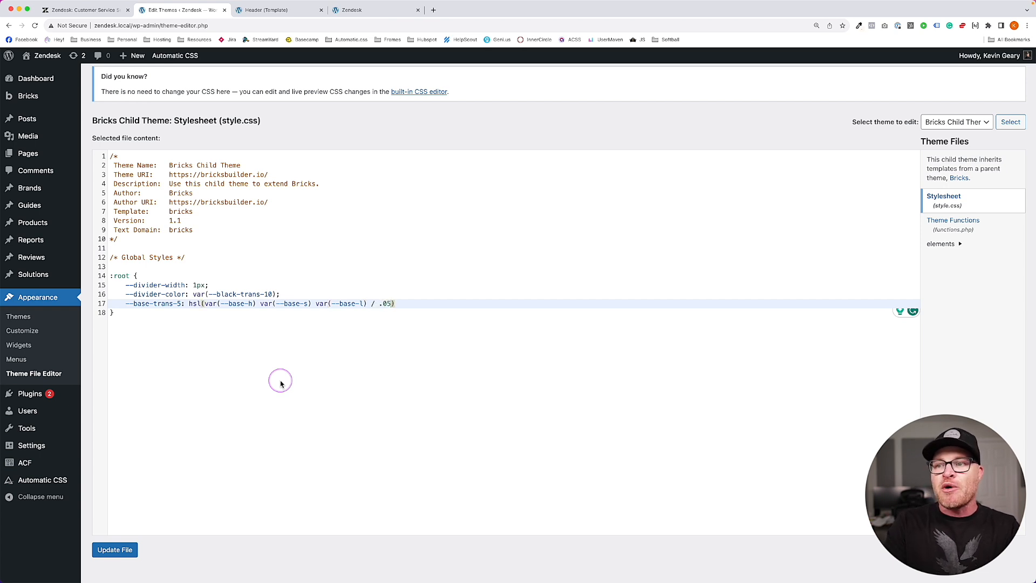
{"action": "key", "text": "super+s"}
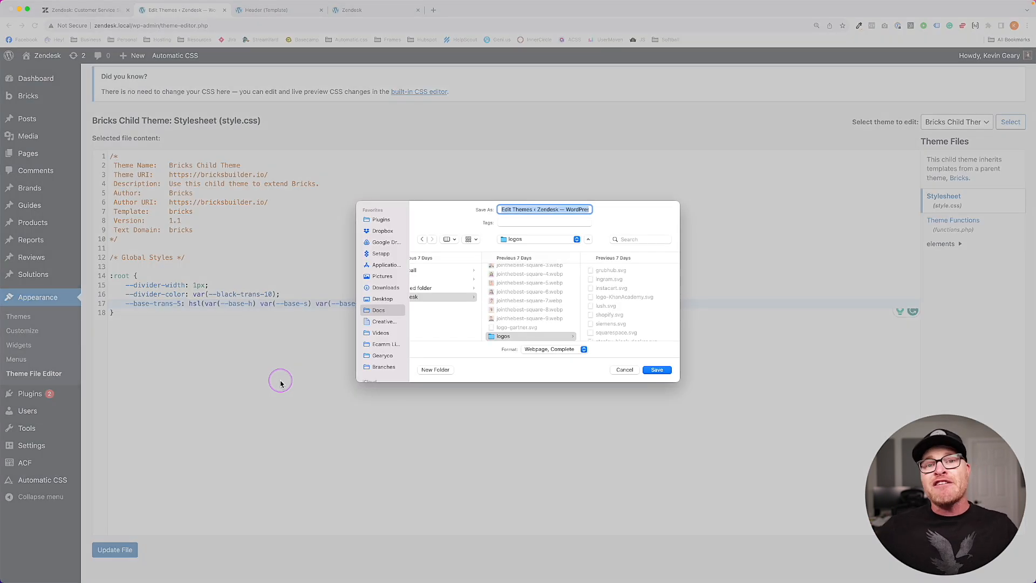
{"action": "key", "text": "Escape"}
{"action": "left_click", "coordinate": [114, 550]}
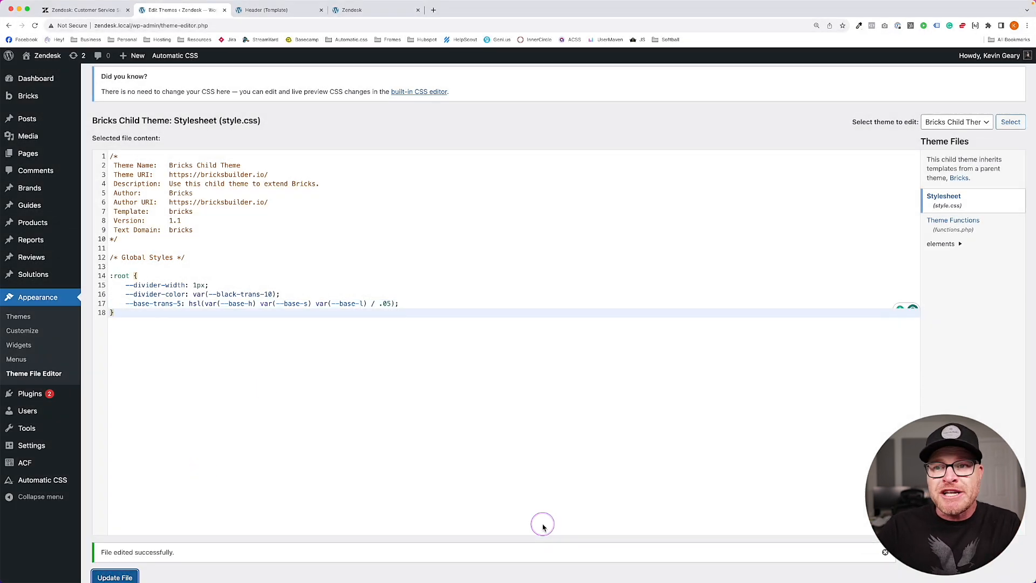
- Switch to the Header template in the builder, reload it, and select the main menu's Nav items
{"action": "left_click", "coordinate": [270, 10]}
{"action": "key", "text": "super+r"}
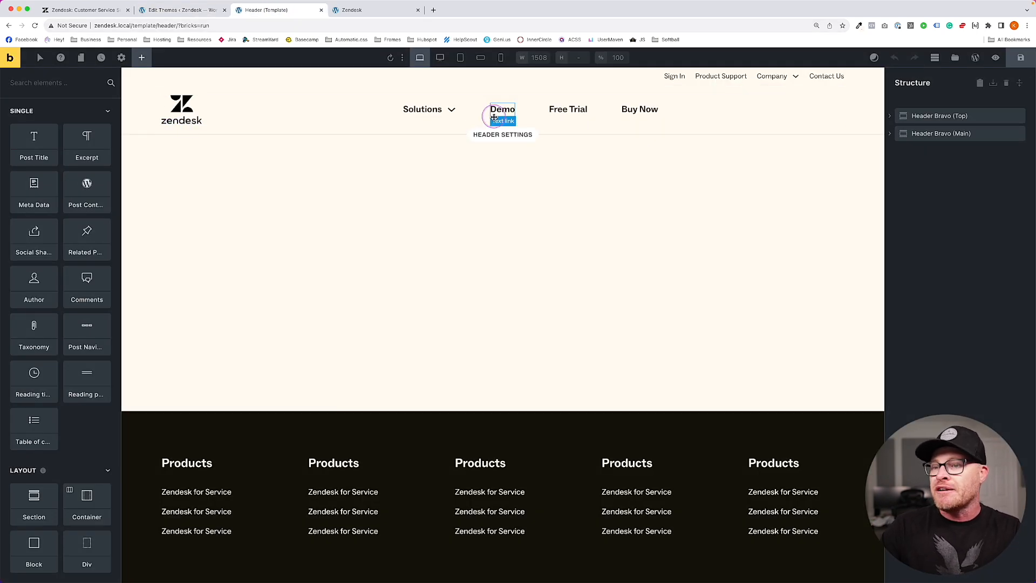
{"action": "key", "text": "super+0"}
{"action": "key", "text": "super+minus"}
{"action": "key", "text": "super+minus"}
{"action": "key", "text": "super+minus"}
{"action": "mouse_move", "coordinate": [443, 104]}
{"action": "left_click", "coordinate": [475, 100]}
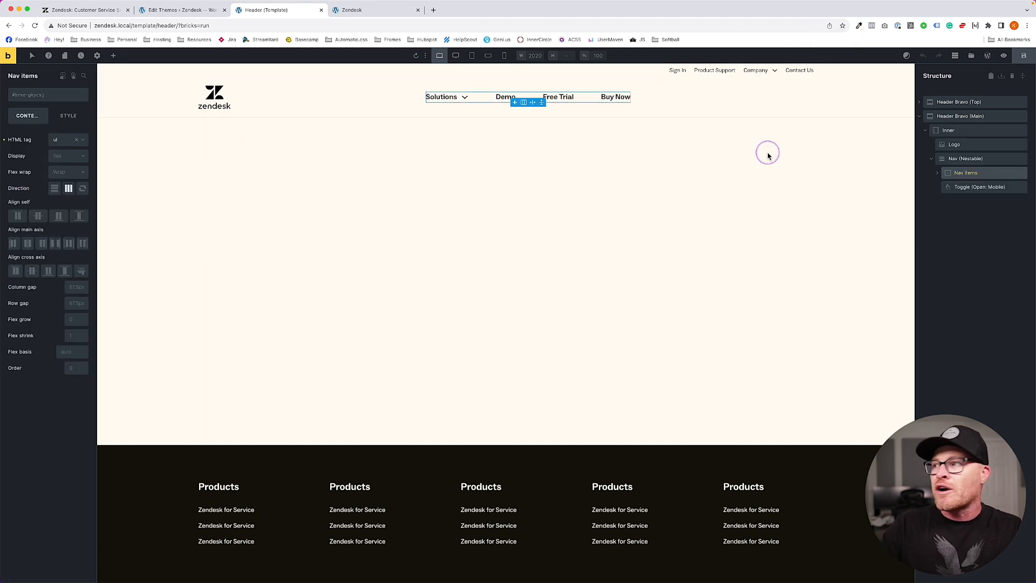
- Open the custom CSS of the .main-menu__dropdown-item class on the Solutions dropdown's List Item
{"action": "left_click", "coordinate": [939, 172]}
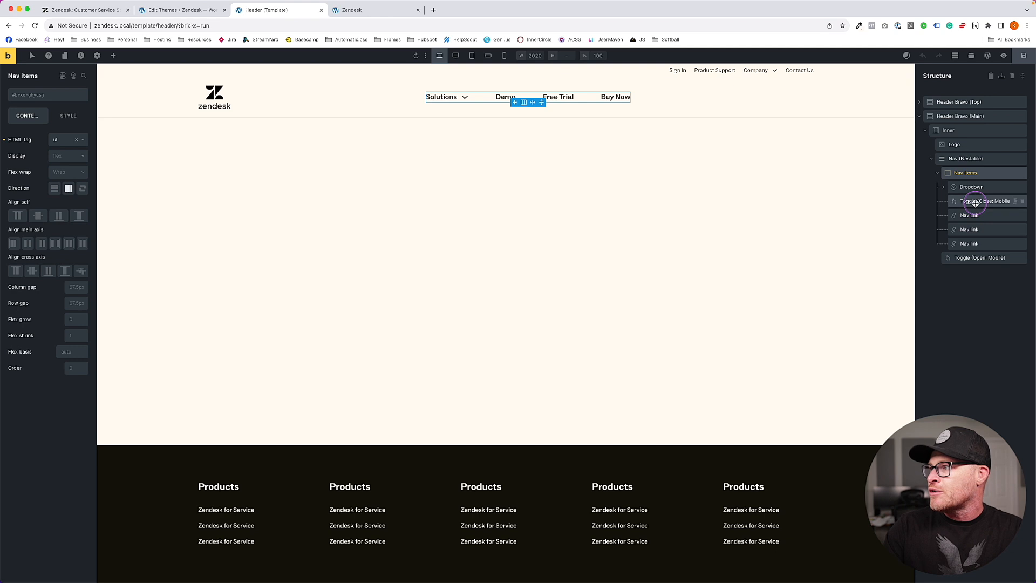
{"action": "left_click", "coordinate": [962, 191]}
{"action": "left_click", "coordinate": [943, 187]}
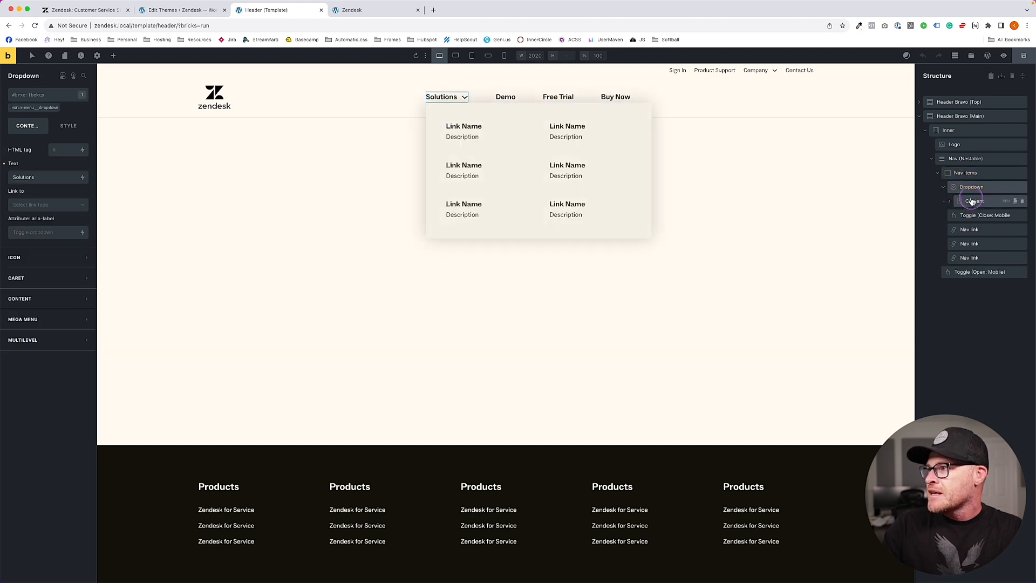
{"action": "left_click", "coordinate": [949, 202]}
{"action": "left_click", "coordinate": [979, 214]}
{"action": "left_click", "coordinate": [56, 109]}
{"action": "left_click", "coordinate": [67, 126]}
{"action": "left_click", "coordinate": [51, 271]}
{"action": "left_click", "coordinate": [74, 446]}
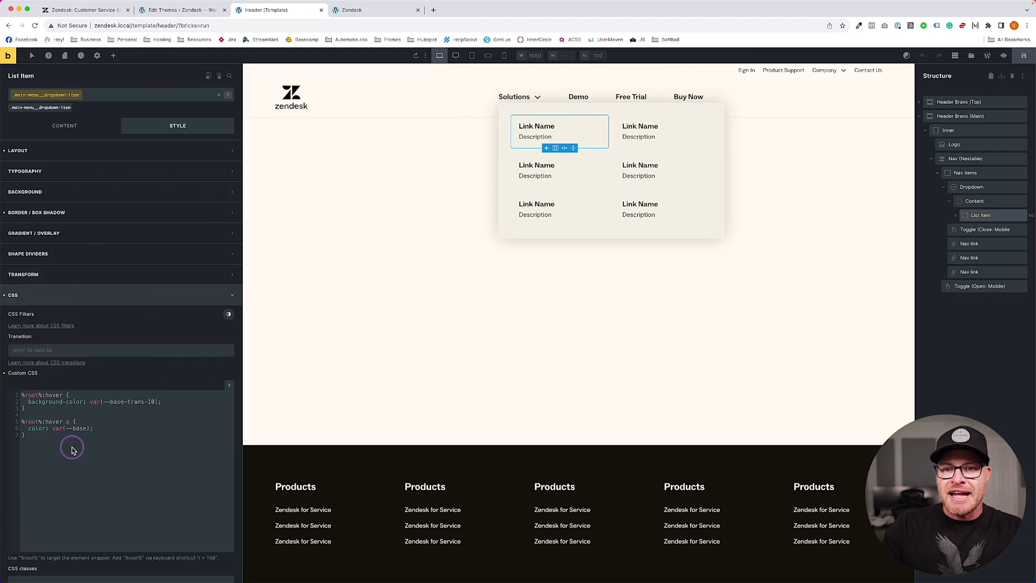
- Set the List Item's hover background color to var(--base-trans-5) and save the template
{"action": "left_click", "coordinate": [155, 402]}
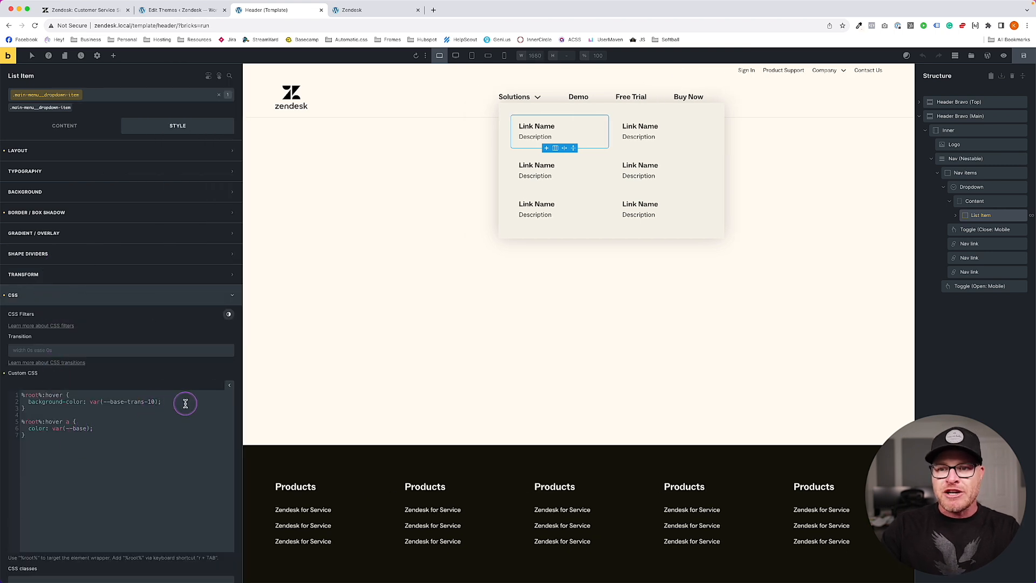
{"action": "key", "text": "BackSpace"}
{"action": "key", "text": "BackSpace"}
{"action": "type", "text": "5"}
{"action": "mouse_move", "coordinate": [546, 149]}
{"action": "left_click", "coordinate": [1024, 56]}
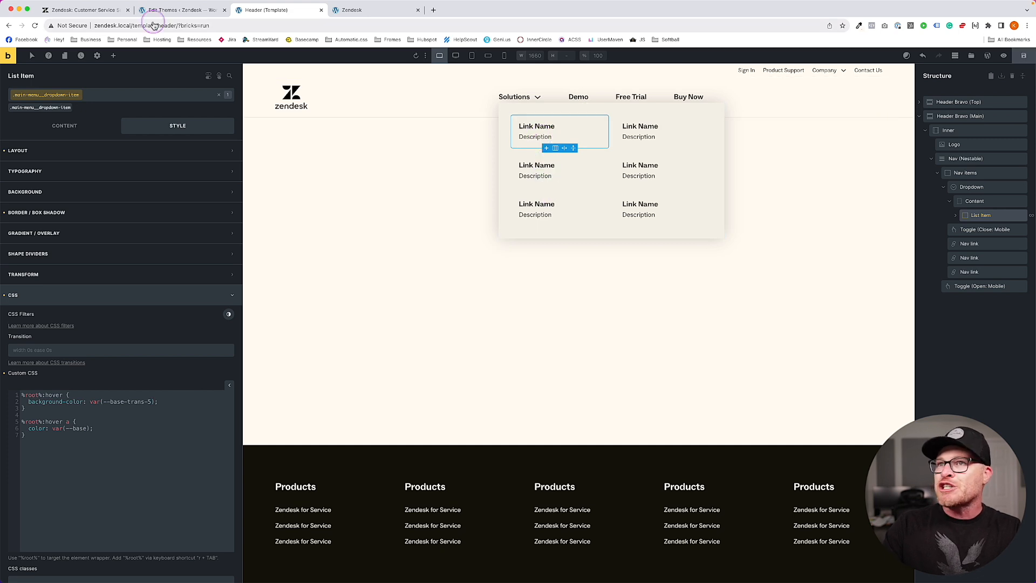
- Examine the Solutions dropdown's hover background on the reloaded front-end page and view the Zendesk reference site
{"action": "left_click", "coordinate": [360, 9]}
{"action": "key", "text": "super+r"}
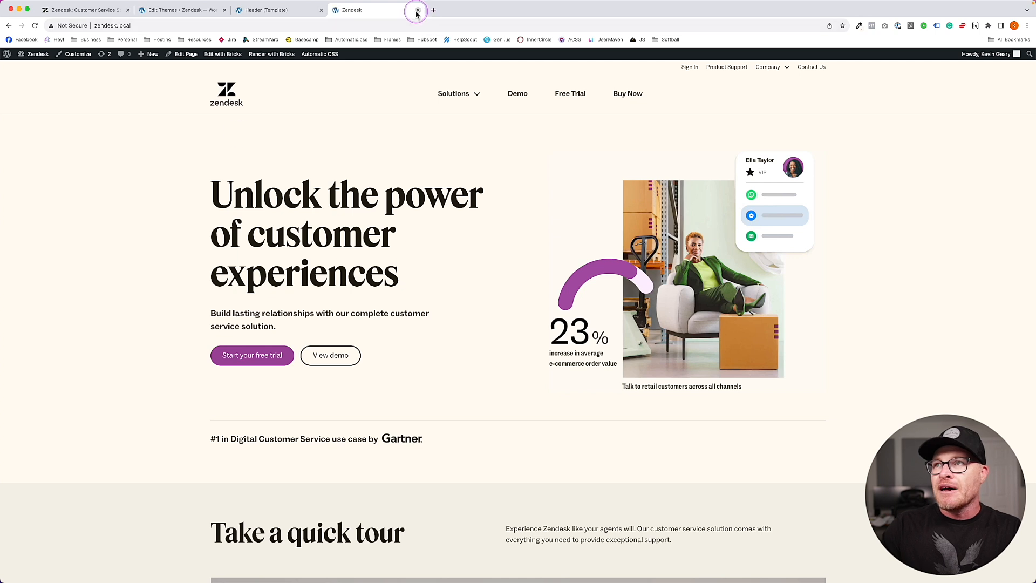
{"action": "mouse_move", "coordinate": [483, 94]}
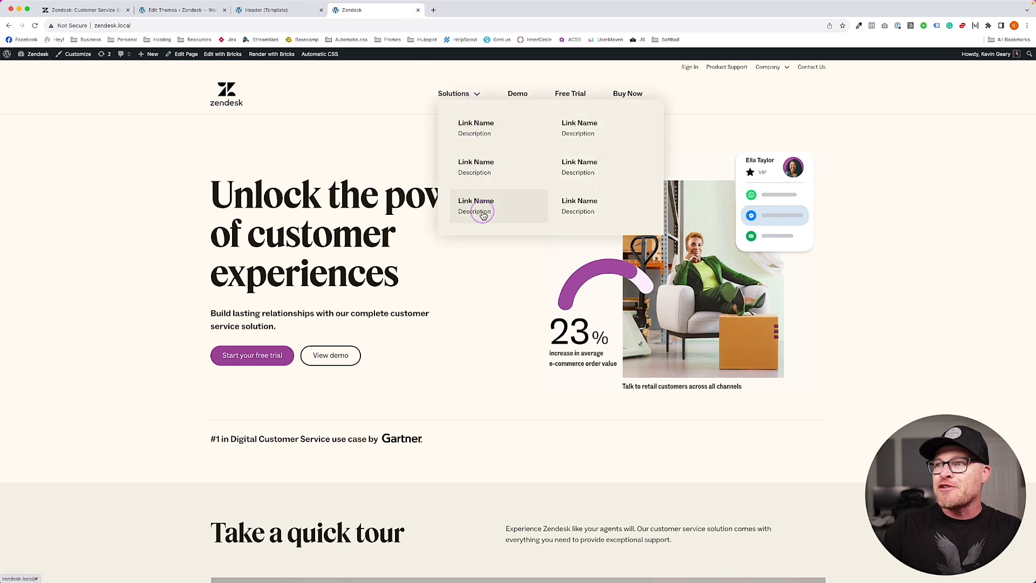
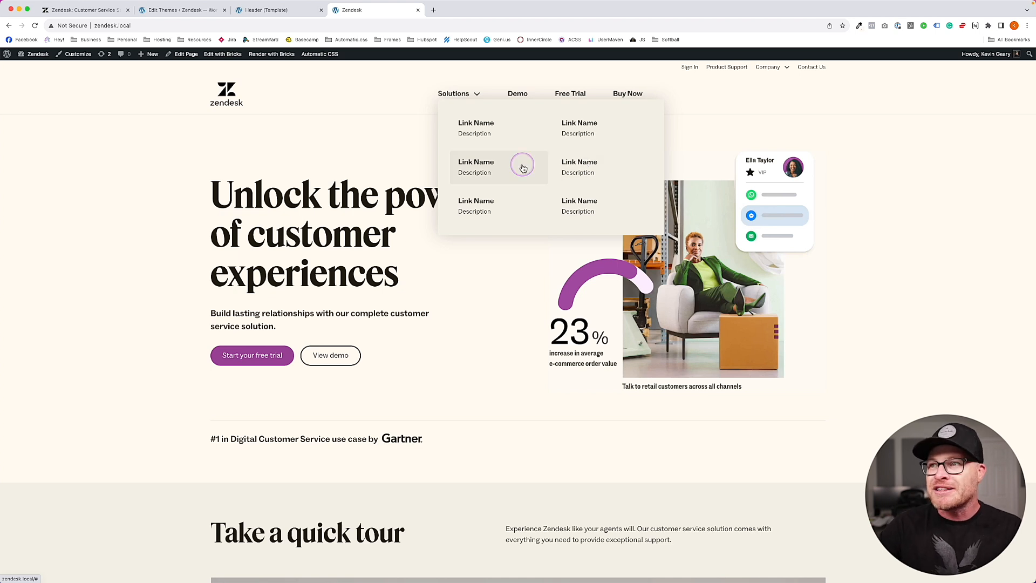
{"action": "left_click", "coordinate": [512, 126]}
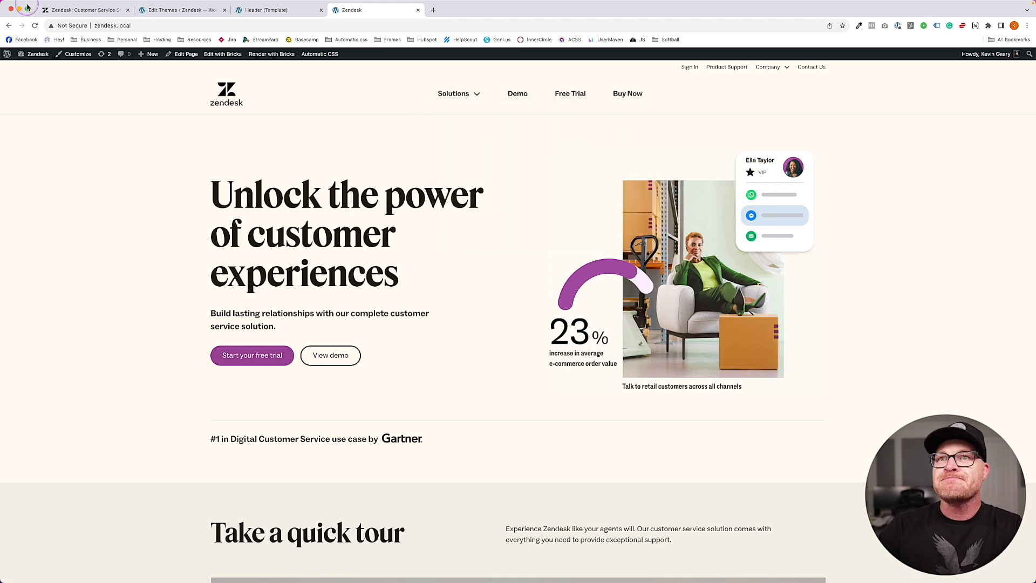
{"action": "mouse_move", "coordinate": [445, 99]}
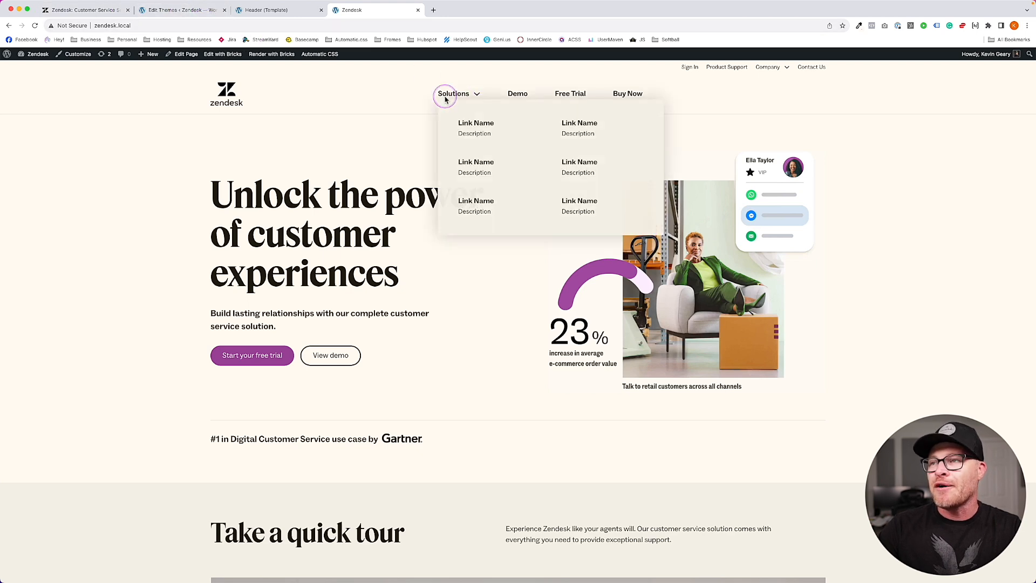
{"action": "left_click", "coordinate": [90, 10]}
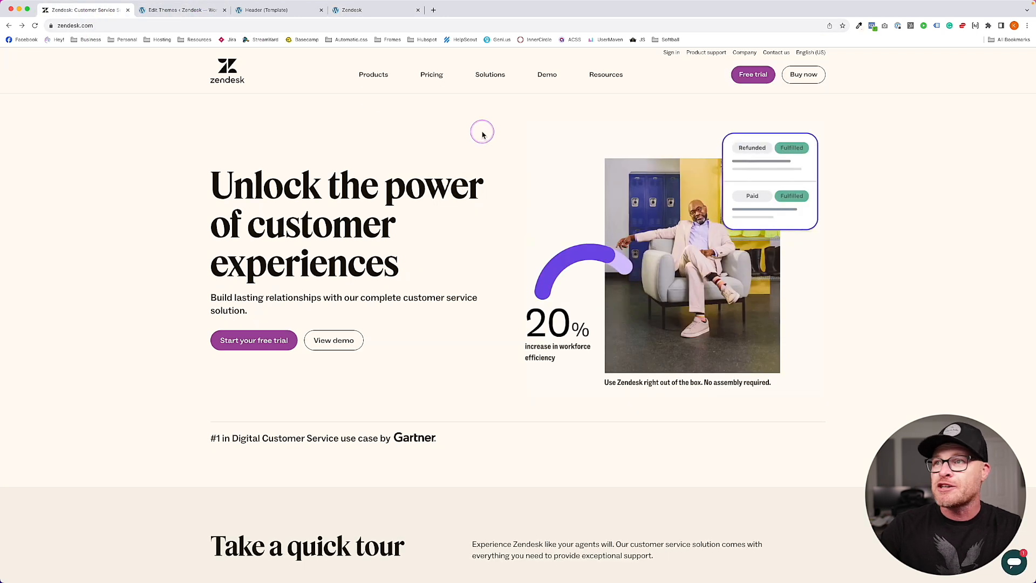
- Close the theme editor page, replace the dropdown Label's text with the dynamic {post_title} tag, and save the template
{"action": "left_click", "coordinate": [181, 9]}
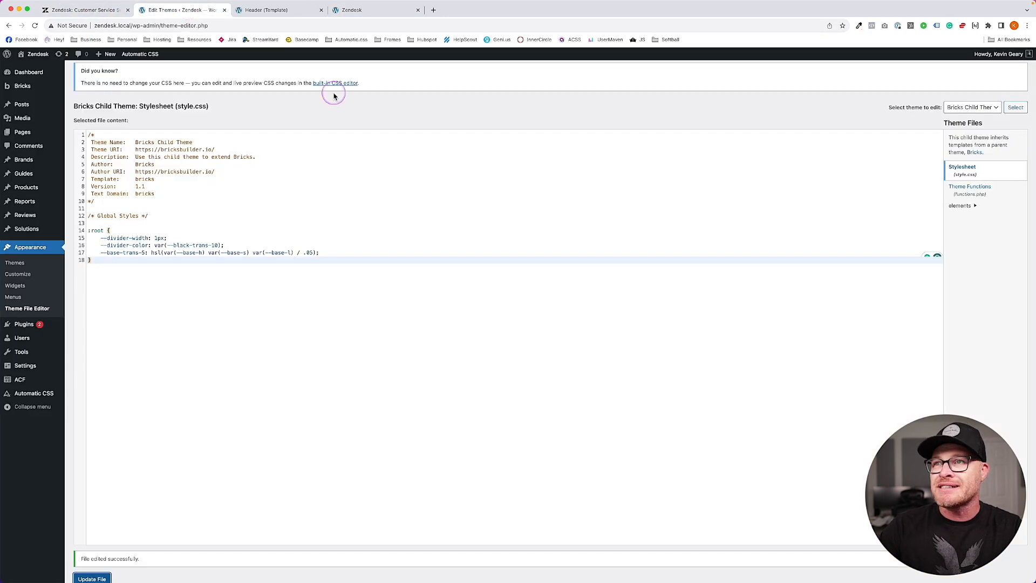
{"action": "left_click", "coordinate": [224, 10]}
{"action": "left_click", "coordinate": [543, 126]}
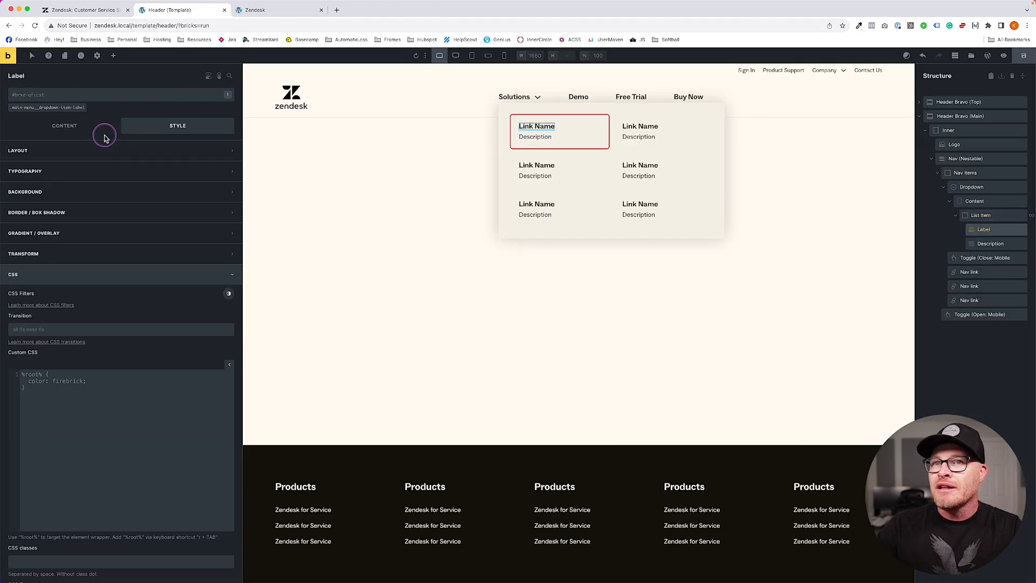
{"action": "left_click", "coordinate": [65, 127]}
{"action": "triple_click", "coordinate": [35, 149]}
{"action": "key", "text": "BackSpace"}
{"action": "left_click", "coordinate": [83, 151]}
{"action": "left_click", "coordinate": [45, 227]}
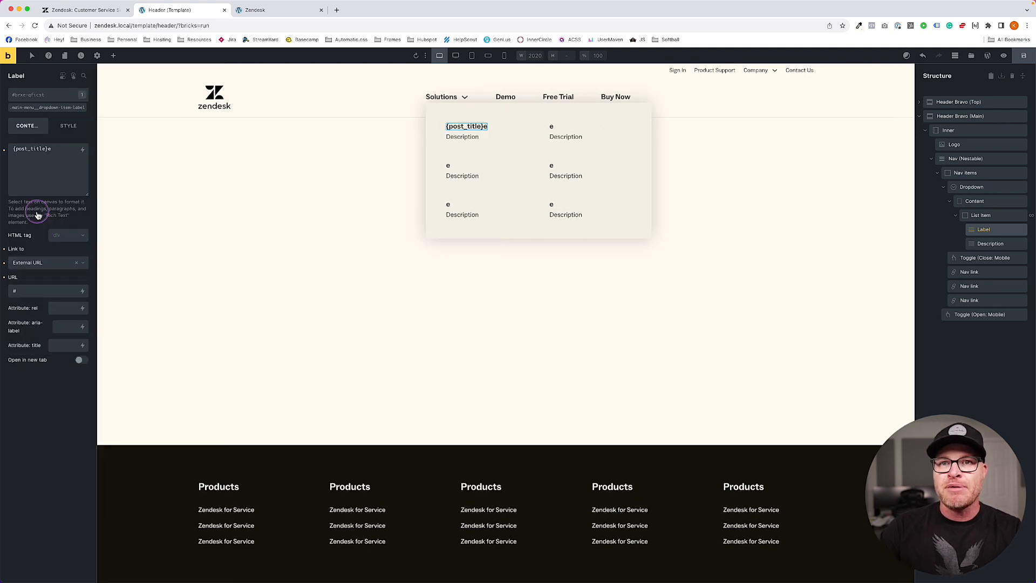
{"action": "left_click", "coordinate": [59, 150]}
{"action": "key", "text": "BackSpace"}
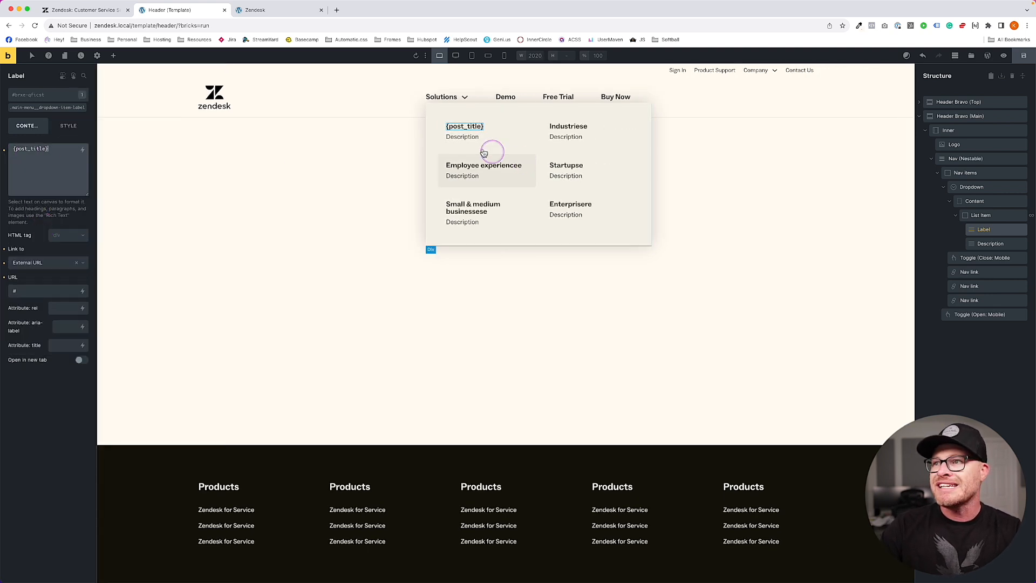
{"action": "left_click", "coordinate": [458, 141]}
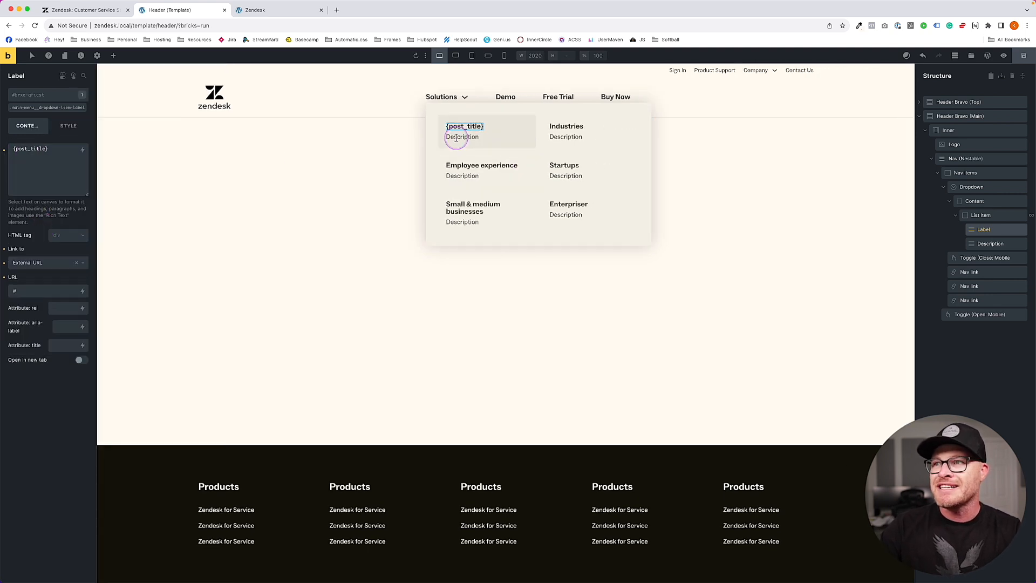
{"action": "left_click", "coordinate": [1025, 56]}
- Replace the dropdown Label's link URL with the dynamic {post_url} tag
{"action": "left_click", "coordinate": [44, 268]}
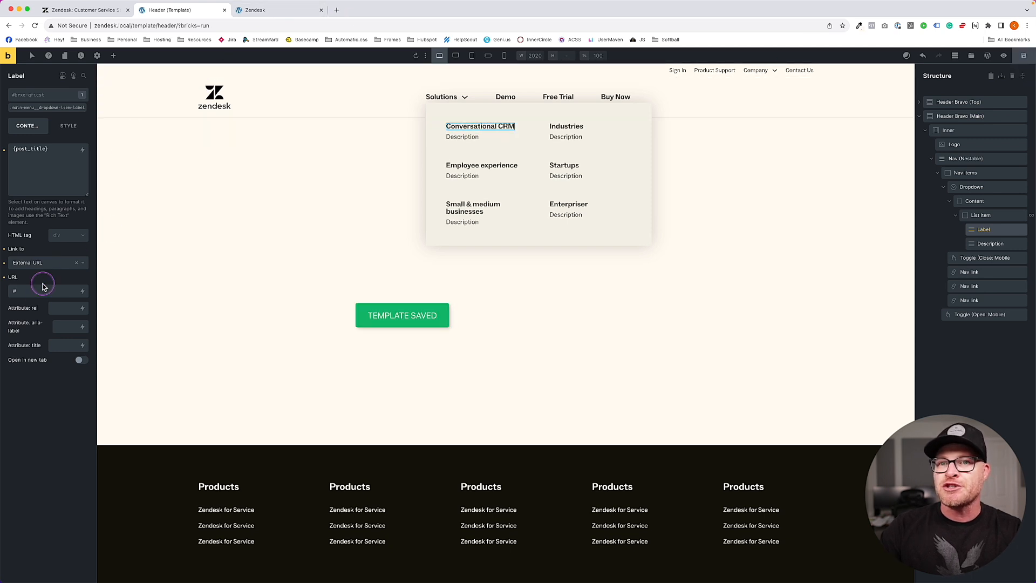
{"action": "double_click", "coordinate": [62, 291]}
{"action": "key", "text": "BackSpace"}
{"action": "left_click", "coordinate": [82, 292]}
{"action": "left_click", "coordinate": [32, 344]}
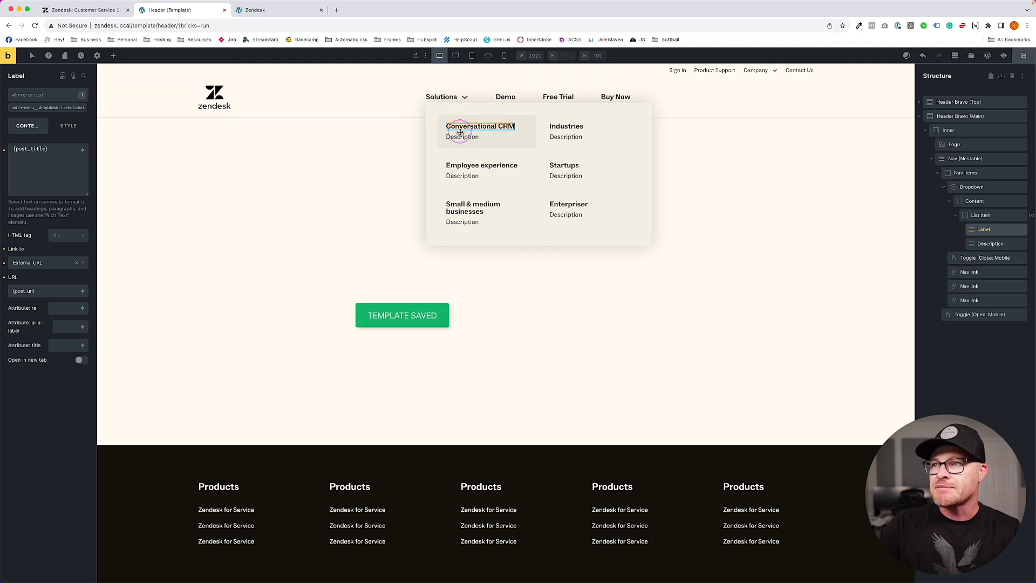
- Compare the front-end Solutions dropdown with the Pricing and Solutions menus on the Zendesk reference site, and return to the header template
{"action": "left_click", "coordinate": [254, 10]}
{"action": "mouse_move", "coordinate": [471, 96]}
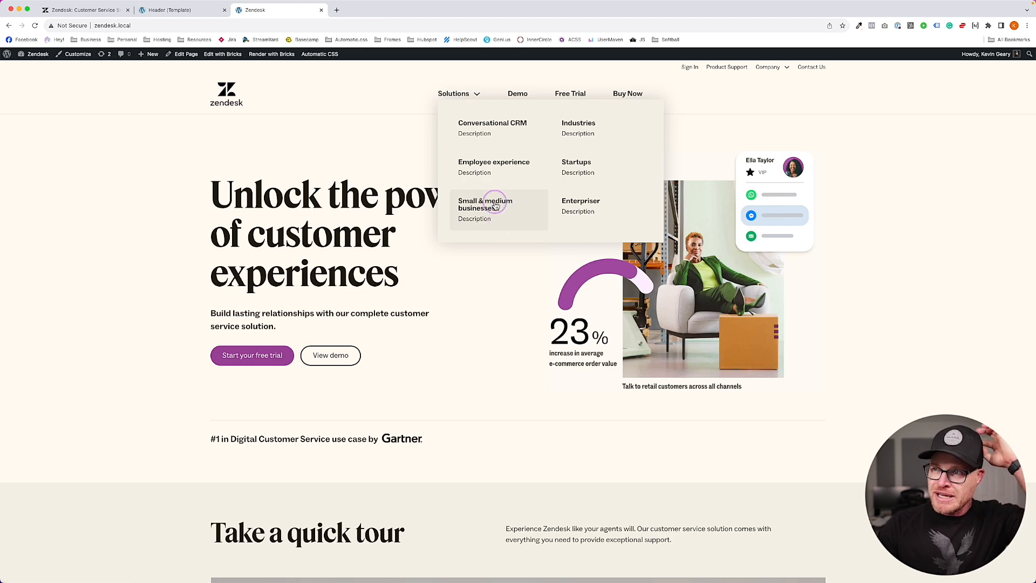
{"action": "left_click", "coordinate": [87, 10]}
{"action": "mouse_move", "coordinate": [445, 81]}
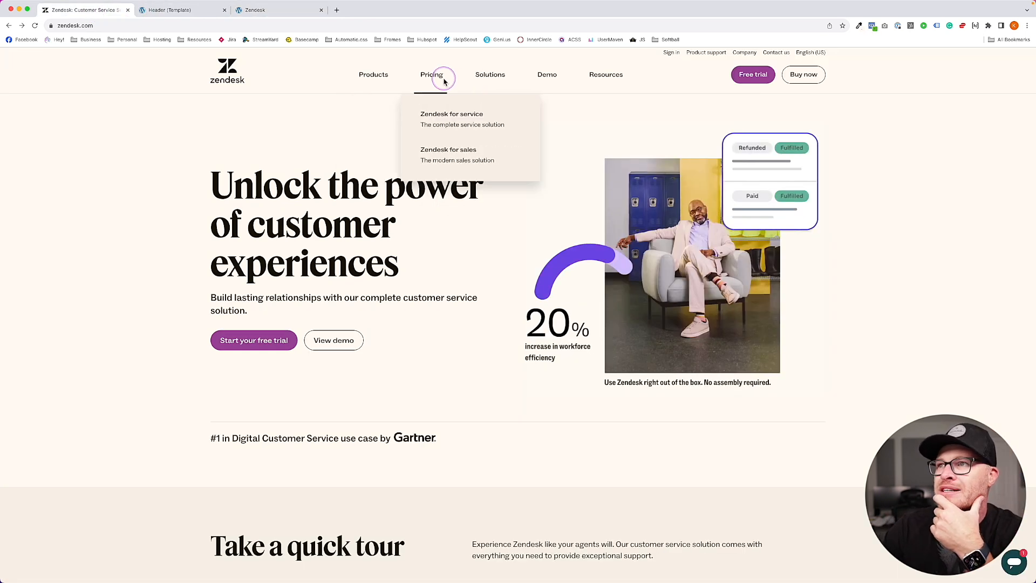
{"action": "mouse_move", "coordinate": [499, 81]}
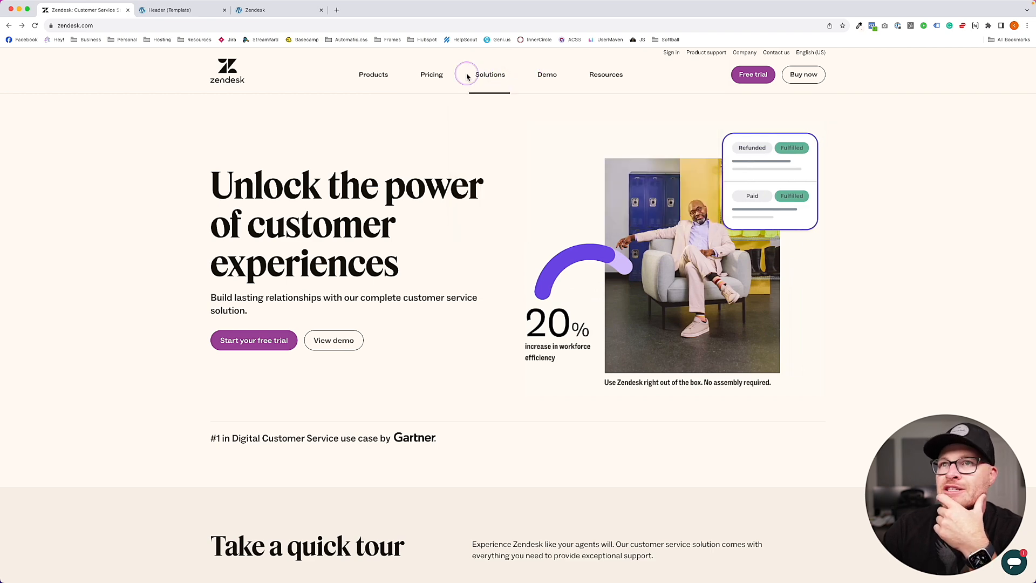
{"action": "left_click", "coordinate": [172, 8]}
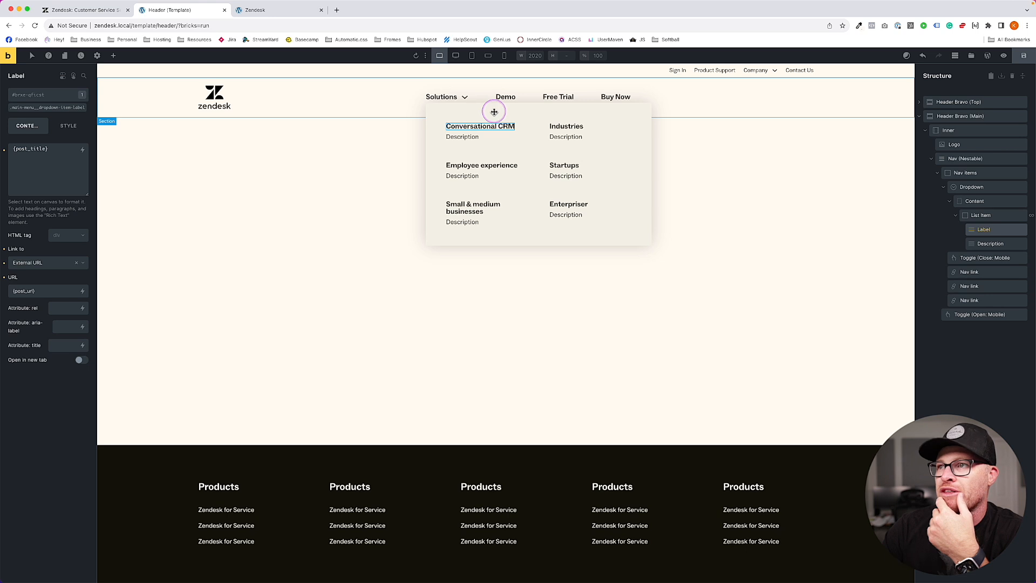
- Set the dropdown Content's minimum width to 55ch on its main-menu__dropdown-list class and save the template
{"action": "left_click", "coordinate": [818, 145]}
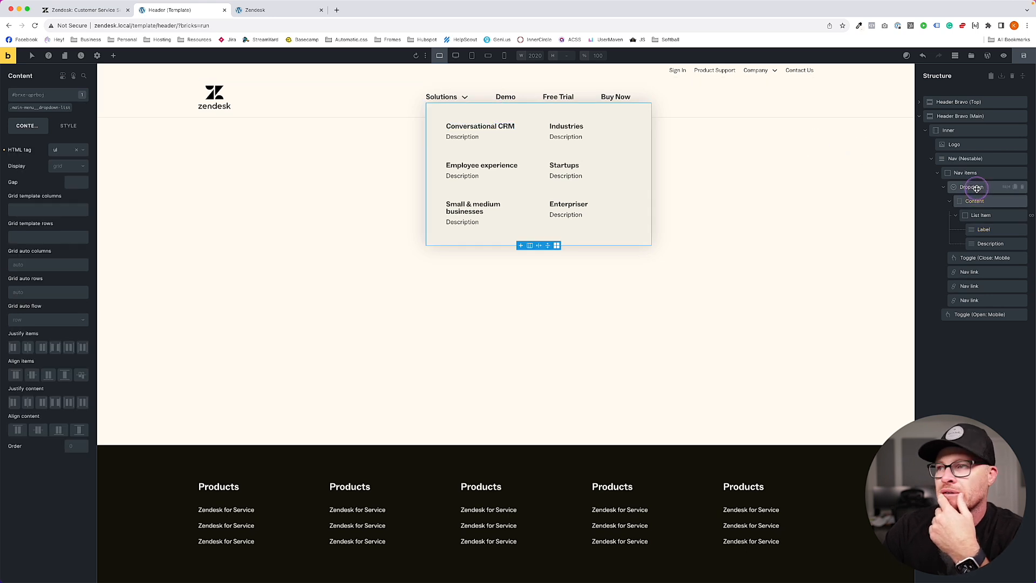
{"action": "left_click", "coordinate": [41, 107]}
{"action": "left_click", "coordinate": [45, 246]}
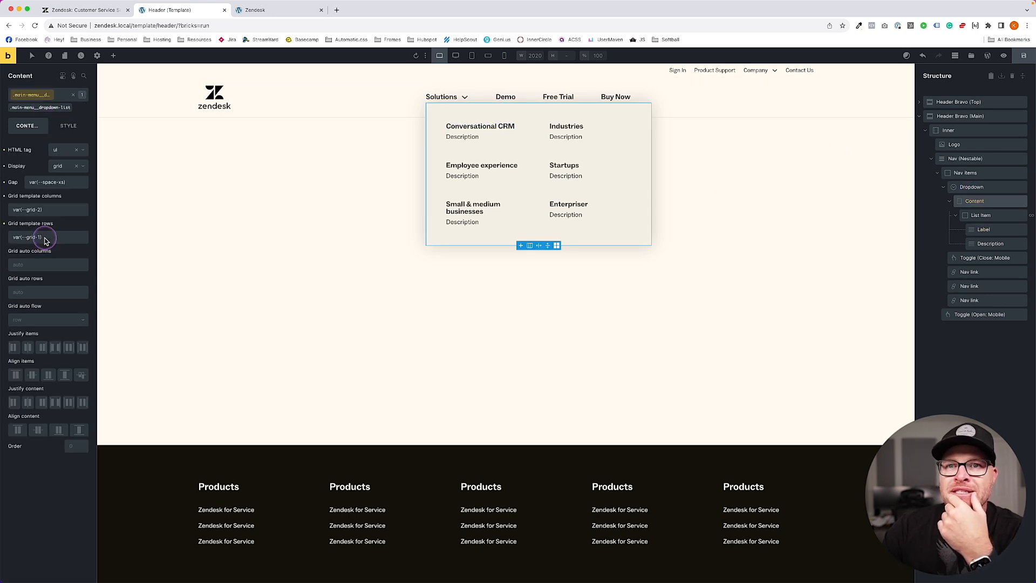
{"action": "left_click", "coordinate": [71, 125]}
{"action": "left_click", "coordinate": [46, 150]}
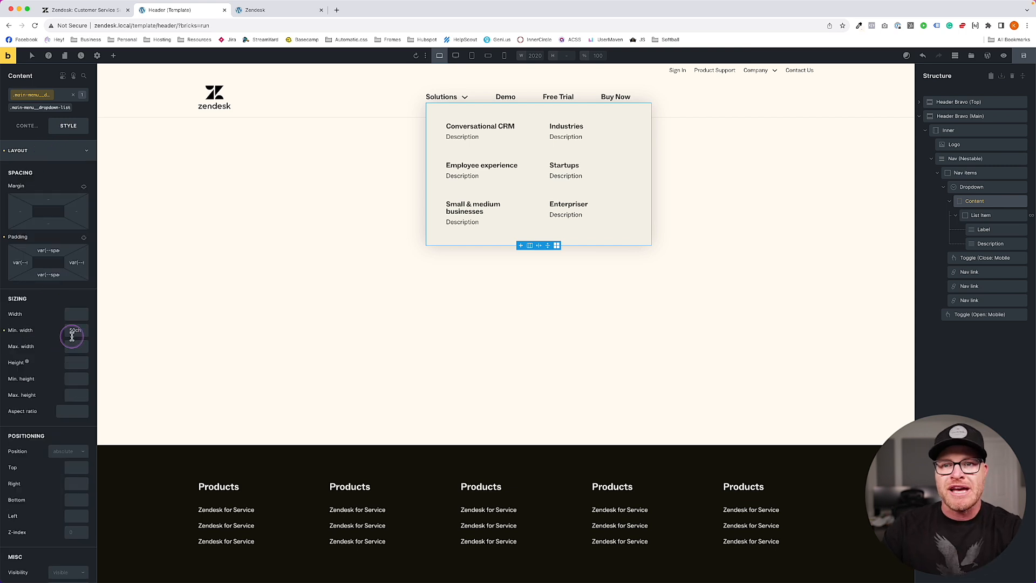
{"action": "key", "text": "BackSpace"}
{"action": "type", "text": "6"}
{"action": "key", "text": "BackSpace"}
{"action": "type", "text": "5"}
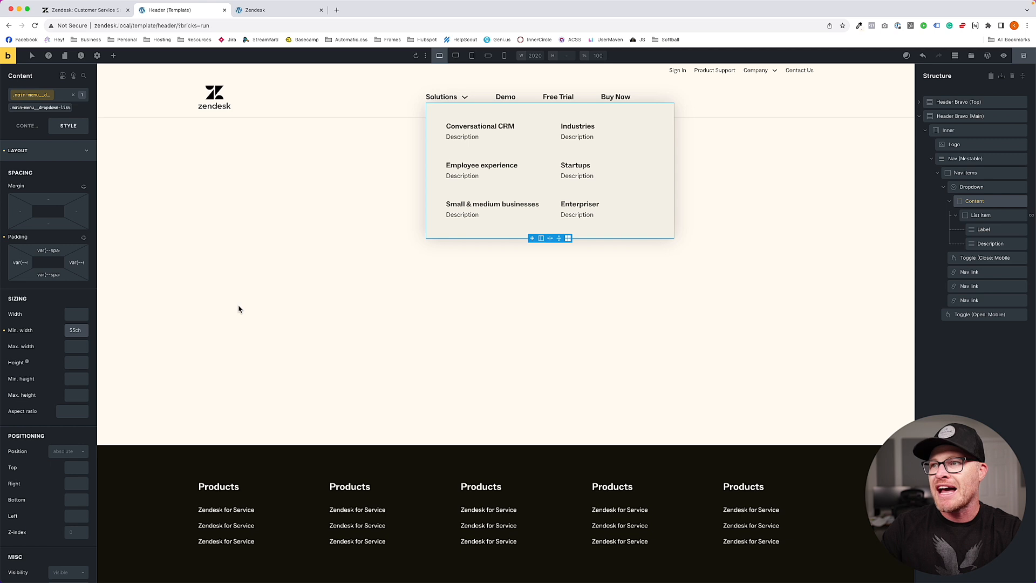
{"action": "left_click", "coordinate": [1024, 56]}
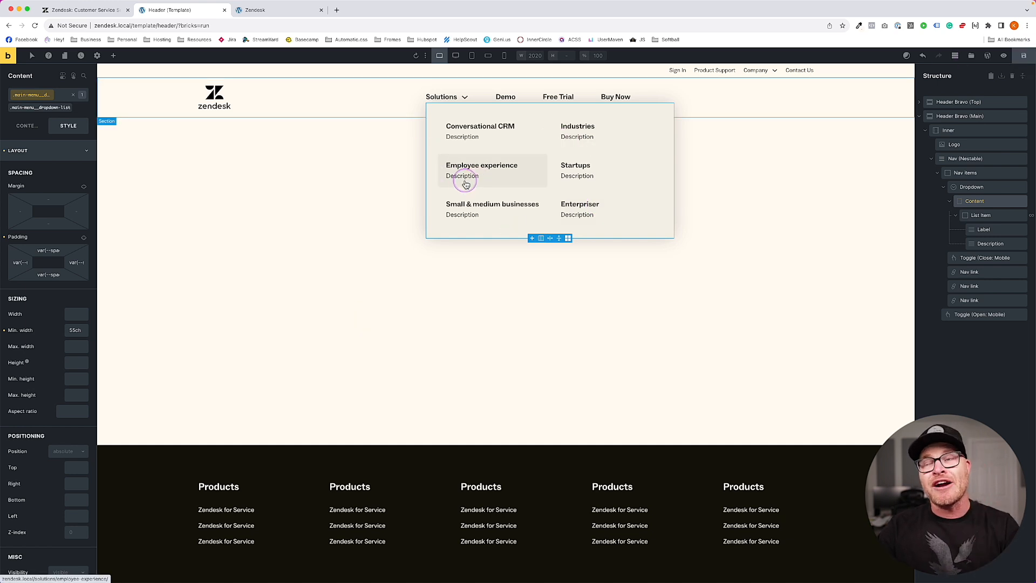
- Leave the builder for the WordPress Solutions list and correct the Enterpriser solution's title to Enterprise and its slug to enterprise
{"action": "left_click", "coordinate": [90, 15]}
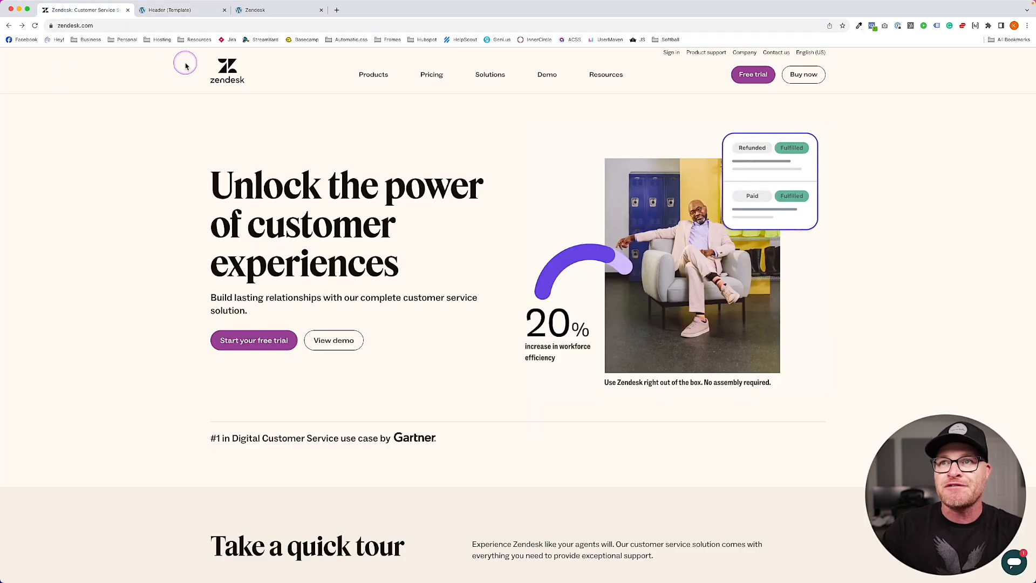
{"action": "key", "text": "super+r"}
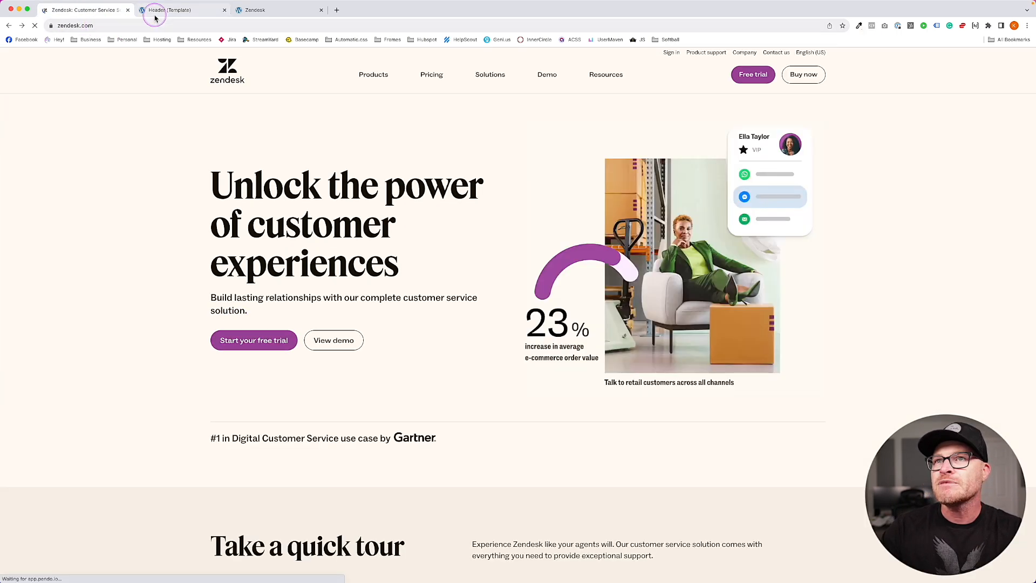
{"action": "left_click", "coordinate": [161, 13]}
{"action": "left_click", "coordinate": [988, 55]}
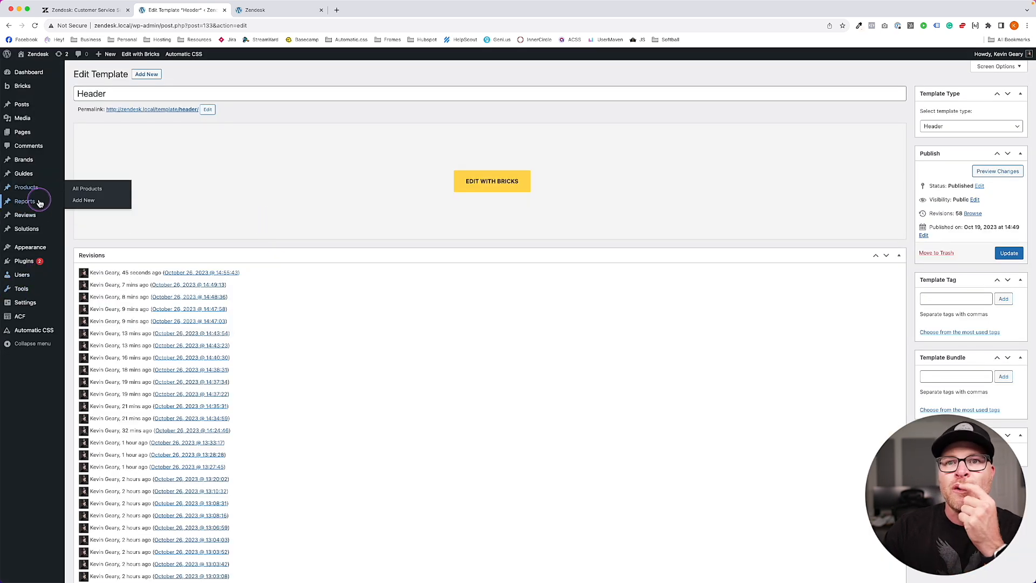
{"action": "left_click", "coordinate": [34, 238]}
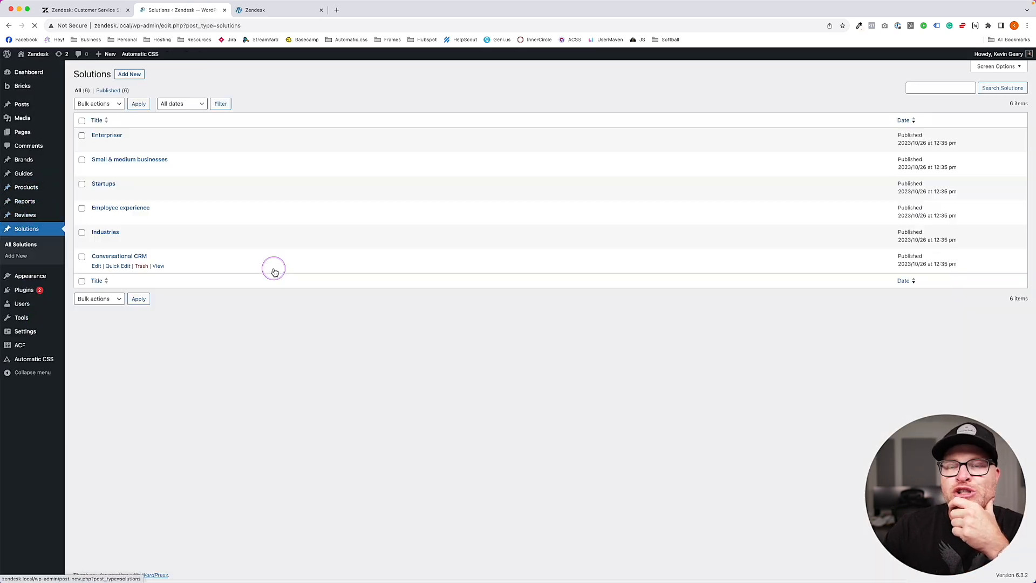
{"action": "left_click", "coordinate": [129, 145]}
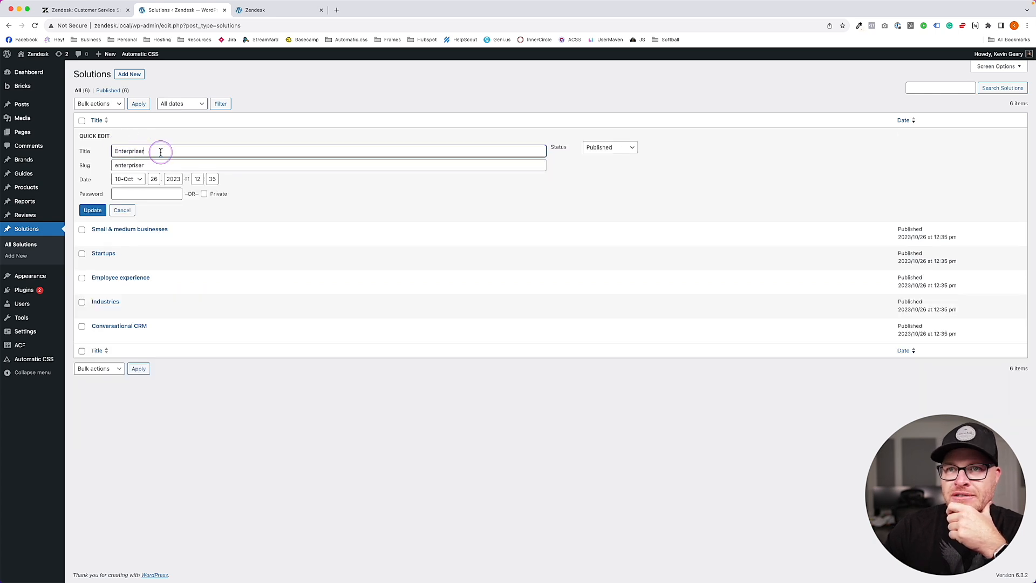
{"action": "left_click", "coordinate": [161, 164]}
{"action": "left_click", "coordinate": [98, 211]}
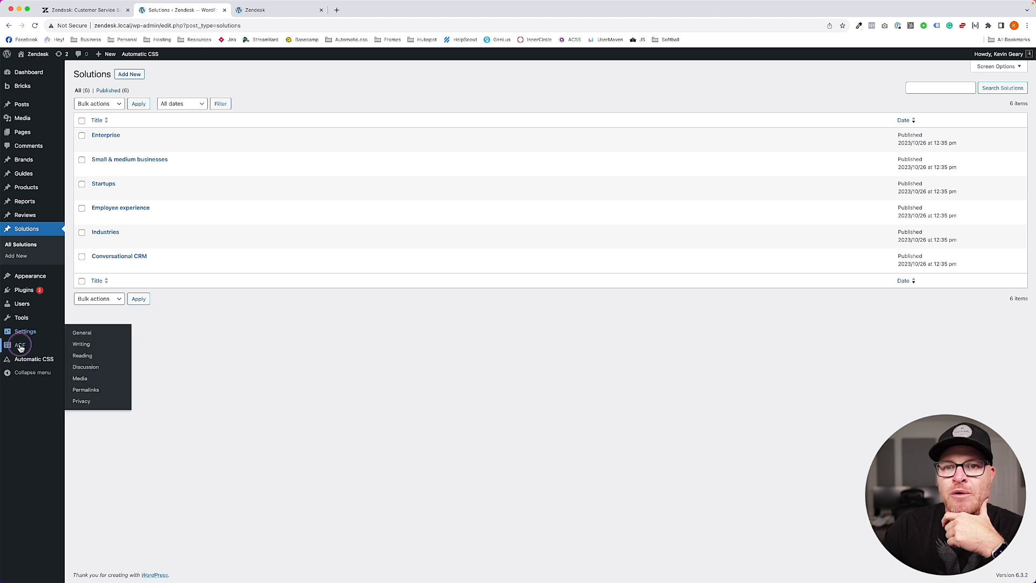
- Start a new ACF field group, keeping the Text field type, and set its location rule to post type equal to Solution
{"action": "mouse_move", "coordinate": [20, 348]}
{"action": "left_click", "coordinate": [102, 347]}
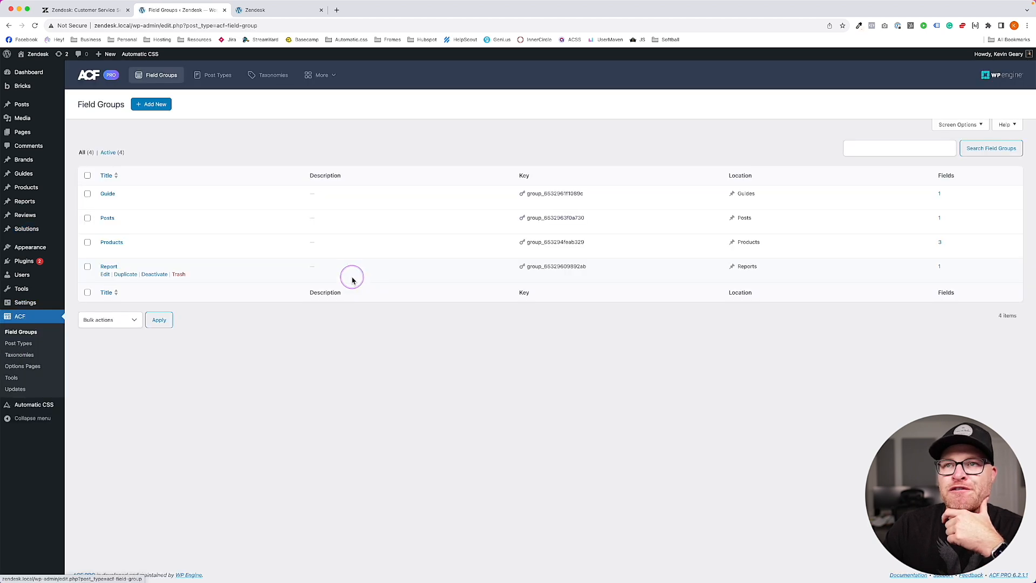
{"action": "left_click", "coordinate": [156, 104]}
{"action": "left_click", "coordinate": [194, 260]}
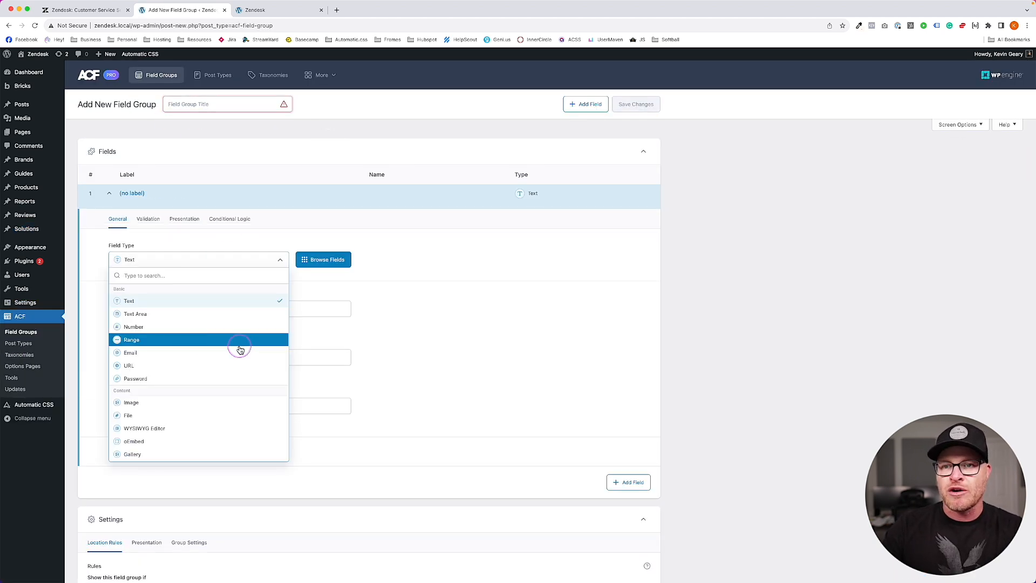
{"action": "scroll", "coordinate": [185, 385], "scroll_direction": "down", "scroll_amount": 3}
{"action": "scroll", "coordinate": [192, 389], "scroll_direction": "down", "scroll_amount": 9}
{"action": "scroll", "coordinate": [192, 389], "scroll_direction": "up", "scroll_amount": 12}
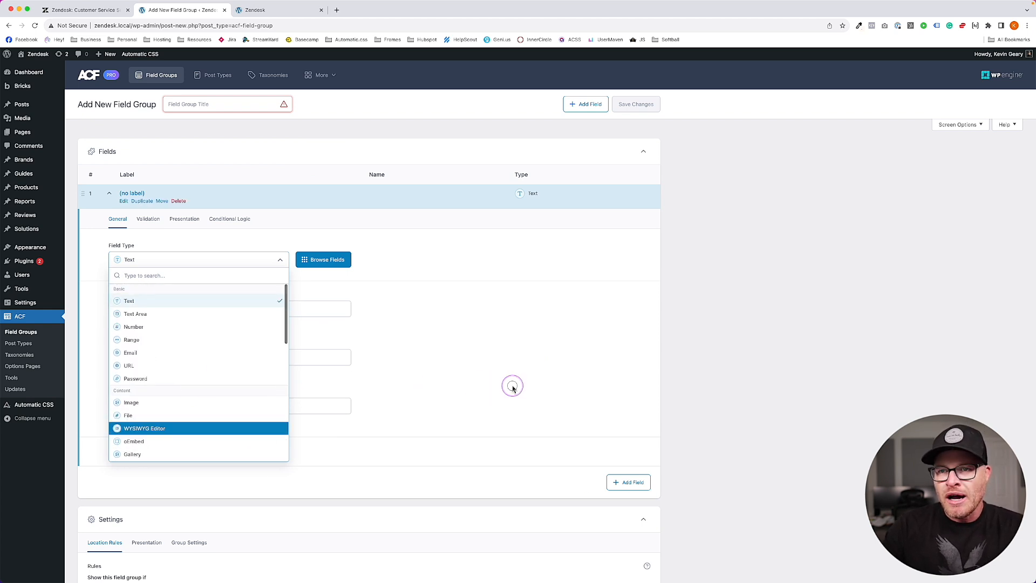
{"action": "left_click", "coordinate": [513, 387]}
{"action": "scroll", "coordinate": [338, 417], "scroll_direction": "down", "scroll_amount": 2}
{"action": "left_click", "coordinate": [472, 501]}
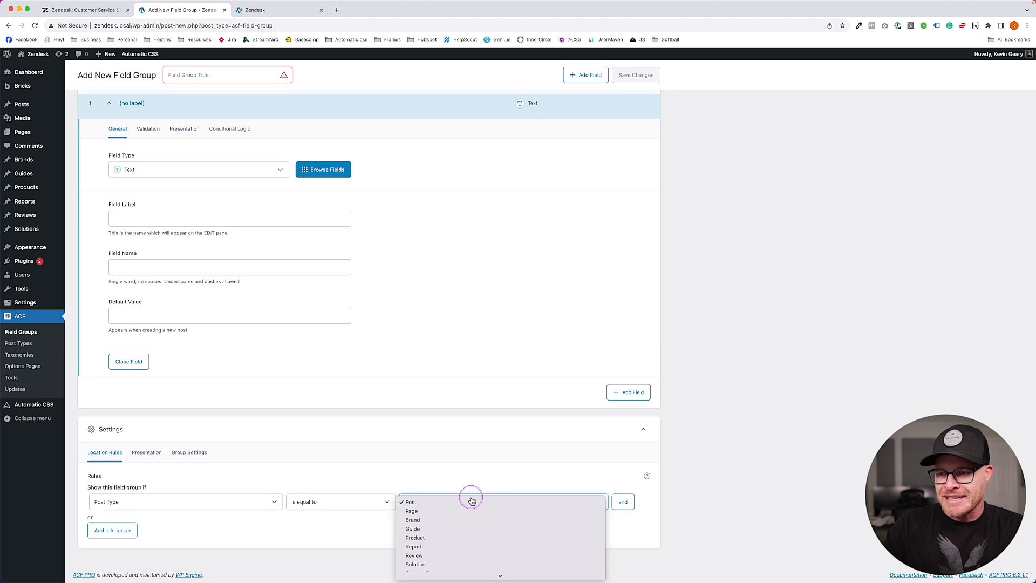
{"action": "left_click", "coordinate": [448, 562]}
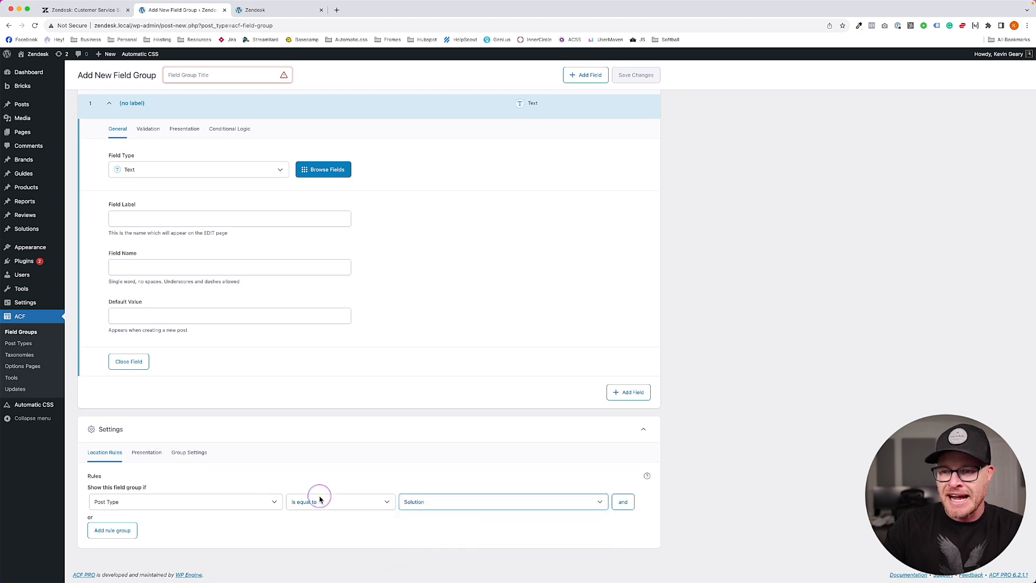
- Label the text field Menu Description with the name menu_description, title the field group Menu, and save it
{"action": "scroll", "coordinate": [290, 504], "scroll_direction": "up", "scroll_amount": 2}
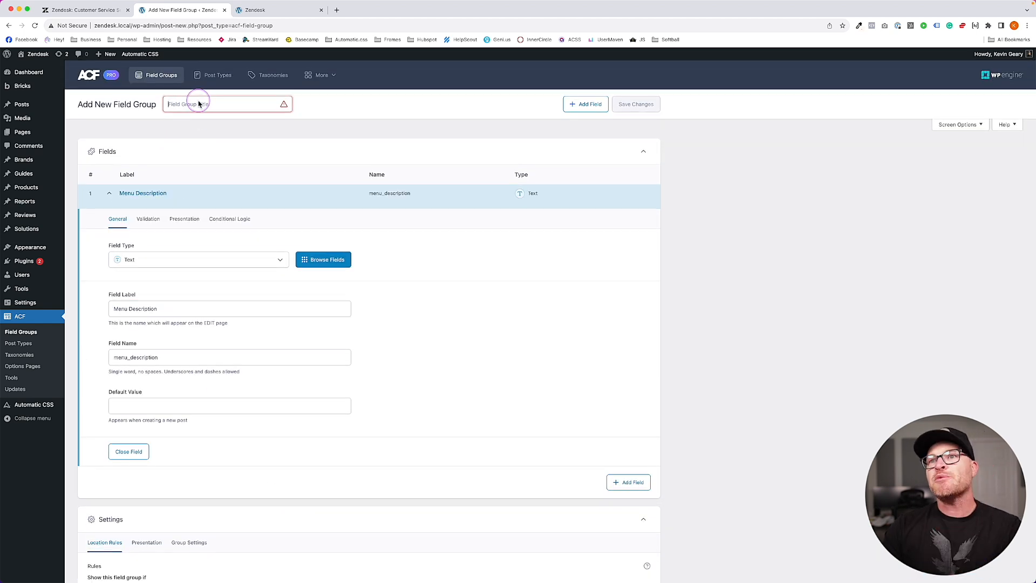
{"action": "left_click", "coordinate": [198, 101]}
{"action": "type", "text": "Menu"}
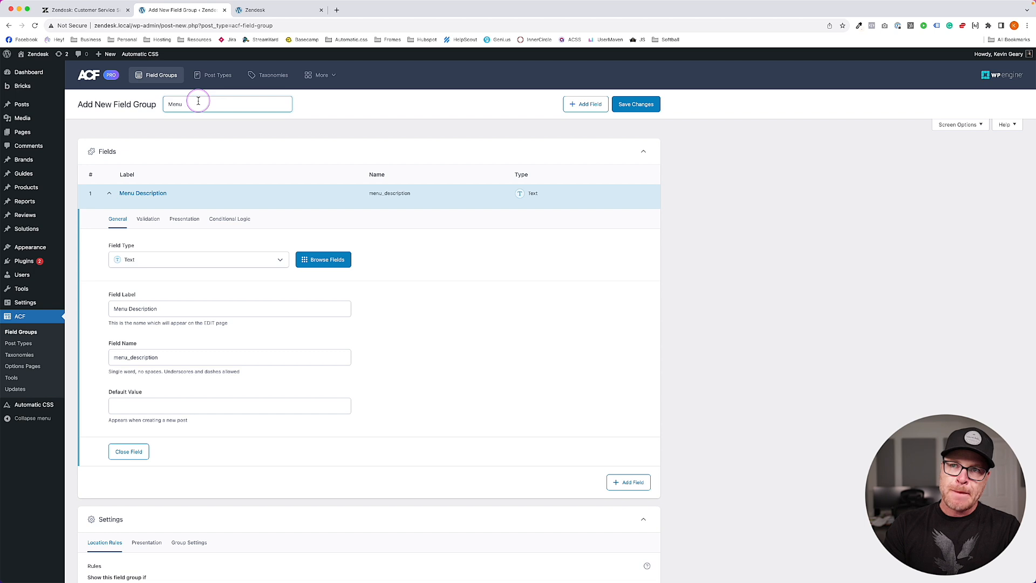
{"action": "left_click", "coordinate": [168, 198]}
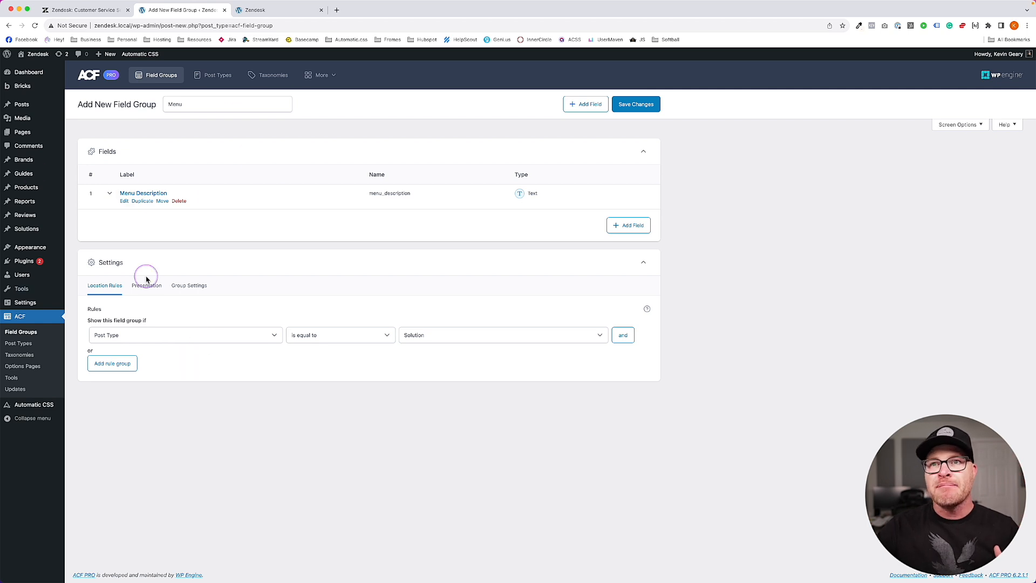
{"action": "left_click", "coordinate": [639, 105]}
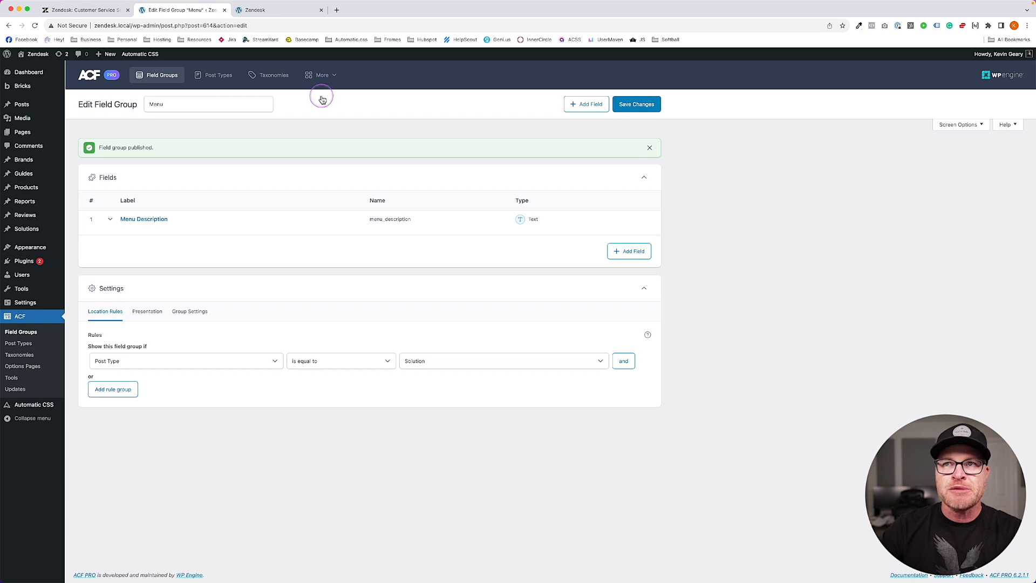
- Open the Enterprise solution for editing and duplicate the Zendesk reference site's browser tab
{"action": "left_click", "coordinate": [269, 10]}
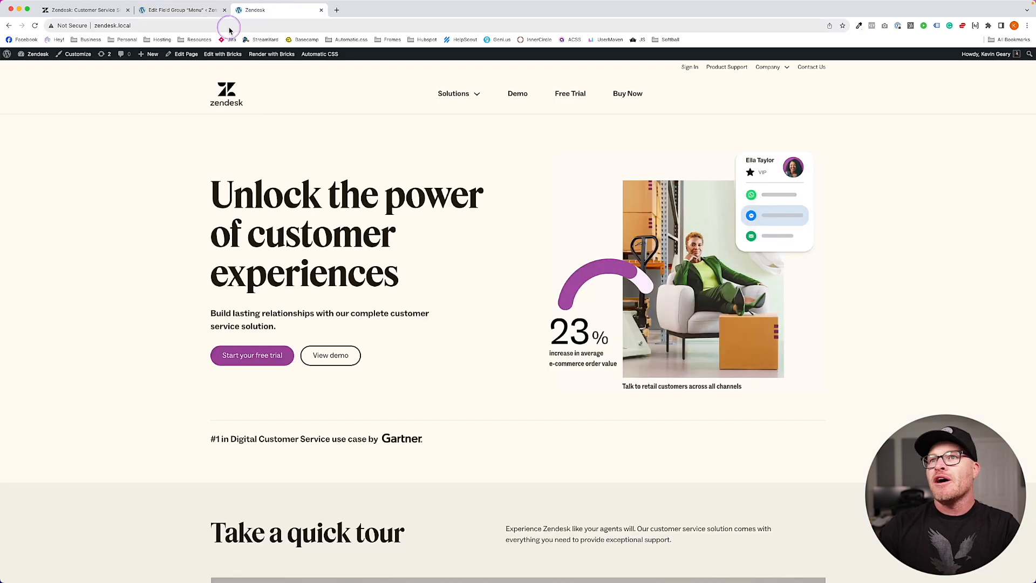
{"action": "left_click", "coordinate": [186, 10]}
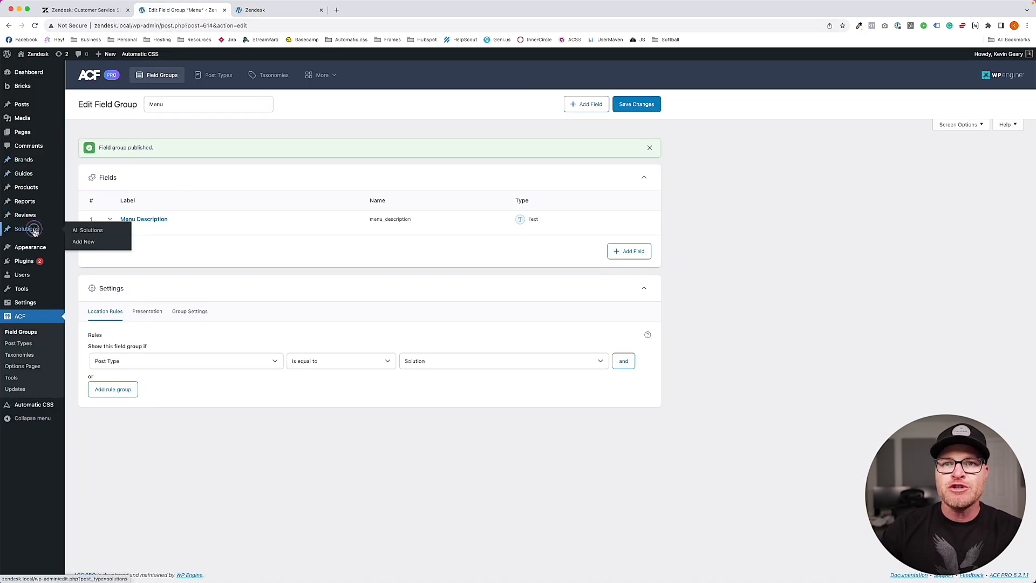
{"action": "left_click", "coordinate": [26, 229]}
{"action": "left_click", "coordinate": [107, 135]}
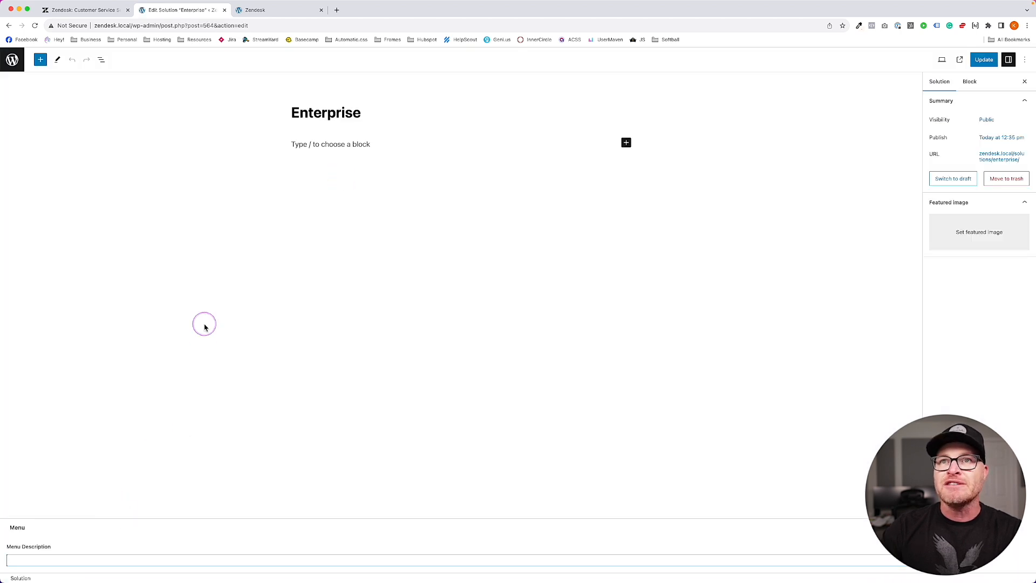
{"action": "left_click", "coordinate": [103, 11]}
{"action": "right_click", "coordinate": [104, 11]}
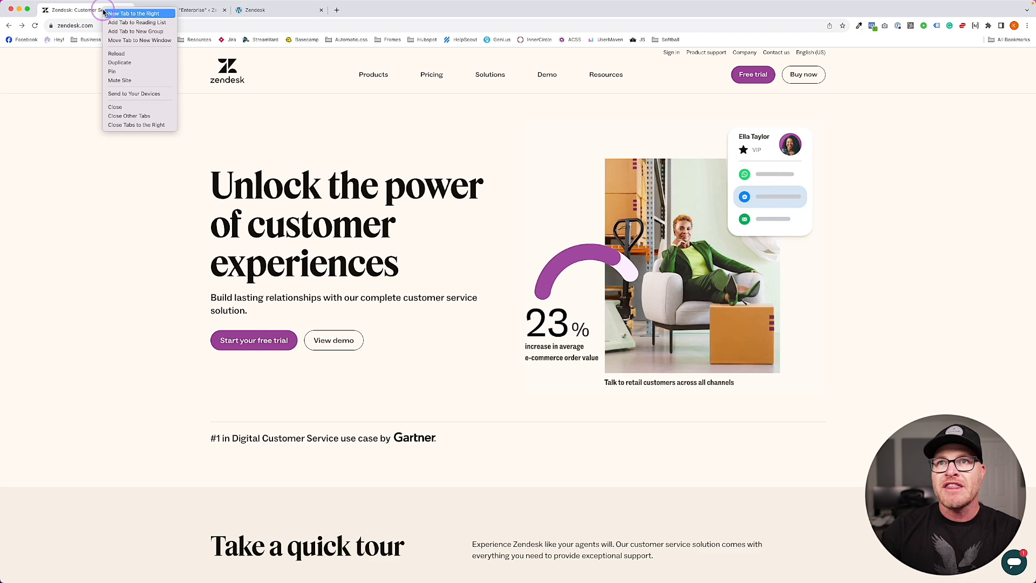
{"action": "left_click", "coordinate": [121, 68]}
{"action": "left_click", "coordinate": [224, 10]}
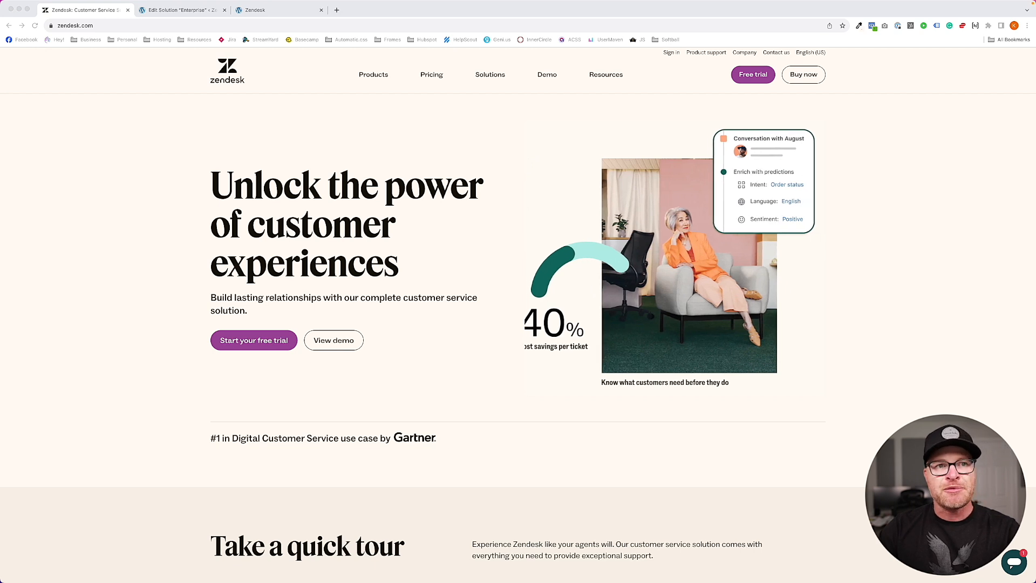
- Set the Enterprise solution's Menu Description to "Have conversations at scale", update it, and return to the Solutions list
{"action": "left_click", "coordinate": [174, 8]}
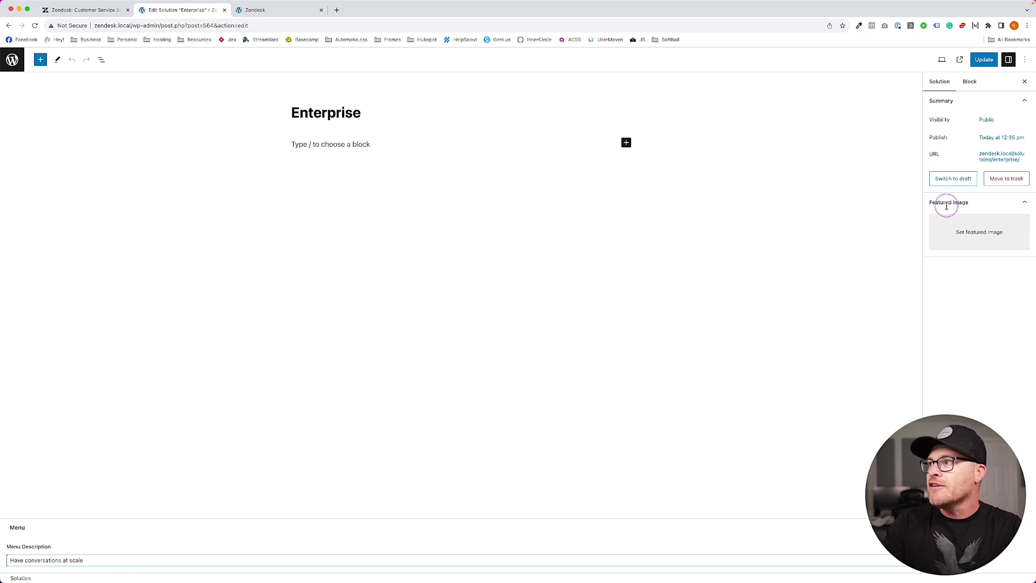
{"action": "left_click", "coordinate": [984, 59]}
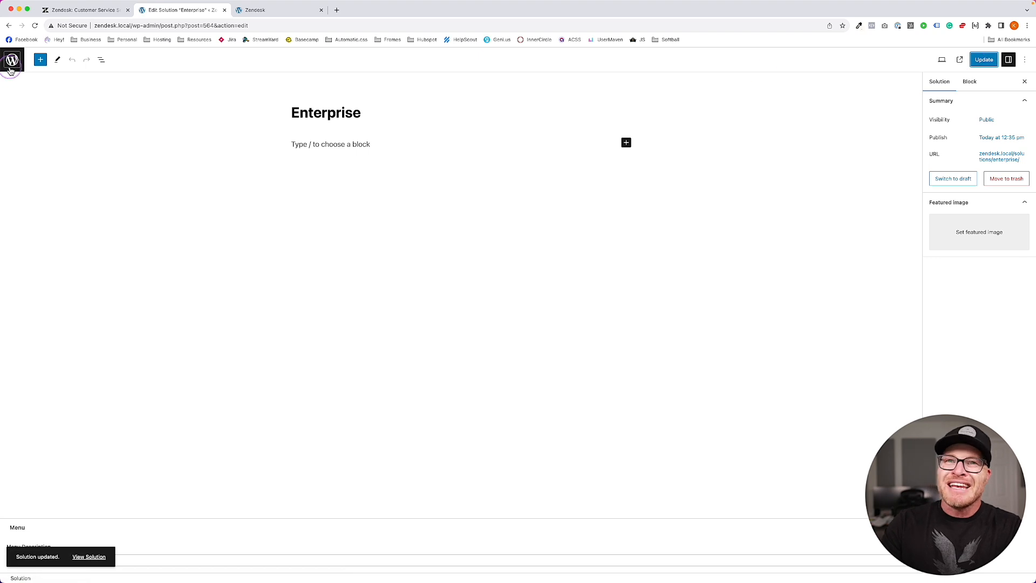
{"action": "left_click", "coordinate": [11, 65]}
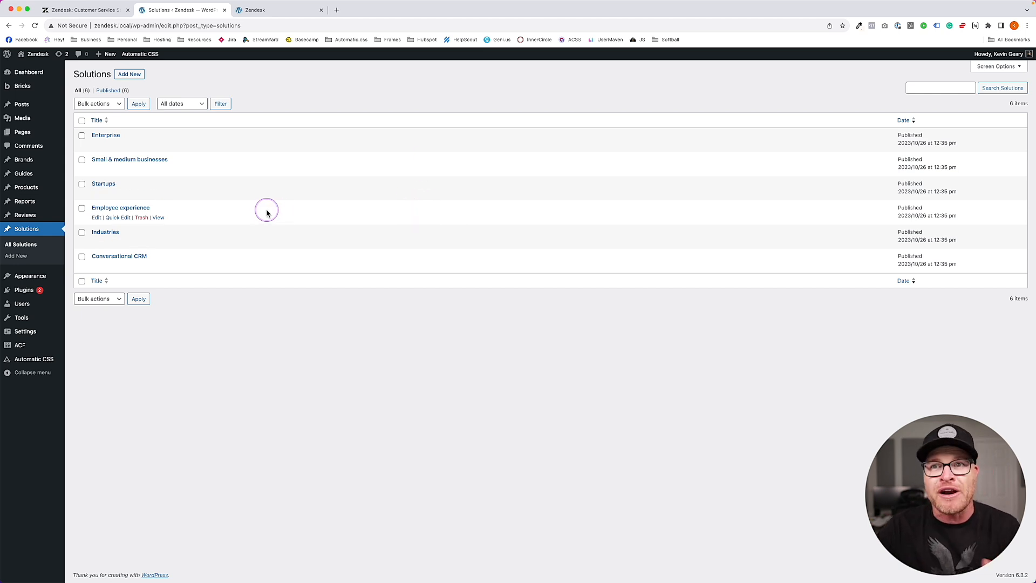
- Set the Small & medium businesses solution's Menu Description to "Grow without growing pains", update it, and return to the list
{"action": "left_click", "coordinate": [138, 161]}
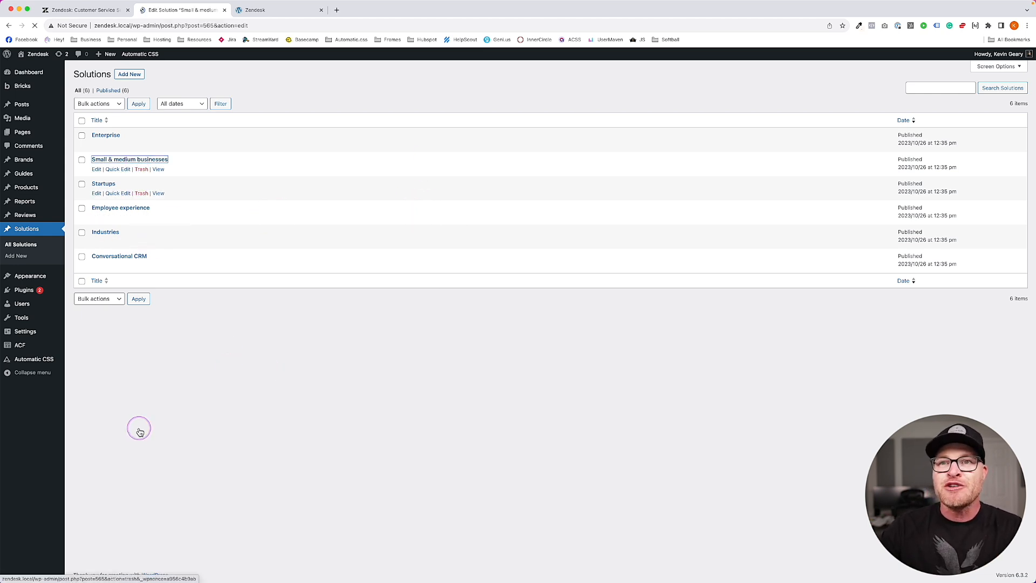
{"action": "left_click", "coordinate": [93, 562]}
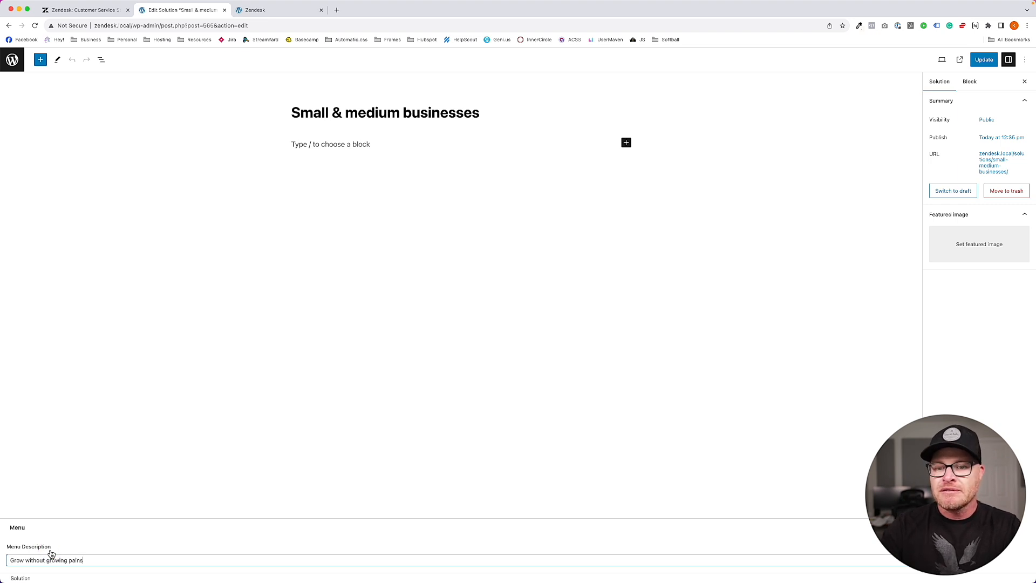
{"action": "left_click", "coordinate": [982, 59]}
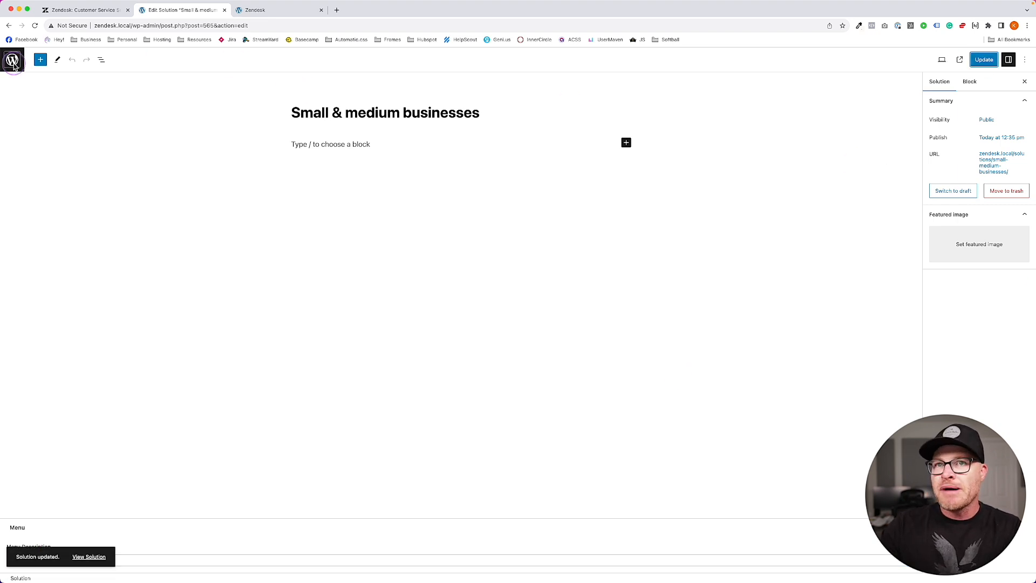
{"action": "left_click", "coordinate": [11, 60]}
- Set the Startups solution's Menu Description to "Get off on the right foot", update it, and return to the list
{"action": "left_click", "coordinate": [104, 182]}
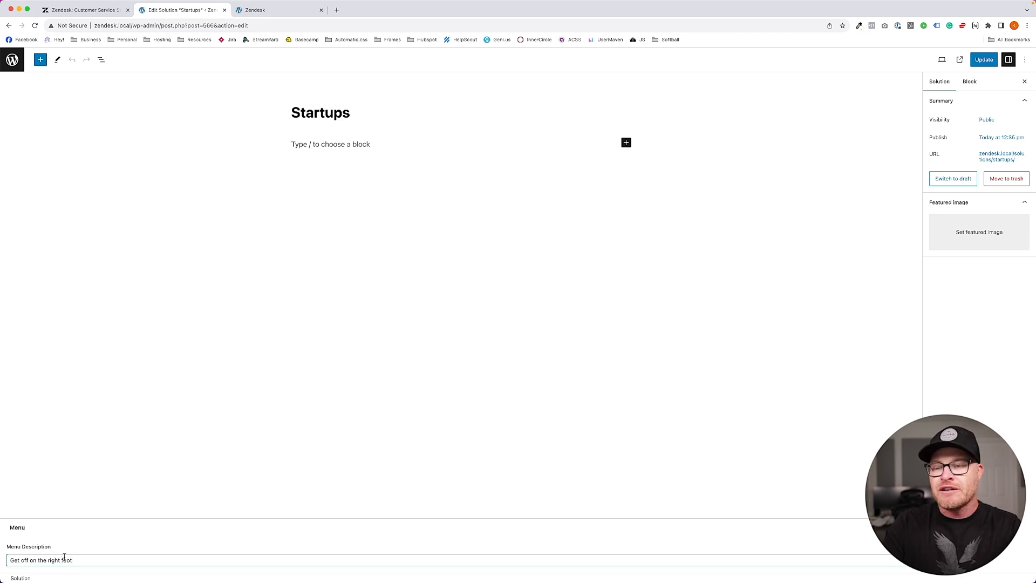
{"action": "left_click", "coordinate": [984, 59]}
{"action": "left_click", "coordinate": [8, 60]}
- Enter a Menu Description beginning "Treat employees" for the Employee experience solution, update it, and return to the list
{"action": "left_click", "coordinate": [113, 207]}
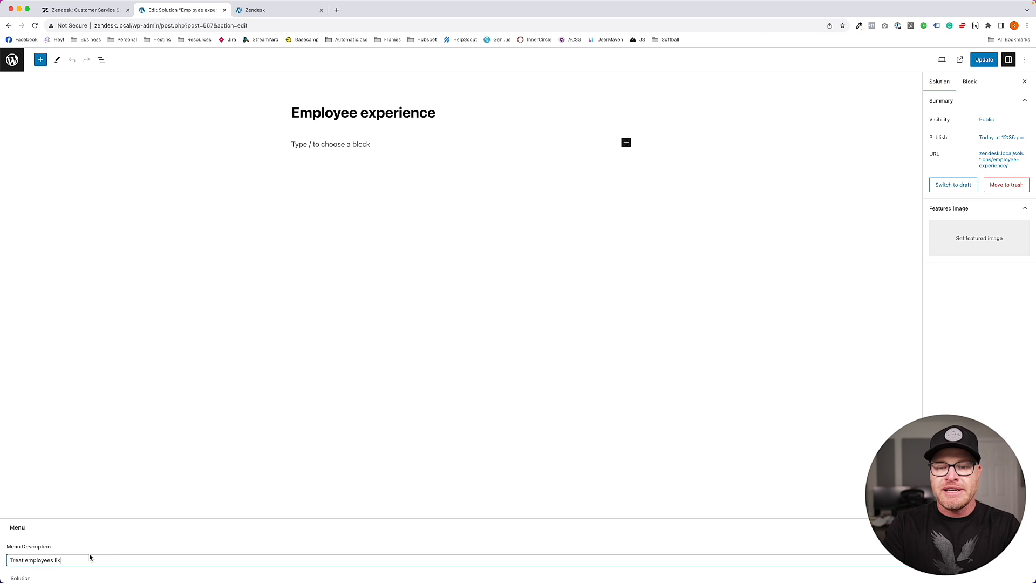
{"action": "left_click", "coordinate": [984, 60]}
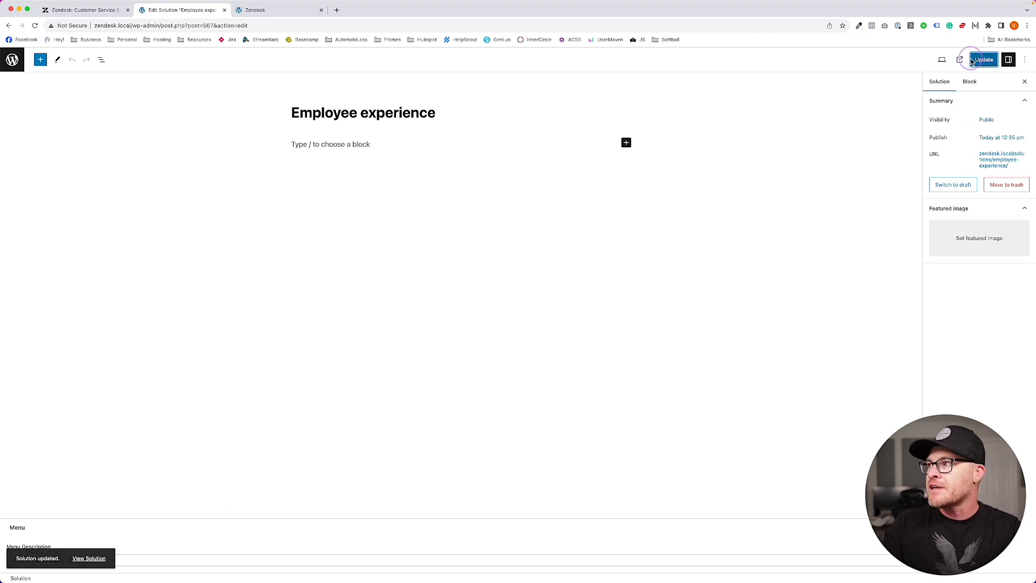
{"action": "left_click", "coordinate": [13, 60]}
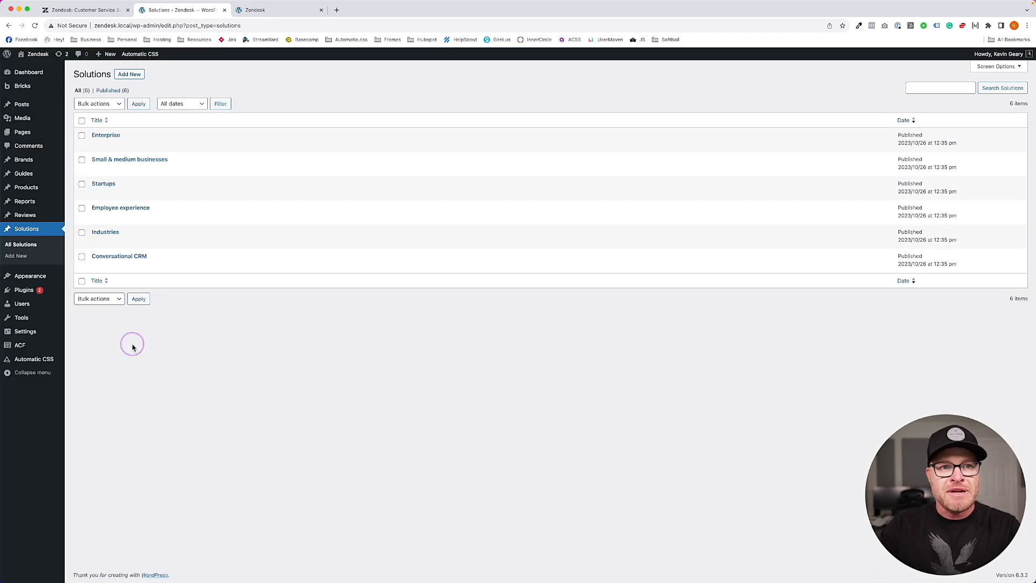
- Set the Industries solution's Menu Description to "Meet your market's needs", update it, and return to the Solutions list
{"action": "left_click", "coordinate": [108, 232]}
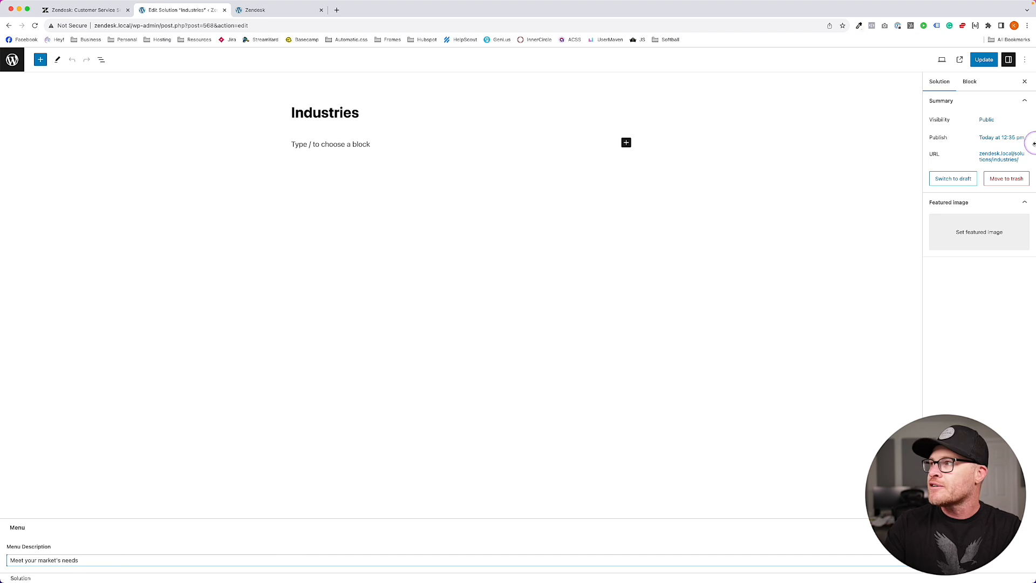
{"action": "left_click", "coordinate": [984, 59]}
{"action": "left_click", "coordinate": [13, 60]}
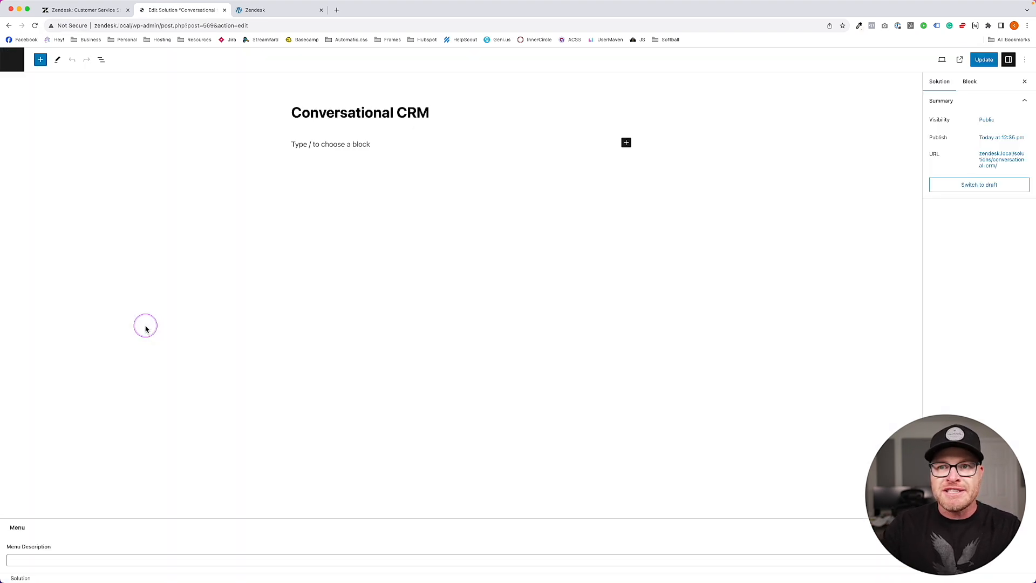
- Set the Conversational CRM solution's Menu Description to "Create lasting customer relationships" and update it
{"action": "left_click", "coordinate": [70, 559]}
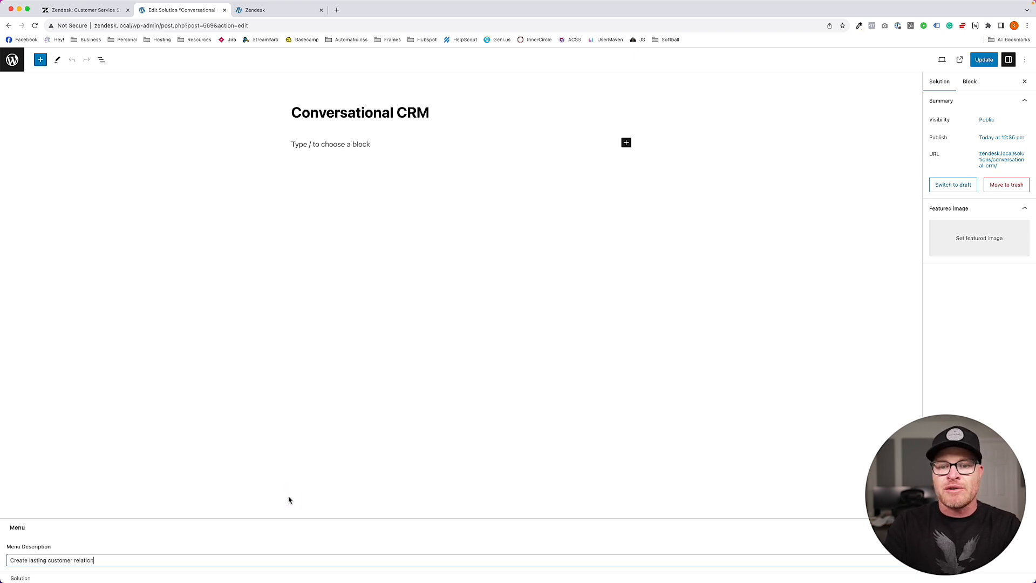
{"action": "left_click", "coordinate": [984, 59]}
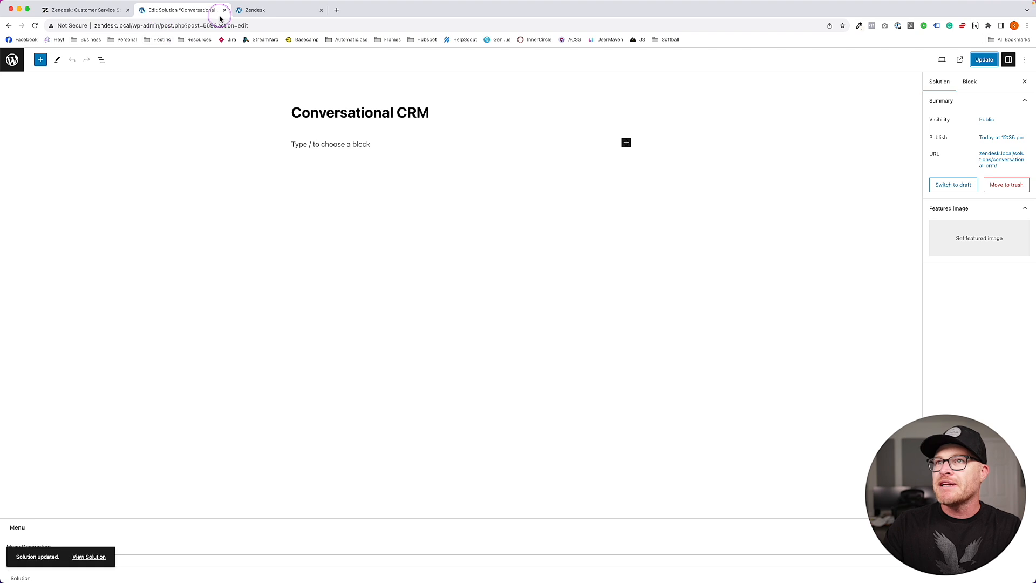
- In the Bricks Header template, replace the dropdown item's Description text with the acf_menu_description dynamic tag and save the template
{"action": "left_click", "coordinate": [255, 10]}
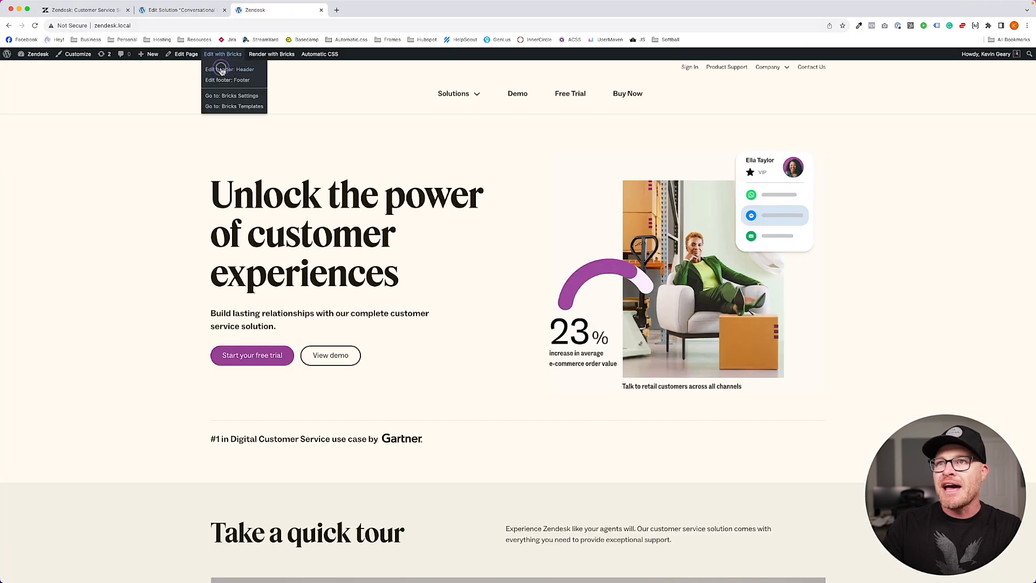
{"action": "left_click", "coordinate": [219, 65]}
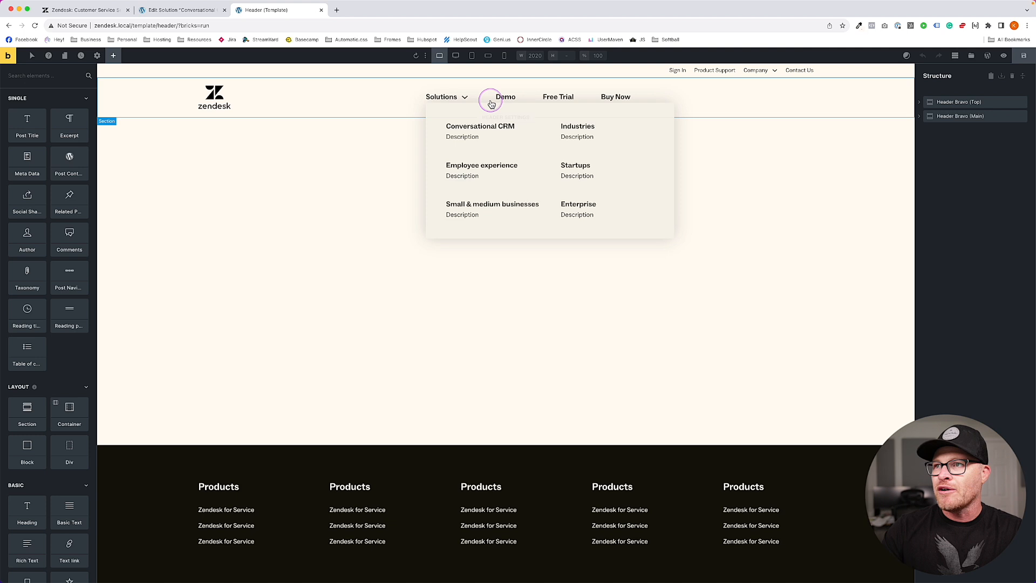
{"action": "left_click", "coordinate": [457, 137]}
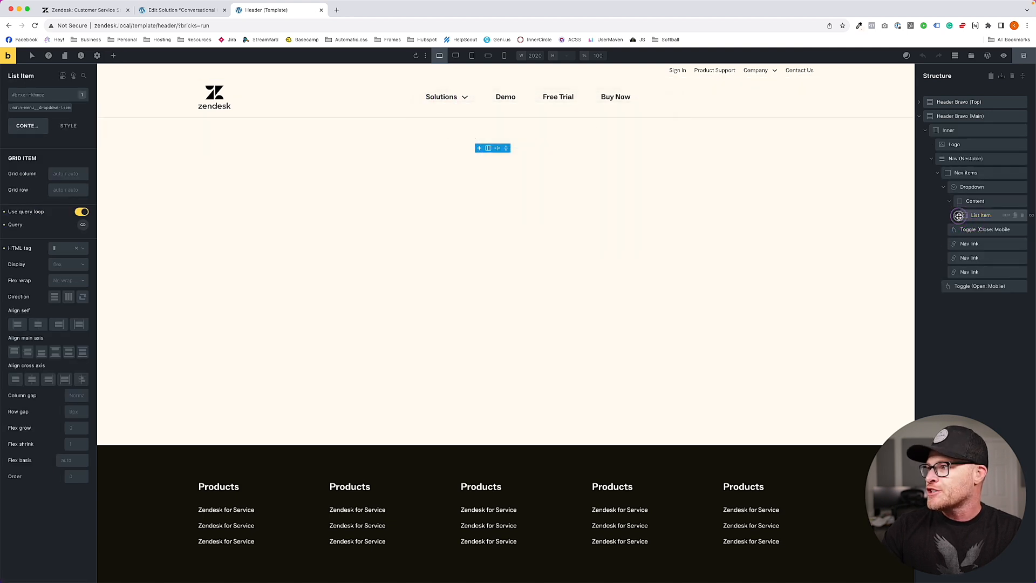
{"action": "left_click", "coordinate": [956, 216]}
{"action": "left_click", "coordinate": [991, 243]}
{"action": "triple_click", "coordinate": [72, 177]}
{"action": "key", "text": "BackSpace"}
{"action": "left_click", "coordinate": [82, 158]}
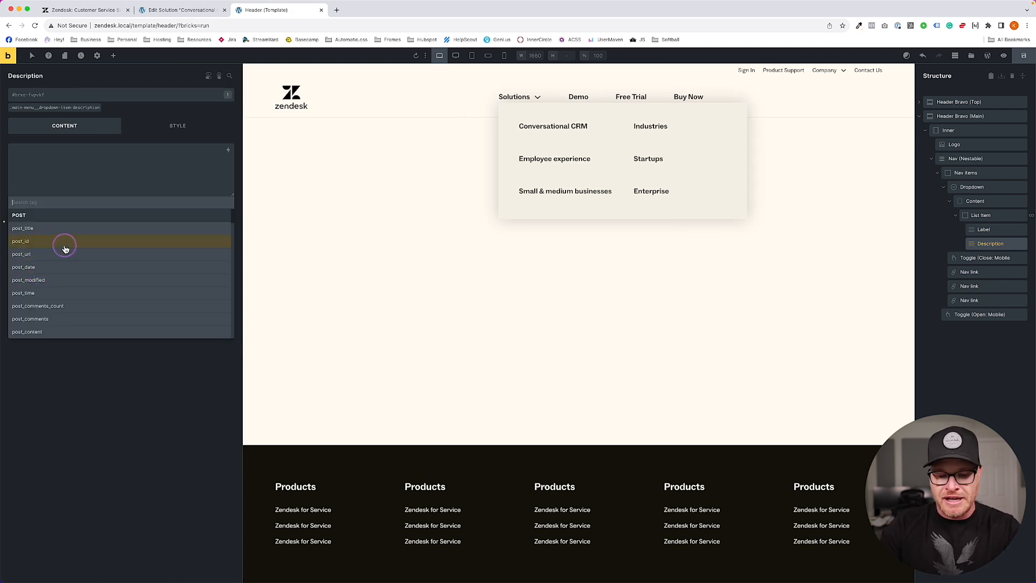
{"action": "type", "text": "desc"}
{"action": "scroll", "coordinate": [70, 317], "scroll_direction": "down", "scroll_amount": 1}
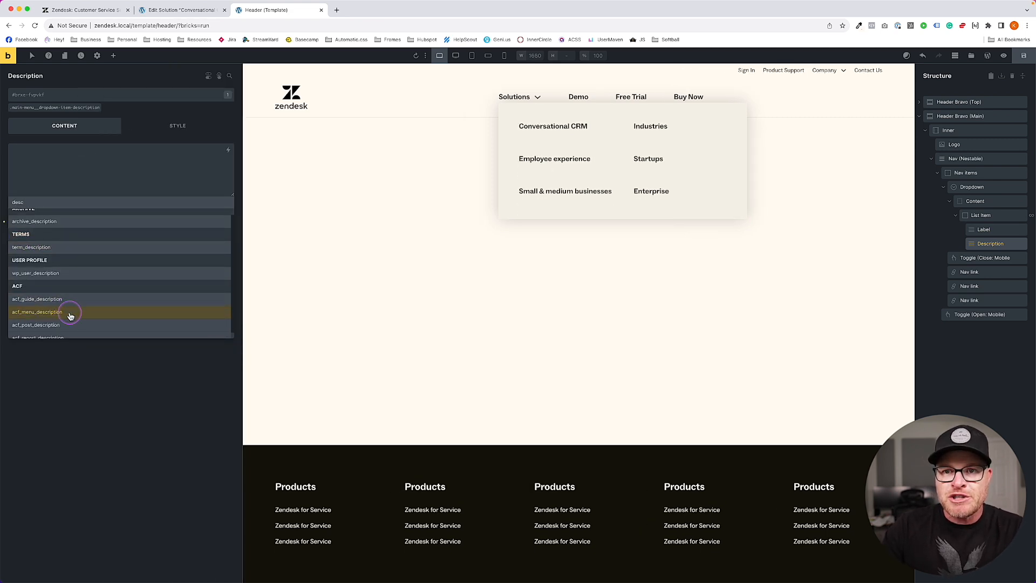
{"action": "left_click", "coordinate": [63, 316]}
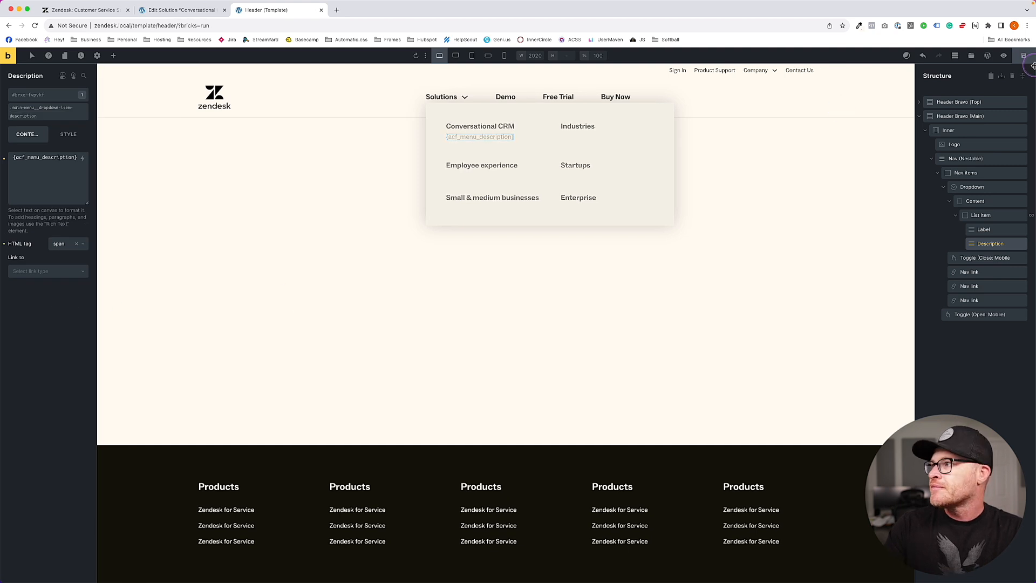
{"action": "key", "text": "ctrl+s"}
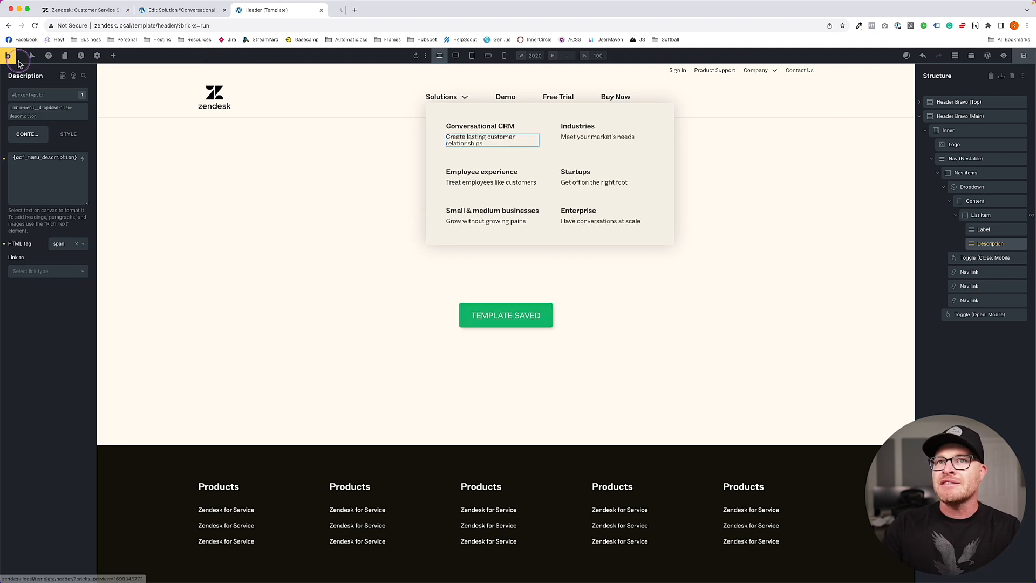
- Compare the Solutions dropdown in the header preview with the Products and Solutions dropdowns on zendesk.com, and return to the builder
{"action": "left_click", "coordinate": [379, 11]}
{"action": "left_click", "coordinate": [466, 99]}
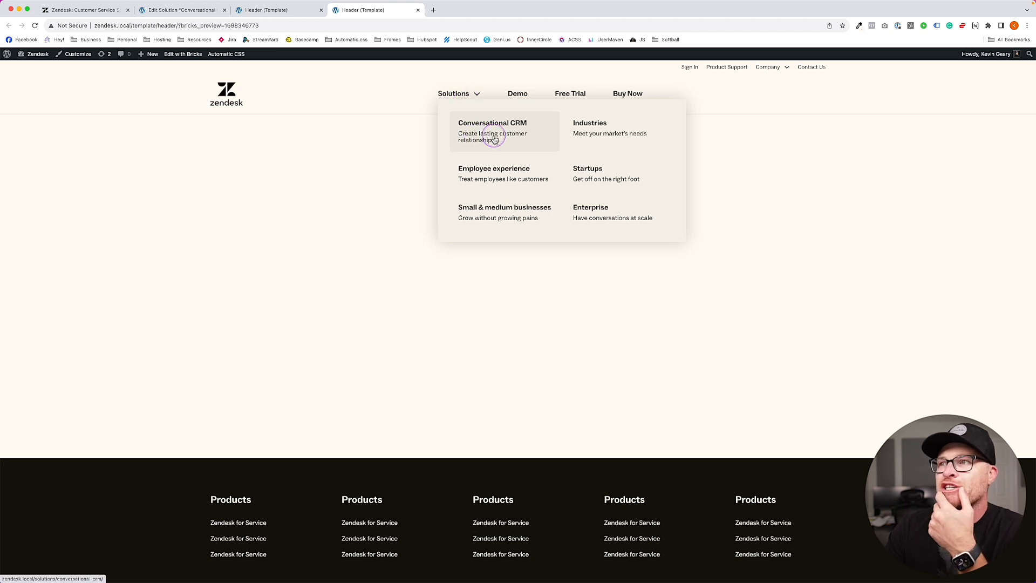
{"action": "left_click", "coordinate": [81, 10]}
{"action": "left_click", "coordinate": [375, 77]}
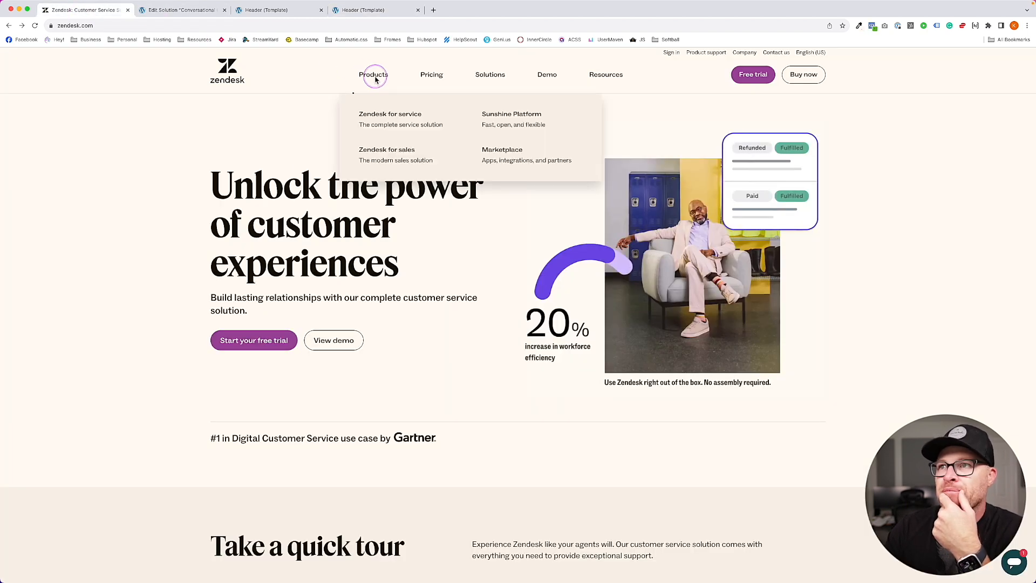
{"action": "left_click", "coordinate": [491, 76]}
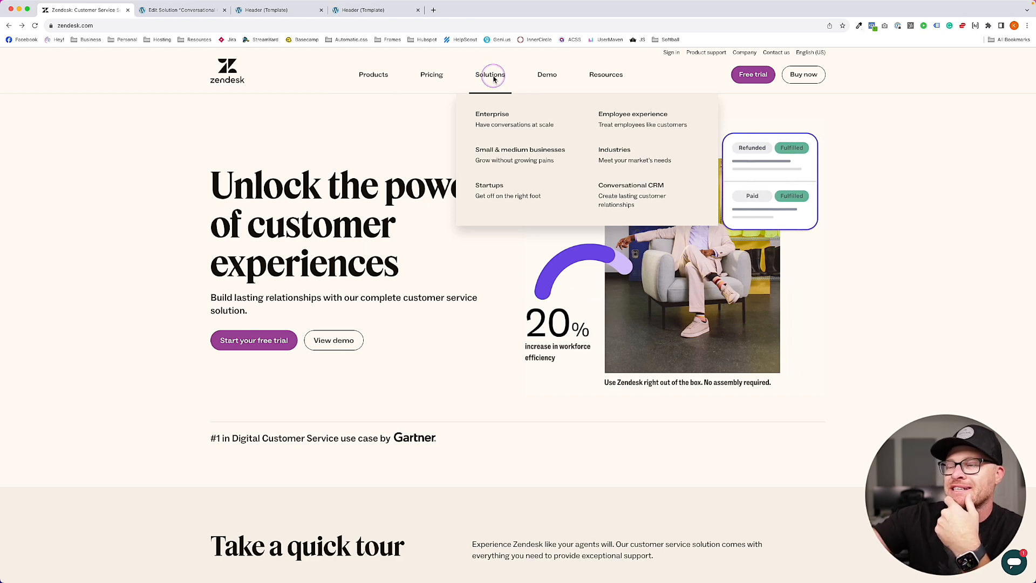
{"action": "left_click", "coordinate": [178, 9]}
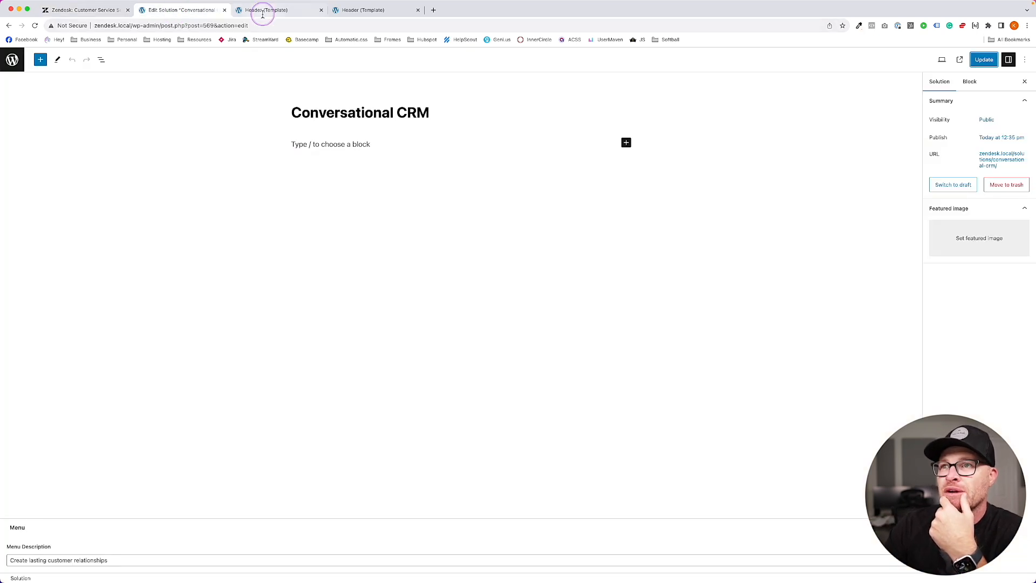
{"action": "left_click", "coordinate": [265, 10]}
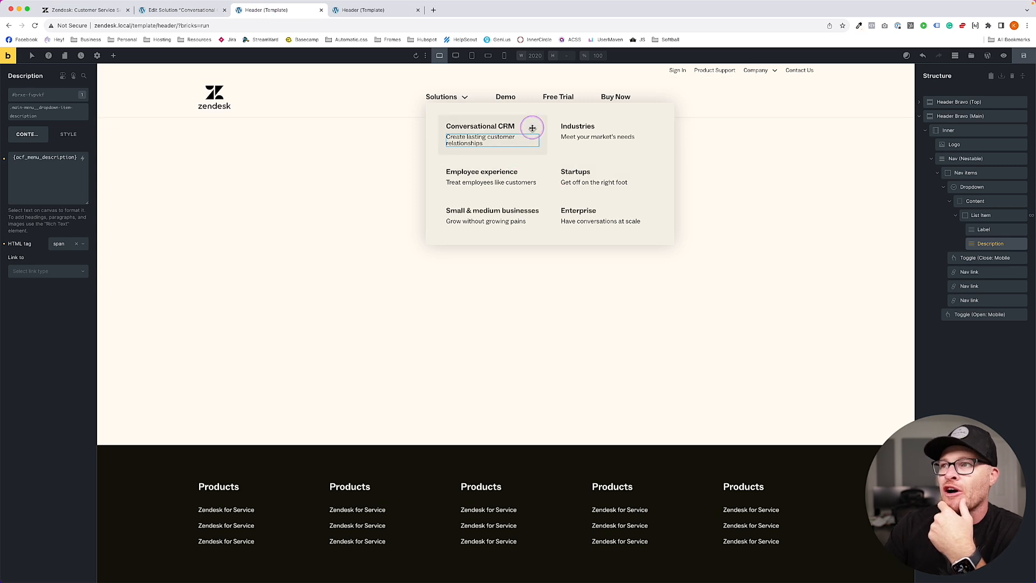
- Set the dropdown List Item's query loop order to Ascending and save the template
{"action": "left_click", "coordinate": [532, 128]}
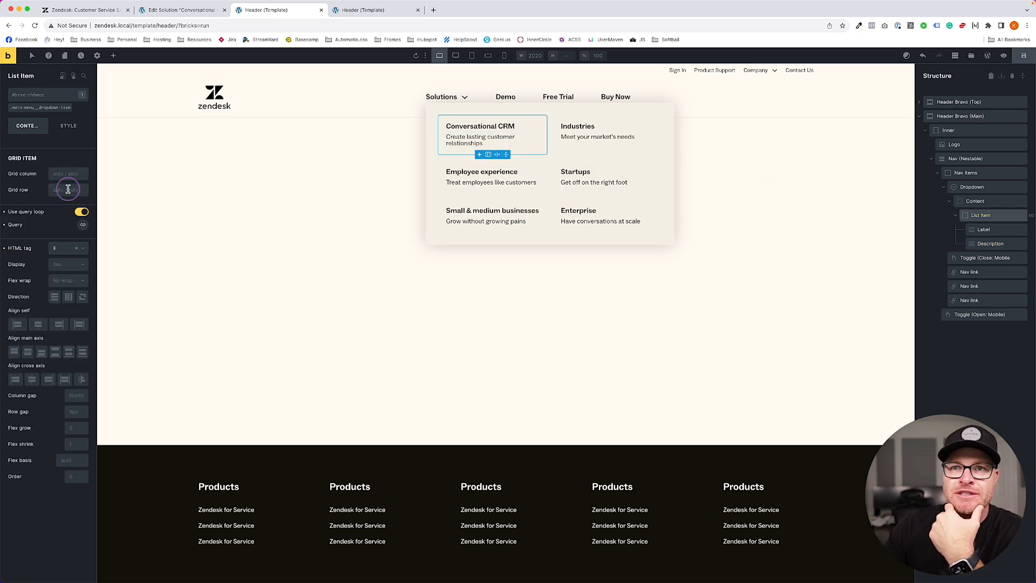
{"action": "left_click", "coordinate": [83, 226]}
{"action": "left_click", "coordinate": [67, 306]}
{"action": "left_click", "coordinate": [60, 322]}
{"action": "left_click", "coordinate": [1024, 56]}
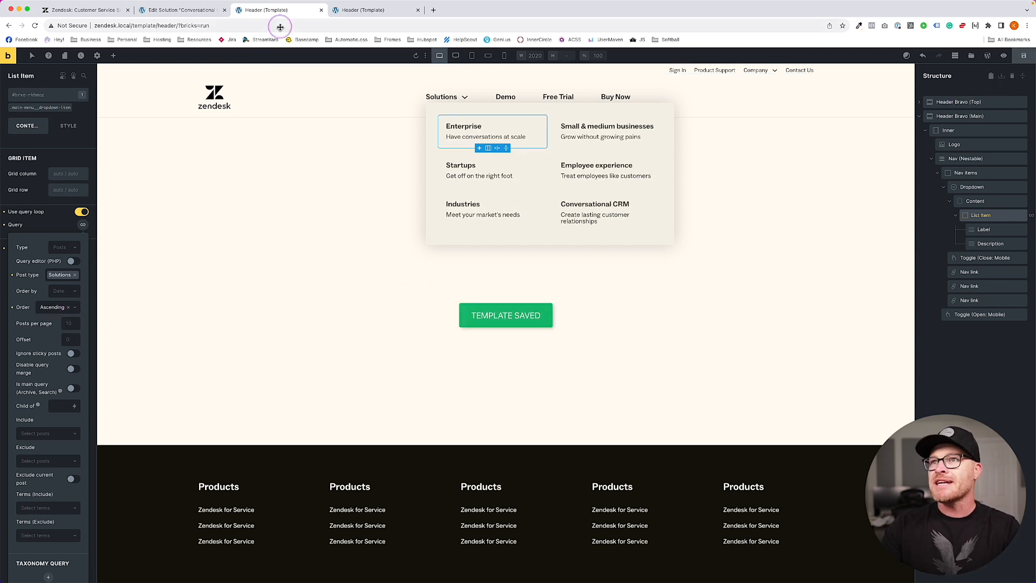
- Check the header preview against the item spacing of the Solutions dropdown on zendesk.com, and return to the builder
{"action": "left_click", "coordinate": [351, 10]}
{"action": "mouse_move", "coordinate": [478, 94]}
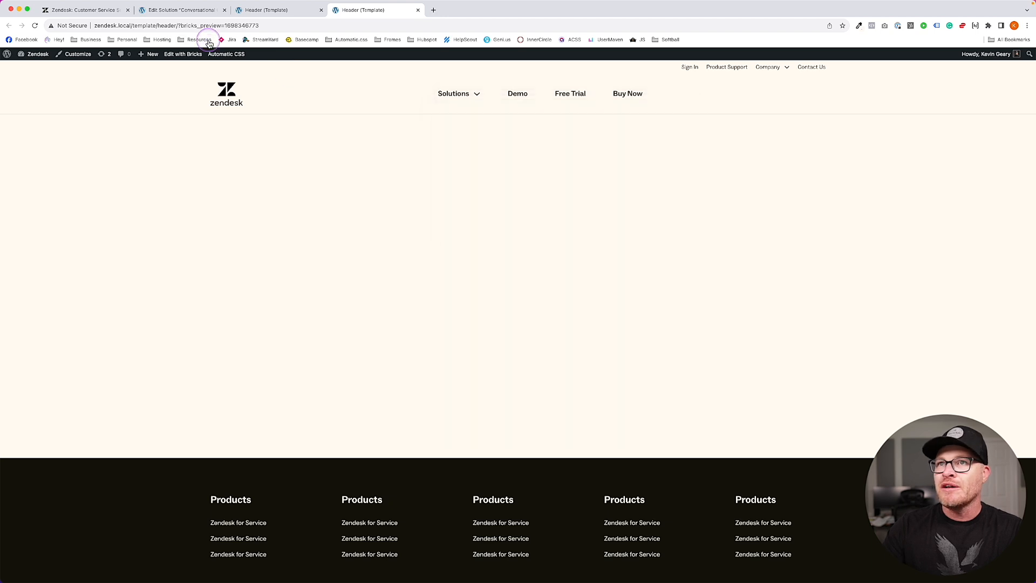
{"action": "left_click", "coordinate": [64, 10]}
{"action": "mouse_move", "coordinate": [503, 79]}
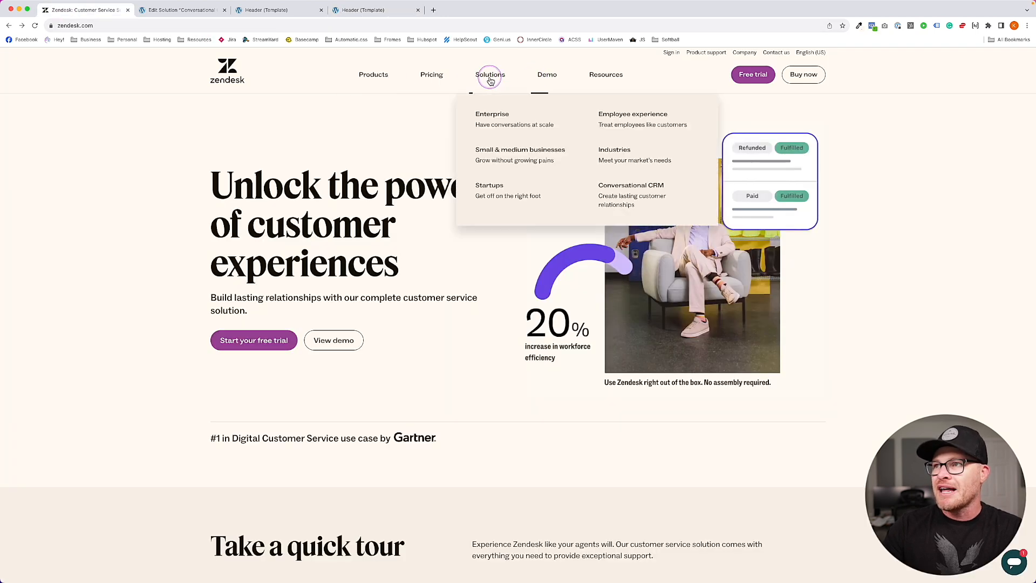
{"action": "left_click", "coordinate": [291, 10]}
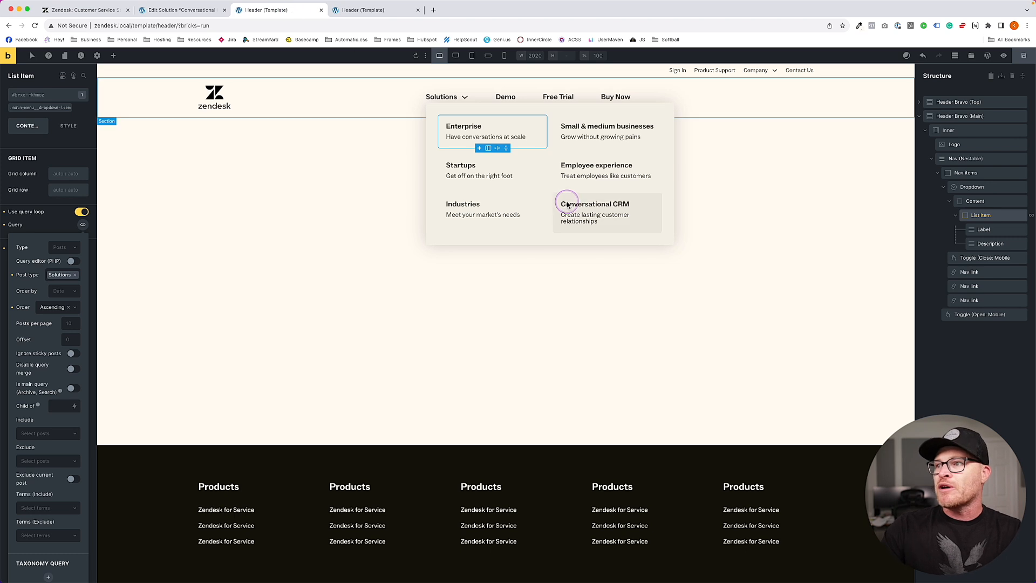
- Set the line height of the dropdown item description class to 1.3 and save the template
{"action": "left_click", "coordinate": [988, 243]}
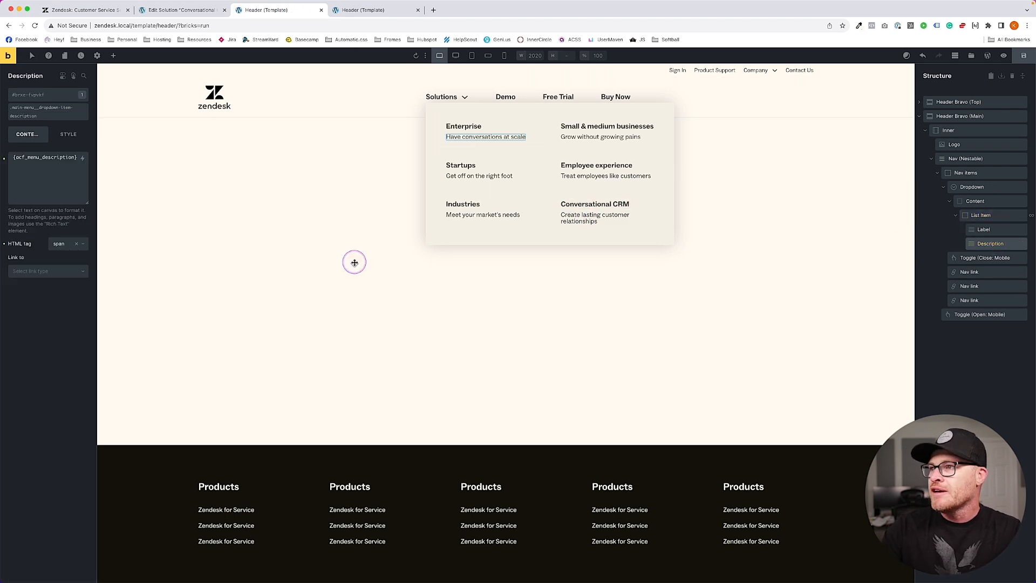
{"action": "left_click", "coordinate": [68, 134]}
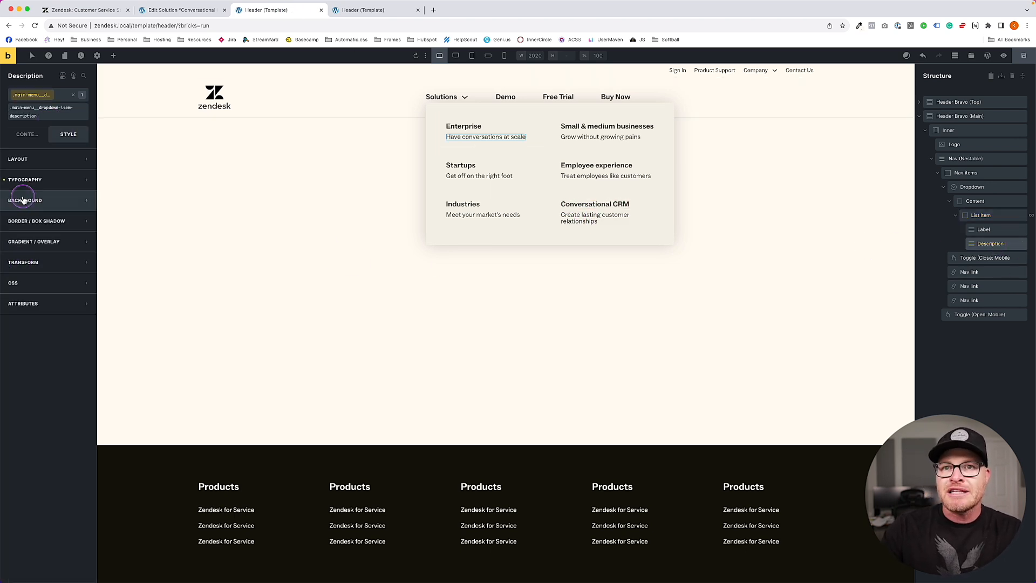
{"action": "left_click", "coordinate": [24, 179]}
{"action": "left_click", "coordinate": [78, 347]}
{"action": "type", "text": "1"}
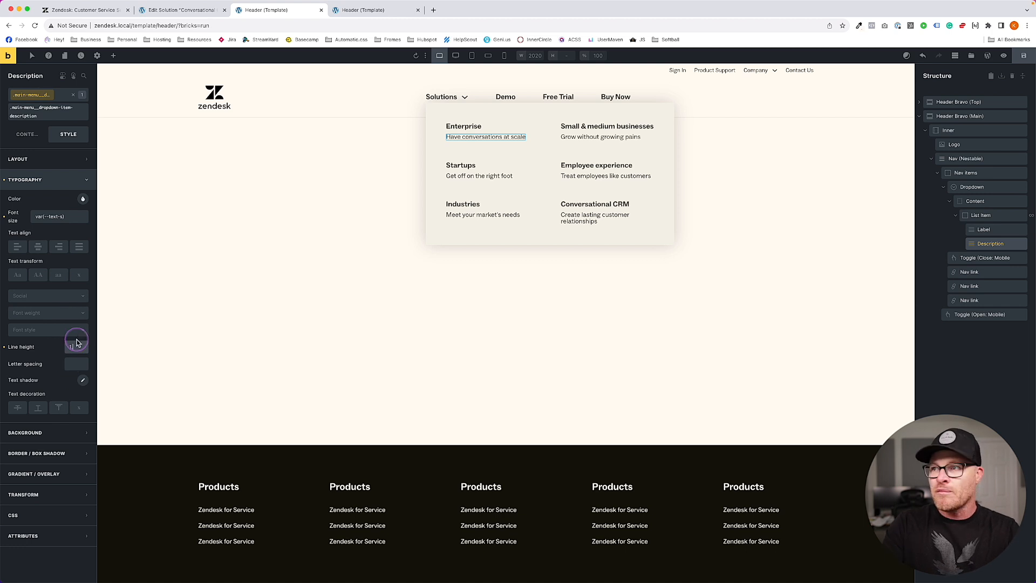
{"action": "type", "text": ".2"}
{"action": "key", "text": "BackSpace"}
{"action": "type", "text": "3"}
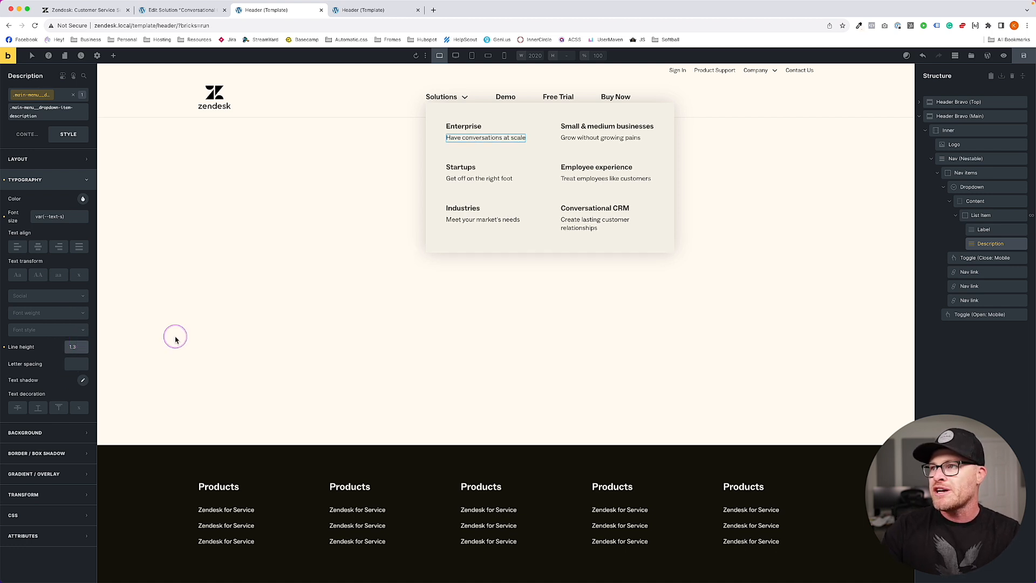
{"action": "left_click", "coordinate": [1024, 56]}
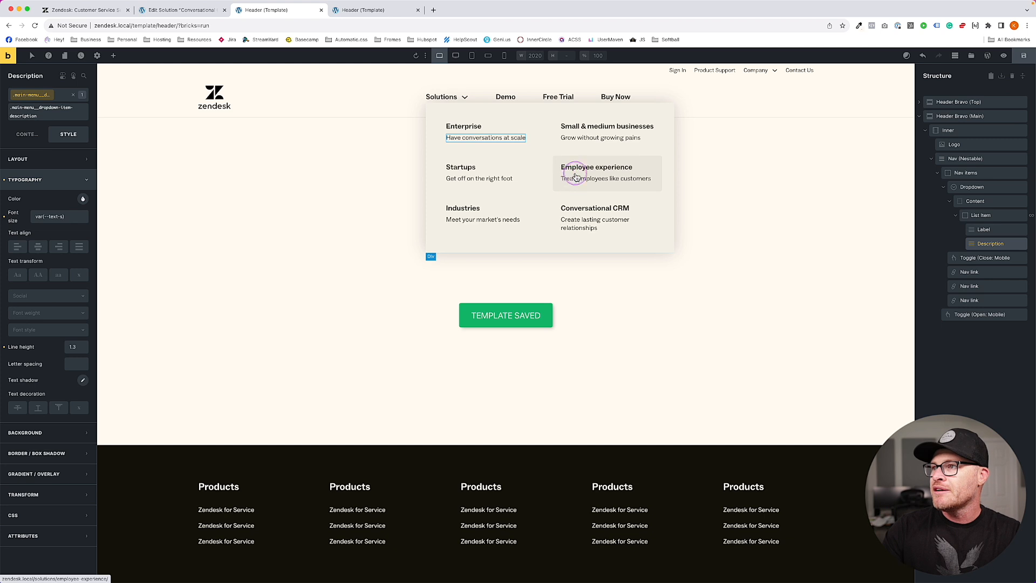
- Set the row gap of the main-menu__dropdown-item class on the List Item to .25em
{"action": "left_click", "coordinate": [483, 177]}
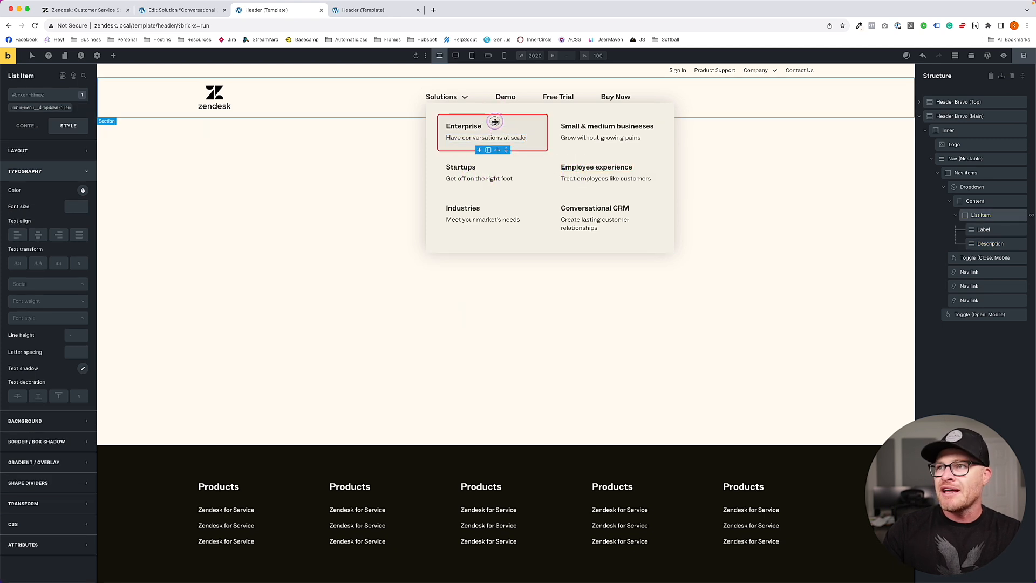
{"action": "left_click", "coordinate": [30, 125]}
{"action": "left_click", "coordinate": [39, 107]}
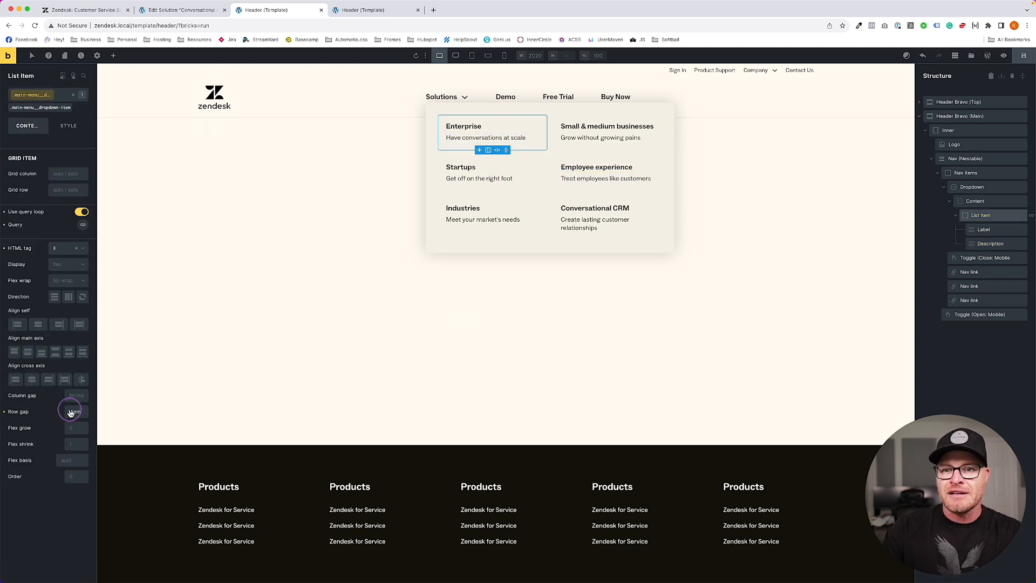
{"action": "type", "text": "25em"}
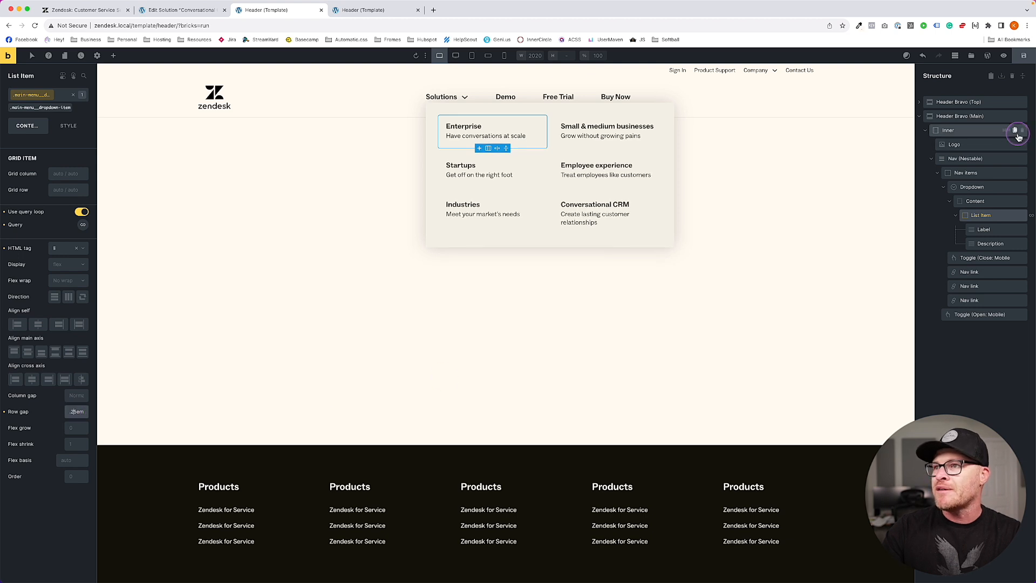
- Examine the gap between titles and descriptions in the zendesk.com Solutions dropdown, and return to the builder
{"action": "left_click", "coordinate": [103, 10]}
{"action": "mouse_move", "coordinate": [465, 75]}
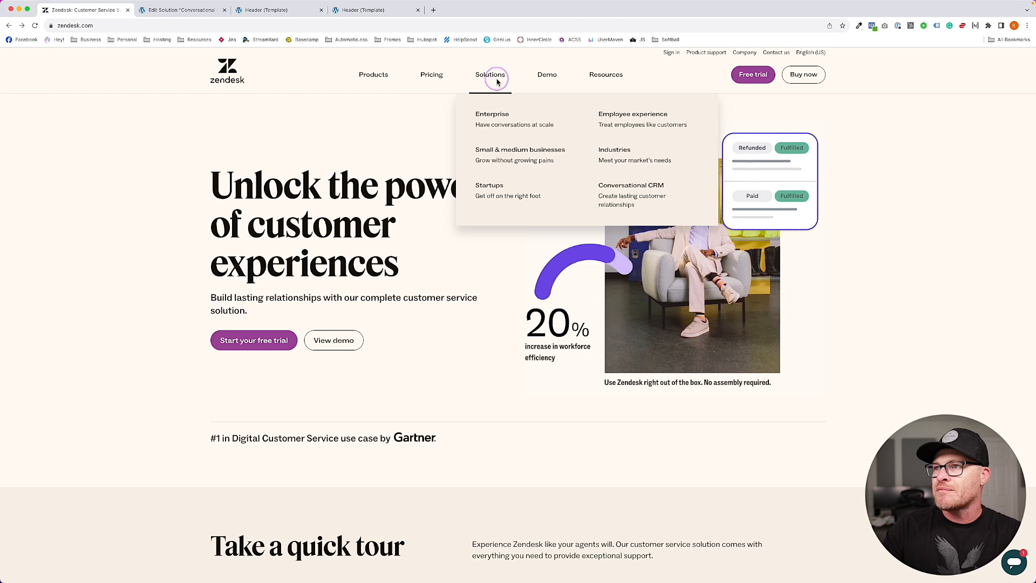
{"action": "left_click", "coordinate": [186, 10]}
{"action": "left_click", "coordinate": [270, 10]}
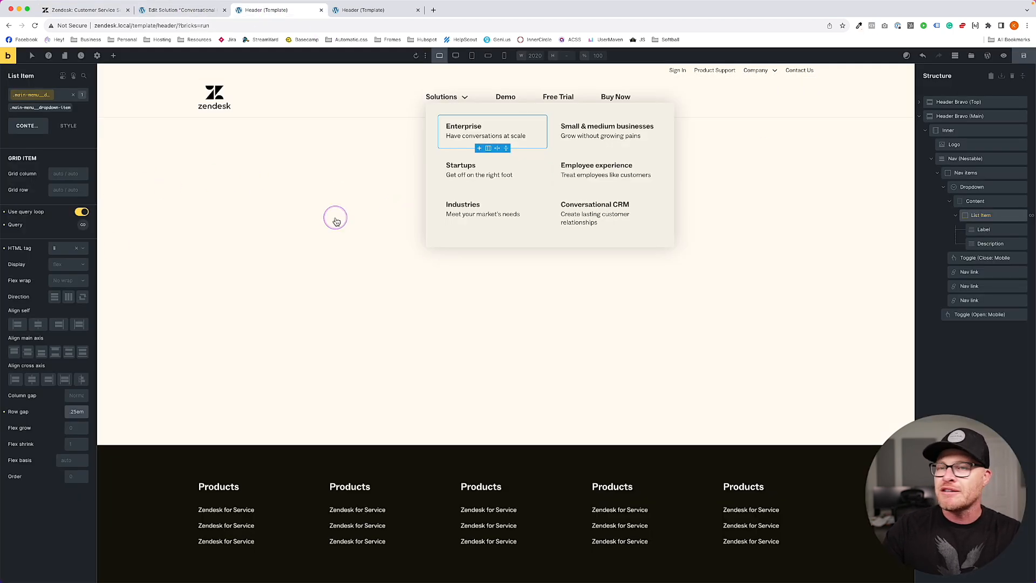
- Set the dropdown item class's row gap to .3em, save the template, and check the Solutions dropdown in the header preview
{"action": "key", "text": "BackSpace"}
{"action": "key", "text": "BackSpace"}
{"action": "type", "text": "3"}
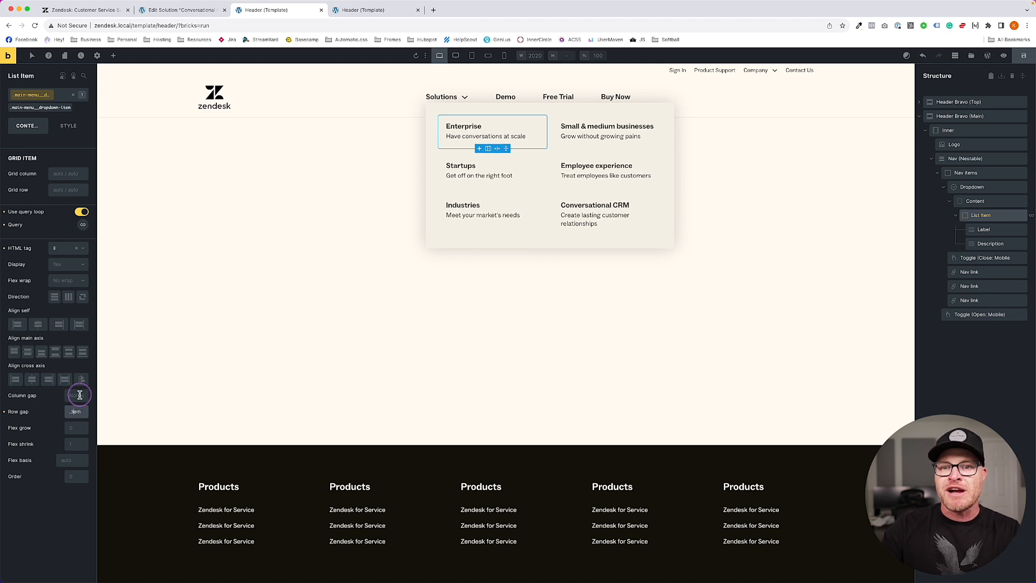
{"action": "left_click", "coordinate": [1023, 58]}
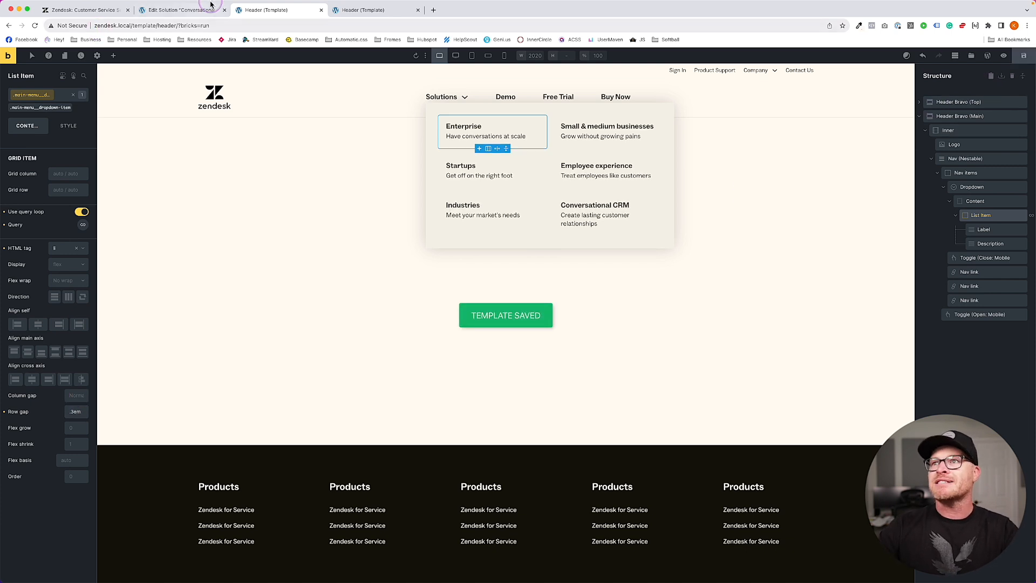
{"action": "left_click", "coordinate": [349, 11]}
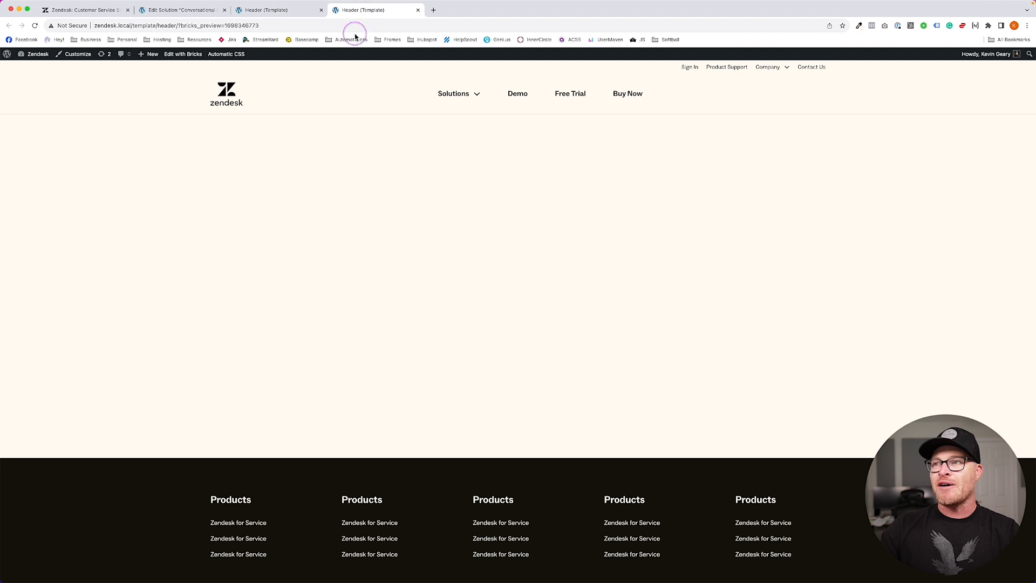
{"action": "left_click", "coordinate": [470, 95]}
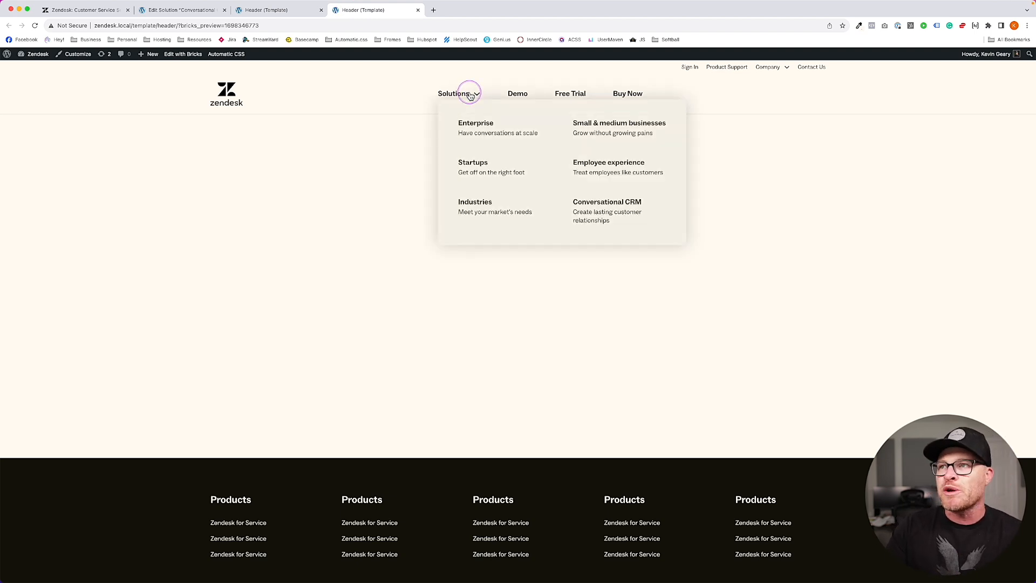
- Return to the builder and rename the Dropdown element under Nav items to Solutions
{"action": "left_click", "coordinate": [265, 10]}
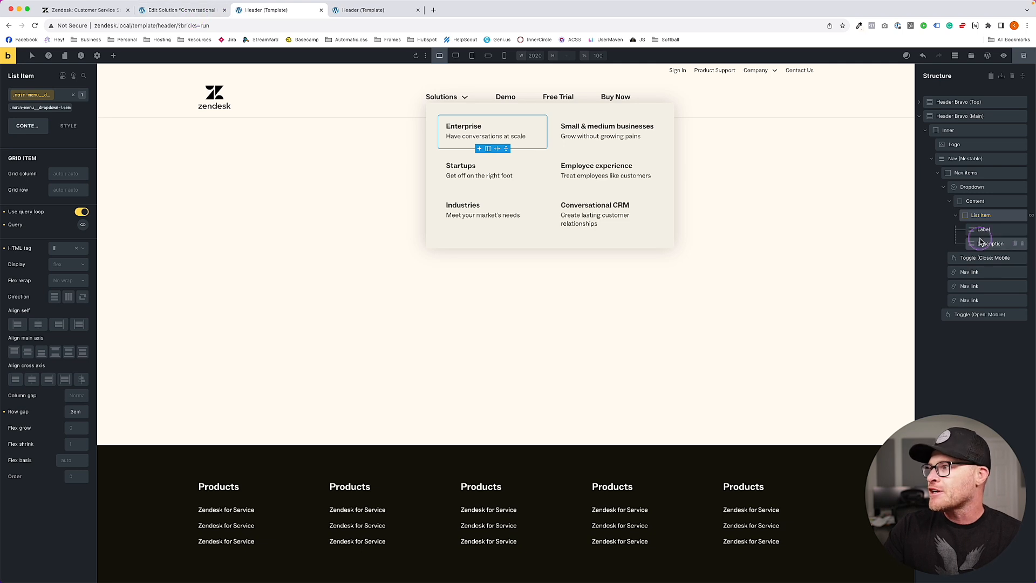
{"action": "left_click", "coordinate": [950, 202]}
{"action": "left_click", "coordinate": [944, 188]}
{"action": "left_click", "coordinate": [972, 187]}
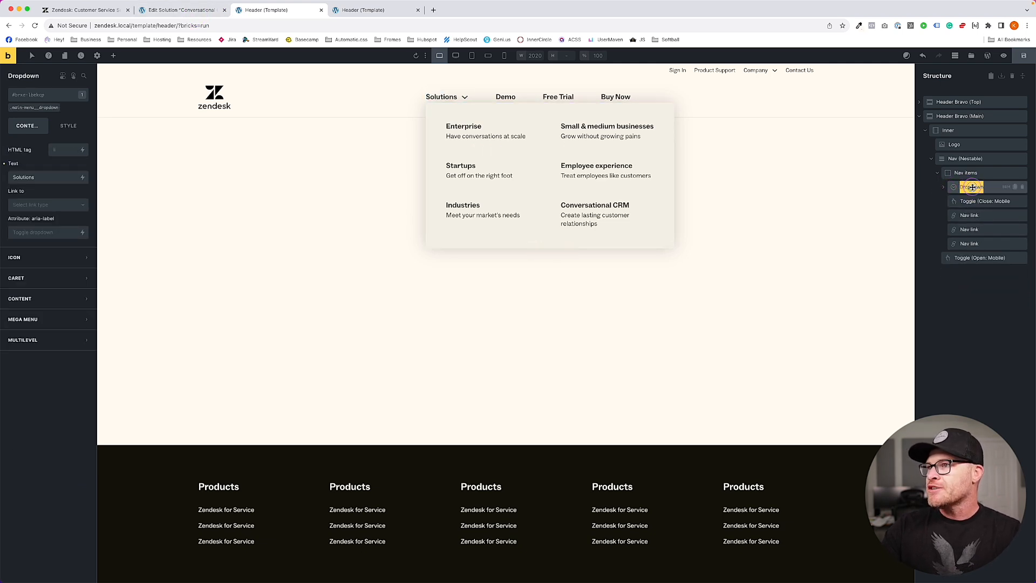
{"action": "type", "text": "Solutions"}
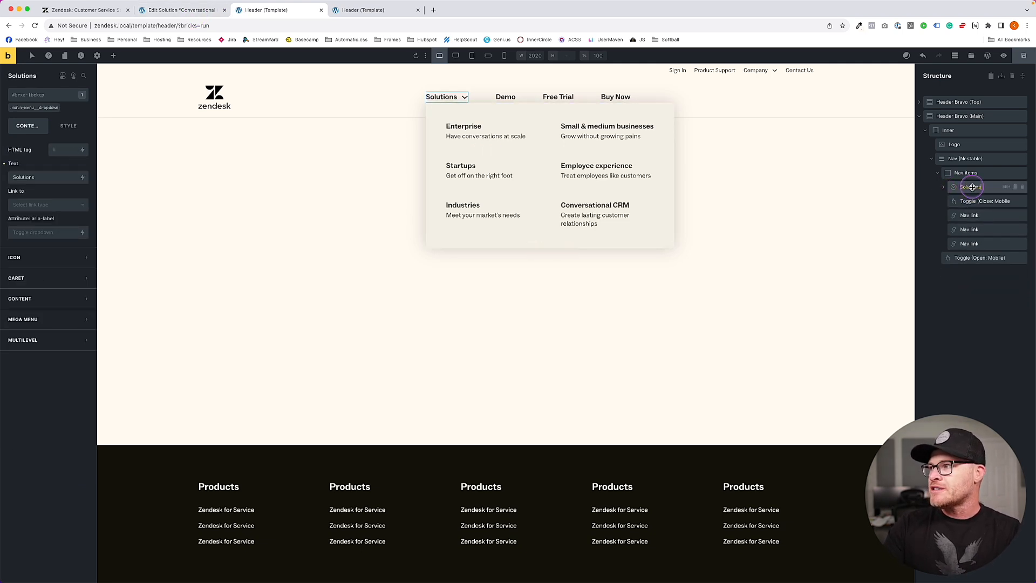
{"action": "left_click", "coordinate": [997, 176]}
- Duplicate the Solutions dropdown and set the first copy's element name and text to Products
{"action": "left_click", "coordinate": [978, 189]}
{"action": "key", "text": "super+d"}
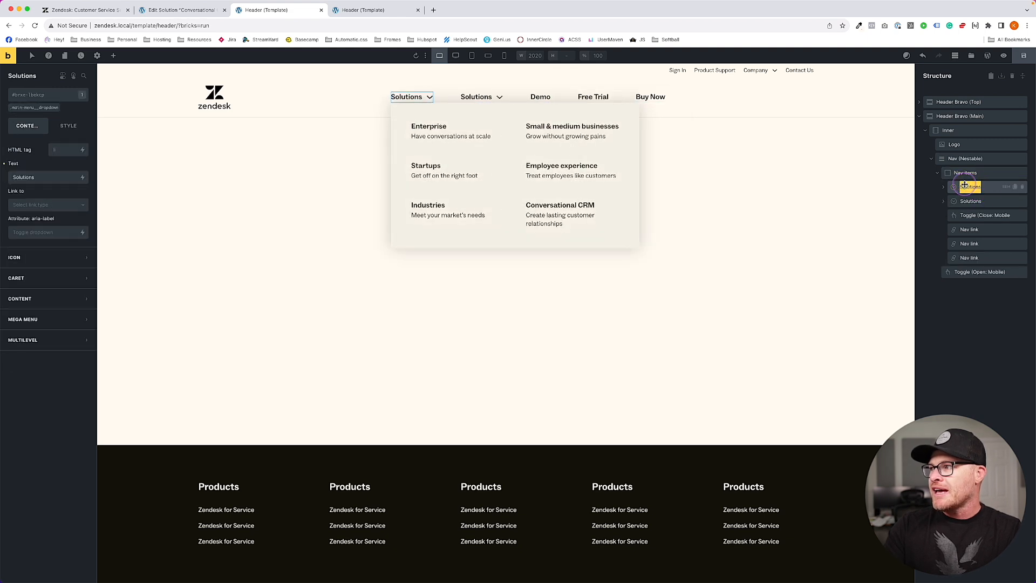
{"action": "left_click", "coordinate": [52, 172]}
{"action": "type", "text": "Products"}
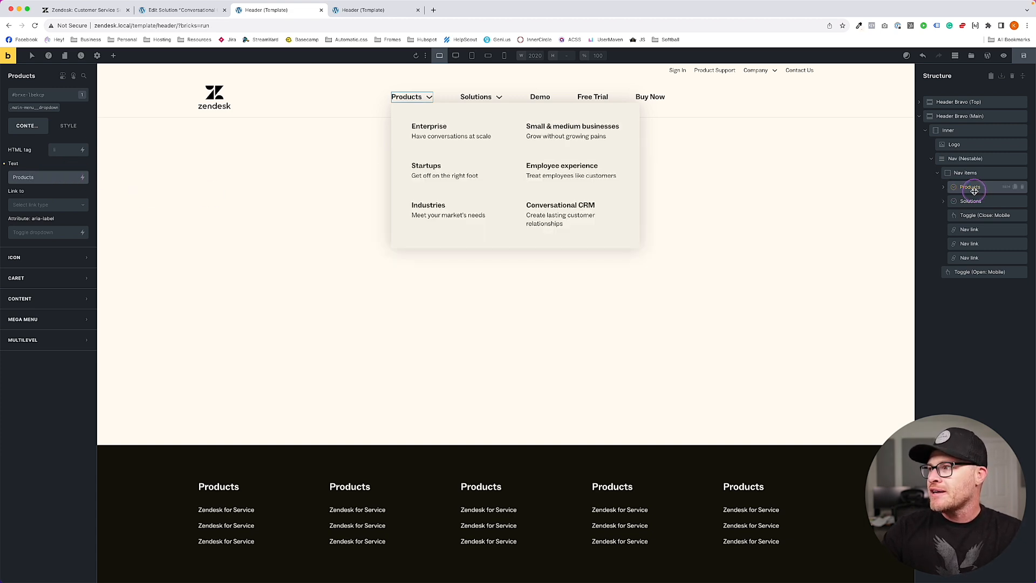
{"action": "left_click", "coordinate": [973, 201]}
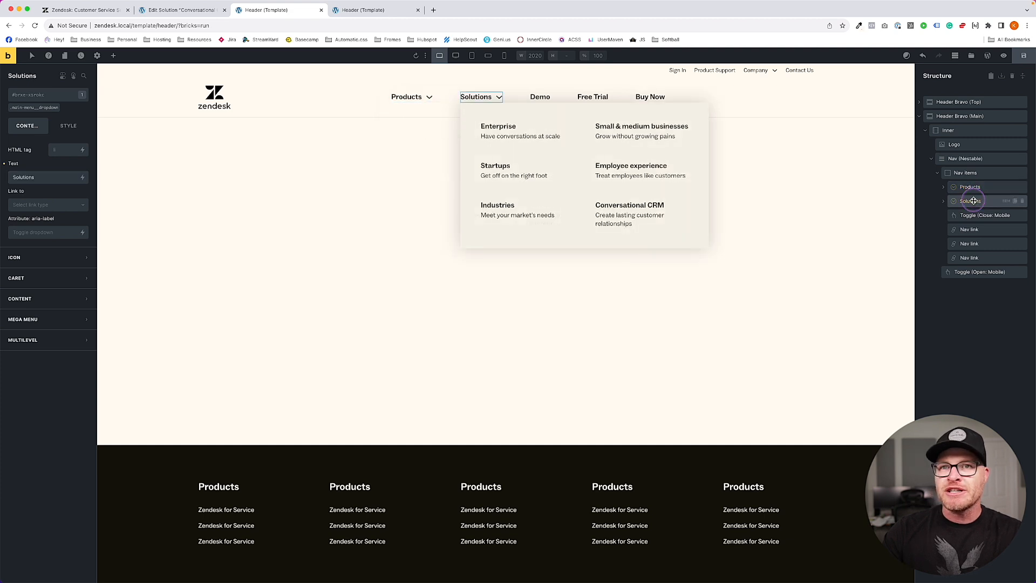
- Check the zendesk.com menu order, duplicate the Products dropdown with the copy's element name and text set to Pricing, and save the template
{"action": "left_click", "coordinate": [85, 10]}
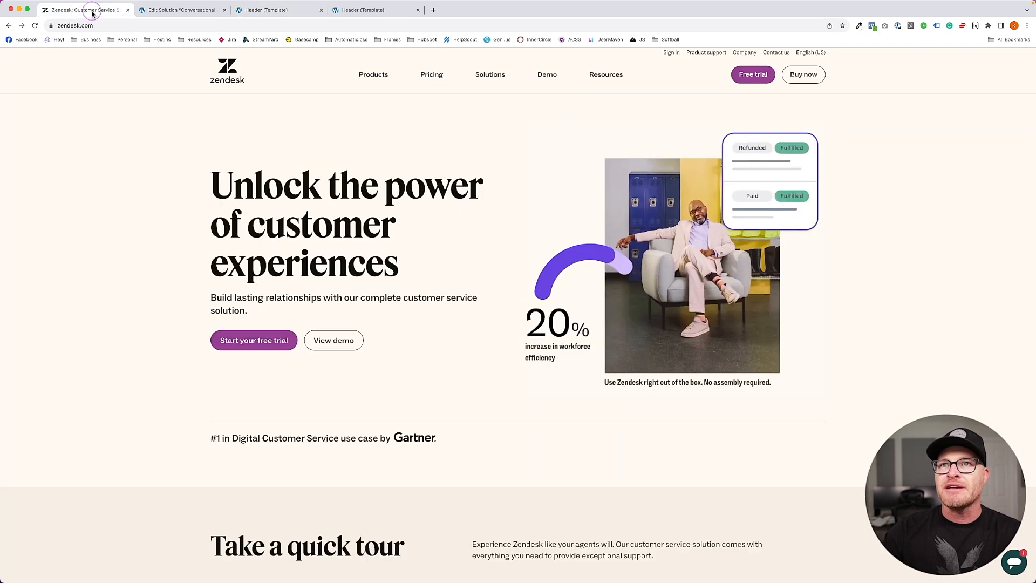
{"action": "left_click", "coordinate": [300, 10]}
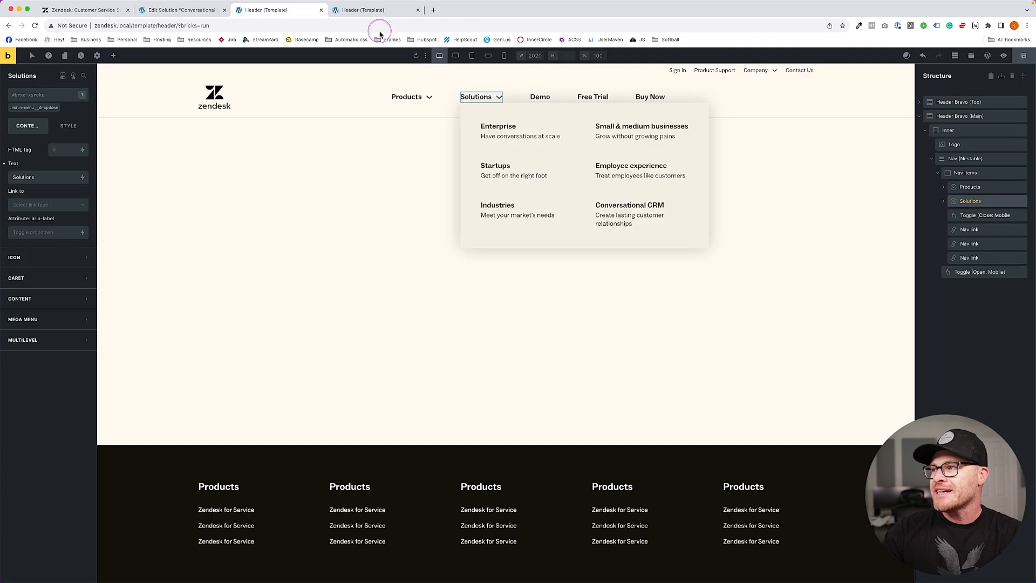
{"action": "left_click", "coordinate": [982, 188]}
{"action": "key", "text": "super+d"}
{"action": "double_click", "coordinate": [975, 202]}
{"action": "type", "text": "Pricing"}
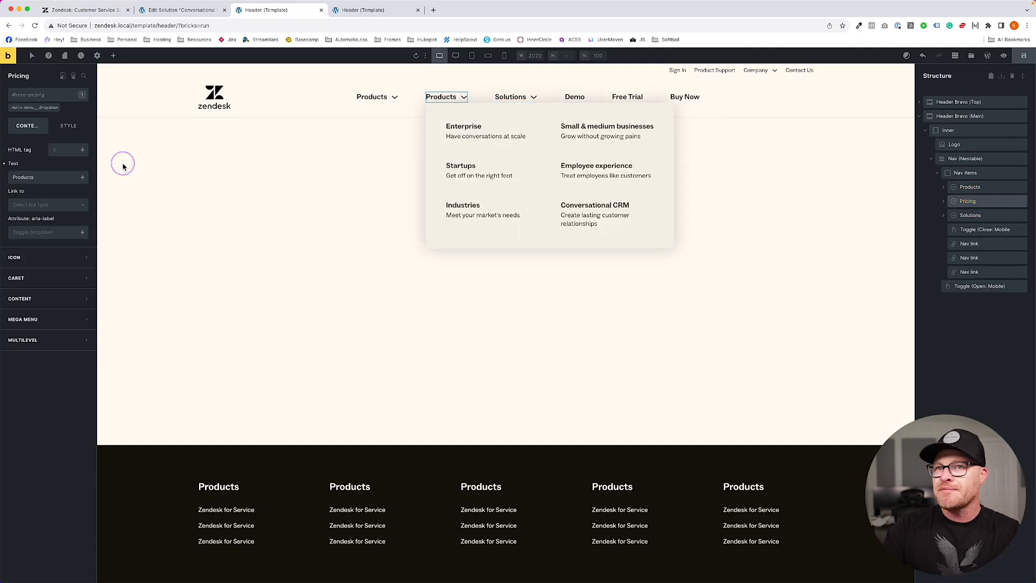
{"action": "double_click", "coordinate": [25, 177]}
{"action": "type", "text": "Pricing"}
{"action": "left_click", "coordinate": [1024, 55]}
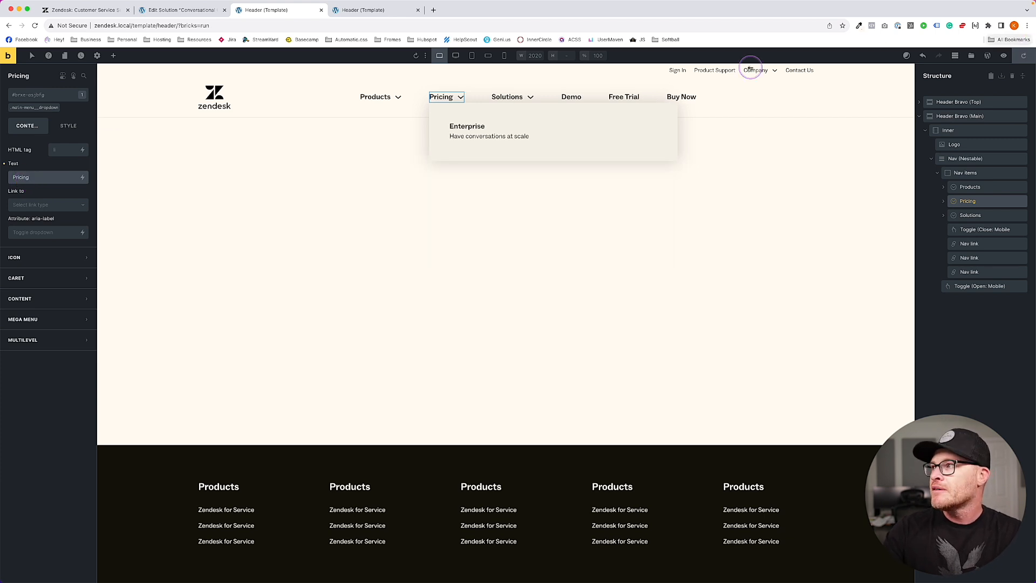
- Check the zendesk.com menu again, duplicate the Solutions dropdown and rename the copied element to Resources
{"action": "left_click", "coordinate": [98, 10]}
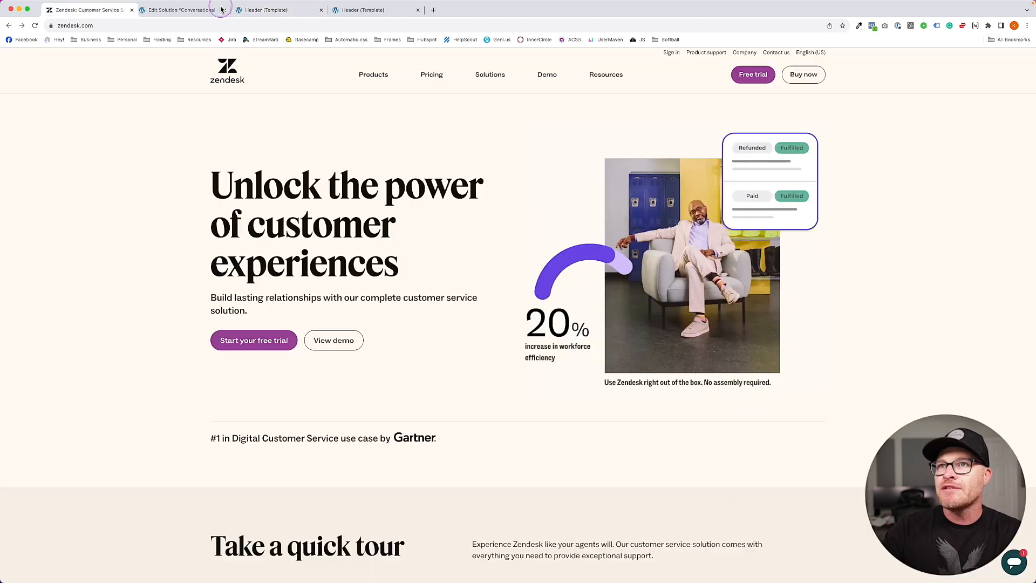
{"action": "left_click", "coordinate": [273, 10]}
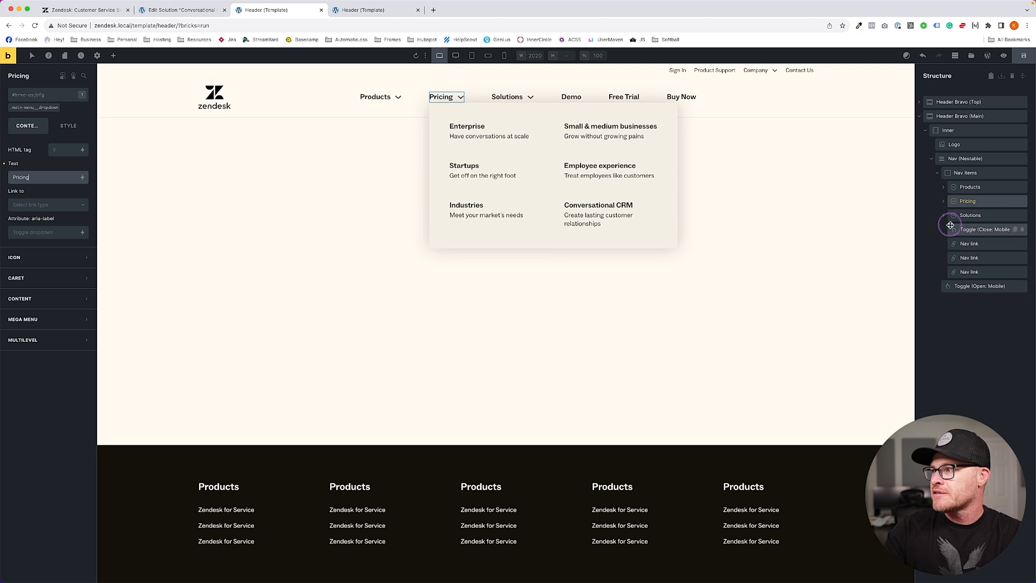
{"action": "left_click", "coordinate": [964, 219]}
{"action": "left_click", "coordinate": [943, 215]}
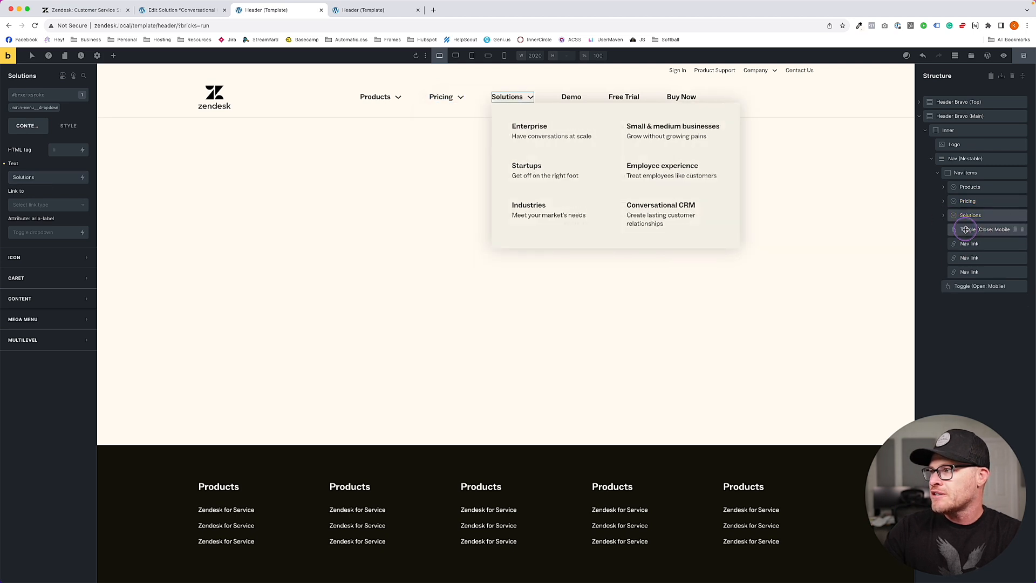
{"action": "key", "text": "super+d"}
{"action": "left_click", "coordinate": [975, 229]}
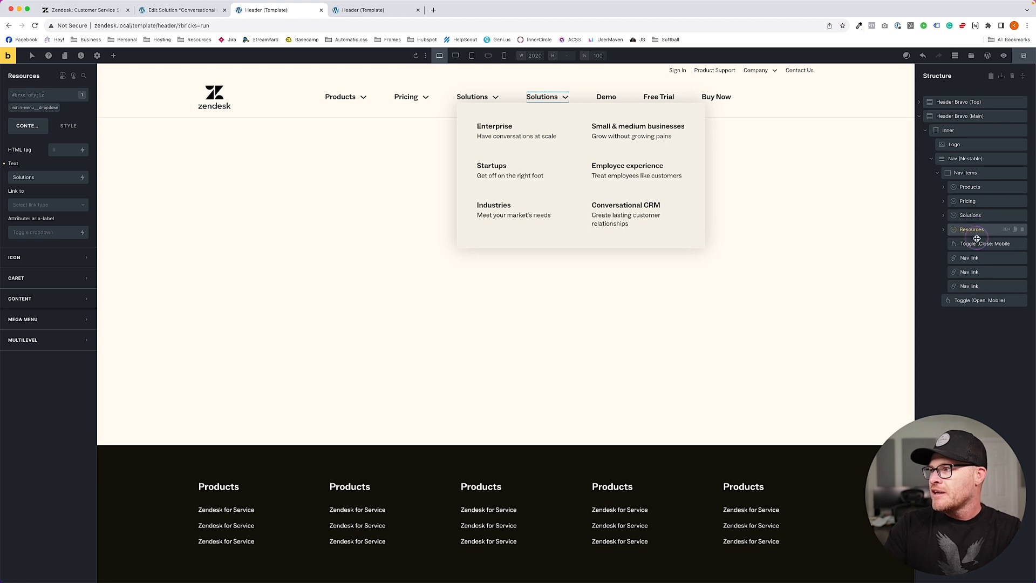
- Rename the first nav link element to Demo, reorder Nav items with Demo before Resources and the mobile close toggle last, and save
{"action": "left_click", "coordinate": [969, 258]}
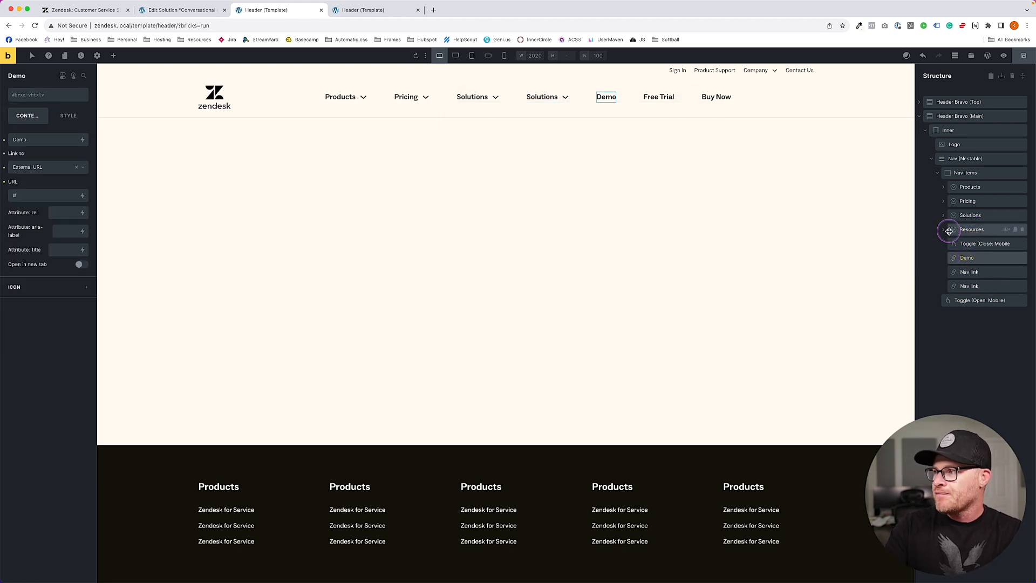
{"action": "mouse_move", "coordinate": [953, 228]}
{"action": "left_mouse_down"}
{"action": "mouse_move", "coordinate": [956, 297]}
{"action": "mouse_move", "coordinate": [955, 229]}
{"action": "left_mouse_up"}
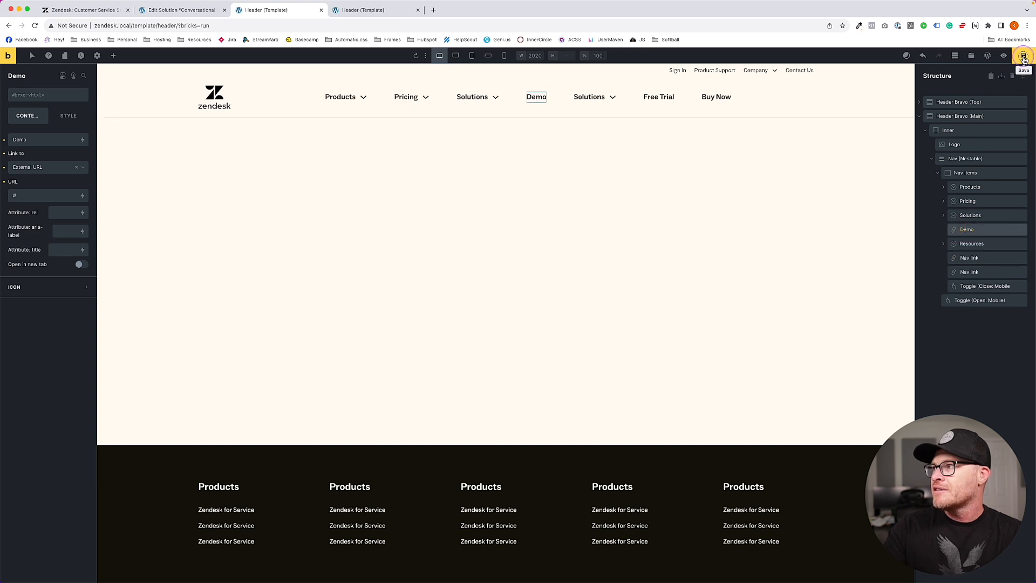
{"action": "left_click", "coordinate": [1024, 56]}
- Set the Resources dropdown's text to Resources and save the template
{"action": "left_click", "coordinate": [342, 97]}
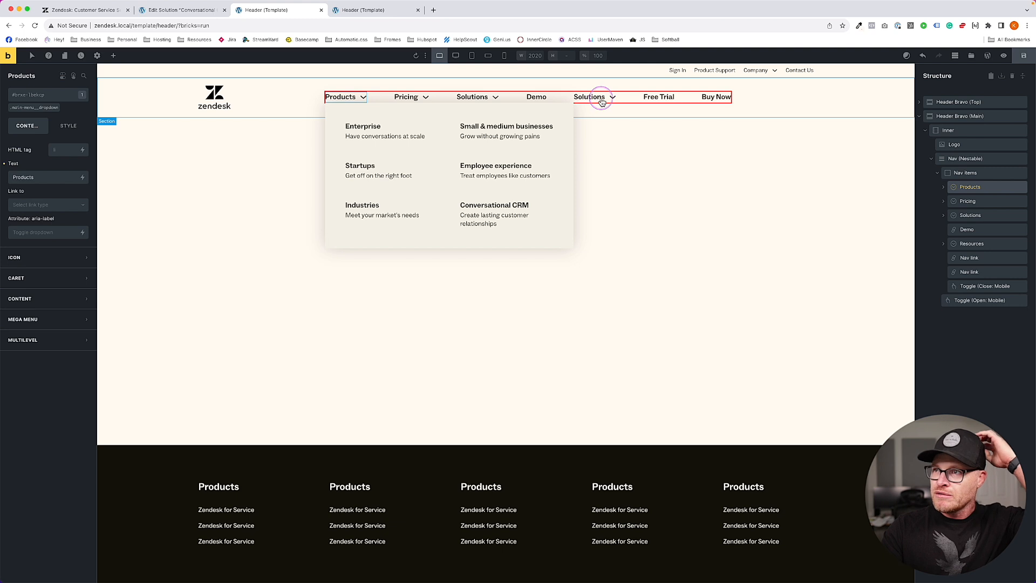
{"action": "left_click", "coordinate": [602, 102]}
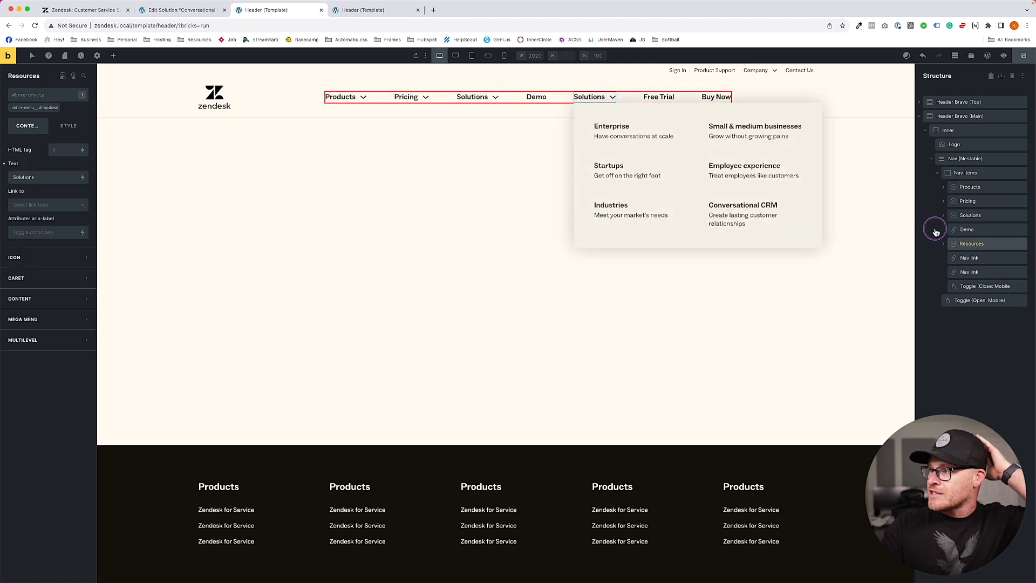
{"action": "left_click", "coordinate": [942, 245]}
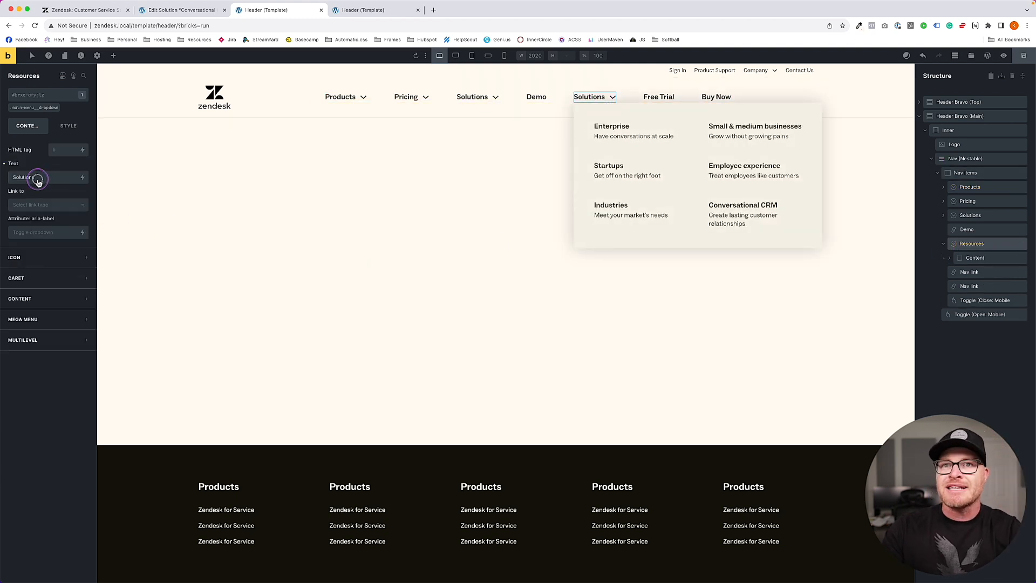
{"action": "double_click", "coordinate": [38, 178]}
{"action": "type", "text": "Resources"}
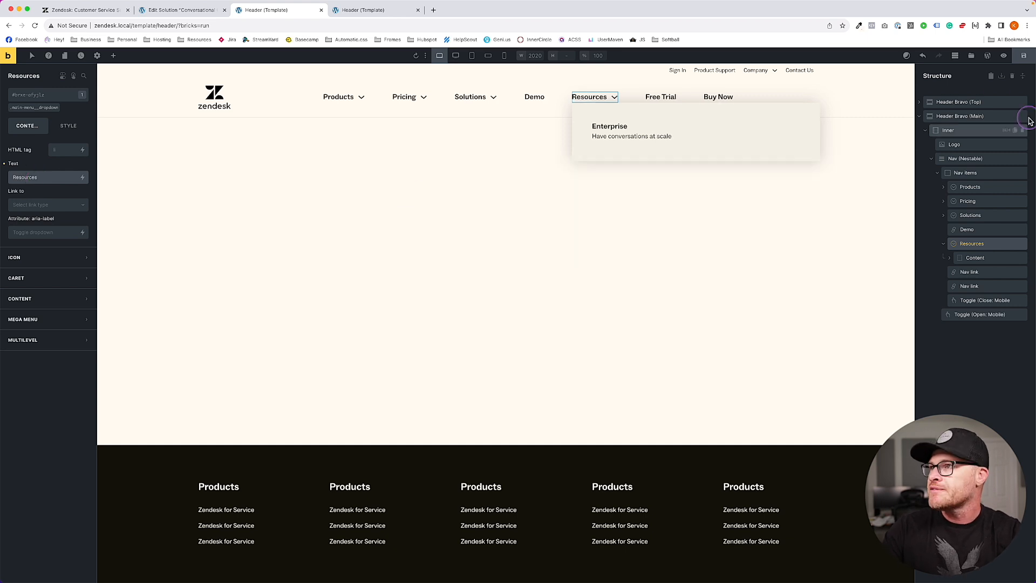
{"action": "left_click", "coordinate": [1023, 56]}
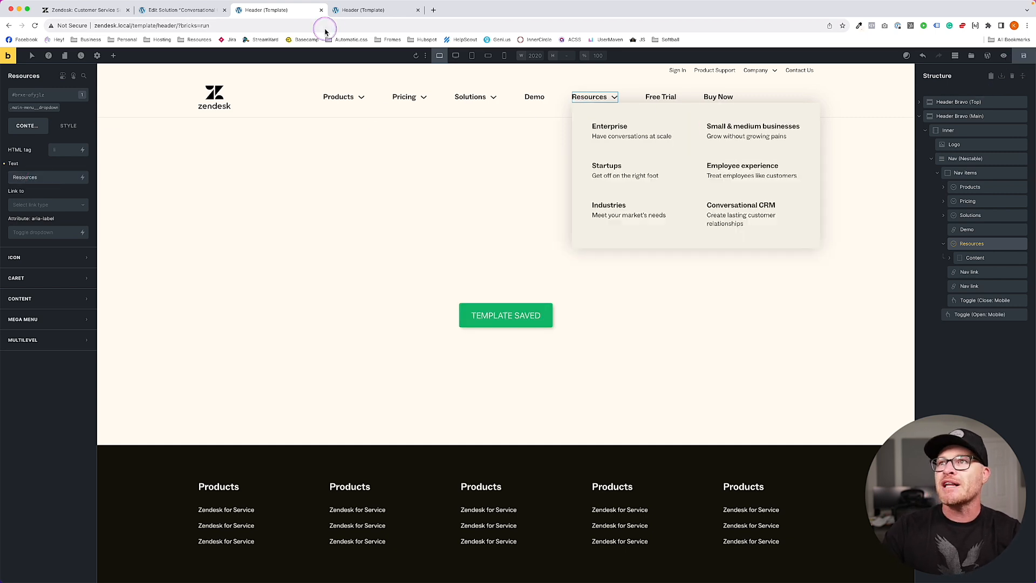
- Reload the header preview, check the Products and Resources dropdowns in the menu, and return to the builder
{"action": "left_click", "coordinate": [360, 10]}
{"action": "key", "text": "super+r"}
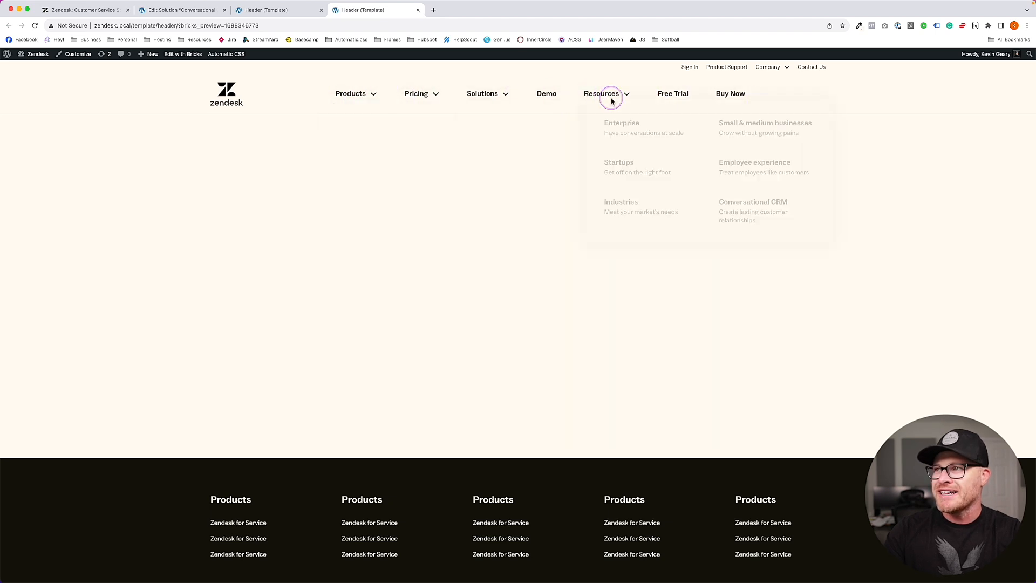
{"action": "mouse_move", "coordinate": [348, 96]}
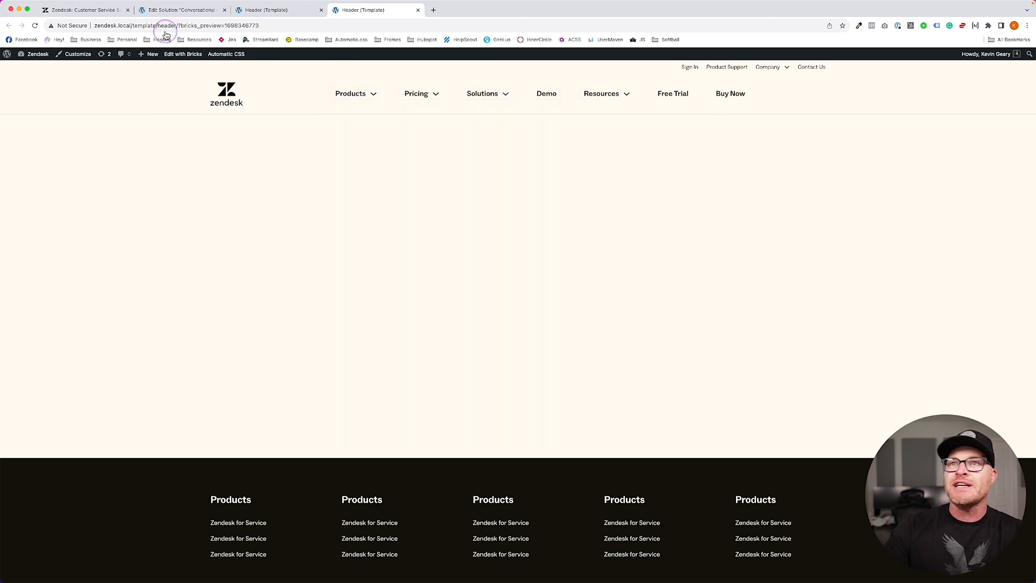
{"action": "left_click", "coordinate": [181, 10]}
{"action": "left_click", "coordinate": [266, 10]}
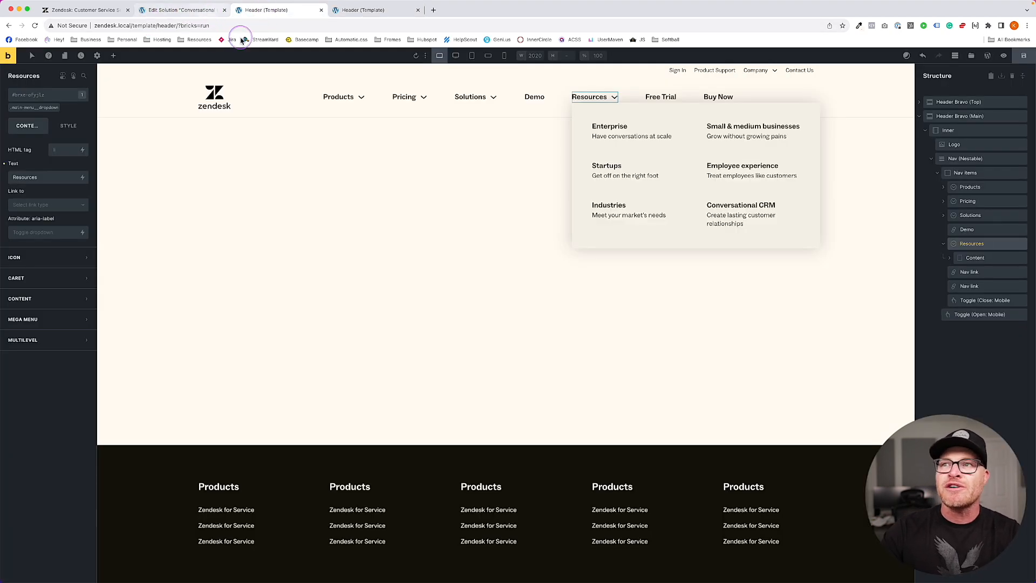
{"action": "left_click", "coordinate": [83, 10]}
{"action": "left_click", "coordinate": [184, 9]}
{"action": "left_click", "coordinate": [266, 9]}
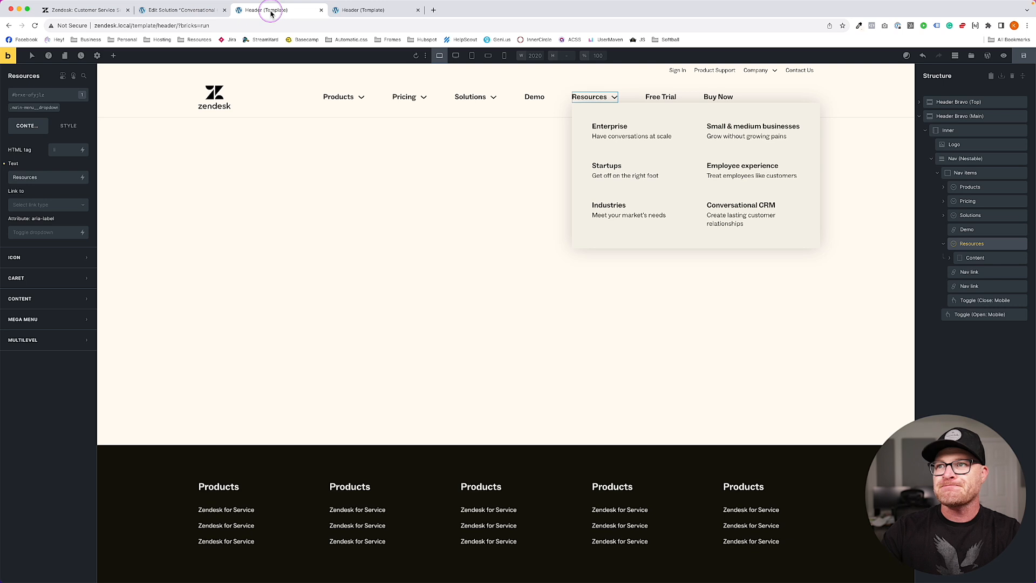
- Set the query loop post type of the Products dropdown's List Item to Products and save the template
{"action": "left_click", "coordinate": [340, 96]}
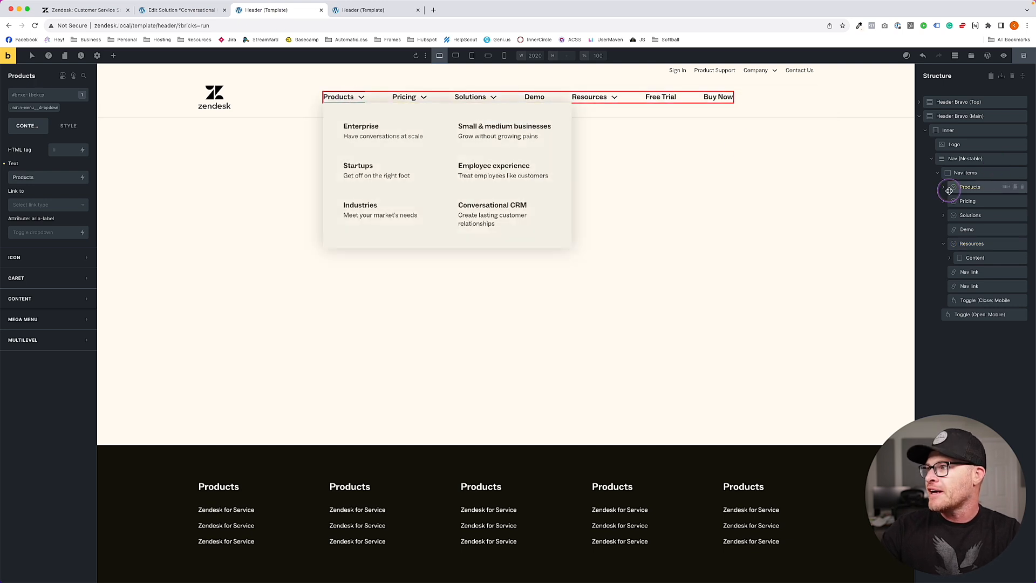
{"action": "left_click", "coordinate": [945, 188]}
{"action": "left_click", "coordinate": [966, 201]}
{"action": "left_click", "coordinate": [950, 201]}
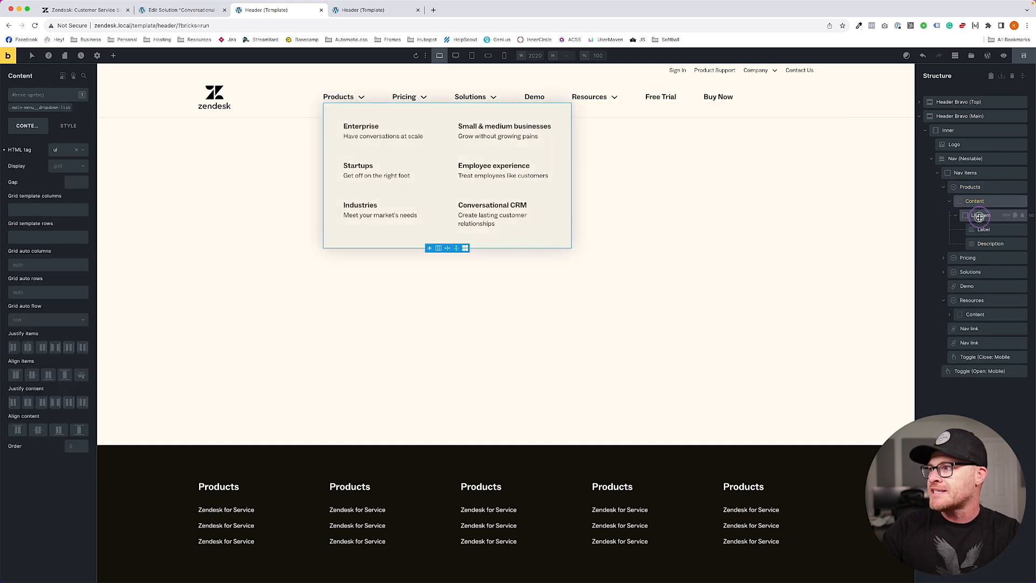
{"action": "left_click", "coordinate": [961, 216]}
{"action": "left_click", "coordinate": [959, 215]}
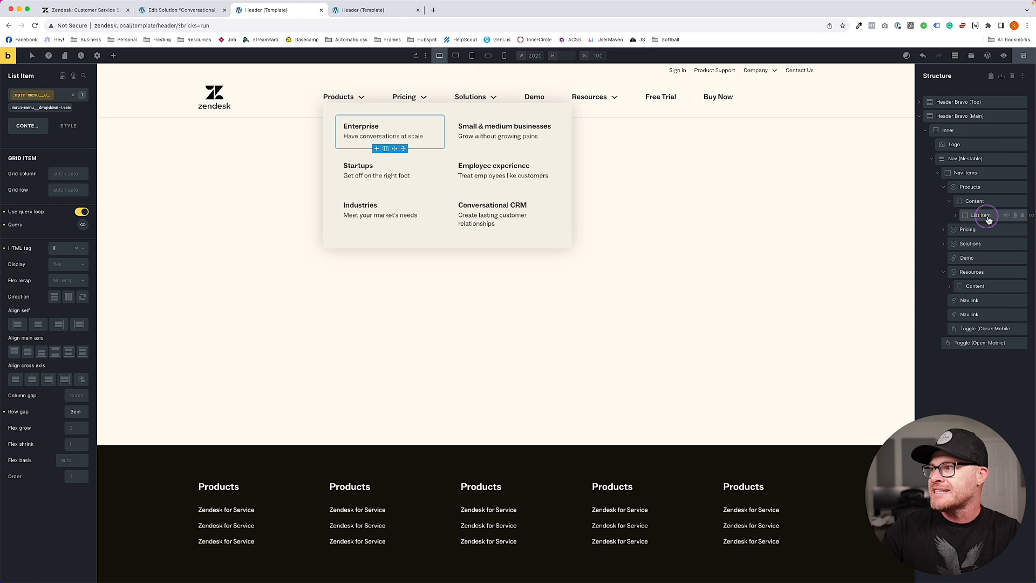
{"action": "left_click", "coordinate": [84, 228]}
{"action": "left_click", "coordinate": [75, 276]}
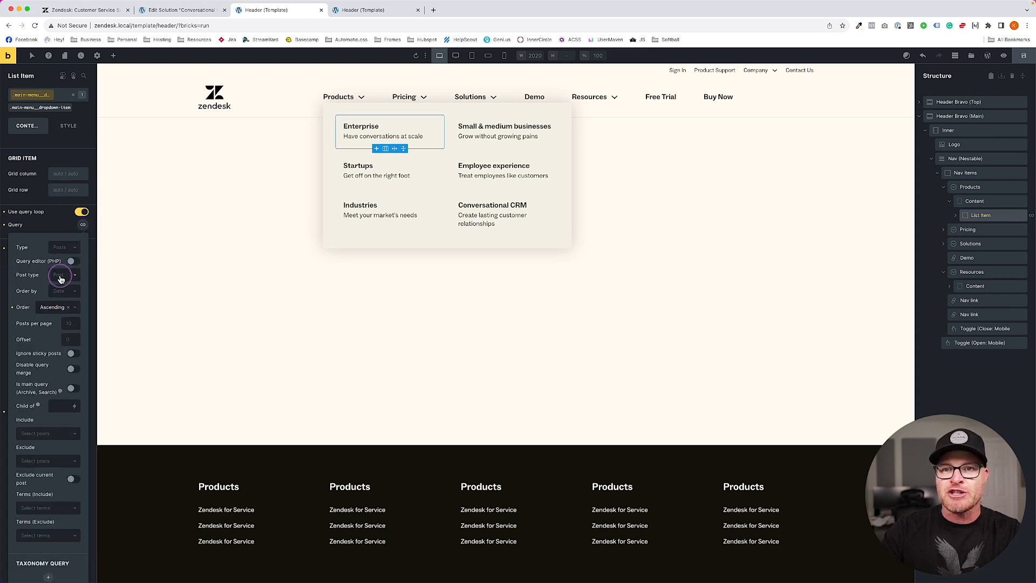
{"action": "left_click", "coordinate": [68, 275]}
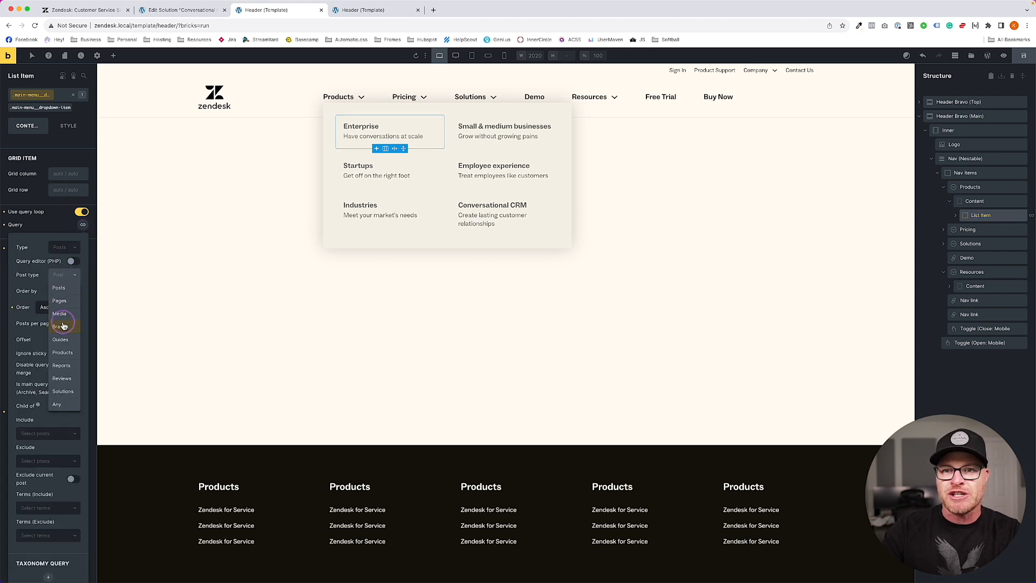
{"action": "left_click", "coordinate": [63, 354]}
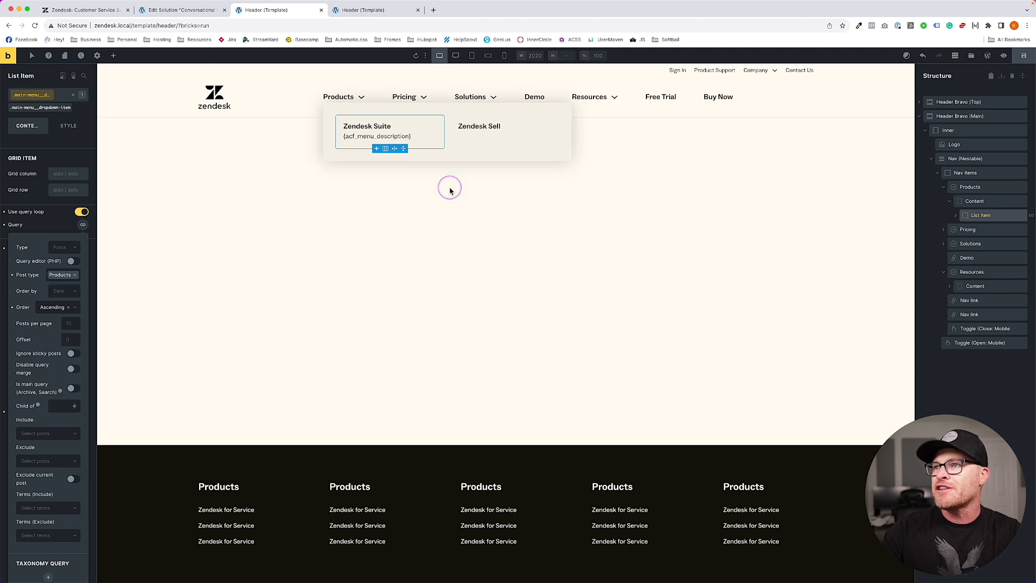
{"action": "left_click", "coordinate": [1024, 55]}
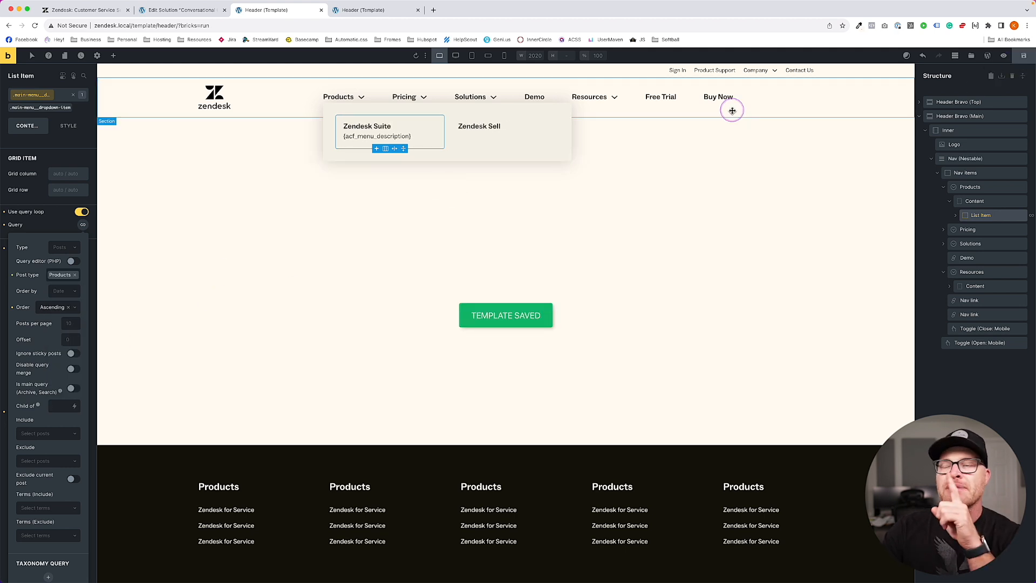
- Examine the entries and descriptions of the zendesk.com Products dropdown, and return to the builder
{"action": "left_click", "coordinate": [81, 10]}
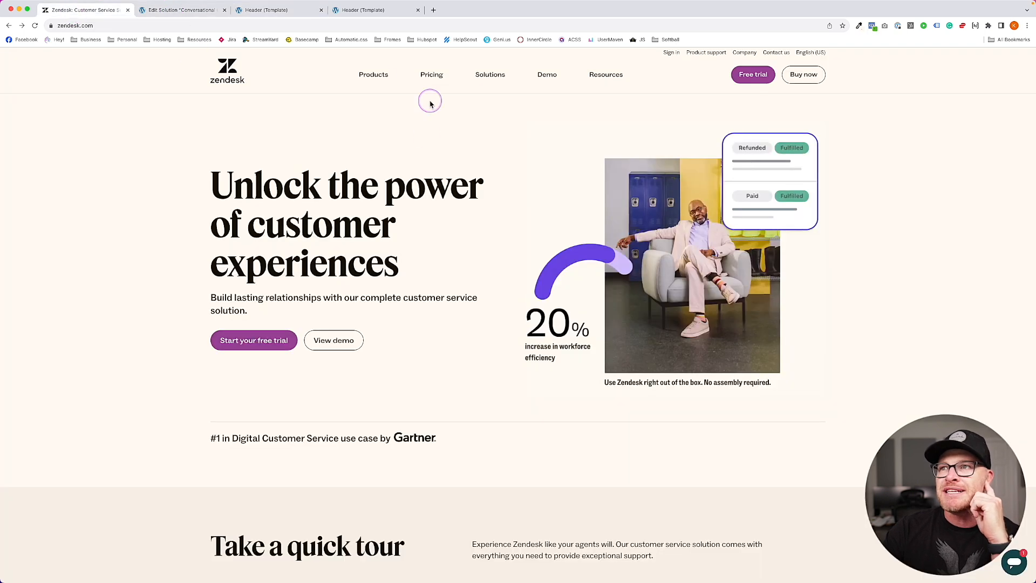
{"action": "mouse_move", "coordinate": [367, 77]}
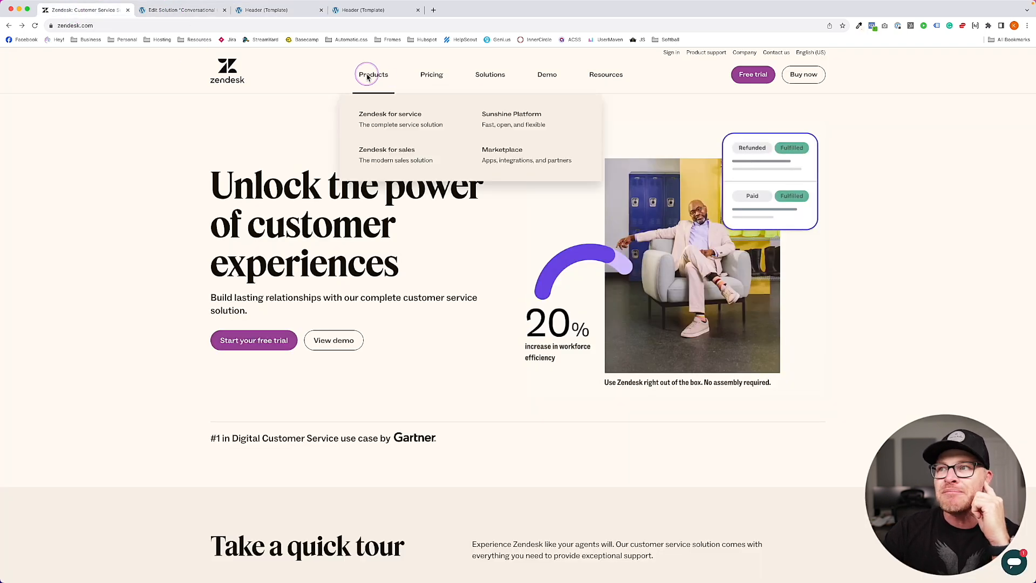
{"action": "left_click", "coordinate": [203, 11]}
{"action": "left_click", "coordinate": [249, 10]}
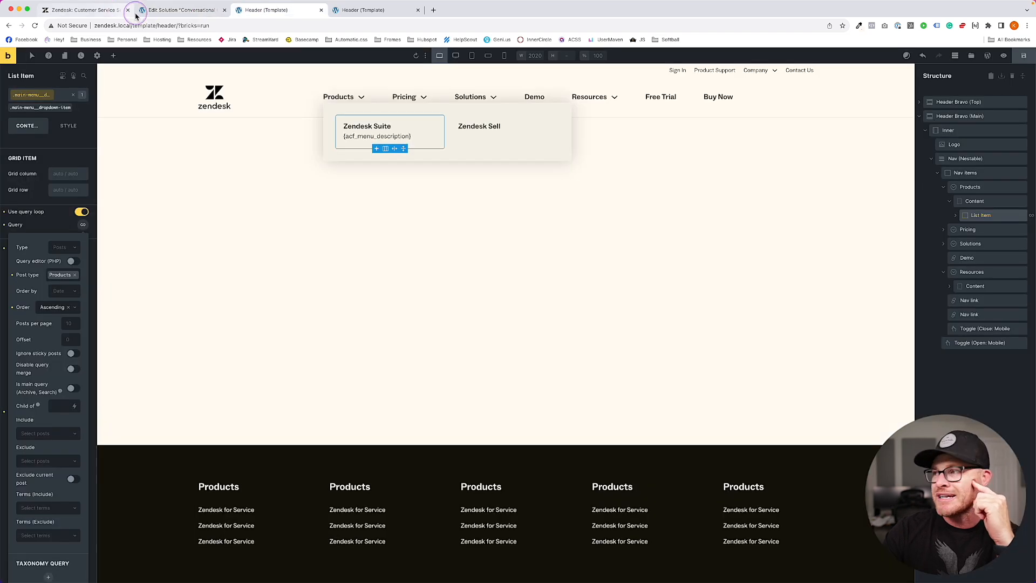
- Duplicate the List Item in the Products dropdown and turn off the query loop on the copy
{"action": "left_click", "coordinate": [997, 217]}
{"action": "left_click", "coordinate": [1007, 215]}
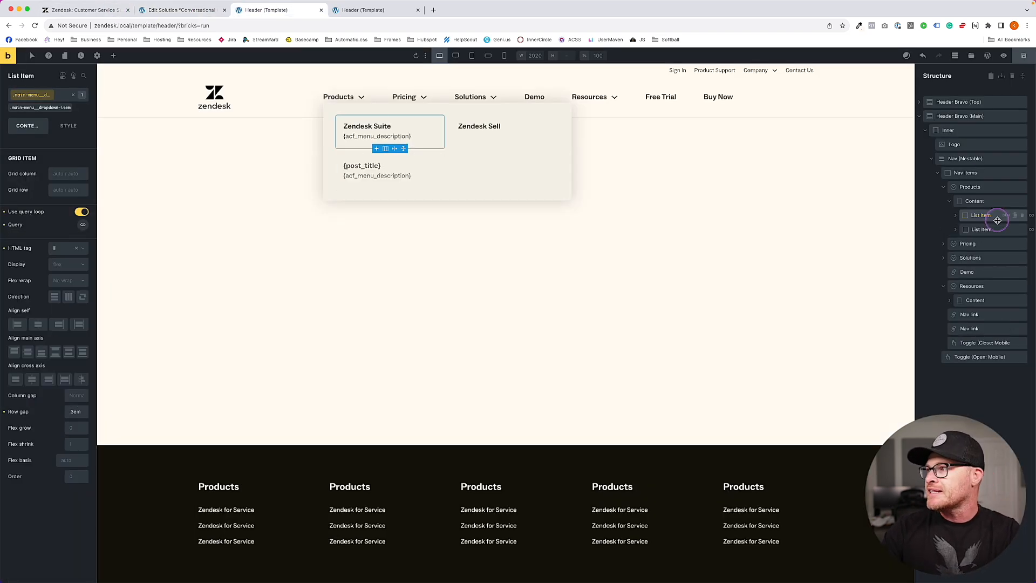
{"action": "left_click", "coordinate": [81, 212]}
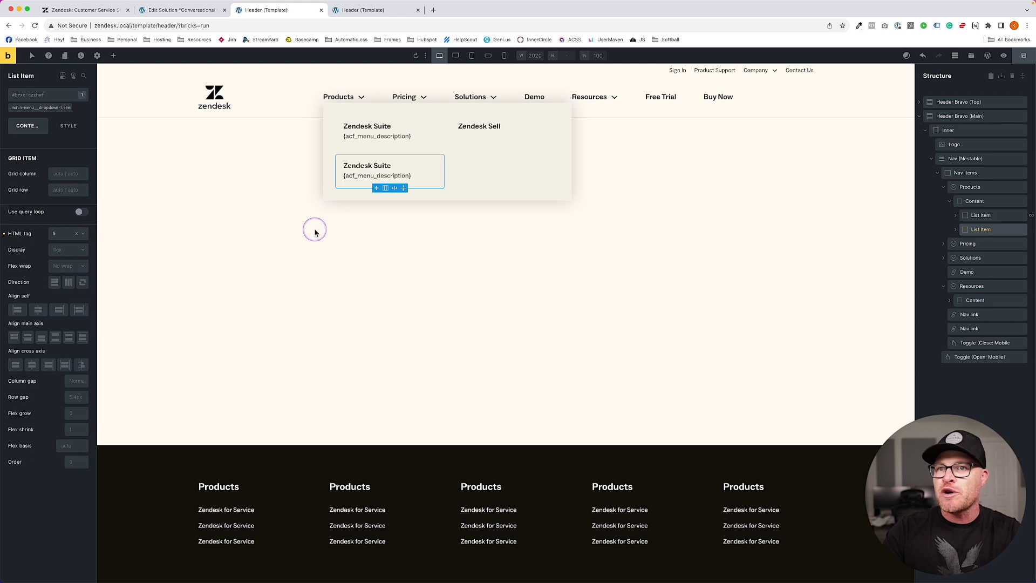
{"action": "left_click", "coordinate": [957, 231]}
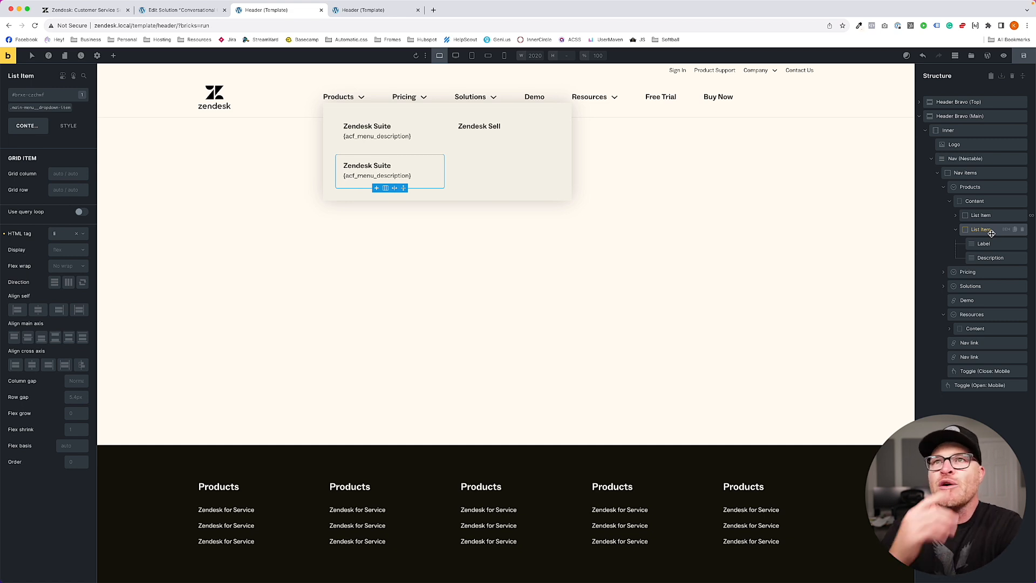
- Replace the dynamic title in the duplicated Products item's Label with the text Sunshine Platform
{"action": "left_click", "coordinate": [196, 11]}
{"action": "left_click", "coordinate": [264, 13]}
{"action": "left_click", "coordinate": [84, 10]}
{"action": "mouse_move", "coordinate": [372, 74]}
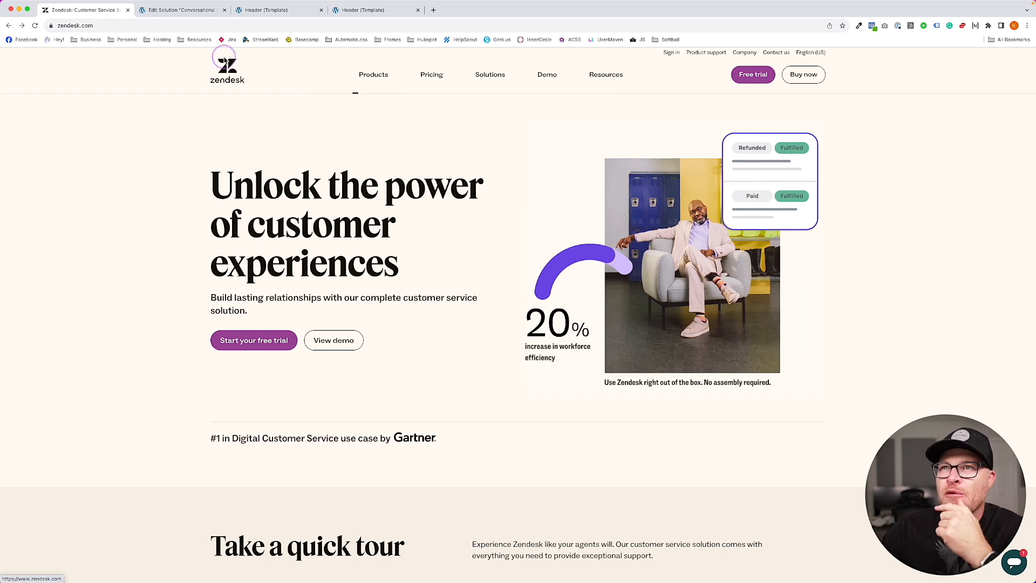
{"action": "left_click", "coordinate": [181, 9]}
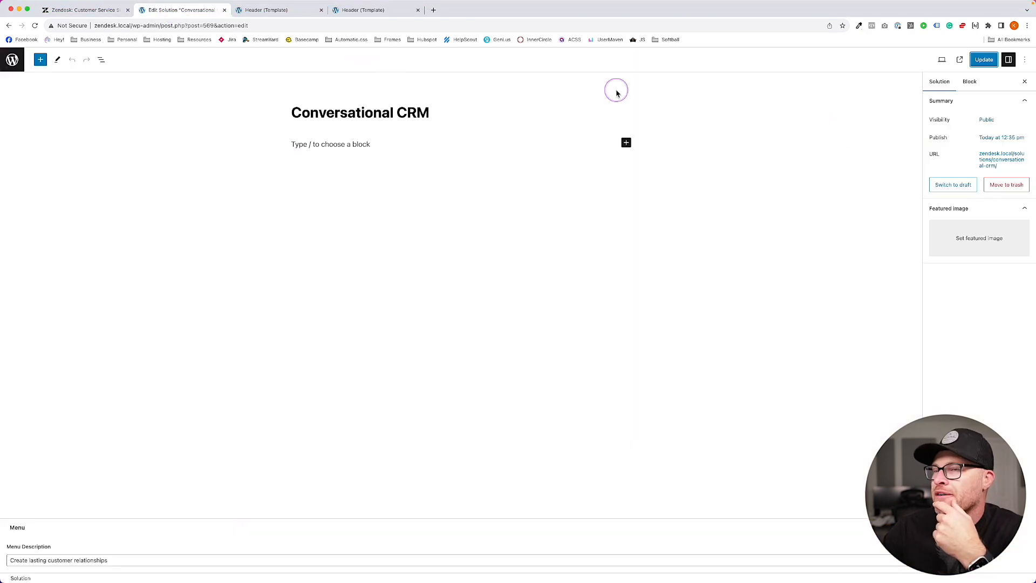
{"action": "left_click", "coordinate": [294, 10]}
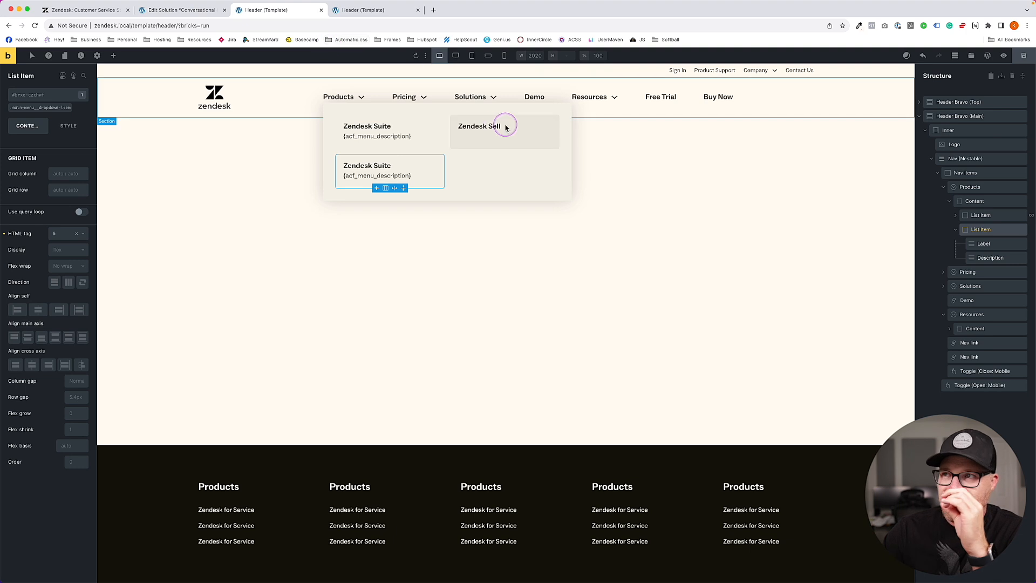
{"action": "left_click", "coordinate": [986, 246]}
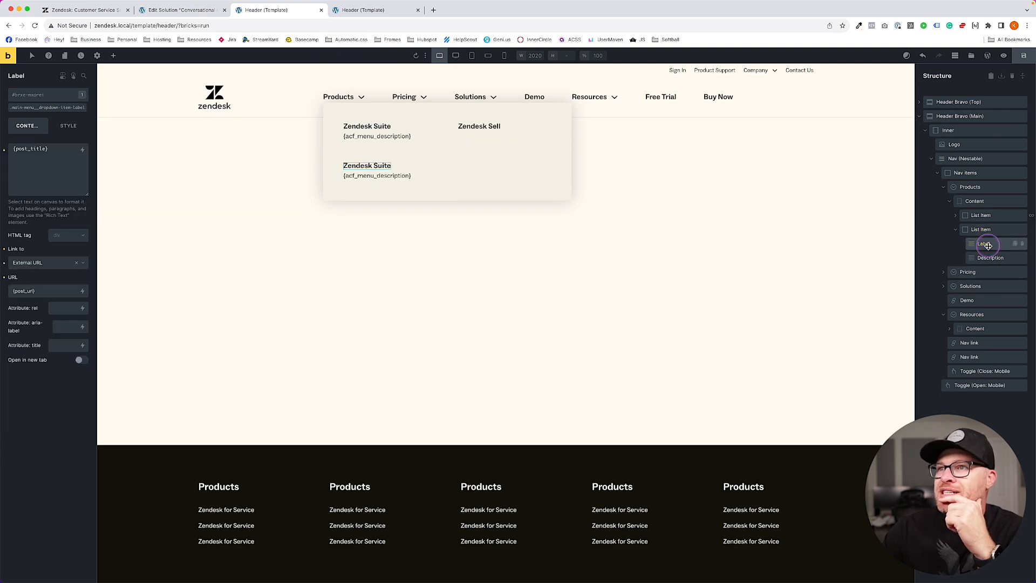
{"action": "triple_click", "coordinate": [60, 157]}
{"action": "key", "text": "BackSpace"}
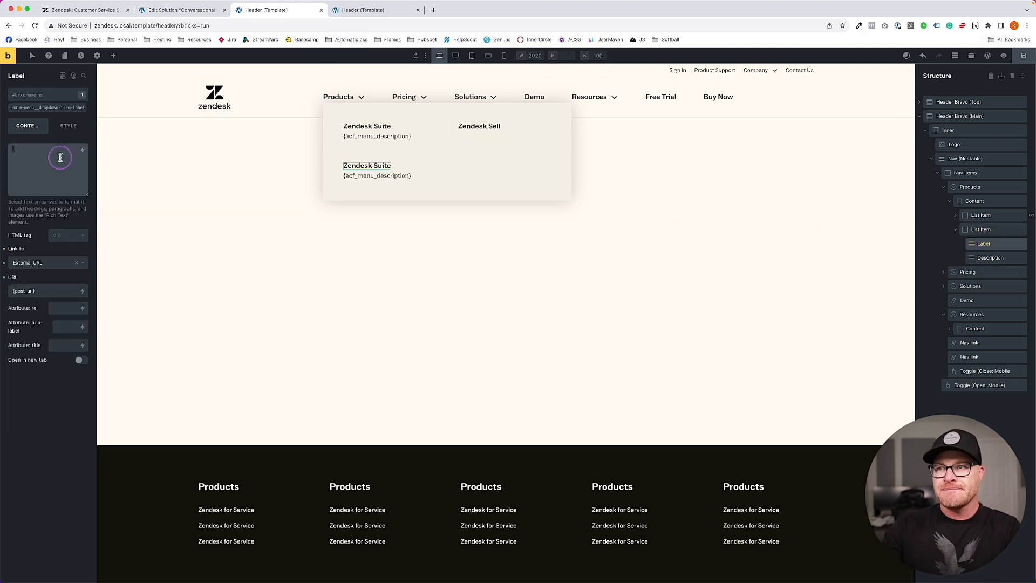
{"action": "type", "text": "Sunshine P"}
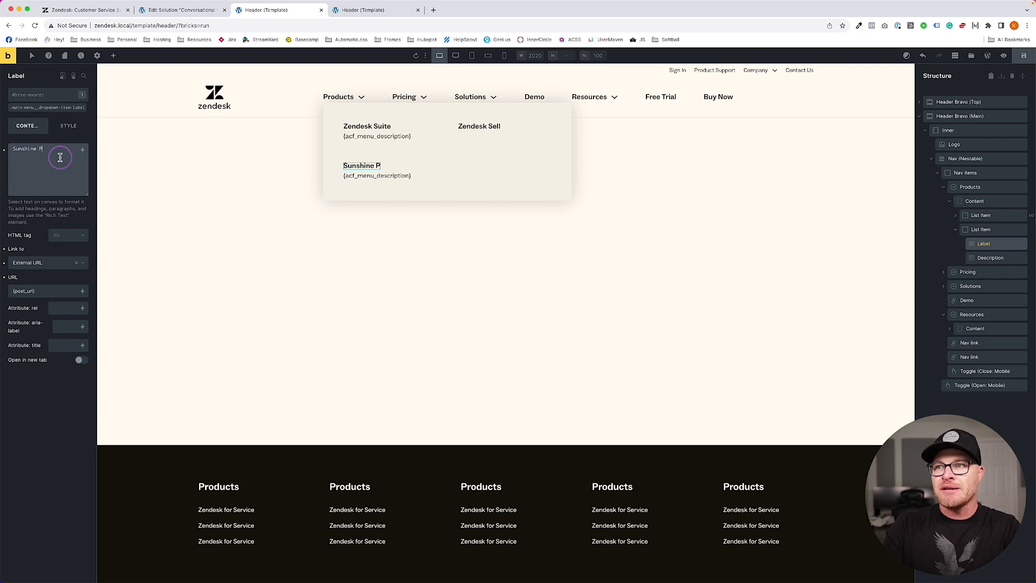
{"action": "type", "text": "latform"}
- Check the Products dropdown on zendesk.com and set the static item's Description to "Fast, open, and flexible"
{"action": "left_click", "coordinate": [84, 9]}
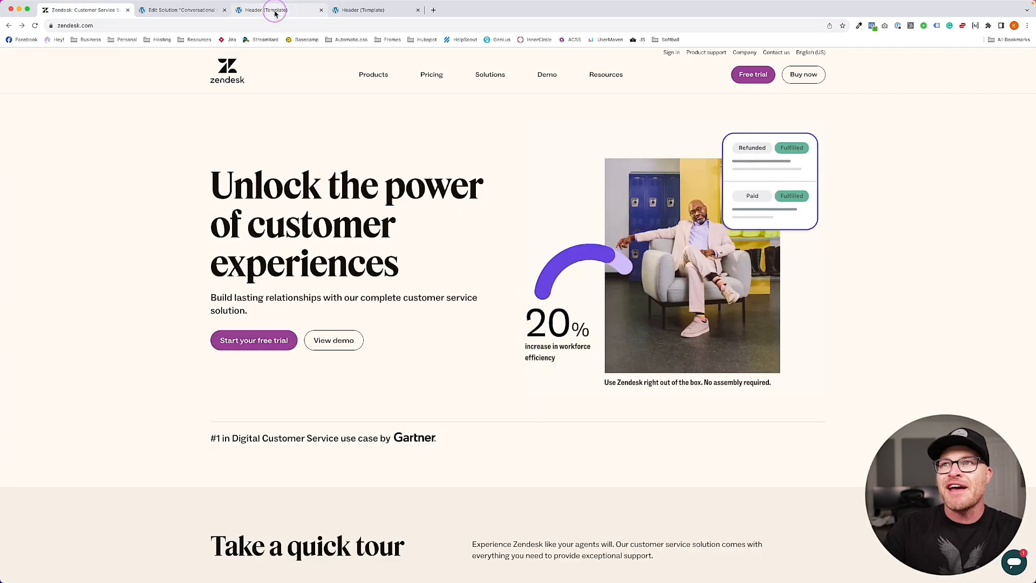
{"action": "mouse_move", "coordinate": [391, 95]}
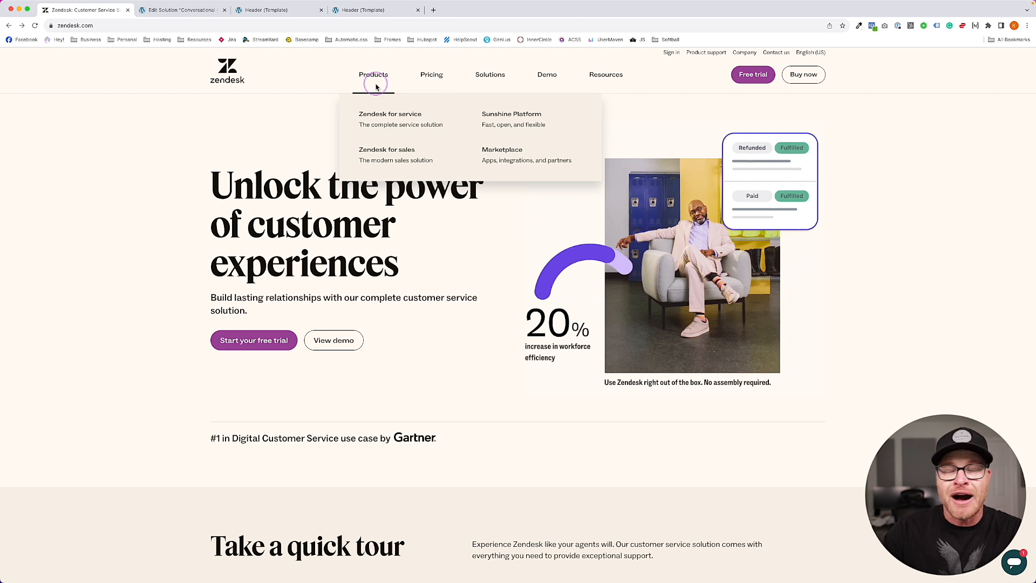
{"action": "left_click", "coordinate": [171, 10]}
{"action": "left_click", "coordinate": [87, 10]}
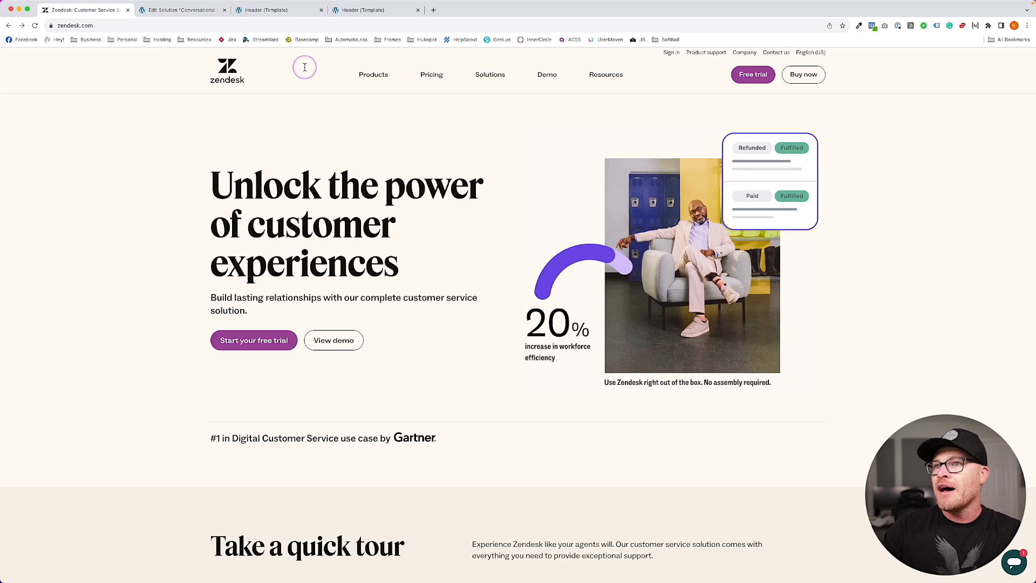
{"action": "left_click", "coordinate": [275, 10]}
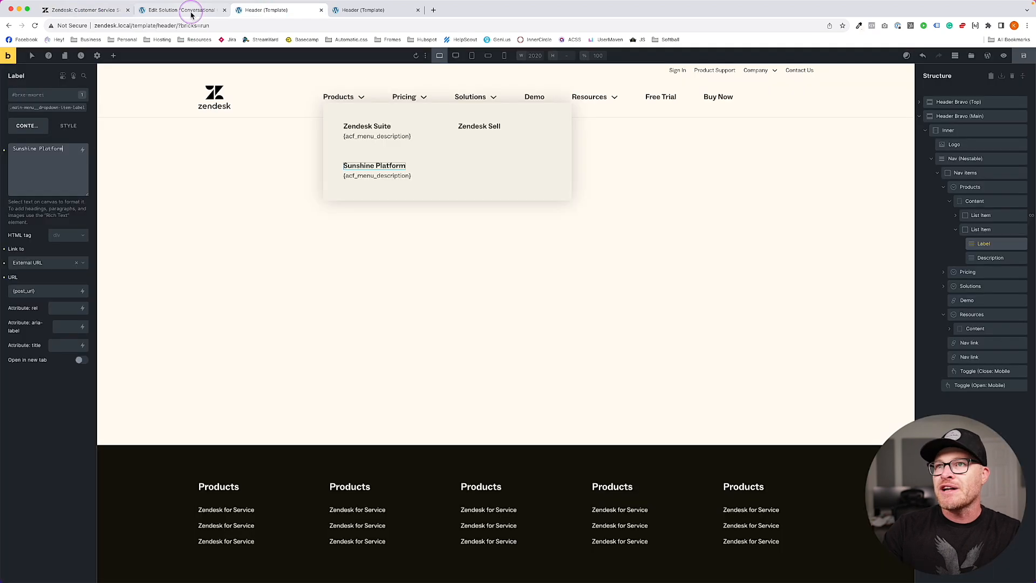
{"action": "left_click", "coordinate": [371, 183]}
{"action": "left_click", "coordinate": [994, 257]}
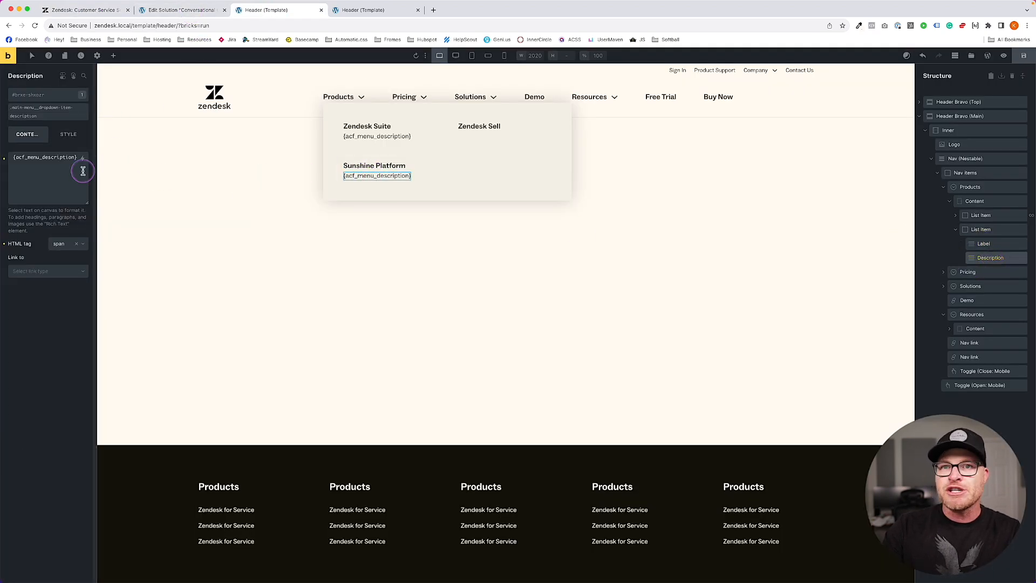
{"action": "triple_click", "coordinate": [69, 177]}
{"action": "type", "text": "Fast, open, and flexible"}
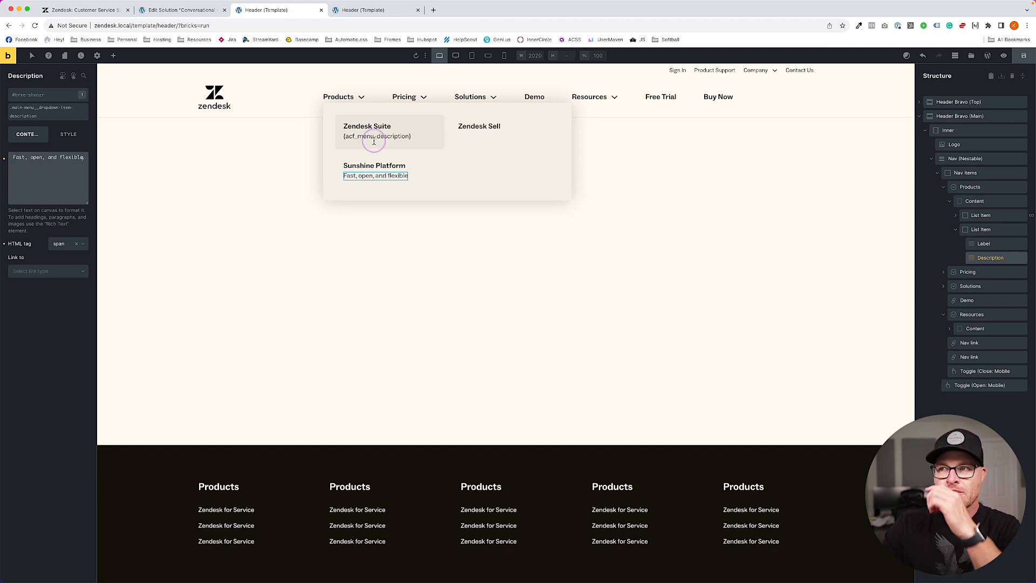
- Set the Sunshine Platform label's link URL to # and save the template
{"action": "left_click", "coordinate": [988, 235]}
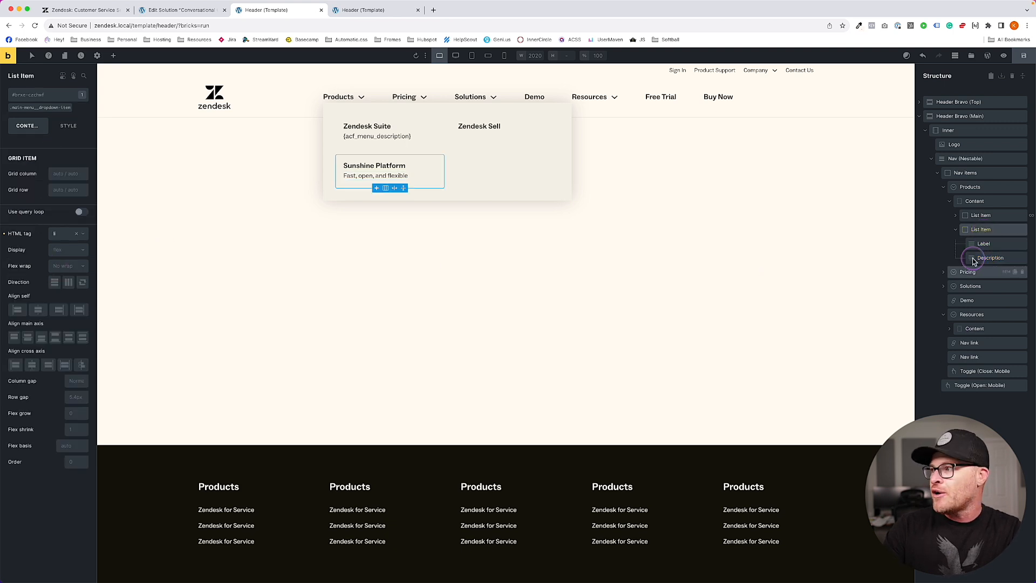
{"action": "left_click", "coordinate": [984, 244]}
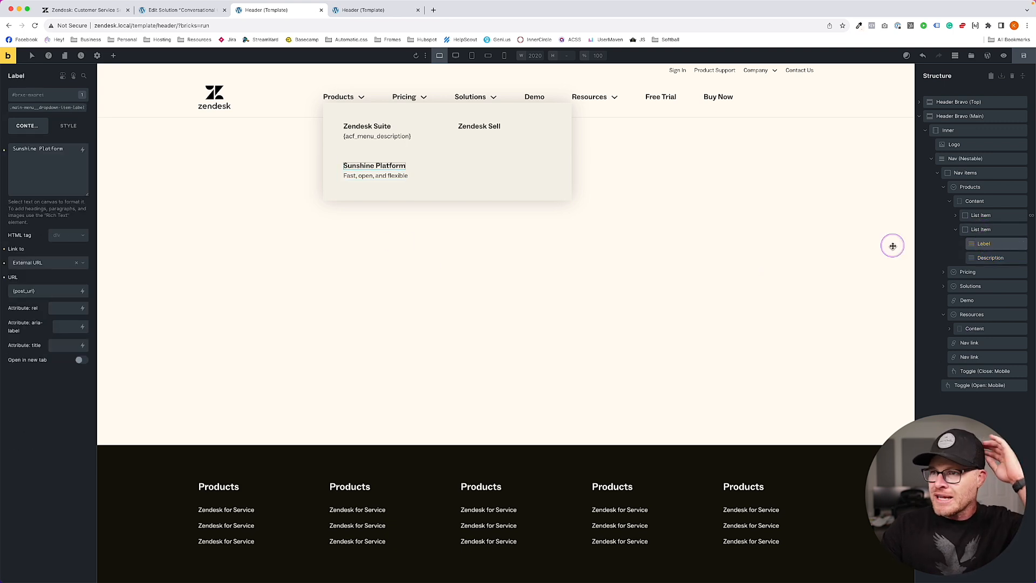
{"action": "triple_click", "coordinate": [44, 292]}
{"action": "type", "text": "#"}
{"action": "left_click", "coordinate": [1025, 61]}
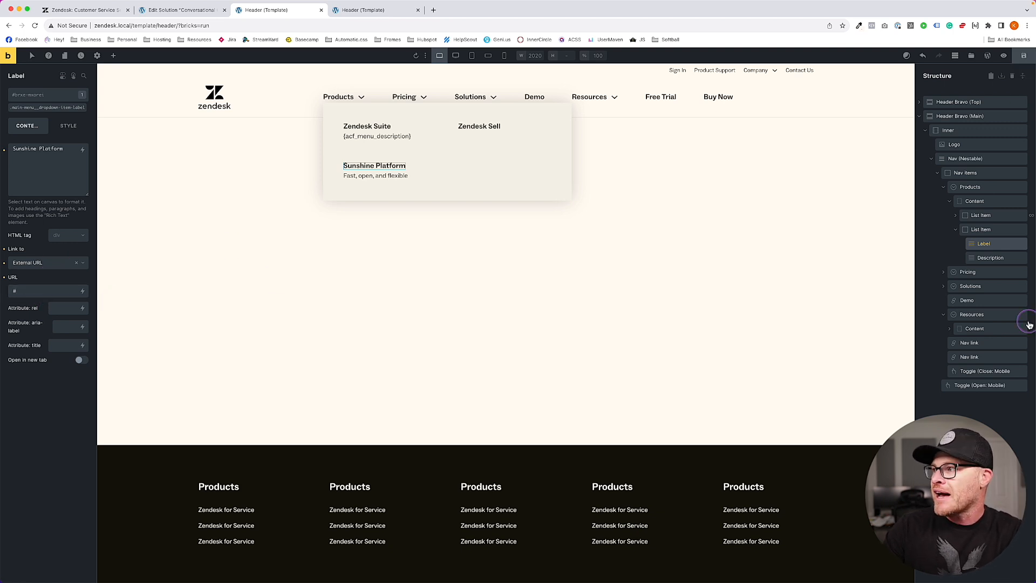
- Duplicate the static list item and rename the original Sunshine Platform in the structure
{"action": "left_click", "coordinate": [985, 229]}
{"action": "key", "text": "super+d"}
{"action": "double_click", "coordinate": [979, 231]}
{"action": "type", "text": "Sunshine Platform"}
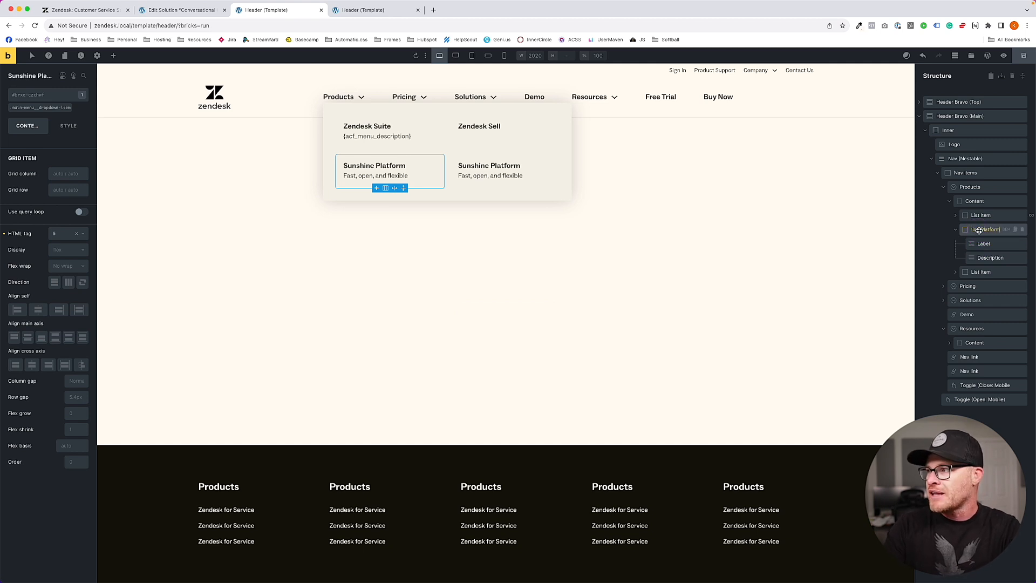
- Check the remaining entry in the zendesk.com Products dropdown and rename the duplicated list item Marketplace in the structure
{"action": "double_click", "coordinate": [986, 271]}
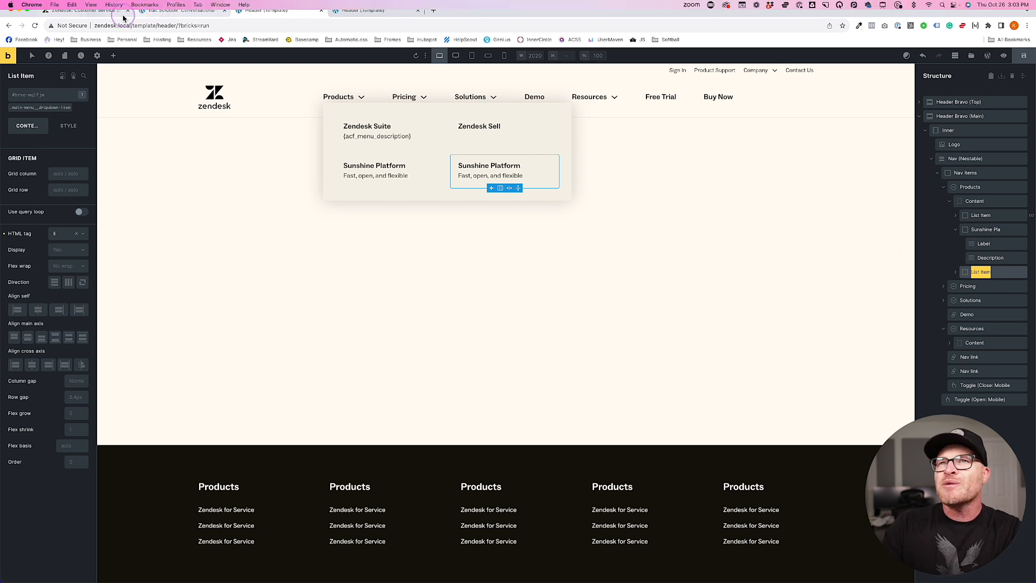
{"action": "left_click", "coordinate": [102, 9]}
{"action": "left_click", "coordinate": [377, 79]}
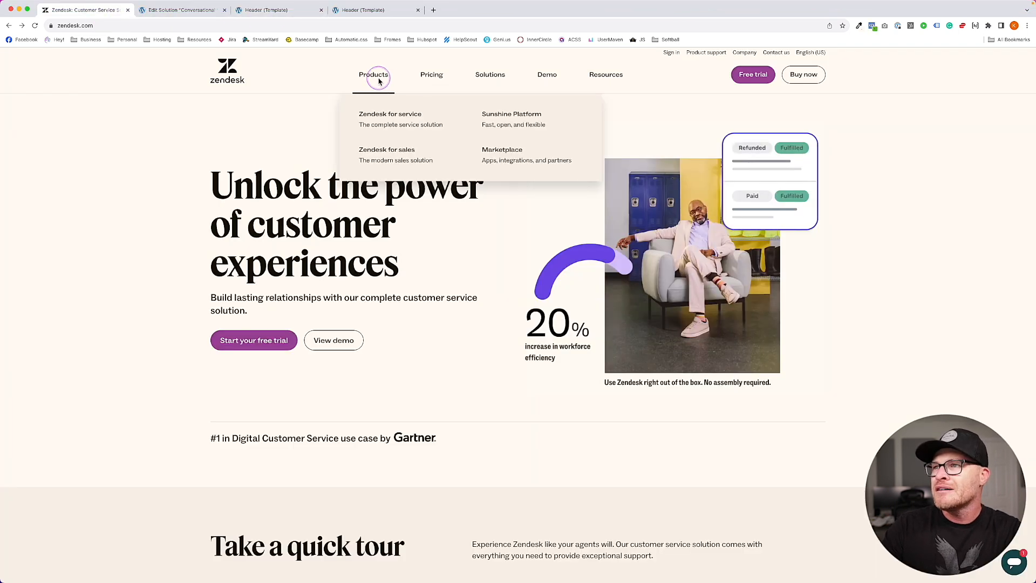
{"action": "left_click", "coordinate": [201, 11]}
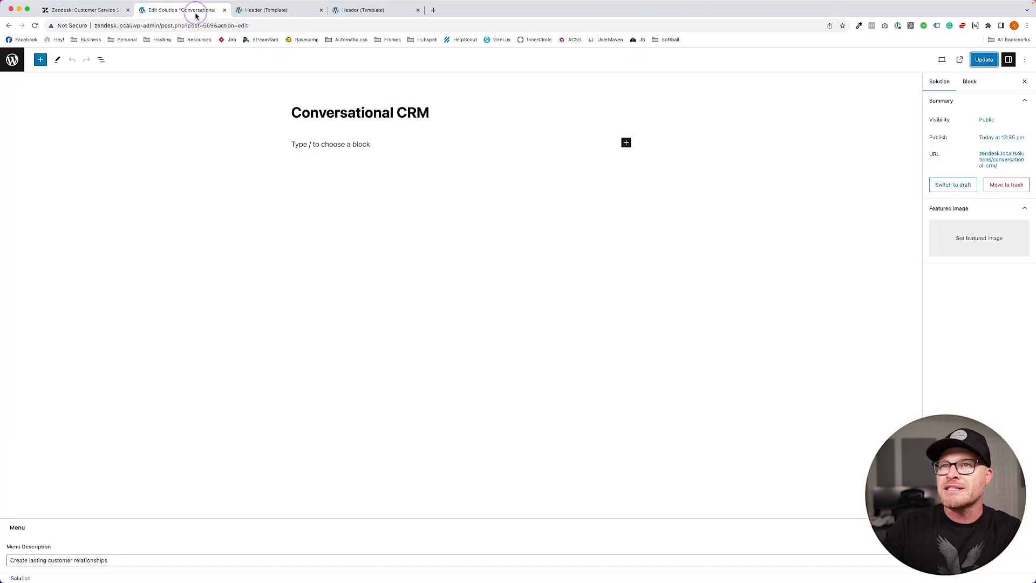
{"action": "left_click", "coordinate": [86, 18]}
{"action": "left_click", "coordinate": [375, 73]}
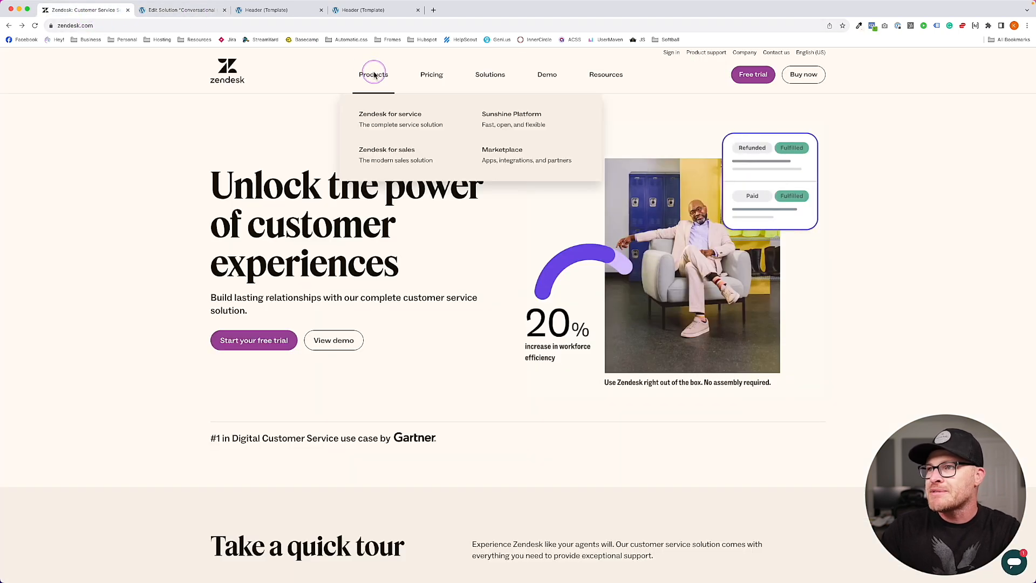
{"action": "left_click", "coordinate": [270, 10]}
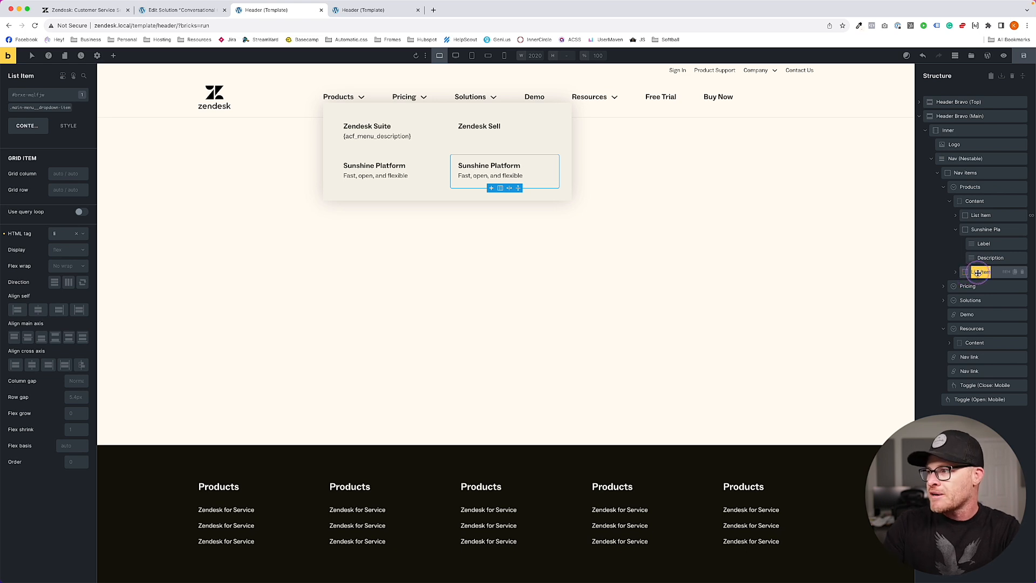
{"action": "key", "text": "super+a"}
{"action": "type", "text": "M"}
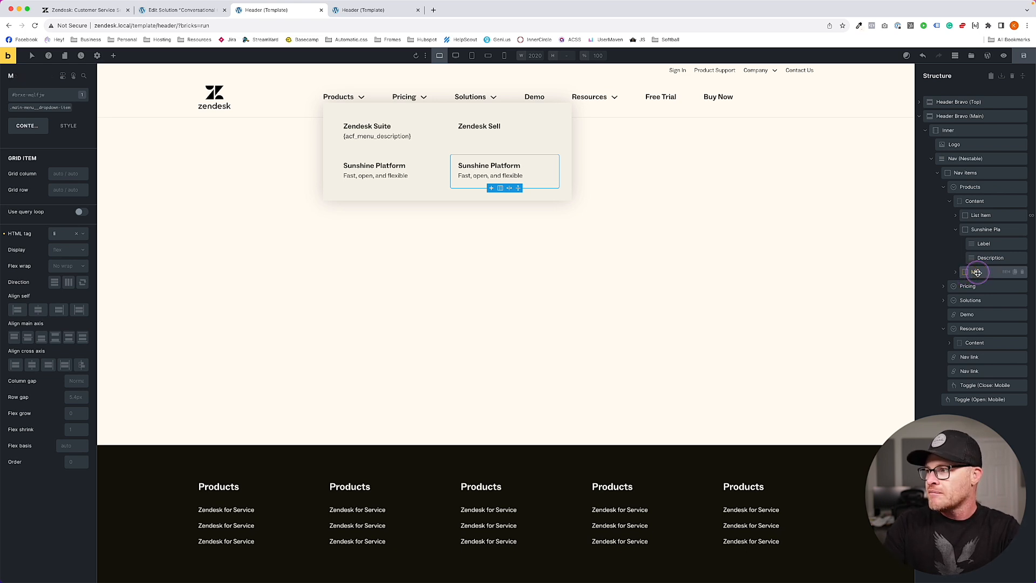
- Set the Marketplace item's Label text to Marketplace
{"action": "left_click", "coordinate": [490, 166]}
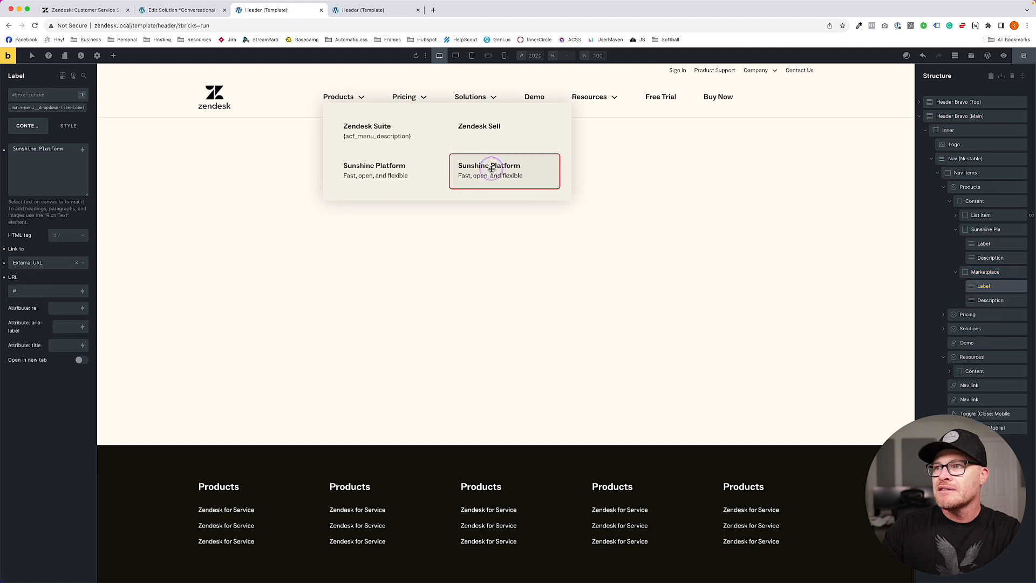
{"action": "left_click", "coordinate": [68, 159]}
{"action": "key", "text": "super+a"}
{"action": "type", "text": "Marketplace"}
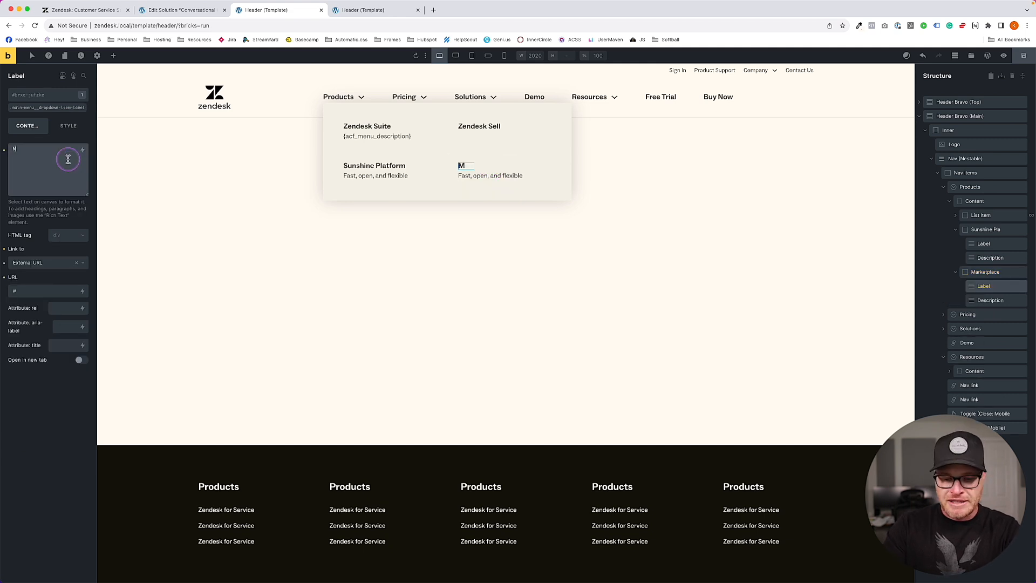
- Set the Marketplace item's Description to "Apps, integrations, and partners" and save the template
{"action": "left_click", "coordinate": [991, 300]}
{"action": "key", "text": "super+a"}
{"action": "type", "text": "App"}
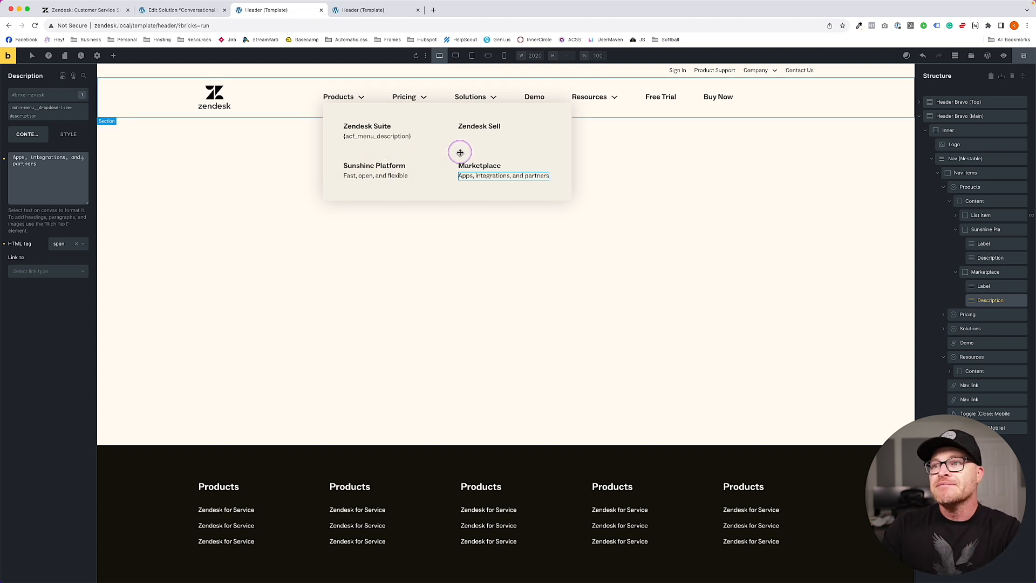
{"action": "left_click", "coordinate": [549, 139]}
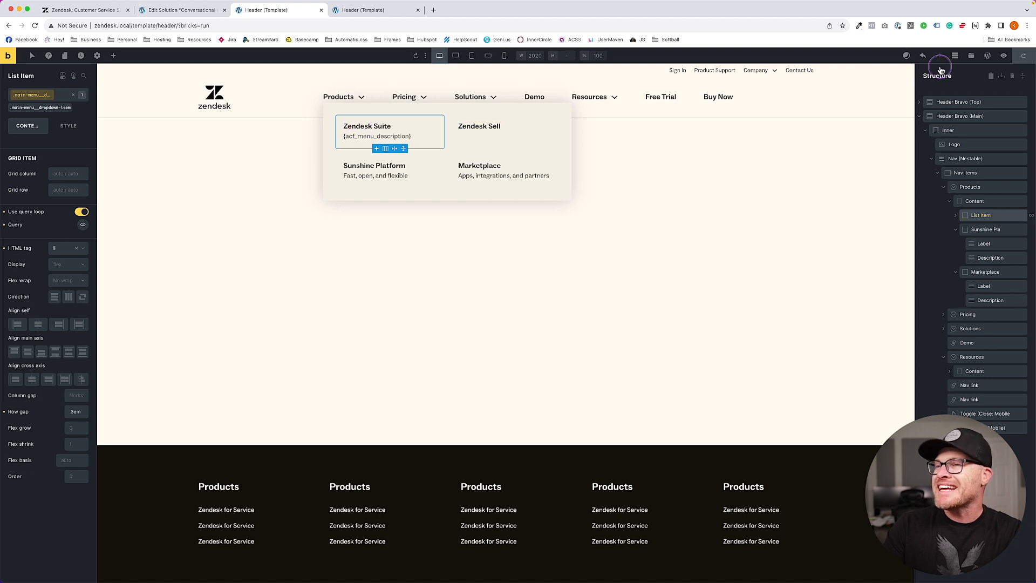
{"action": "left_click", "coordinate": [1024, 55]}
- In the ACF Menu field group, add an alternative location rule for post type equal to Product and save the changes
{"action": "left_click", "coordinate": [85, 10]}
{"action": "left_click", "coordinate": [169, 13]}
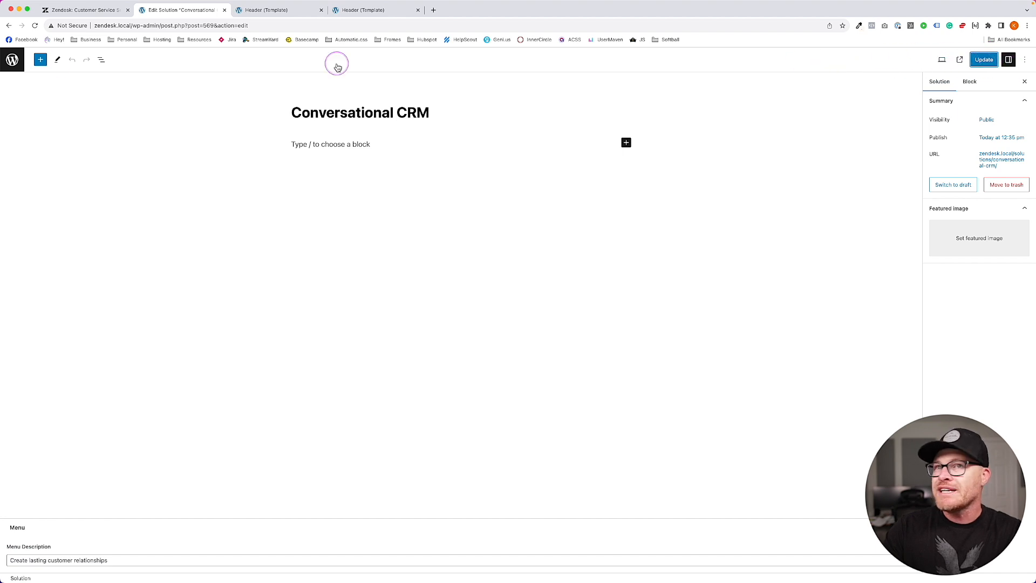
{"action": "left_click", "coordinate": [12, 60]}
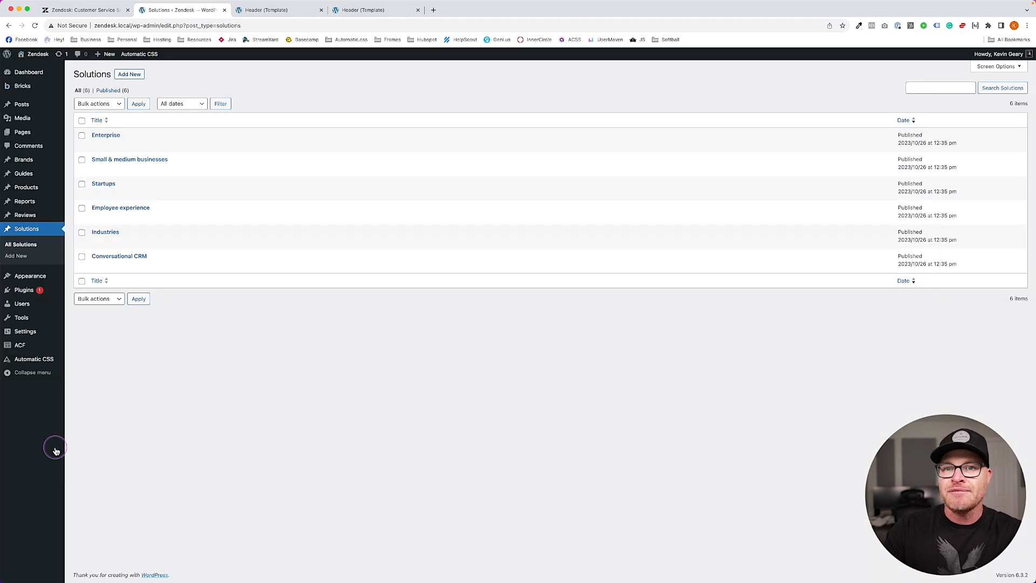
{"action": "mouse_move", "coordinate": [33, 345]}
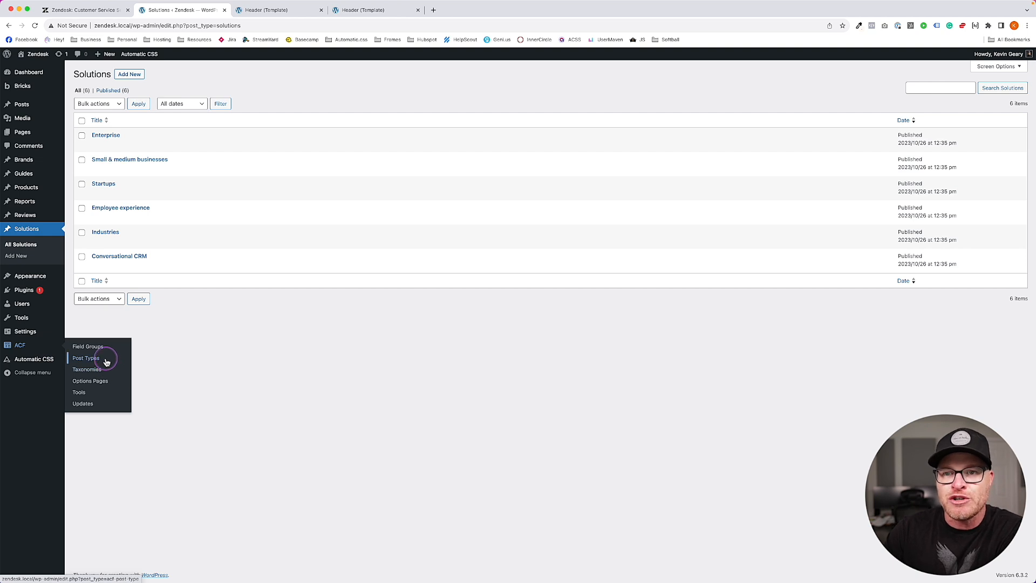
{"action": "left_click", "coordinate": [88, 346]}
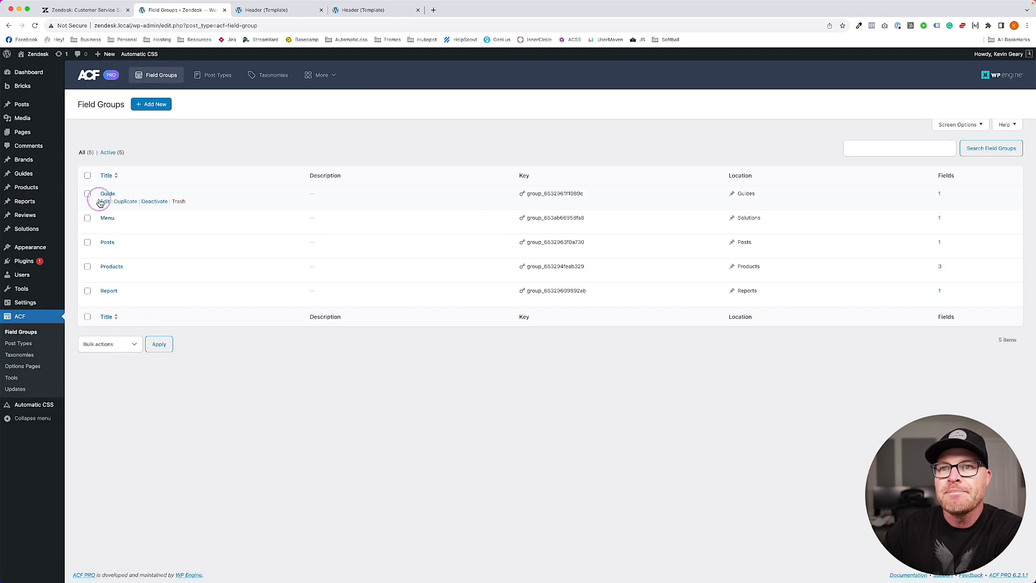
{"action": "left_click", "coordinate": [104, 225]}
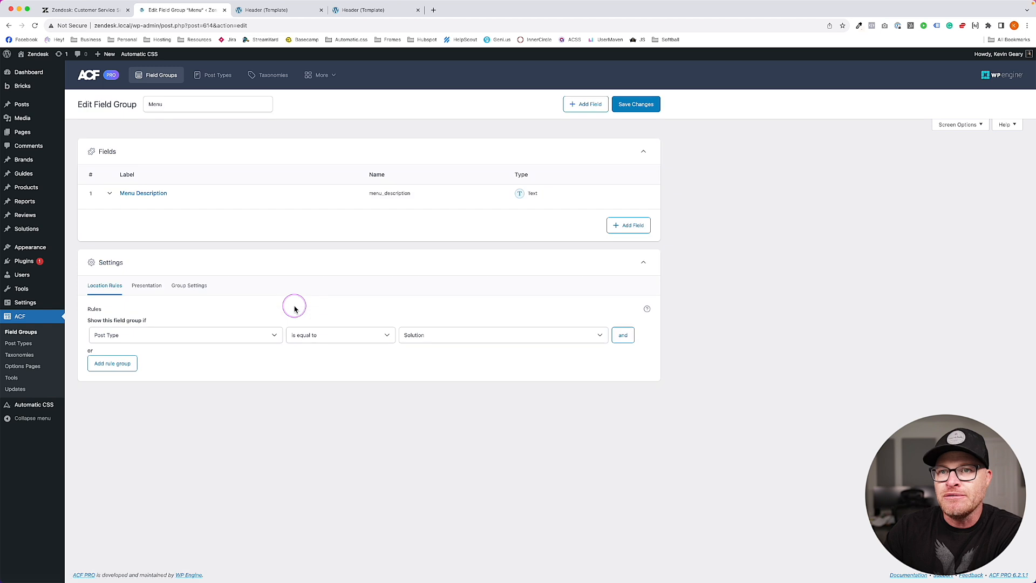
{"action": "left_click", "coordinate": [127, 364]}
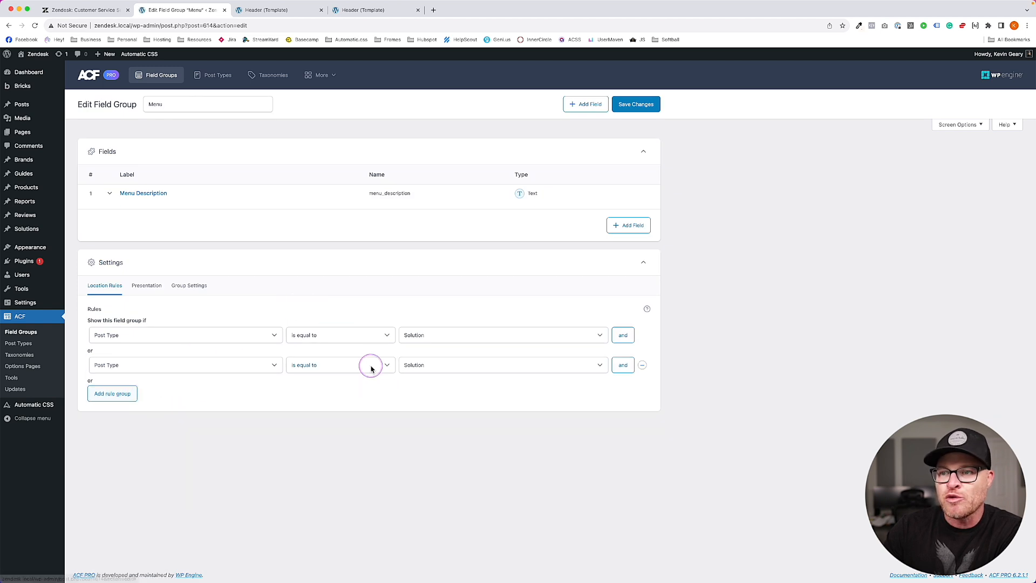
{"action": "left_click", "coordinate": [438, 364]}
{"action": "left_click", "coordinate": [435, 337]}
{"action": "left_click", "coordinate": [636, 104]}
- Set the Zendesk Sell product's Menu Description to "The modern sales solution", matching the zendesk.com Products dropdown, and update the product
{"action": "left_click", "coordinate": [34, 192]}
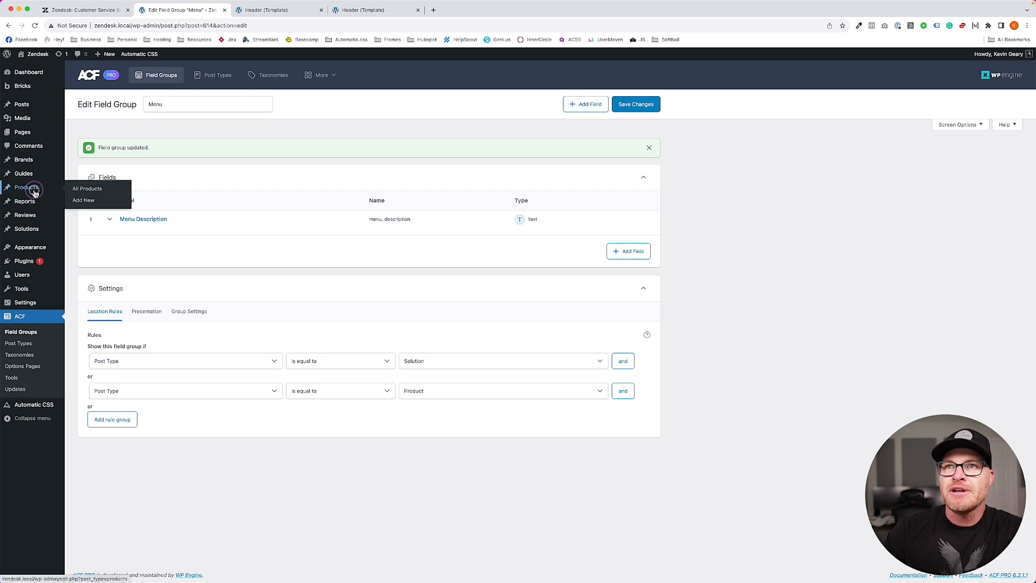
{"action": "left_click", "coordinate": [107, 135]}
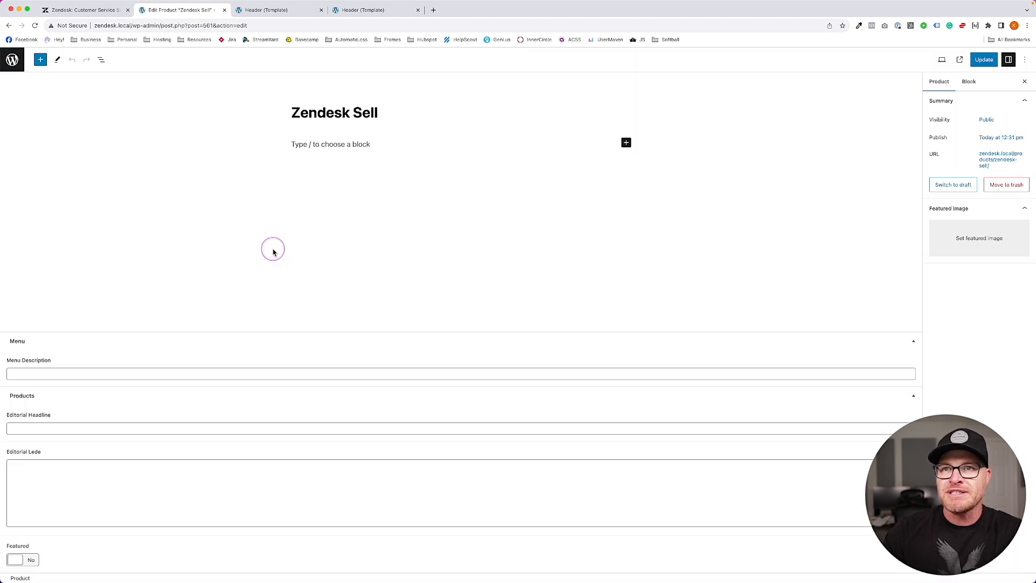
{"action": "left_click", "coordinate": [73, 371]}
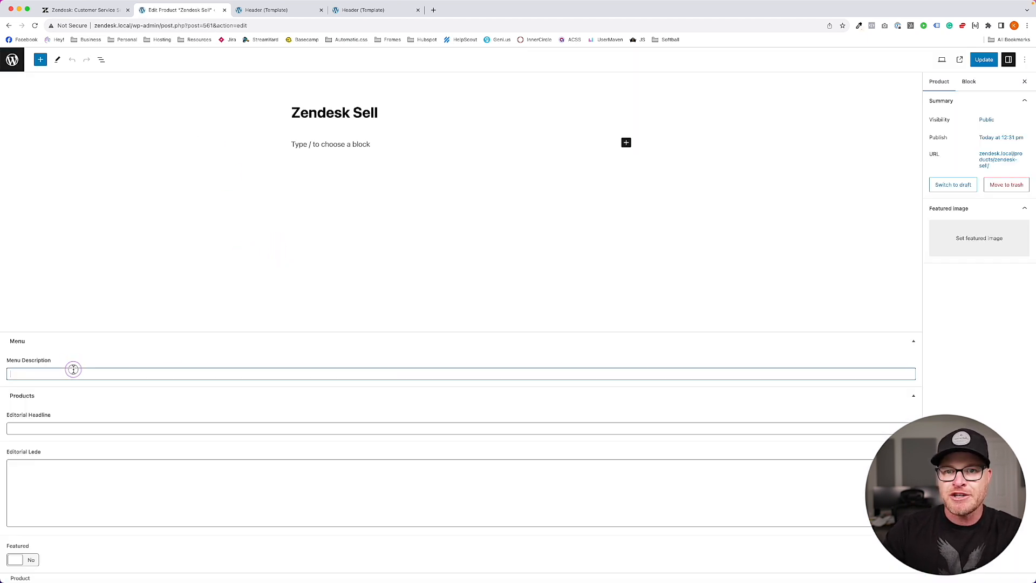
{"action": "left_click", "coordinate": [82, 10]}
{"action": "mouse_move", "coordinate": [385, 77]}
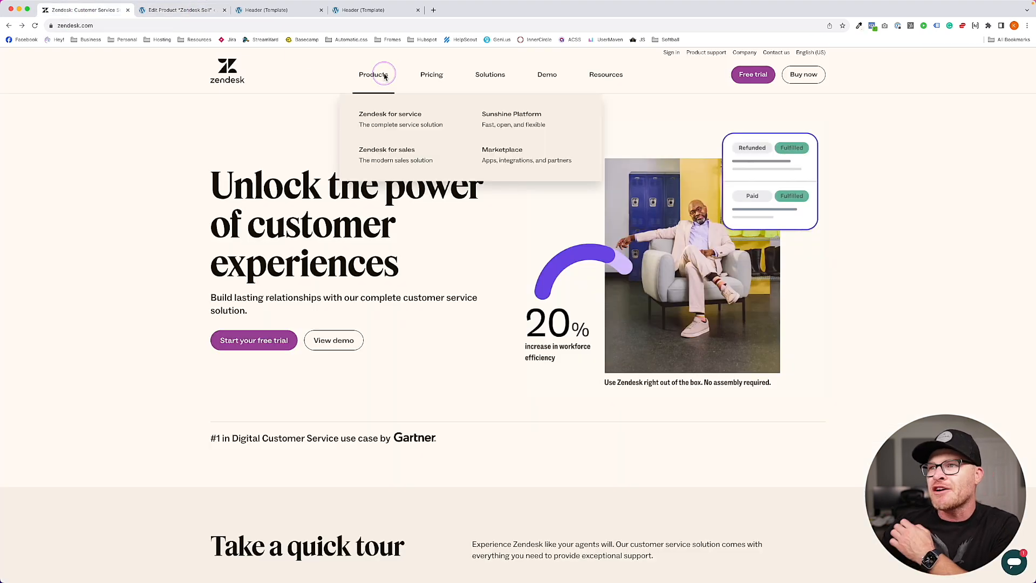
{"action": "left_click", "coordinate": [179, 10]}
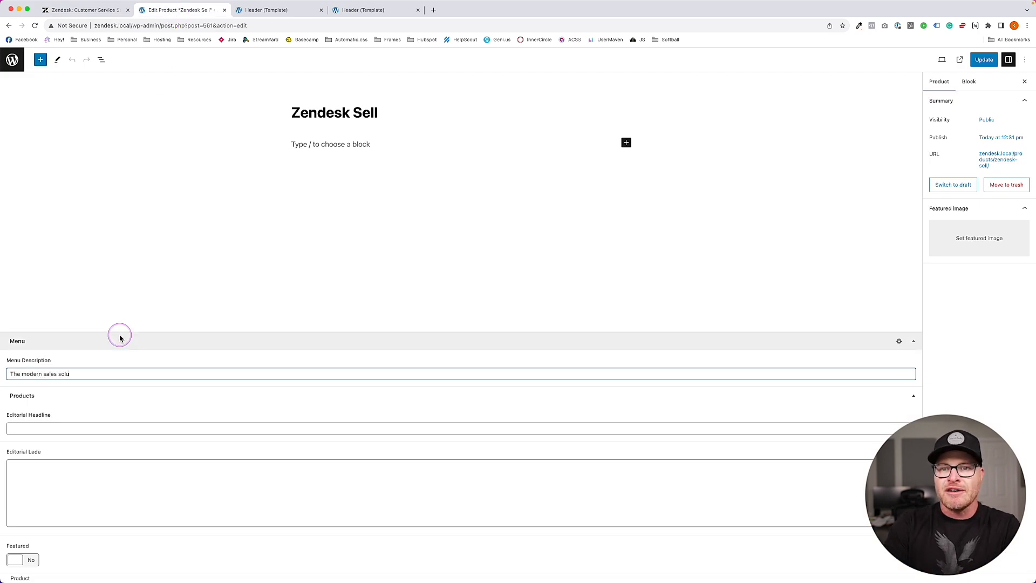
{"action": "left_click", "coordinate": [984, 59]}
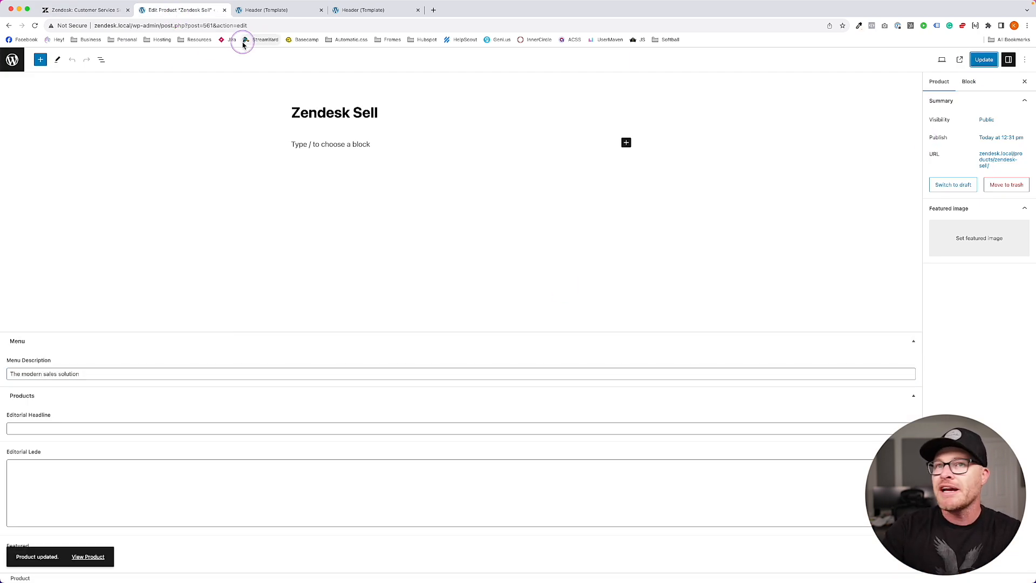
- Open the Zendesk Suite product for editing and check the entries in the zendesk.com Products dropdown
{"action": "left_click", "coordinate": [16, 60]}
{"action": "left_click", "coordinate": [111, 160]}
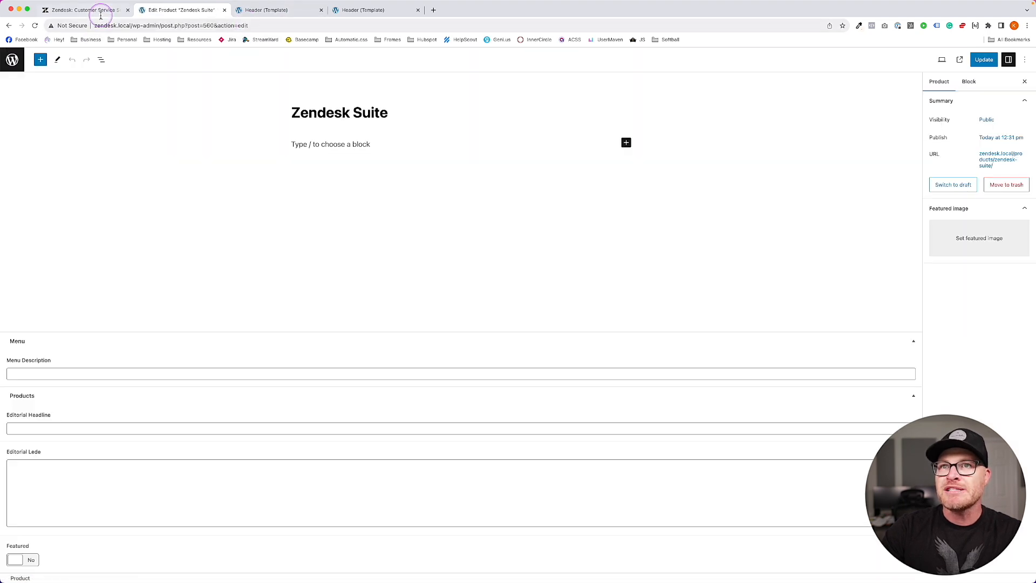
{"action": "left_click", "coordinate": [97, 11]}
{"action": "mouse_move", "coordinate": [373, 76]}
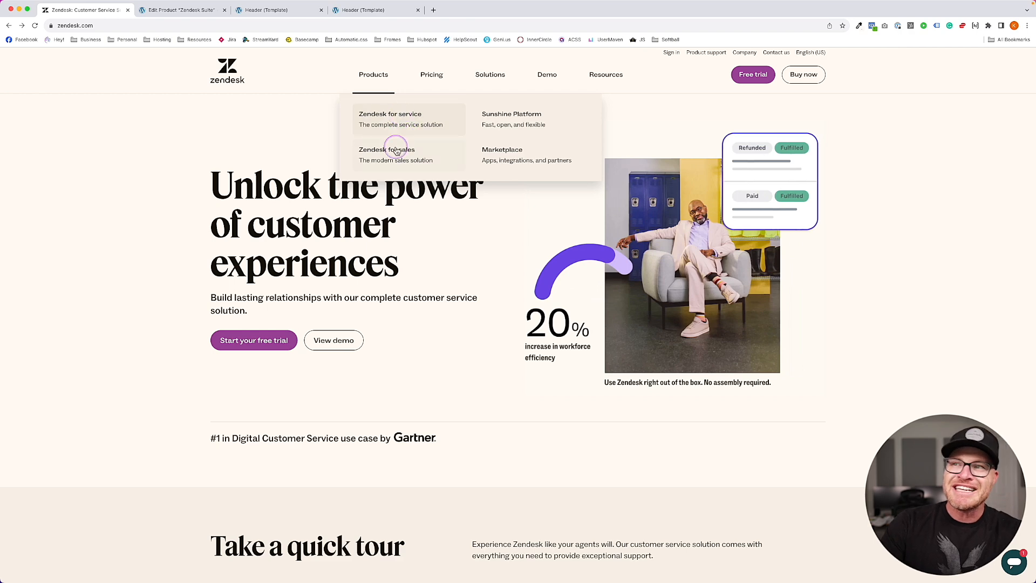
- Examine zendesk.com's Zendesk for service page and its sales pricing page to compare the product naming with the local products
{"action": "left_click", "coordinate": [394, 127], "text": "super"}
{"action": "left_click", "coordinate": [157, 10]}
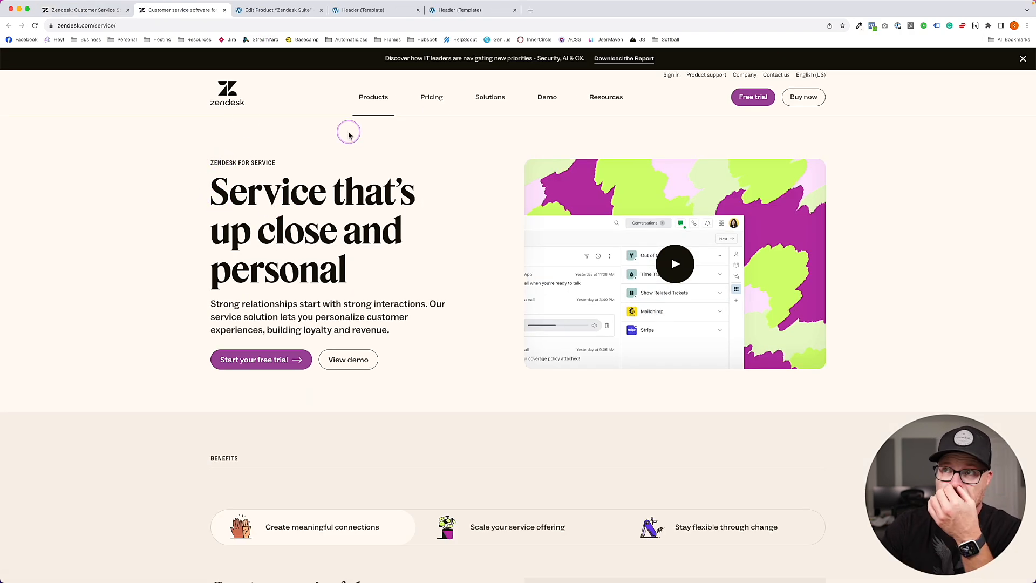
{"action": "mouse_move", "coordinate": [429, 97]}
{"action": "left_click", "coordinate": [444, 180]}
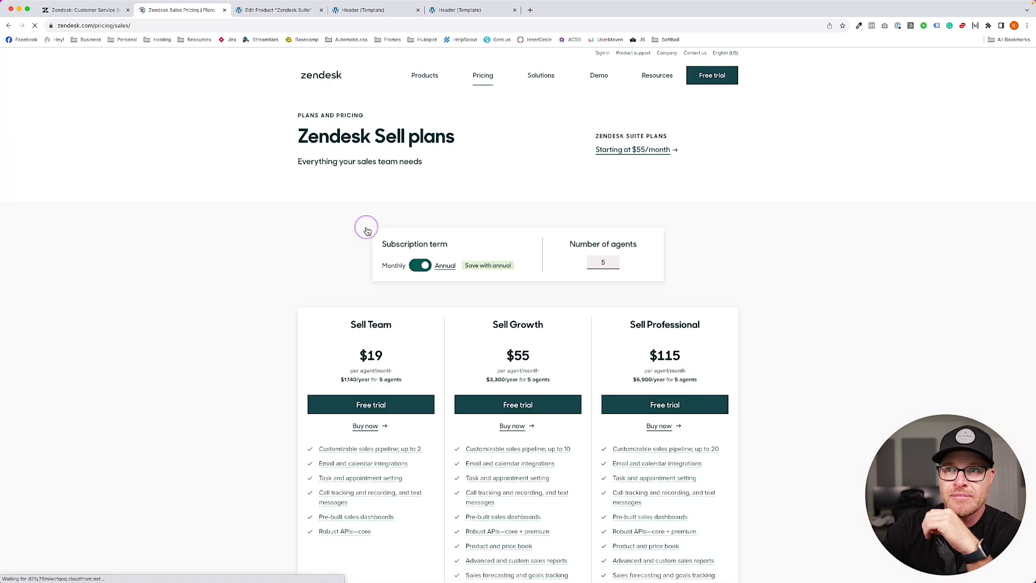
{"action": "left_click_drag", "start_coordinate": [405, 136], "coordinate": [279, 137]}
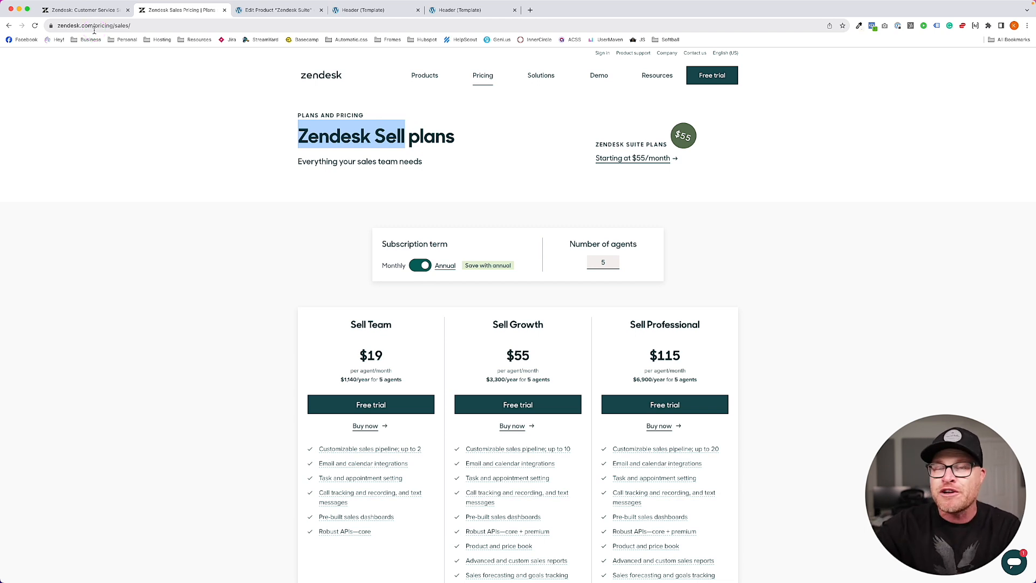
{"action": "left_click", "coordinate": [87, 10]}
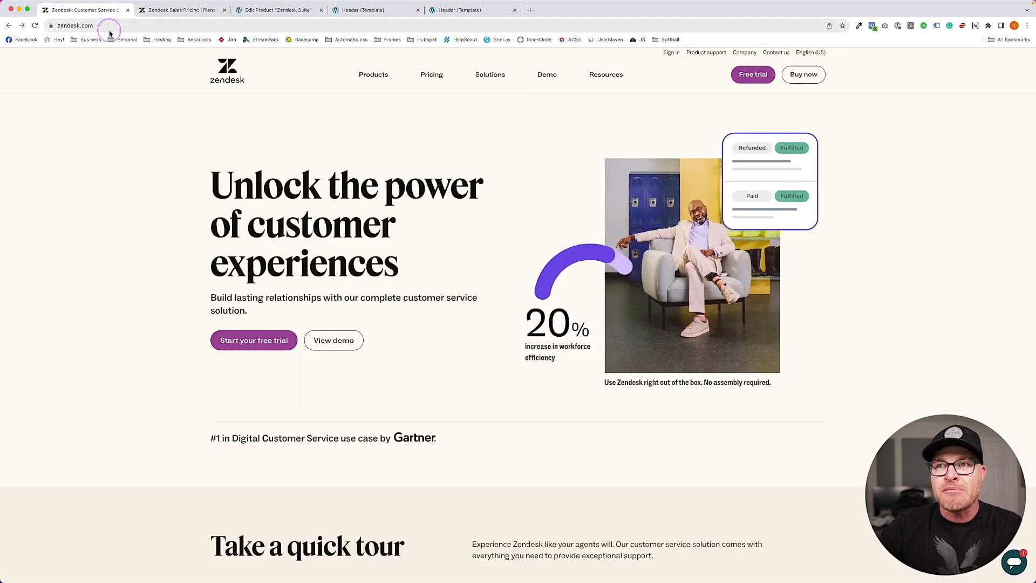
{"action": "left_click", "coordinate": [176, 10]}
{"action": "left_click", "coordinate": [270, 10]}
{"action": "left_click", "coordinate": [179, 16]}
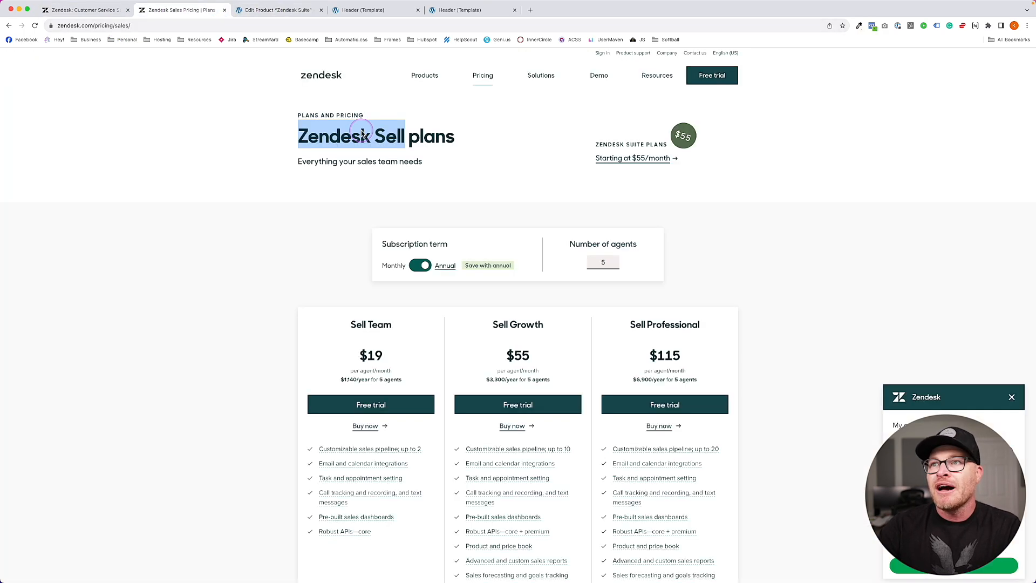
{"action": "scroll", "coordinate": [486, 235], "scroll_direction": "down", "scroll_amount": 10}
{"action": "scroll", "coordinate": [487, 237], "scroll_direction": "down", "scroll_amount": 4}
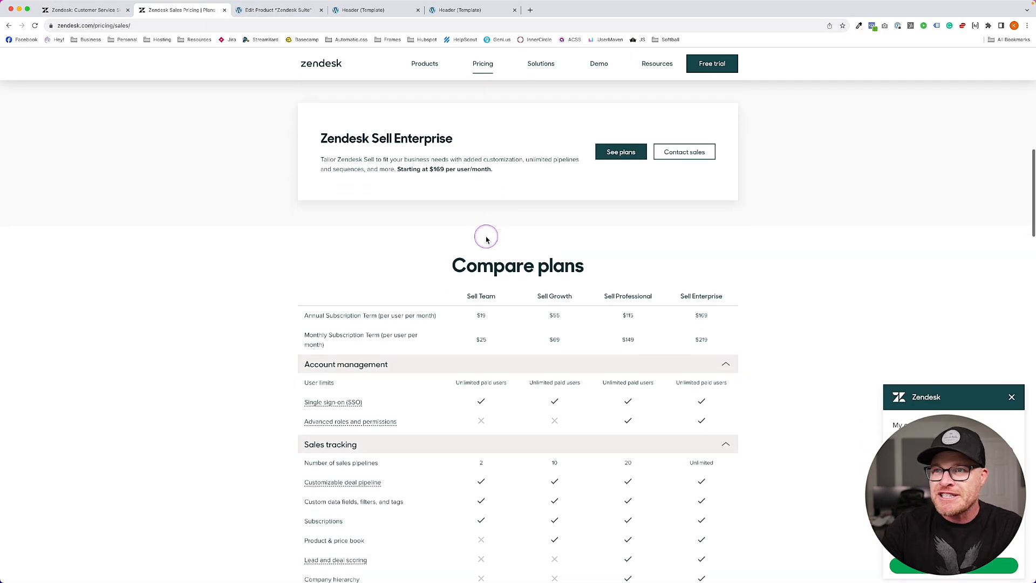
{"action": "scroll", "coordinate": [487, 237], "scroll_direction": "up", "scroll_amount": 11}
- Return to the Zendesk for service page, recheck the names in its Products dropdown, and close that page
{"action": "left_click", "coordinate": [11, 29]}
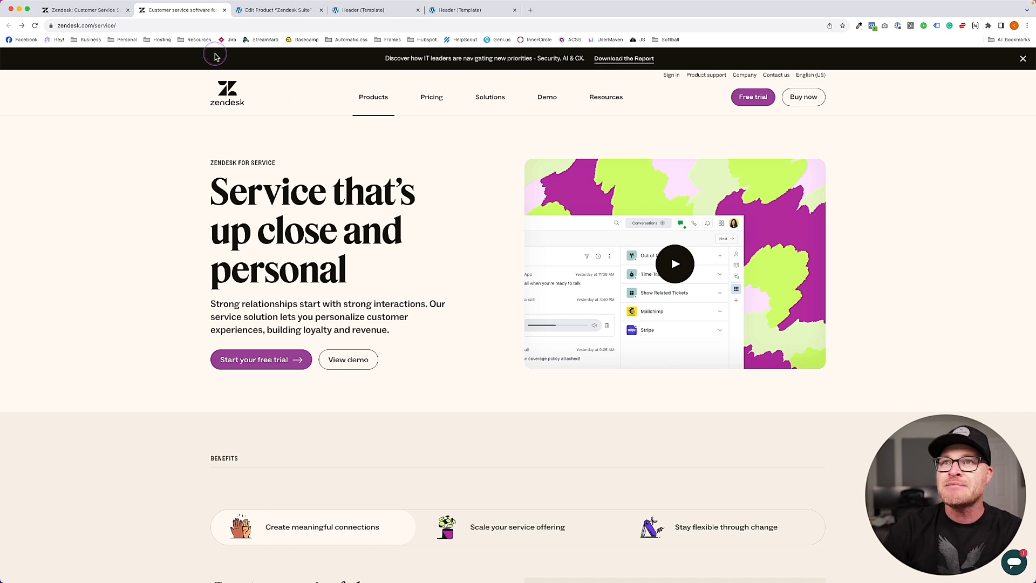
{"action": "left_click", "coordinate": [76, 9]}
{"action": "left_click", "coordinate": [201, 14]}
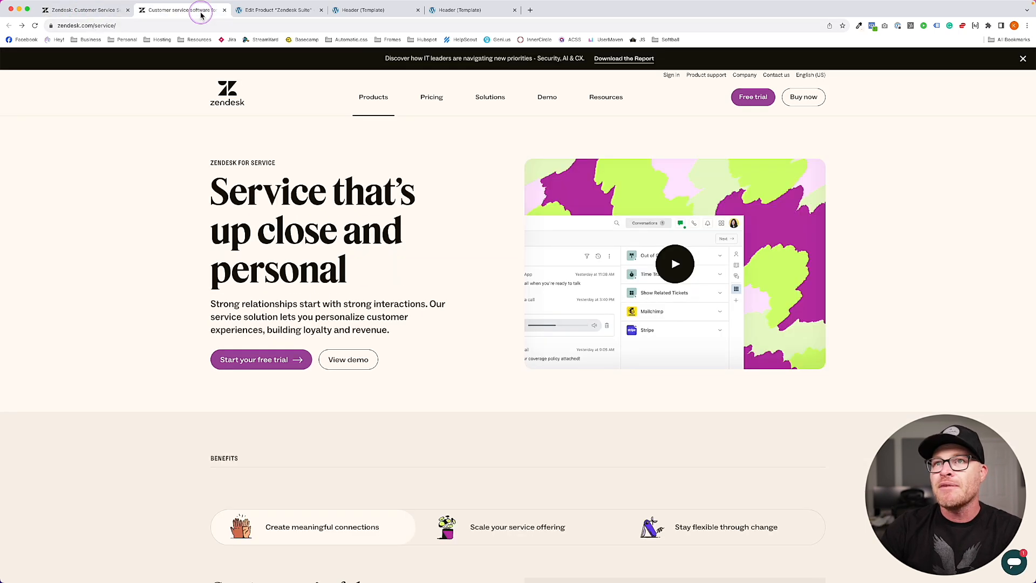
{"action": "left_click", "coordinate": [379, 93]}
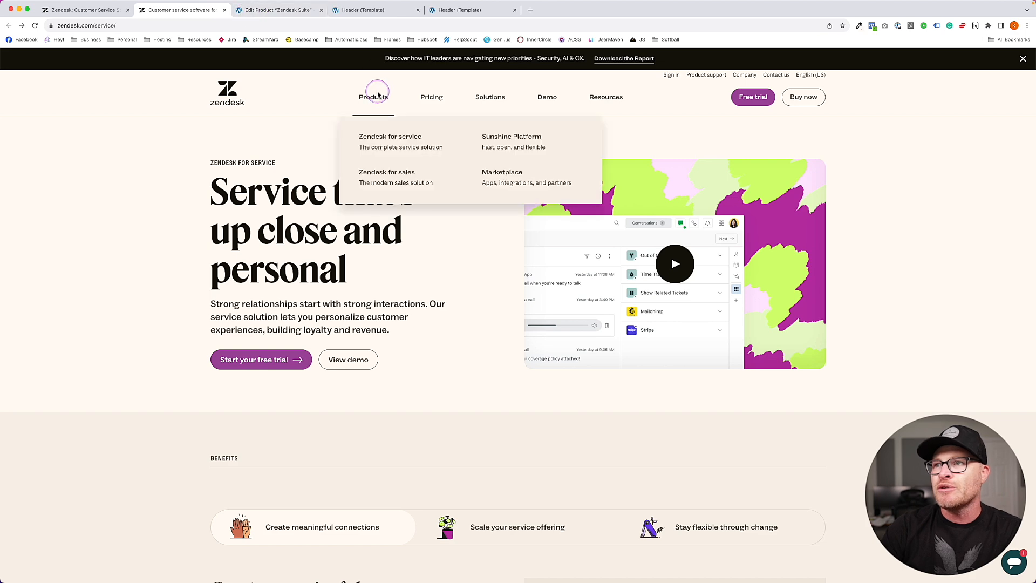
{"action": "left_click", "coordinate": [225, 9]}
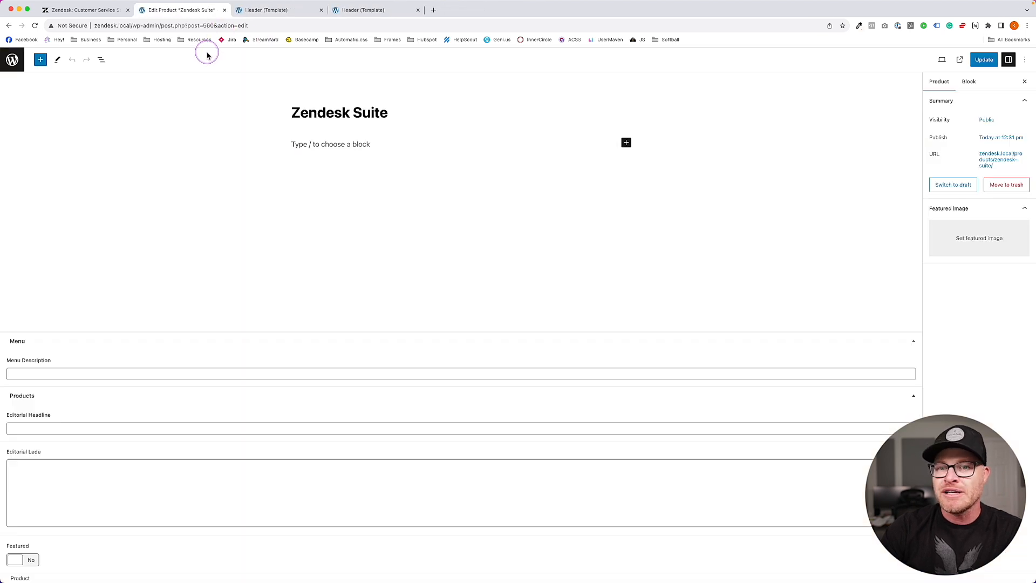
- Set the Zendesk Suite product's Menu Description to "The complete service solution", as worded on zendesk.com, and update the product
{"action": "left_click", "coordinate": [86, 9]}
{"action": "left_click", "coordinate": [378, 76]}
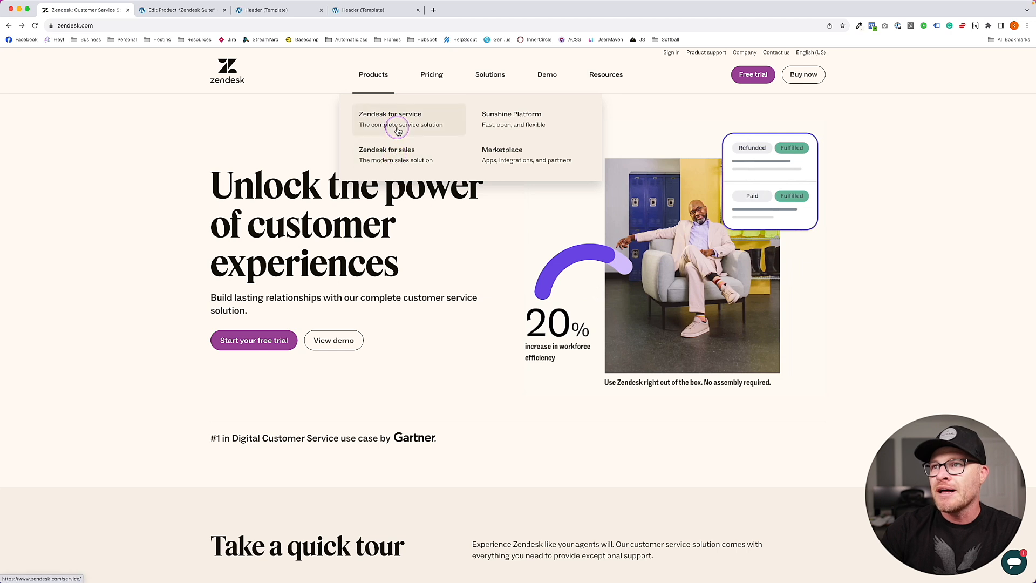
{"action": "left_click", "coordinate": [182, 10]}
{"action": "left_click", "coordinate": [64, 373]}
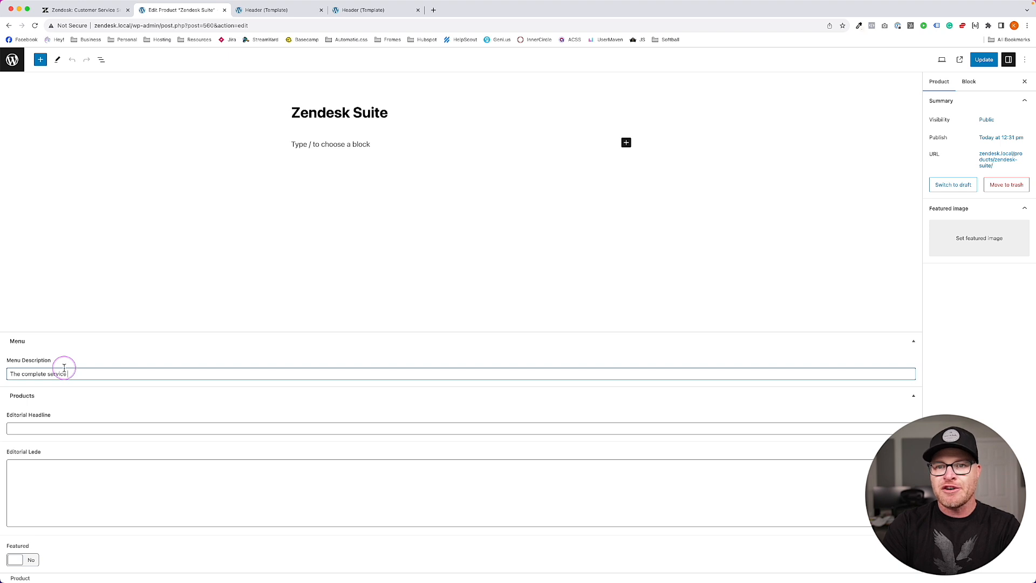
{"action": "type", "text": "n"}
{"action": "left_click", "coordinate": [984, 60]}
- Save the header template and check the product descriptions in the Products dropdown on the front-end preview
{"action": "left_click", "coordinate": [264, 9]}
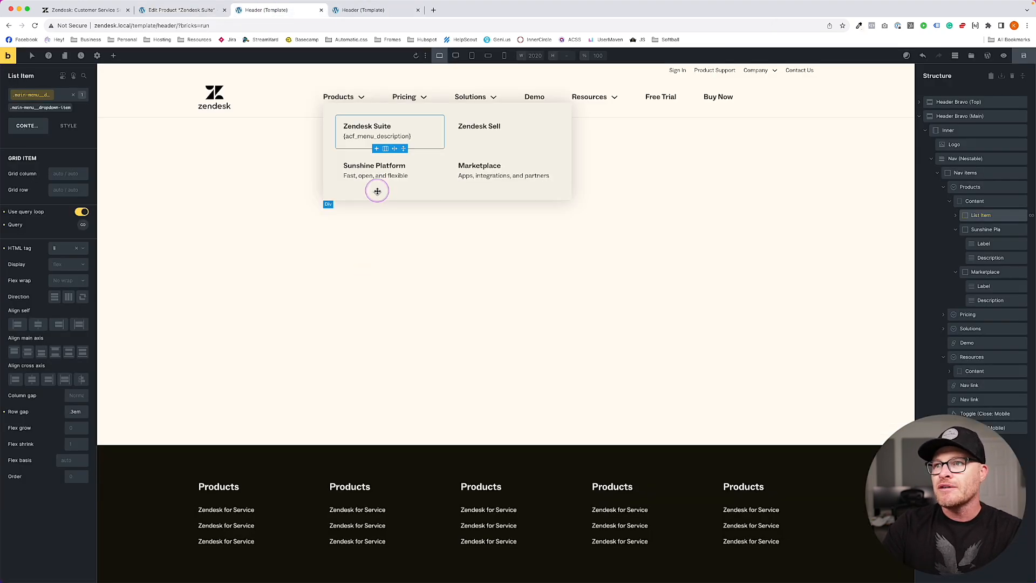
{"action": "left_click", "coordinate": [1024, 55]}
{"action": "left_click", "coordinate": [373, 9]}
{"action": "mouse_move", "coordinate": [354, 98]}
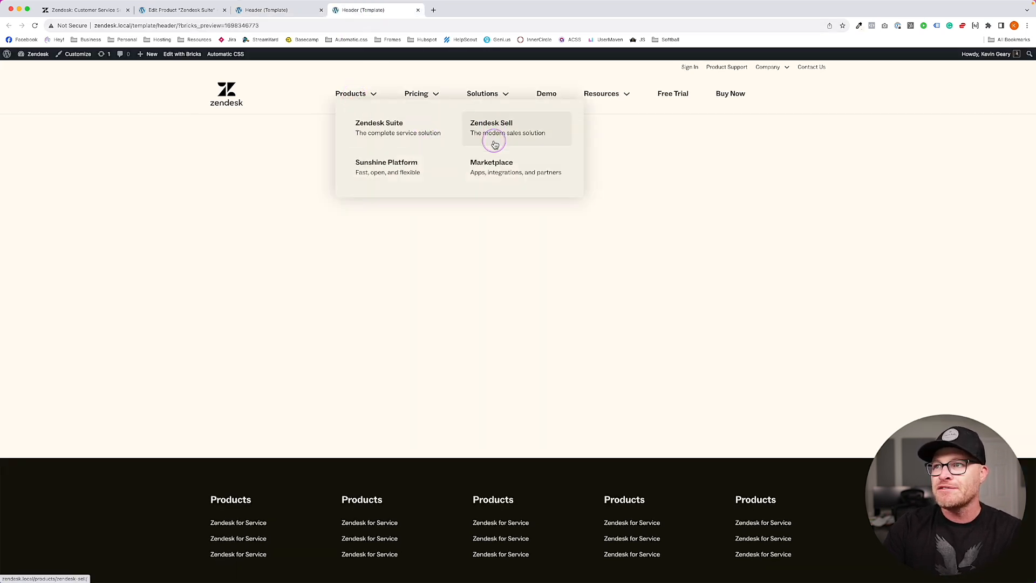
- Add custom CSS with grid-auto-flow: column to the Products dropdown's Content element at its ID level instead of its class
{"action": "left_click", "coordinate": [281, 10]}
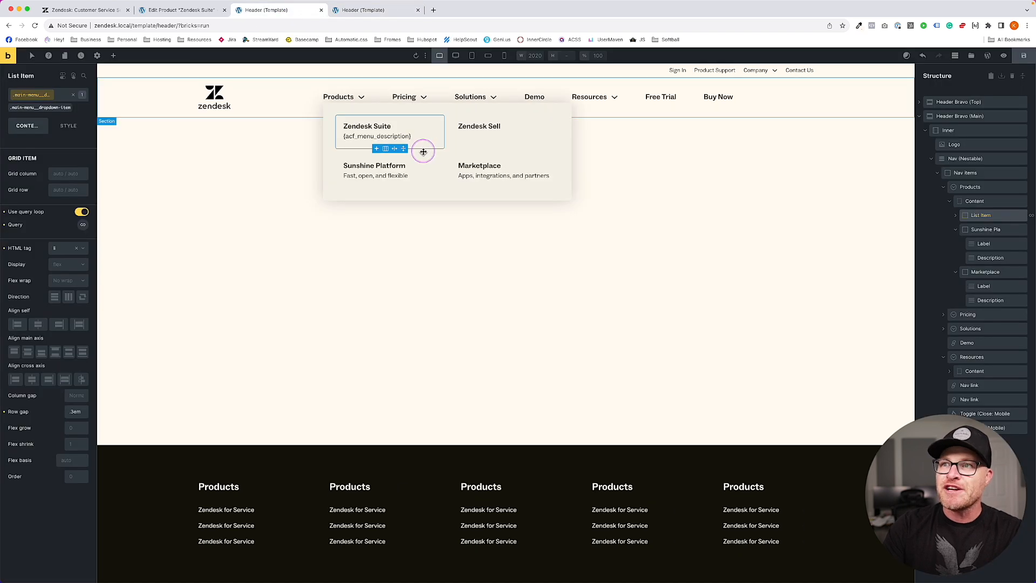
{"action": "left_click", "coordinate": [446, 157]}
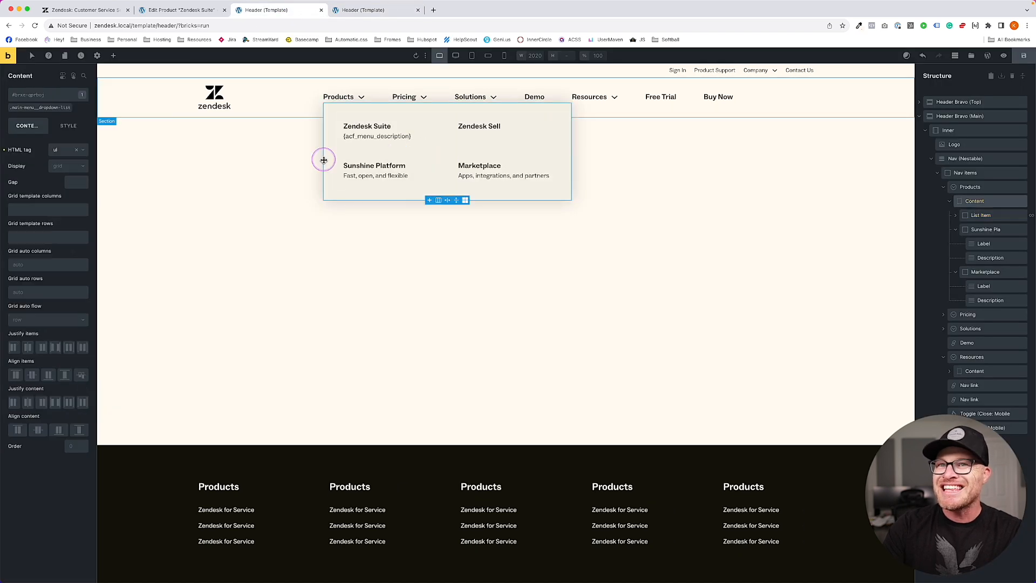
{"action": "left_click", "coordinate": [52, 111]}
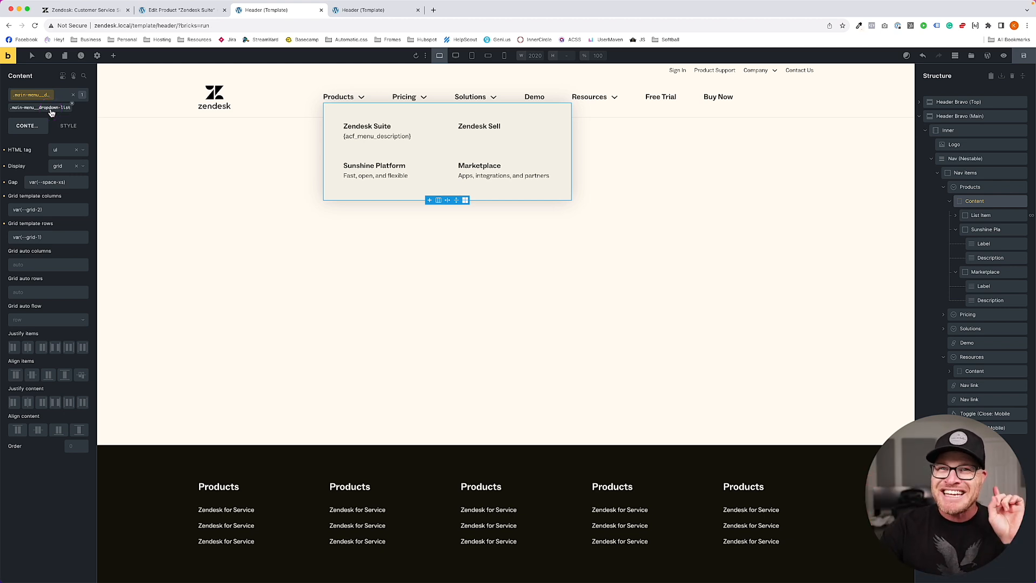
{"action": "left_click", "coordinate": [52, 111]}
{"action": "left_click", "coordinate": [64, 128]}
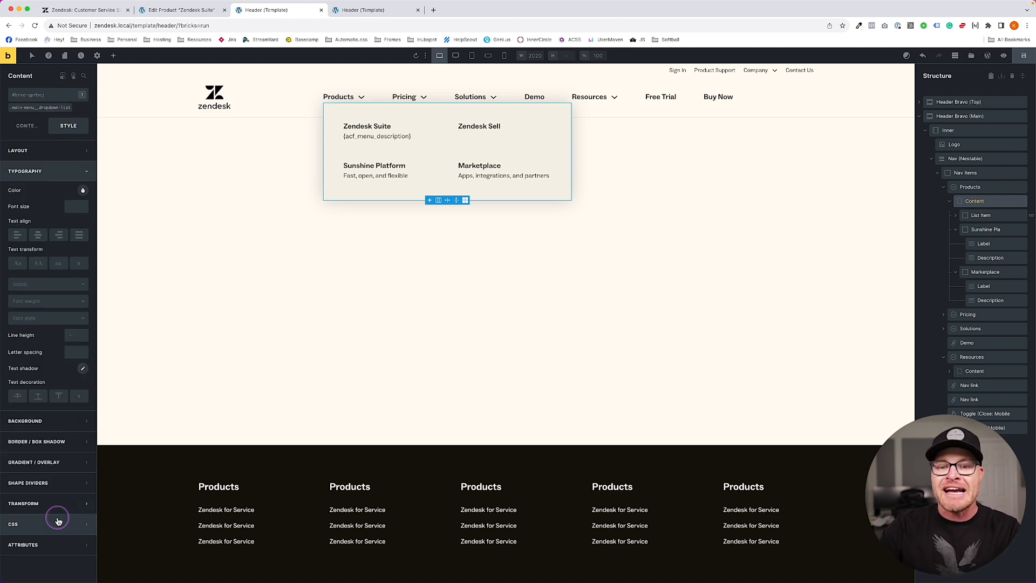
{"action": "left_click", "coordinate": [63, 515]}
{"action": "scroll", "coordinate": [70, 486], "scroll_direction": "down", "scroll_amount": 3}
{"action": "type", "text": "{   "}
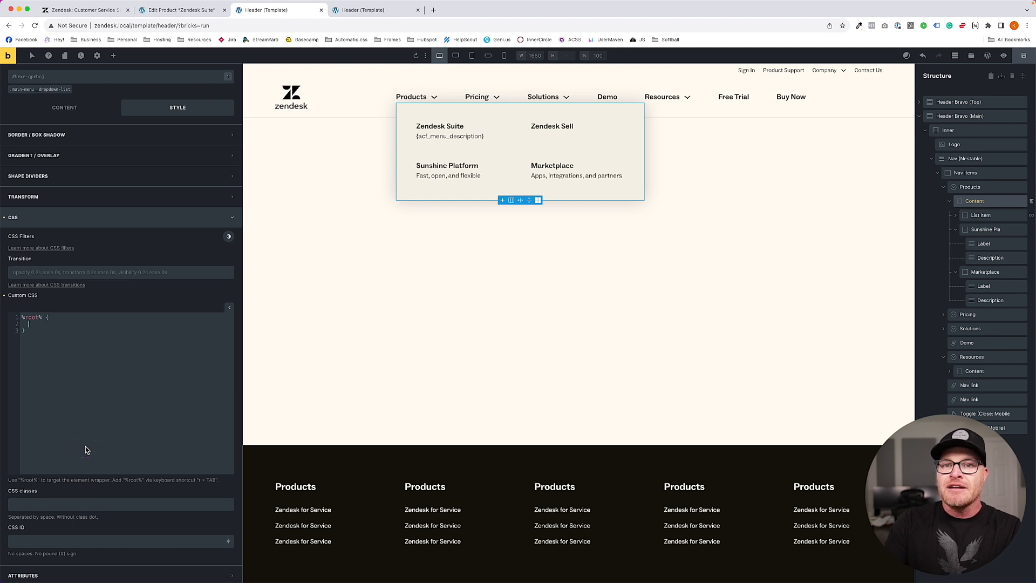
{"action": "type", "text": "grid-auto-flow: column;"}
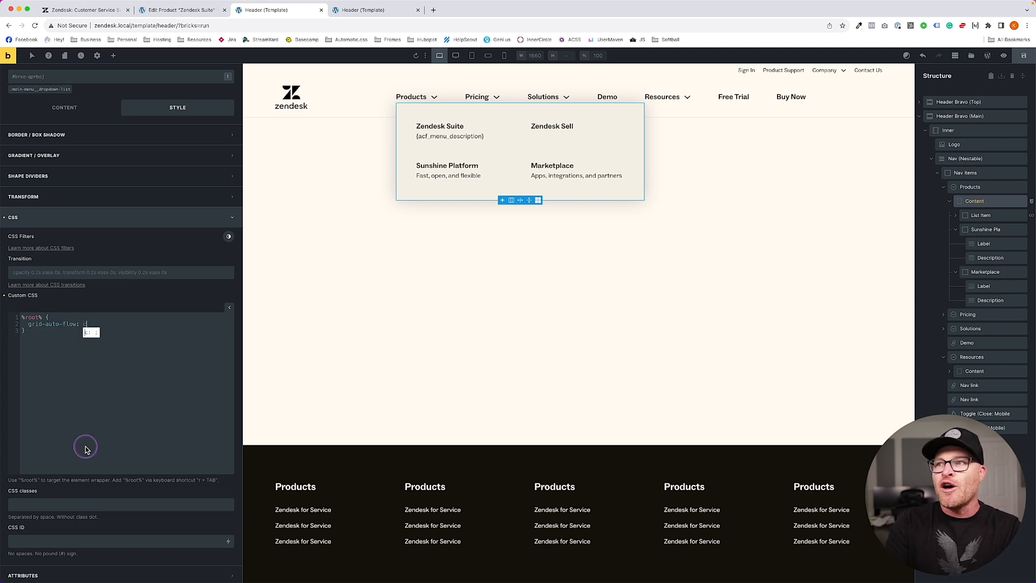
{"action": "left_click", "coordinate": [85, 445]}
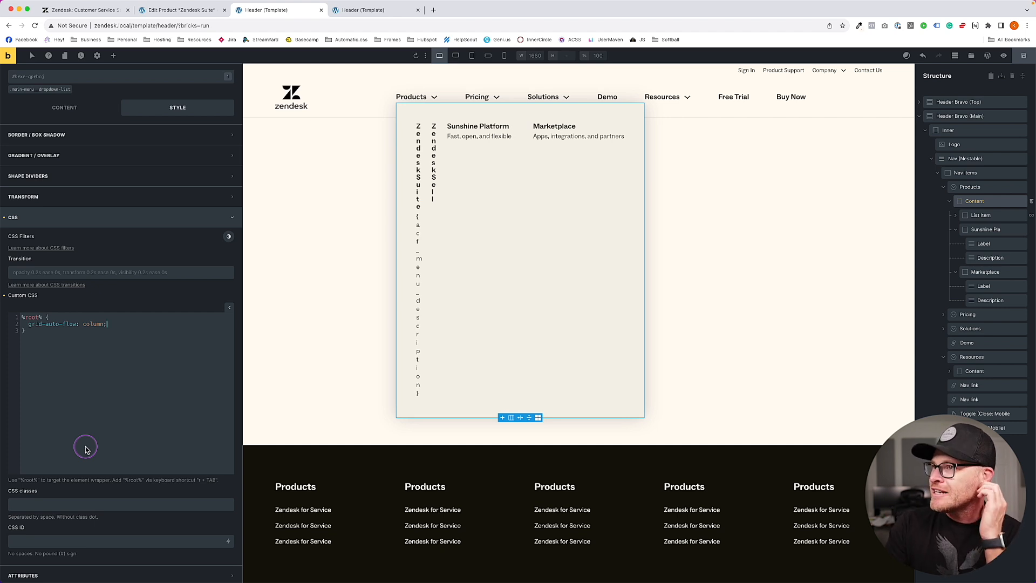
- Save the header template and check the Products dropdown's column layout on the front-end preview
{"action": "left_click", "coordinate": [1024, 55]}
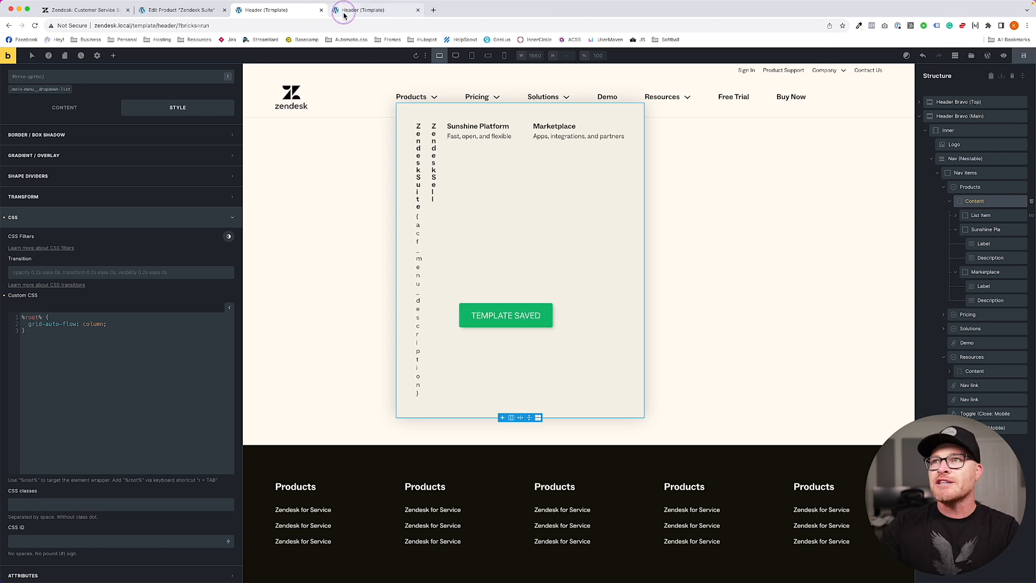
{"action": "left_click", "coordinate": [344, 15]}
{"action": "mouse_move", "coordinate": [353, 94]}
{"action": "left_click", "coordinate": [379, 157]}
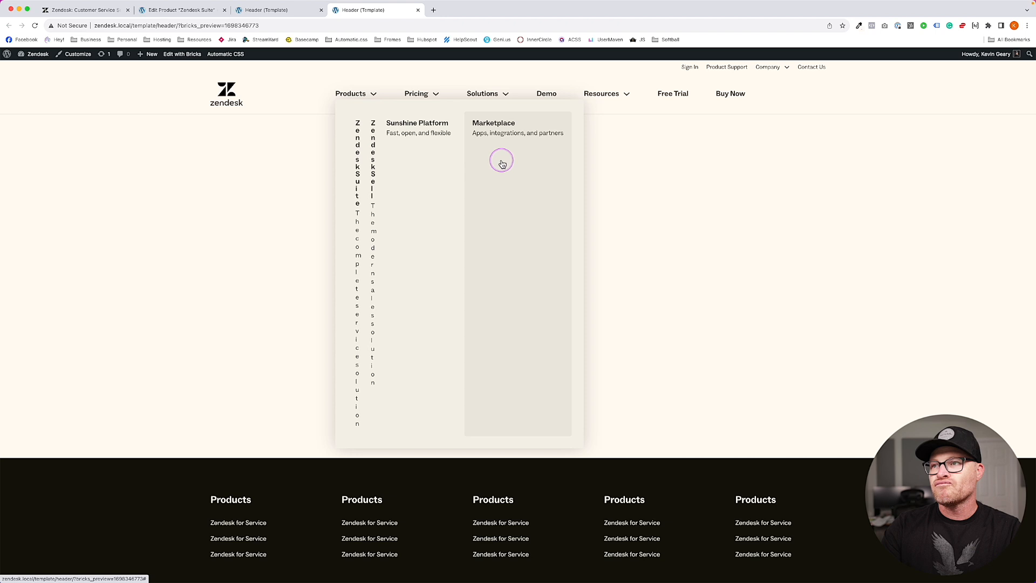
- Set the grid template rows of the Products dropdown's Content element to var(--grid-2)
{"action": "left_click", "coordinate": [284, 9]}
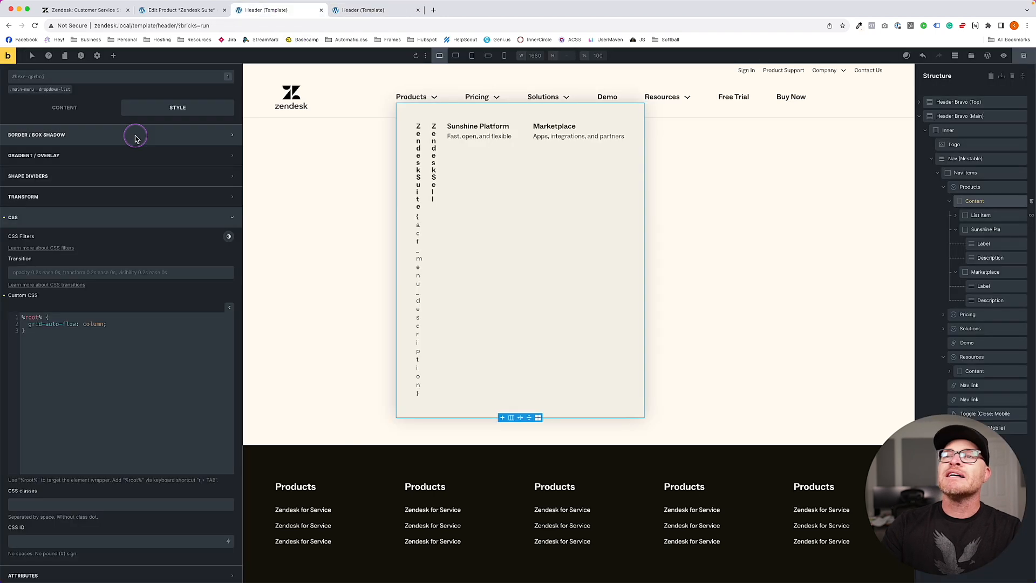
{"action": "left_click", "coordinate": [53, 115]}
{"action": "left_click", "coordinate": [48, 238]}
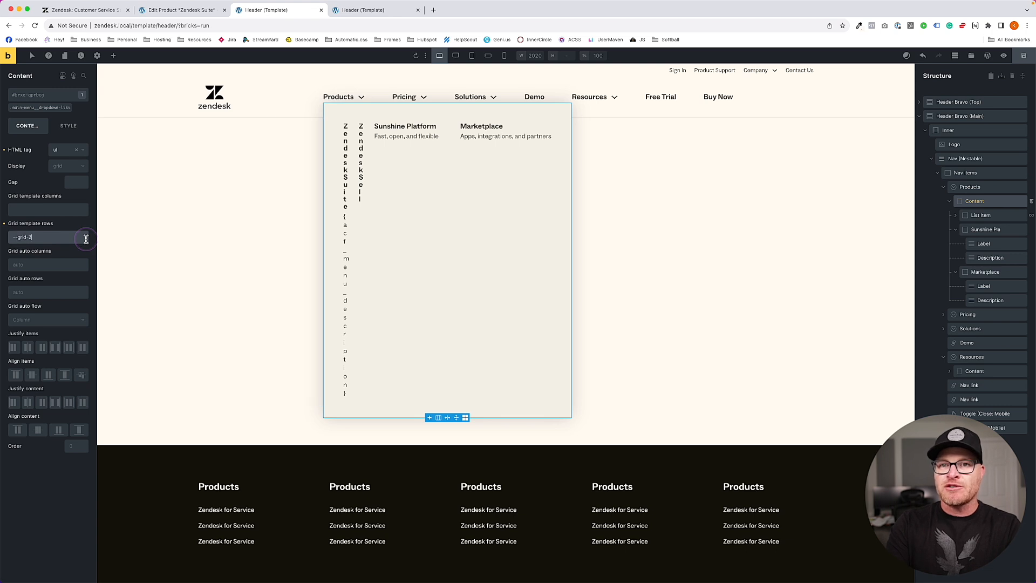
{"action": "type", "text": "--grid-2"}
{"action": "key", "text": "Return"}
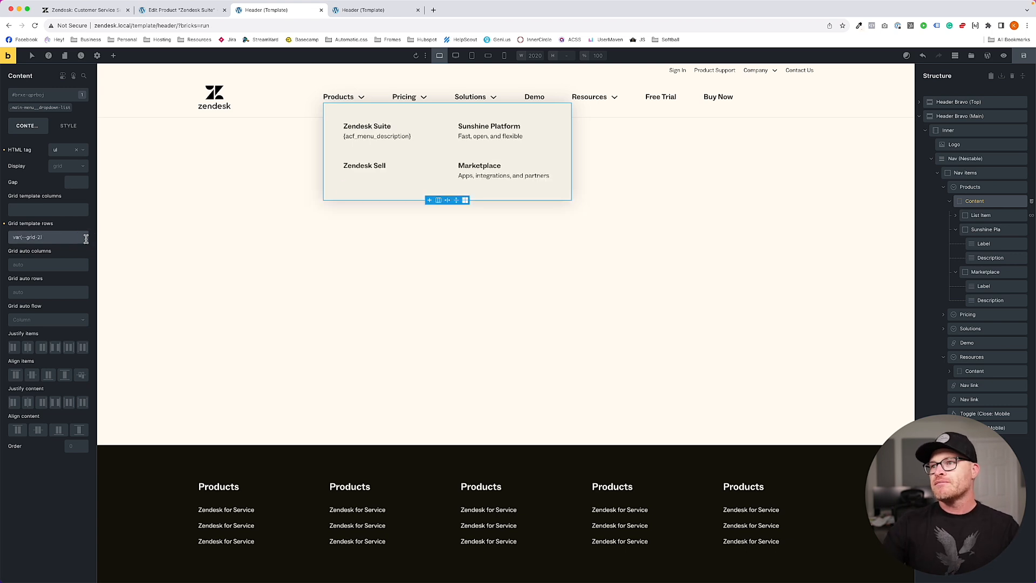
- Save the header template and check the item order in the Products and Pricing dropdowns on the front-end preview
{"action": "left_click", "coordinate": [1024, 55]}
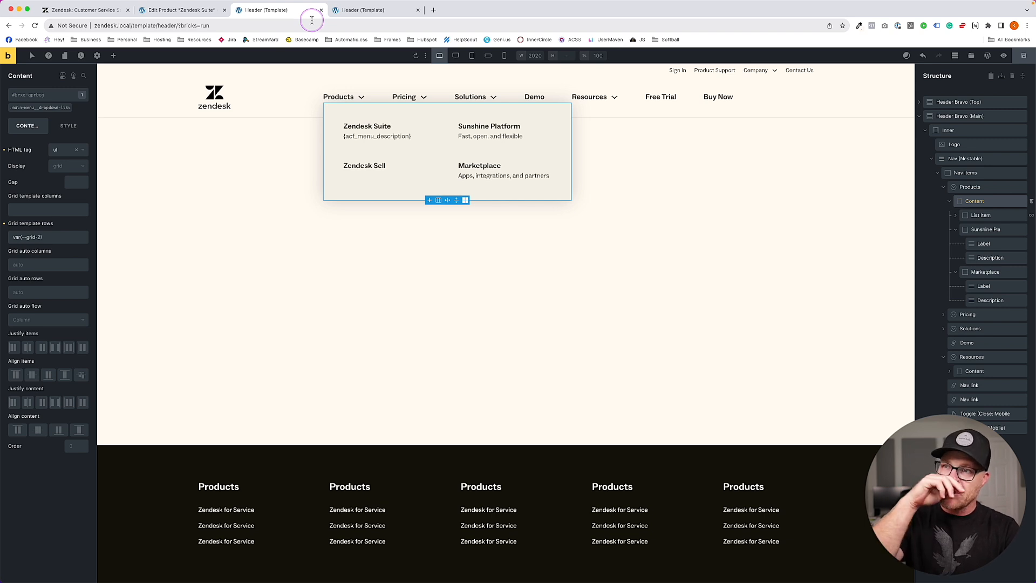
{"action": "left_click", "coordinate": [346, 10]}
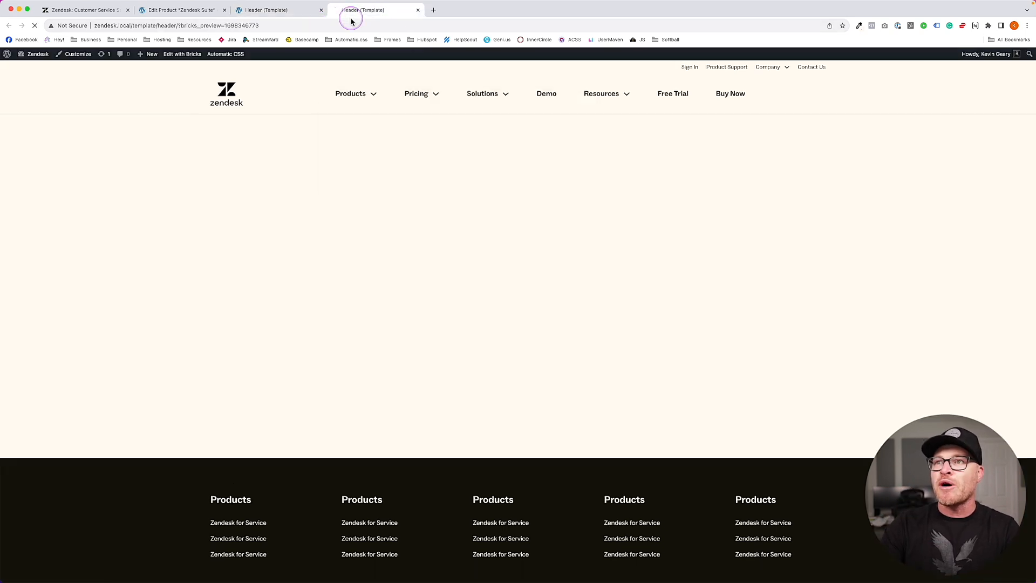
{"action": "mouse_move", "coordinate": [344, 89]}
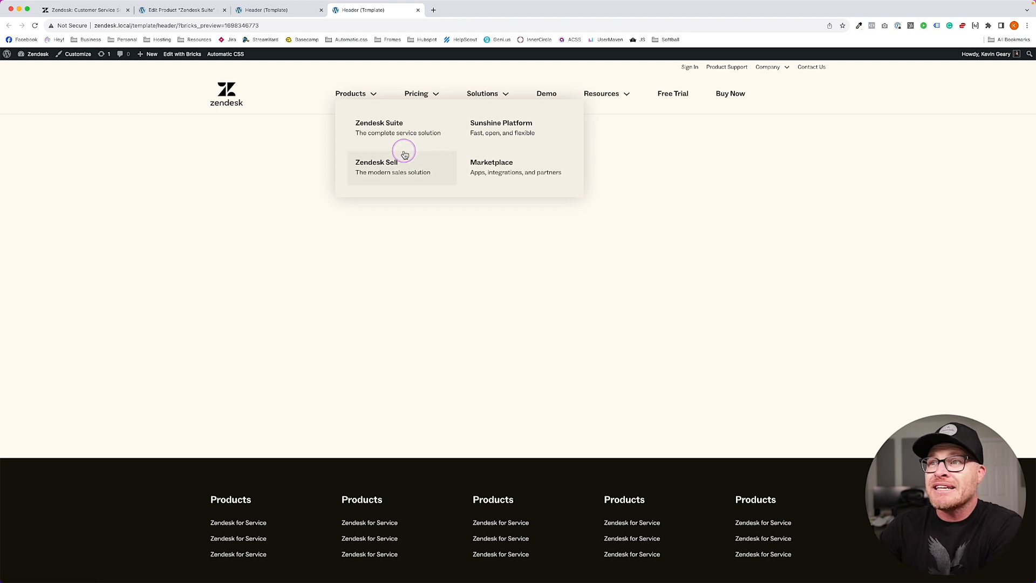
{"action": "mouse_move", "coordinate": [415, 94]}
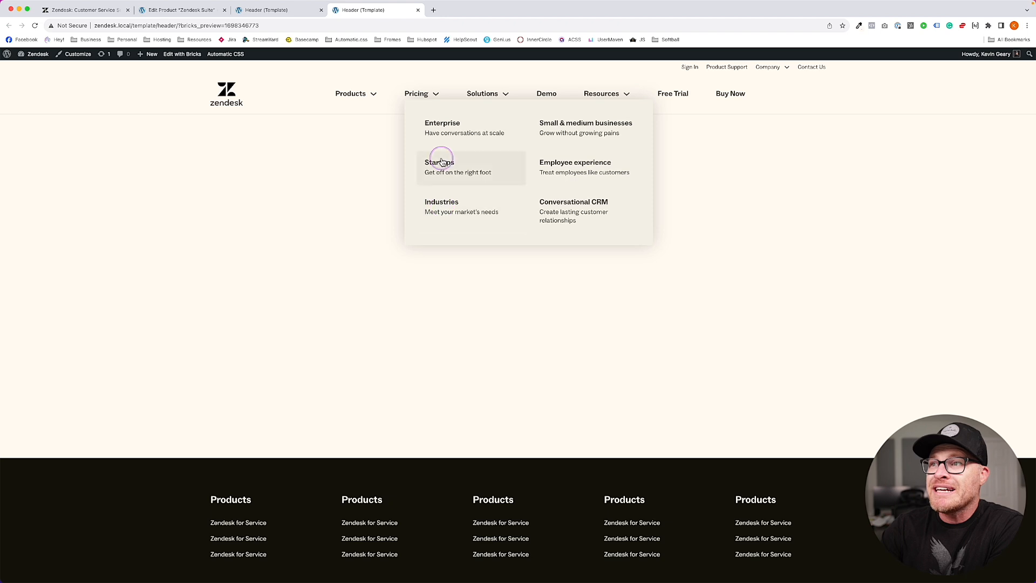
- Turn off the query loop on the list item inside the Pricing dropdown of the header template
{"action": "left_click", "coordinate": [259, 10]}
{"action": "left_click", "coordinate": [176, 12]}
{"action": "left_click", "coordinate": [259, 10]}
{"action": "mouse_move", "coordinate": [405, 98]}
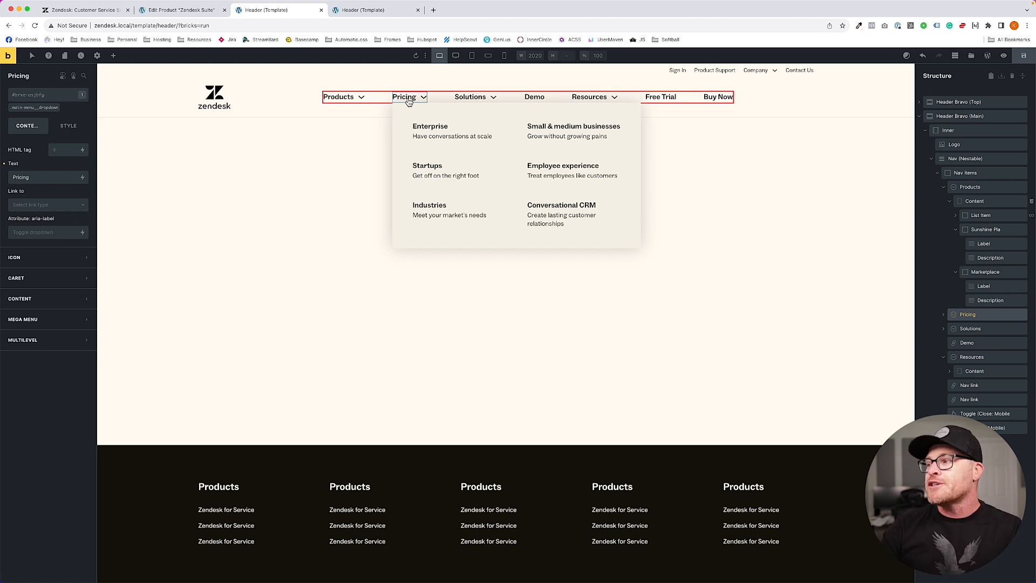
{"action": "left_click", "coordinate": [943, 314]}
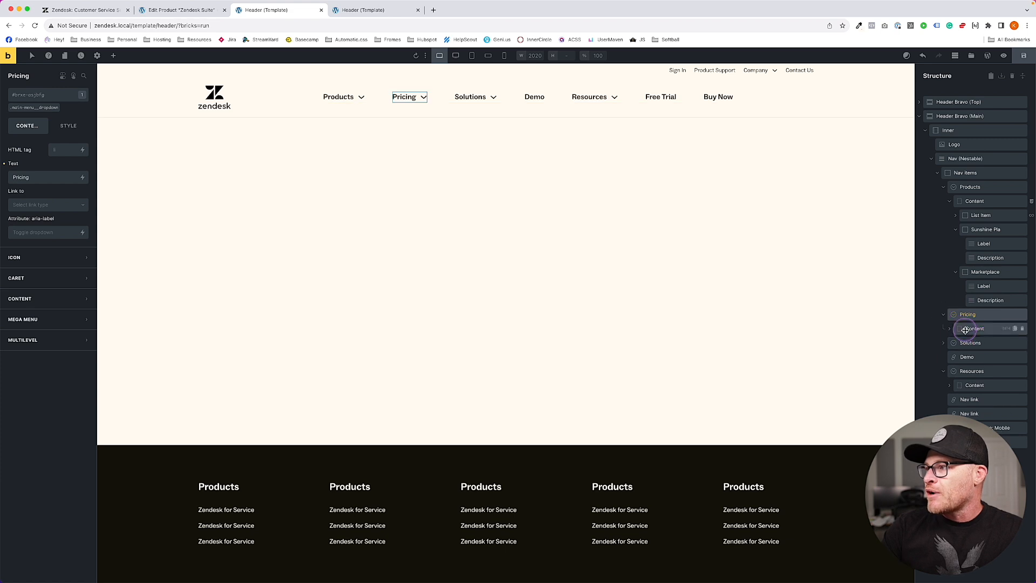
{"action": "left_click", "coordinate": [965, 330]}
{"action": "left_click", "coordinate": [990, 343]}
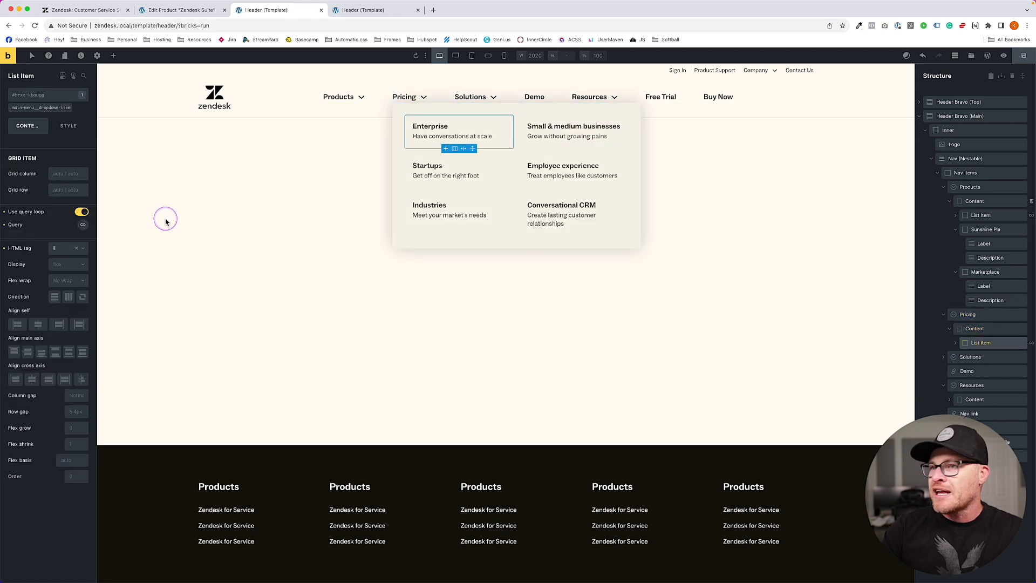
{"action": "left_click", "coordinate": [81, 212]}
- Replace the Pricing list item's label with "Zendesk for service", as worded in the Pricing dropdown on zendesk.com
{"action": "left_click", "coordinate": [959, 344]}
{"action": "left_click", "coordinate": [976, 357]}
{"action": "left_click", "coordinate": [22, 161]}
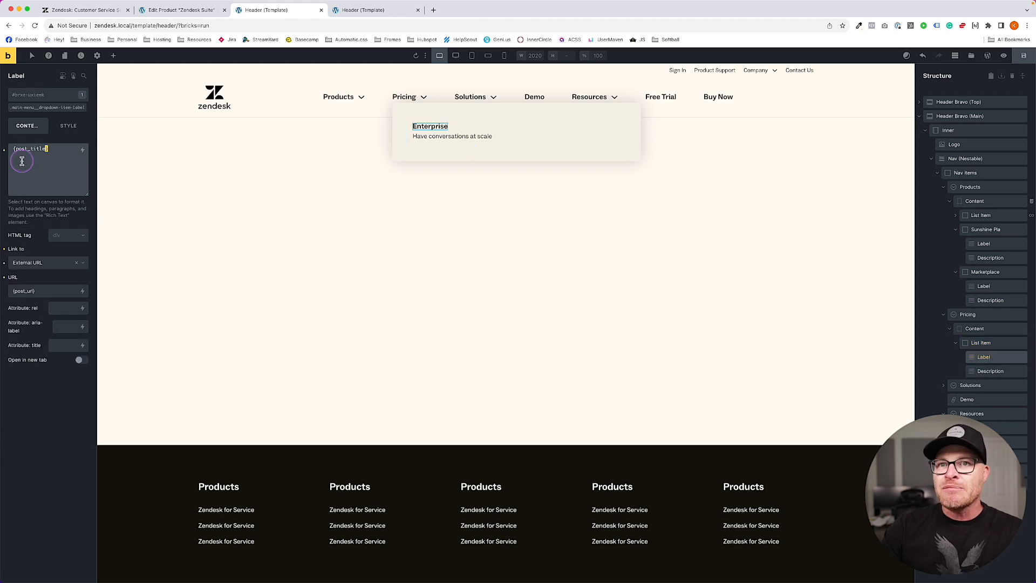
{"action": "left_click", "coordinate": [81, 10]}
{"action": "mouse_move", "coordinate": [437, 81]}
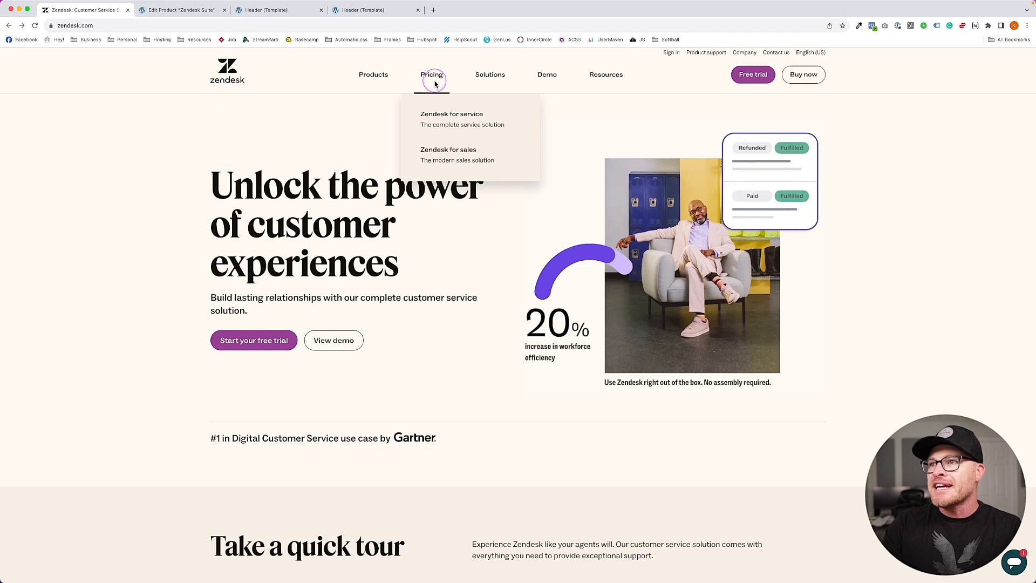
{"action": "left_click", "coordinate": [273, 13]}
{"action": "type", "text": "Zendesk for service"}
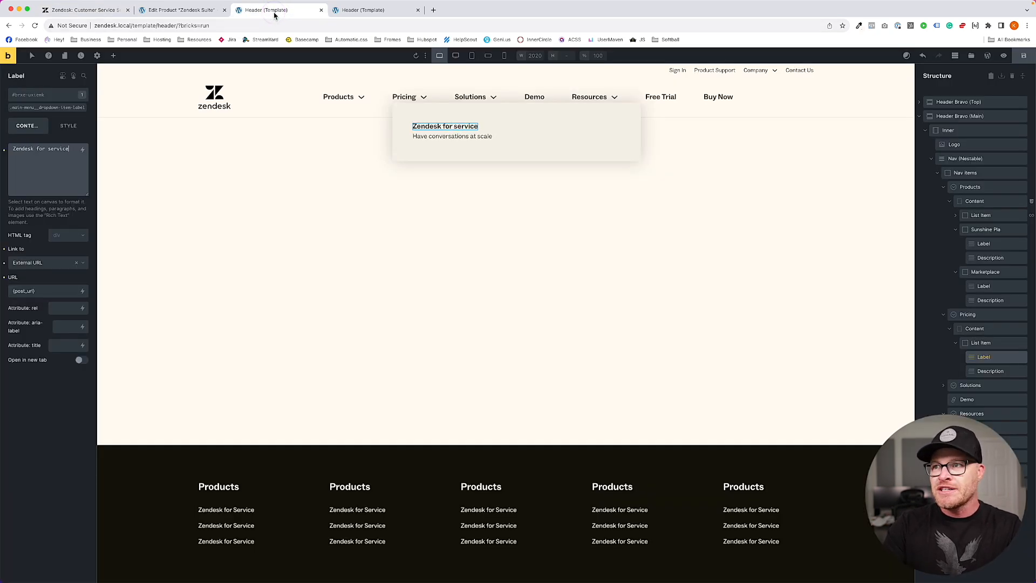
{"action": "left_click", "coordinate": [64, 238]}
{"action": "left_click", "coordinate": [63, 225]}
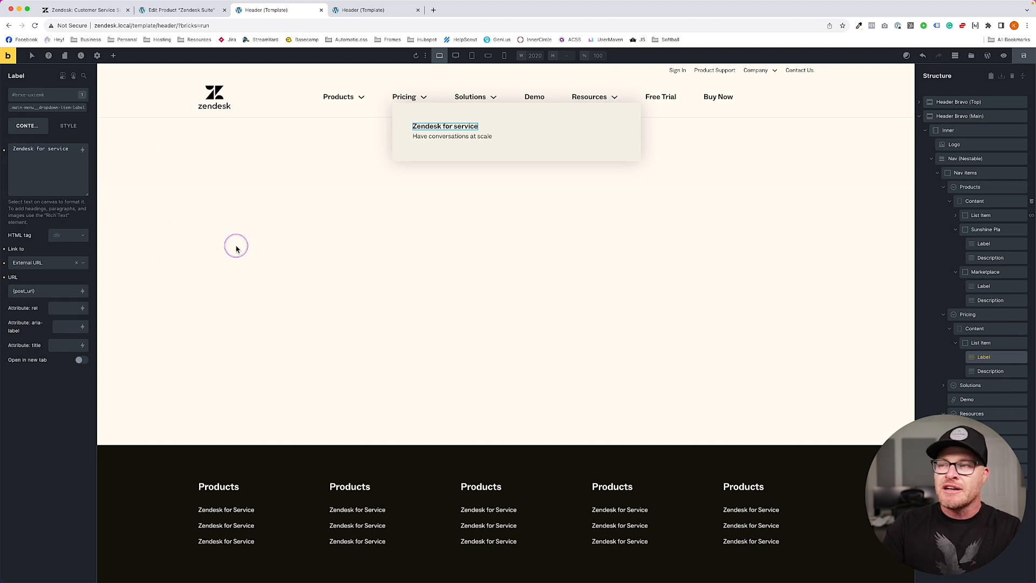
- Replace the Pricing list item's description with the placeholder text "Description"
{"action": "left_click", "coordinate": [453, 136]}
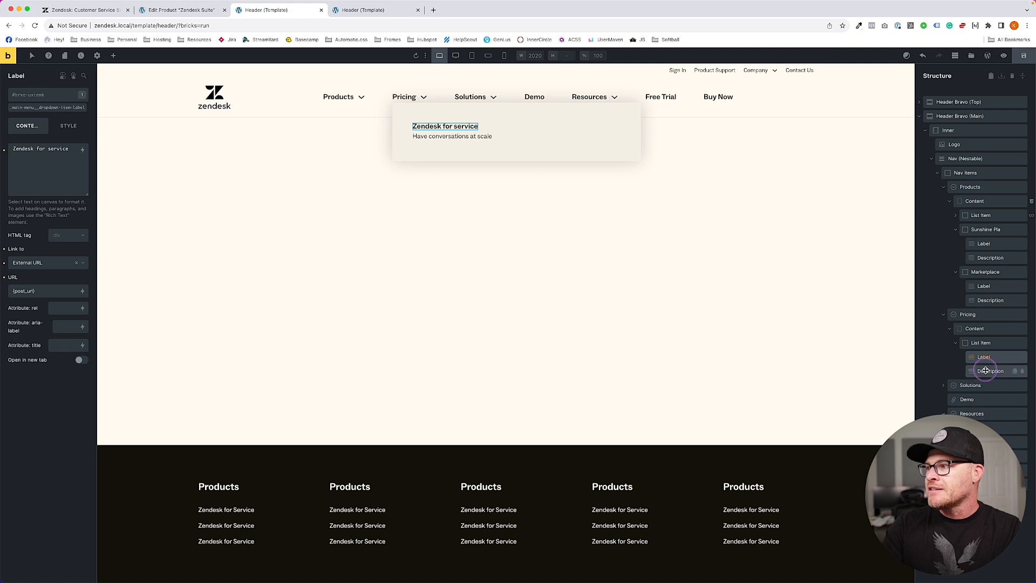
{"action": "left_click", "coordinate": [107, 158]}
{"action": "left_click", "coordinate": [65, 181]}
{"action": "type", "text": "Description"}
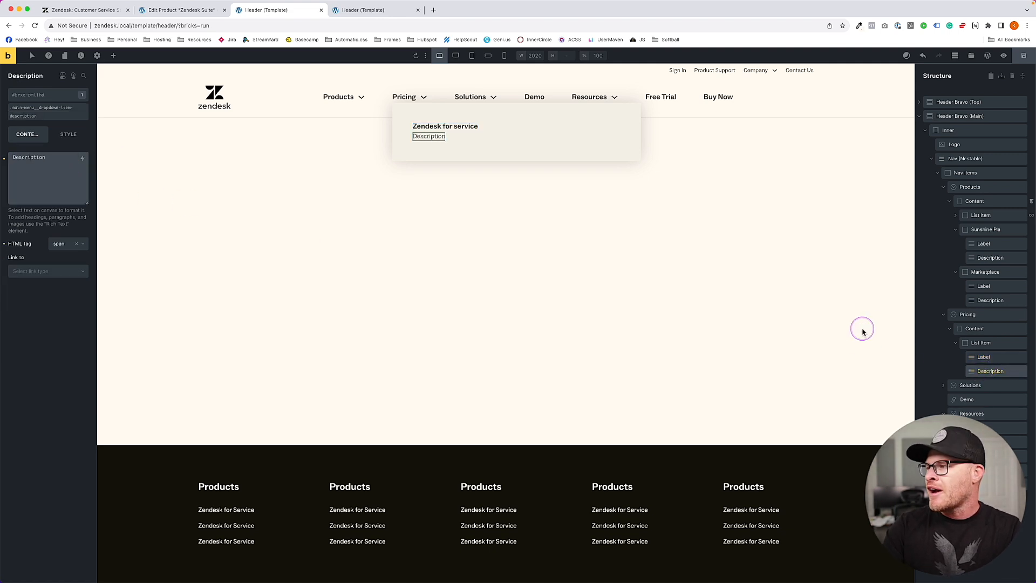
- Duplicate the Pricing list item and change the copy's label to "Zendesk for sales"
{"action": "left_click", "coordinate": [983, 344]}
{"action": "key", "text": "super+d"}
{"action": "left_click", "coordinate": [957, 386]}
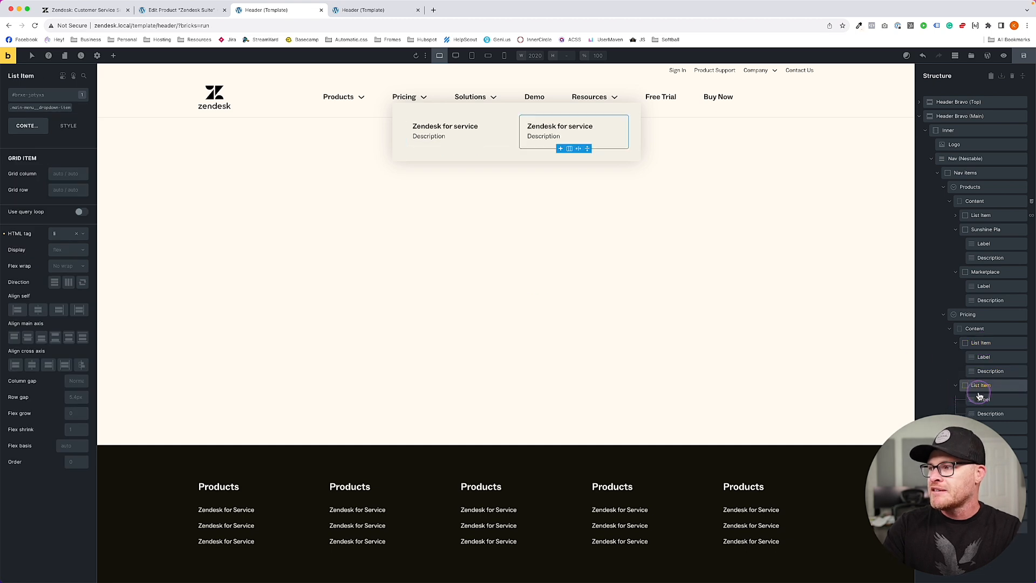
{"action": "left_click", "coordinate": [982, 399]}
{"action": "double_click", "coordinate": [54, 173]}
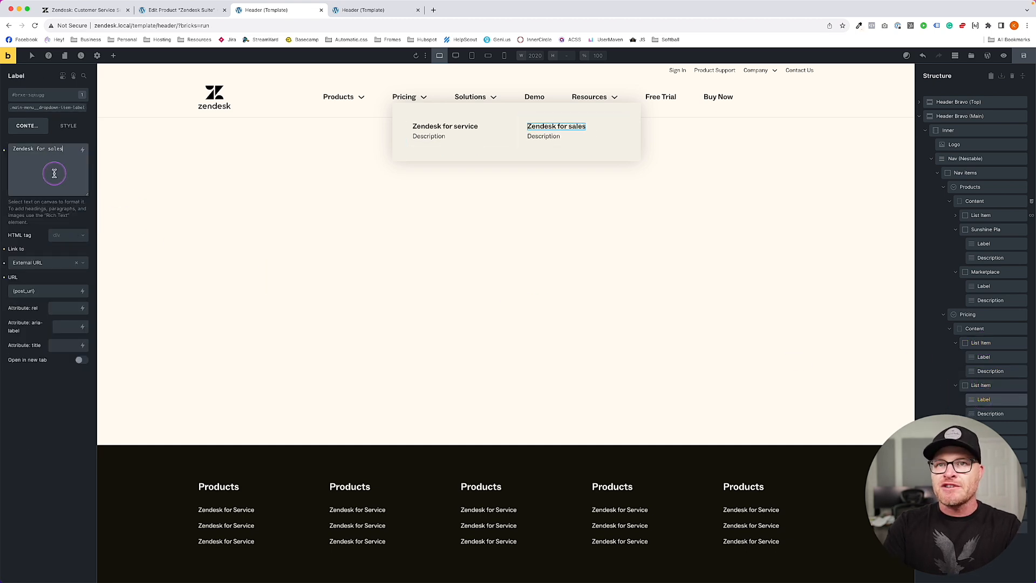
- Check the Pricing dropdown on zendesk.com and set the first Pricing item's description to "The complete service solution"
{"action": "left_click", "coordinate": [81, 10]}
{"action": "mouse_move", "coordinate": [427, 77]}
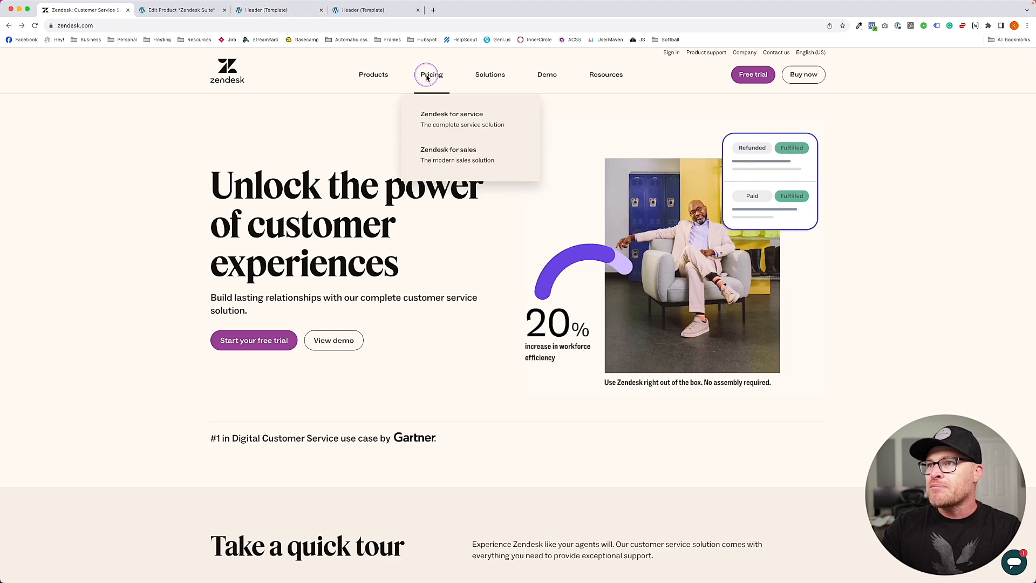
{"action": "left_click", "coordinate": [294, 10]}
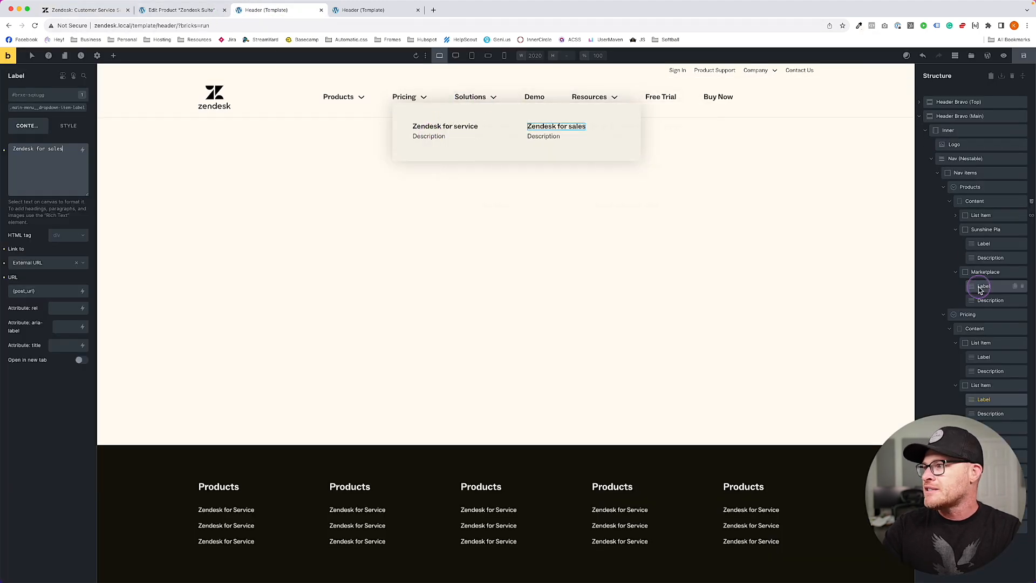
{"action": "left_click", "coordinate": [993, 370]}
{"action": "left_click", "coordinate": [63, 185]}
{"action": "key", "text": "ctrl+a"}
{"action": "type", "text": "Th"}
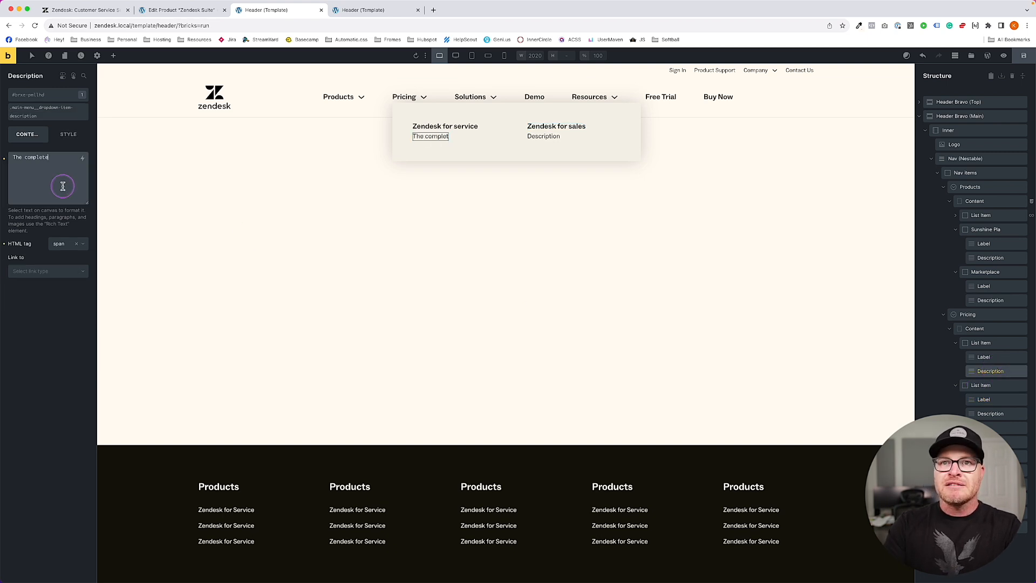
{"action": "left_click", "coordinate": [562, 143]}
- Set the Zendesk for sales item's description to "The complete sales solution" and save the template
{"action": "left_click", "coordinate": [1015, 413]}
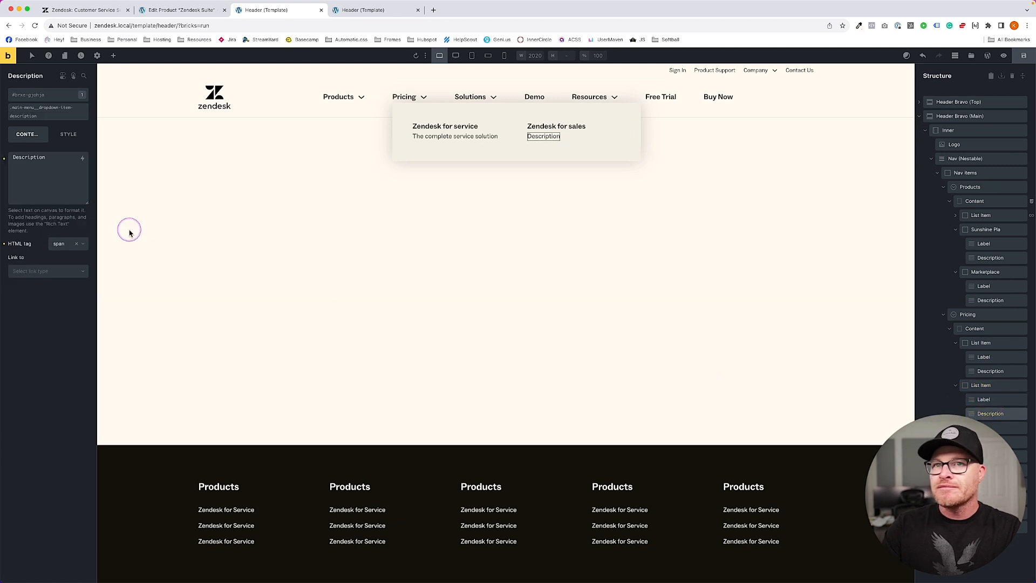
{"action": "left_click", "coordinate": [45, 185]}
{"action": "key", "text": "ctrl+a"}
{"action": "type", "text": "The complete service solution"}
{"action": "double_click", "coordinate": [58, 158]}
{"action": "type", "text": "sales"}
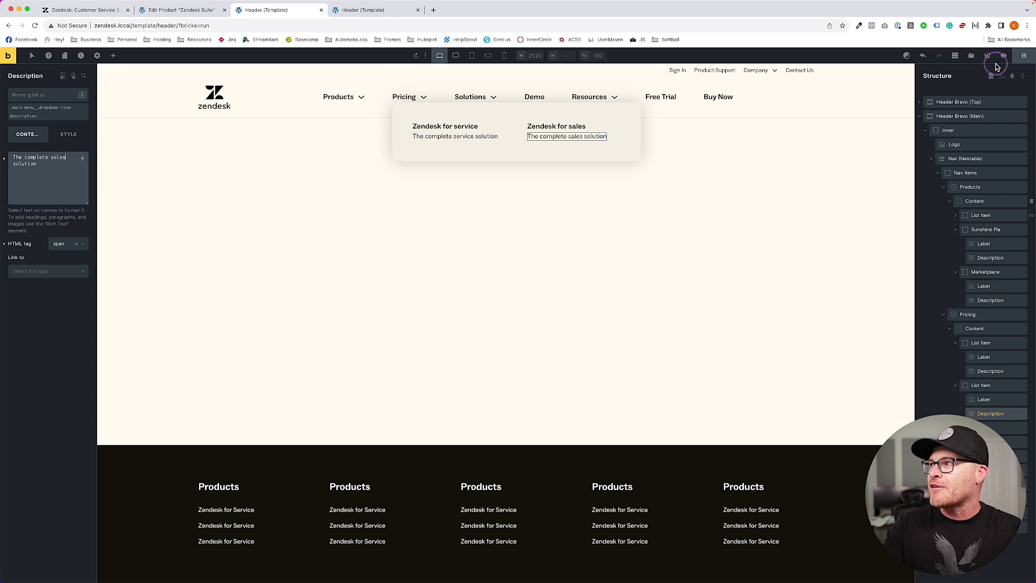
{"action": "left_click", "coordinate": [1024, 56]}
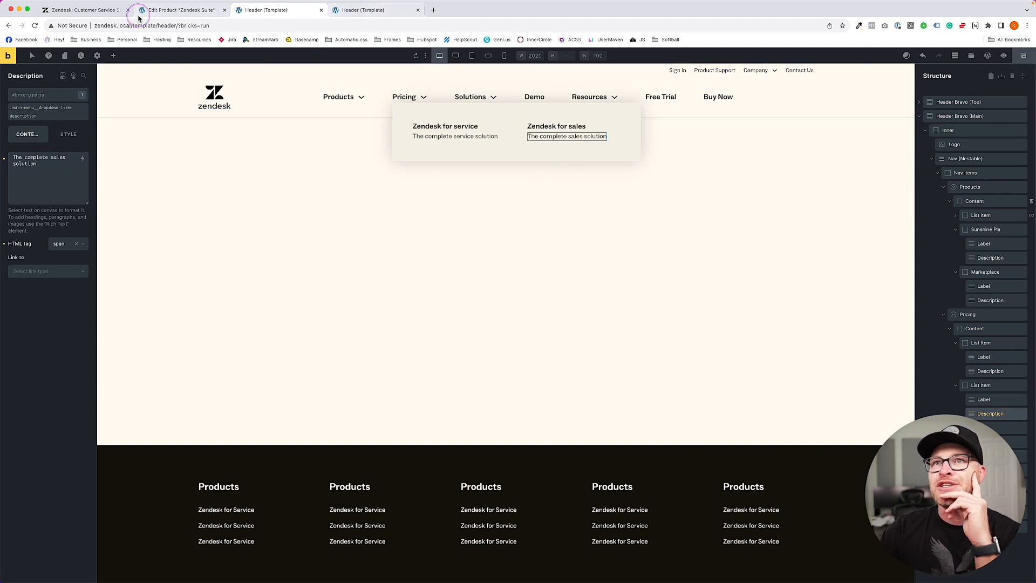
- Add the class main-menu__dropdown-list--single-column to the Pricing dropdown's Content element and set its grid template columns to var(--grid-1)
{"action": "left_click", "coordinate": [103, 9]}
{"action": "mouse_move", "coordinate": [429, 76]}
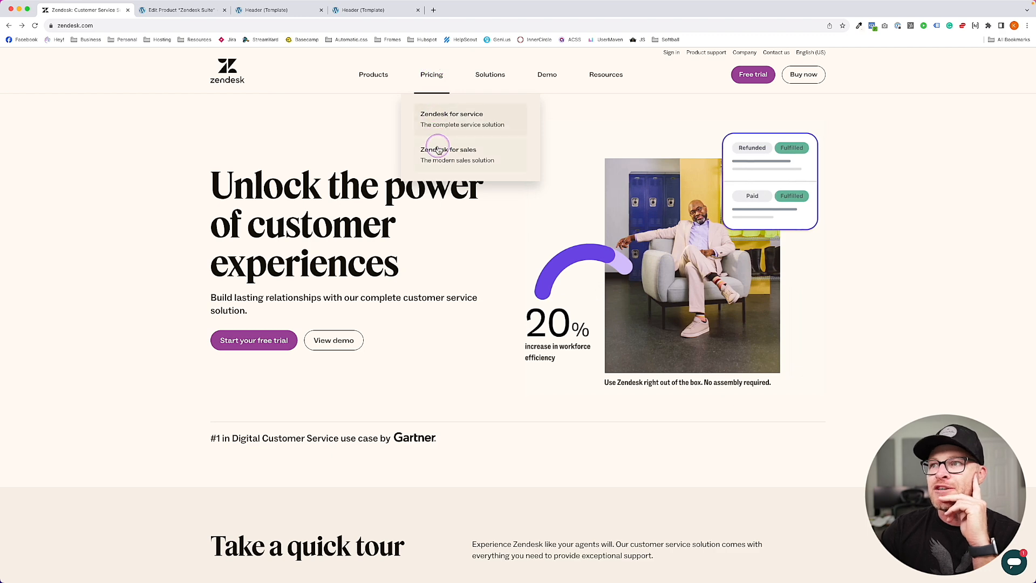
{"action": "left_click", "coordinate": [280, 10]}
{"action": "left_click", "coordinate": [449, 110]}
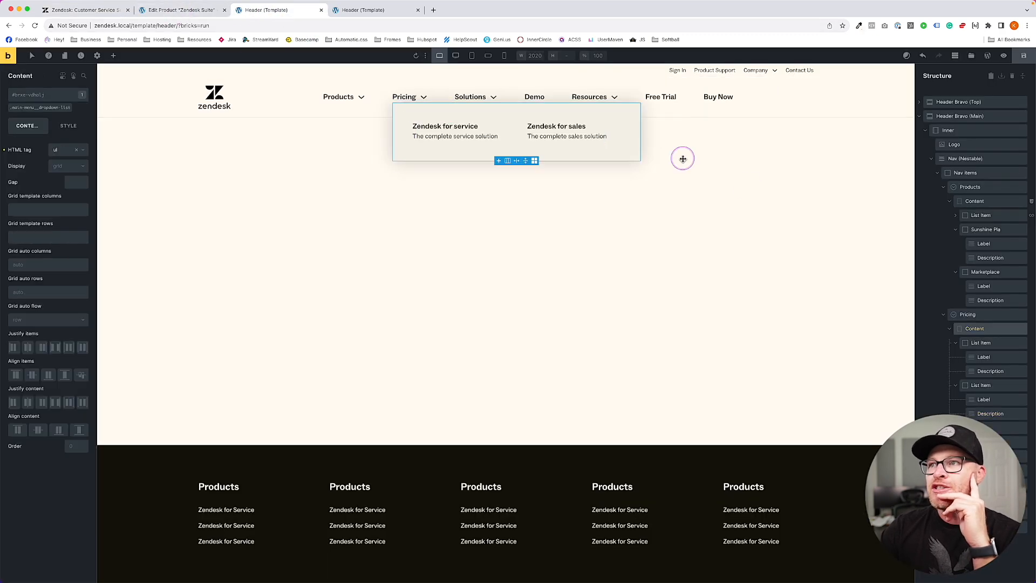
{"action": "left_click", "coordinate": [42, 99]}
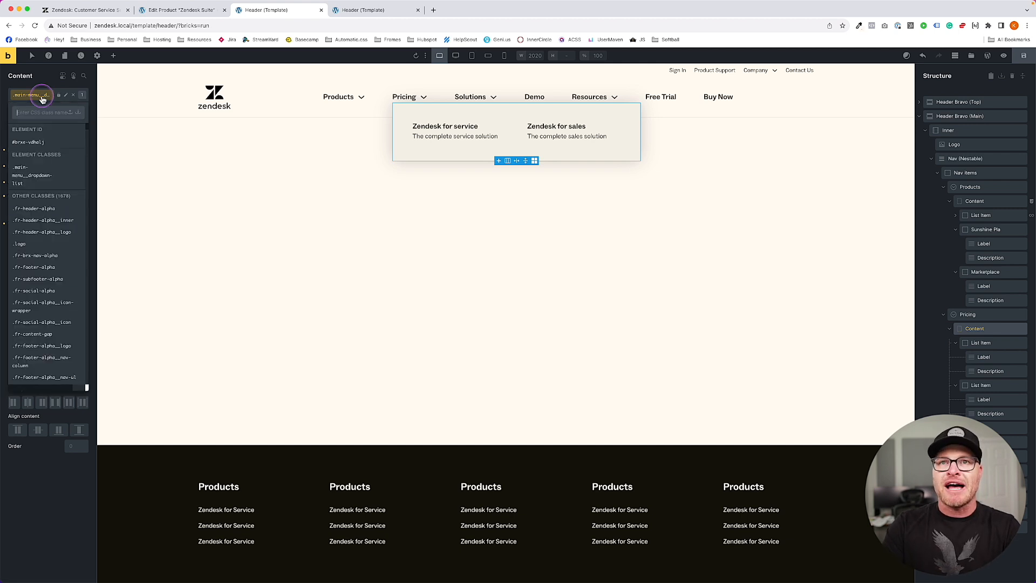
{"action": "type", "text": "main-menu_dropdown-lis"}
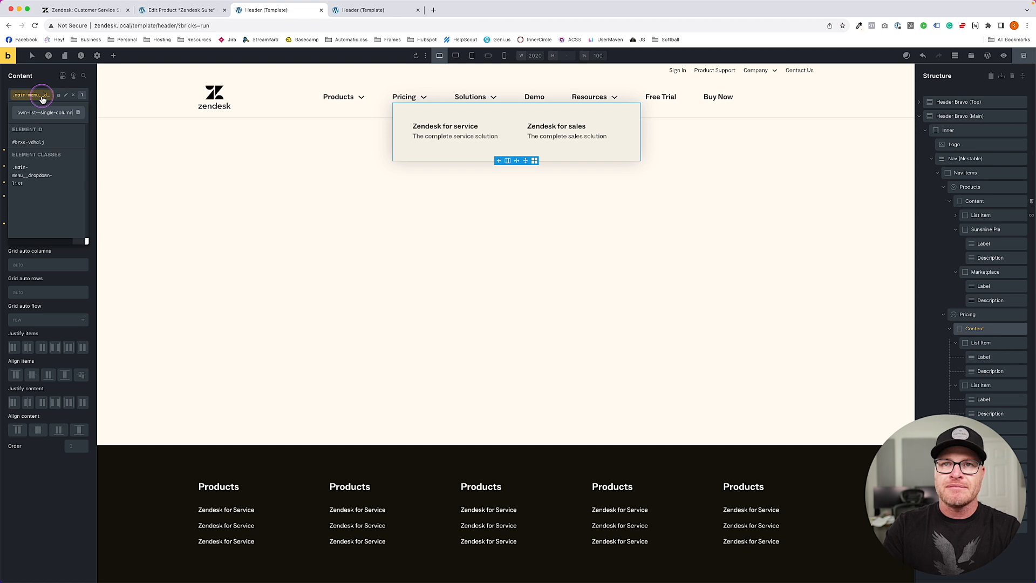
{"action": "key", "text": "Return"}
{"action": "left_click", "coordinate": [33, 229]}
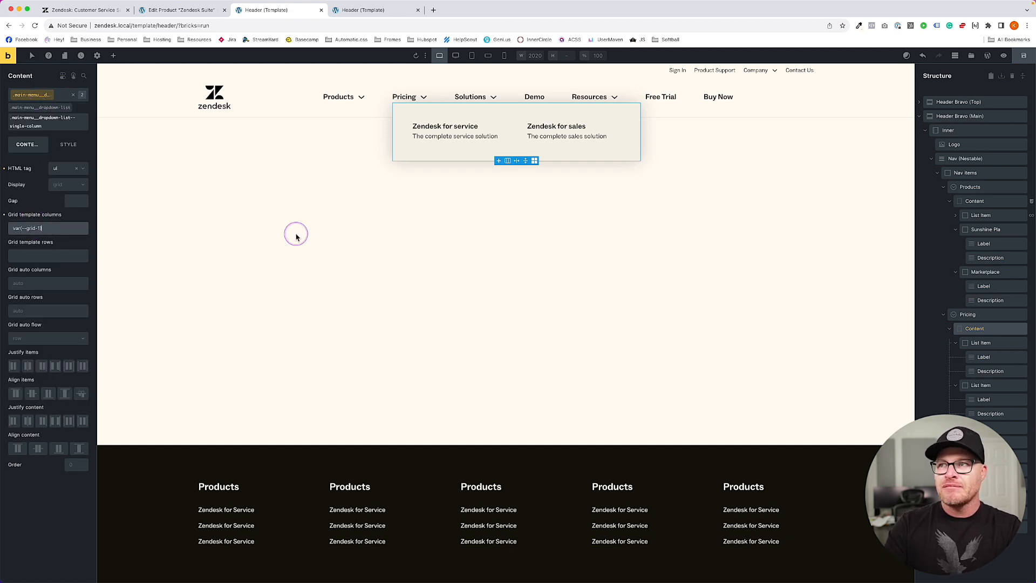
- Try auto as the single-column class's minimum width, then replace it with min-content
{"action": "left_click", "coordinate": [69, 144]}
{"action": "left_click", "coordinate": [63, 175]}
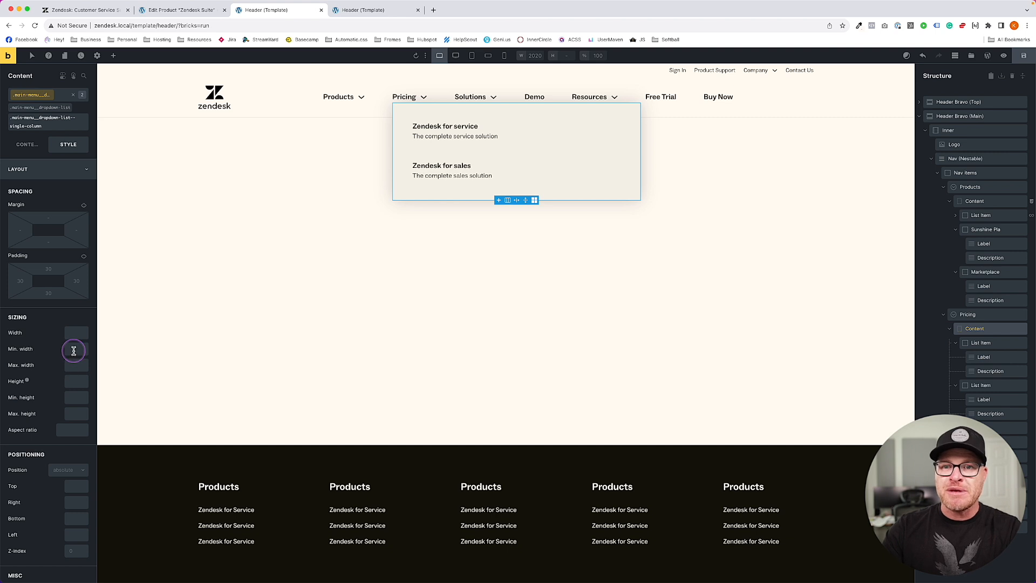
{"action": "type", "text": "auto"}
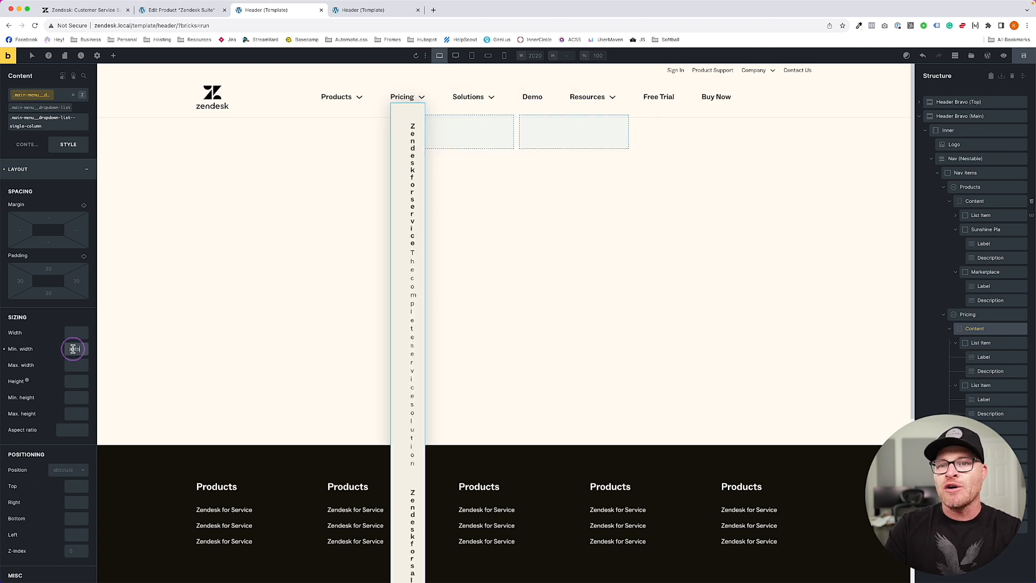
{"action": "key", "text": "BackSpace"}
{"action": "key", "text": "BackSpace"}
{"action": "key", "text": "BackSpace"}
{"action": "key", "text": "BackSpace"}
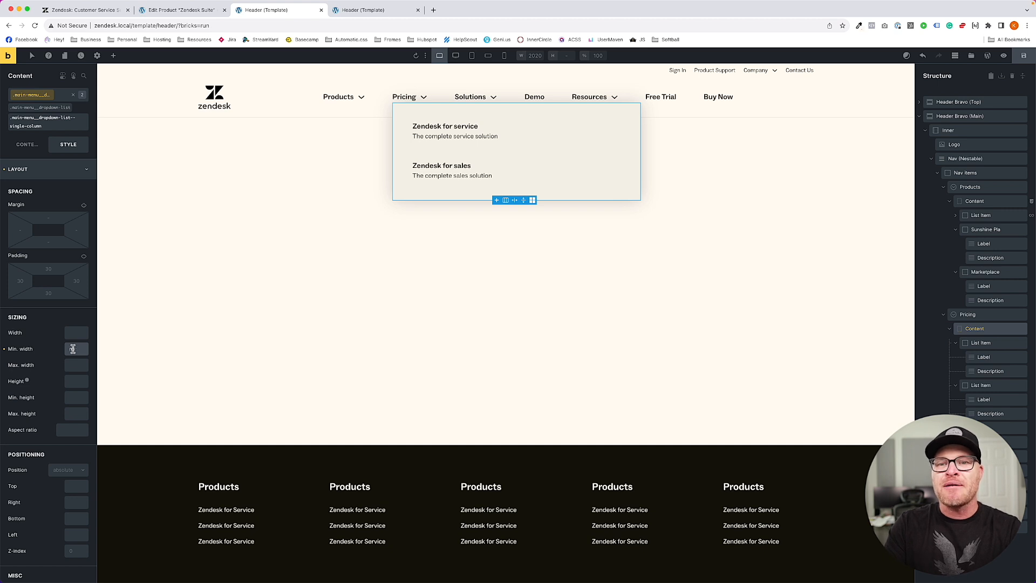
{"action": "type", "text": "min-content"}
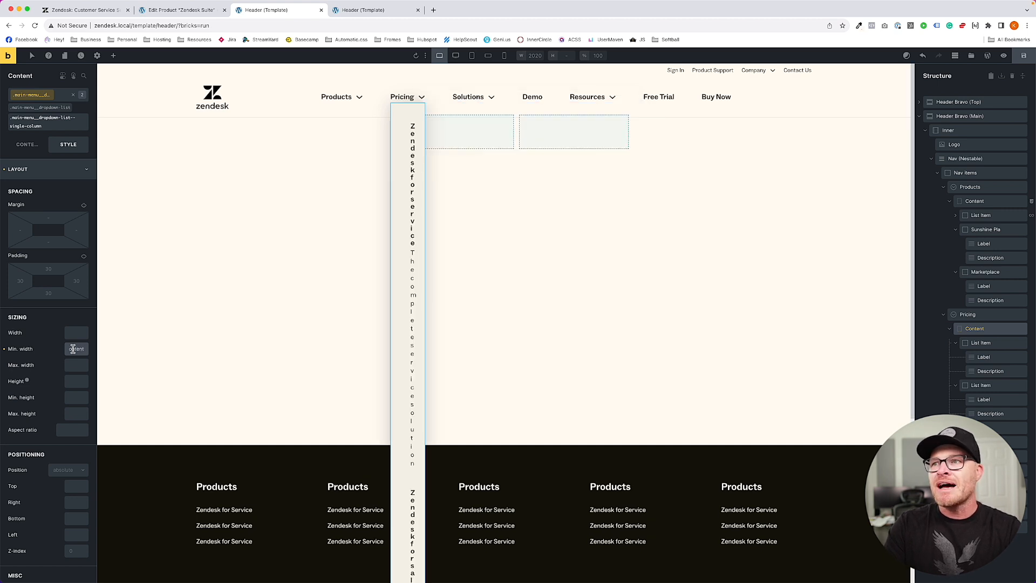
- Set the single-column class's minimum width to max-content, save the template and compare the previewed Pricing dropdown with zendesk.com
{"action": "type", "text": "-content"}
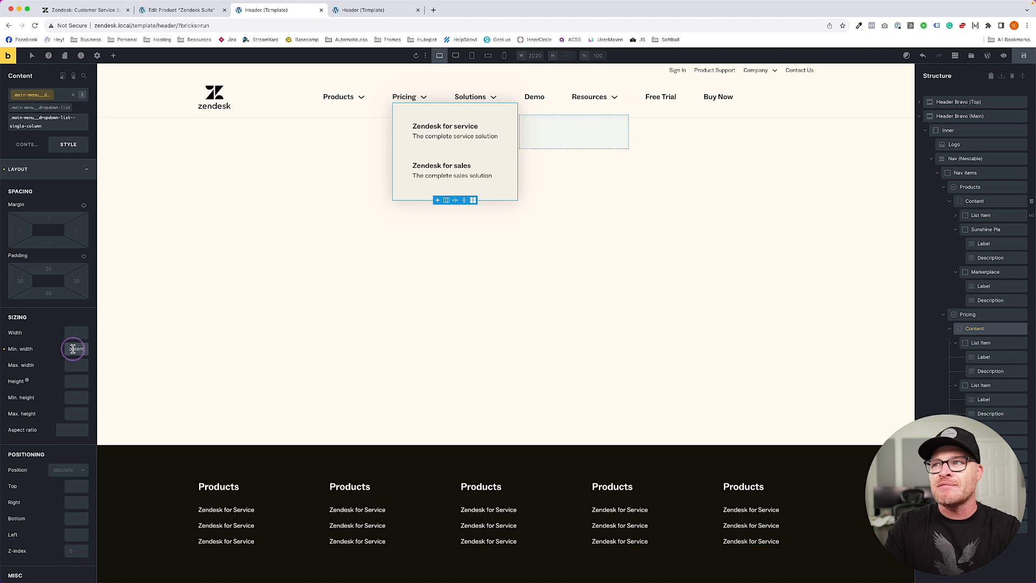
{"action": "left_click", "coordinate": [1024, 55]}
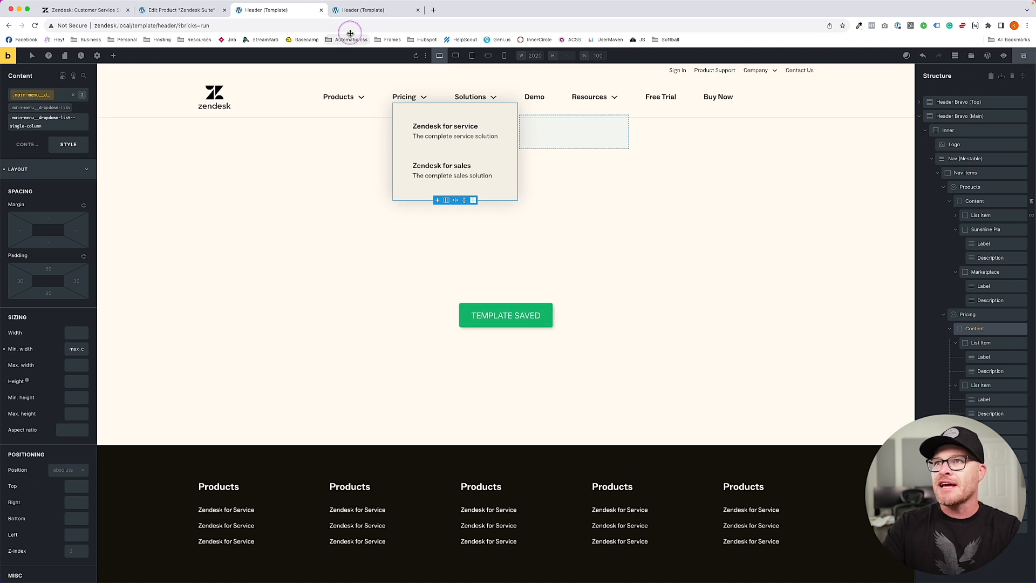
{"action": "left_click", "coordinate": [358, 10]}
{"action": "mouse_move", "coordinate": [419, 95]}
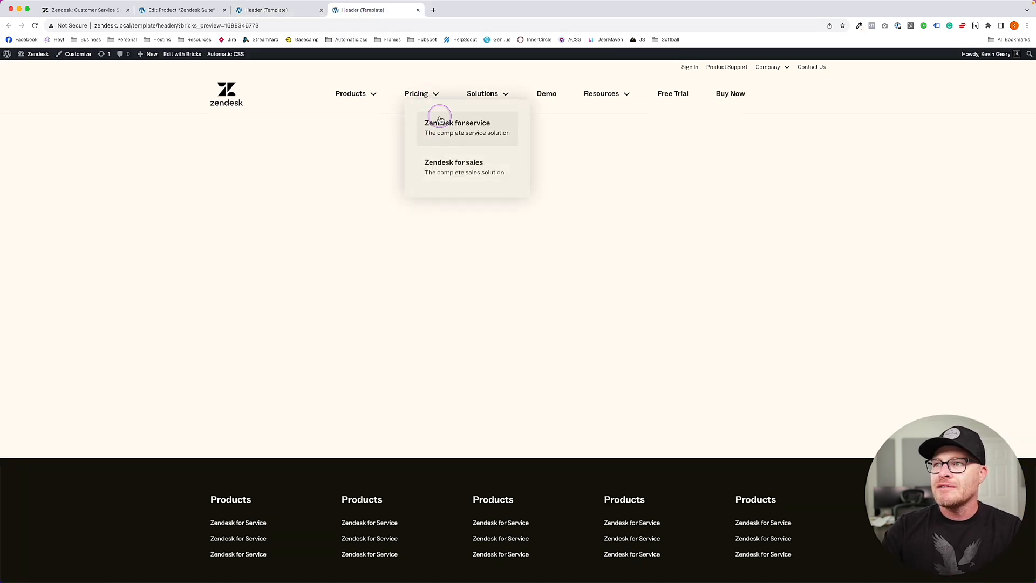
{"action": "left_click", "coordinate": [81, 10]}
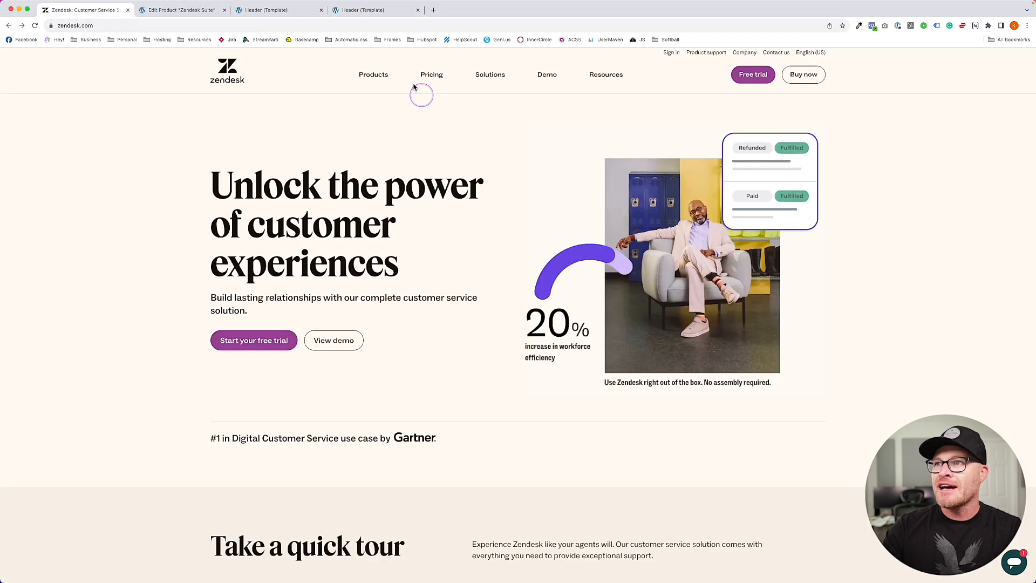
- Replace the Resources dropdown's query-based list item with a duplicate of the Pricing dropdown's static Zendesk for service item
{"action": "left_click", "coordinate": [213, 9]}
{"action": "left_click", "coordinate": [261, 10]}
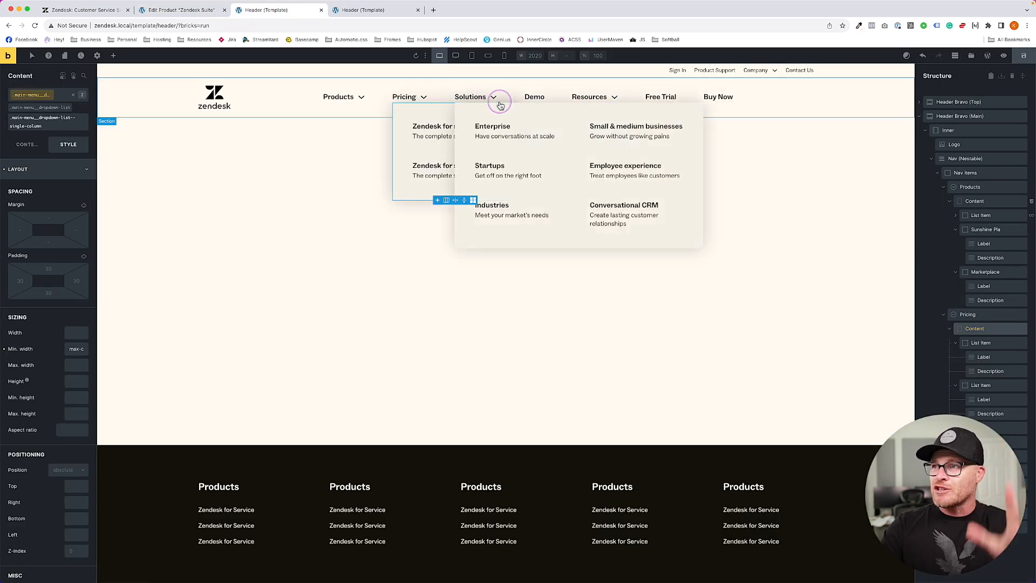
{"action": "mouse_move", "coordinate": [611, 106]}
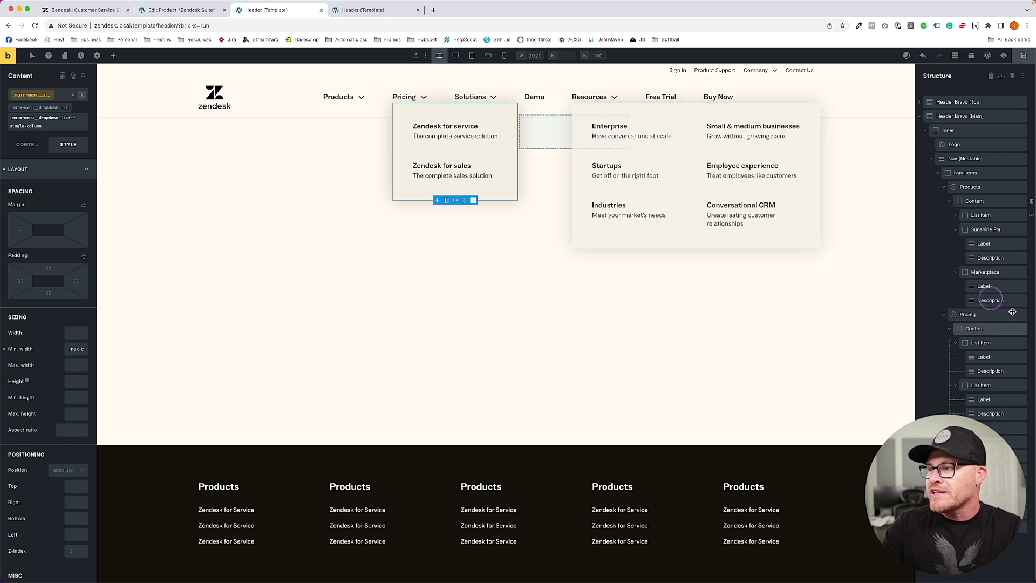
{"action": "left_click", "coordinate": [969, 427]}
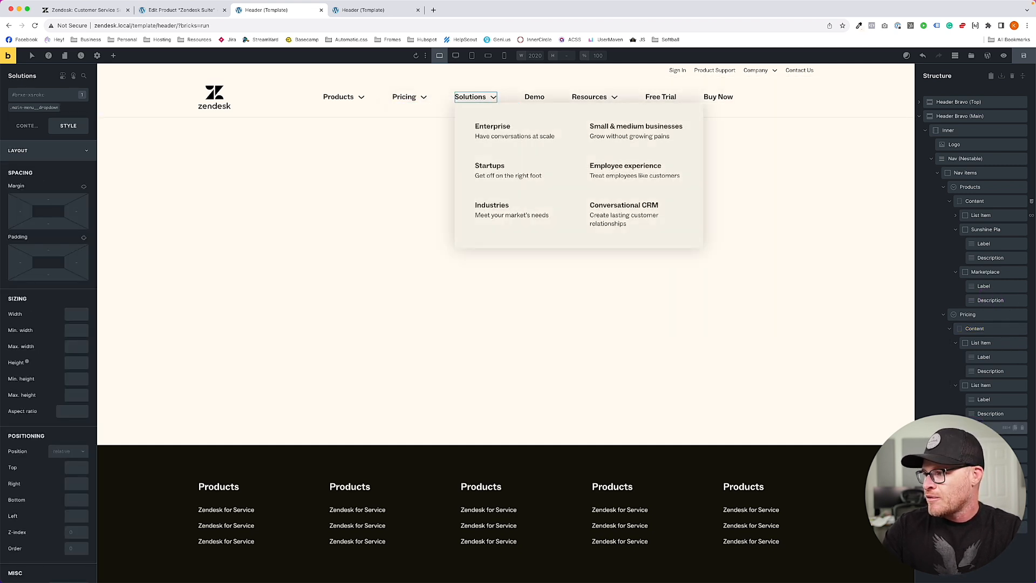
{"action": "left_click", "coordinate": [976, 471]}
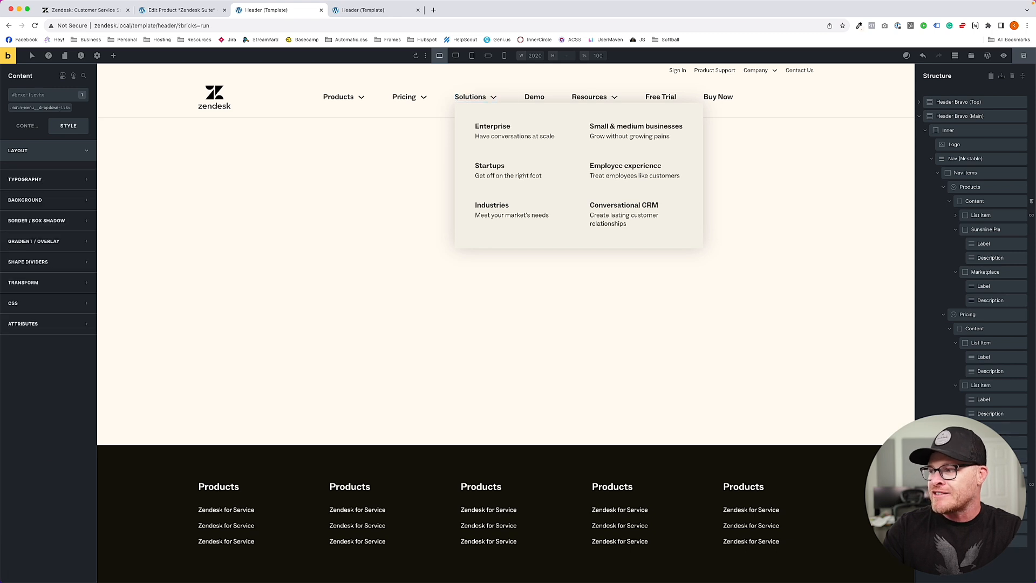
{"action": "left_click", "coordinate": [982, 484]}
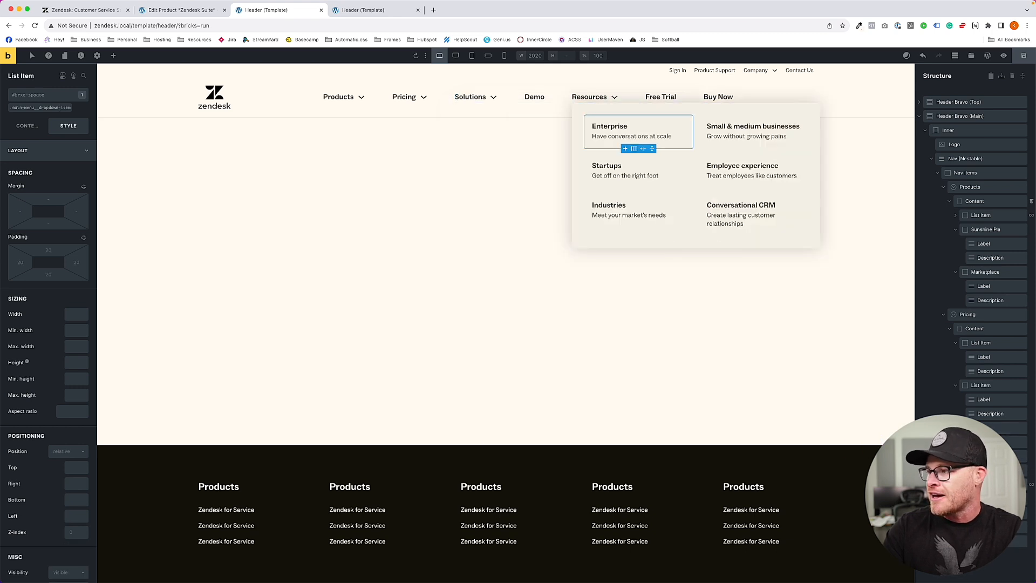
{"action": "left_click", "coordinate": [981, 343]}
{"action": "key", "text": "super+d"}
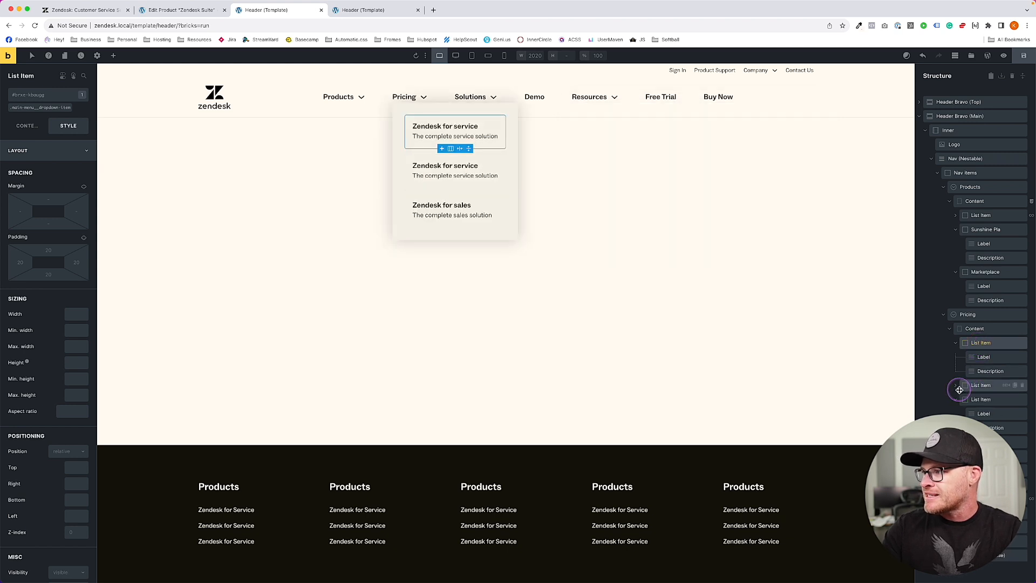
{"action": "left_click_drag", "start_coordinate": [968, 386], "coordinate": [970, 507]}
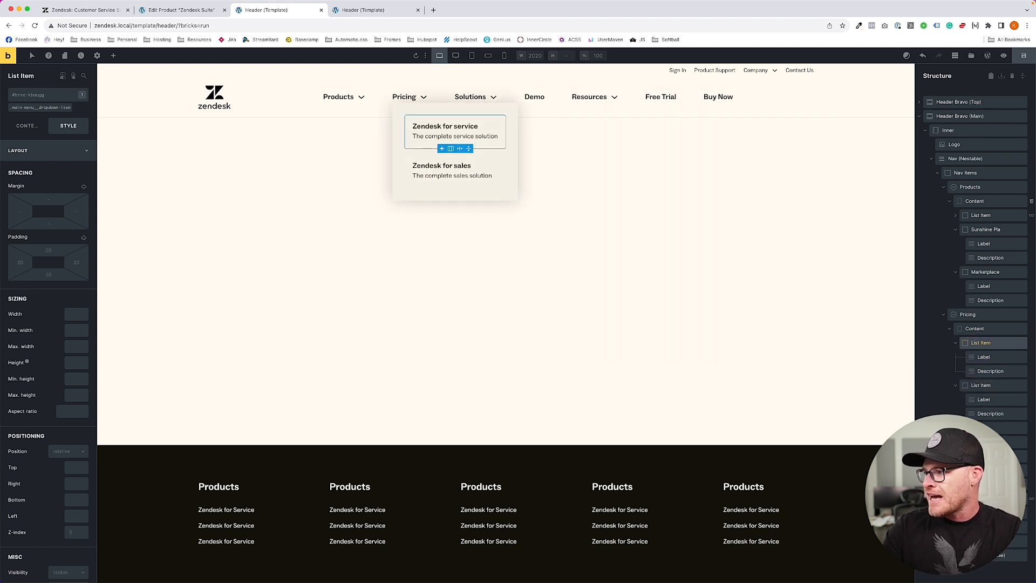
{"action": "left_click", "coordinate": [1023, 499]}
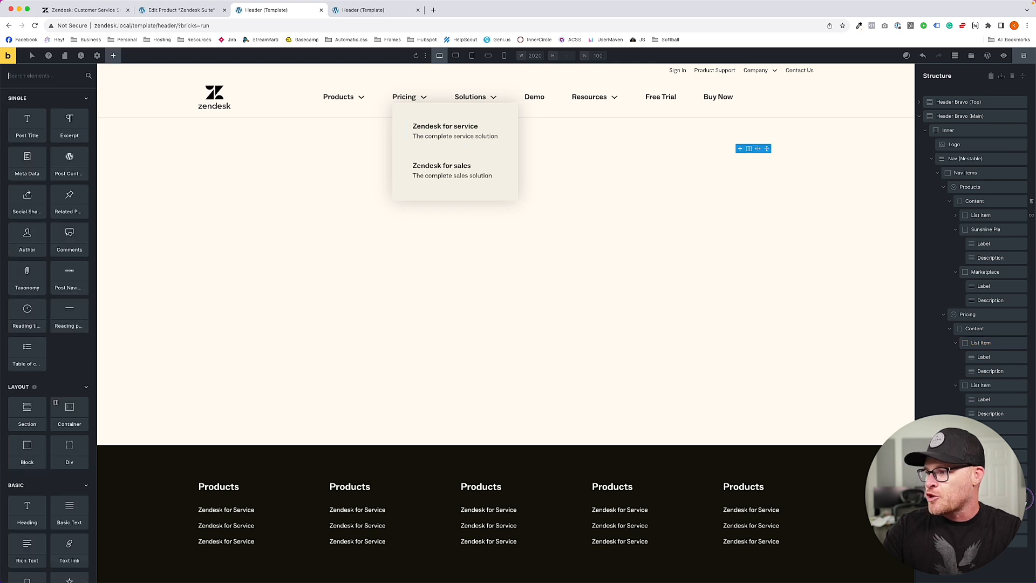
{"action": "left_click", "coordinate": [993, 499]}
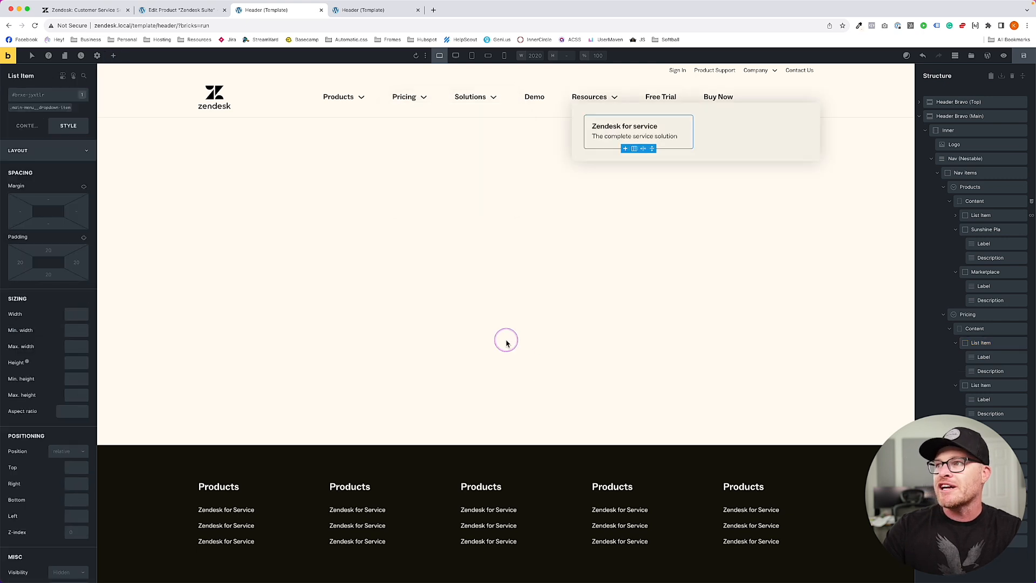
- Check the Resources dropdown on zendesk.com and duplicate the builder's static Resources item ten times to make eleven items
{"action": "left_click", "coordinate": [108, 11]}
{"action": "mouse_move", "coordinate": [598, 79]}
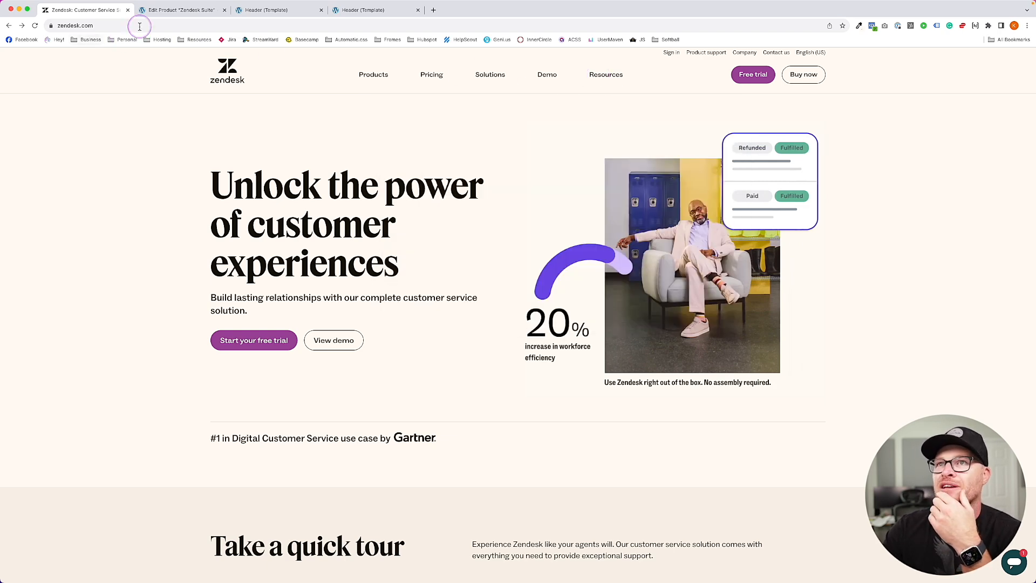
{"action": "left_click", "coordinate": [168, 9]}
{"action": "left_click", "coordinate": [66, 10]}
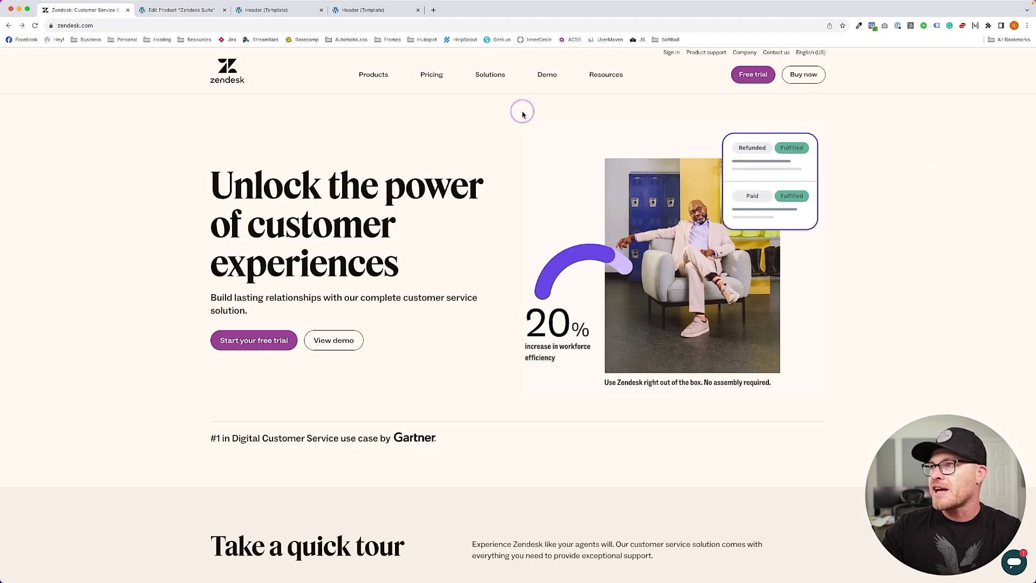
{"action": "left_click", "coordinate": [267, 11]}
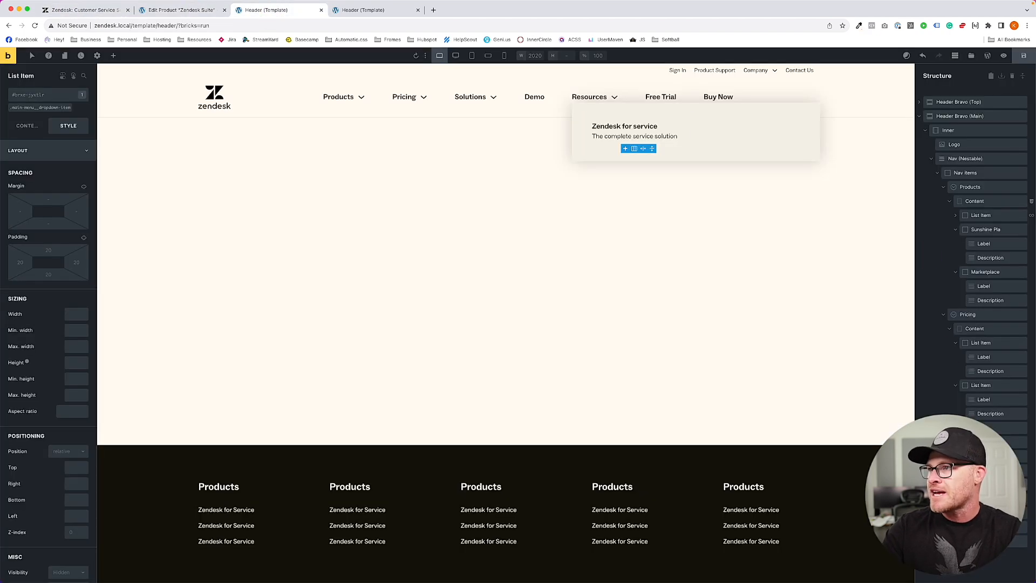
{"action": "key", "text": "super+d"}
{"action": "key", "text": "super+d"}
{"action": "key", "text": "super+d"}
{"action": "key", "text": "super+d"}
{"action": "key", "text": "super+d"}
{"action": "key", "text": "super+d"}
{"action": "key", "text": "super+d"}
{"action": "key", "text": "super+d"}
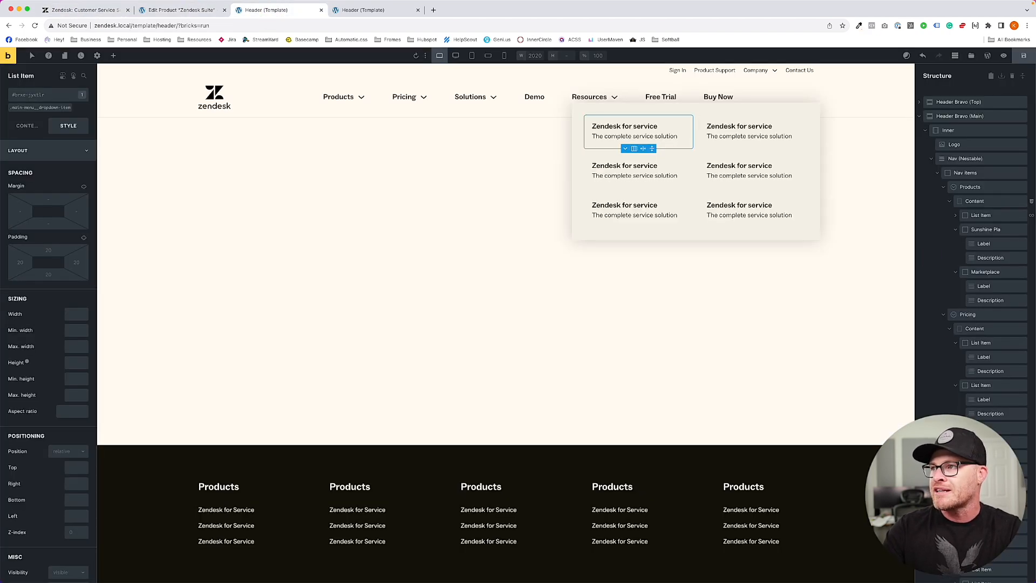
{"action": "key", "text": "super+d"}
{"action": "key", "text": "super+d"}
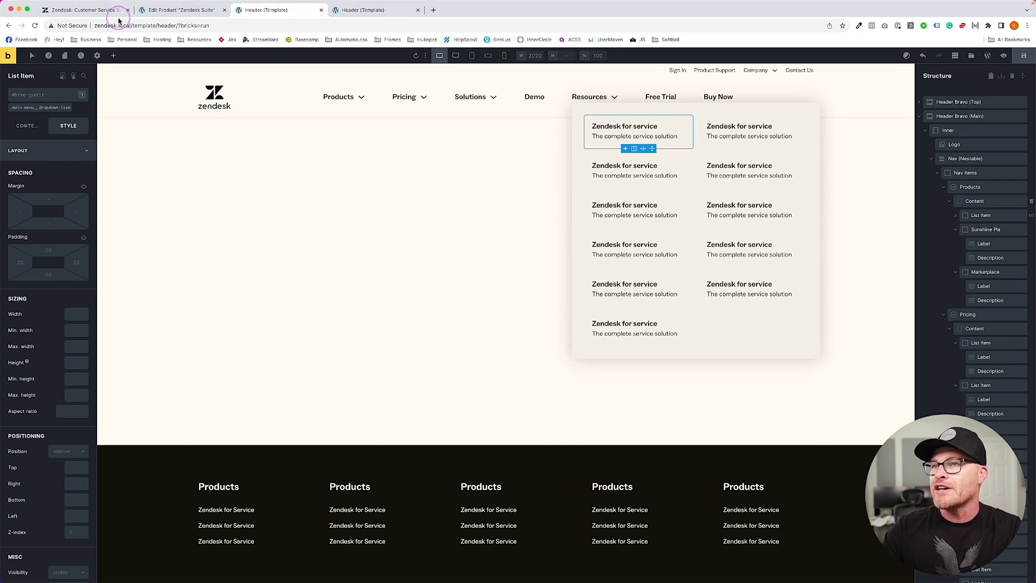
- Compare the Resources dropdown's item layout on zendesk.com with the Resources and Solutions dropdowns in the builder
{"action": "left_click", "coordinate": [100, 12]}
{"action": "left_click", "coordinate": [591, 76]}
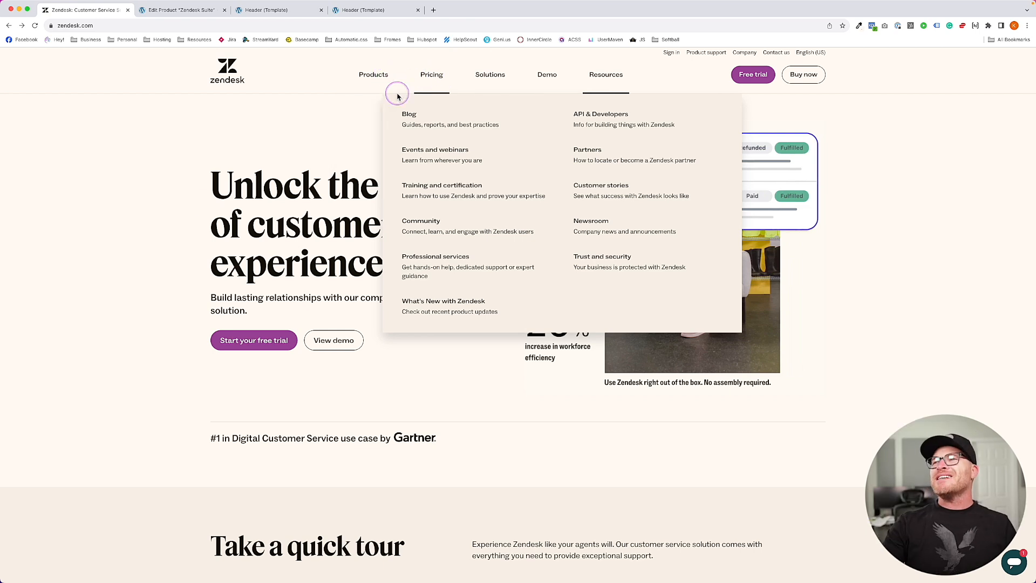
{"action": "left_click", "coordinate": [142, 263]}
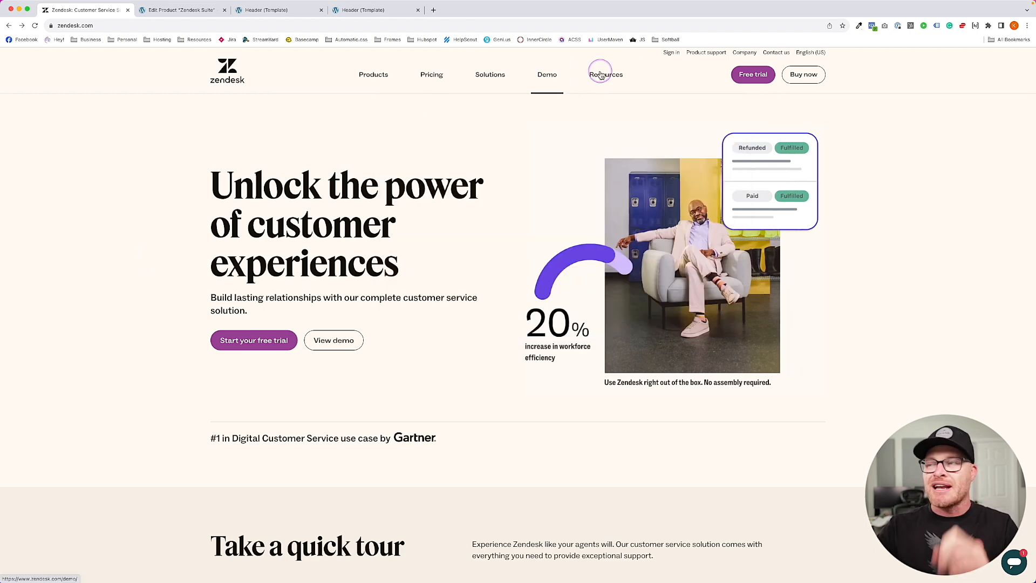
{"action": "left_click", "coordinate": [201, 10]}
{"action": "left_click", "coordinate": [286, 9]}
{"action": "left_click", "coordinate": [494, 99]}
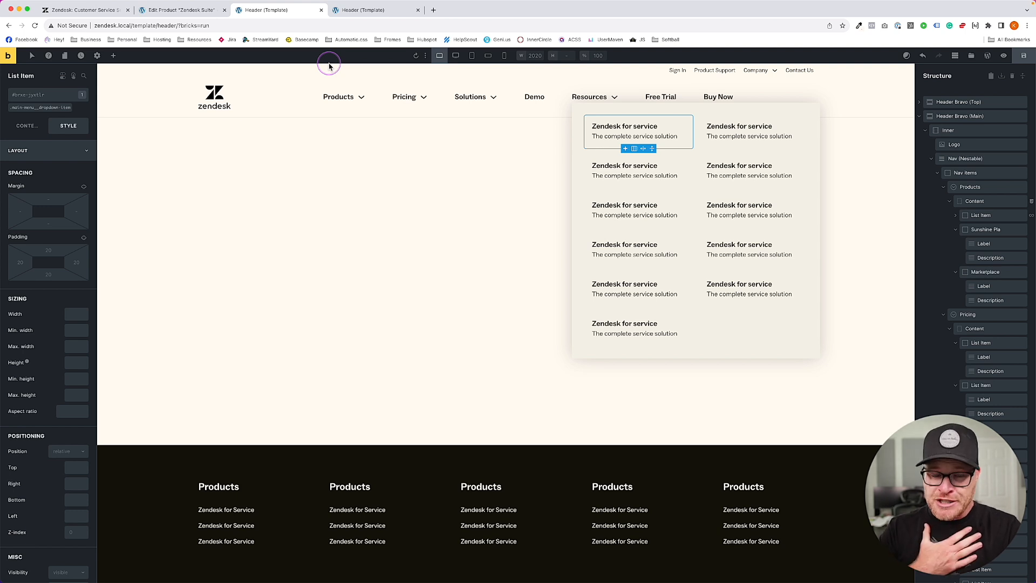
{"action": "mouse_move", "coordinate": [491, 98]}
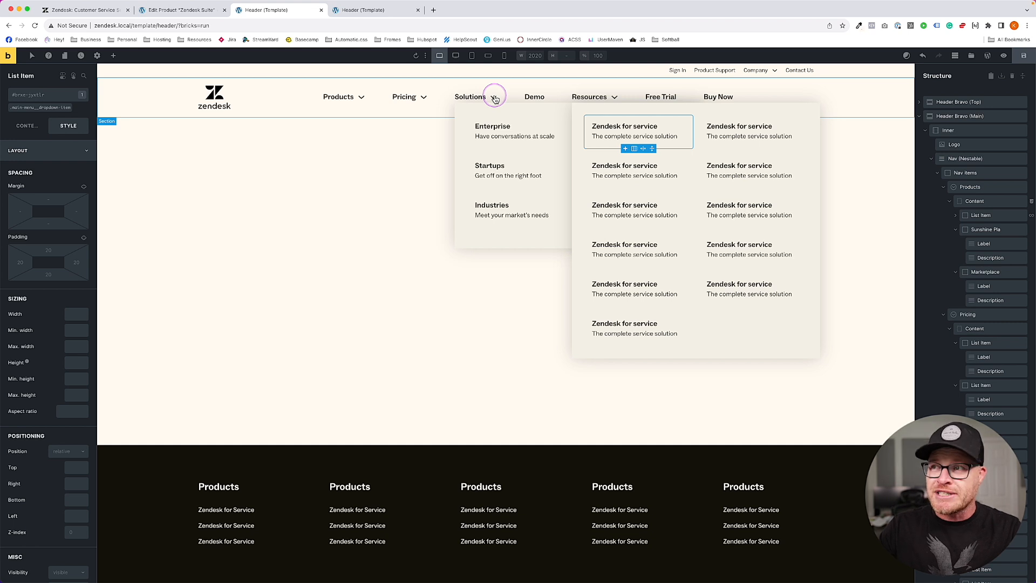
- Save the header template and check the Resources dropdown in the front-end preview
{"action": "left_click", "coordinate": [370, 9]}
{"action": "mouse_move", "coordinate": [605, 93]}
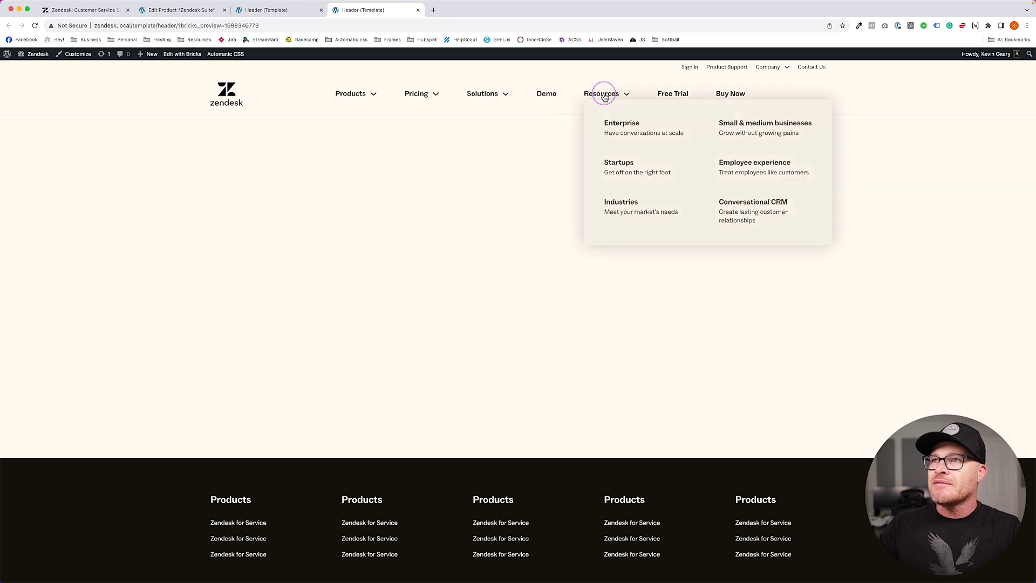
{"action": "left_click", "coordinate": [296, 10]}
{"action": "left_click", "coordinate": [1024, 57]}
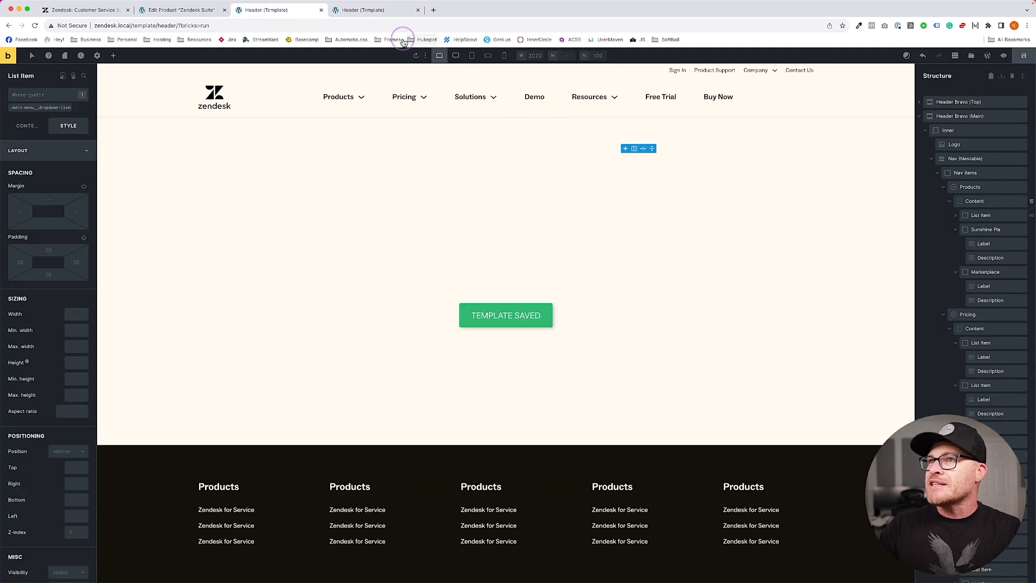
{"action": "left_click", "coordinate": [403, 11]}
{"action": "mouse_move", "coordinate": [614, 99]}
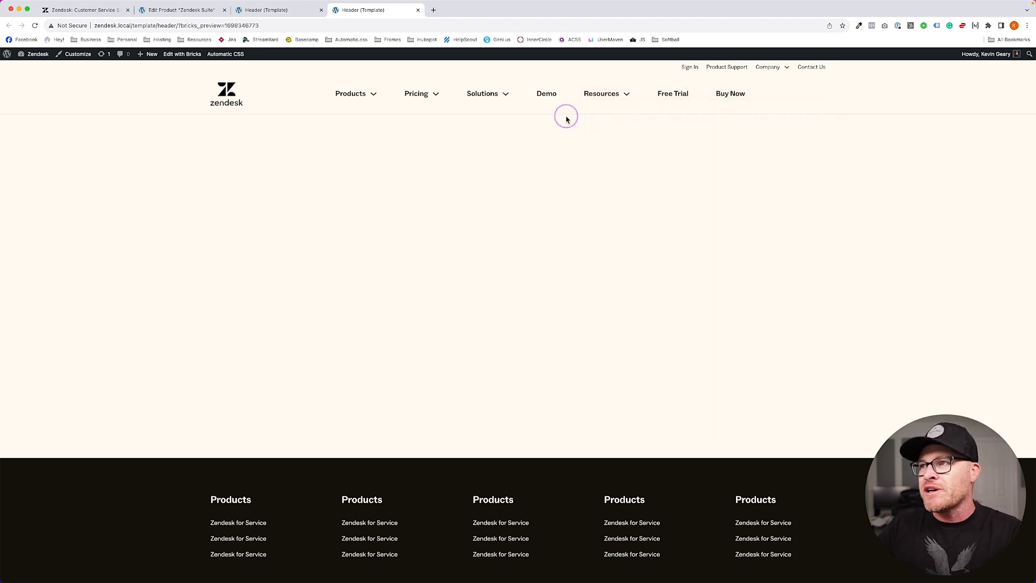
- Select the Products dropdown's Content element and make its main-menu__dropdown-list class active for editing
{"action": "left_click", "coordinate": [260, 11]}
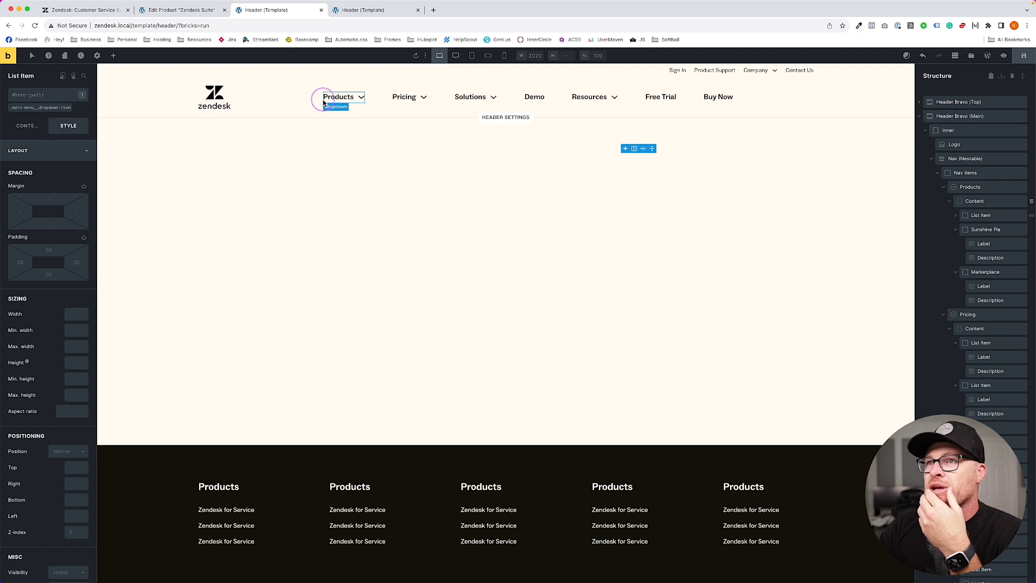
{"action": "left_click", "coordinate": [381, 100]}
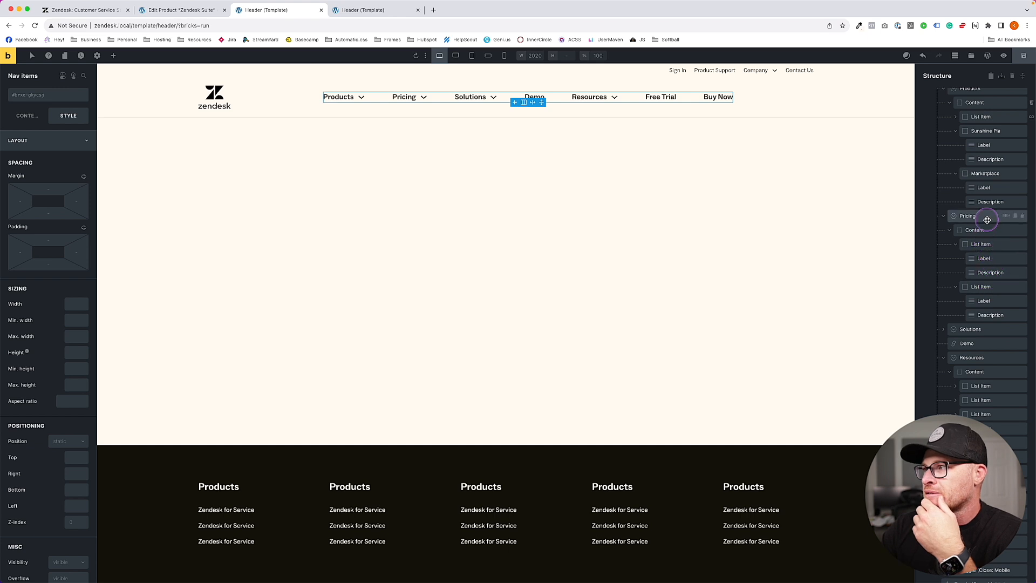
{"action": "scroll", "coordinate": [982, 226], "scroll_direction": "up", "scroll_amount": 5}
{"action": "left_click", "coordinate": [978, 185]}
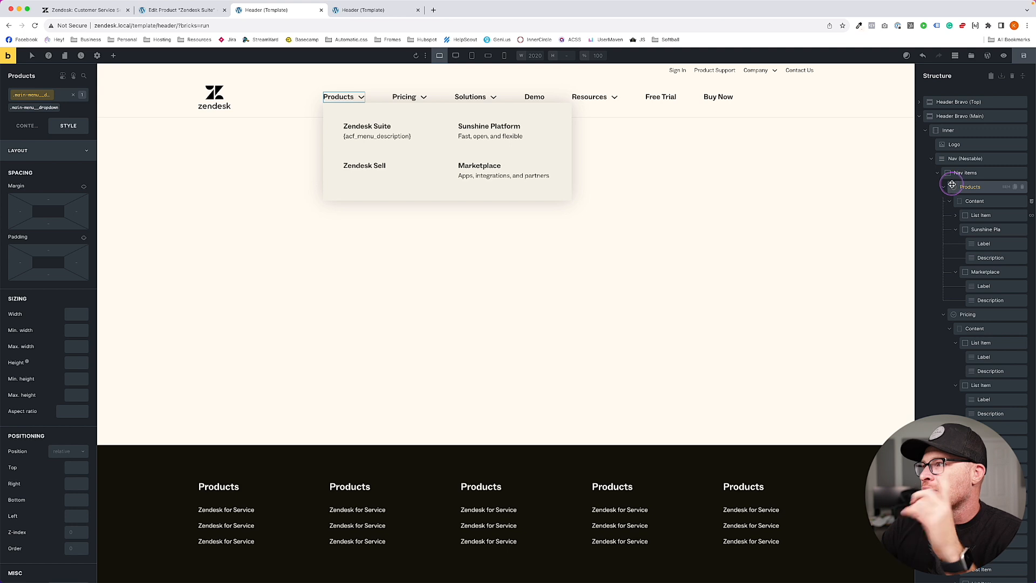
{"action": "left_click", "coordinate": [972, 201]}
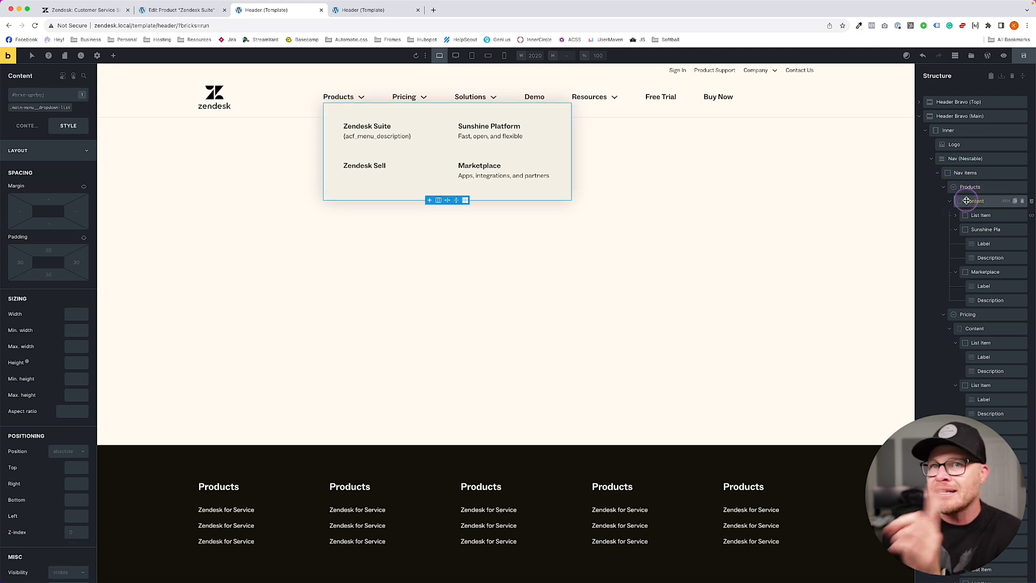
{"action": "left_click", "coordinate": [33, 107]}
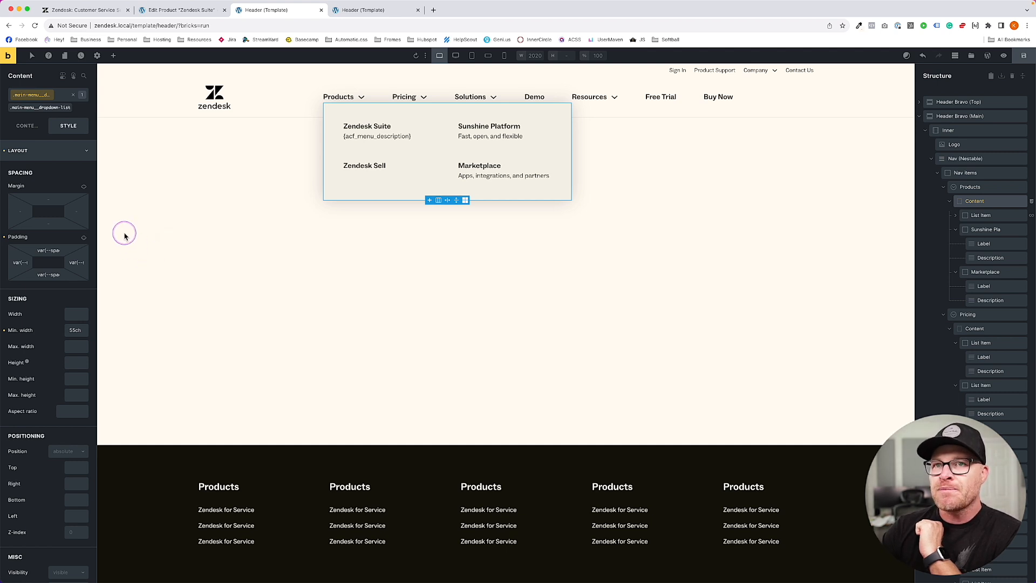
- Start a %root% rule with an empty translate property in the custom CSS of the main-menu__dropdown-list class
{"action": "scroll", "coordinate": [88, 222], "scroll_direction": "down", "scroll_amount": 3}
{"action": "scroll", "coordinate": [88, 221], "scroll_direction": "down", "scroll_amount": 3}
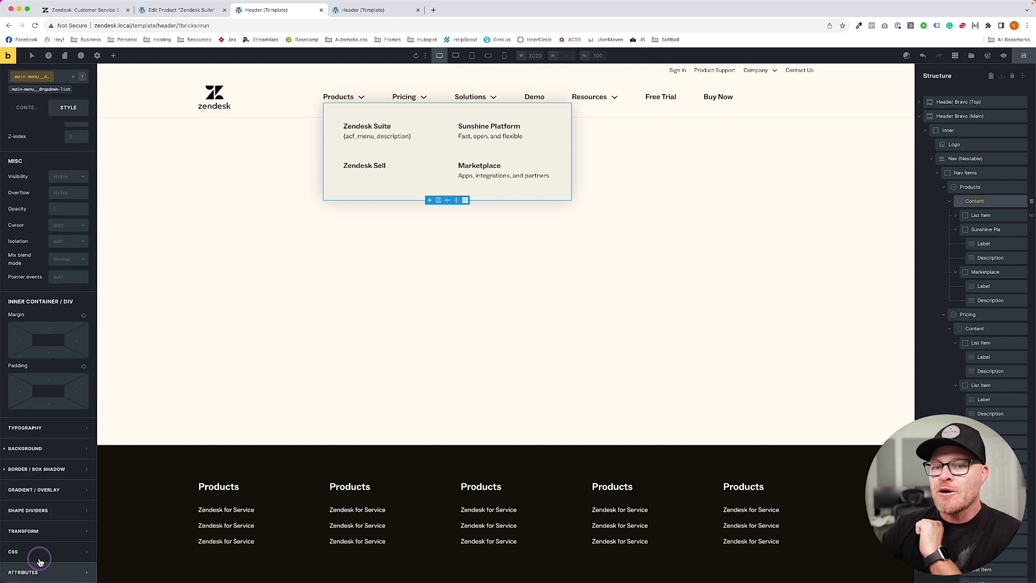
{"action": "left_click", "coordinate": [37, 556]}
{"action": "left_click", "coordinate": [103, 507]}
{"action": "type", "text": "r"}
{"action": "key", "text": "Tab"}
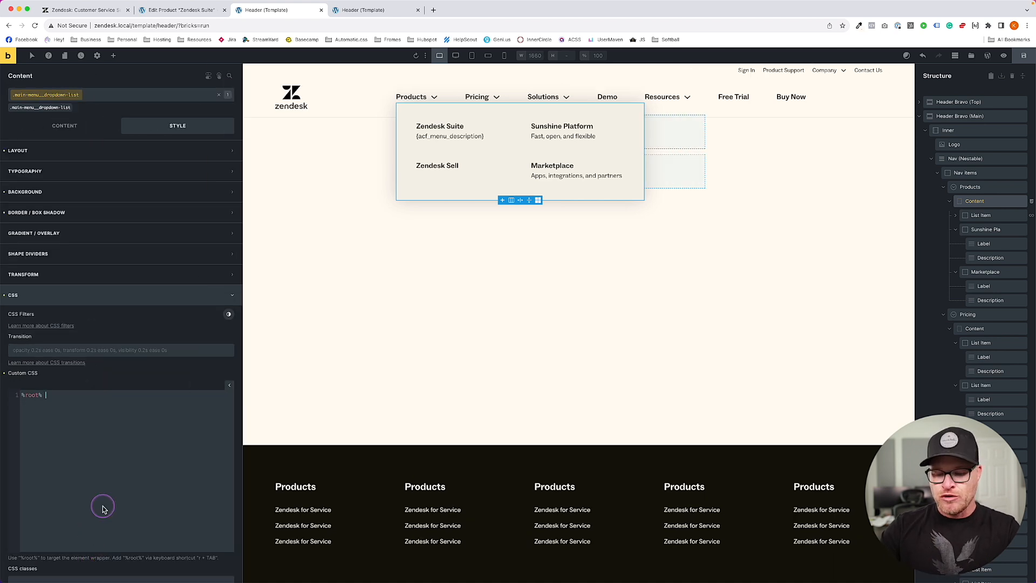
{"action": "type", "text": "}"}
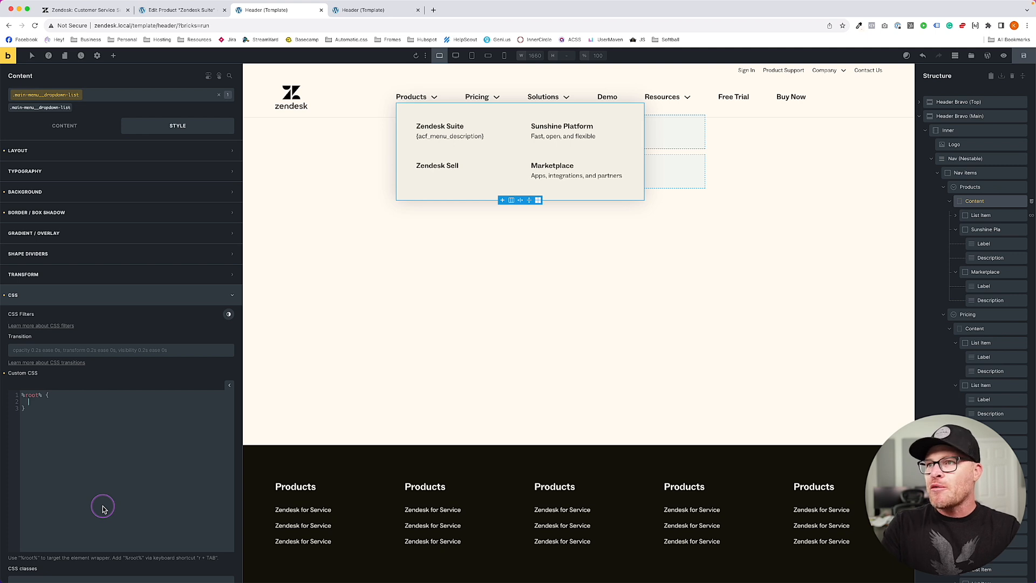
{"action": "type", "text": "translate:"}
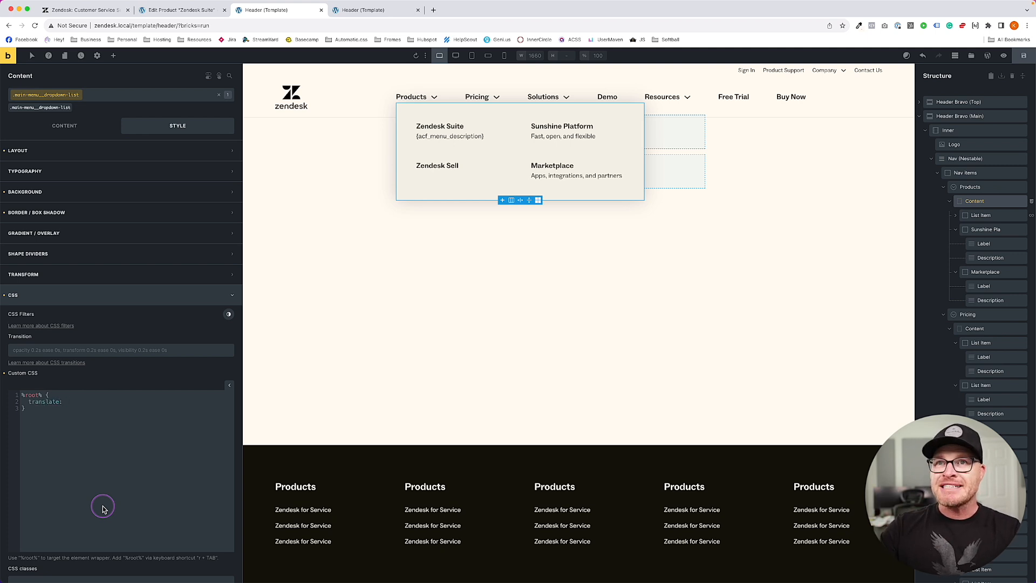
- Check how the Products dropdown aligns with its menu label on zendesk.com, then return to the header template in the builder
{"action": "left_click", "coordinate": [81, 10]}
{"action": "mouse_move", "coordinate": [356, 78]}
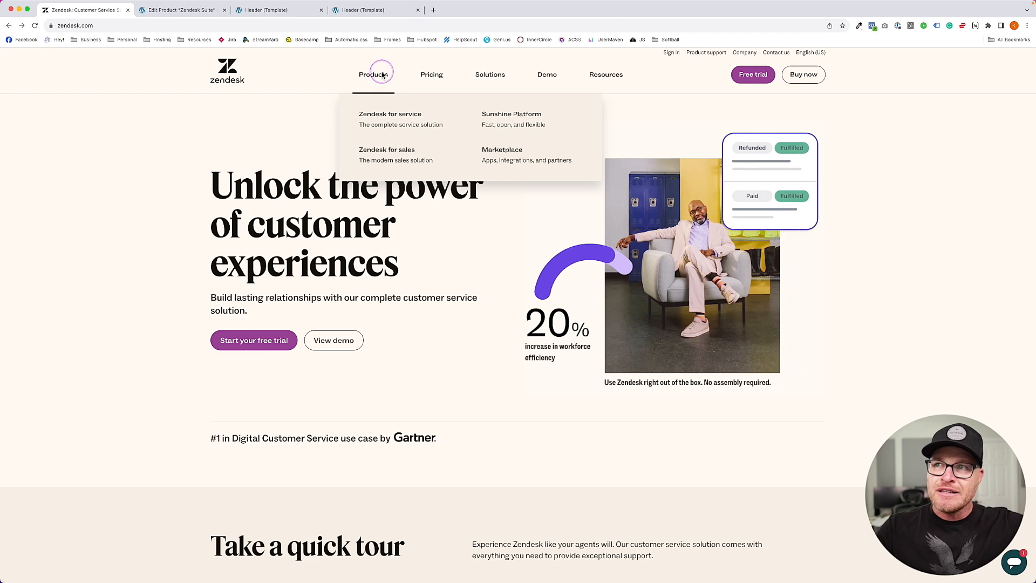
{"action": "left_click", "coordinate": [176, 12]}
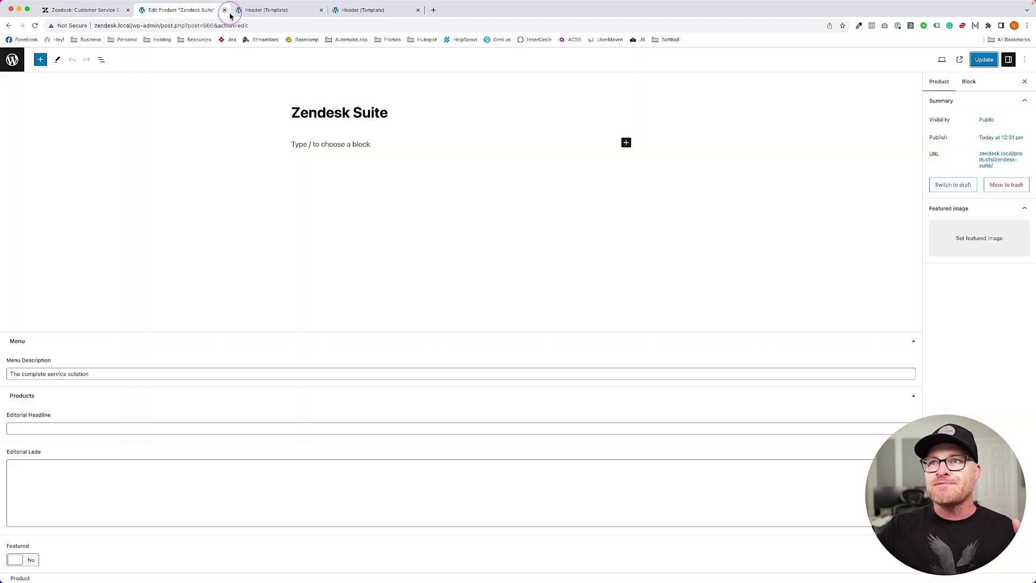
{"action": "left_click", "coordinate": [253, 10]}
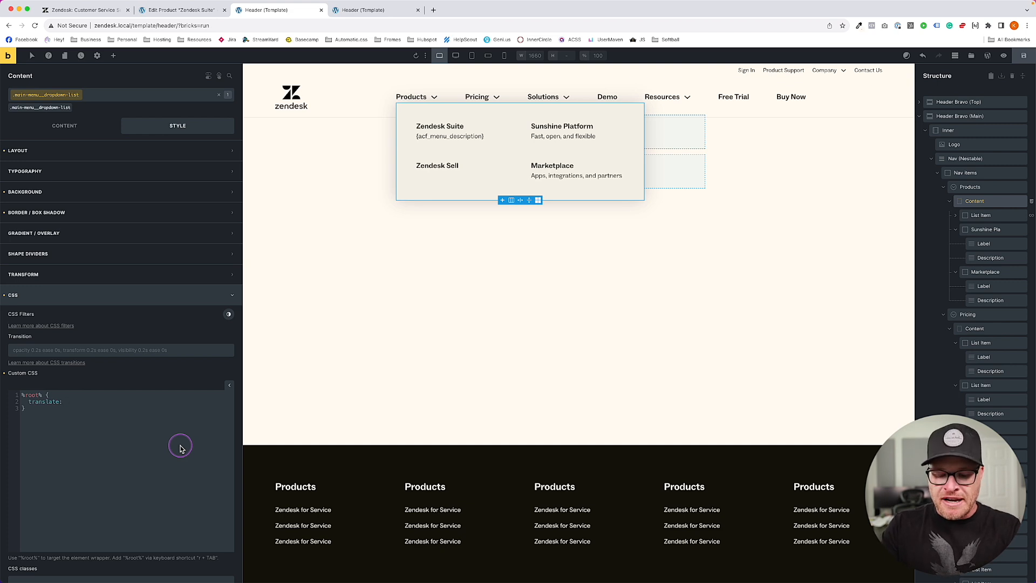
- Try shifting the dropdown horizontally with a translate value of -2em, then -3em
{"action": "type", "text": "2em"}
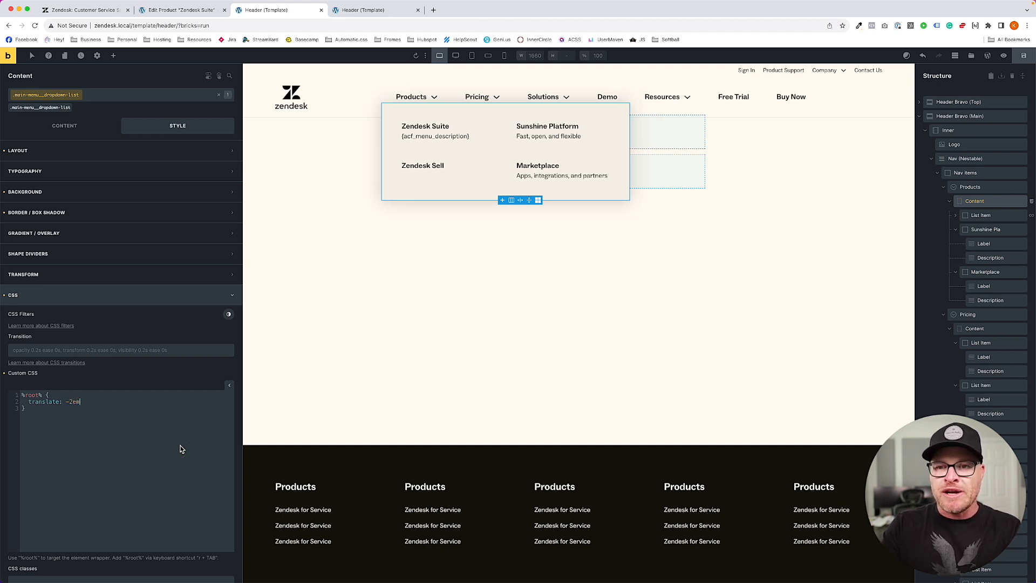
{"action": "key", "text": "BackSpace"}
{"action": "key", "text": "BackSpace"}
{"action": "key", "text": "BackSpace"}
{"action": "type", "text": "3em"}
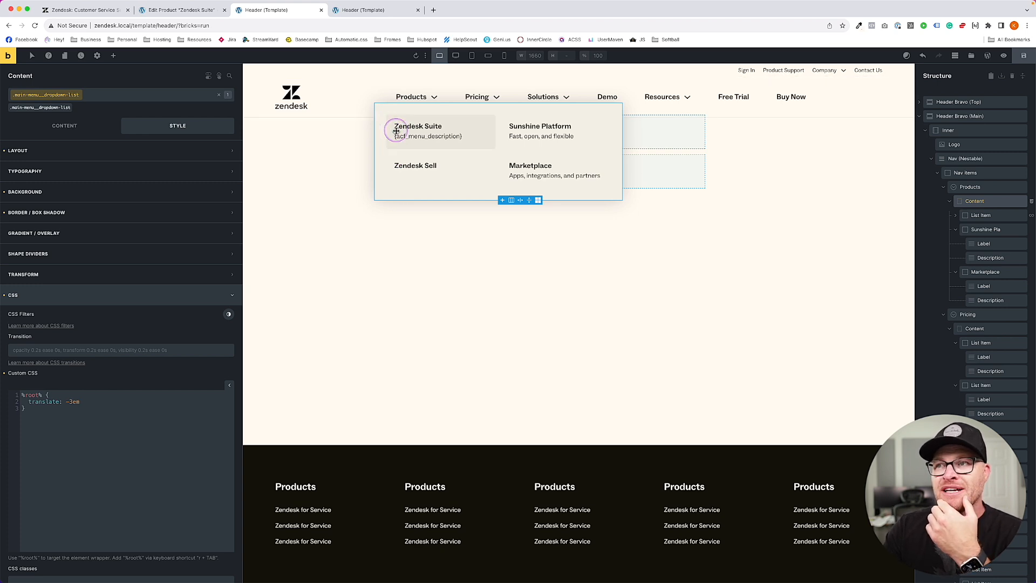
- Define a --dropdown-offset variable above the translate line as calc(var(--space-m) + var(--space-s))
{"action": "left_click", "coordinate": [100, 480]}
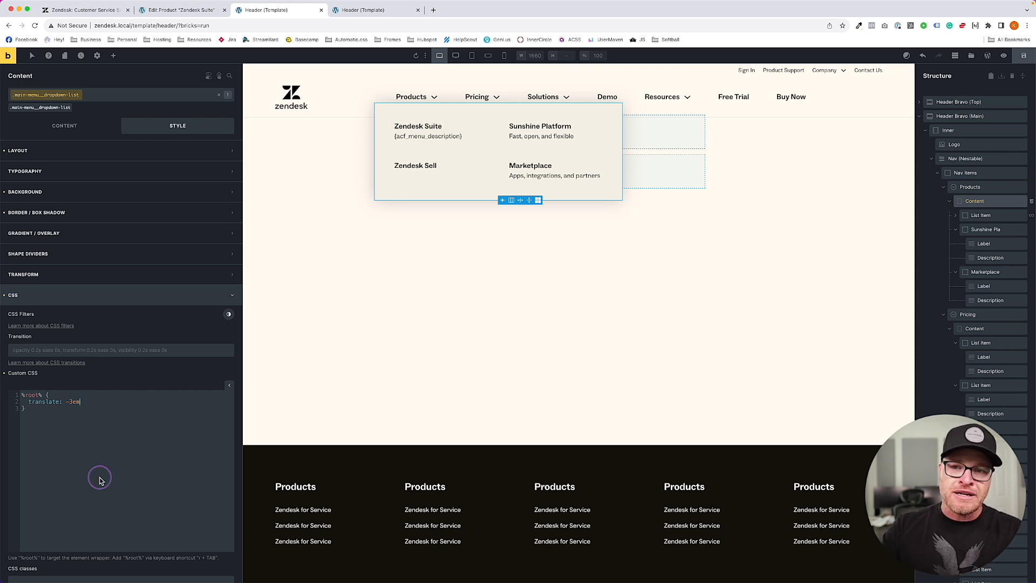
{"action": "key", "text": "Return"}
{"action": "type", "text": "--"}
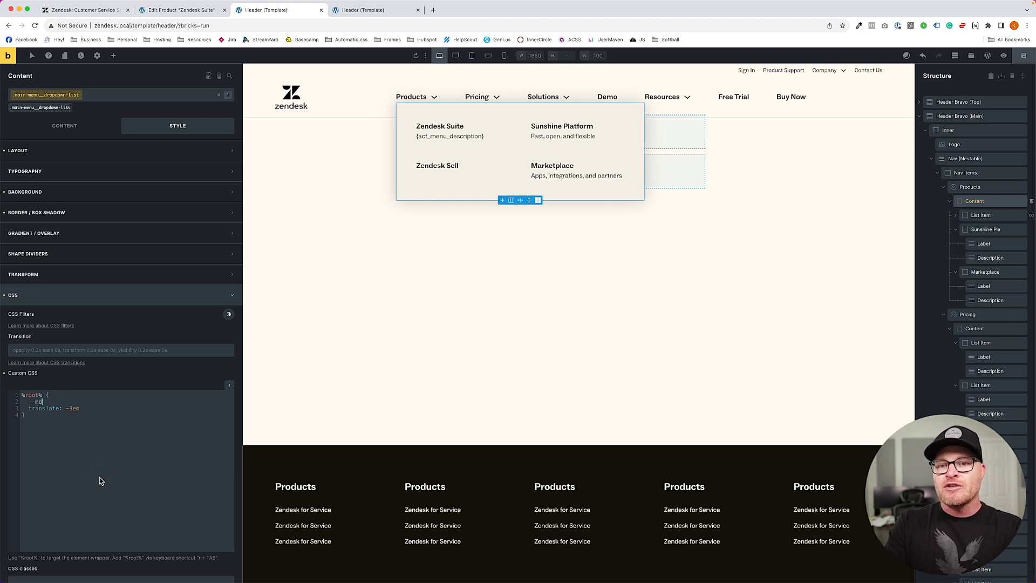
{"action": "type", "text": "dropdown-offset: "}
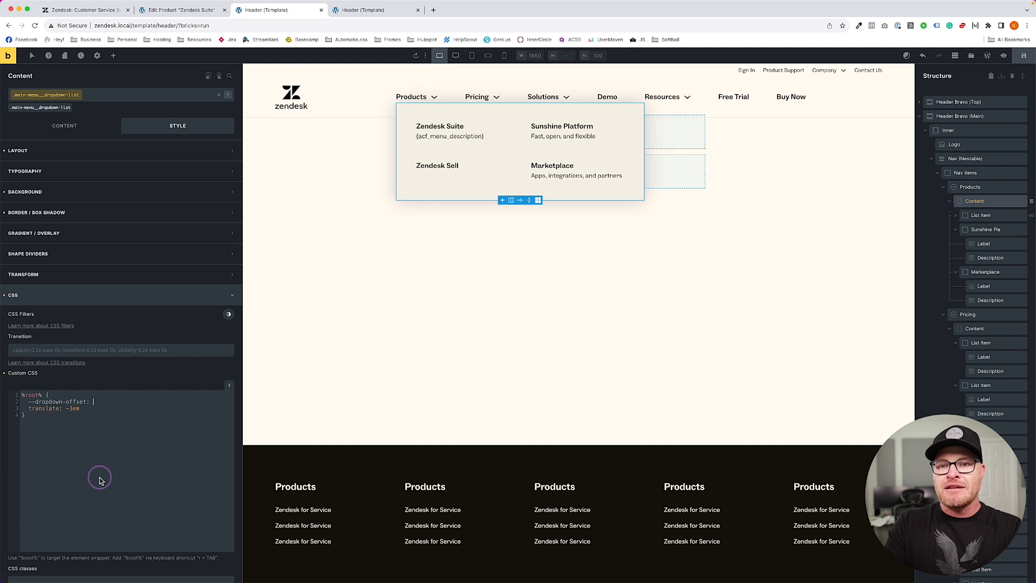
{"action": "type", "text": "calc(var(--space-"}
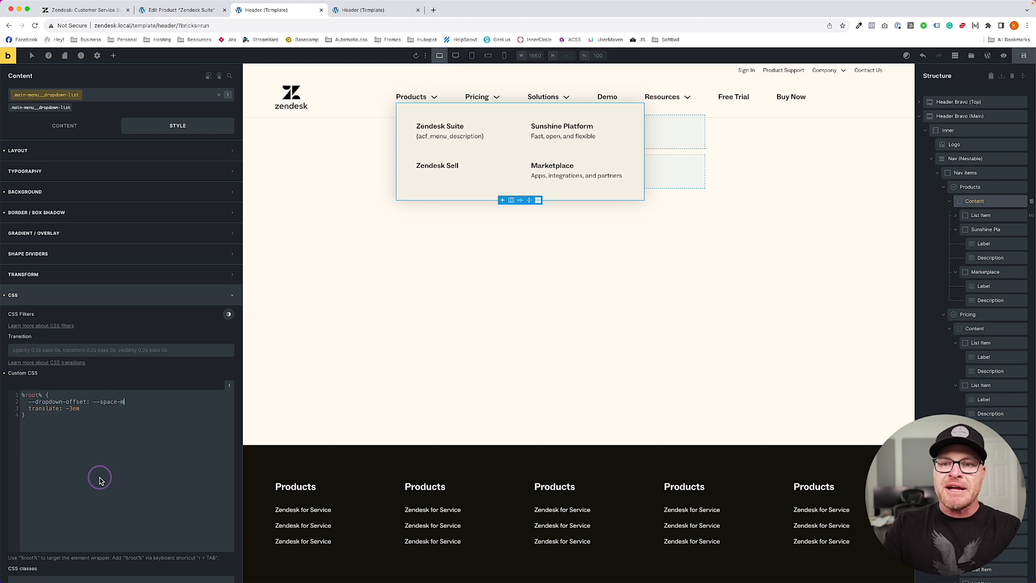
{"action": "type", "text": "m) + var(--space));"}
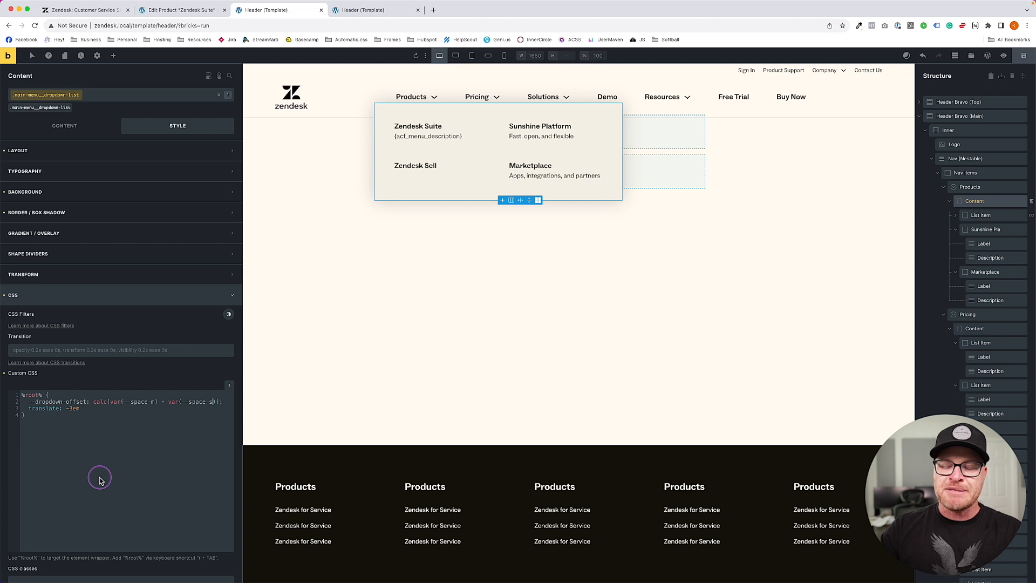
- Replace the translate value with calc(var(--dropdown-offset) * -1)
{"action": "key", "text": "BackSpace"}
{"action": "key", "text": "BackSpace"}
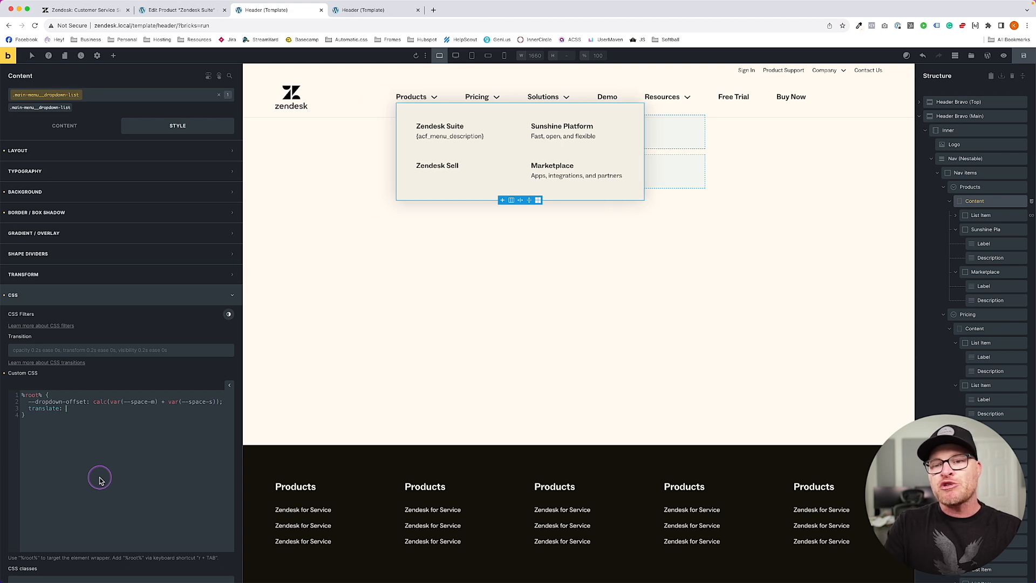
{"action": "type", "text": "va"}
{"action": "key", "text": "BackSpace"}
{"action": "key", "text": "BackSpace"}
{"action": "key", "text": "BackSpace"}
{"action": "key", "text": "BackSpace"}
{"action": "key", "text": "BackSpace"}
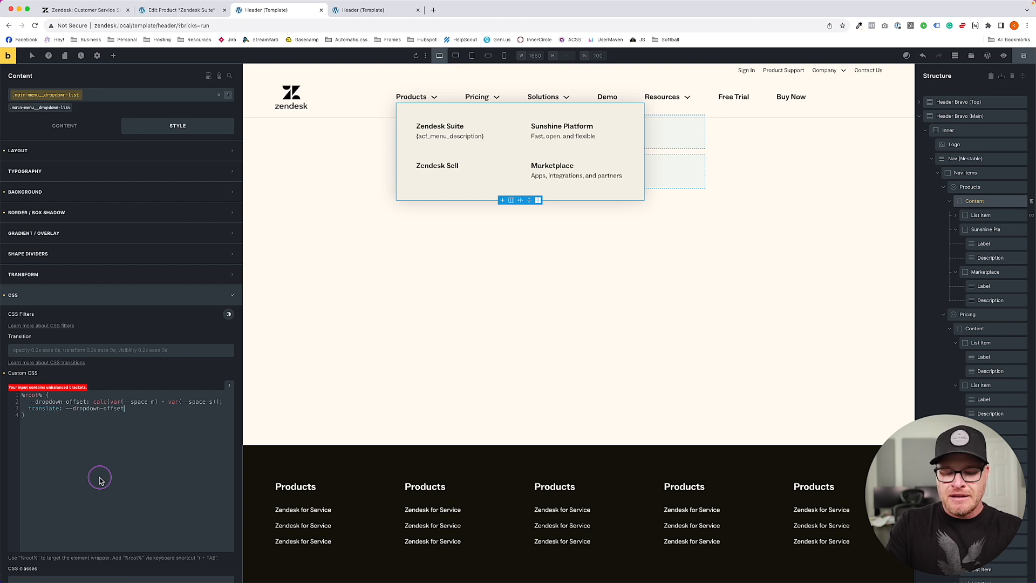
{"action": "type", "text": "-1);"}
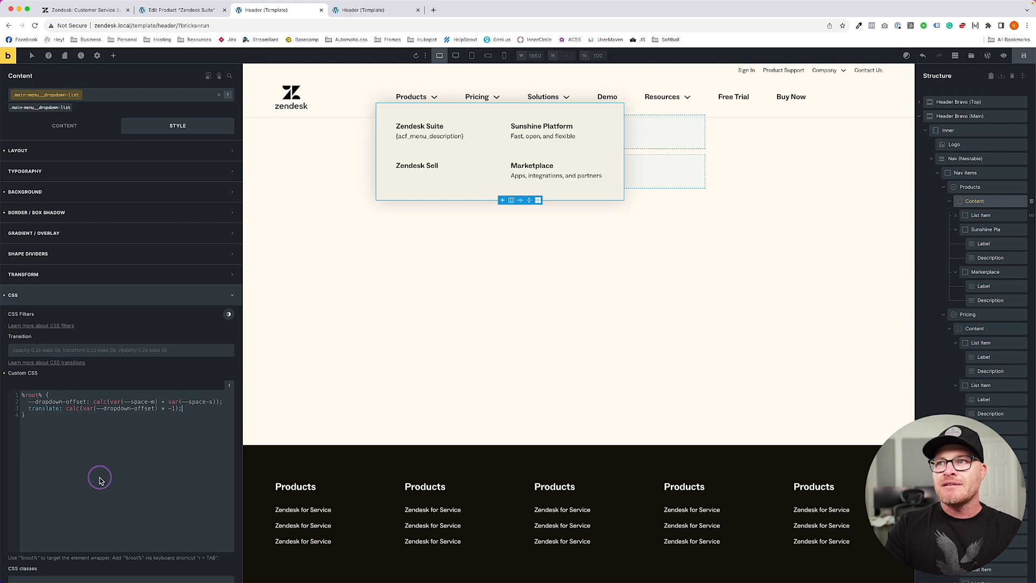
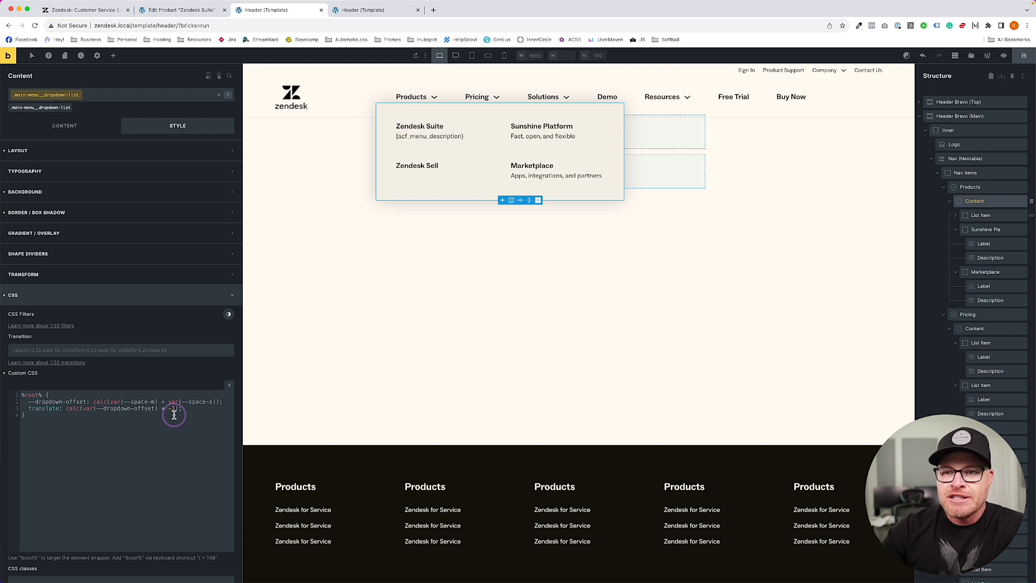
- Add var(--space-m) as the vertical value of the dropdown's translate property
{"action": "left_click_drag", "start_coordinate": [178, 409], "coordinate": [68, 412]}
{"action": "key", "text": "Right"}
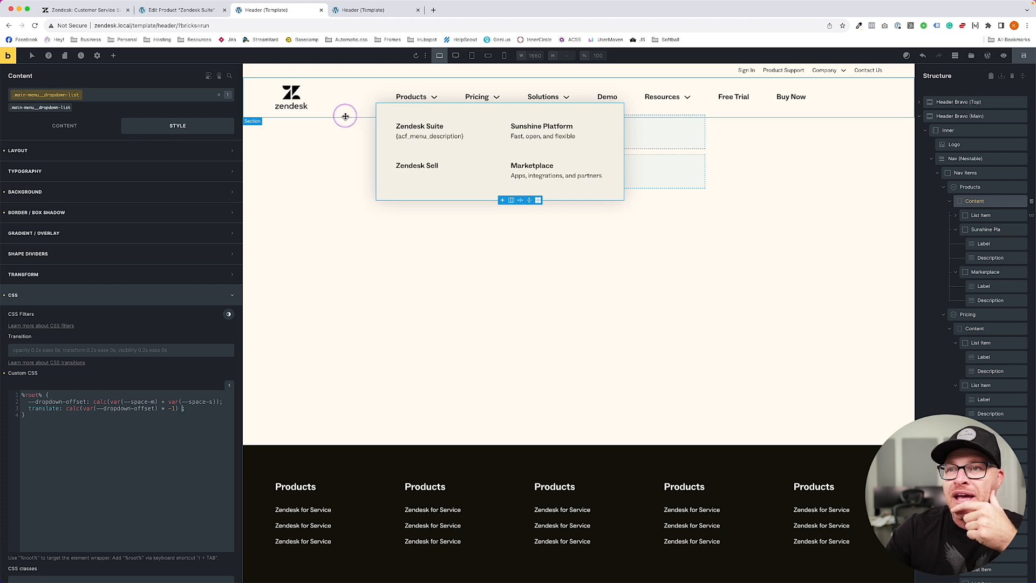
{"action": "type", "text": "--"}
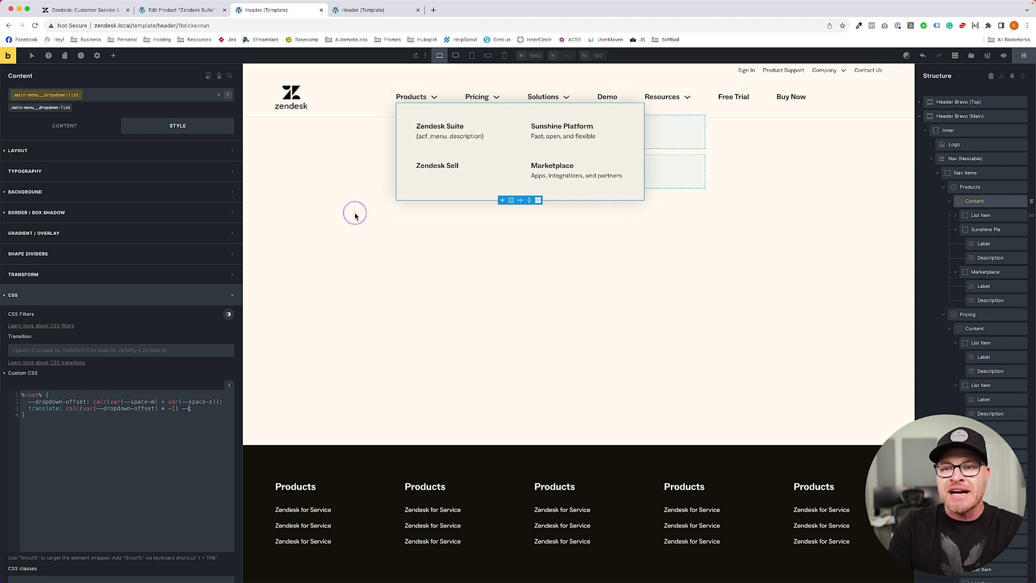
{"action": "type", "text": "space-m"}
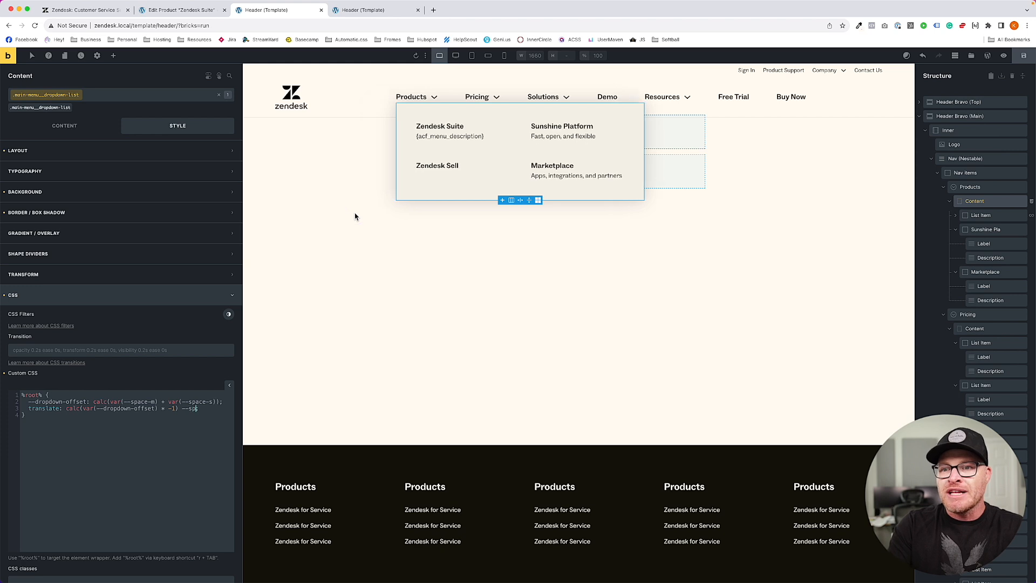
{"action": "key", "text": "shift+Left"}
{"action": "key", "text": "shift+Left"}
{"action": "key", "text": "shift+Left"}
{"action": "key", "text": "shift+Left"}
{"action": "key", "text": "shift+Left"}
{"action": "key", "text": "shift+Left"}
{"action": "key", "text": "shift+Left"}
{"action": "key", "text": "shift+Left"}
{"action": "key", "text": "shift+Left"}
{"action": "type", "text": "var(--space-m"}
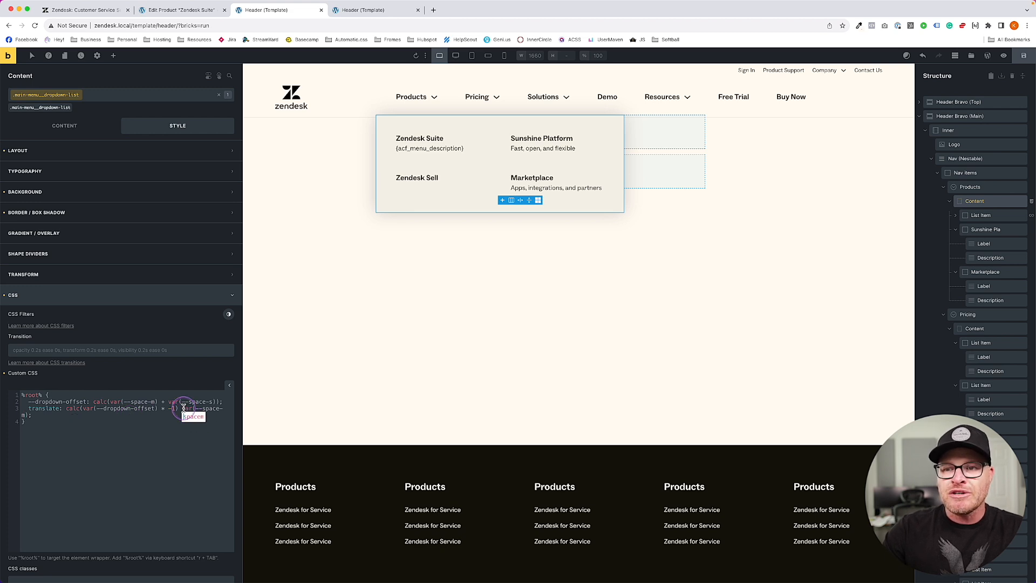
- Change the vertical translate value to calc(var(--space-m) - 5px), trying 7px first
{"action": "left_click_drag", "start_coordinate": [182, 409], "coordinate": [177, 416]}
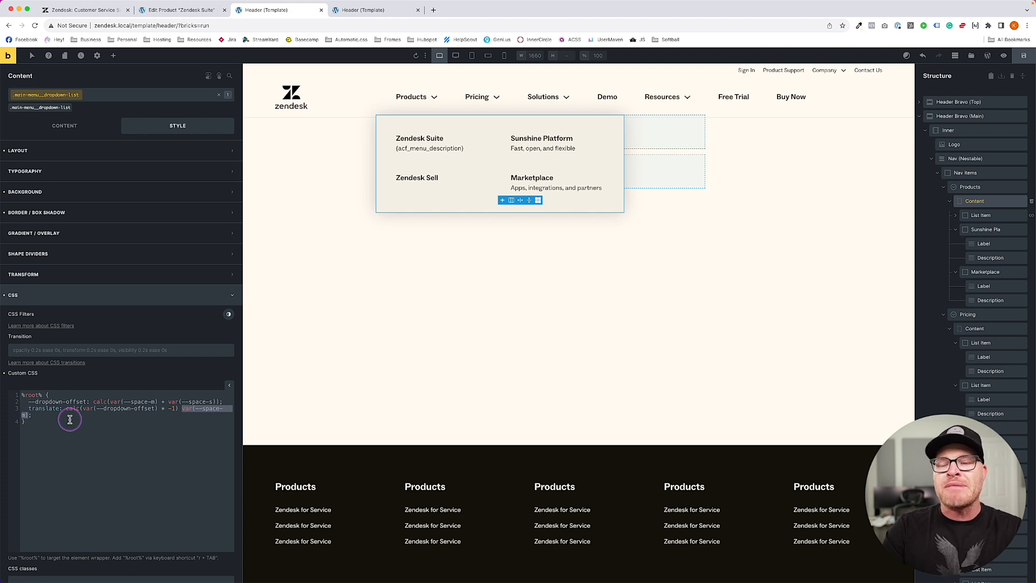
{"action": "type", "text": "calc()"}
{"action": "type", "text": "var(--space-m)"}
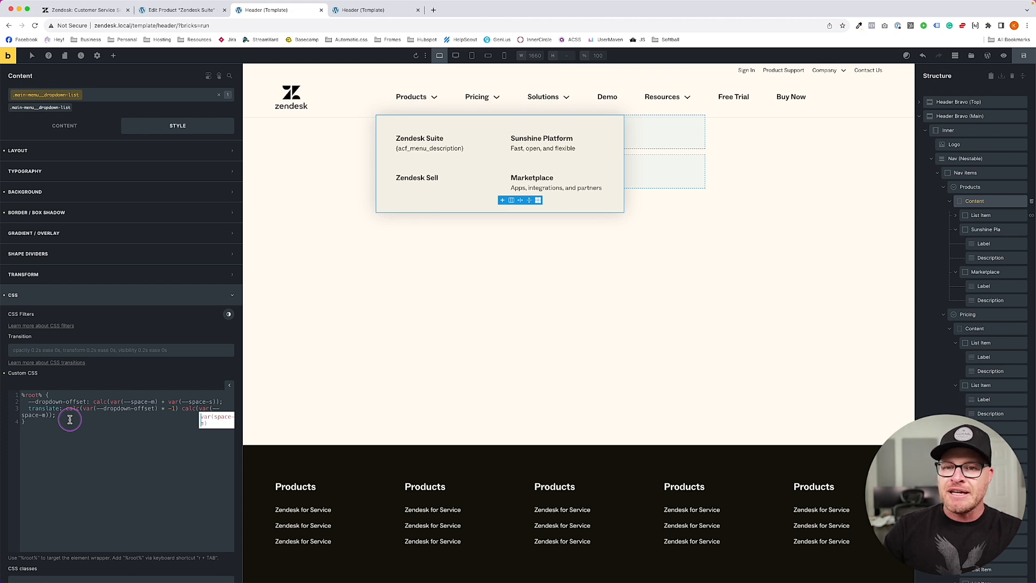
{"action": "type", "text": " - 7px"}
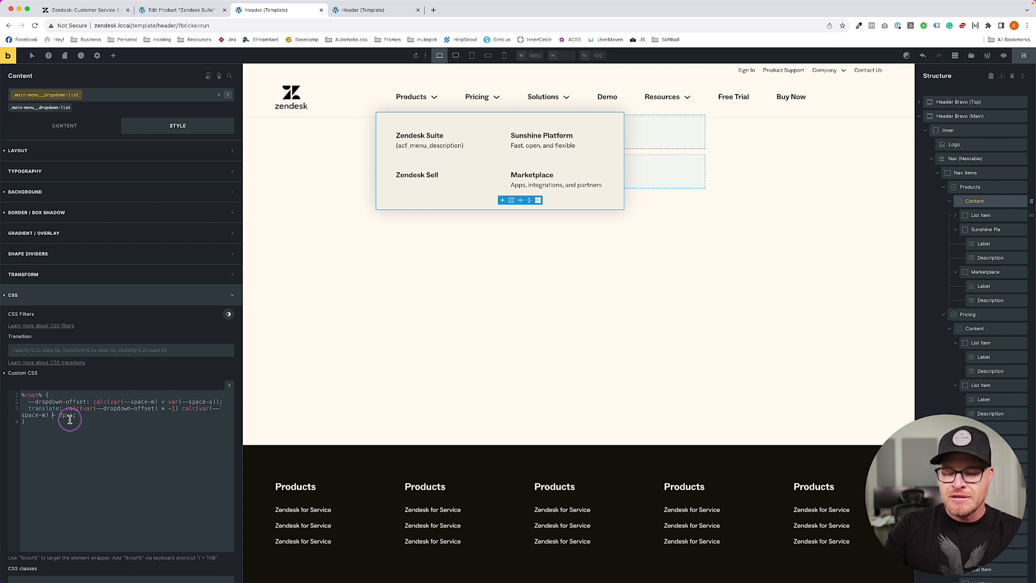
{"action": "type", "text": "5"}
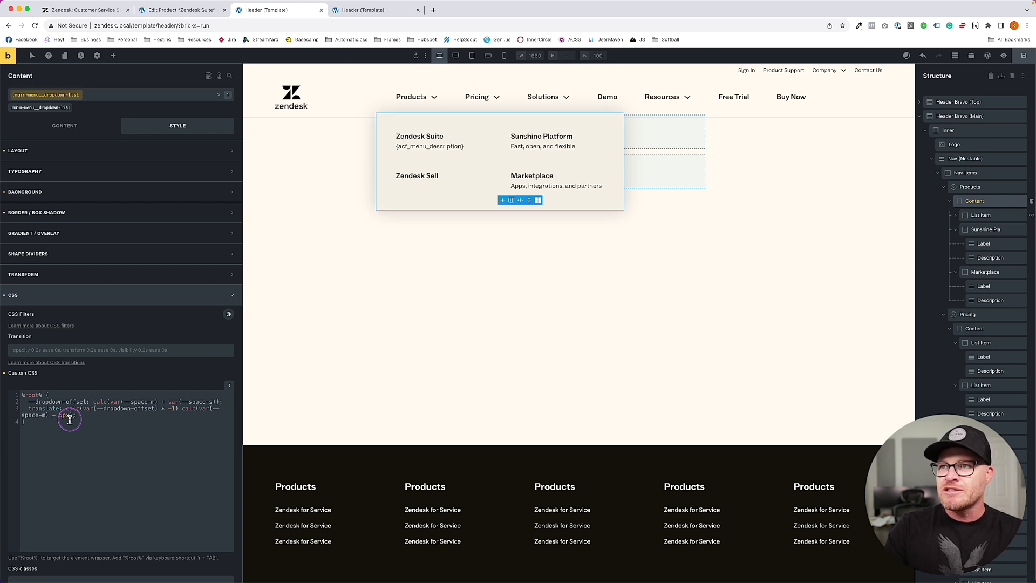
- Set the vertical translate value in the dropdown list's custom CSS to calc(var(--space-m) + 6px)
{"action": "type", "text": "8"}
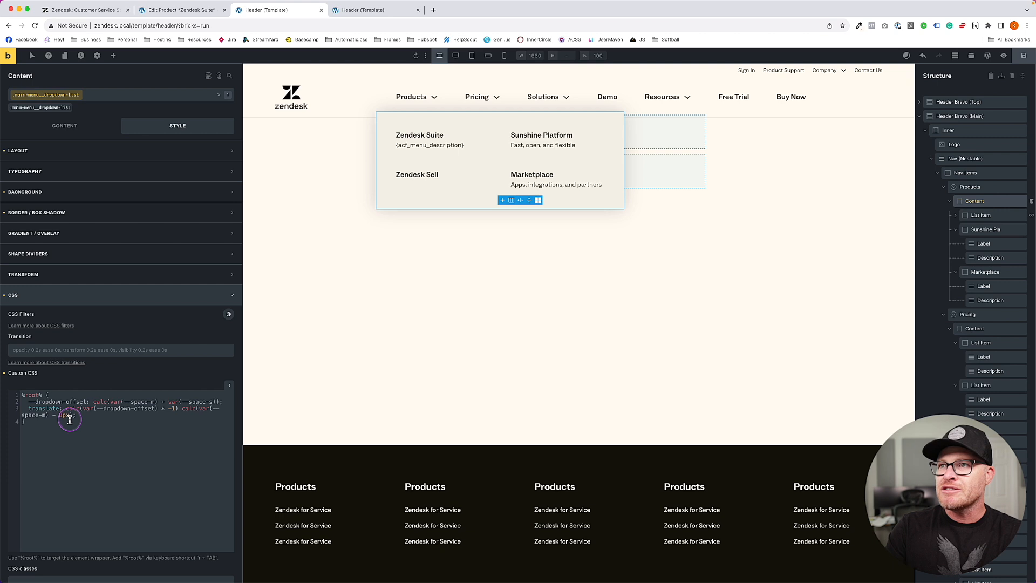
{"action": "key", "text": "BackSpace"}
{"action": "type", "text": "+"}
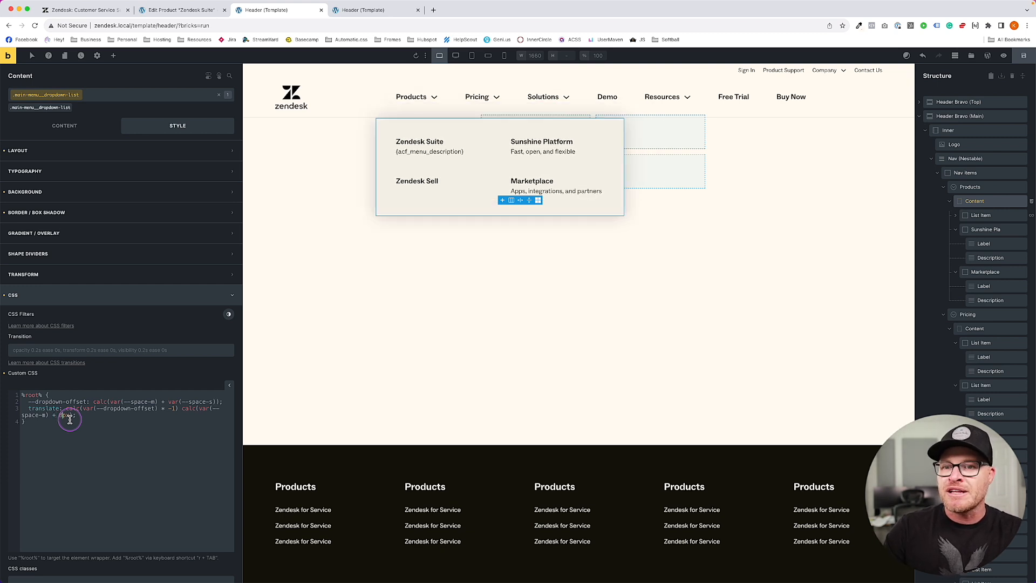
{"action": "key", "text": "BackSpace"}
{"action": "type", "text": "6"}
{"action": "key", "text": "BackSpace"}
{"action": "type", "text": "5"}
{"action": "key", "text": "BackSpace"}
{"action": "type", "text": "6"}
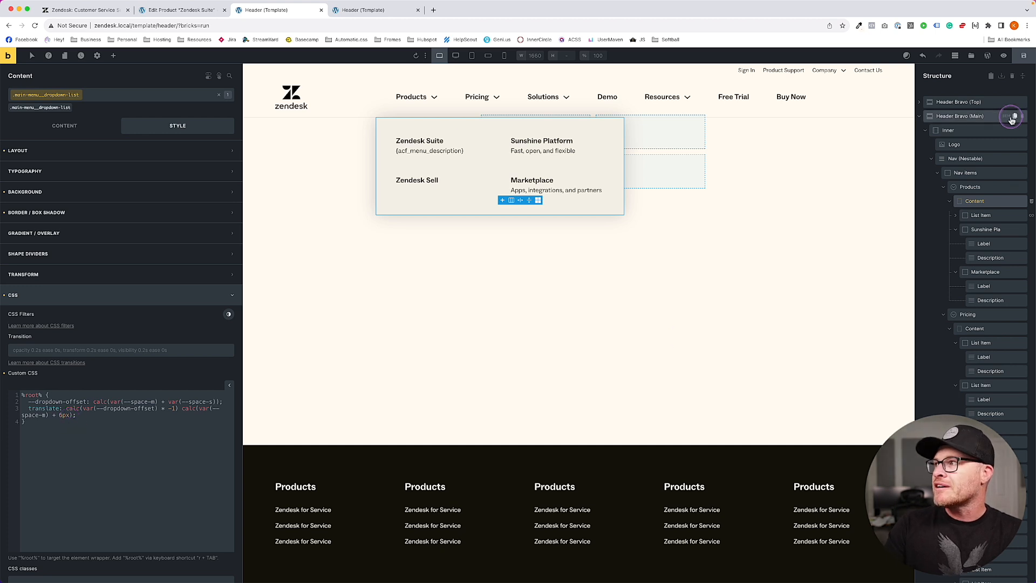
- Save the header template and check the Products dropdown's position on the front-end preview
{"action": "key", "text": "super+s"}
{"action": "left_click", "coordinate": [372, 9]}
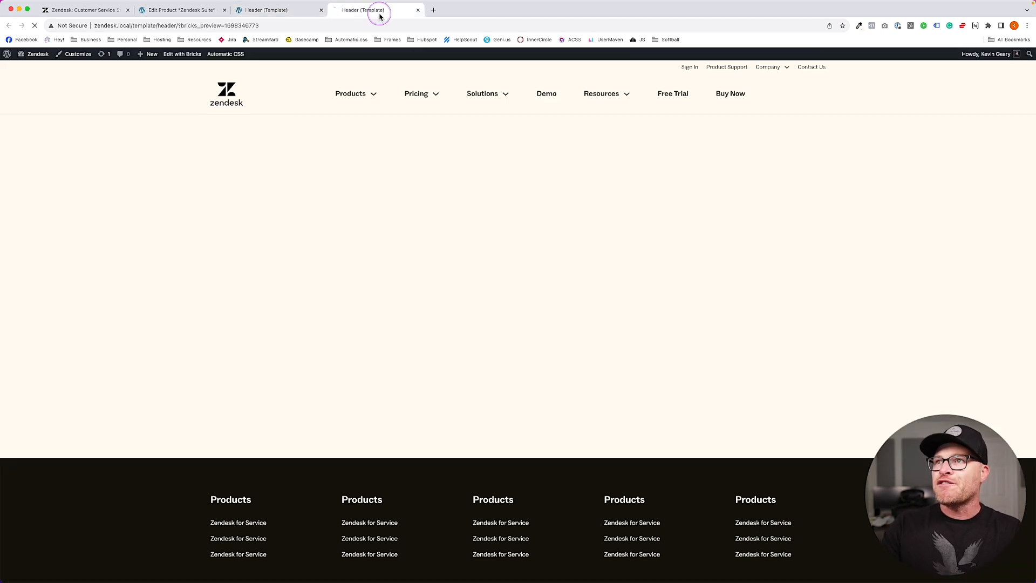
{"action": "mouse_move", "coordinate": [353, 95]}
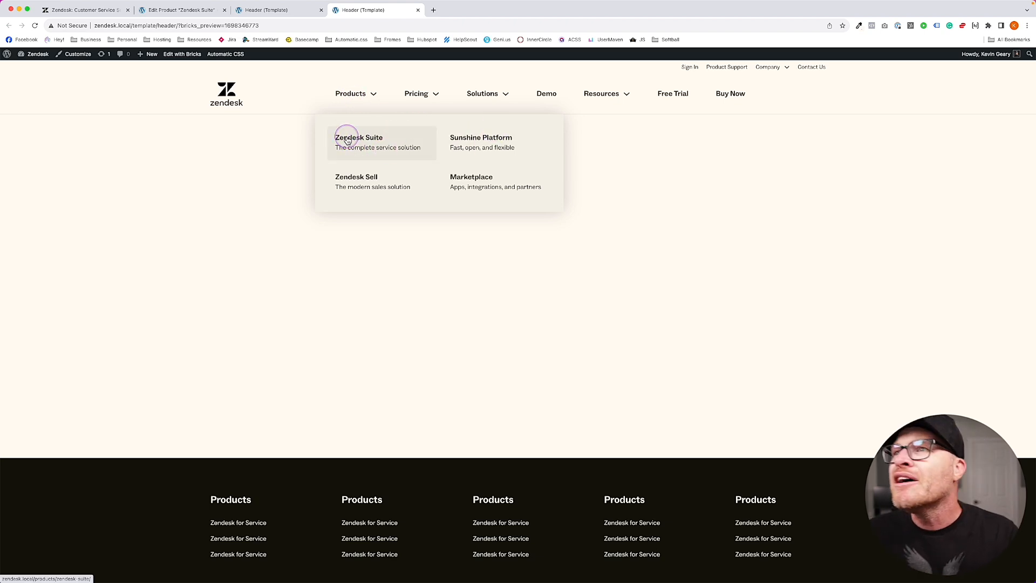
- Raise the pixel amount in the dropdown list's vertical translate to 7px, saving and rechecking the Products dropdown on the front end
{"action": "left_click", "coordinate": [297, 11]}
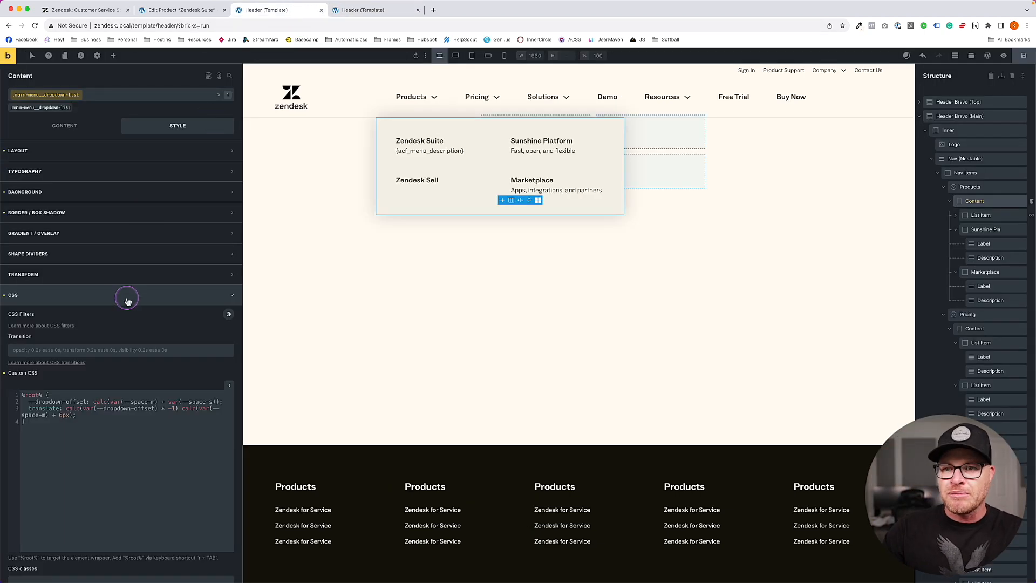
{"action": "type", "text": "7"}
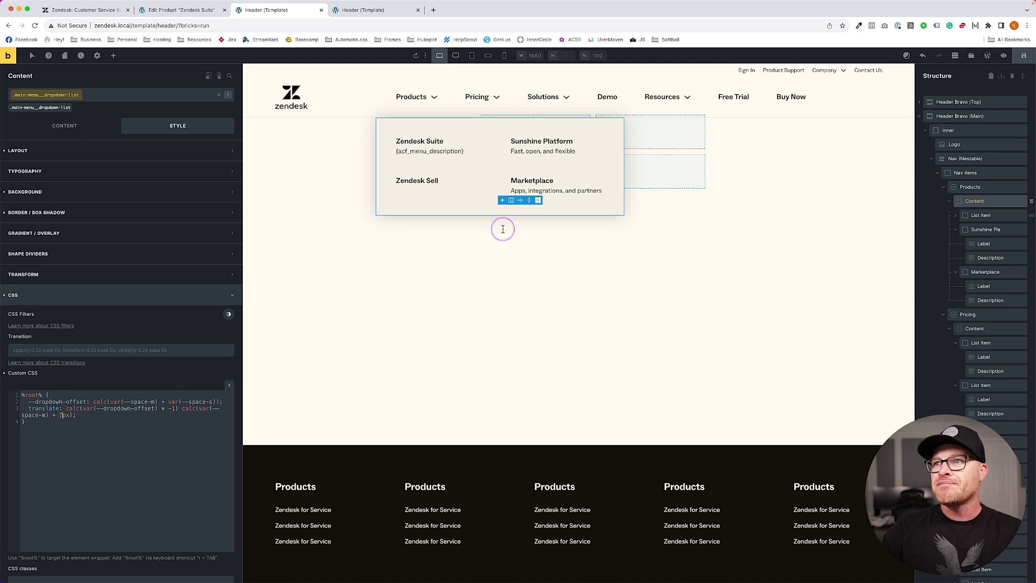
{"action": "left_click", "coordinate": [1024, 56]}
{"action": "left_click", "coordinate": [362, 12]}
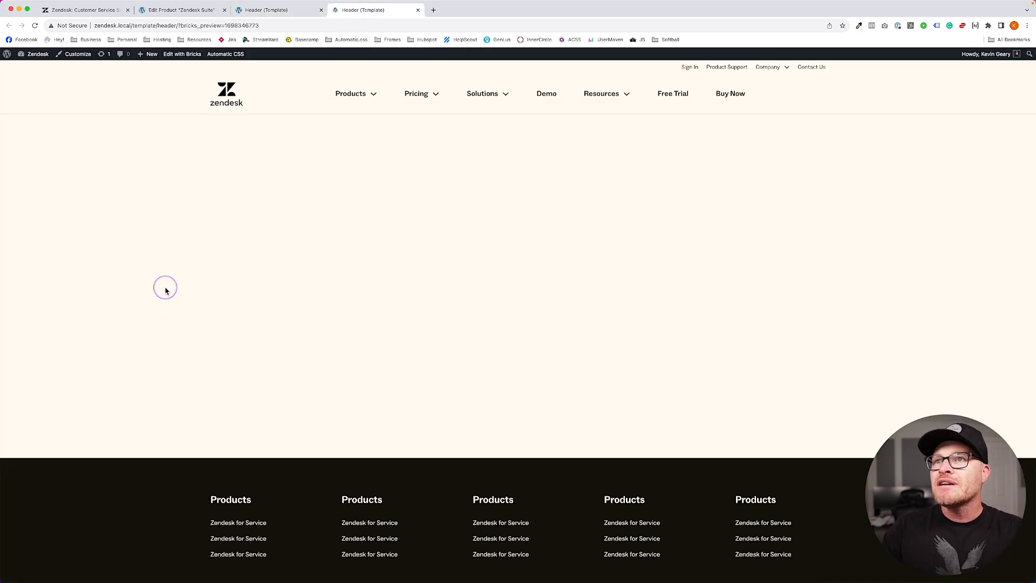
{"action": "mouse_move", "coordinate": [362, 95]}
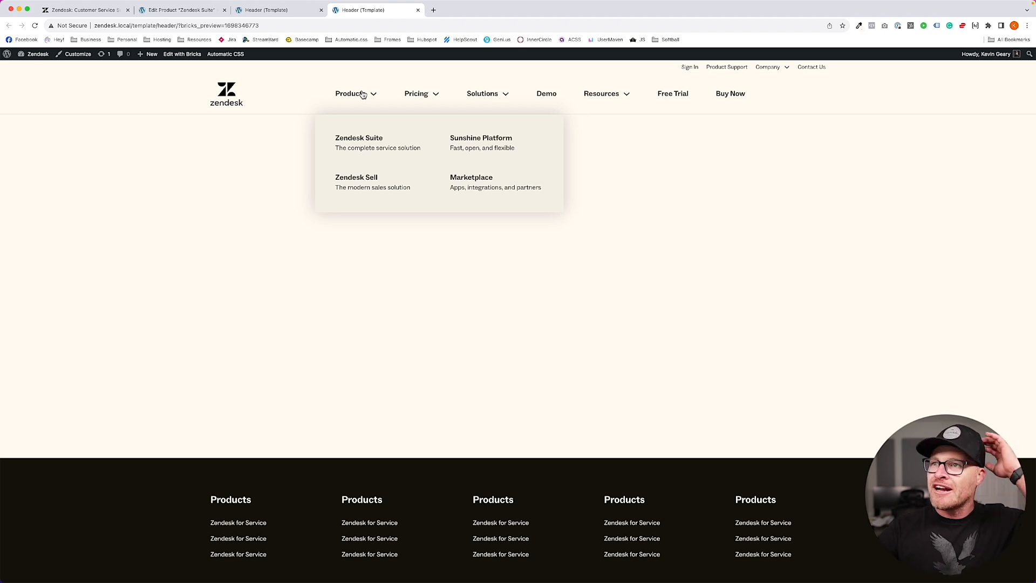
{"action": "left_click", "coordinate": [352, 95]}
- Examine the hover underline on the original zendesk.com navigation and return to the header template in the builder
{"action": "left_click", "coordinate": [120, 10]}
{"action": "mouse_move", "coordinate": [398, 106]}
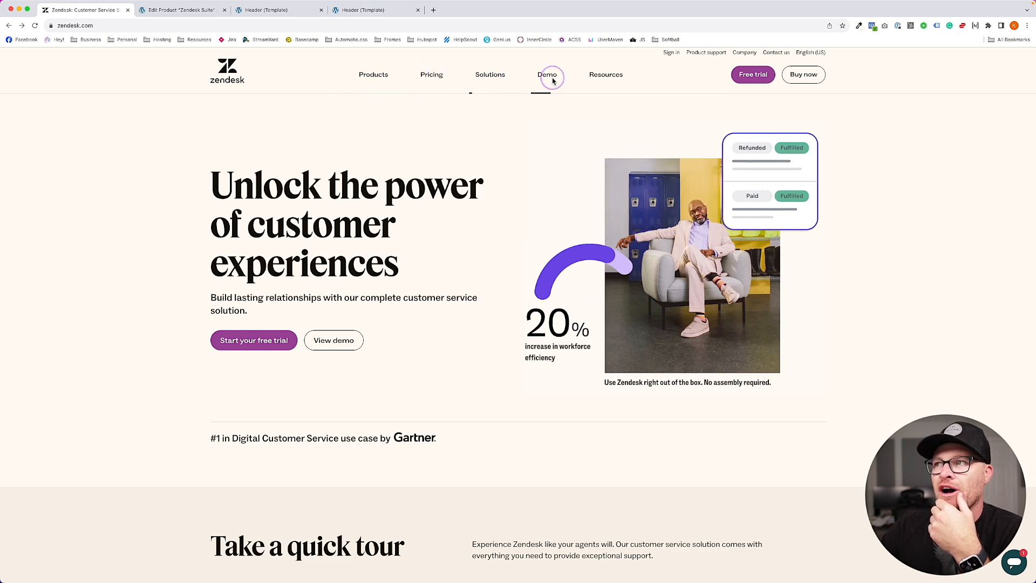
{"action": "left_click", "coordinate": [180, 10]}
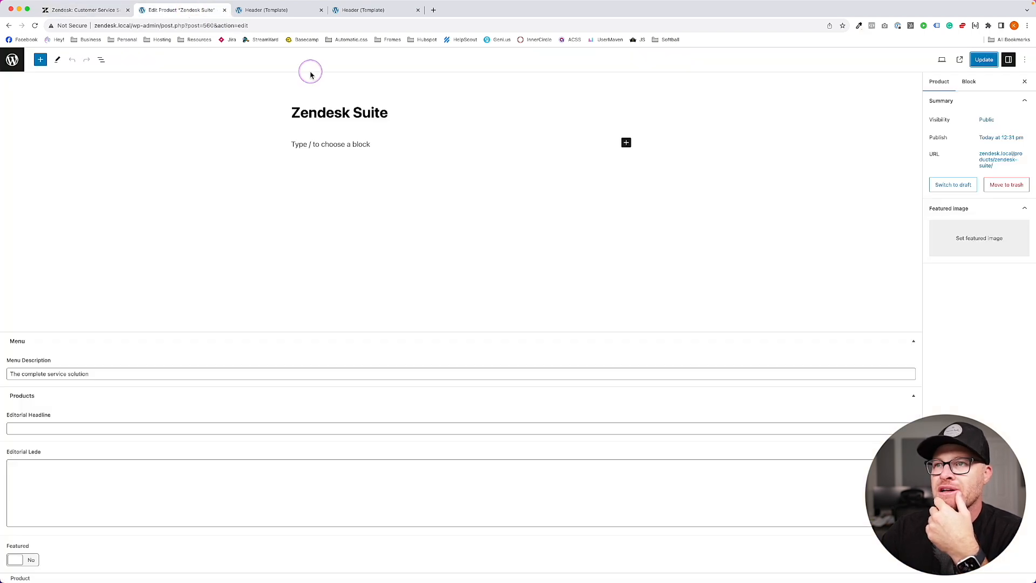
{"action": "left_click", "coordinate": [266, 9]}
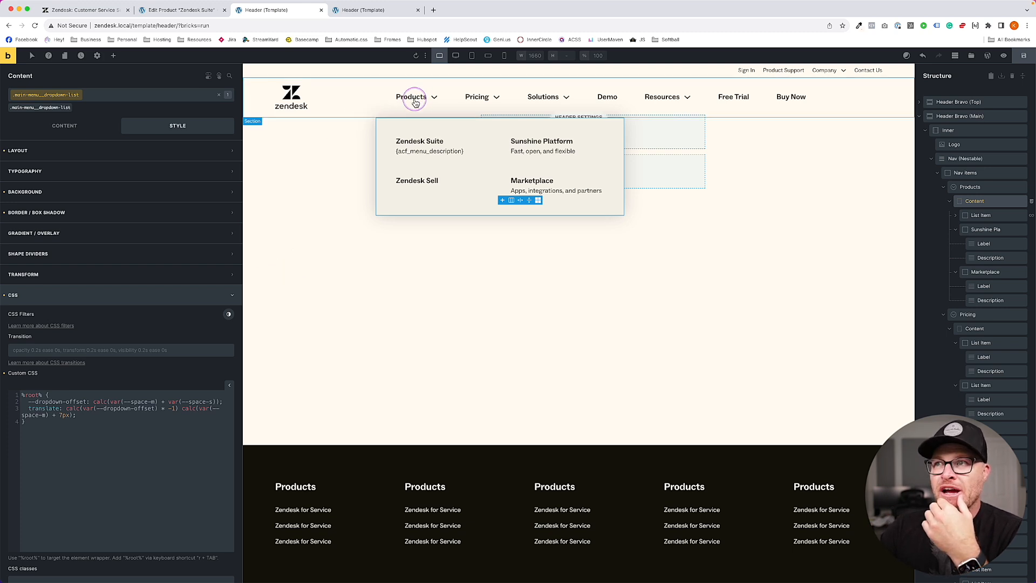
- Add position: relative to the Products dropdown's root rule in custom CSS and begin a %root%::after selector
{"action": "left_click", "coordinate": [980, 187]}
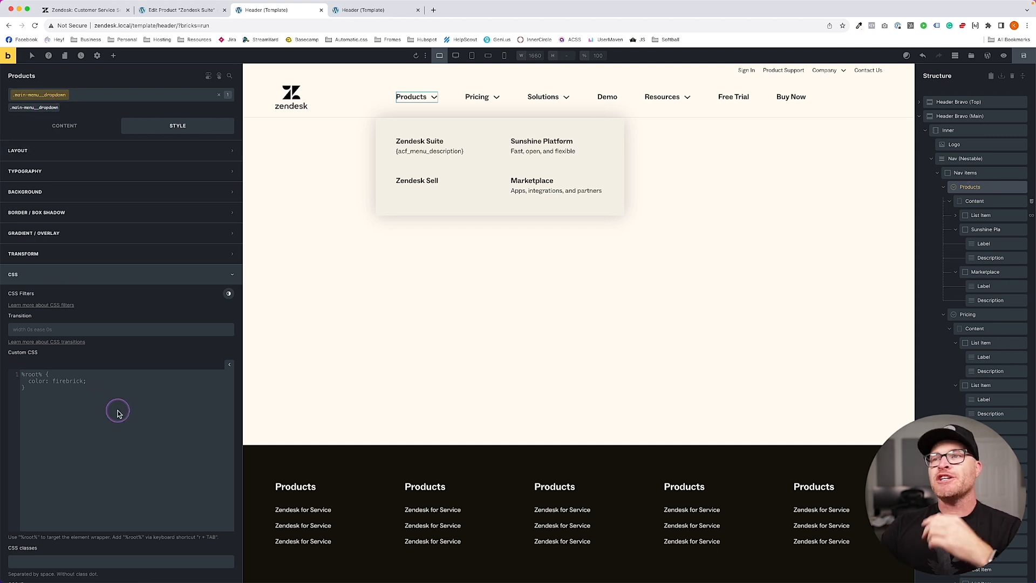
{"action": "type", "text": "%root% {"}
{"action": "key", "text": "Return"}
{"action": "key", "text": "Return"}
{"action": "key", "text": "shift+Up"}
{"action": "type", "text": "position: re"}
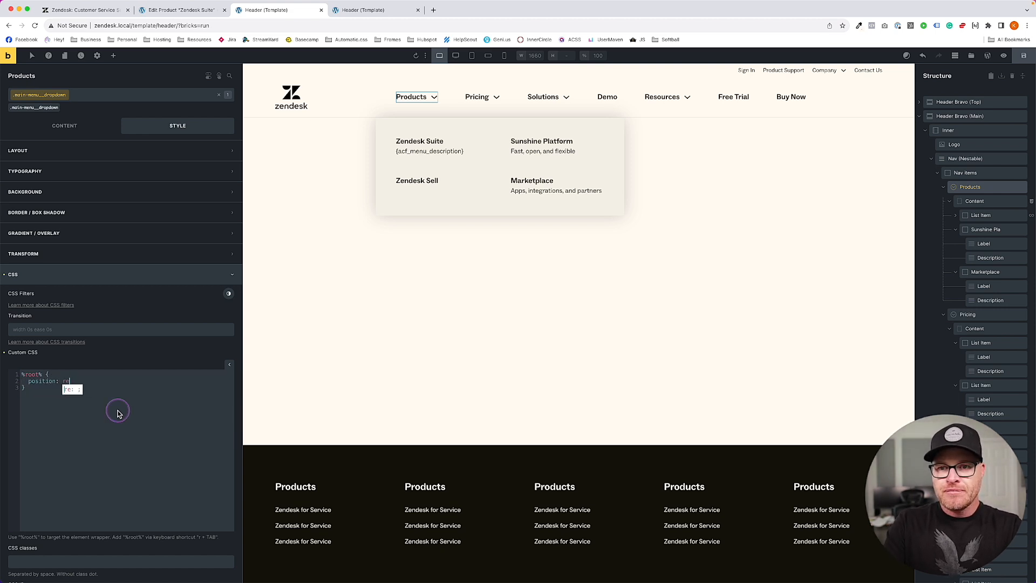
{"action": "type", "text": "lative; }  %root%::after"}
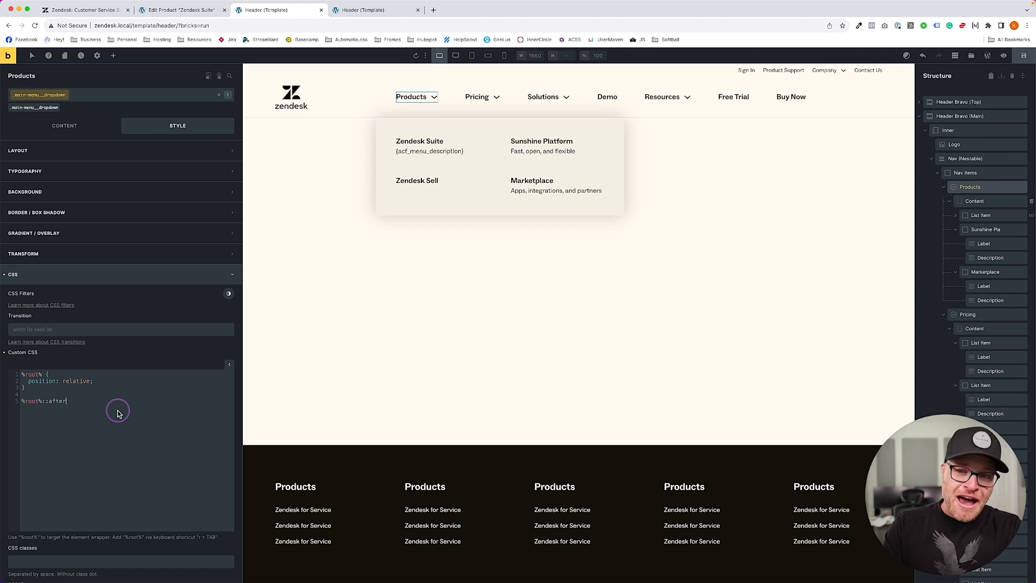
- Open the %root%::after rule with an empty content declaration
{"action": "type", "text": " {"}
{"action": "key", "text": "Return"}
{"action": "type", "text": "copnte"}
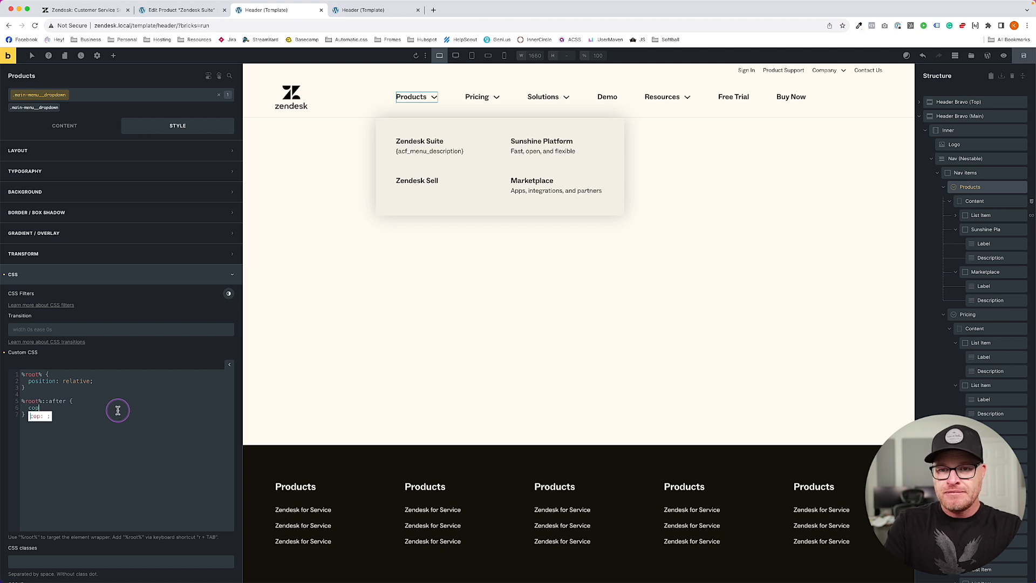
{"action": "key", "text": "BackSpace"}
{"action": "key", "text": "BackSpace"}
{"action": "key", "text": "BackSpace"}
{"action": "type", "text": "nt"}
{"action": "key", "text": "BackSpace"}
{"action": "key", "text": "BackSpace"}
{"action": "key", "text": "BackSpace"}
{"action": "type", "text": "ntte"}
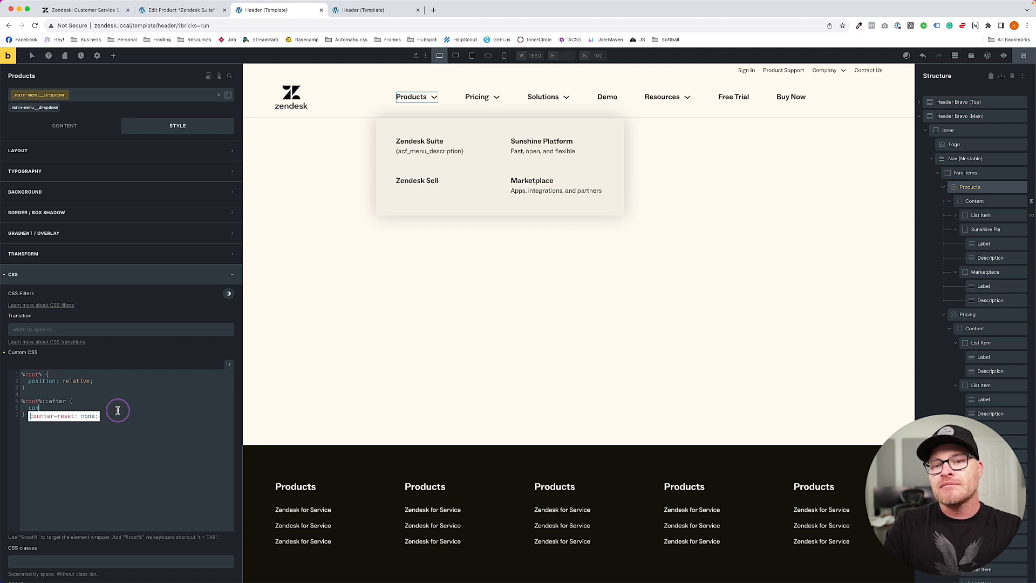
{"action": "key", "text": "BackSpace"}
{"action": "key", "text": "BackSpace"}
{"action": "type", "text": "ent: '';"}
- Style the ::after pseudo-element as a bar with width: 100%, height: 3px and background-color: red
{"action": "key", "text": "Return"}
{"action": "type", "text": "width: 100%;"}
{"action": "key", "text": "Return"}
{"action": "type", "text": "height: 3px;"}
{"action": "key", "text": "Return"}
{"action": "type", "text": "background-color: red;"}
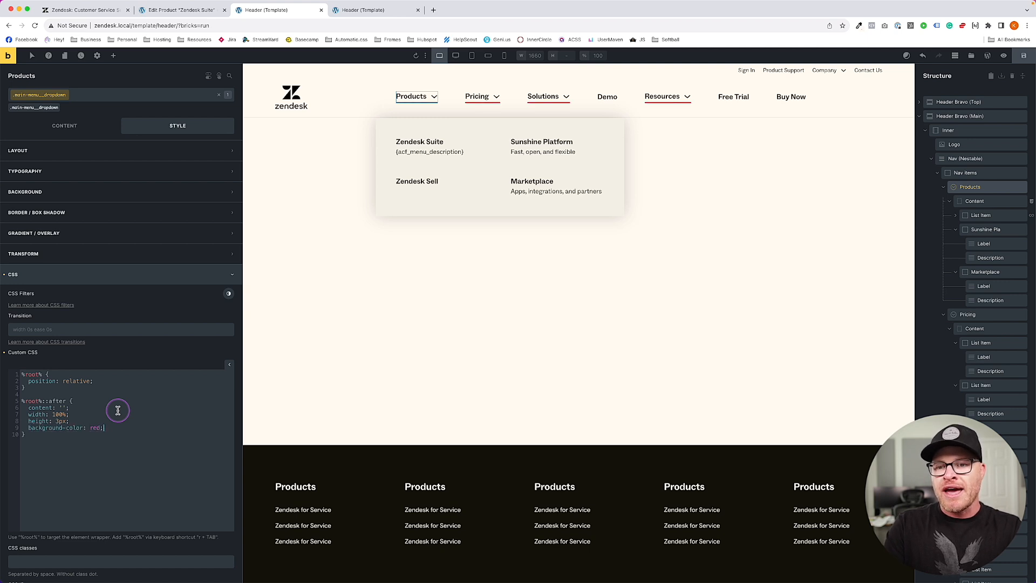
- Add inset-inline-start: 0 and inset-block-end: 0 to the ::after rule
{"action": "key", "text": "Return"}
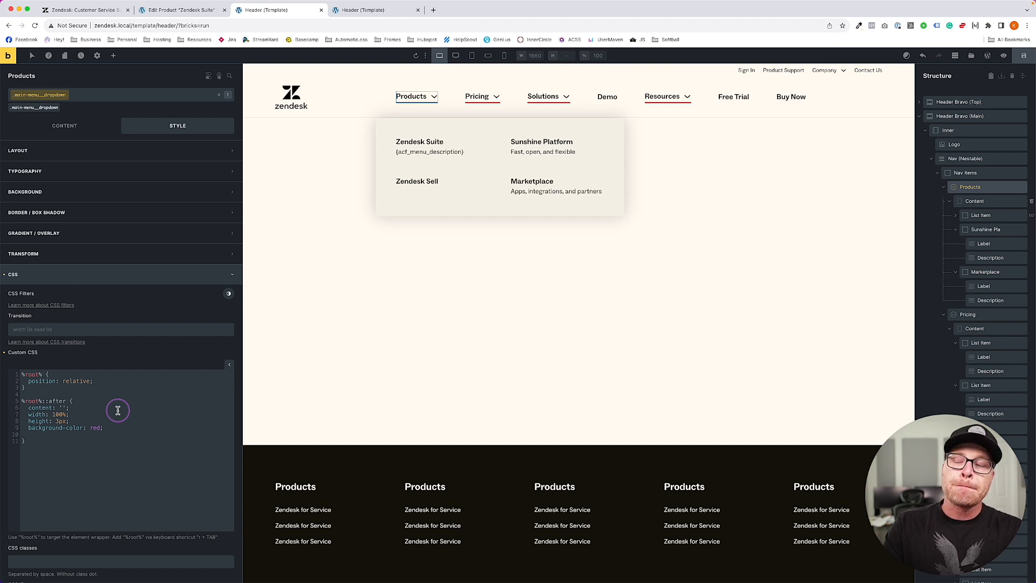
{"action": "type", "text": "inset"}
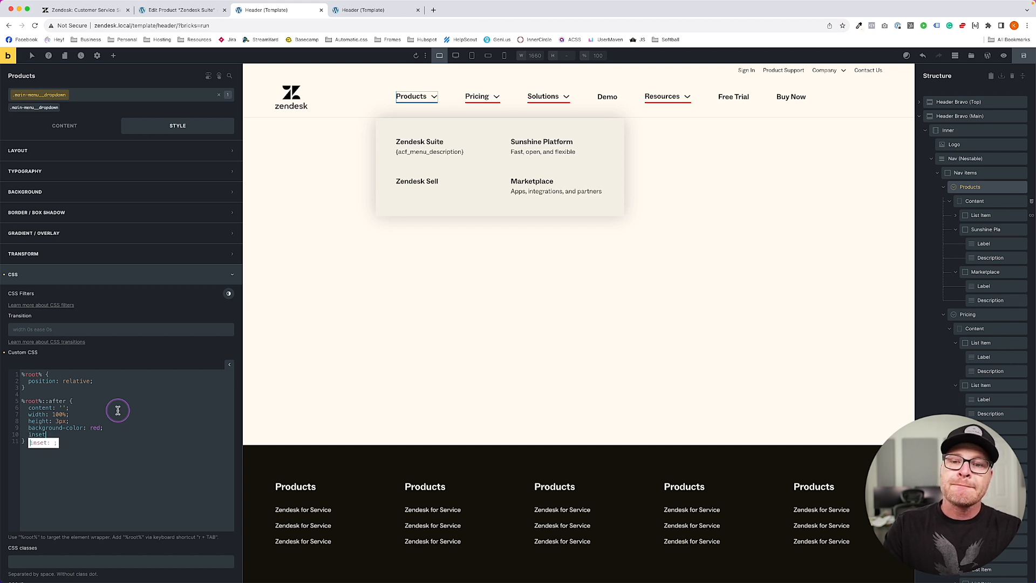
{"action": "type", "text": "-inline-s"}
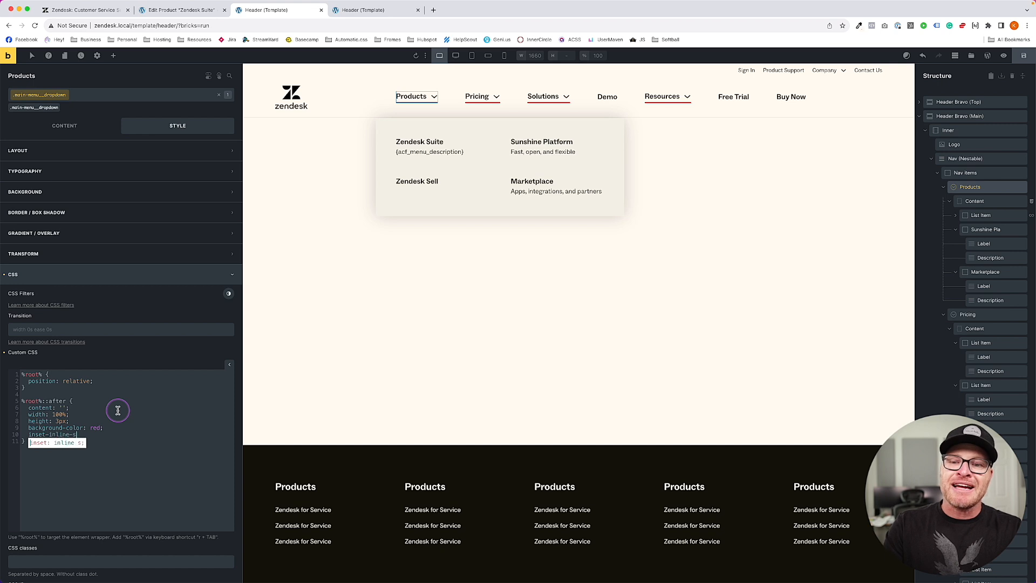
{"action": "type", "text": "tart; 0;"}
{"action": "key", "text": "Return"}
{"action": "type", "text": "inset-block-e"}
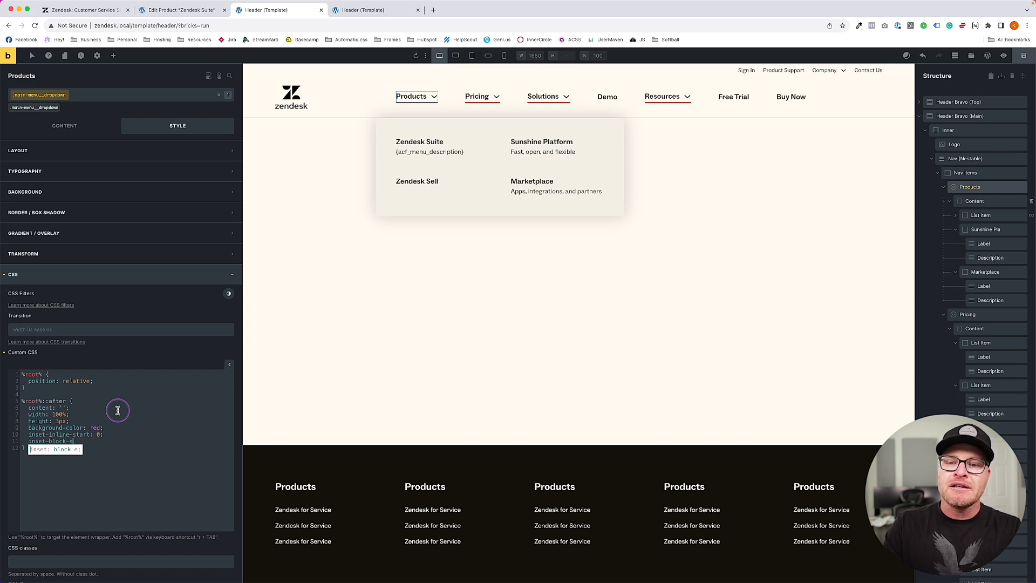
{"action": "type", "text": "nd: 00;"}
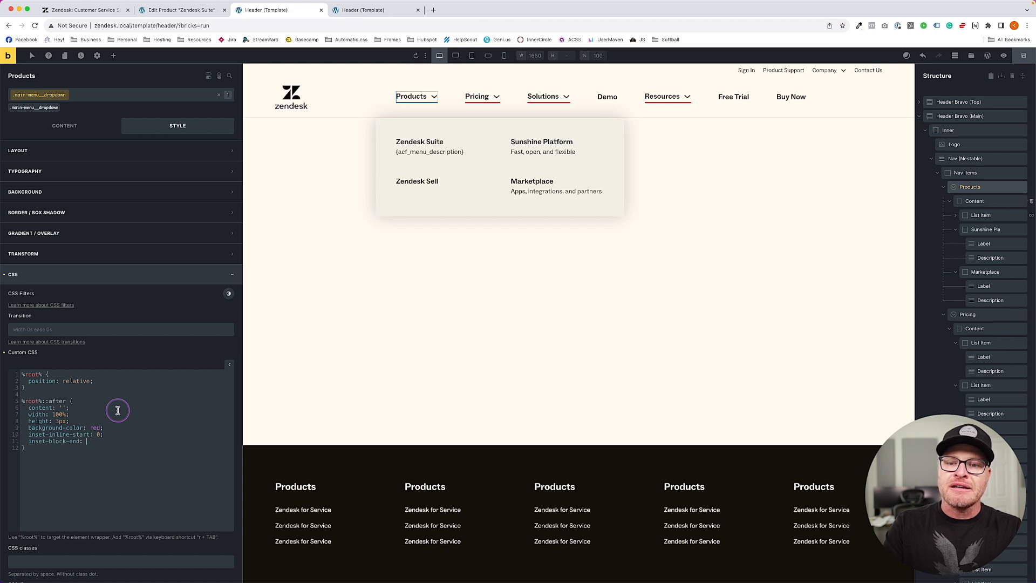
{"action": "key", "text": "BackSpace"}
{"action": "key", "text": "BackSpace"}
{"action": "type", "text": "0;"}
{"action": "key", "text": "BackSpace"}
{"action": "key", "text": "BackSpace"}
{"action": "key", "text": "BackSpace"}
{"action": "type", "text": "0;l"}
{"action": "key", "text": "BackSpace"}
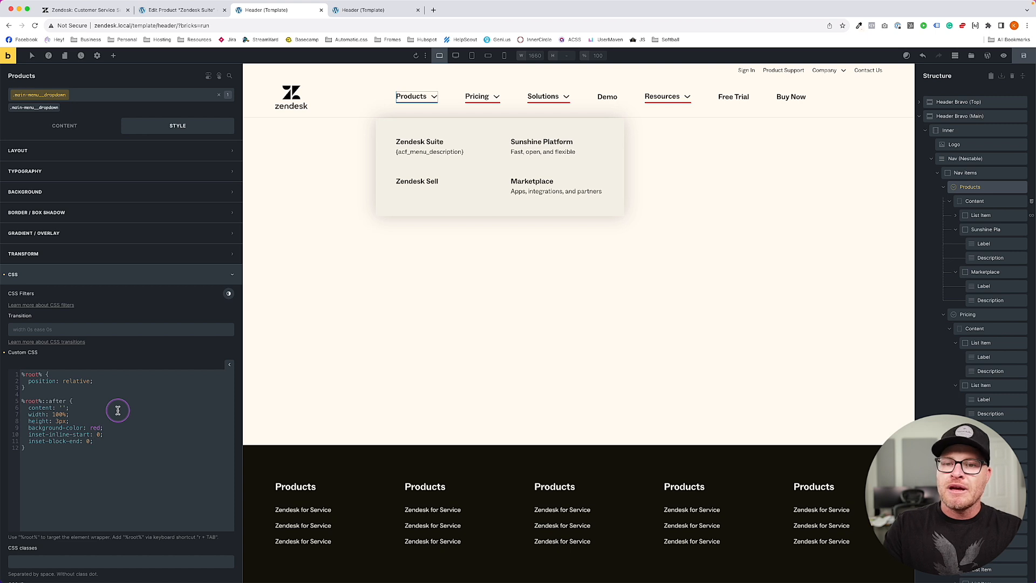
- Set the ::after rule's inset-block-end to -2em and add position: absolute
{"action": "key", "text": "BackSpace"}
{"action": "key", "text": "BackSpace"}
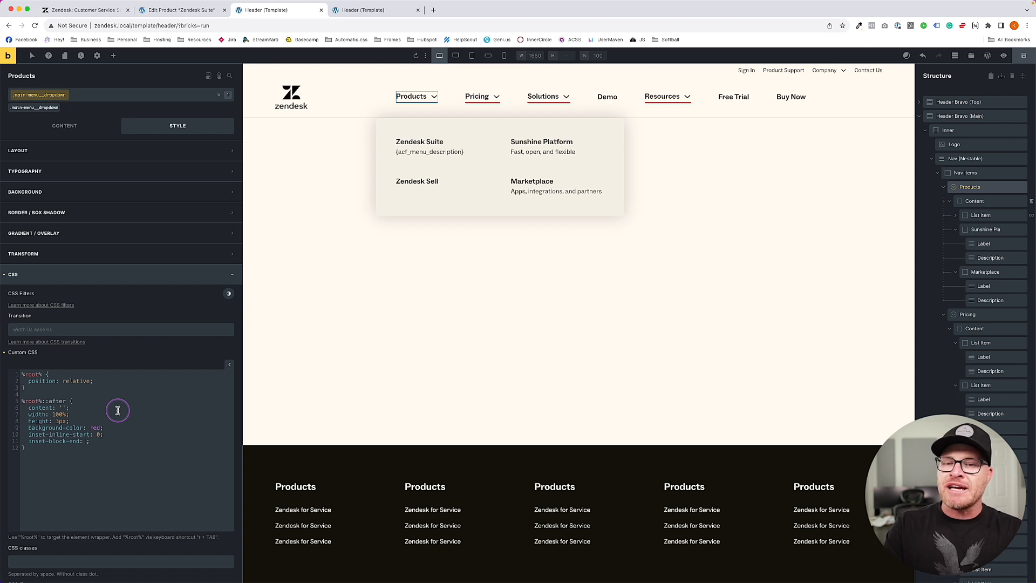
{"action": "type", "text": "2em"}
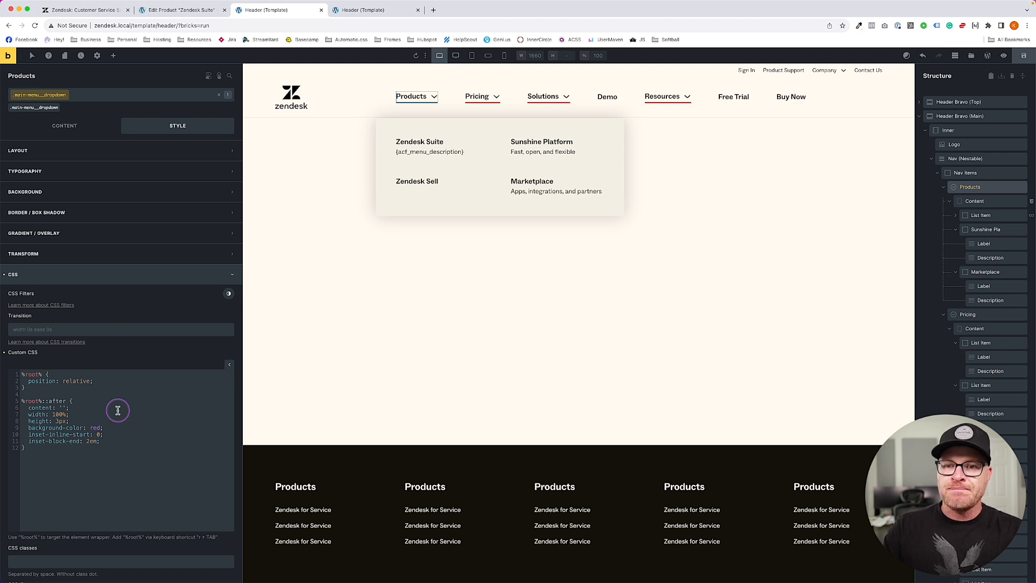
{"action": "key", "text": "Return"}
{"action": "type", "text": "position: absolute;   background"}
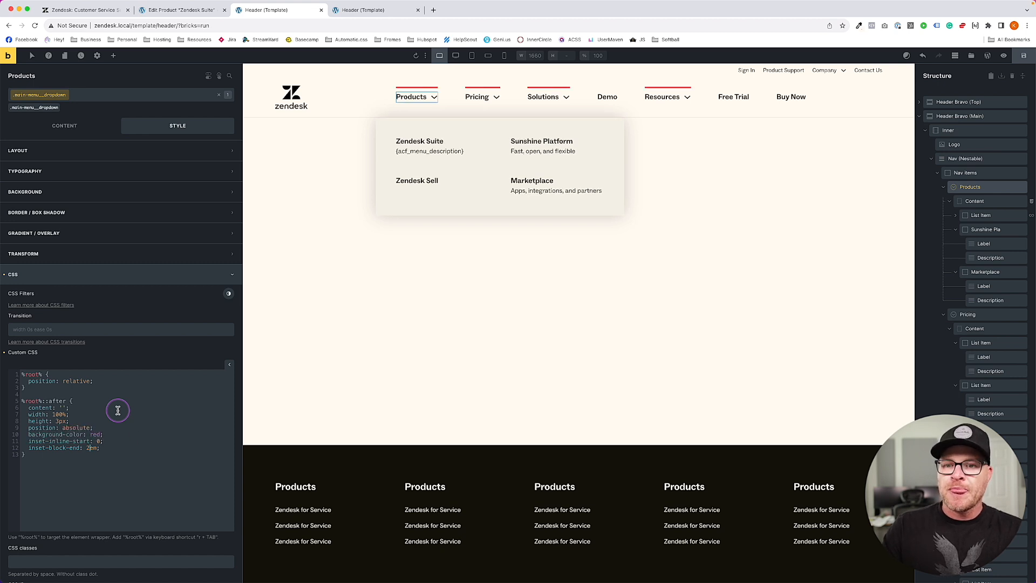
{"action": "type", "text": "-"}
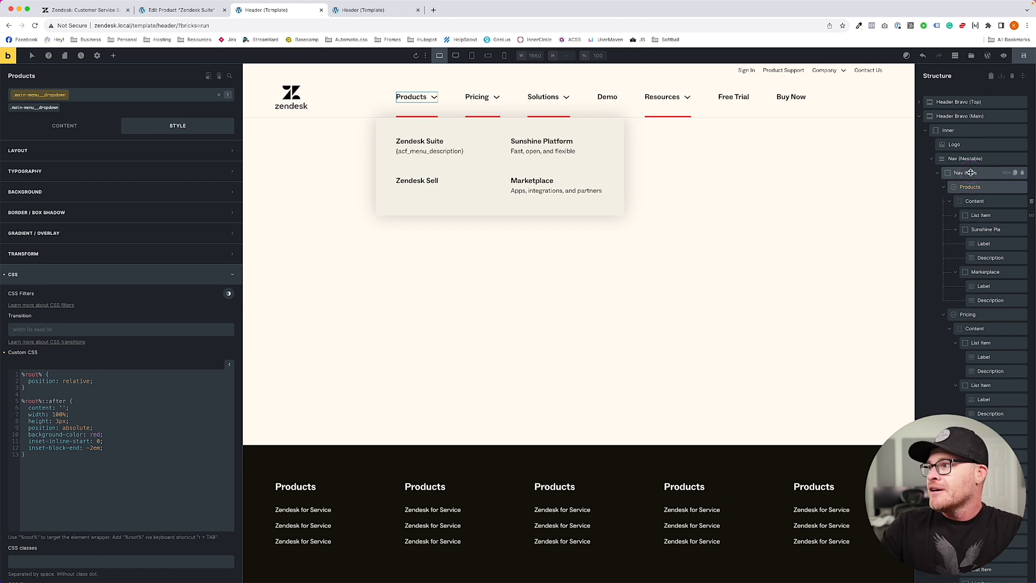
- Rename the offset variable in the Products Content element's custom CSS to --dropdown-inline-offset and separate it from the translate line
{"action": "left_click", "coordinate": [986, 201]}
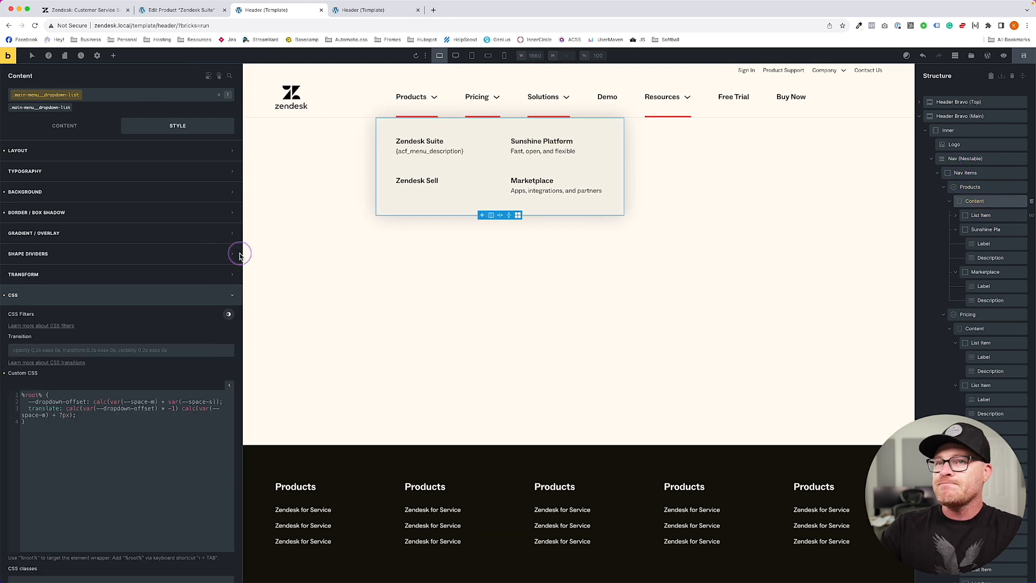
{"action": "left_click", "coordinate": [110, 435]}
{"action": "left_click", "coordinate": [222, 403]}
{"action": "key", "text": "Return"}
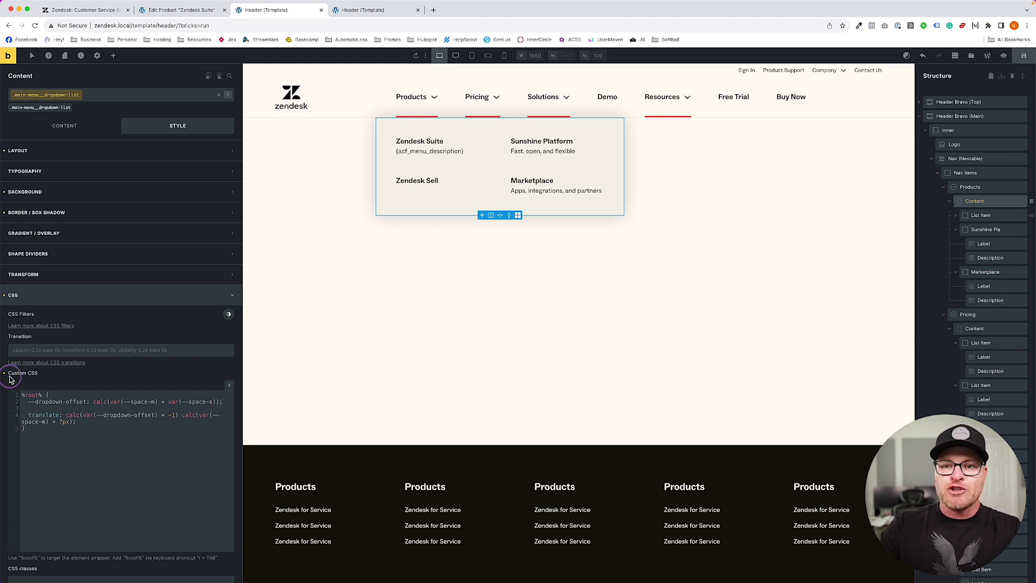
{"action": "left_click", "coordinate": [66, 402]}
{"action": "type", "text": "inline-"}
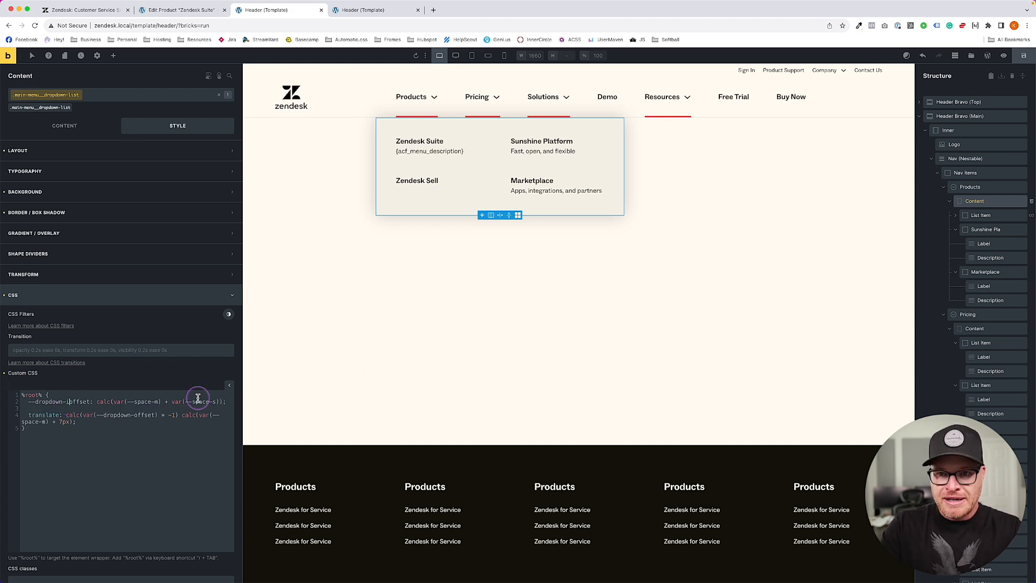
- Define a --dropdown-block-offset variable using the calc(var(--space-m) + 7px) expression copied from the translate line
{"action": "key", "text": "Return"}
{"action": "type", "text": "-"}
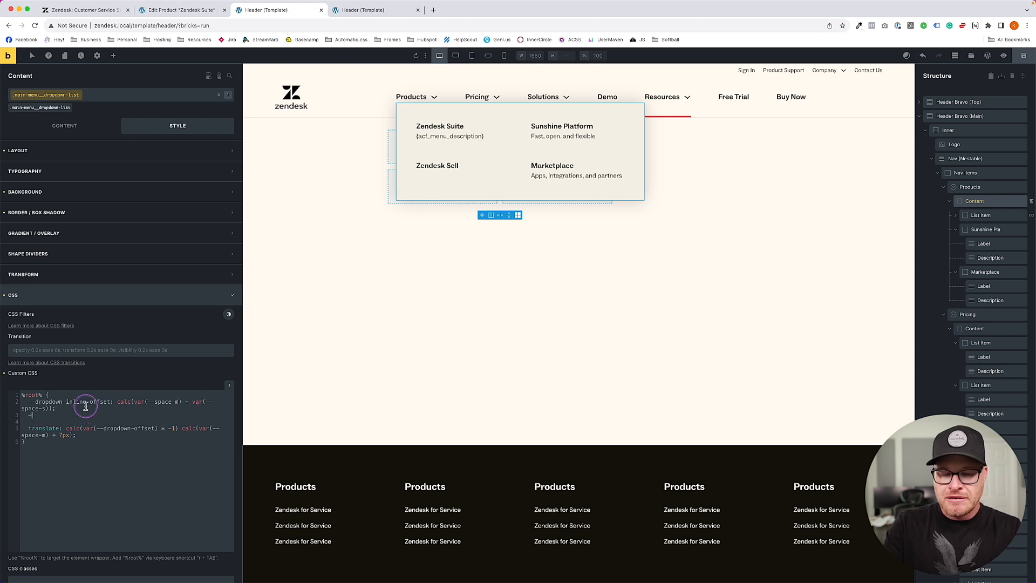
{"action": "type", "text": "-dopdown-block-offset:"}
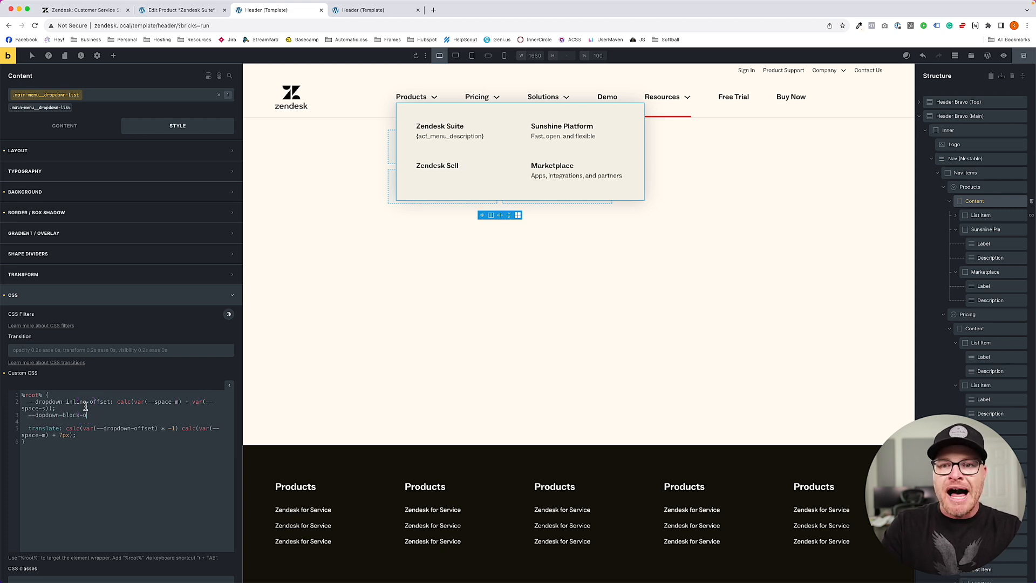
{"action": "left_click_drag", "start_coordinate": [183, 429], "coordinate": [76, 435]}
{"action": "key", "text": "ctrl+c"}
{"action": "left_click", "coordinate": [114, 412]}
{"action": "key", "text": "ctrl+v"}
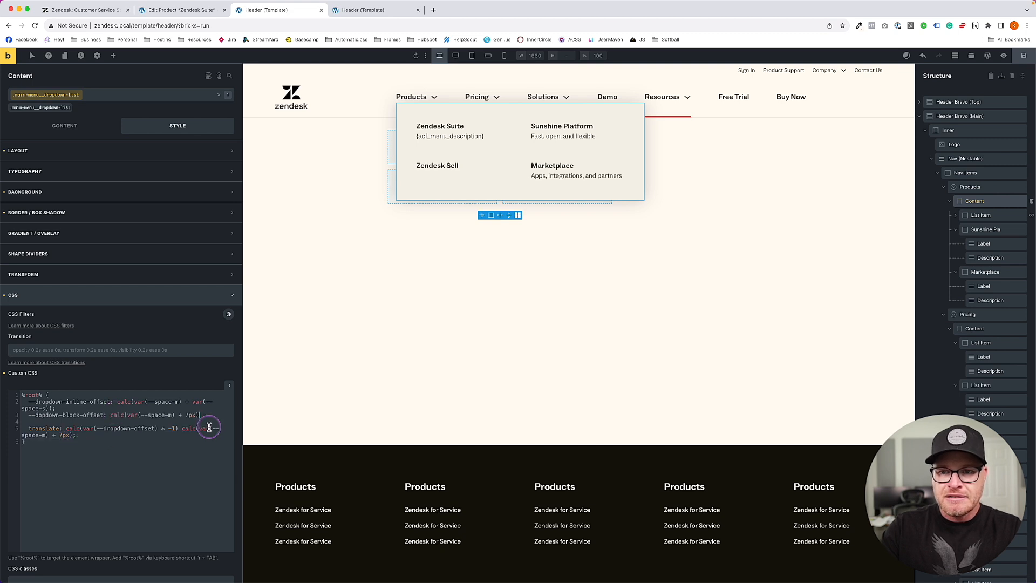
- Update the translate declaration's horizontal value to reference --dropdown-inline-offset
{"action": "left_click", "coordinate": [136, 429]}
{"action": "type", "text": "inline-"}
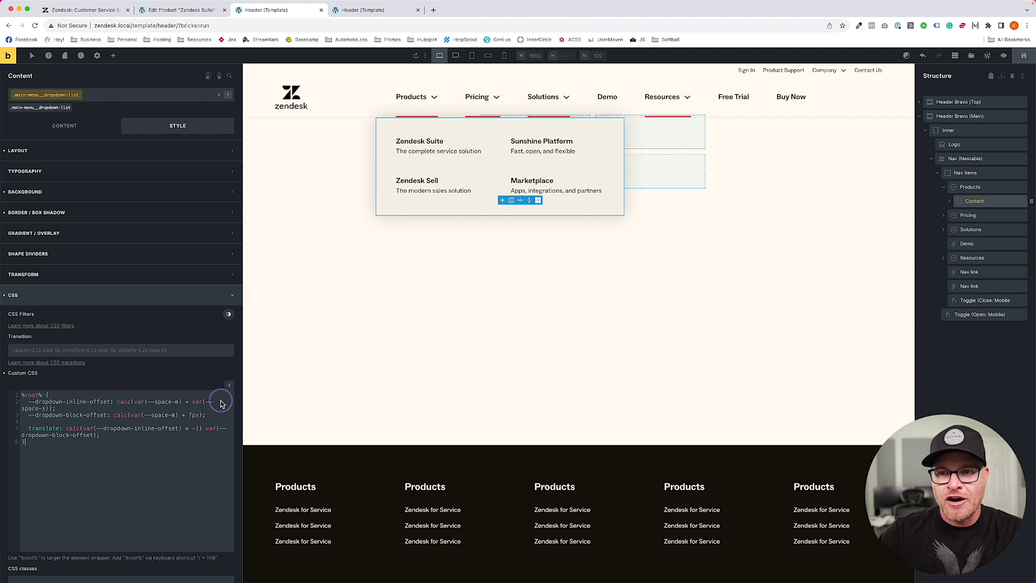
- Save the template and cut the --dropdown-inline-offset and --dropdown-block-offset definitions from the Content element's custom CSS
{"action": "left_click", "coordinate": [1023, 56]}
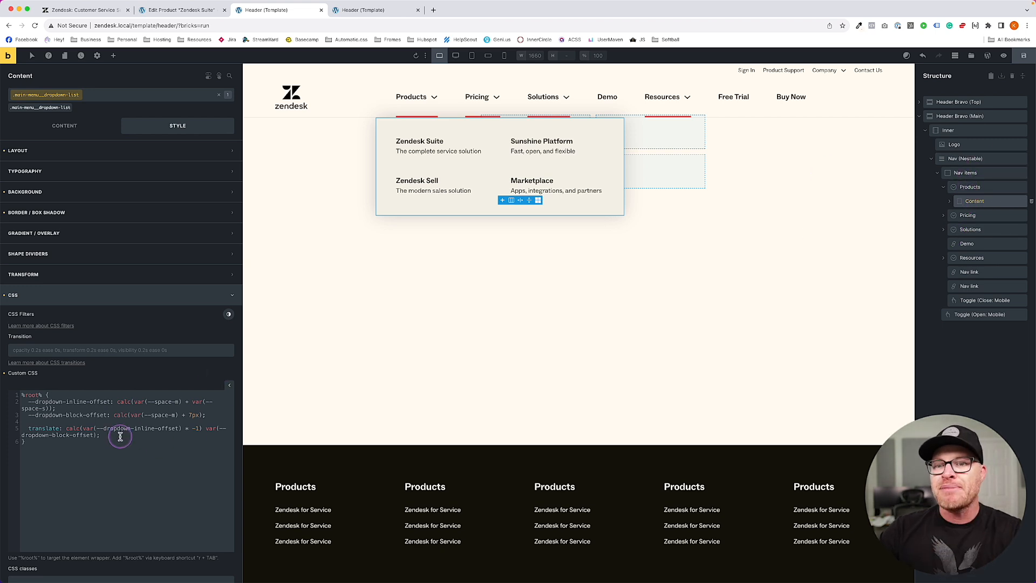
{"action": "left_click_drag", "start_coordinate": [206, 415], "coordinate": [3, 405]}
{"action": "key", "text": "BackSpace"}
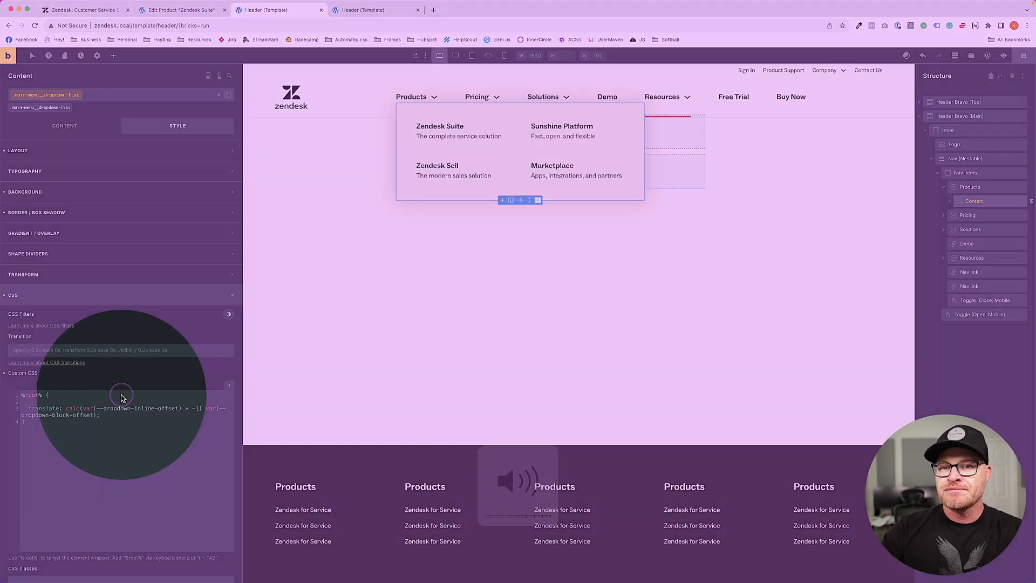
{"action": "key", "text": "BackSpace"}
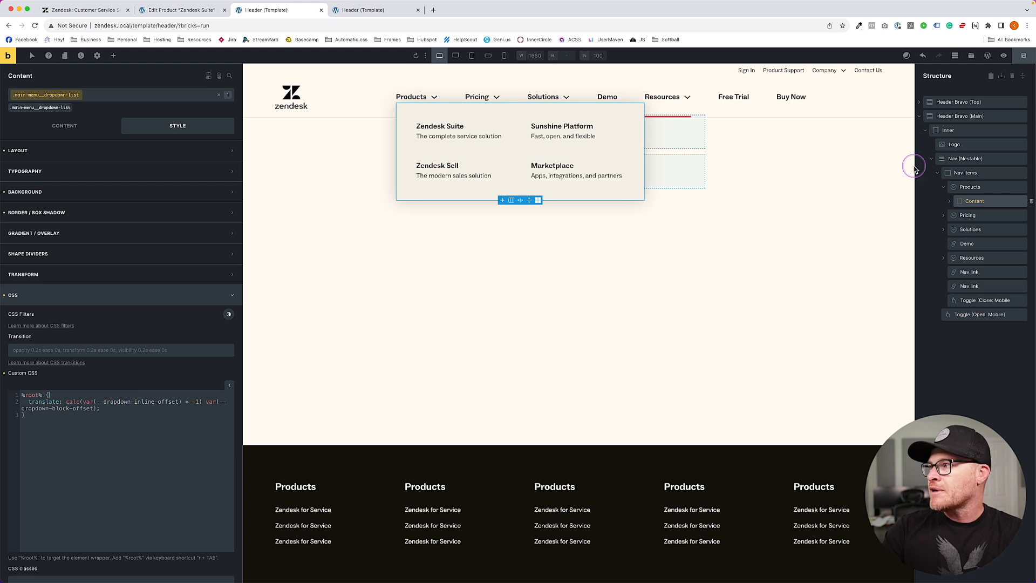
- Paste the two offset variables under position: relative in the Products element's .main-menu__dropdown class CSS and save the template
{"action": "left_click", "coordinate": [988, 187]}
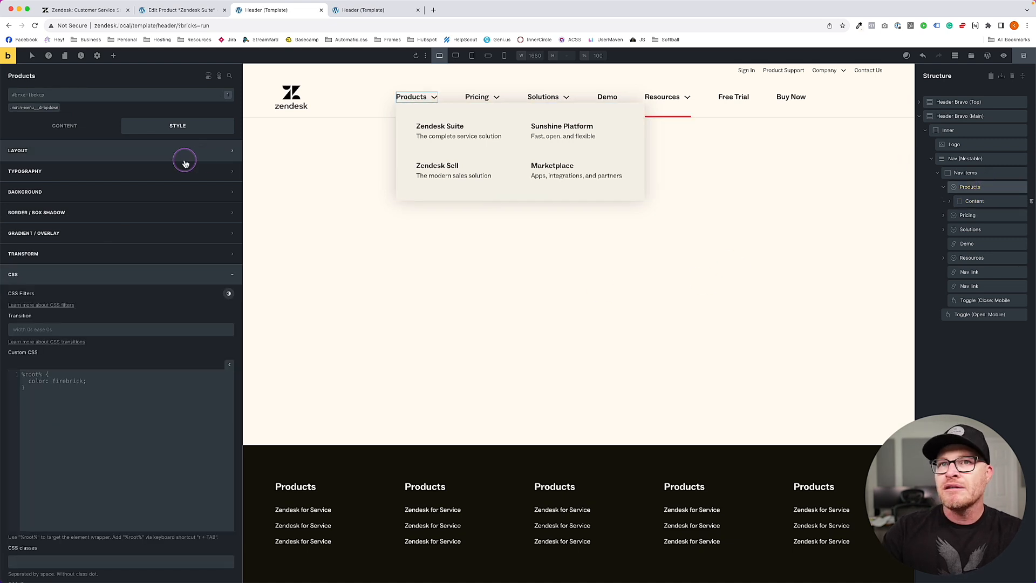
{"action": "left_click", "coordinate": [34, 107]}
{"action": "left_click", "coordinate": [139, 380]}
{"action": "key", "text": "Return"}
{"action": "key", "text": "super+v"}
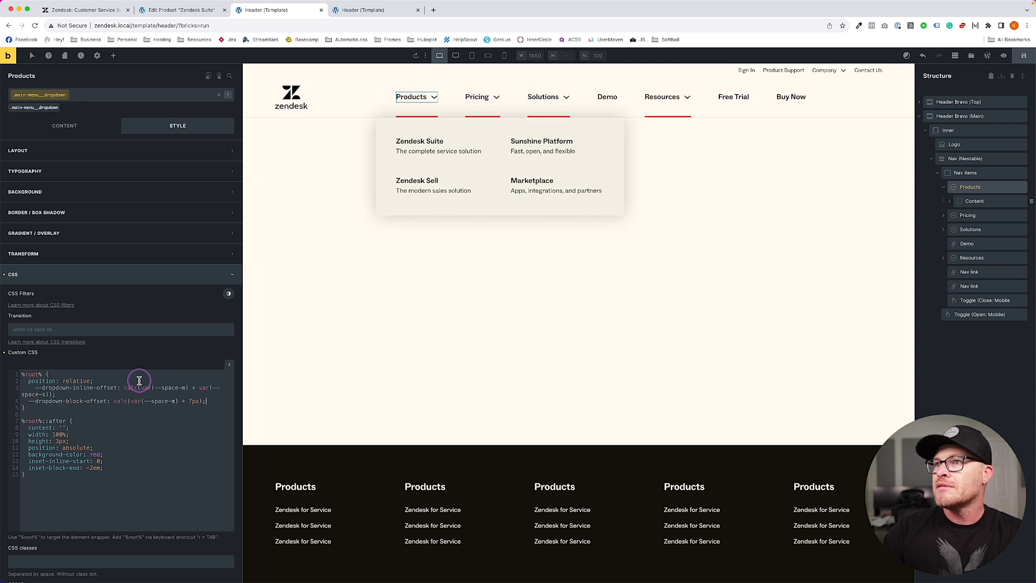
{"action": "left_click", "coordinate": [1024, 56]}
- Set the inset-block-end of the Products dropdown's ::after rule to var(--dropdown-block-offset)
{"action": "left_click", "coordinate": [955, 188]}
{"action": "left_click", "coordinate": [93, 469]}
{"action": "key", "text": "BackSpace"}
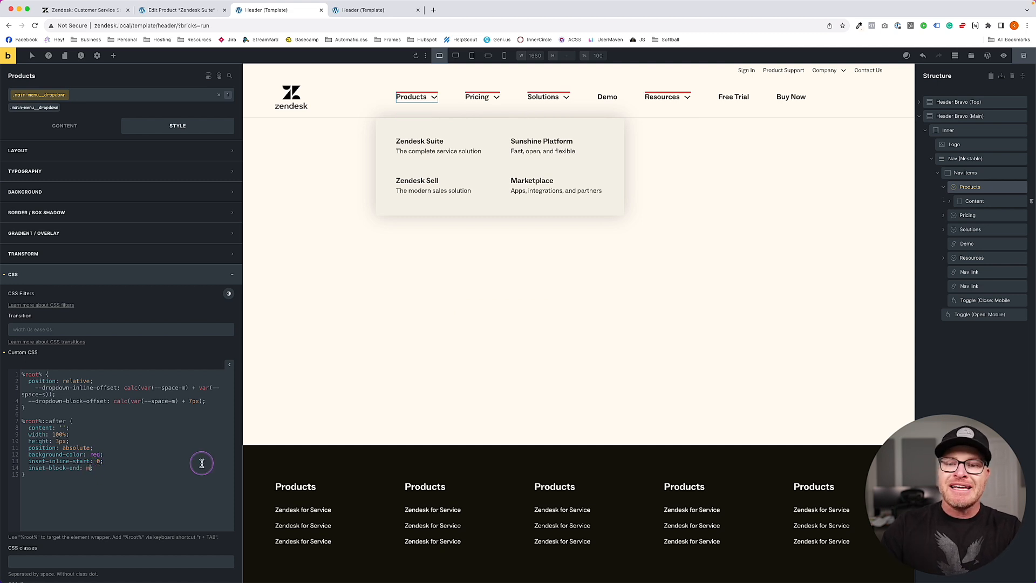
{"action": "type", "text": "var(--dropdown-block-offset);"}
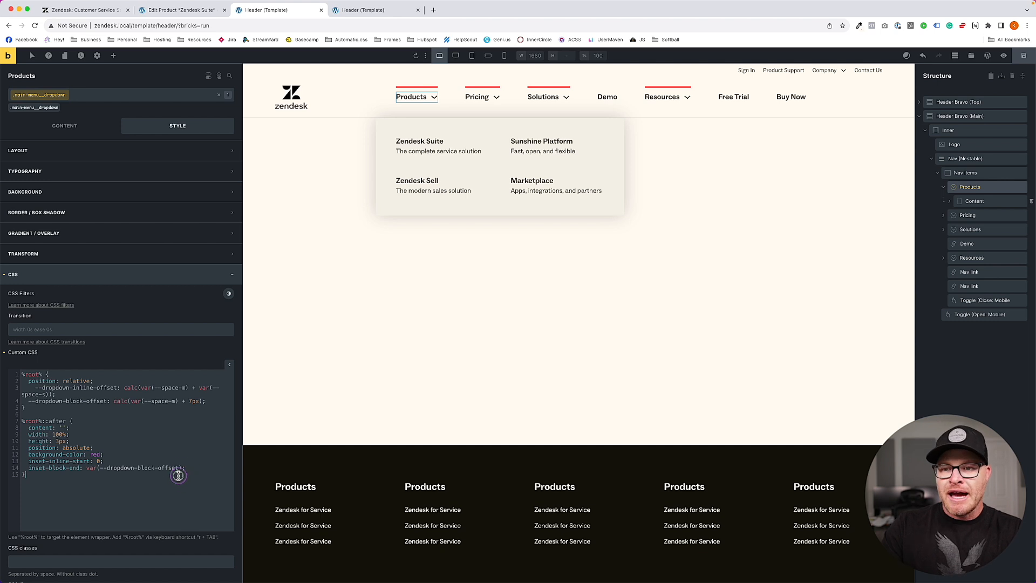
- Change the ::after inset-block-end to calc(var(--dropdown-block-offset) * -1), save the template and check the header preview
{"action": "left_click_drag", "start_coordinate": [185, 467], "coordinate": [87, 469]}
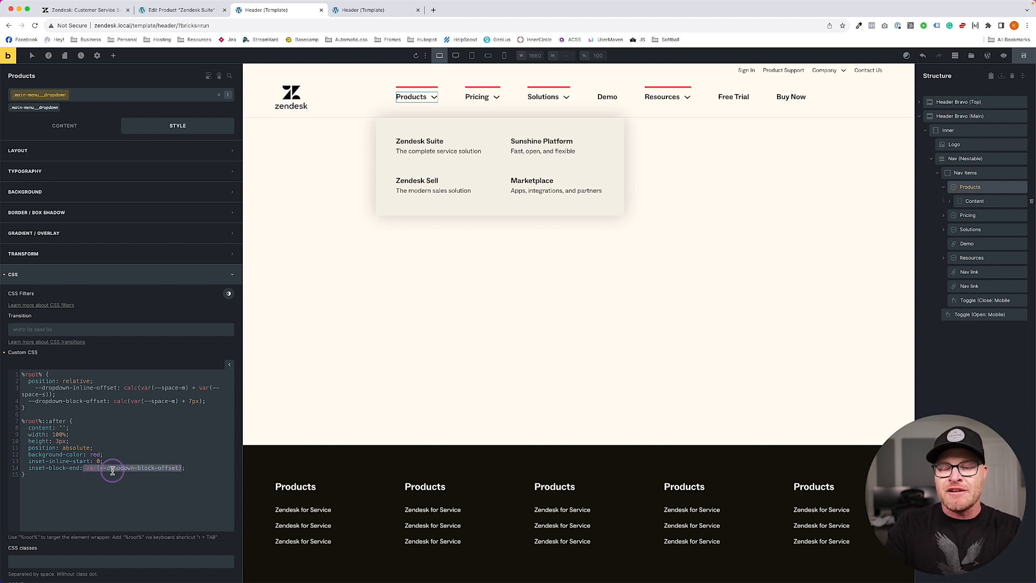
{"action": "type", "text": "calc();"}
{"action": "key", "text": "Left"}
{"action": "key", "text": "super+v"}
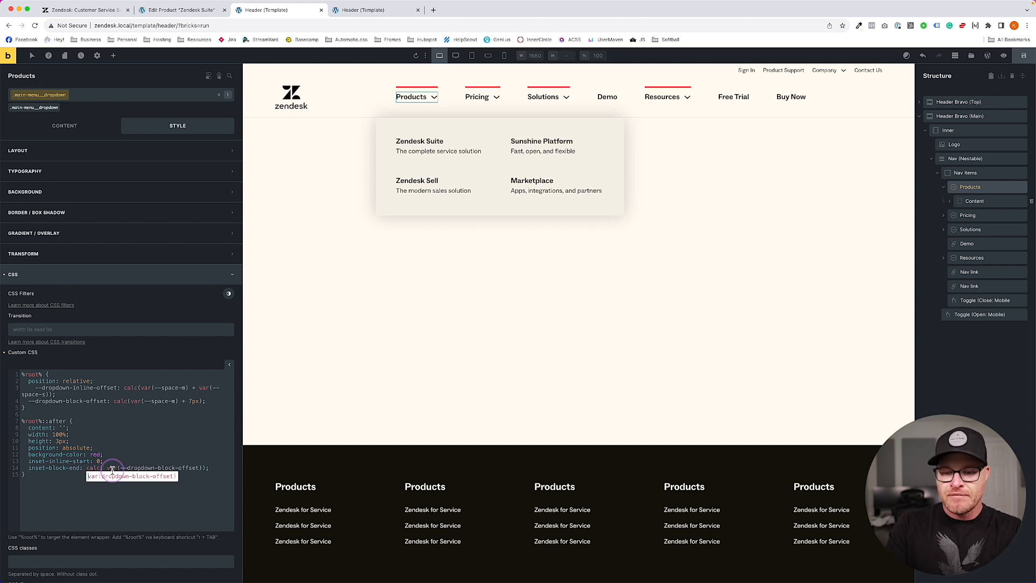
{"action": "type", "text": "* -1"}
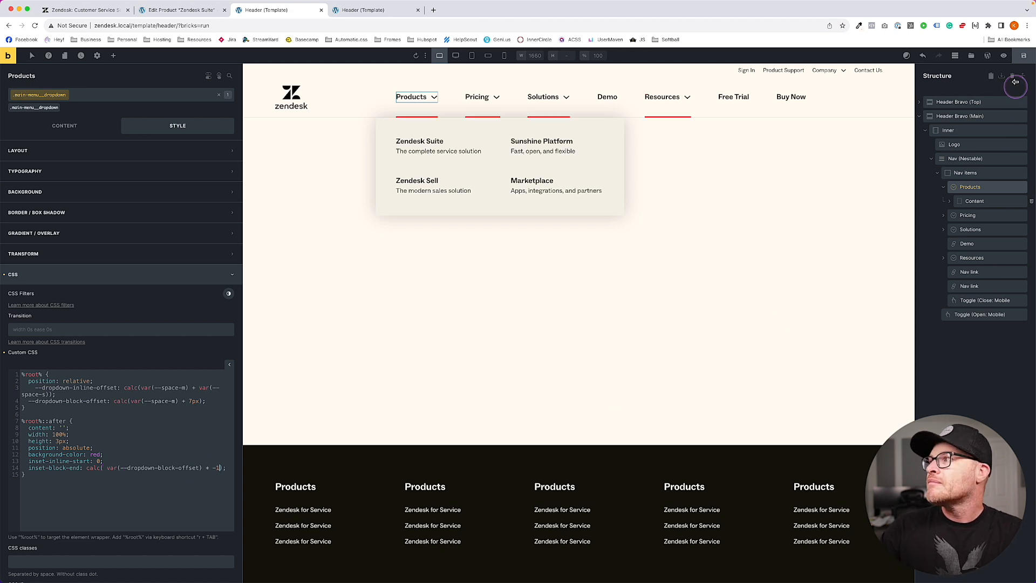
{"action": "left_click", "coordinate": [1024, 56]}
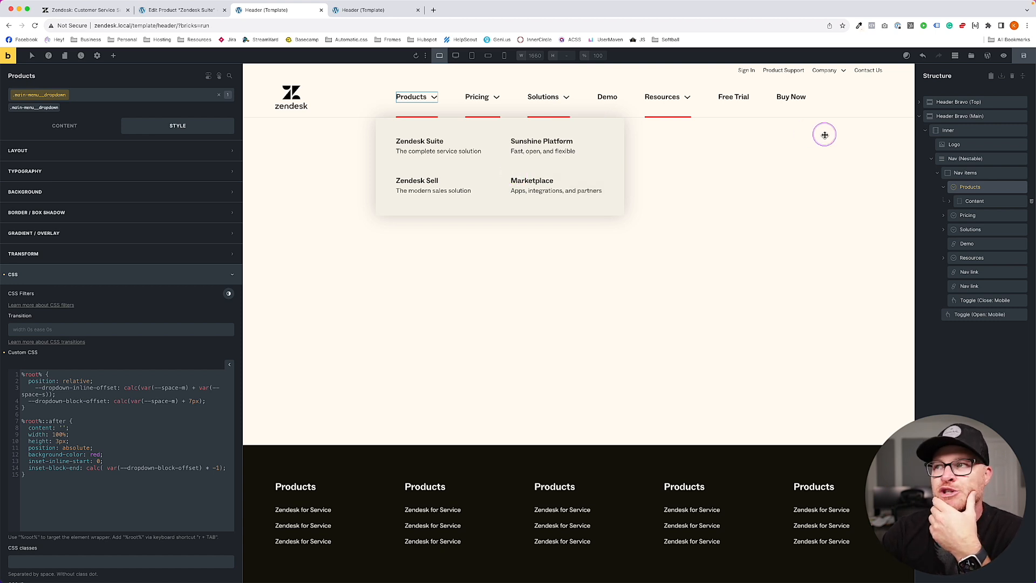
{"action": "left_click", "coordinate": [1024, 56]}
{"action": "mouse_move", "coordinate": [560, 105]}
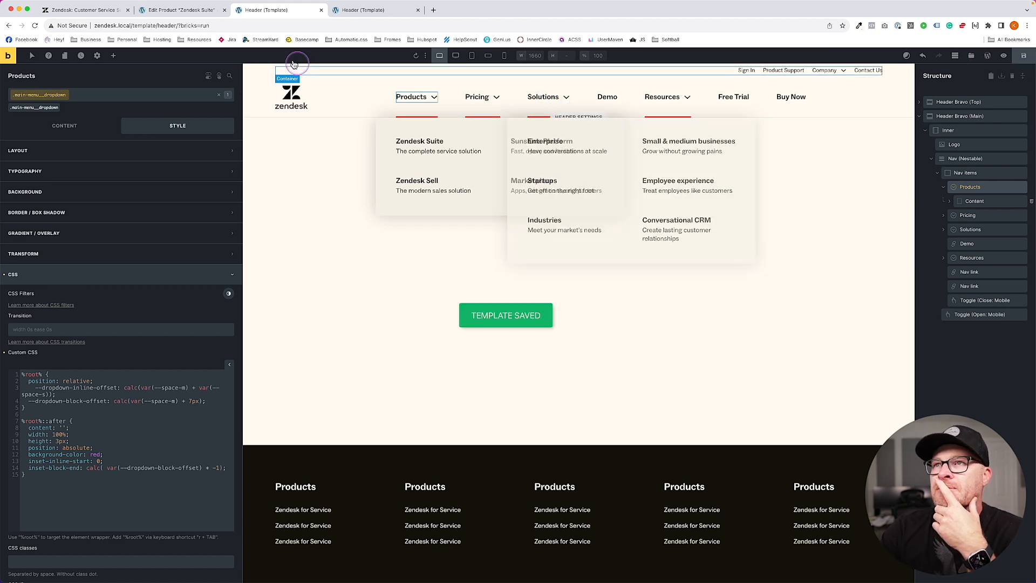
{"action": "left_click", "coordinate": [351, 10]}
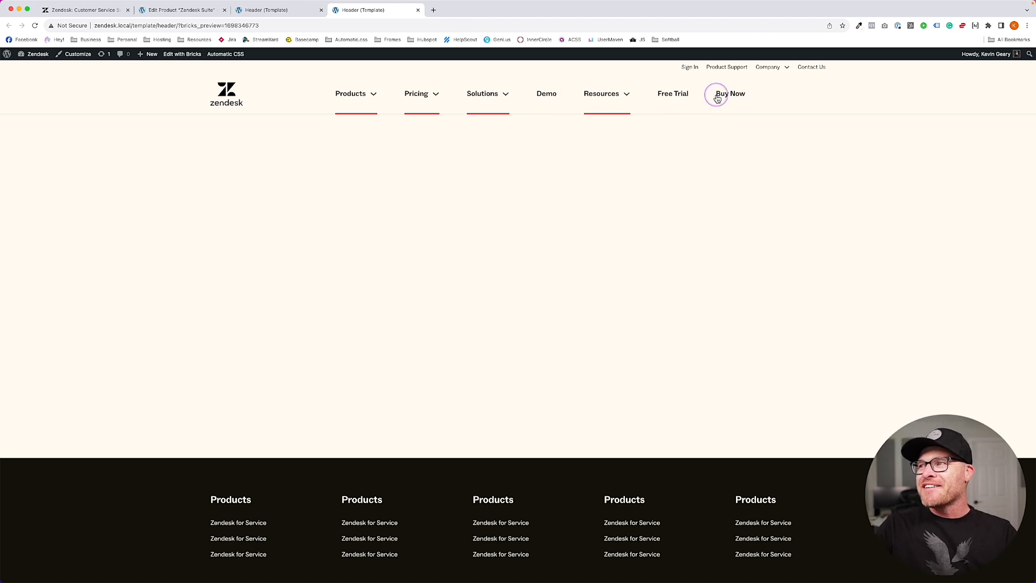
{"action": "left_click", "coordinate": [248, 10]}
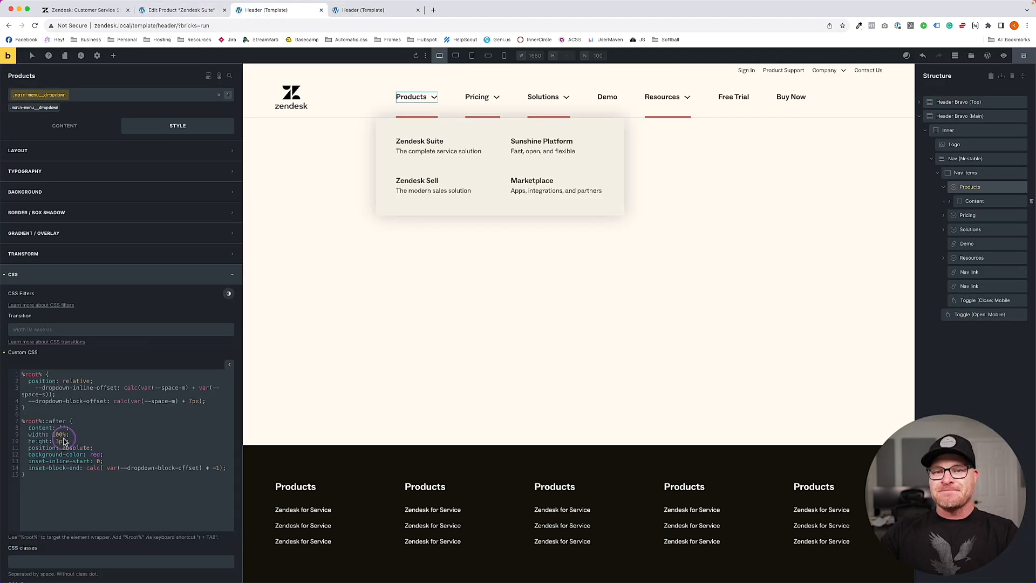
- Move both dropdown offset variables from the .main-menu__dropdown class CSS into a %root% rule on the Nav (Nestable) element's .main-nav class
{"action": "left_click_drag", "start_coordinate": [205, 401], "coordinate": [36, 389]}
{"action": "key", "text": "BackSpace"}
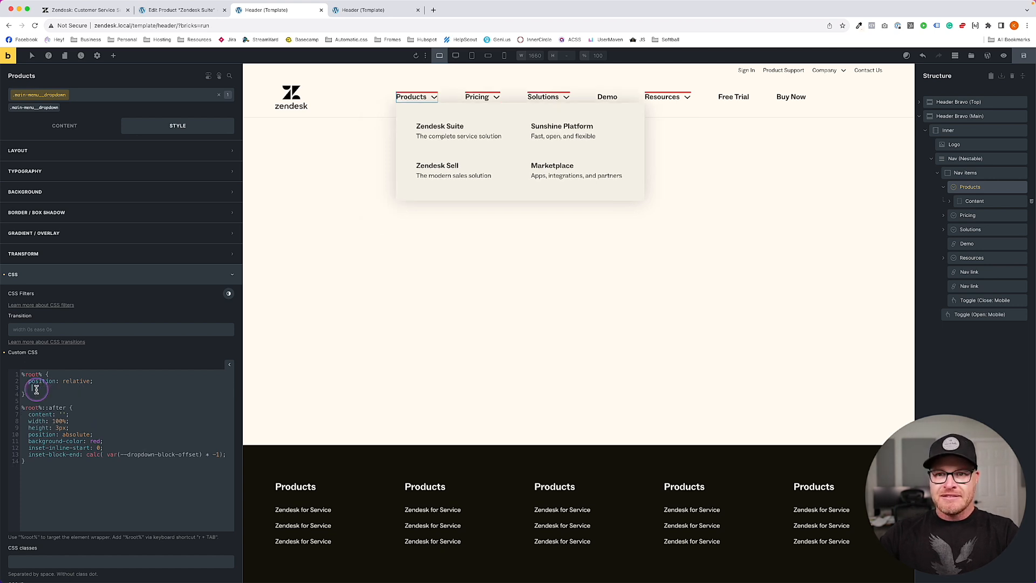
{"action": "key", "text": "BackSpace"}
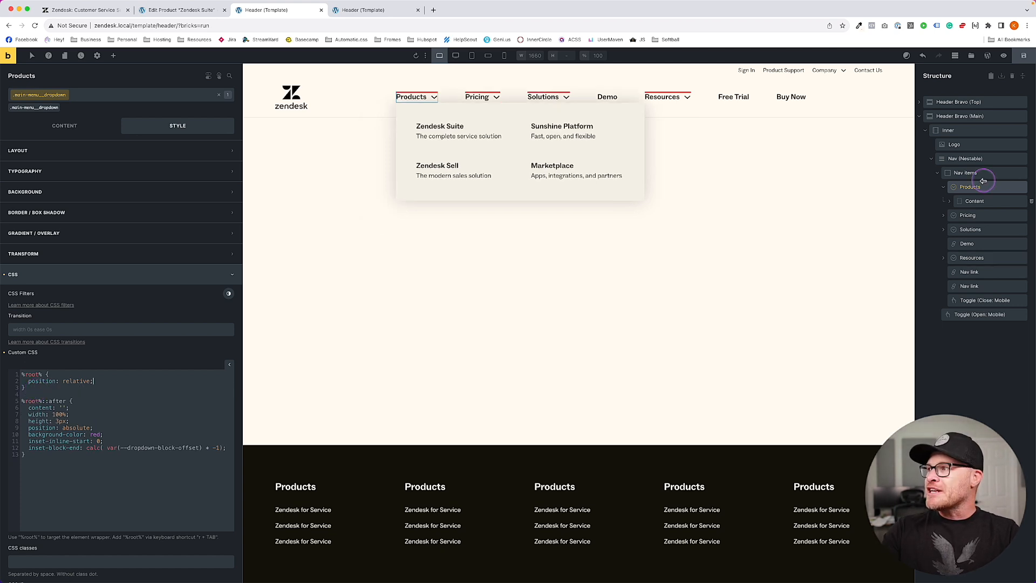
{"action": "left_click", "coordinate": [963, 159]}
{"action": "left_click", "coordinate": [120, 416]}
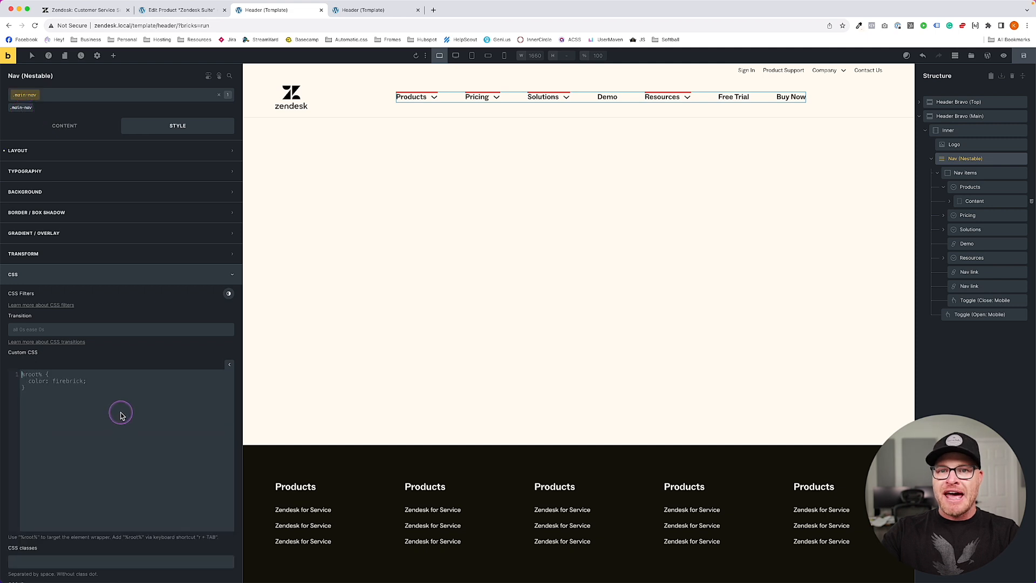
{"action": "key", "text": "super+v"}
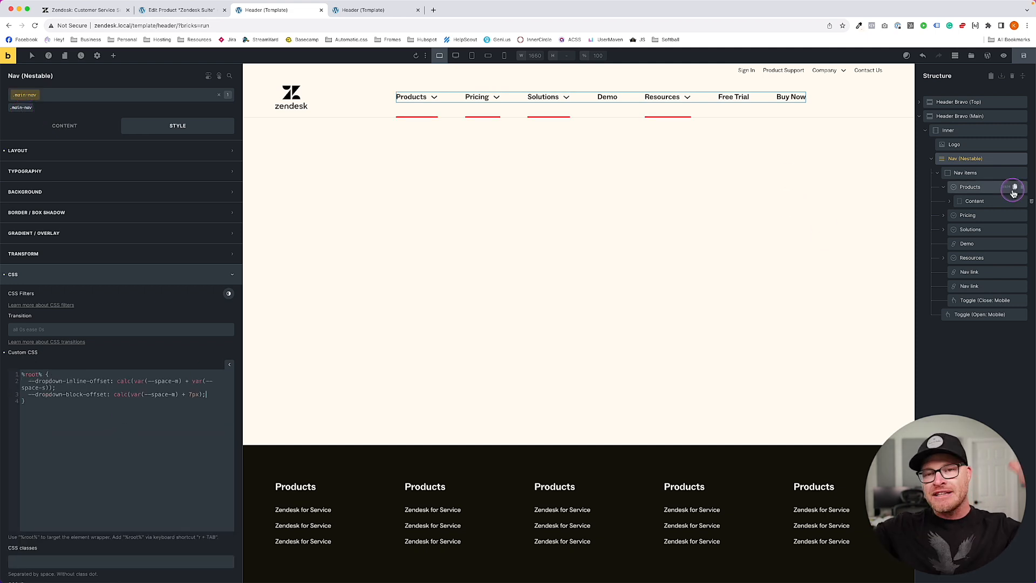
- Cut the remaining custom CSS, including the ::after rule, from the Products element's .main-menu__dropdown class
{"action": "left_click", "coordinate": [965, 172]}
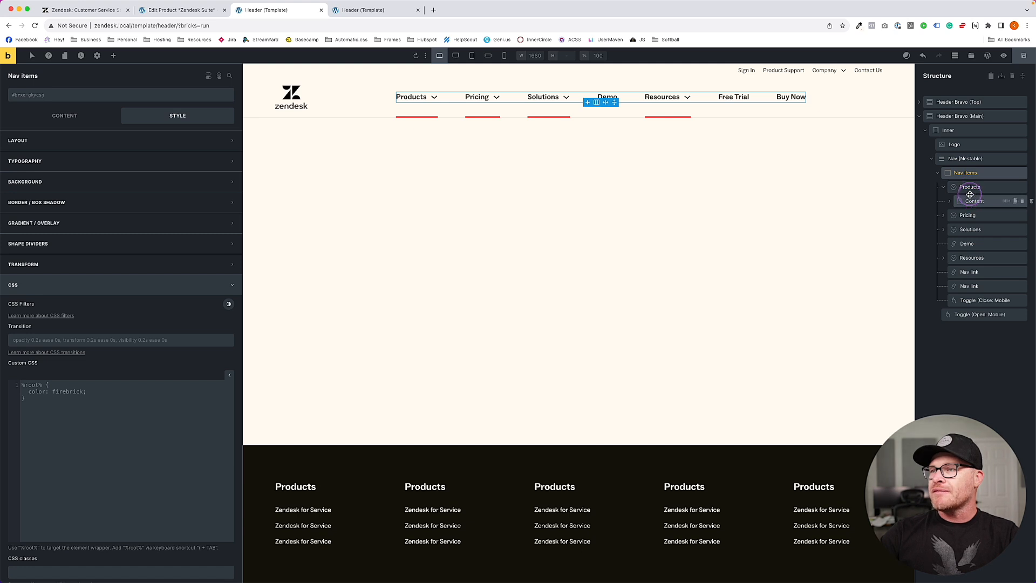
{"action": "left_click", "coordinate": [970, 187]}
{"action": "left_click_drag", "start_coordinate": [46, 462], "coordinate": [5, 374]}
{"action": "key", "text": "super+x"}
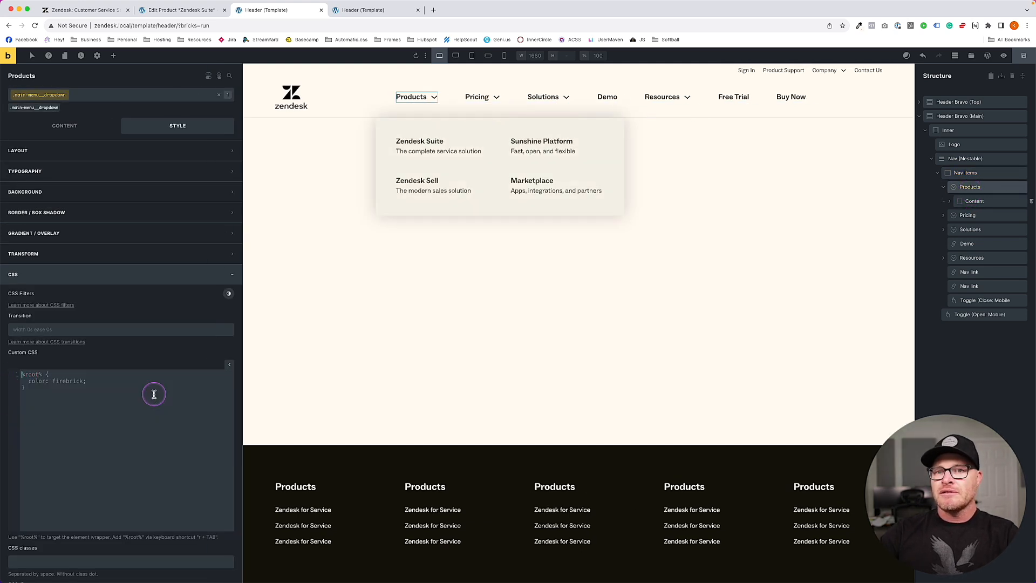
- Add a %root% > nav > ul > li rule to the Nav (Nestable) CSS, paste the cut code and tidy it around position: relative
{"action": "left_click", "coordinate": [971, 158]}
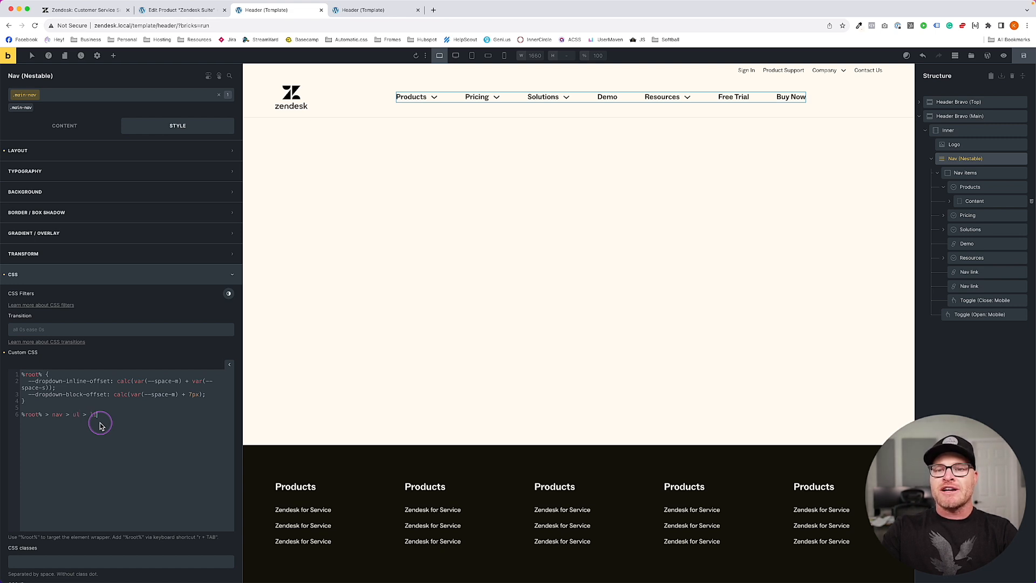
{"action": "key", "text": "super+v"}
{"action": "left_click_drag", "start_coordinate": [57, 421], "coordinate": [3, 437]}
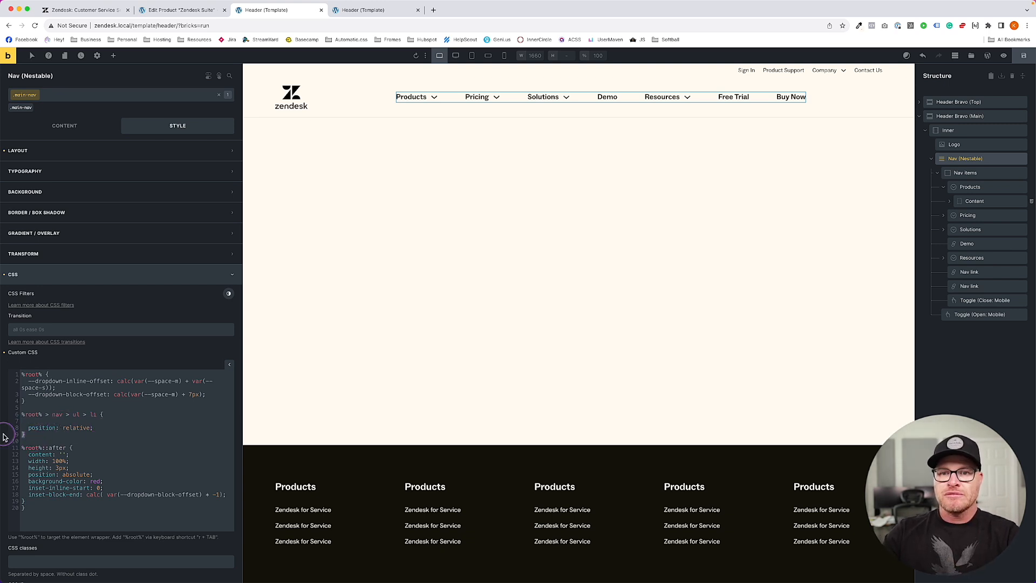
{"action": "key", "text": "BackSpace"}
{"action": "key", "text": "BackSpace"}
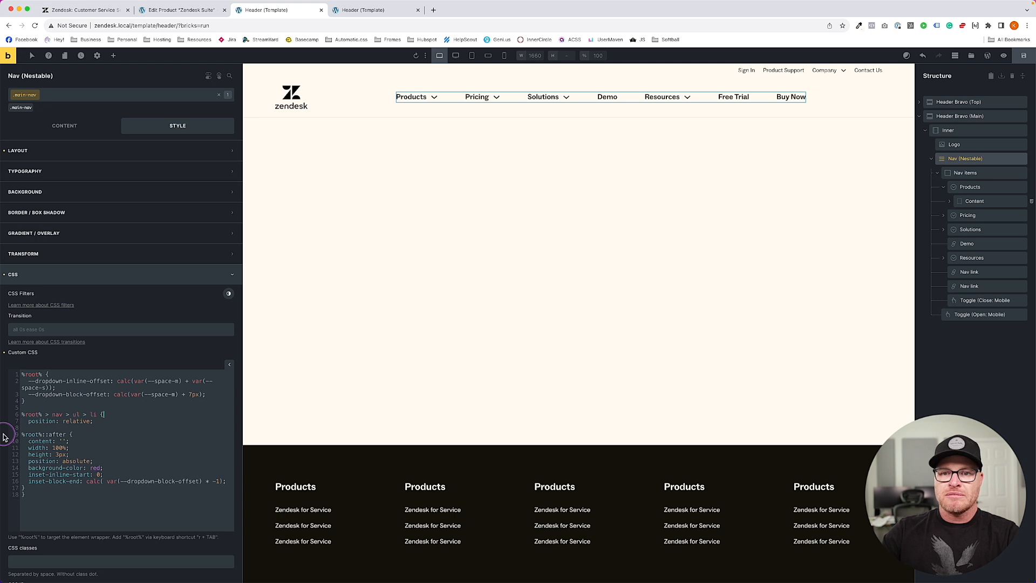
- Move the ::after rule outside the li rule, change its selector to %root% > nav > ul > li::after and save the template
{"action": "left_click_drag", "start_coordinate": [26, 488], "coordinate": [18, 432]}
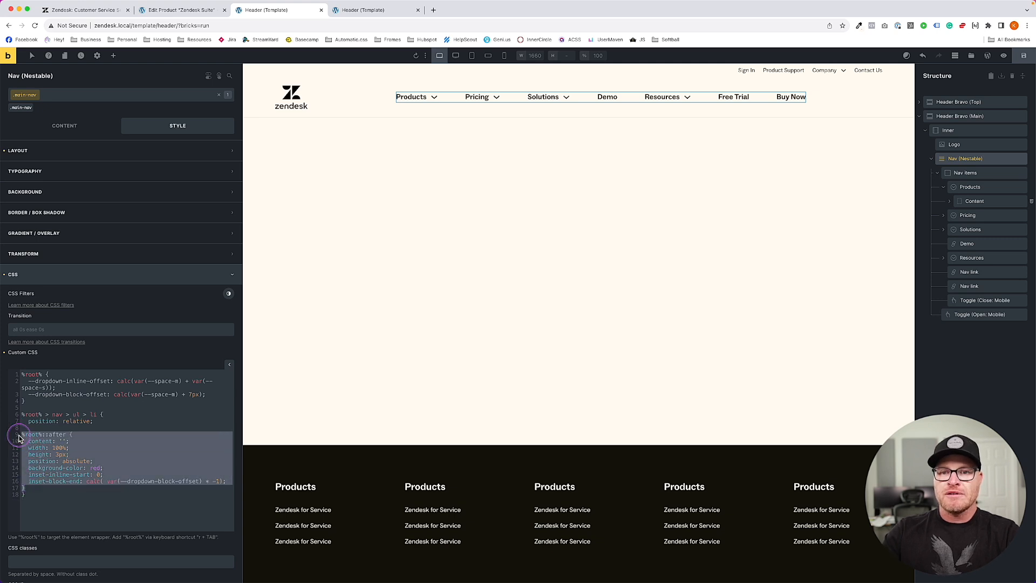
{"action": "key", "text": "BackSpace"}
{"action": "key", "text": "super+z"}
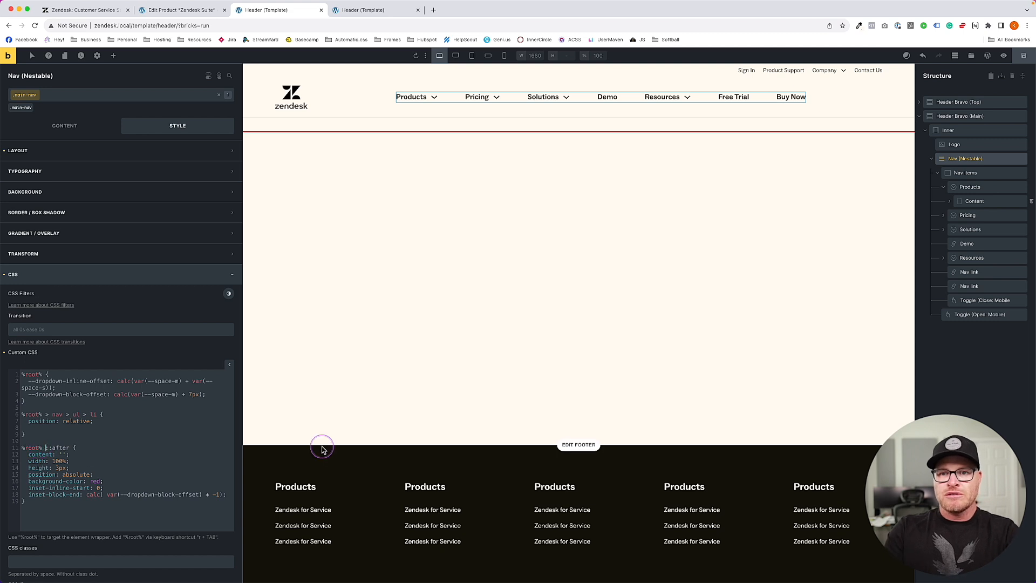
{"action": "type", "text": "> nav > ul > li"}
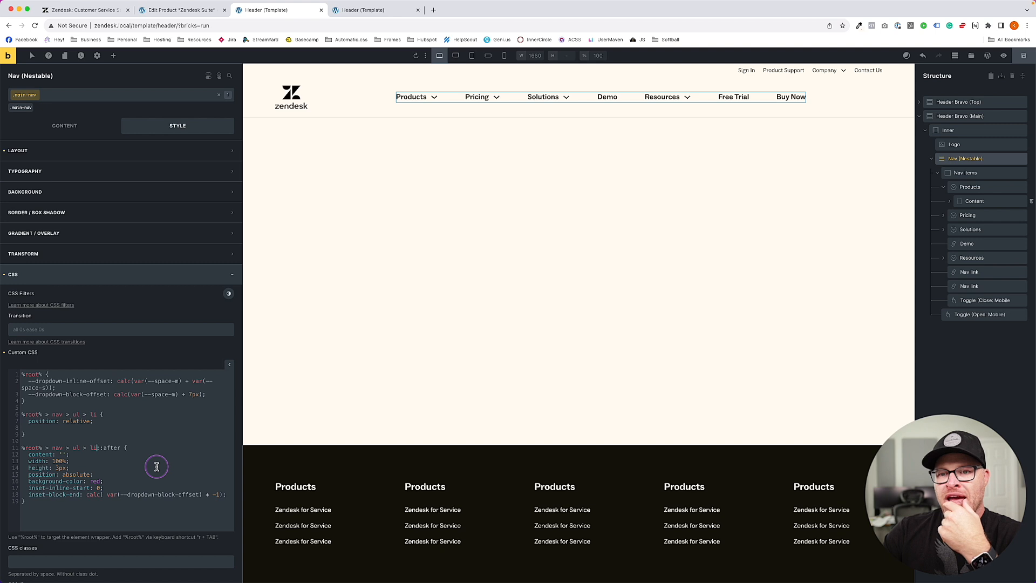
{"action": "left_click", "coordinate": [1024, 55]}
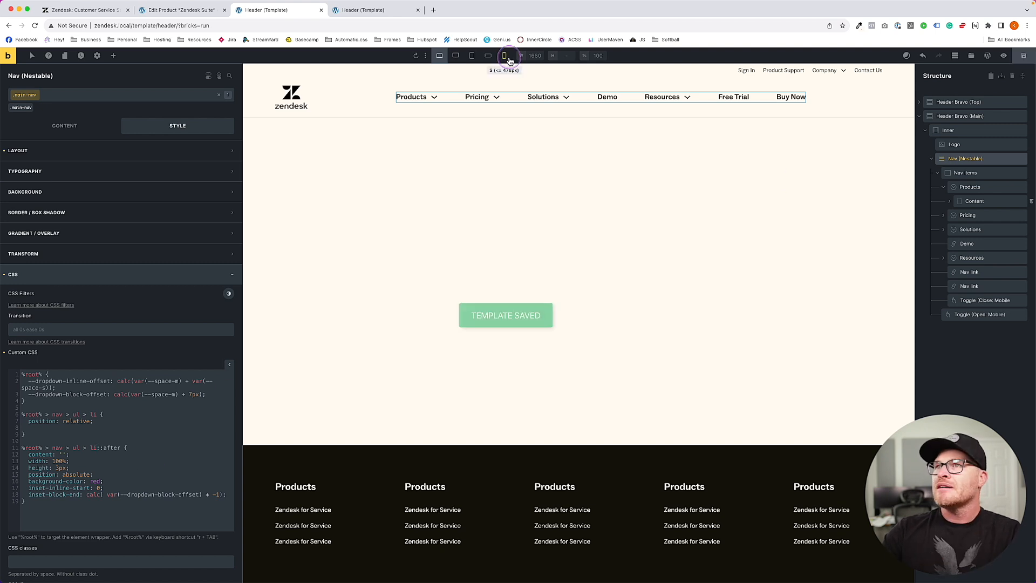
- Inspect the Products menu item in the header preview to examine how the nav, ul and li elements are nested
{"action": "left_click", "coordinate": [354, 9]}
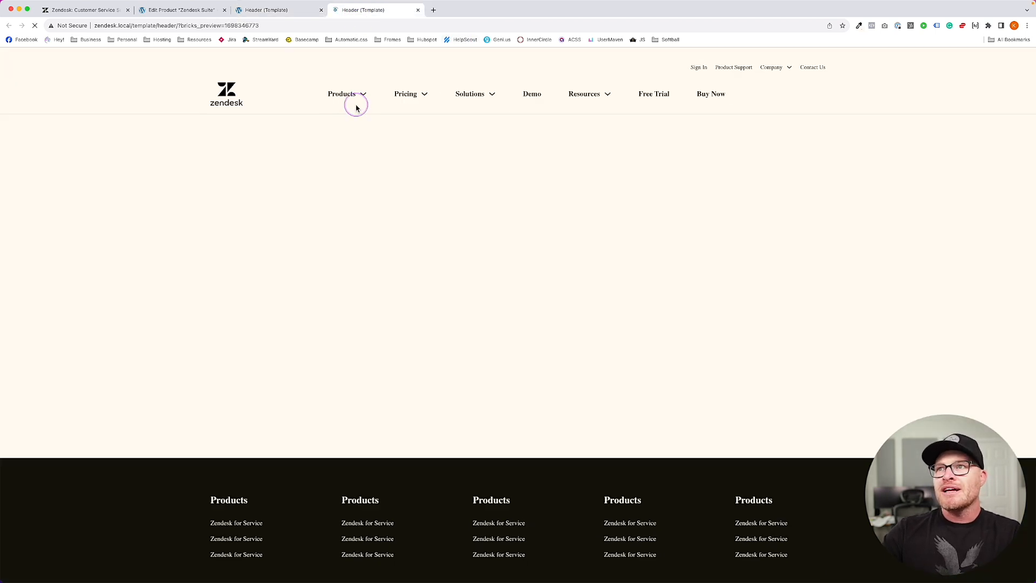
{"action": "right_click", "coordinate": [363, 96]}
{"action": "left_click", "coordinate": [384, 172]}
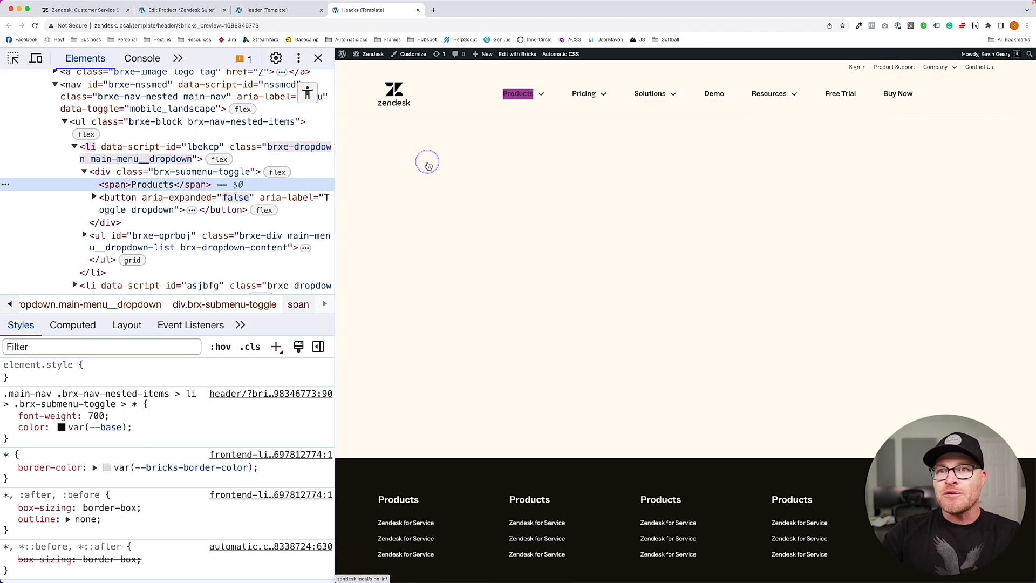
{"action": "scroll", "coordinate": [118, 133], "scroll_direction": "up", "scroll_amount": 3}
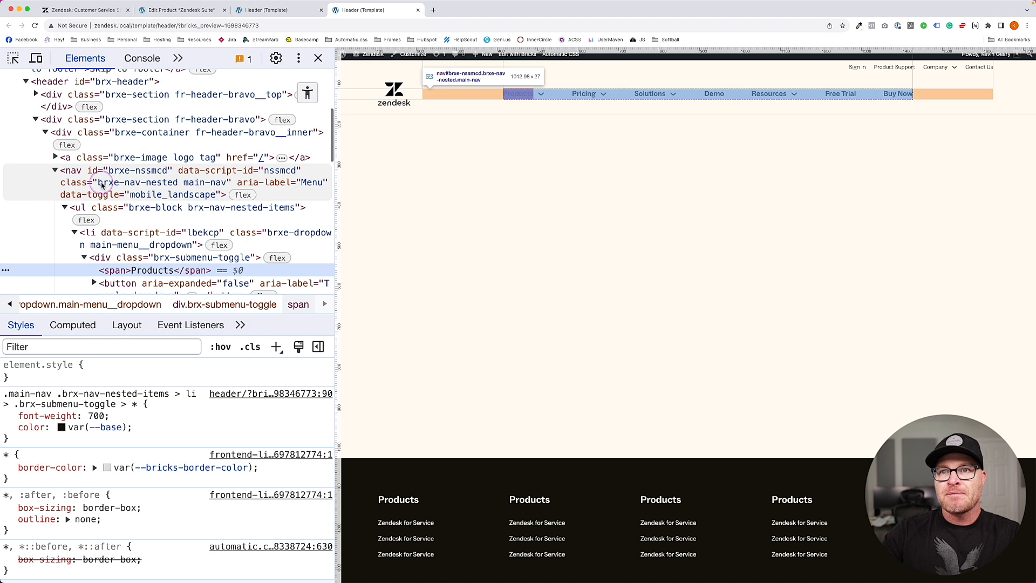
{"action": "left_click", "coordinate": [256, 187]}
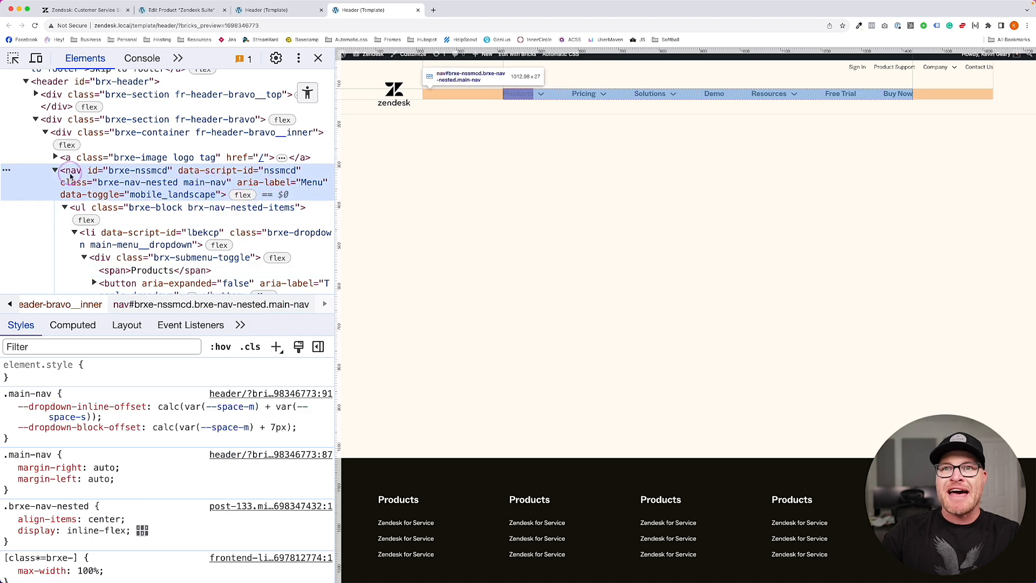
{"action": "left_click", "coordinate": [316, 59]}
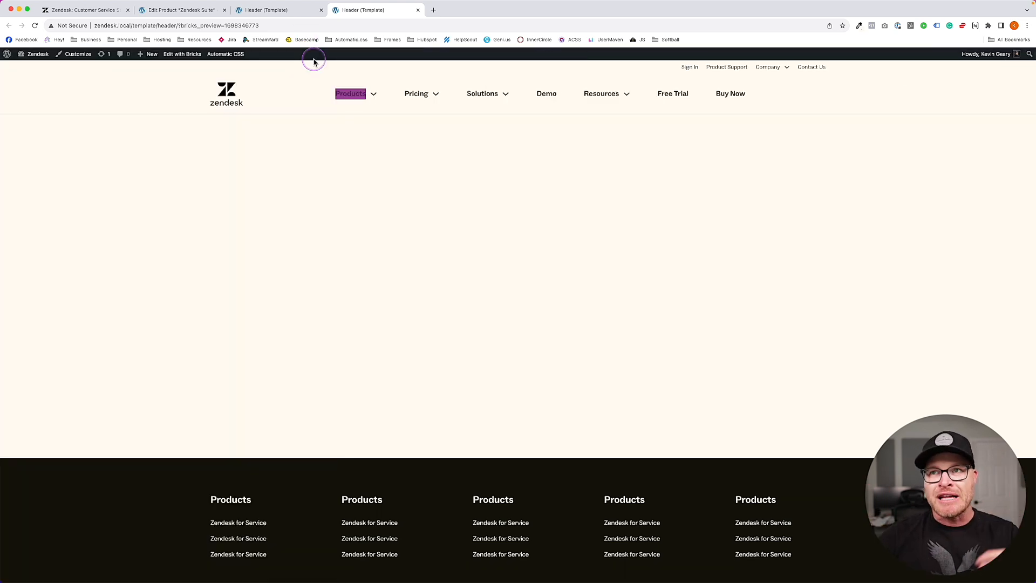
- Remove nav from both selectors in the Nav (Nestable) CSS, making them %root% > ul > li and %root% > ul > li::after, and save
{"action": "left_click", "coordinate": [281, 10]}
{"action": "left_click", "coordinate": [54, 453]}
{"action": "double_click", "coordinate": [56, 448]}
{"action": "key", "text": "BackSpace"}
{"action": "key", "text": "BackSpace"}
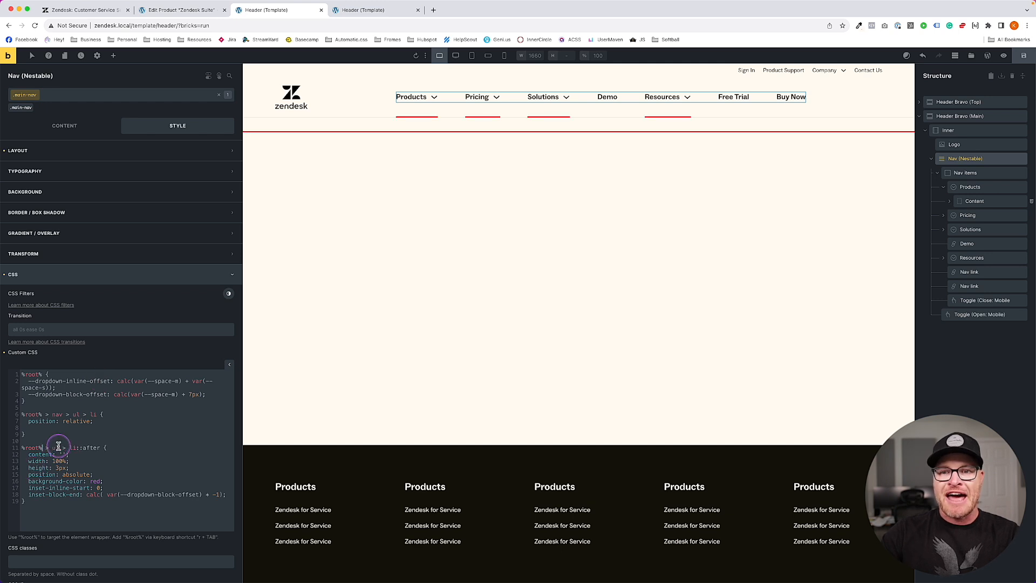
{"action": "double_click", "coordinate": [57, 414]}
{"action": "key", "text": "BackSpace"}
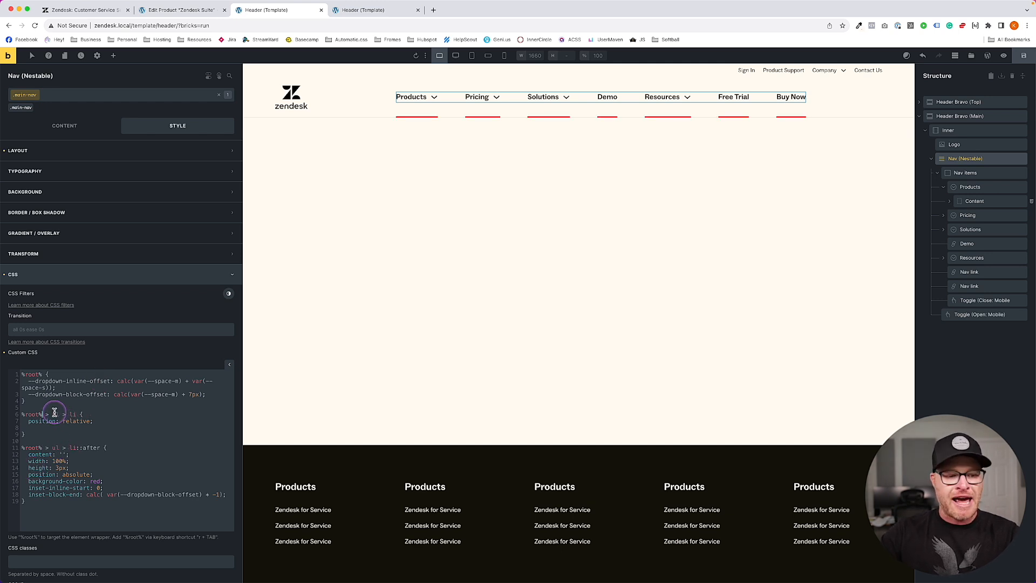
{"action": "left_click", "coordinate": [1028, 54]}
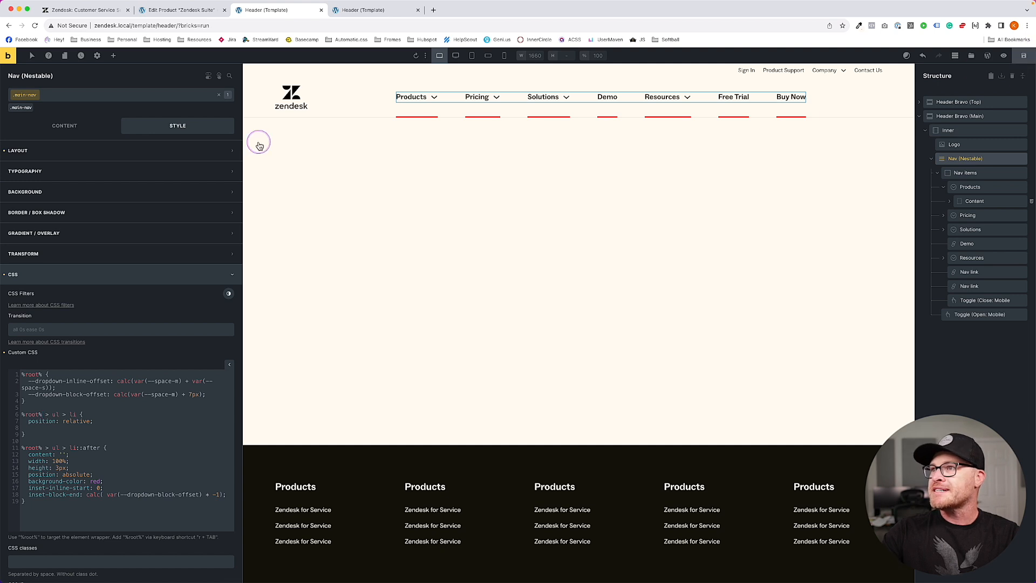
- Set the %root% > ul > li::after underline's background-color to var(--base) and its width to 0 in the Nav (Nestable) CSS
{"action": "left_click", "coordinate": [348, 10]}
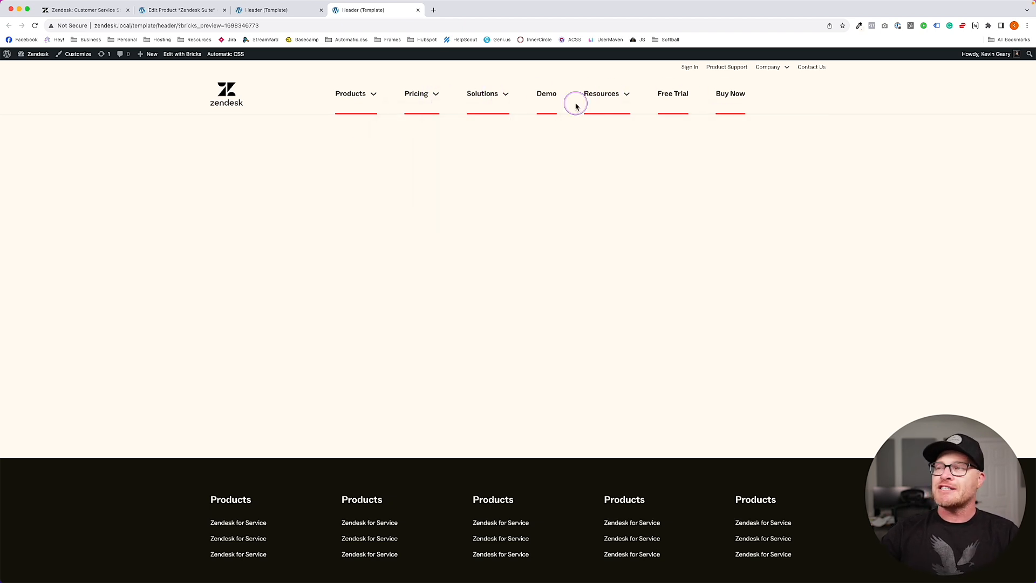
{"action": "left_click", "coordinate": [208, 9]}
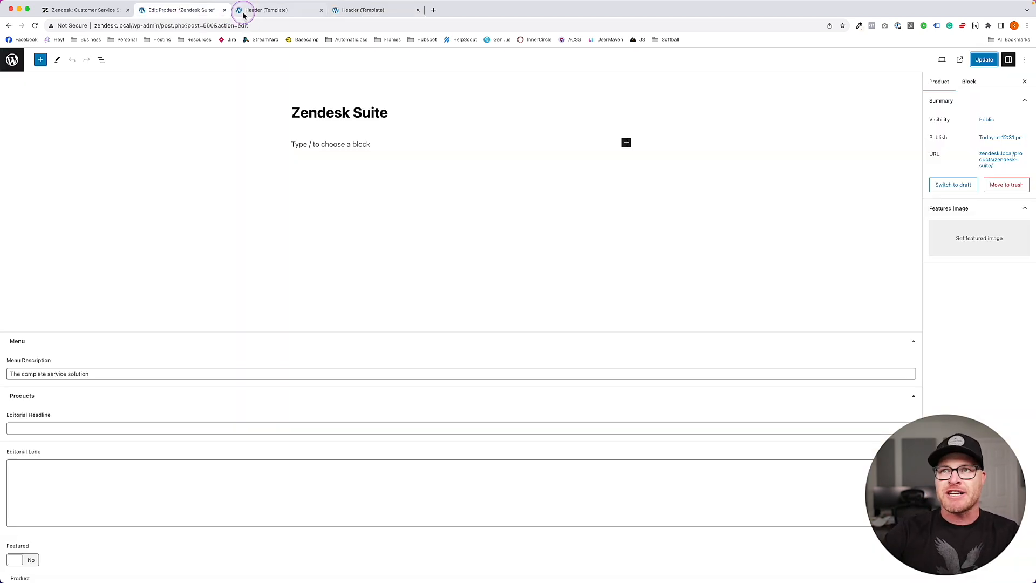
{"action": "left_click", "coordinate": [251, 9]}
{"action": "scroll", "coordinate": [144, 488], "scroll_direction": "down", "scroll_amount": 2}
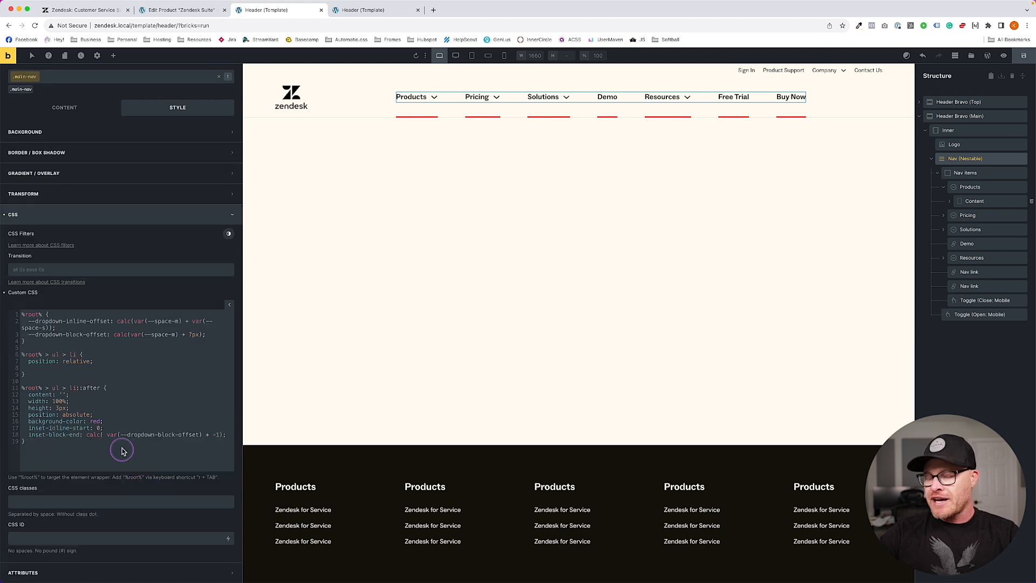
{"action": "left_click", "coordinate": [143, 428]}
{"action": "double_click", "coordinate": [95, 422]}
{"action": "type", "text": "var()"}
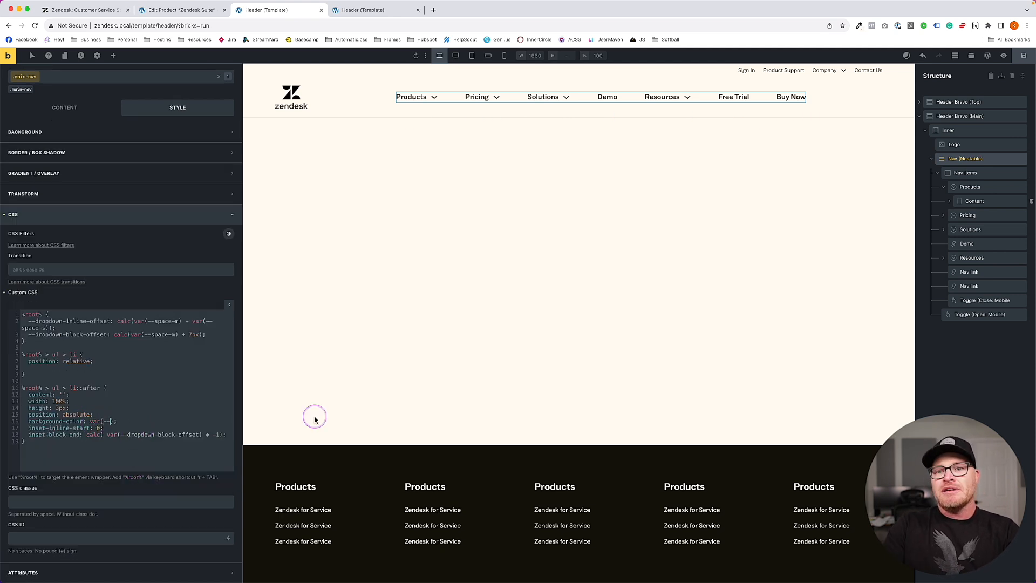
{"action": "type", "text": "--base"}
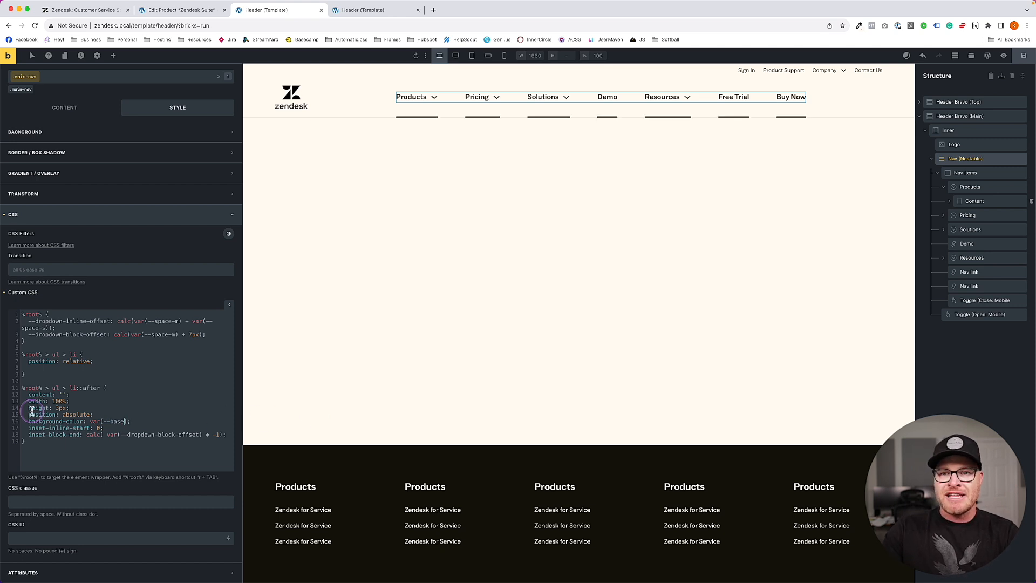
{"action": "double_click", "coordinate": [64, 401]}
{"action": "type", "text": "0"}
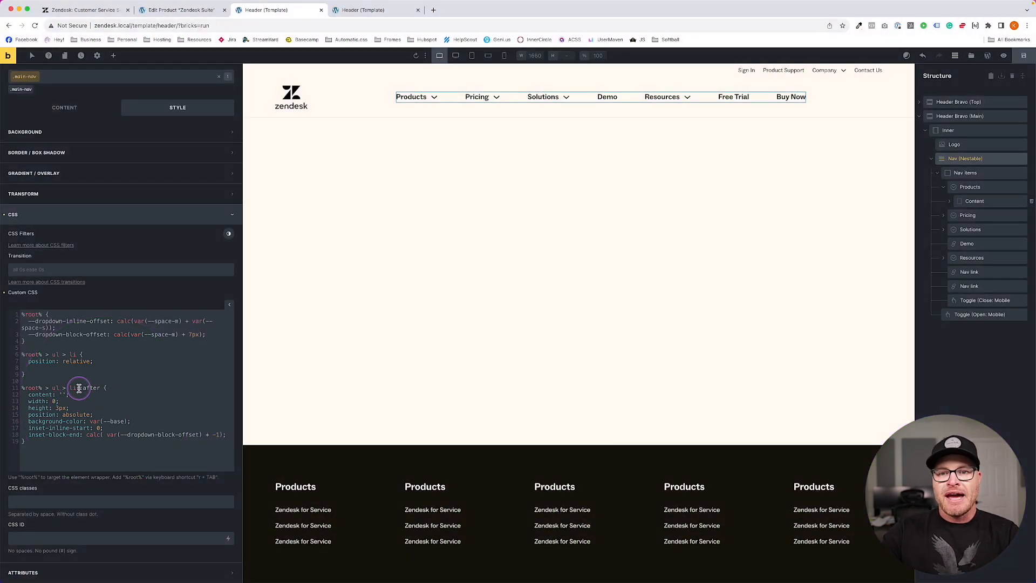
- Add a %root% > ul > li:hover::after rule with width: 100% below the ::after rule
{"action": "left_click_drag", "start_coordinate": [101, 388], "coordinate": [21, 388]}
{"action": "key", "text": "ctrl+c"}
{"action": "left_click", "coordinate": [51, 441]}
{"action": "key", "text": "Return"}
{"action": "key", "text": "Return"}
{"action": "key", "text": "ctrl+v"}
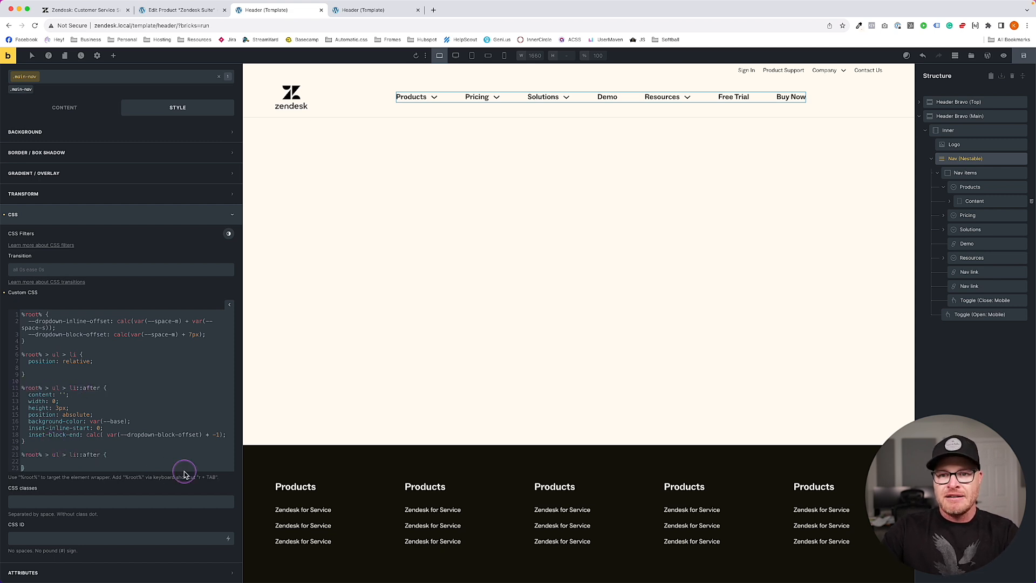
{"action": "left_click", "coordinate": [76, 455]}
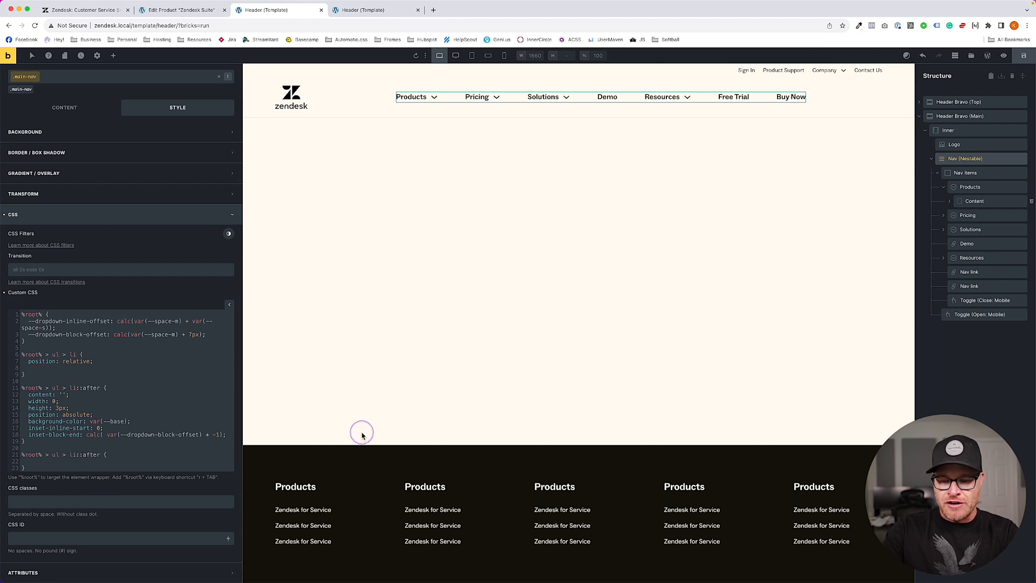
{"action": "type", "text": ":hover"}
{"action": "left_click", "coordinate": [153, 461]}
{"action": "type", "text": "width: 100%;"}
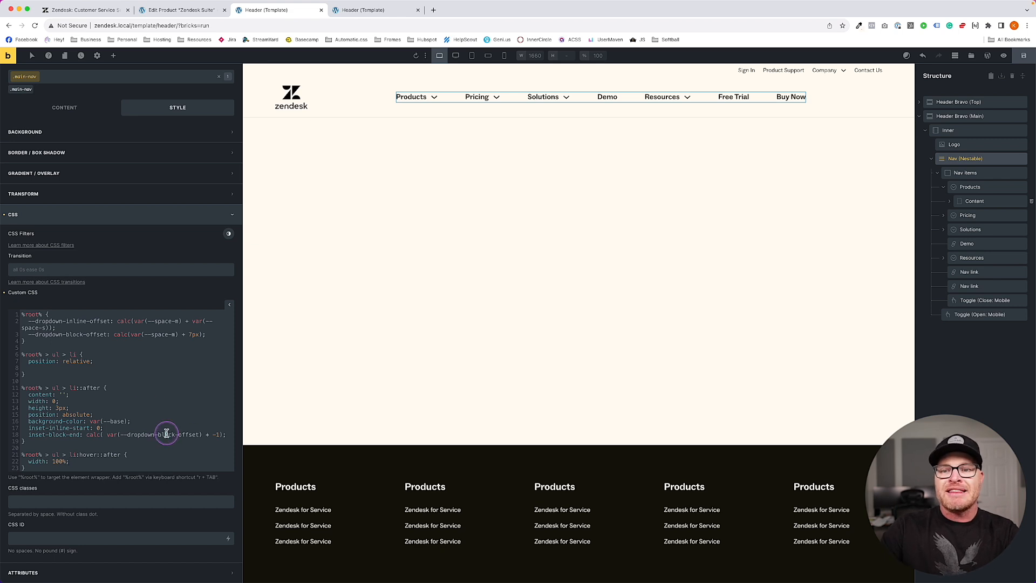
- Add transition: width .3s ease-in-out to the ::after rule, save the template and check the hover underlines in the header preview
{"action": "key", "text": "Return"}
{"action": "type", "text": "tran"}
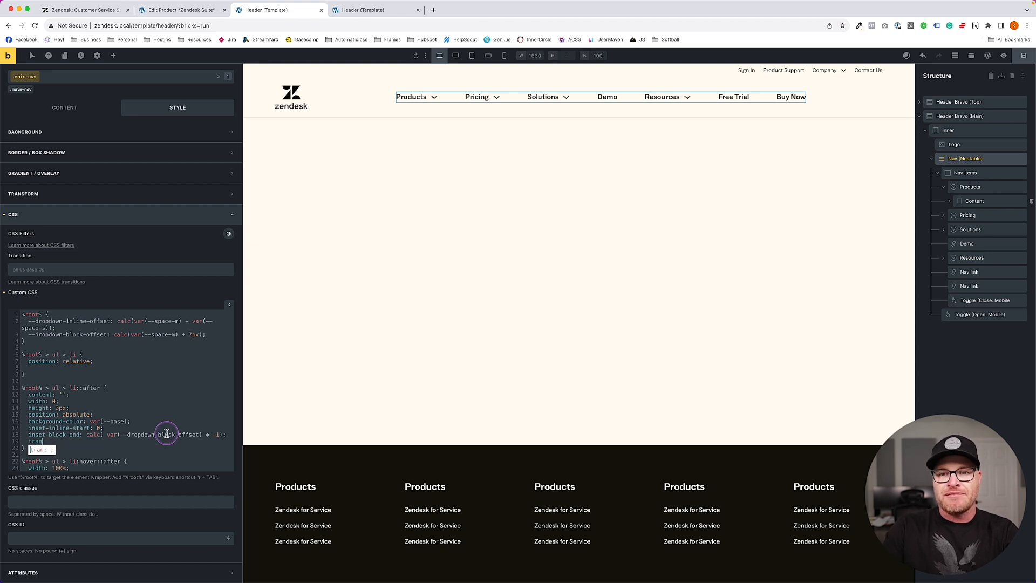
{"action": "type", "text": "sition: .3 .3s ease-in-out;"}
{"action": "key", "text": "super+s"}
{"action": "left_click", "coordinate": [370, 18]}
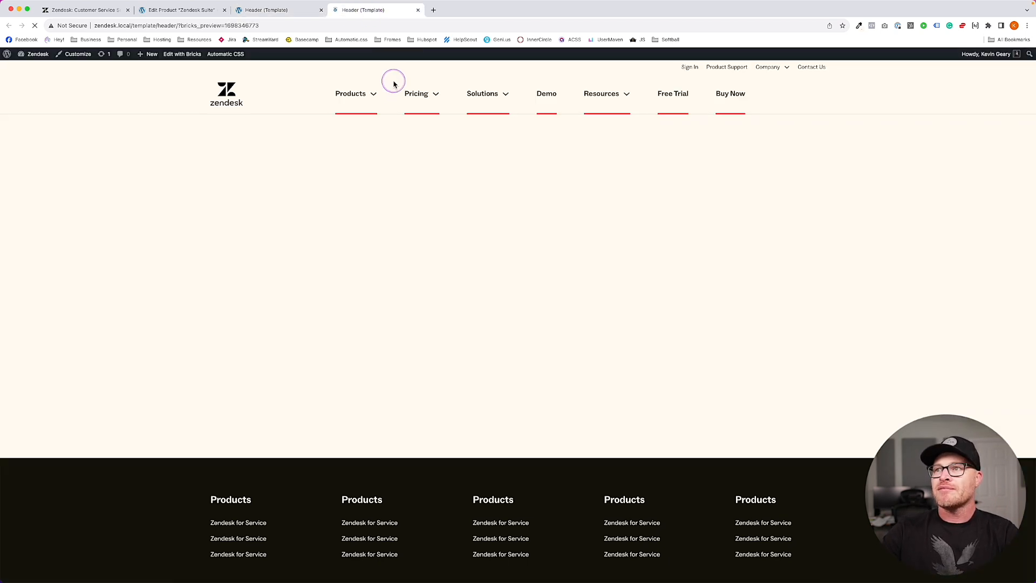
{"action": "mouse_move", "coordinate": [354, 95]}
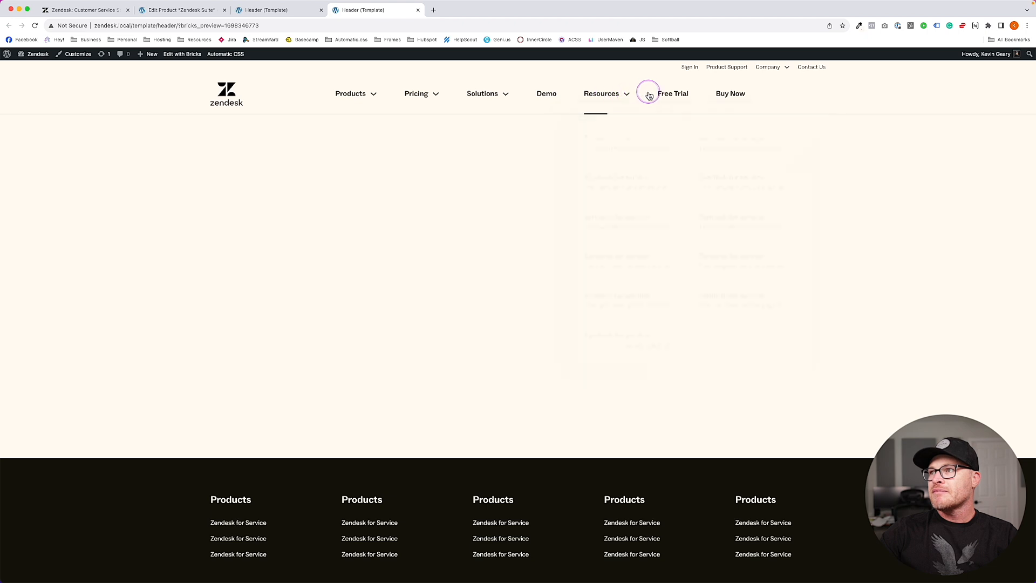
{"action": "mouse_move", "coordinate": [584, 99]}
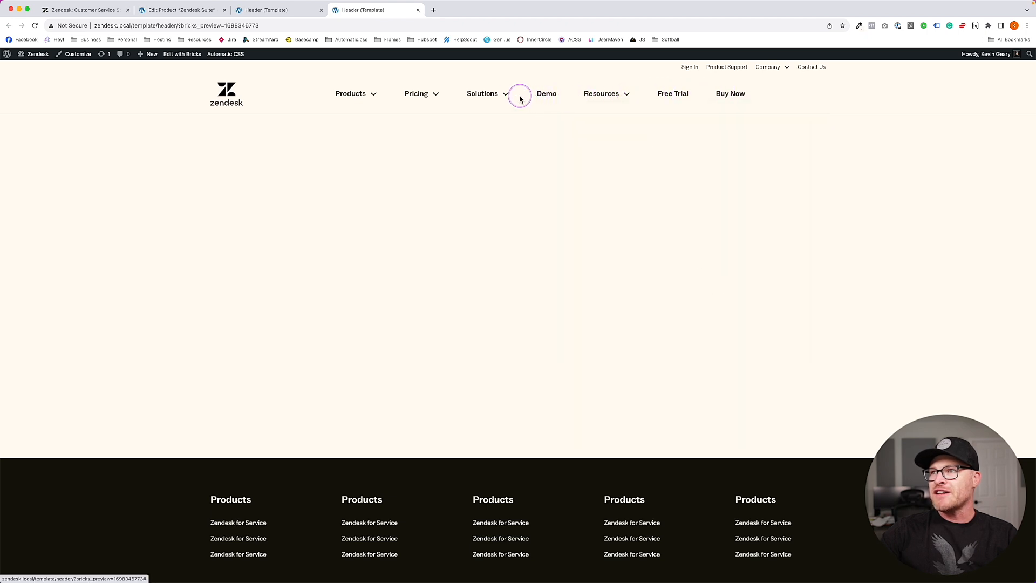
{"action": "mouse_move", "coordinate": [365, 101]}
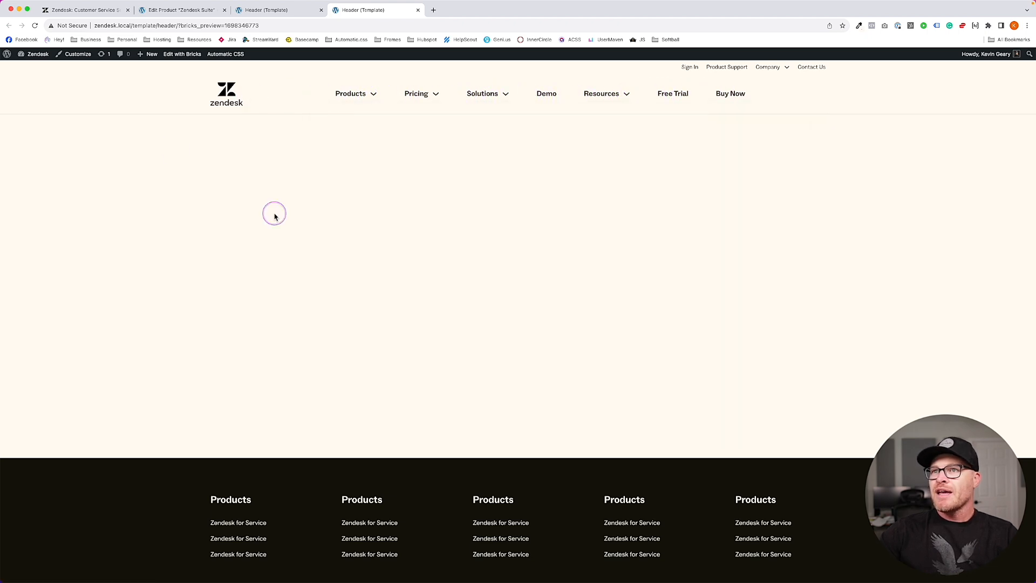
- Move keyboard focus back and forth between the logo and the top-level menu items to examine the header's keyboard navigation
{"action": "left_click", "coordinate": [254, 82]}
{"action": "key", "text": "Tab"}
{"action": "key", "text": "Tab"}
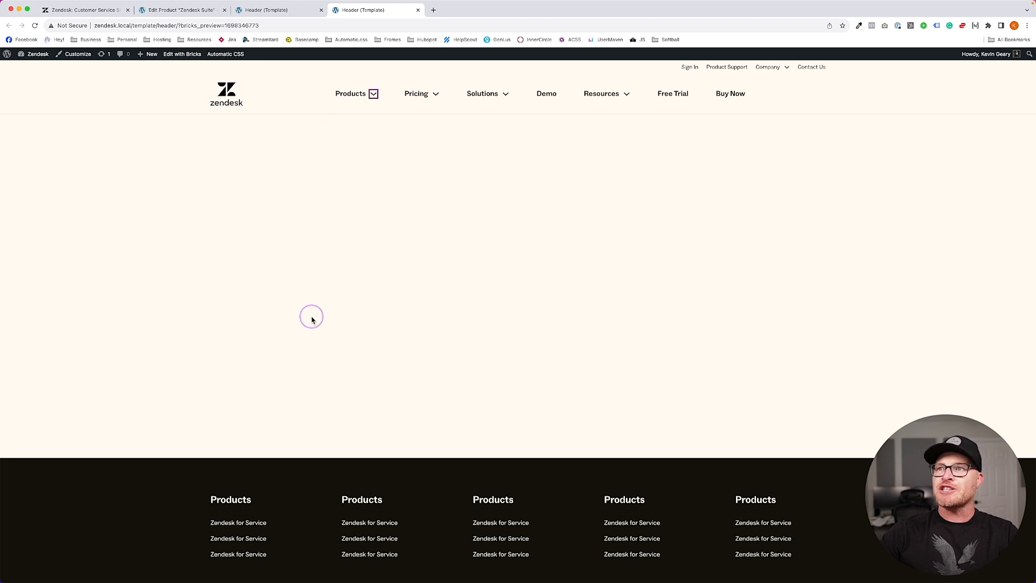
{"action": "key", "text": "Tab"}
{"action": "key", "text": "Tab"}
{"action": "key", "text": "Tab"}
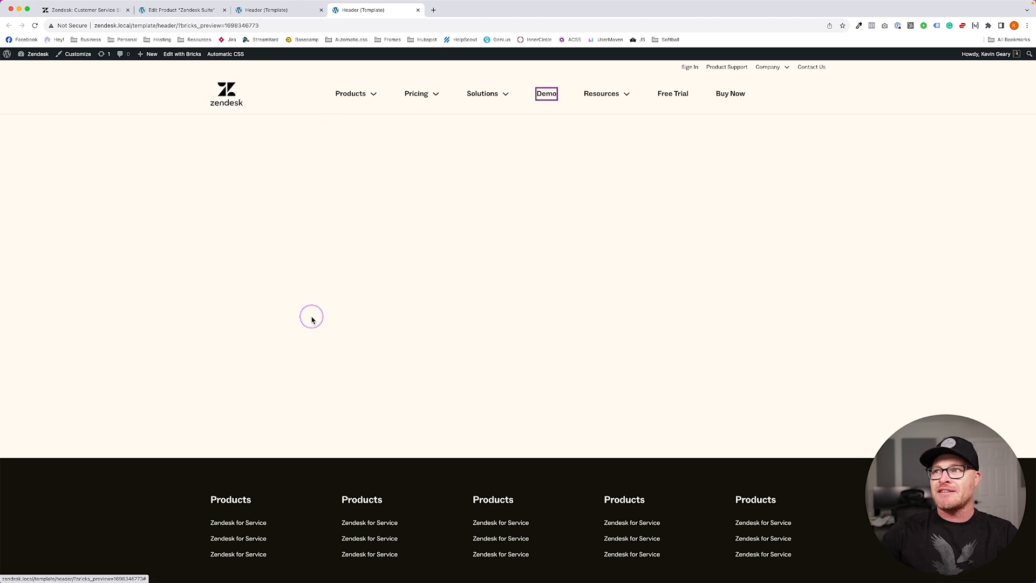
{"action": "key", "text": "shift+Tab"}
{"action": "key", "text": "shift+Tab"}
{"action": "key", "text": "shift+Tab"}
{"action": "key", "text": "shift+Tab"}
{"action": "key", "text": "shift+Tab"}
{"action": "key", "text": "shift+Tab"}
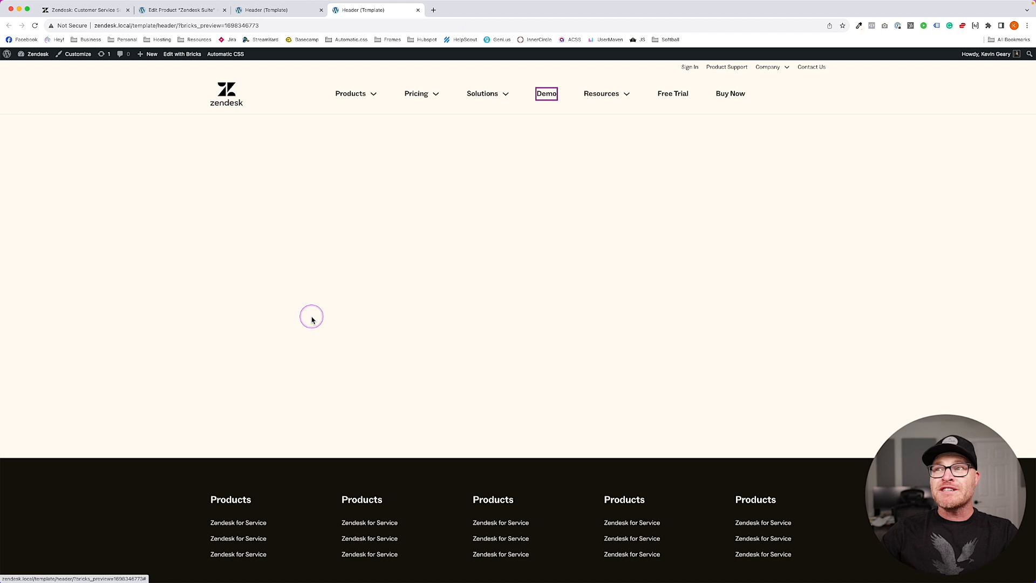
{"action": "key", "text": "Tab"}
{"action": "key", "text": "Tab"}
{"action": "key", "text": "Tab"}
{"action": "key", "text": "Tab"}
{"action": "key", "text": "Tab"}
{"action": "key", "text": "Tab"}
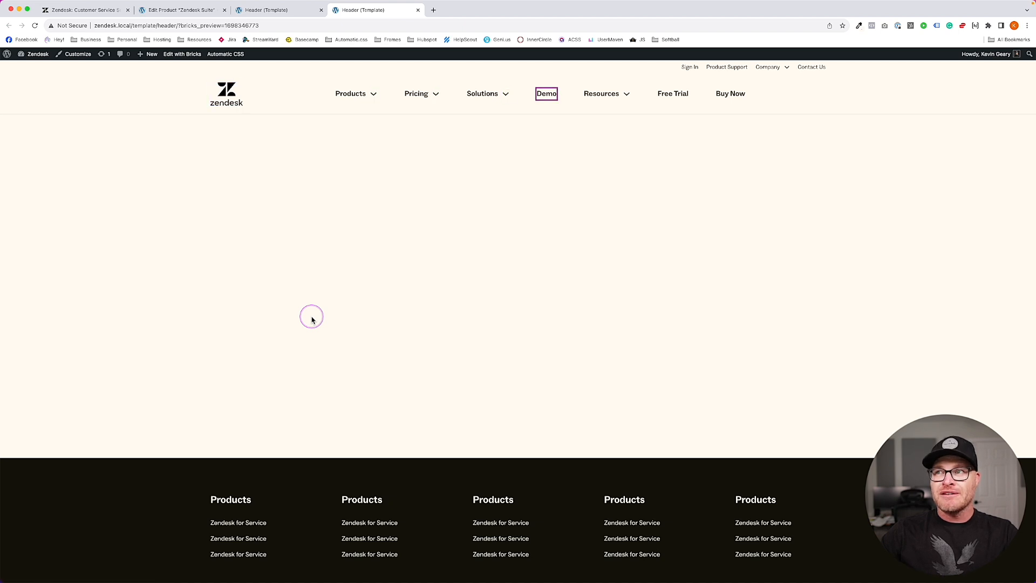
{"action": "key", "text": "shift+Tab"}
{"action": "key", "text": "shift+Tab"}
{"action": "key", "text": "shift+Tab"}
{"action": "key", "text": "shift+Tab"}
{"action": "key", "text": "shift+Tab"}
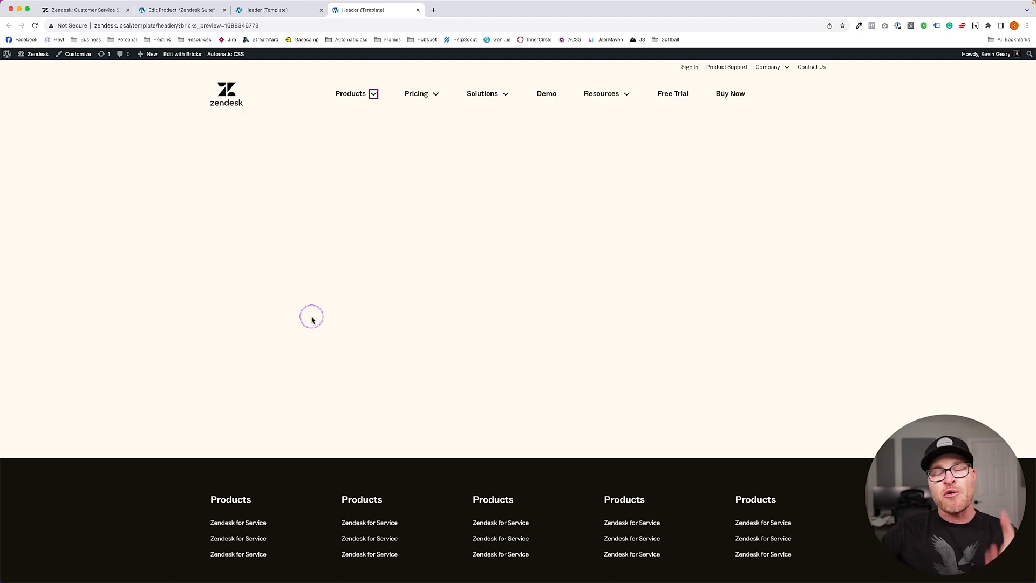
- Open the Products dropdown from the keyboard and move focus through its links to examine how they are highlighted
{"action": "key", "text": "Return"}
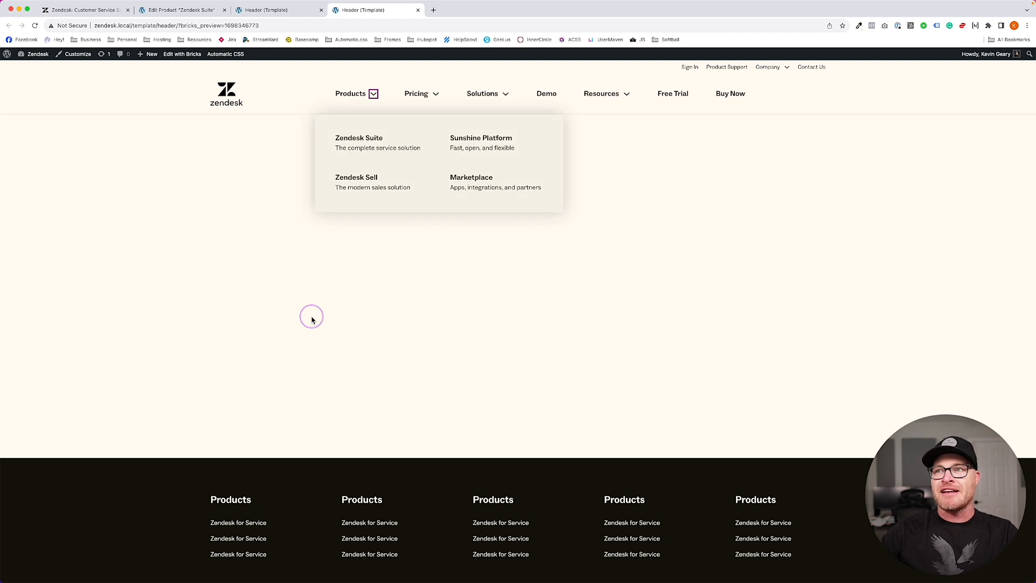
{"action": "key", "text": "Tab"}
{"action": "key", "text": "Tab"}
{"action": "key", "text": "Tab"}
{"action": "key", "text": "Tab"}
{"action": "key", "text": "Tab"}
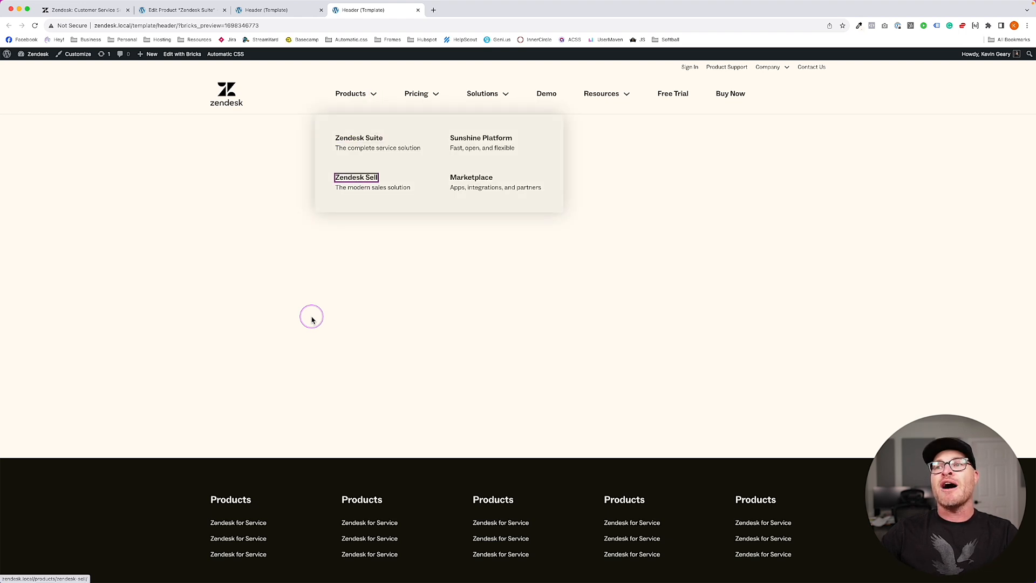
{"action": "key", "text": "shift+Tab"}
{"action": "key", "text": "shift+Tab"}
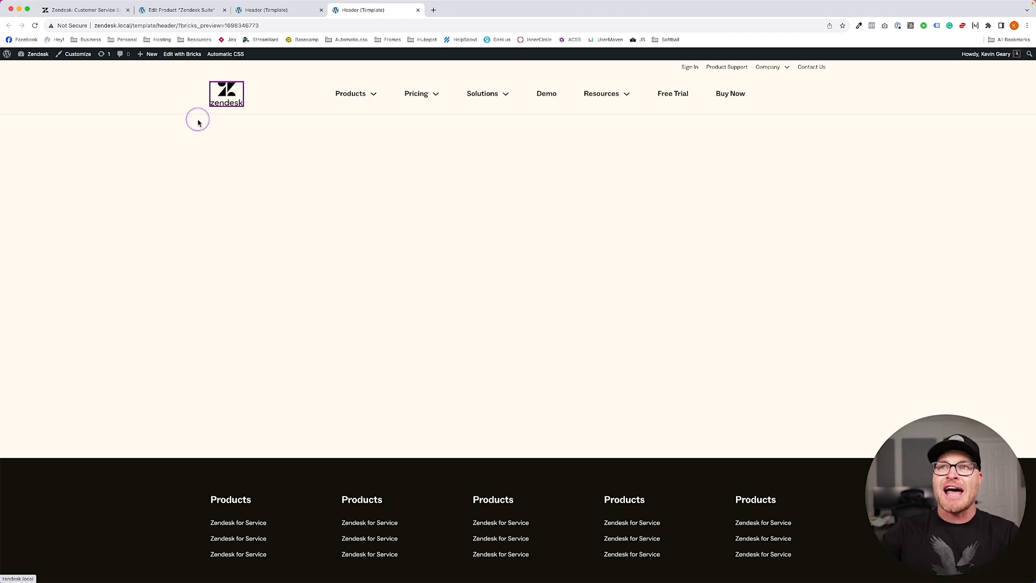
- Return to the builder and open the .main-menu__dropdown-item class of the first List Item in the Products dropdown for editing
{"action": "left_click", "coordinate": [268, 15]}
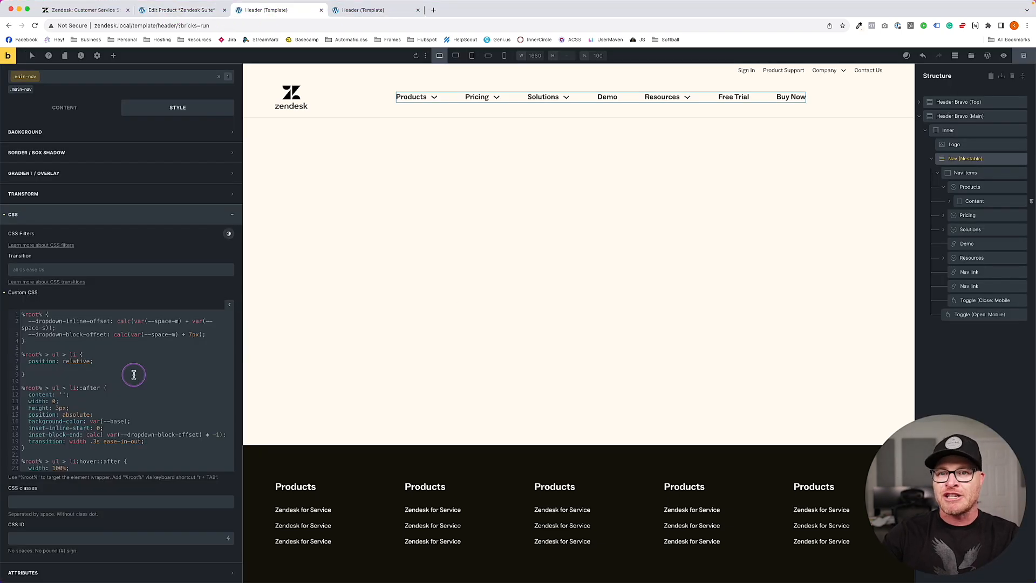
{"action": "left_click", "coordinate": [988, 205]}
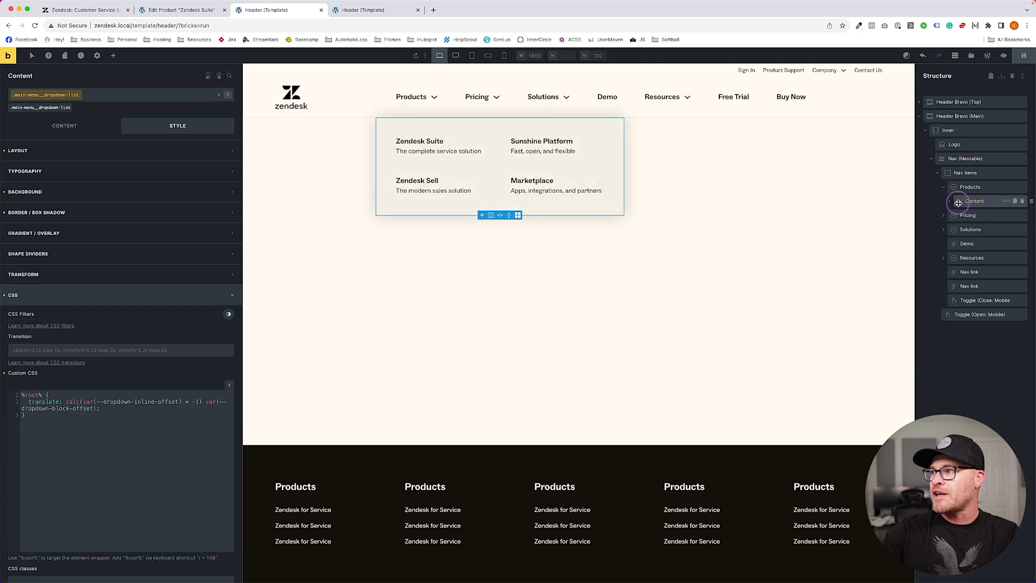
{"action": "left_click", "coordinate": [984, 215]}
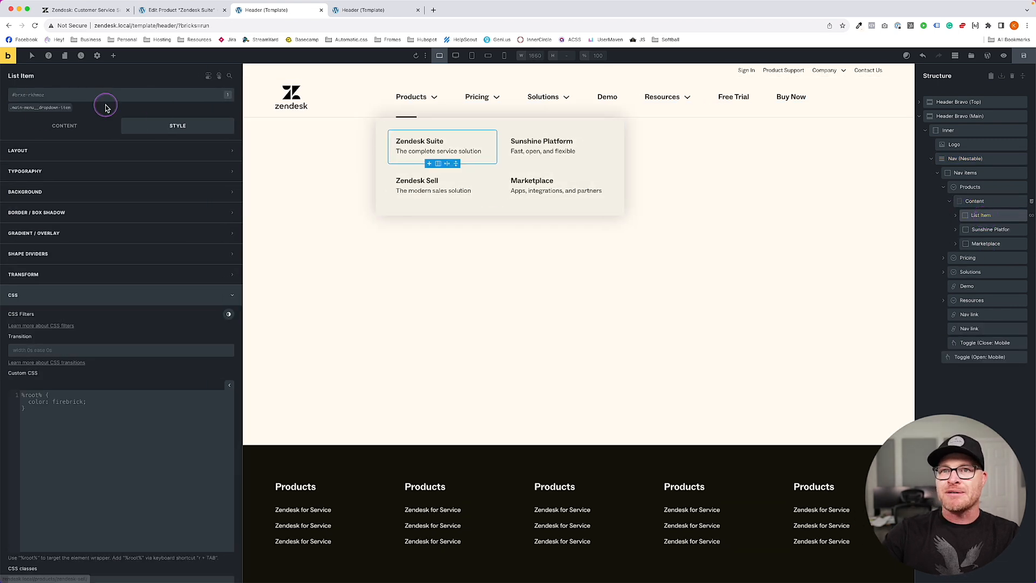
{"action": "left_click", "coordinate": [40, 107]}
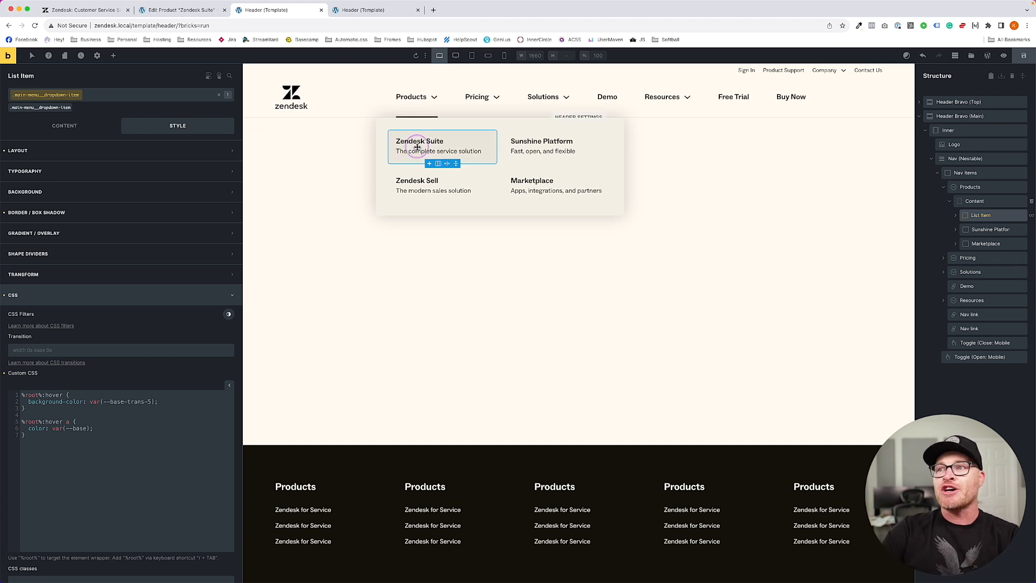
- Add %root%:focus-within as a second selector to the dropdown item's %root%:hover background-color rule
{"action": "left_click", "coordinate": [167, 447]}
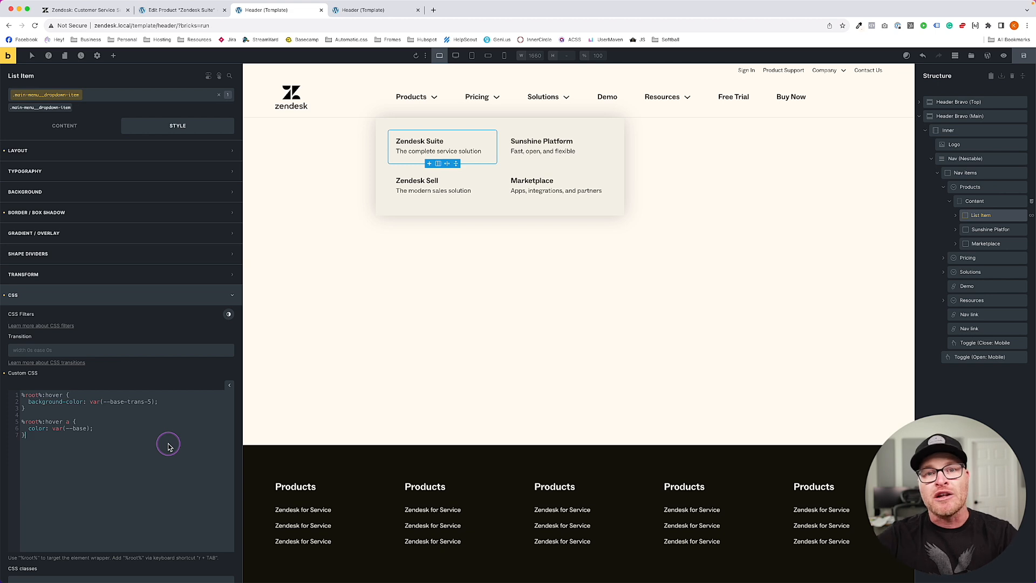
{"action": "left_click", "coordinate": [120, 473]}
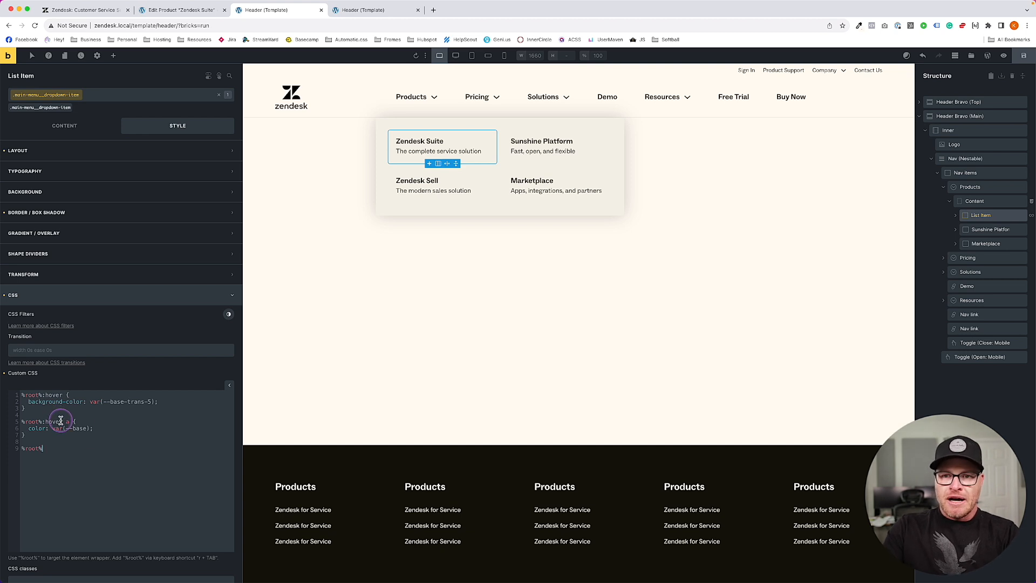
{"action": "left_click", "coordinate": [64, 394]}
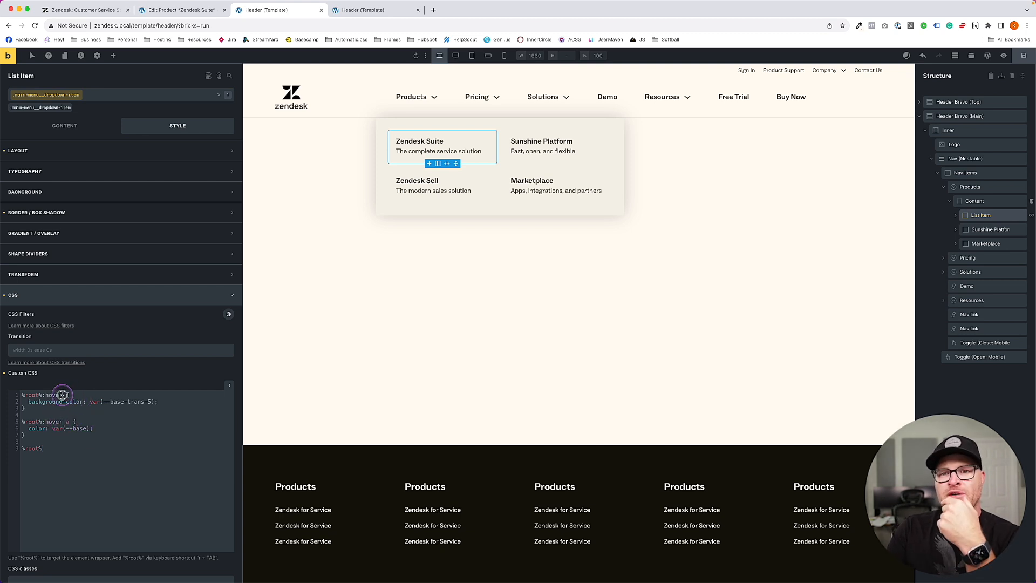
{"action": "type", "text": ","}
{"action": "key", "text": "Return"}
{"action": "type", "text": "r"}
{"action": "key", "text": "Tab"}
{"action": "type", "text": ":f"}
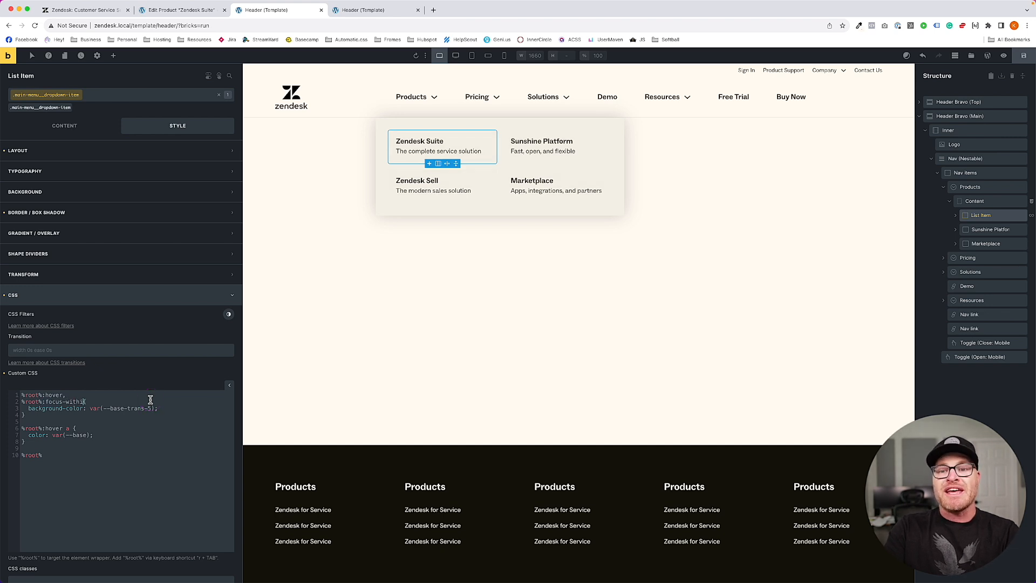
- Delete the stray %root% line at the end of the dropdown item's CSS and save the template
{"action": "left_click_drag", "start_coordinate": [54, 457], "coordinate": [8, 456]}
{"action": "key", "text": "BackSpace"}
{"action": "key", "text": "BackSpace"}
{"action": "key", "text": "BackSpace"}
{"action": "left_click", "coordinate": [1024, 55]}
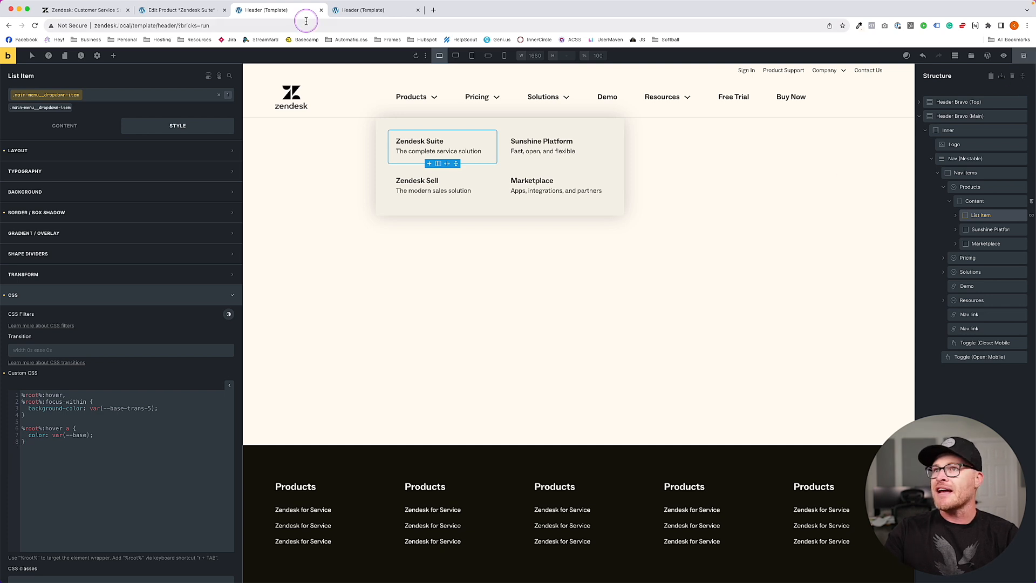
- Check the keyboard focus style of the Zendesk Suite link in the Products dropdown on the header preview
{"action": "left_click", "coordinate": [350, 10]}
{"action": "key", "text": "Tab"}
{"action": "key", "text": "Tab"}
{"action": "key", "text": "Return"}
{"action": "key", "text": "Tab"}
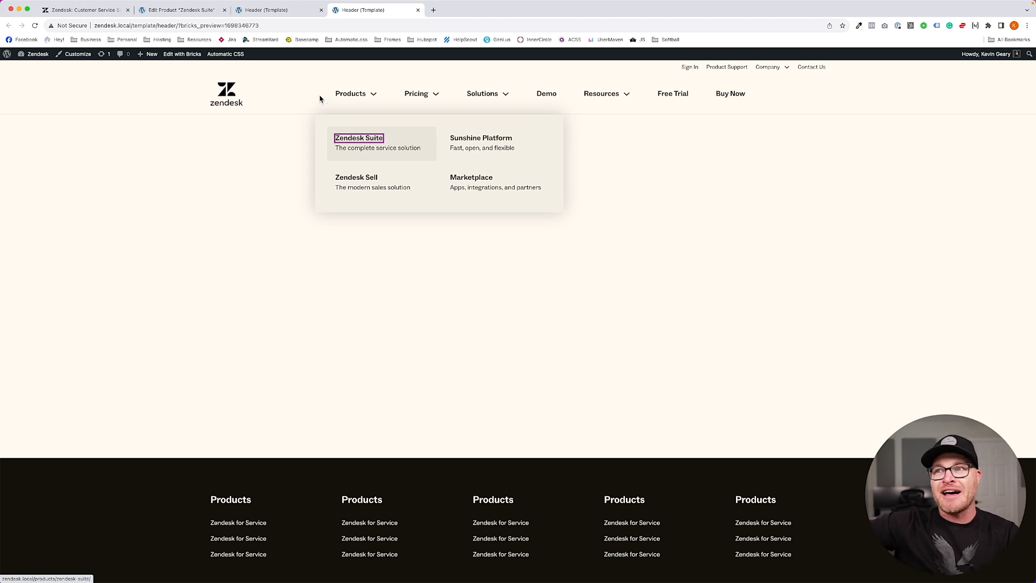
- Add a %root%:focus-within :focus rule with outline: none and box-shadow: none to the dropdown item's custom CSS in the builder, and save the template
{"action": "left_click", "coordinate": [283, 18]}
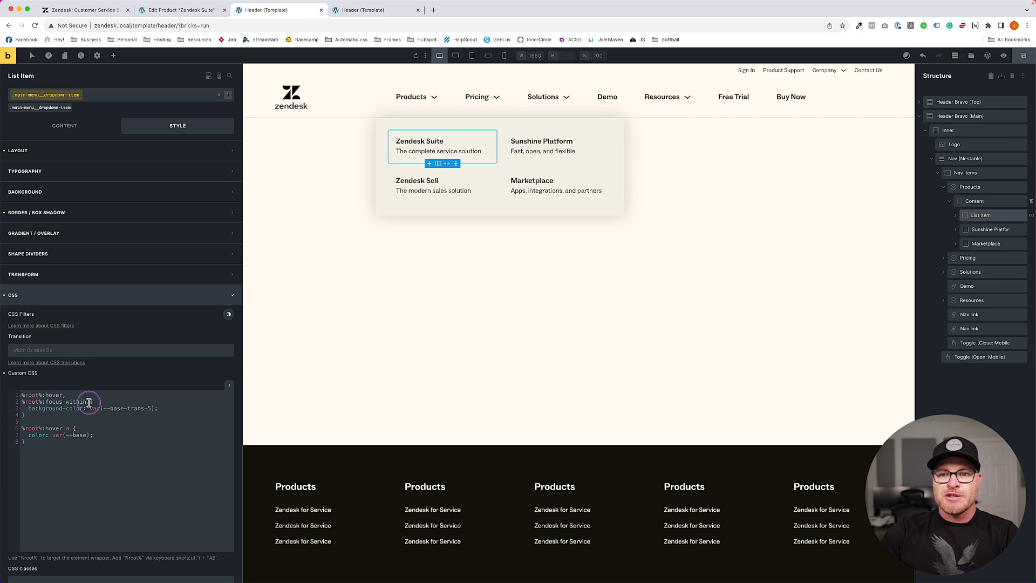
{"action": "left_click", "coordinate": [47, 416]}
{"action": "key", "text": "Return"}
{"action": "key", "text": "Return"}
{"action": "type", "text": "%root%:focus-within"}
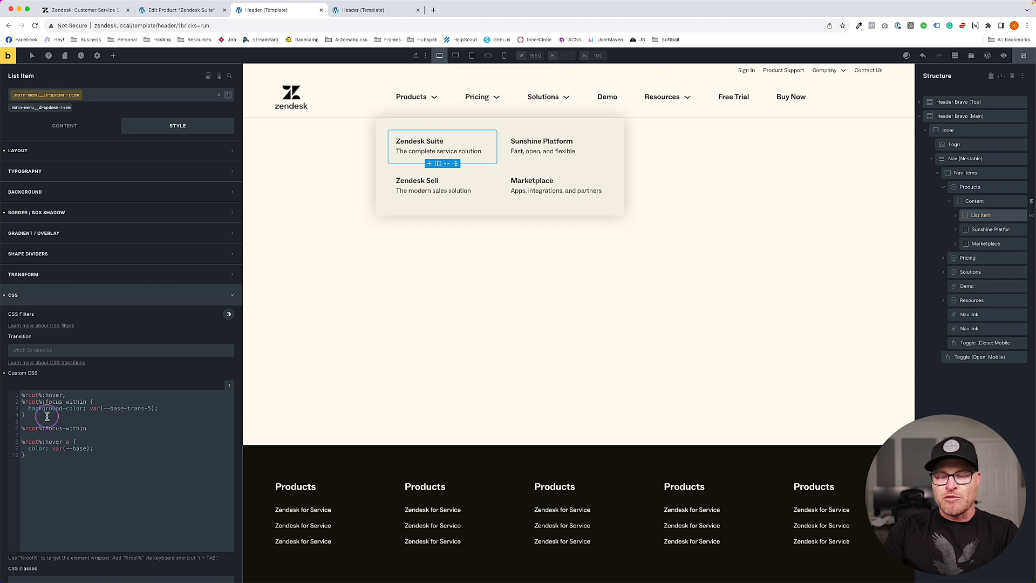
{"action": "type", "text": " :focus {"}
{"action": "key", "text": "Return"}
{"action": "type", "text": "outline: none;"}
{"action": "key", "text": "Return"}
{"action": "type", "text": "box-shad"}
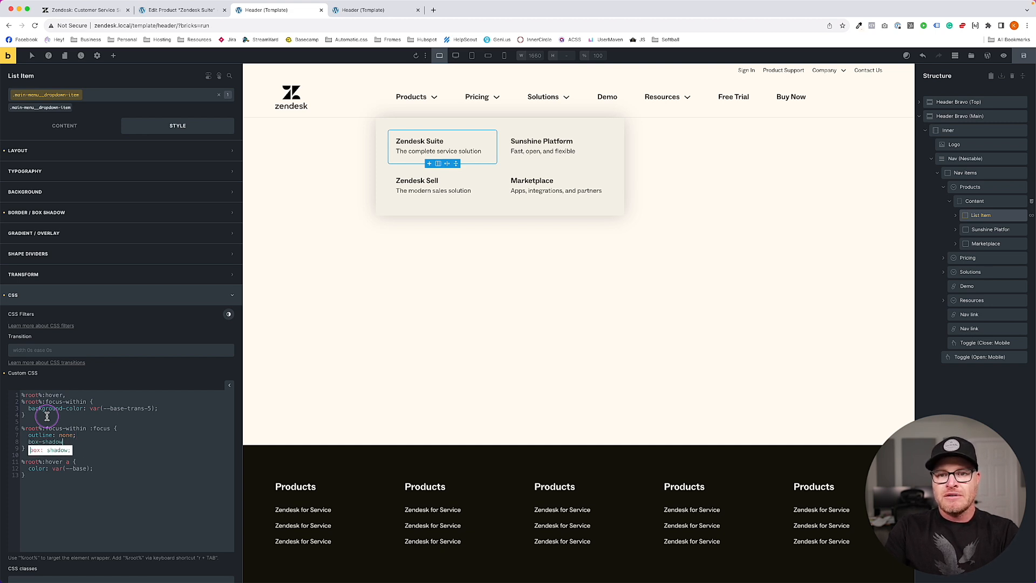
{"action": "type", "text": "ow"}
{"action": "key", "text": "ctrl+s"}
- Check the keyboard focus style of the Products dropdown items on the refreshed header preview
{"action": "left_click", "coordinate": [356, 10]}
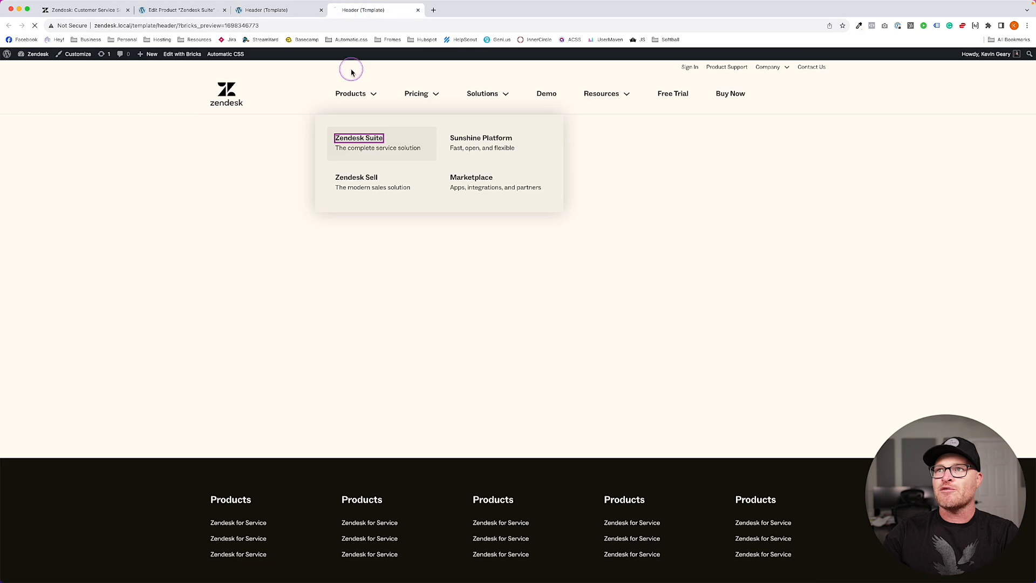
{"action": "left_click", "coordinate": [288, 93]}
{"action": "key", "text": "Tab"}
{"action": "key", "text": "Tab"}
{"action": "key", "text": "Return"}
{"action": "key", "text": "Tab"}
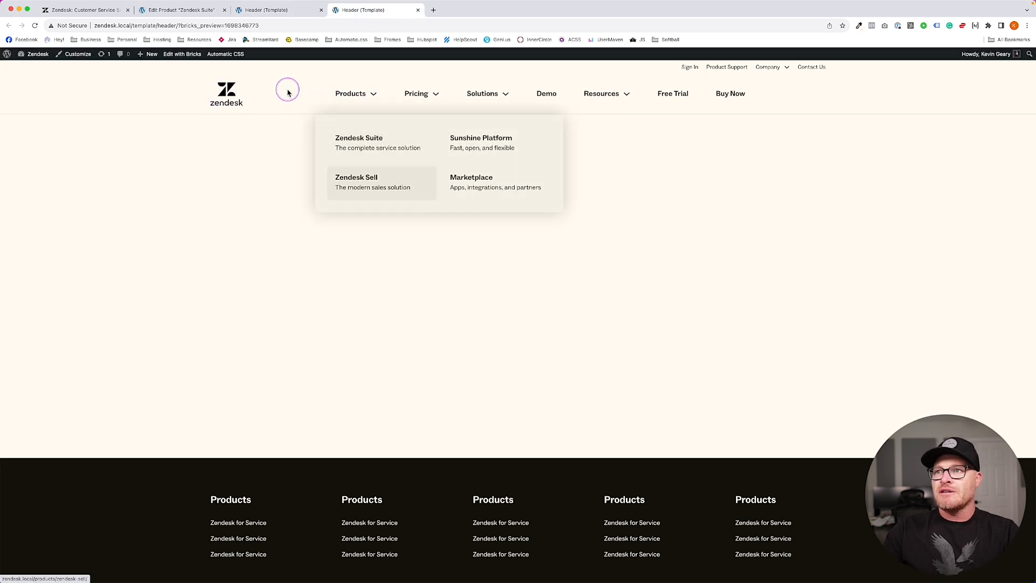
{"action": "key", "text": "Tab"}
{"action": "key", "text": "Tab"}
{"action": "key", "text": "Tab"}
{"action": "key", "text": "Tab"}
- Open another header dropdown by keyboard and check the focus style from its items through to the Free Trial link
{"action": "key", "text": "Tab"}
{"action": "key", "text": "Tab"}
{"action": "key", "text": "Tab"}
{"action": "key", "text": "Return"}
{"action": "key", "text": "Tab"}
{"action": "key", "text": "Tab"}
{"action": "key", "text": "Tab"}
{"action": "key", "text": "Tab"}
{"action": "key", "text": "Tab"}
{"action": "key", "text": "Tab"}
{"action": "key", "text": "Tab"}
{"action": "key", "text": "Tab"}
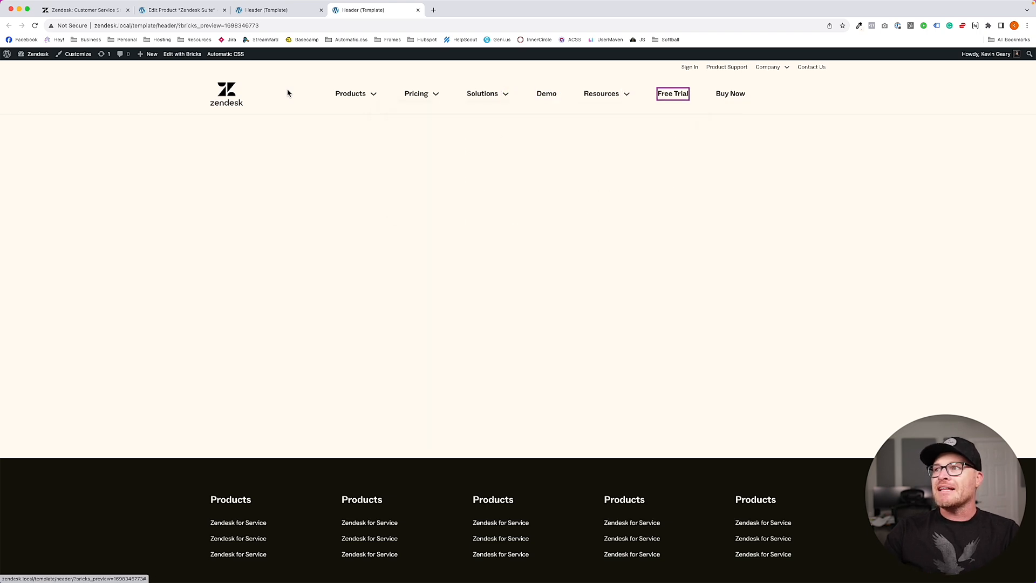
- Open the Resources dropdown by keyboard, check the focus order through its items, and move focus back to the Solutions toggle
{"action": "key", "text": "shift+Tab"}
{"action": "key", "text": "Return"}
{"action": "key", "text": "Tab"}
{"action": "key", "text": "Tab"}
{"action": "key", "text": "Tab"}
{"action": "key", "text": "Tab"}
{"action": "key", "text": "Tab"}
{"action": "key", "text": "Tab"}
{"action": "key", "text": "Tab"}
{"action": "key", "text": "Tab"}
{"action": "key", "text": "Tab"}
{"action": "key", "text": "Tab"}
{"action": "key", "text": "shift+Tab"}
{"action": "key", "text": "shift+Tab"}
{"action": "key", "text": "shift+Tab"}
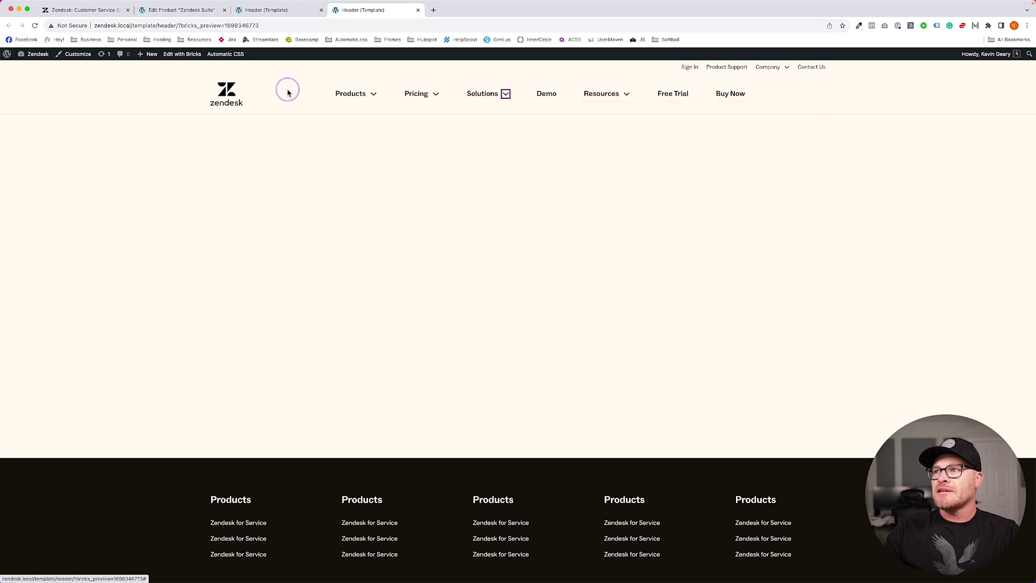
- Check focus order backwards from the Solutions toggle, open an earlier dropdown by keyboard, and return focus to the logo
{"action": "key", "text": "shift+Tab"}
{"action": "key", "text": "shift+Tab"}
{"action": "key", "text": "shift+Tab"}
{"action": "key", "text": "Tab"}
{"action": "key", "text": "Return"}
{"action": "key", "text": "Tab"}
{"action": "key", "text": "Tab"}
{"action": "key", "text": "Tab"}
{"action": "key", "text": "Tab"}
{"action": "key", "text": "Tab"}
{"action": "key", "text": "shift+Tab"}
{"action": "key", "text": "shift+Tab"}
{"action": "key", "text": "shift+Tab"}
{"action": "key", "text": "Tab"}
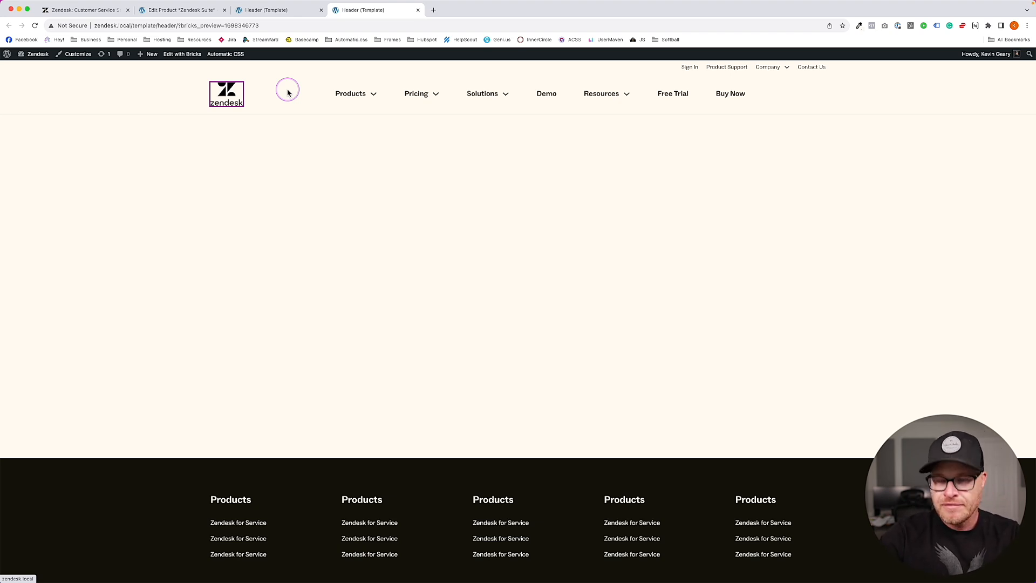
- Turn on VoiceOver and check how it announces the top bar links, the Products toggle and its dropdown items
{"action": "key", "text": "super+F5"}
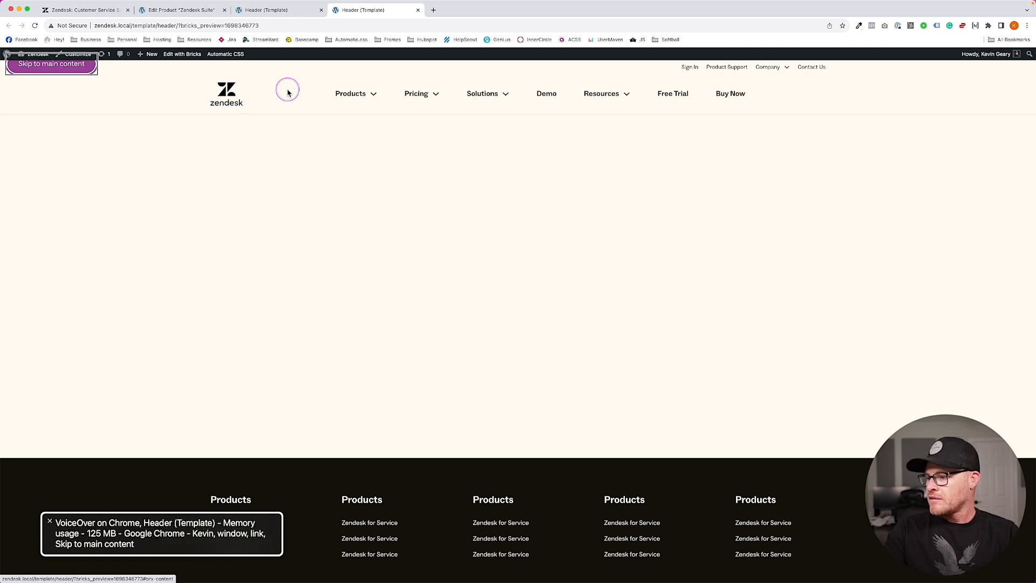
{"action": "key", "text": "Tab"}
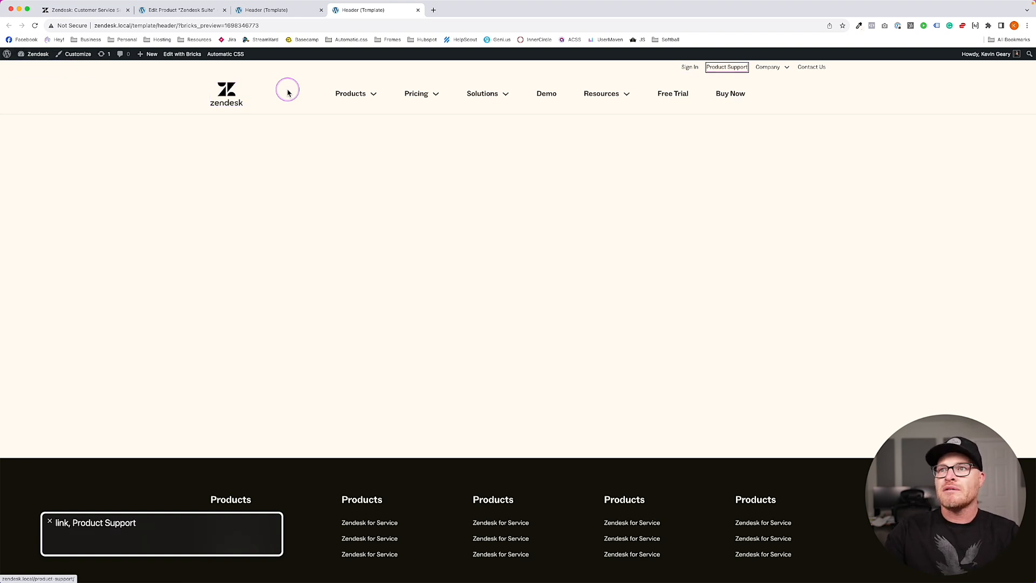
{"action": "key", "text": "Tab"}
{"action": "key", "text": "Tab"}
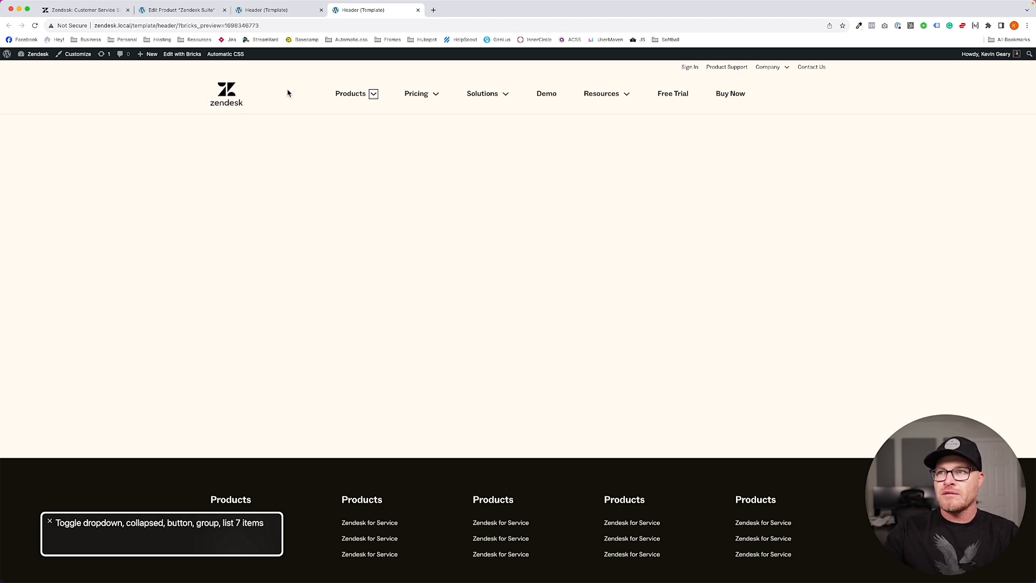
{"action": "key", "text": "Return"}
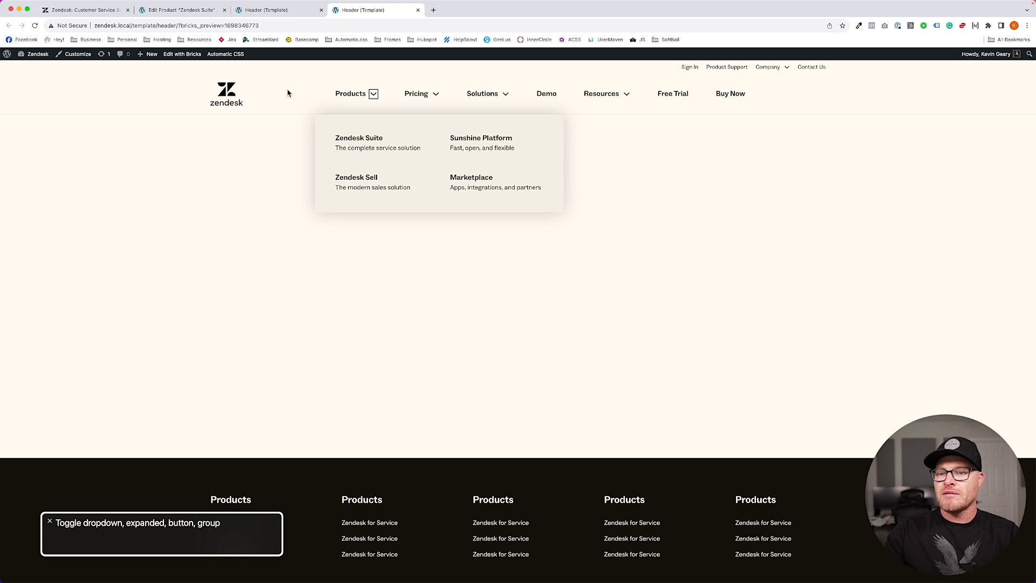
{"action": "key", "text": "Tab"}
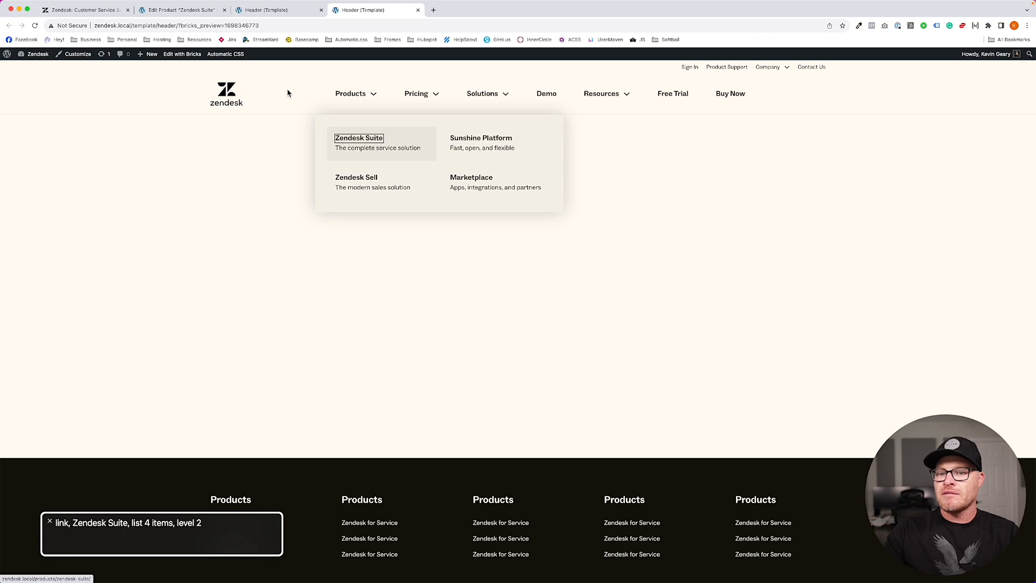
{"action": "key", "text": "Tab"}
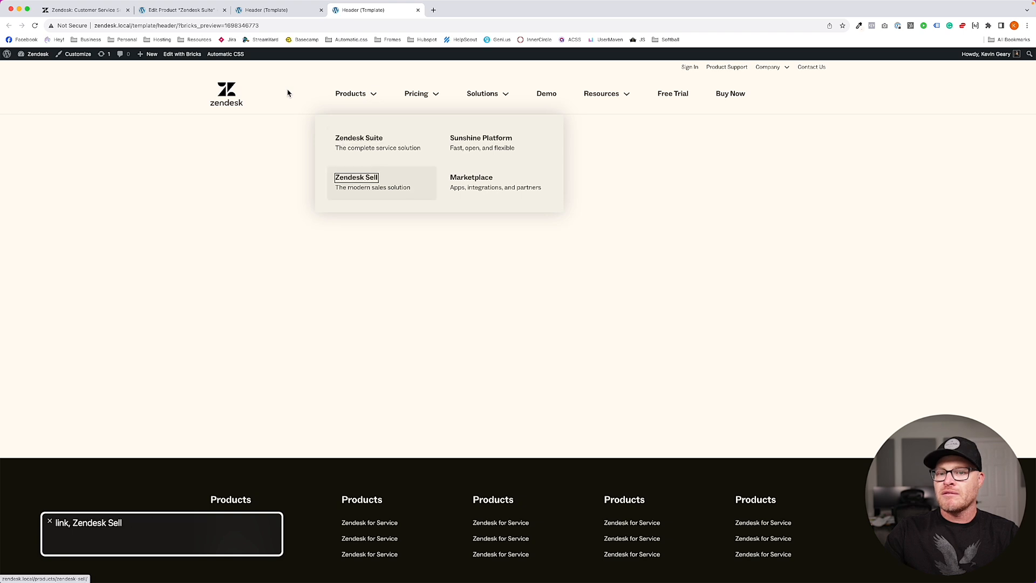
{"action": "key", "text": "Tab"}
{"action": "key", "text": "Tab"}
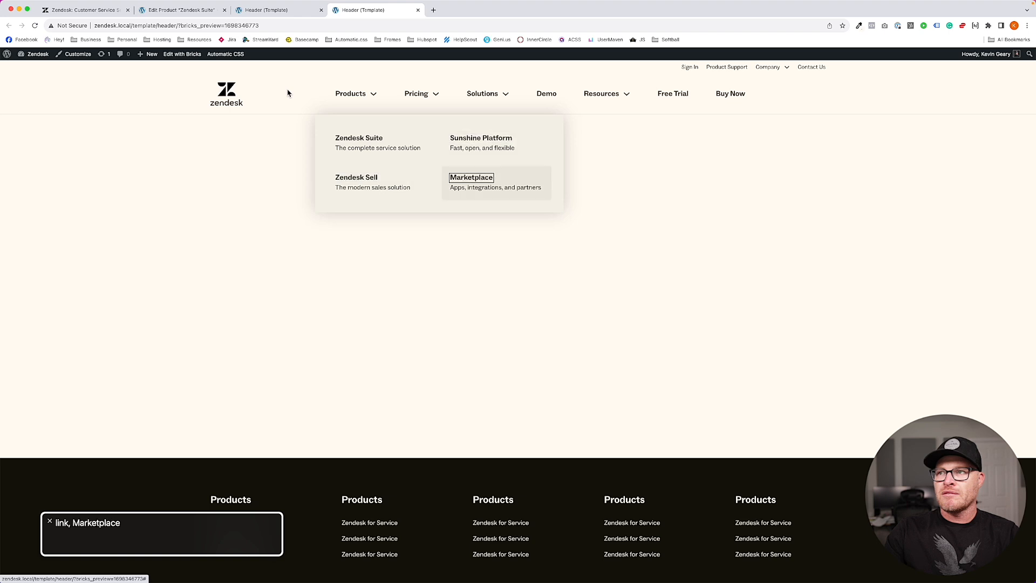
- Check how VoiceOver announces the Pricing toggle and its two dropdown links
{"action": "key", "text": "Tab"}
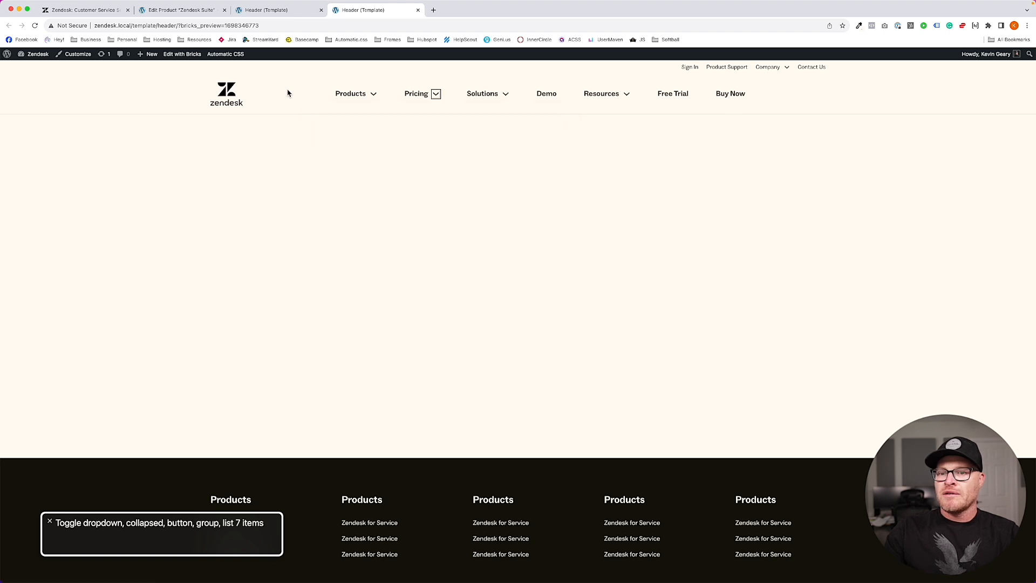
{"action": "key", "text": "Return"}
{"action": "key", "text": "Tab"}
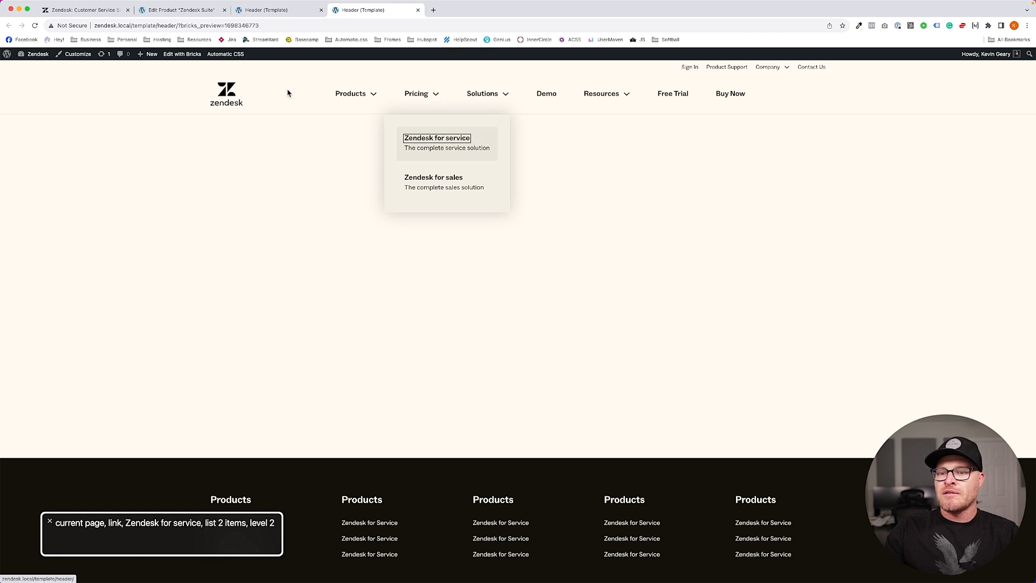
{"action": "key", "text": "Tab"}
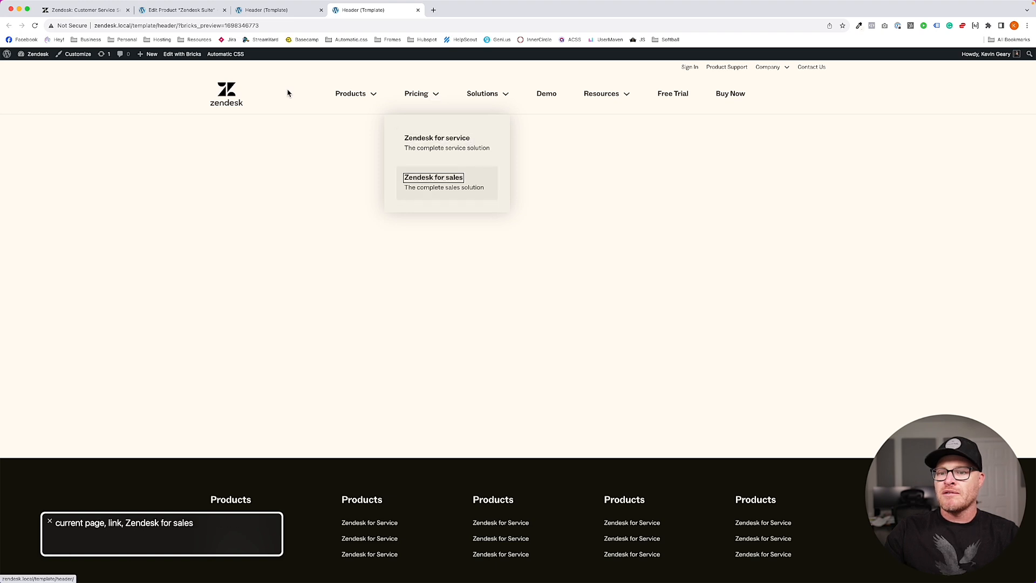
- Check how VoiceOver announces the Solutions dropdown items through Conversational CRM, and turn VoiceOver off
{"action": "key", "text": "Tab"}
{"action": "key", "text": "Return"}
{"action": "key", "text": "Tab"}
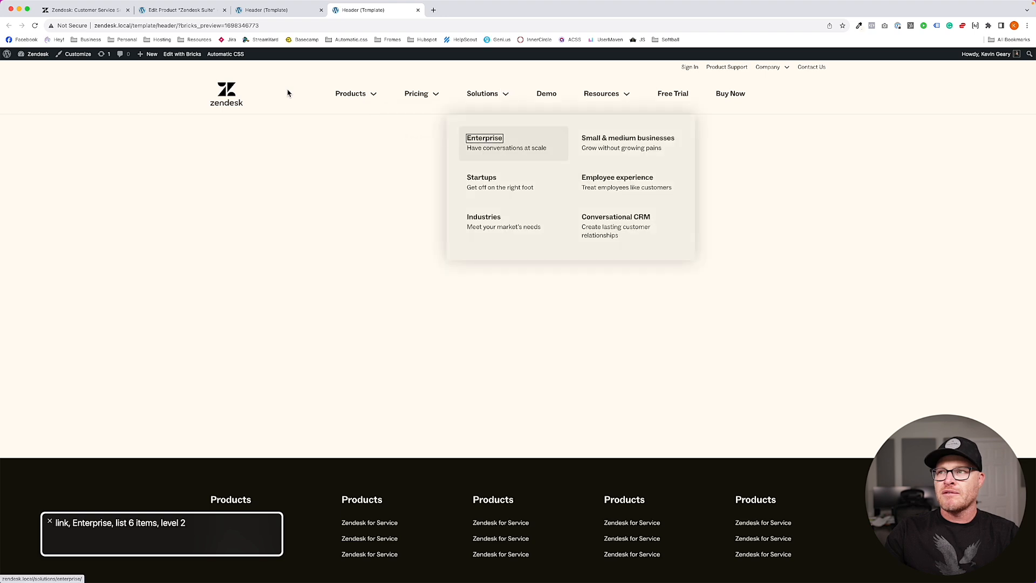
{"action": "key", "text": "Tab"}
{"action": "key", "text": "Tab"}
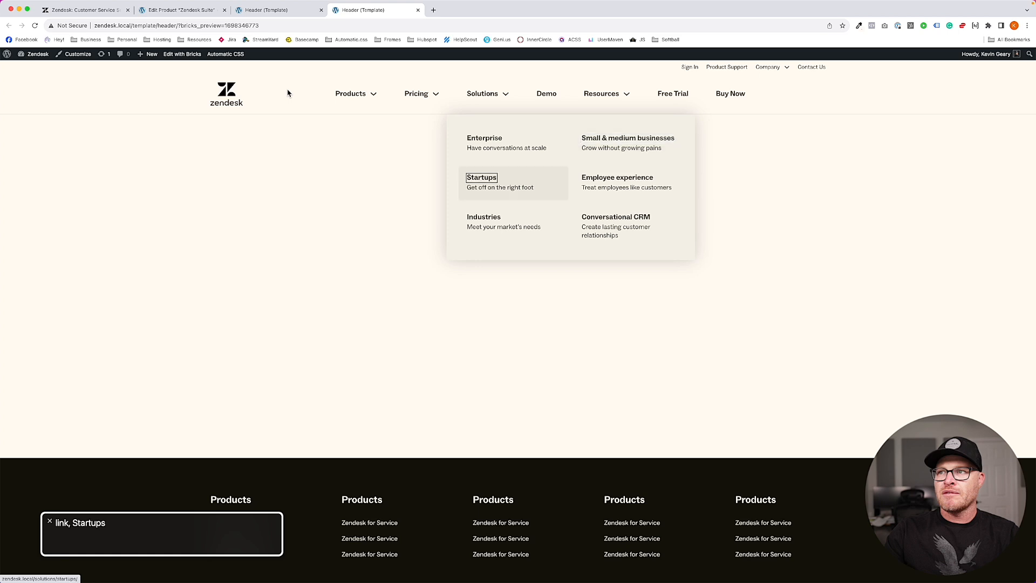
{"action": "key", "text": "Tab"}
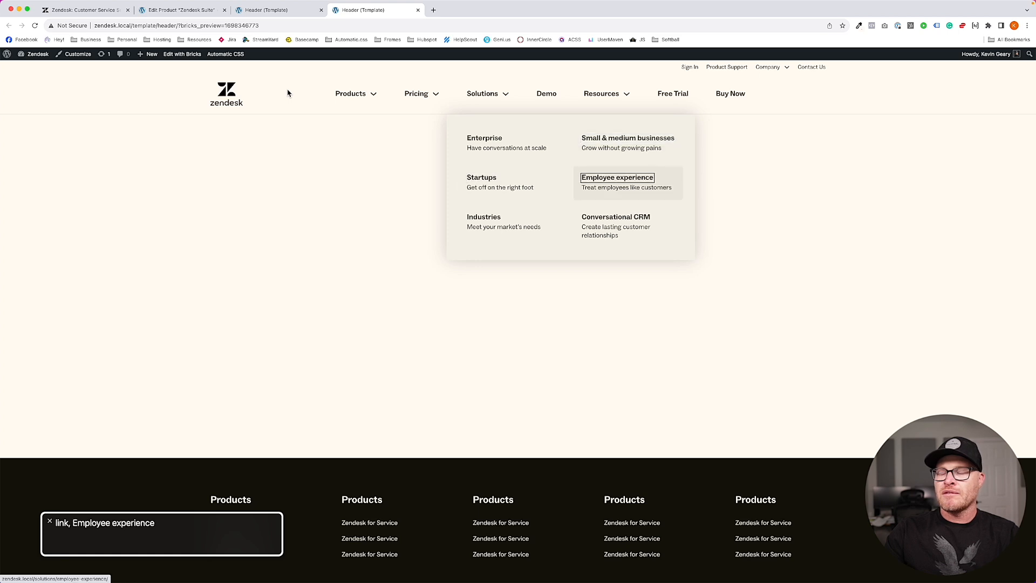
{"action": "key", "text": "Tab"}
{"action": "key", "text": "Tab"}
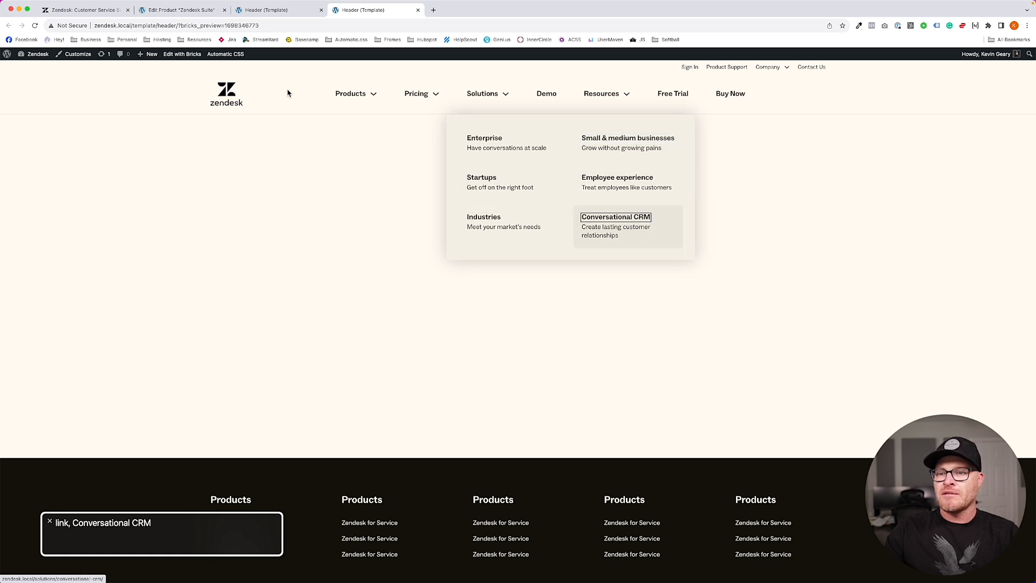
{"action": "key", "text": "super+F5"}
{"action": "left_click", "coordinate": [296, 242]}
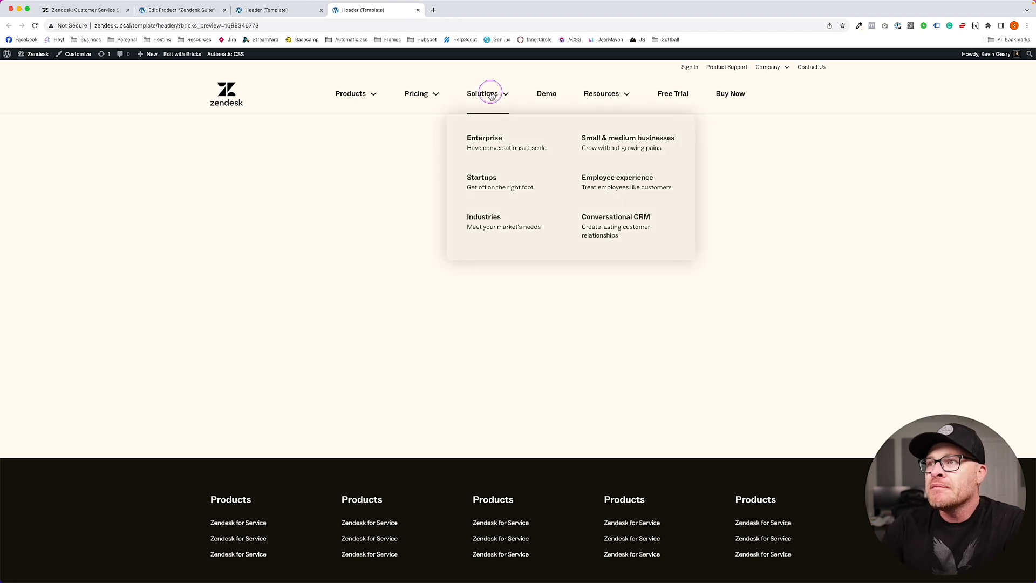
- Examine the hover underlines and the Resources dropdown alignment on the original zendesk.com header
{"action": "left_click", "coordinate": [106, 16]}
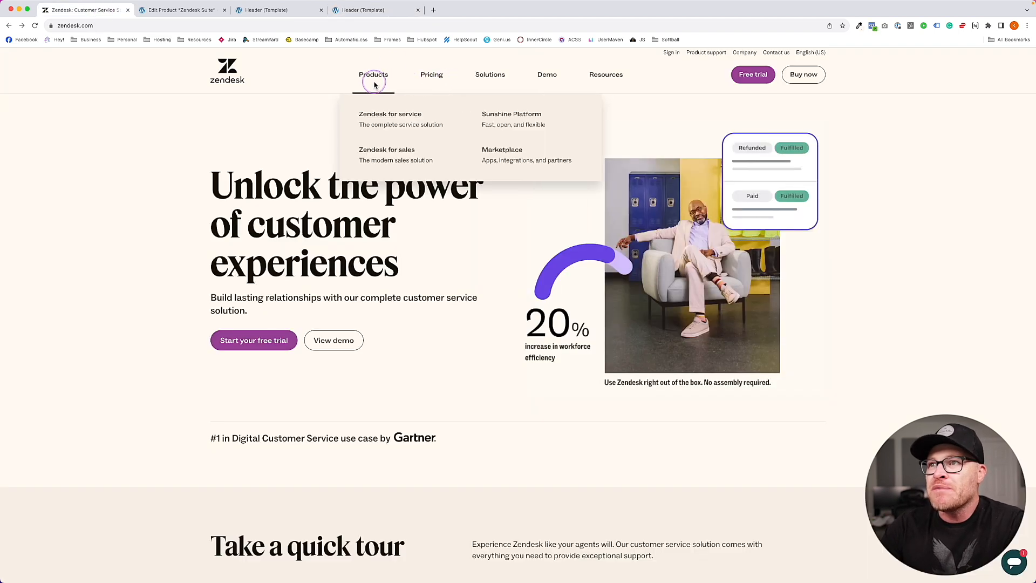
{"action": "left_click", "coordinate": [484, 79]}
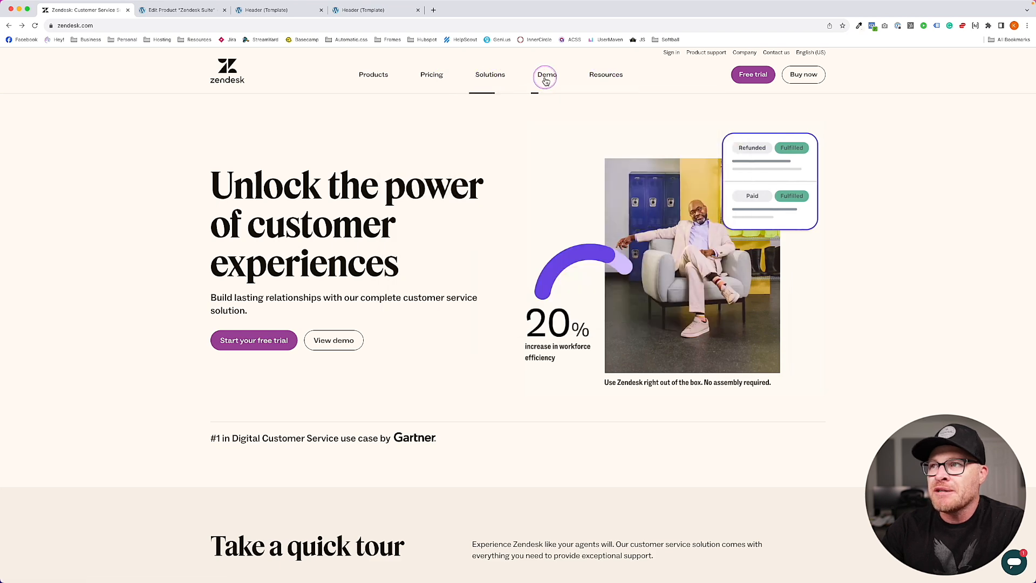
{"action": "mouse_move", "coordinate": [594, 78]}
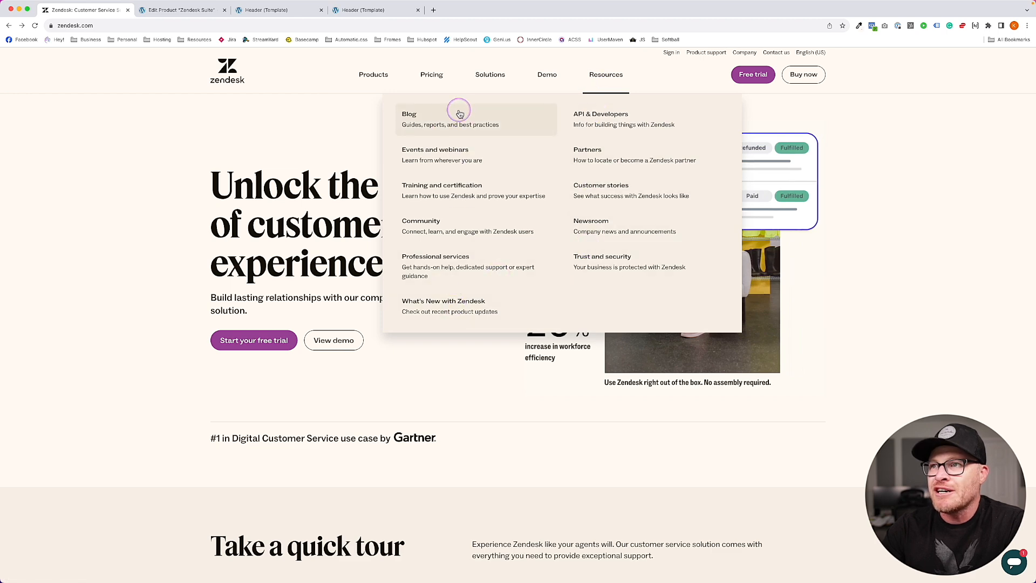
- Return to the Bricks builder and select the Content element of the Resources dropdown
{"action": "left_click", "coordinate": [181, 10]}
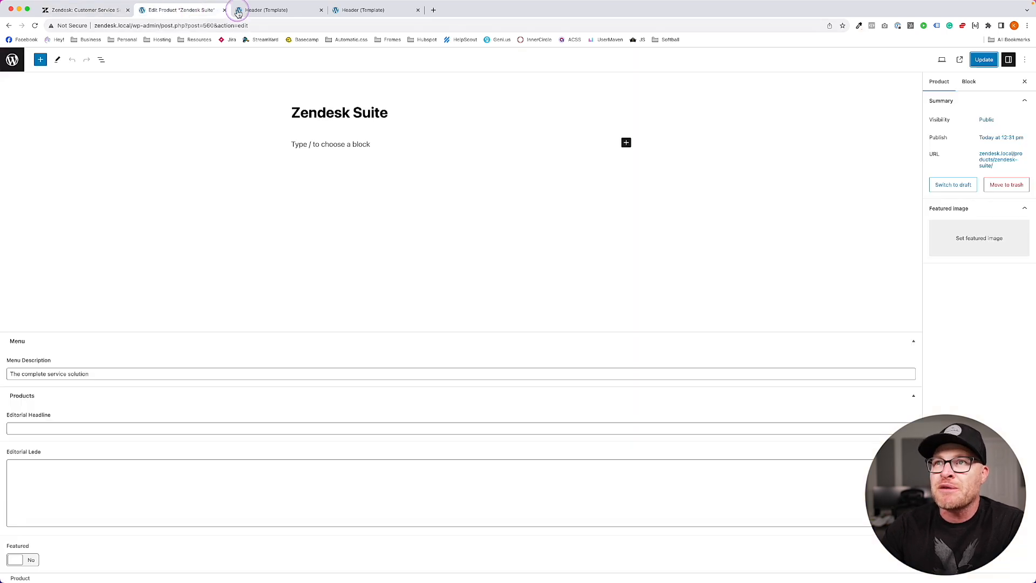
{"action": "left_click", "coordinate": [266, 10]}
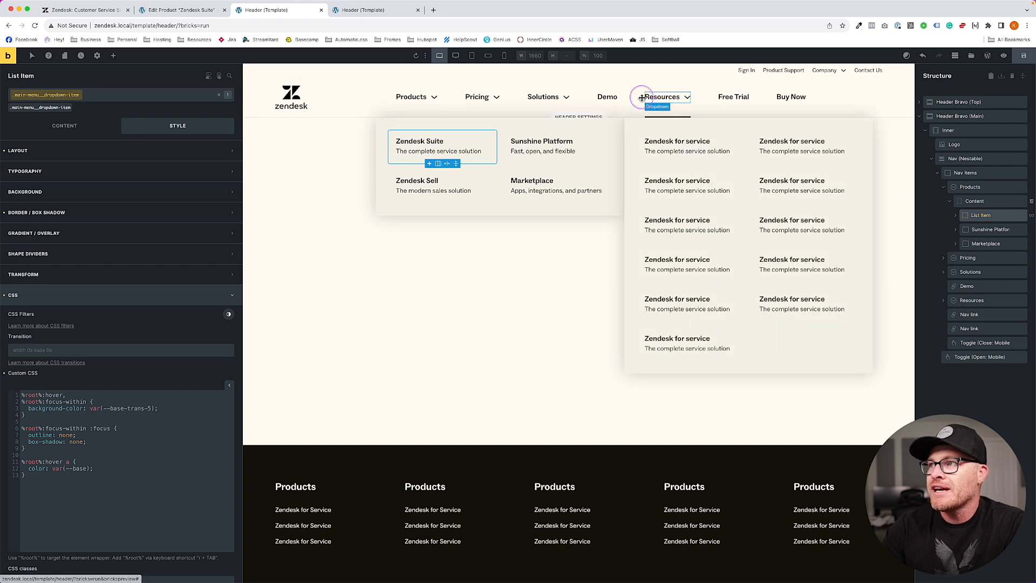
{"action": "mouse_move", "coordinate": [687, 103]}
{"action": "left_click", "coordinate": [685, 125]}
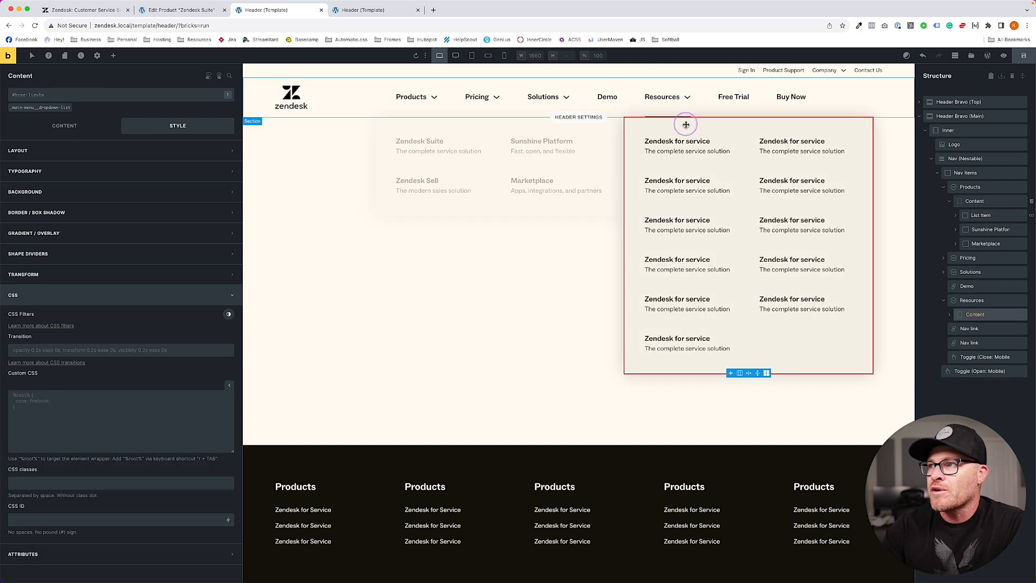
- Copy the translate declaration from the .main-menu__dropdown-list class into a %root% rule in the Resources Content element's own ID-level CSS
{"action": "left_click", "coordinate": [39, 111]}
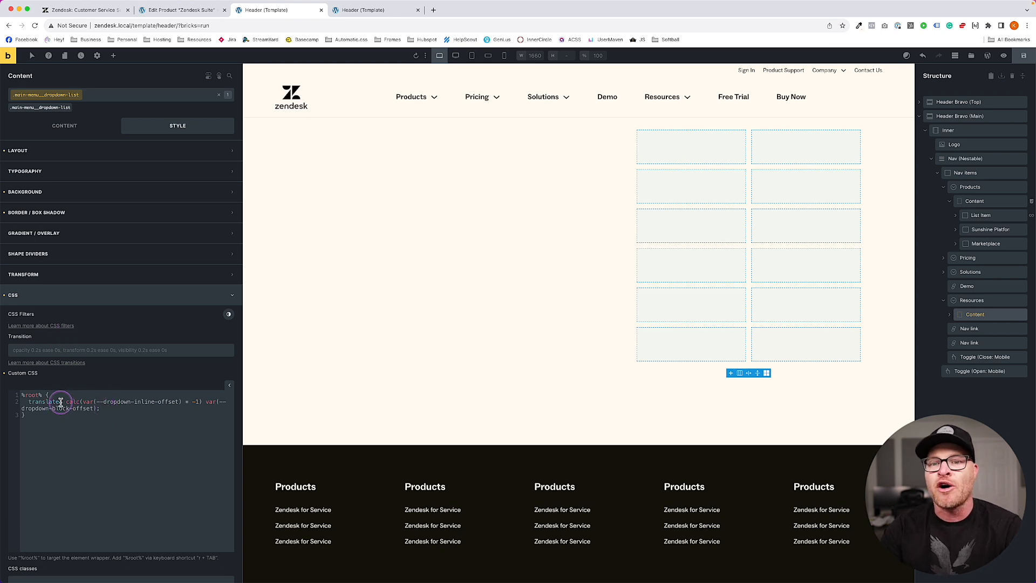
{"action": "left_click_drag", "start_coordinate": [100, 409], "coordinate": [28, 402]}
{"action": "key", "text": "ctrl+c"}
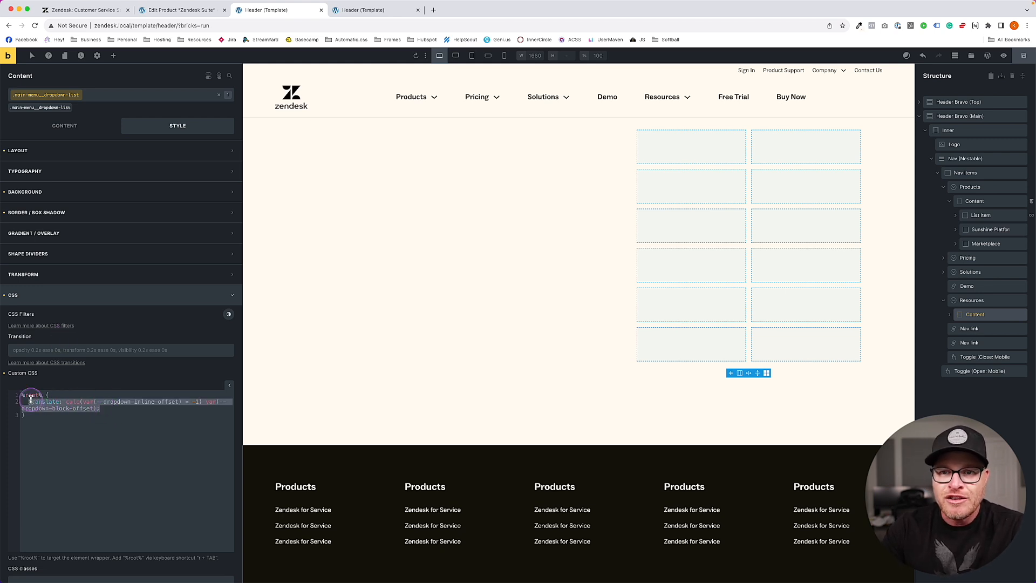
{"action": "left_click", "coordinate": [52, 110]}
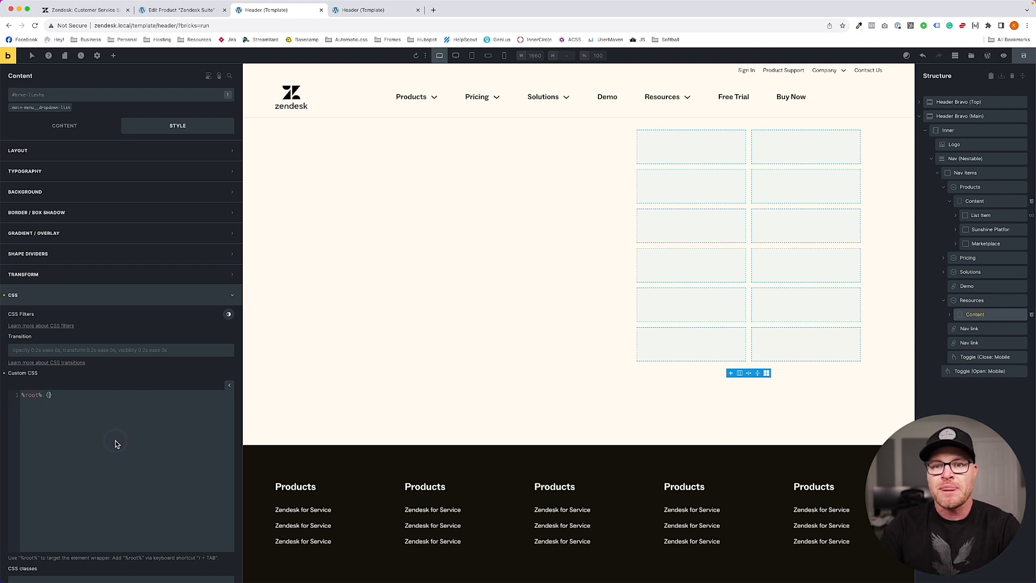
{"action": "key", "text": "ctrl+v"}
{"action": "left_click", "coordinate": [106, 432]}
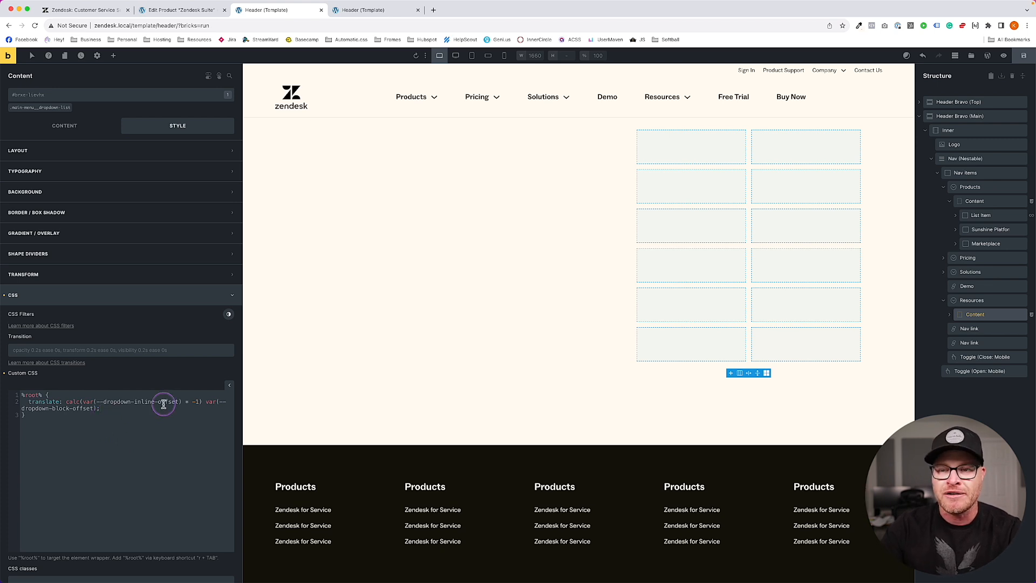
- Set the --dropdown-inline-offset multiplier in the Resources Content element's translate rule to -3
{"action": "left_click", "coordinate": [200, 402]}
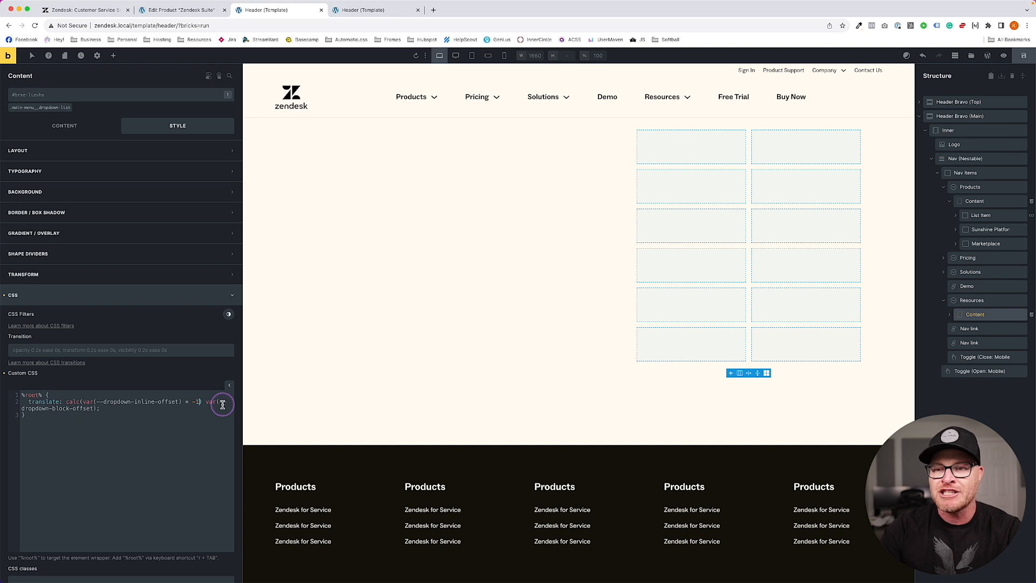
{"action": "key", "text": "BackSpace"}
{"action": "type", "text": "3"}
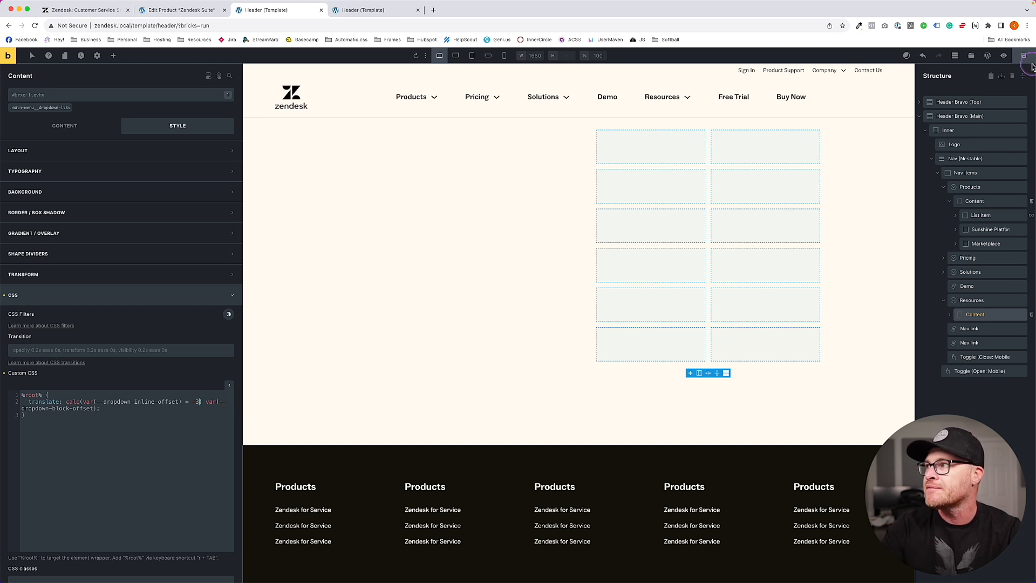
- Save the header template and check the Resources dropdown in the front-end preview
{"action": "key", "text": "super+s"}
{"action": "left_click", "coordinate": [356, 10]}
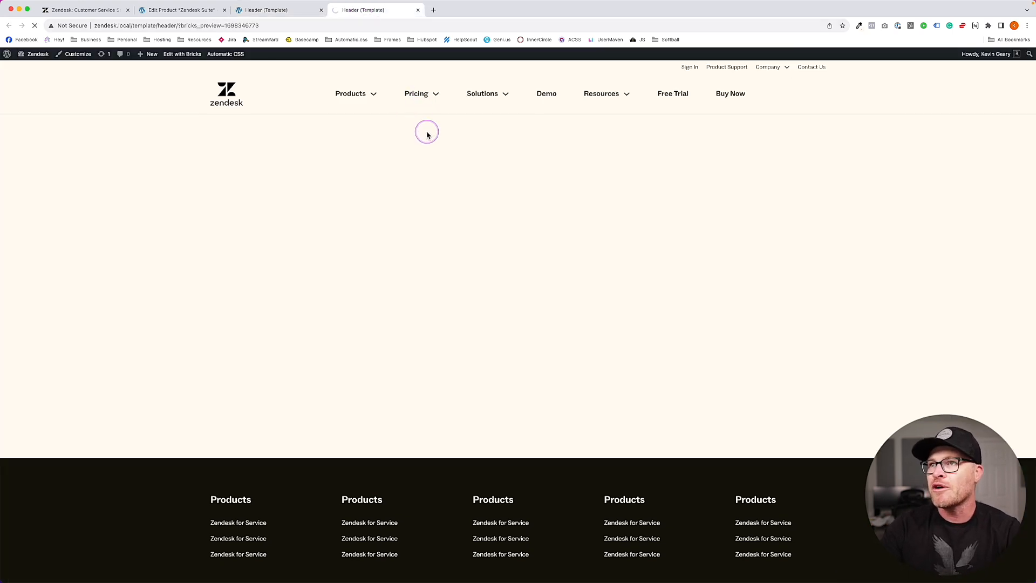
{"action": "mouse_move", "coordinate": [602, 102]}
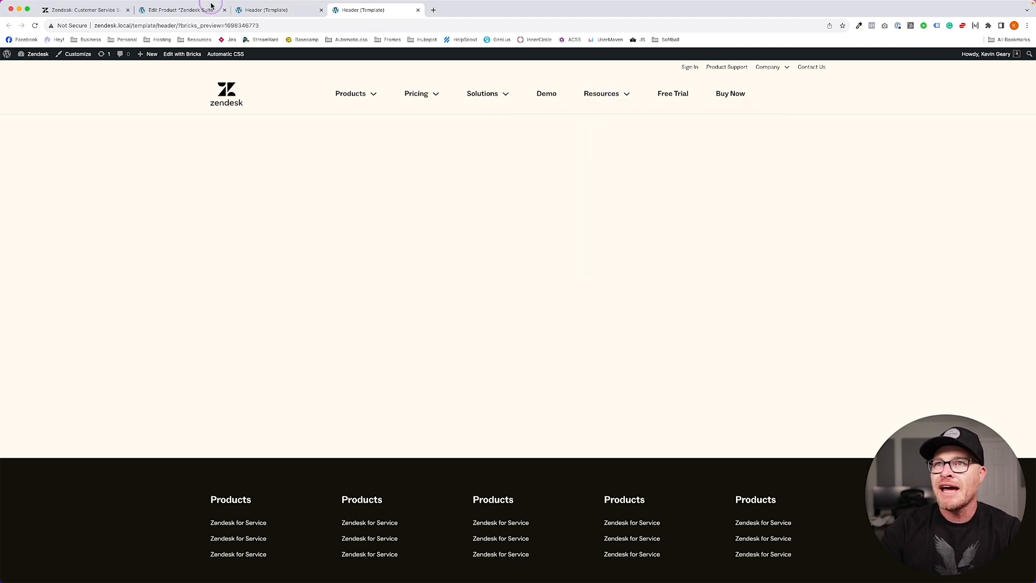
- Add min-width: 70ch to the %root% rule in the Resources Content element's custom CSS in the Bricks builder
{"action": "left_click", "coordinate": [178, 11]}
{"action": "left_click", "coordinate": [265, 9]}
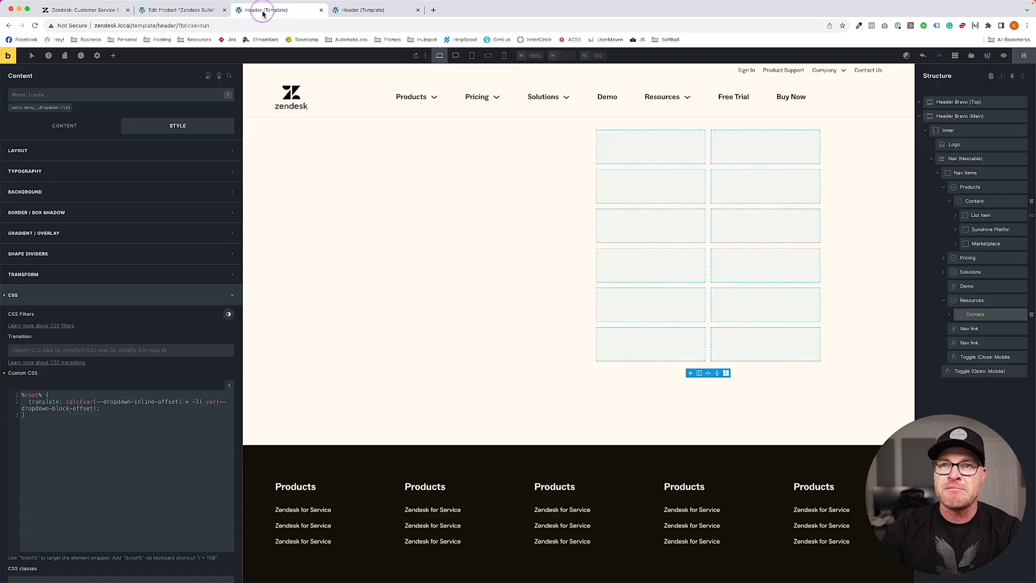
{"action": "left_click_drag", "start_coordinate": [60, 402], "coordinate": [28, 402]}
{"action": "left_click", "coordinate": [122, 409]}
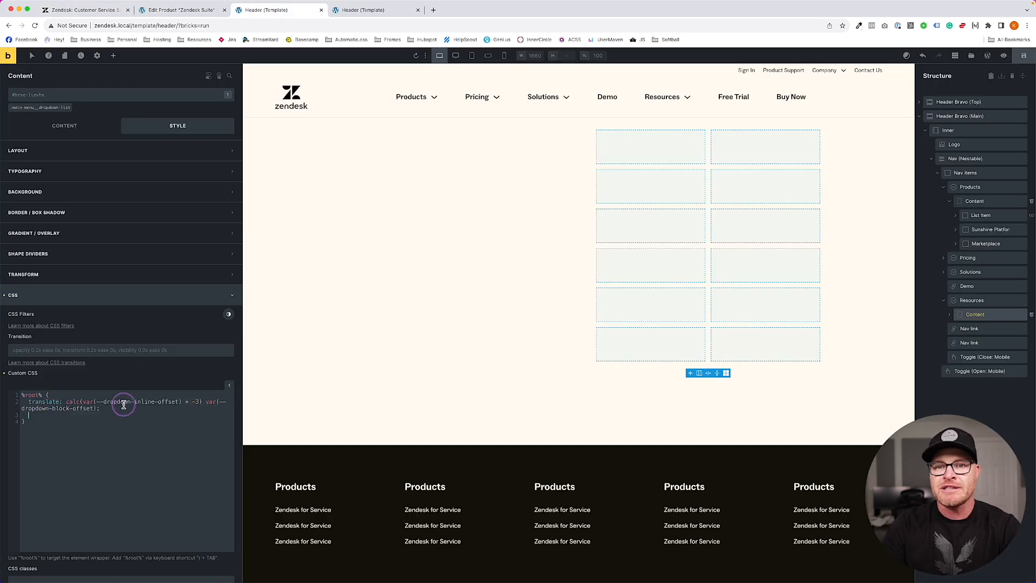
{"action": "type", "text": "min-width: "}
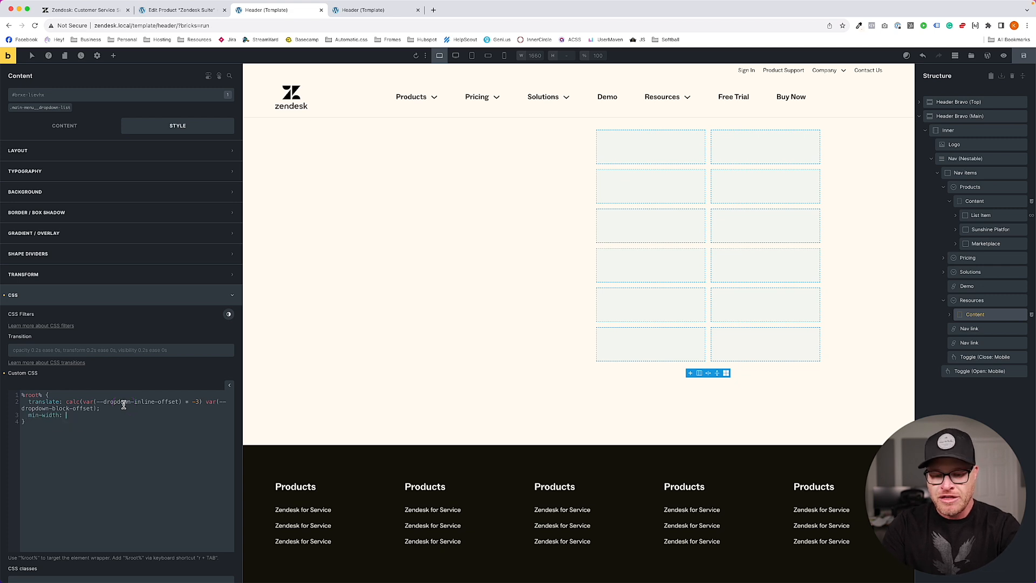
{"action": "type", "text": "70ch;"}
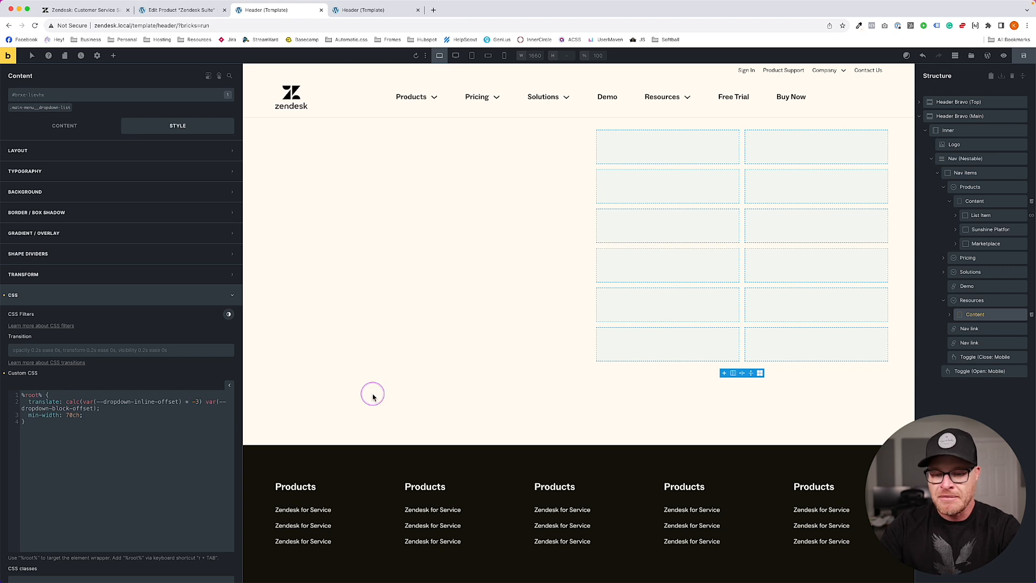
- Try an inline-offset multiplier of -5 in the translate rule, save, and compare the Resources dropdown preview with the original zendesk.com header
{"action": "key", "text": "BackSpace"}
{"action": "type", "text": "5"}
{"action": "left_click", "coordinate": [1022, 58]}
{"action": "left_click", "coordinate": [359, 11]}
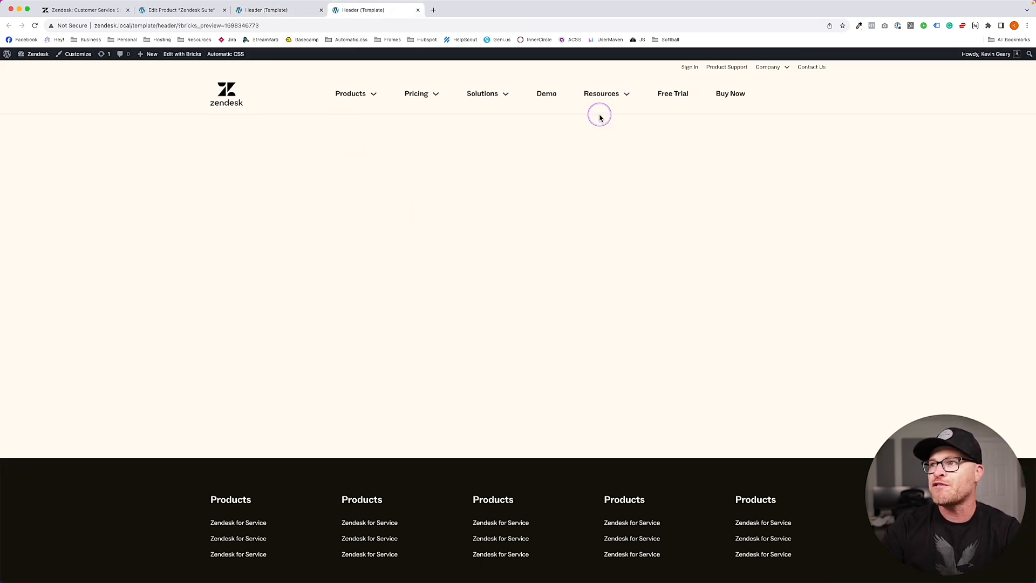
{"action": "mouse_move", "coordinate": [610, 93]}
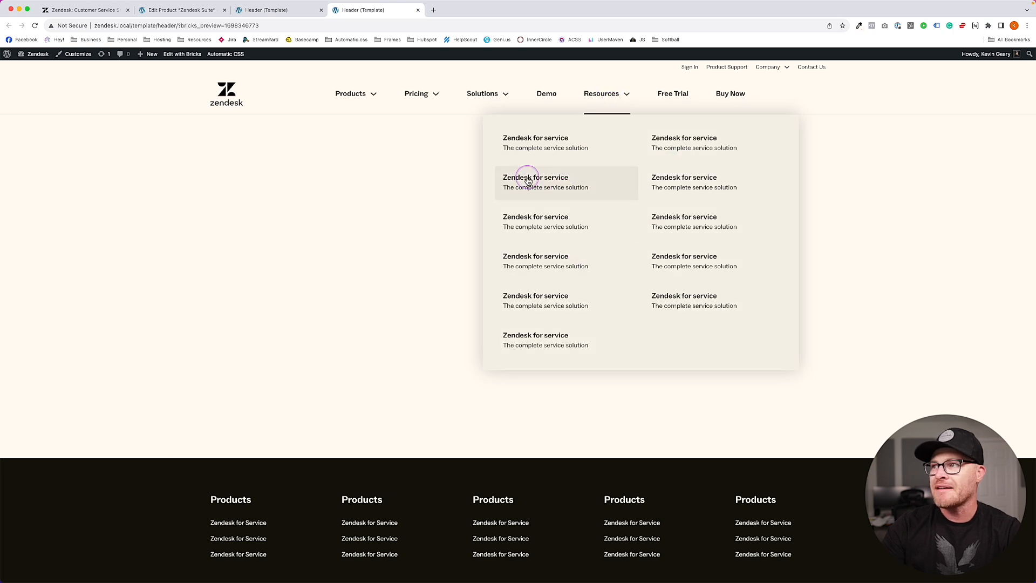
{"action": "left_click", "coordinate": [90, 10]}
{"action": "mouse_move", "coordinate": [619, 79]}
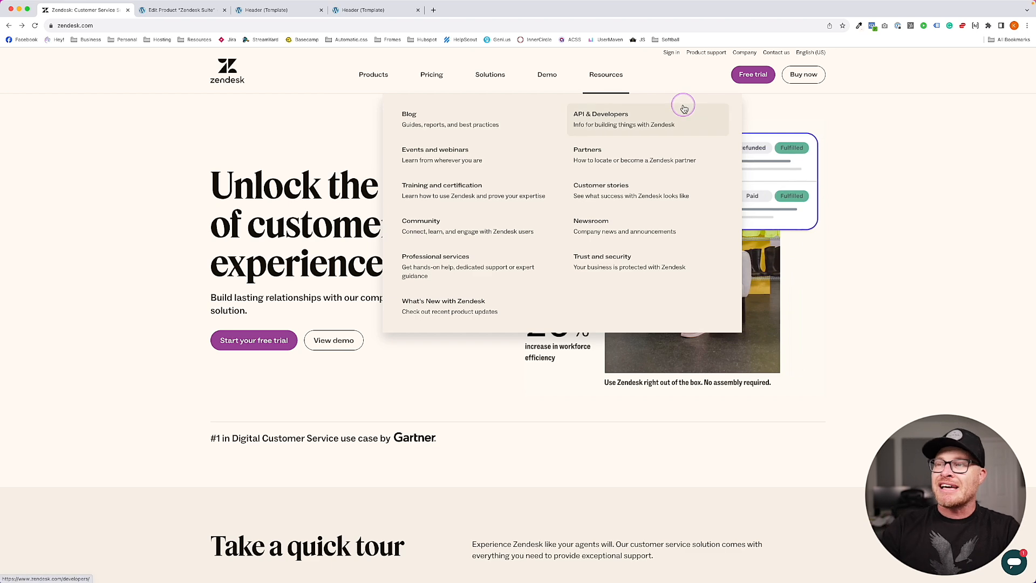
- Set the --dropdown-inline-offset multiplier in the Resources Content element's translate rule to -10 in the Bricks builder
{"action": "left_click", "coordinate": [181, 10]}
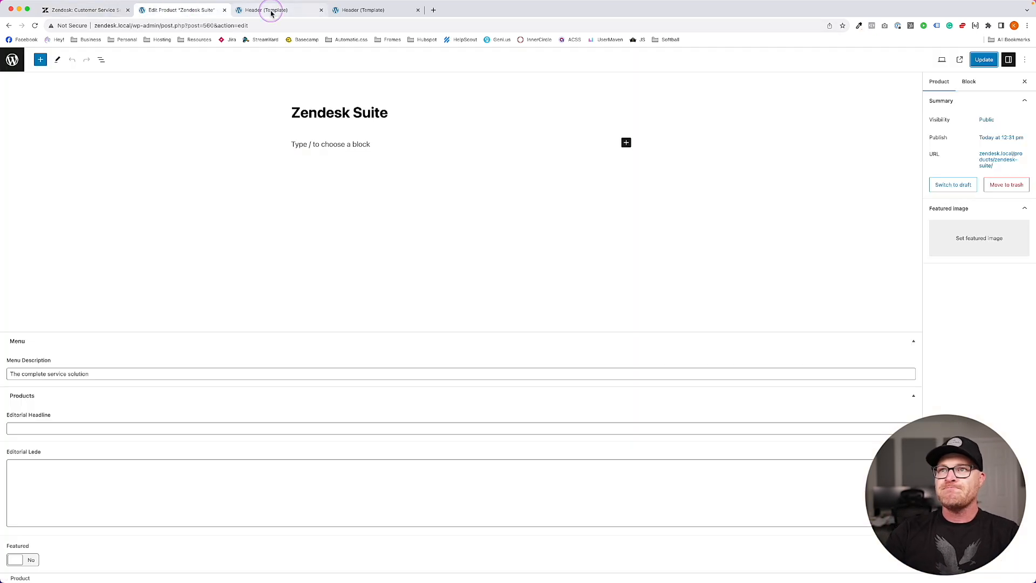
{"action": "left_click", "coordinate": [272, 11]}
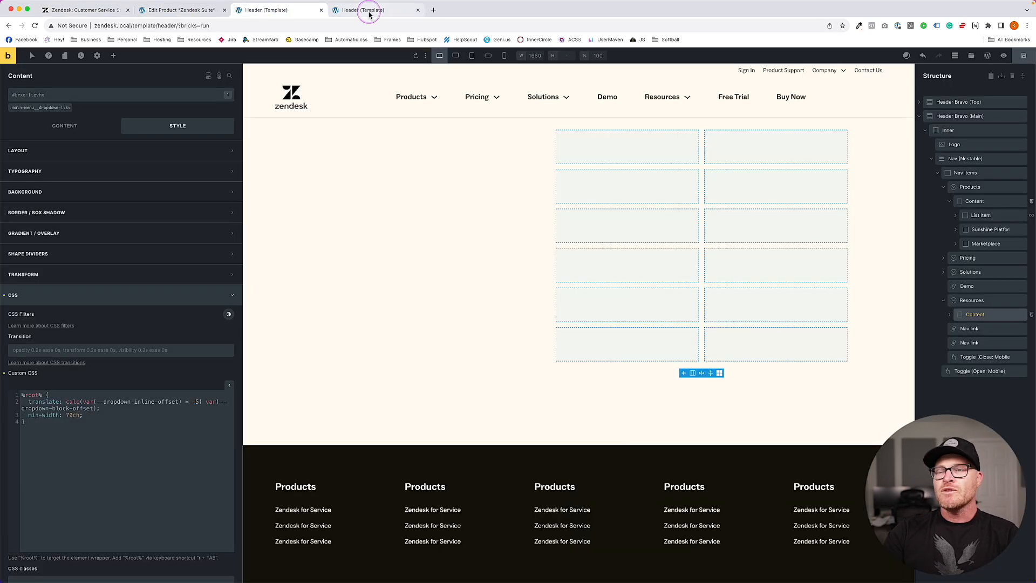
{"action": "left_click", "coordinate": [201, 403]}
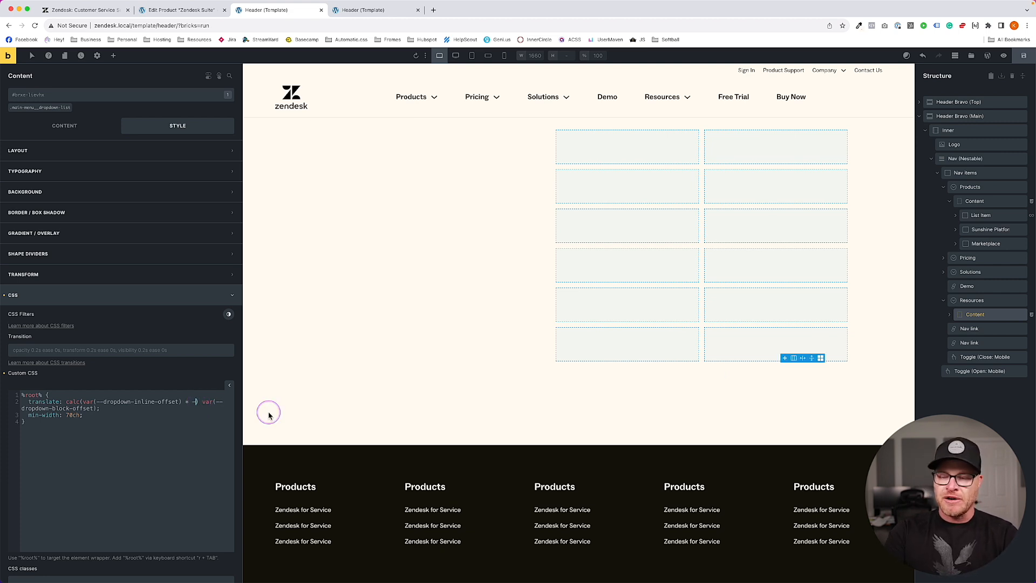
{"action": "type", "text": "9"}
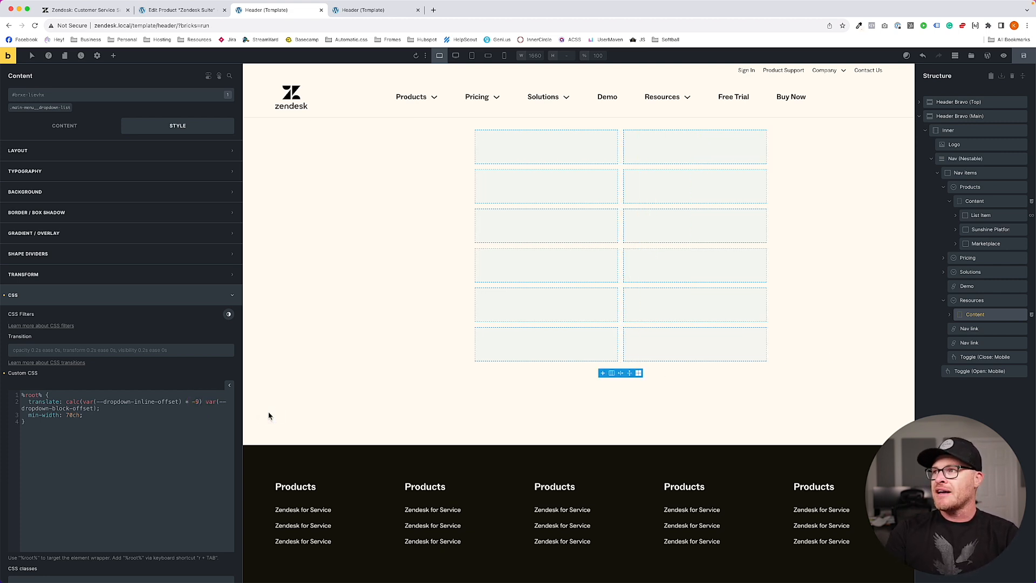
{"action": "key", "text": "BackSpace"}
{"action": "type", "text": "10"}
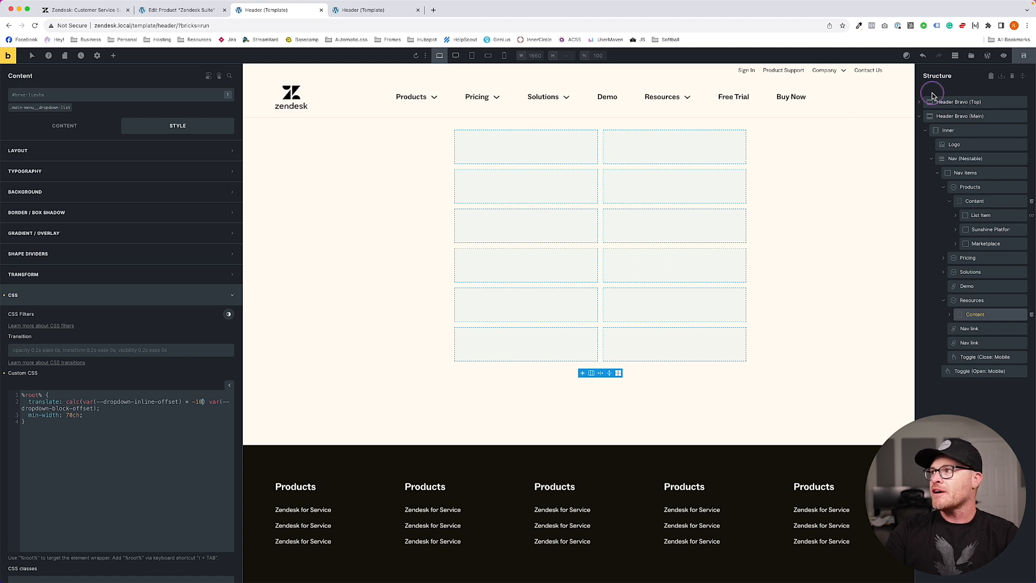
- Save the template and check the Products, Pricing and Resources dropdowns in the front-end preview
{"action": "left_click", "coordinate": [1024, 55]}
{"action": "left_click", "coordinate": [361, 9]}
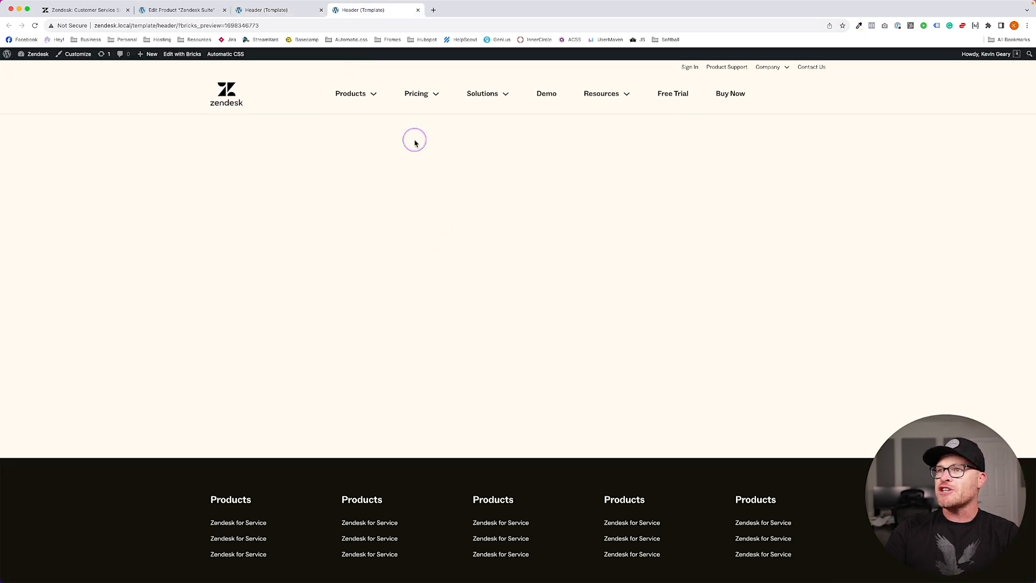
{"action": "mouse_move", "coordinate": [362, 98]}
{"action": "mouse_move", "coordinate": [435, 98]}
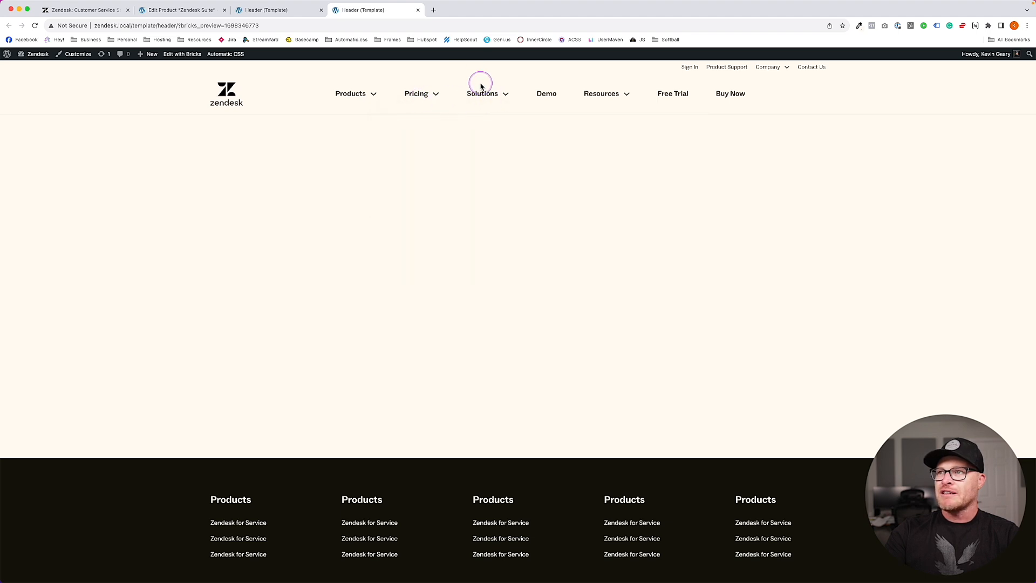
{"action": "mouse_move", "coordinate": [613, 98]}
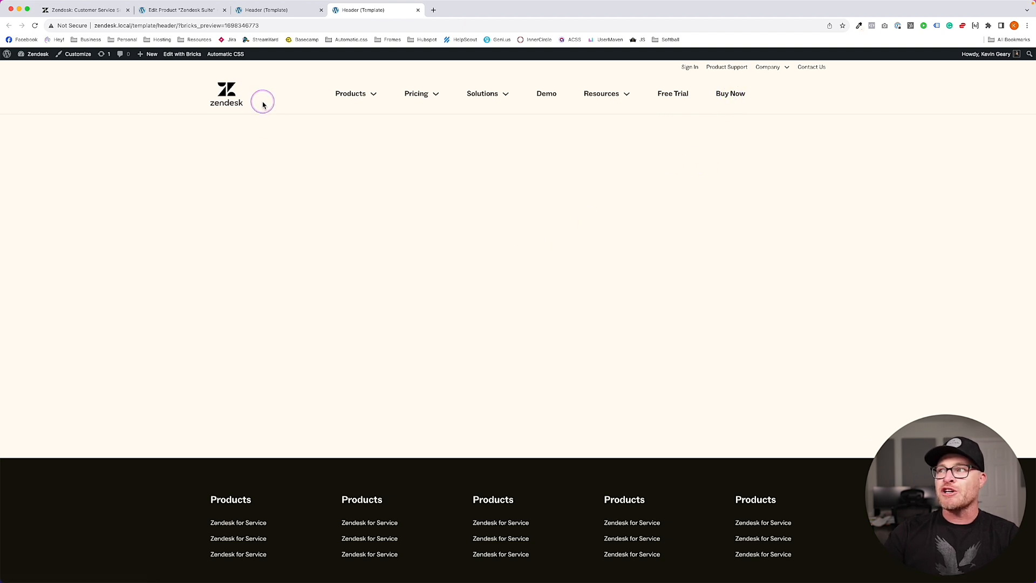
- Assign the existing main-nav__cta class to the Free Trial nav link in the Bricks builder
{"action": "left_click", "coordinate": [273, 10]}
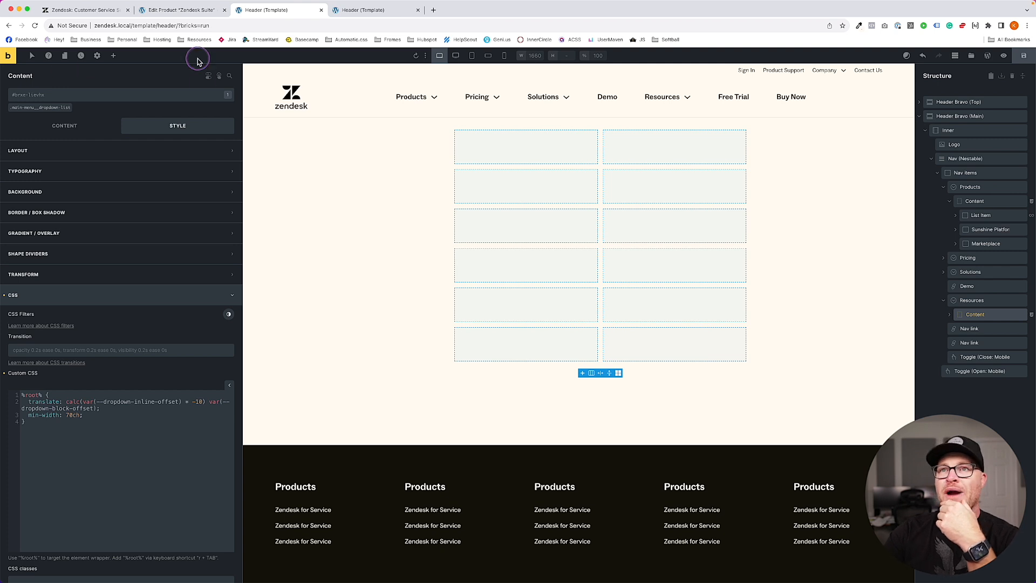
{"action": "left_click", "coordinate": [726, 99]}
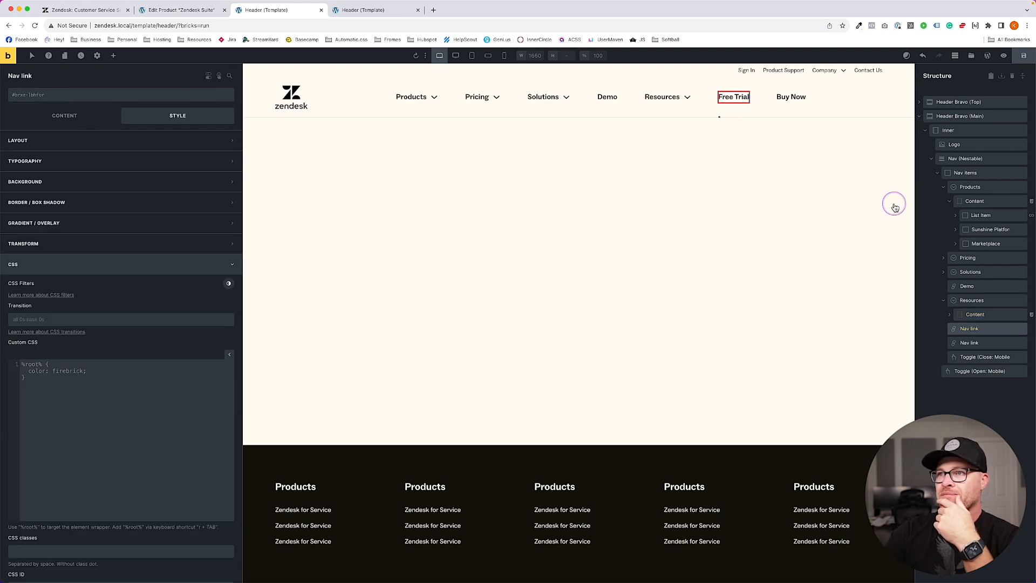
{"action": "left_click", "coordinate": [63, 96]}
{"action": "type", "text": "main-na"}
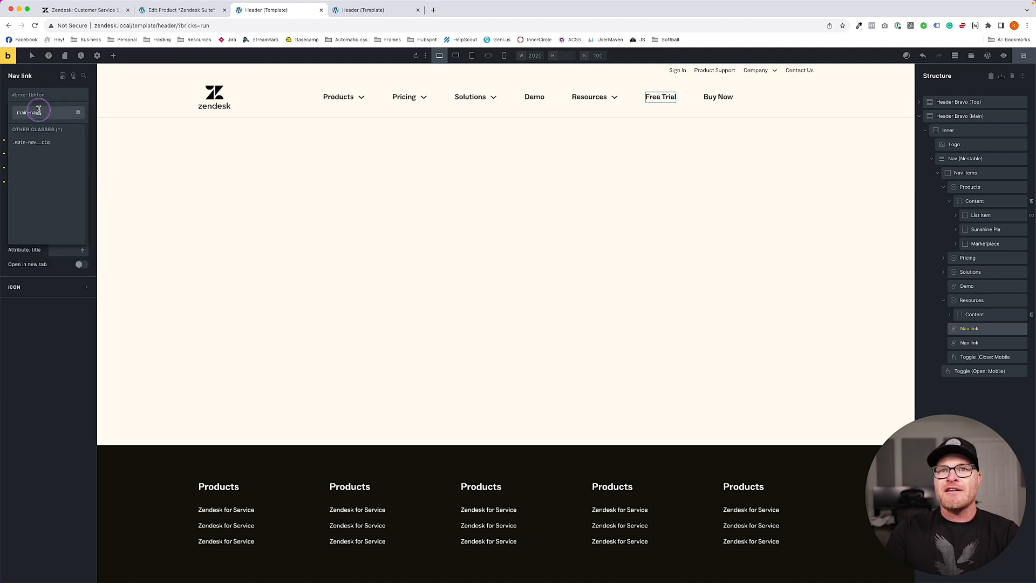
{"action": "type", "text": "v__c"}
{"action": "left_click", "coordinate": [38, 142]}
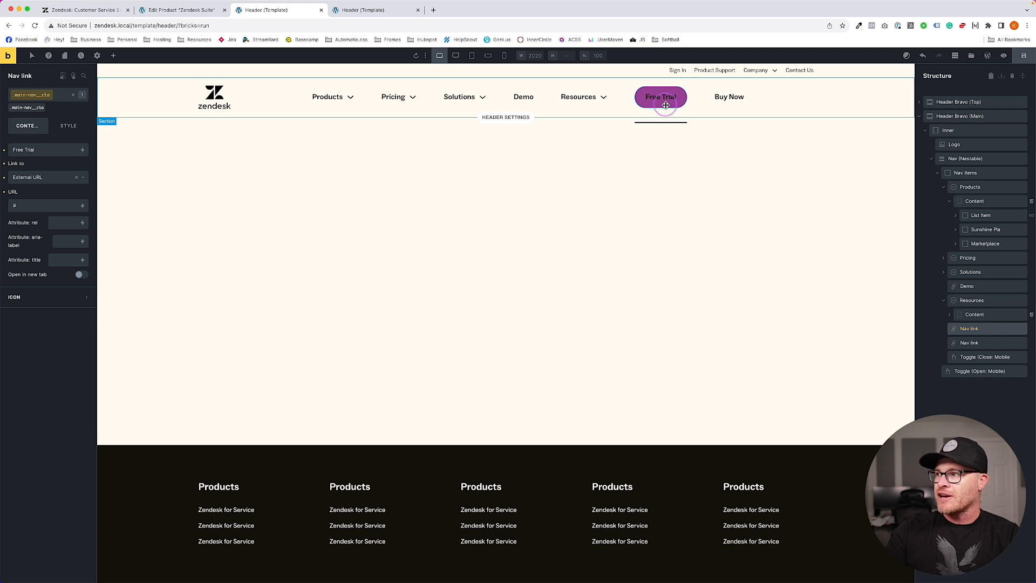
- Open the custom CSS of the .main-nav class on the Nav (Nestable) element
{"action": "left_click", "coordinate": [979, 158]}
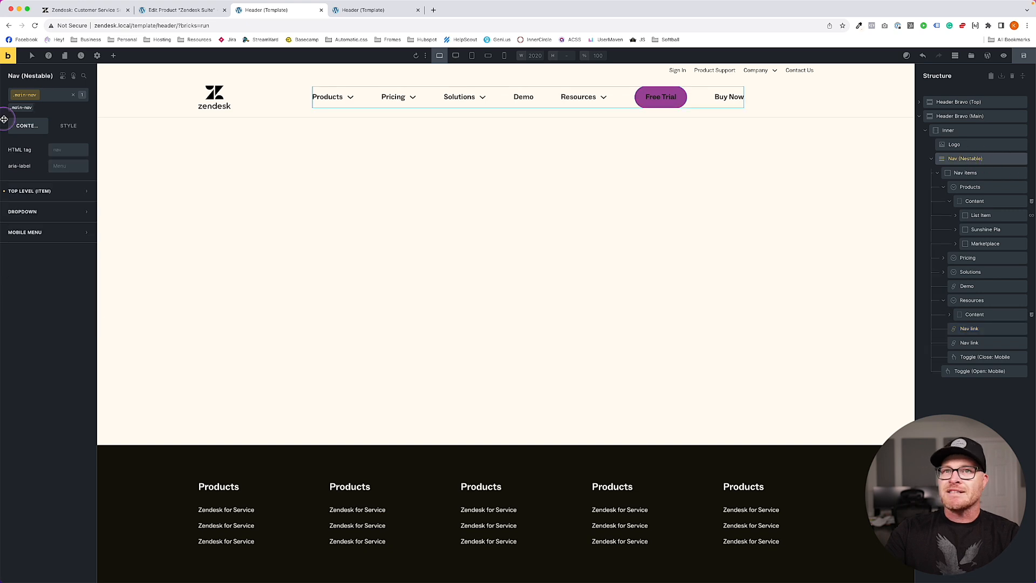
{"action": "left_click", "coordinate": [66, 126]}
{"action": "left_click", "coordinate": [41, 389]}
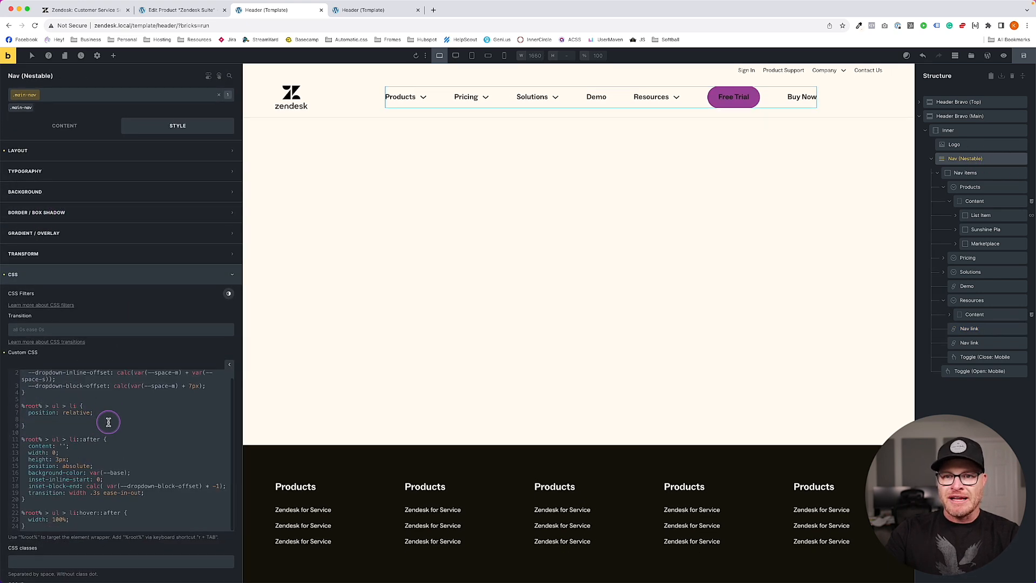
- Try adding :not(.main-nav__cta) to the li::after selector, save, and check the Free Trial hover underline in the preview
{"action": "left_click", "coordinate": [76, 439]}
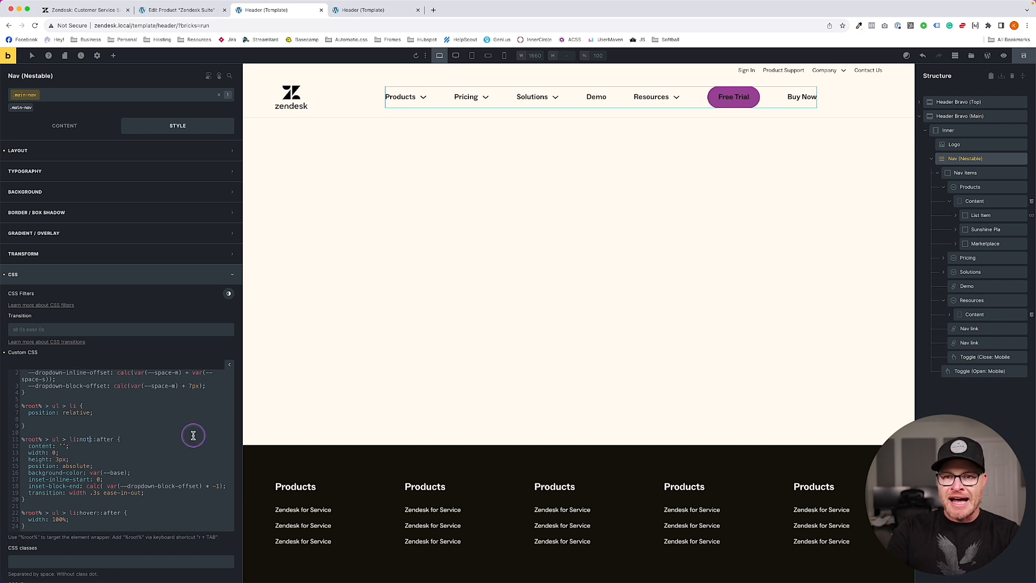
{"action": "type", "text": ":not(.main-nav__cta"}
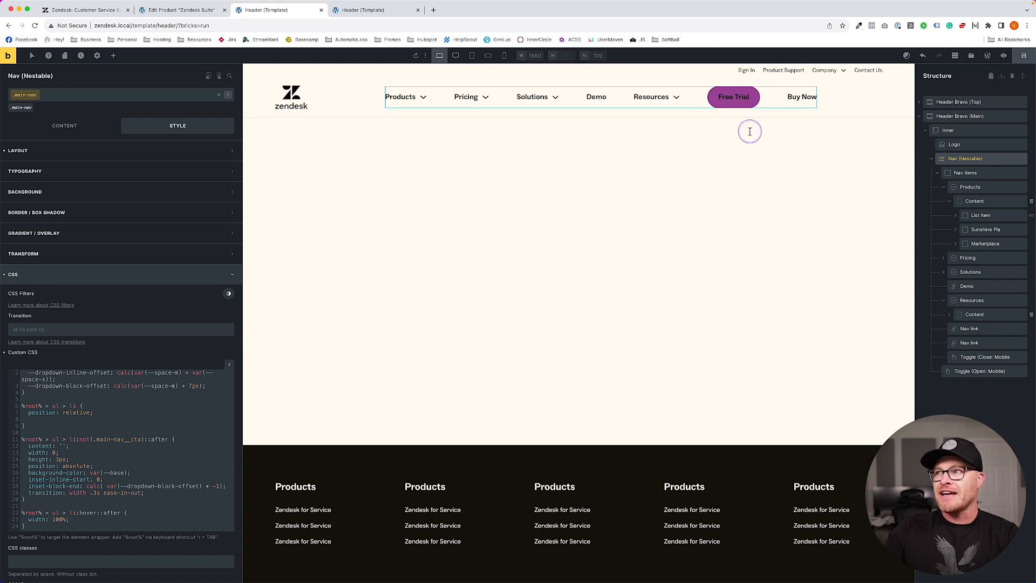
{"action": "left_click", "coordinate": [1024, 56]}
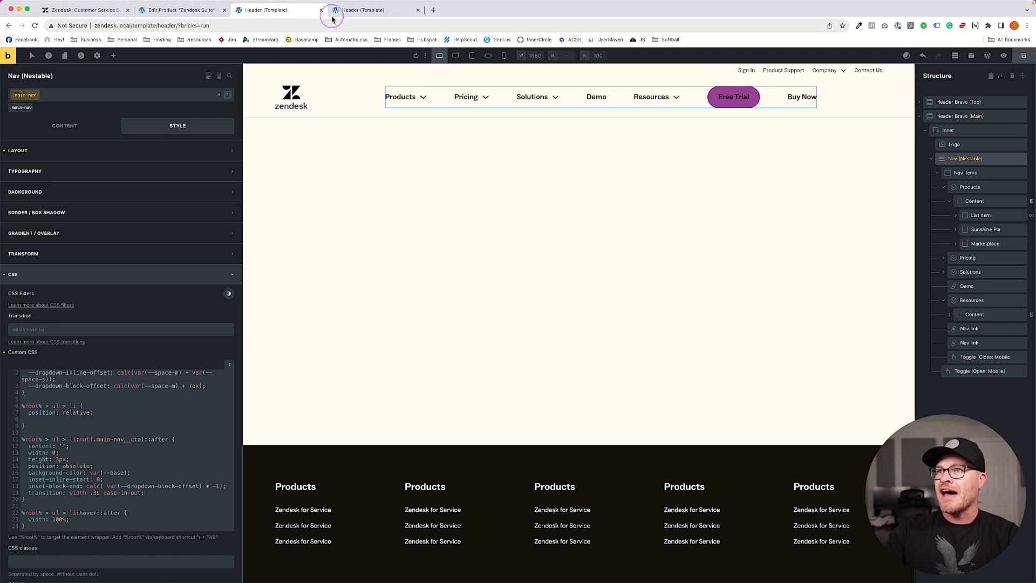
{"action": "left_click", "coordinate": [370, 10]}
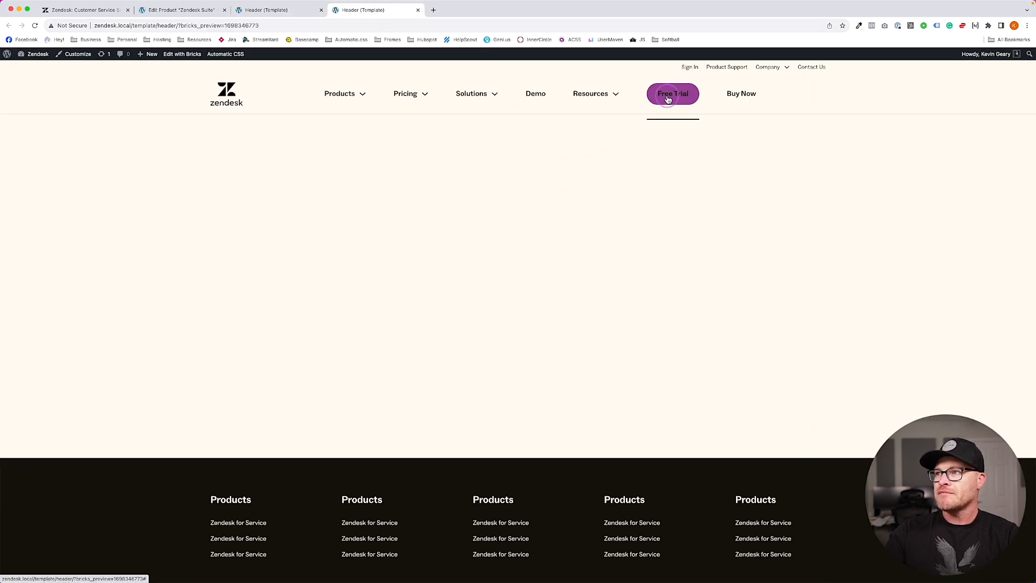
- Try changing the exclusion to :not(.main-nav__cta::after), save, and check the hover underlines on Free Trial and Products in the preview
{"action": "left_click", "coordinate": [250, 10]}
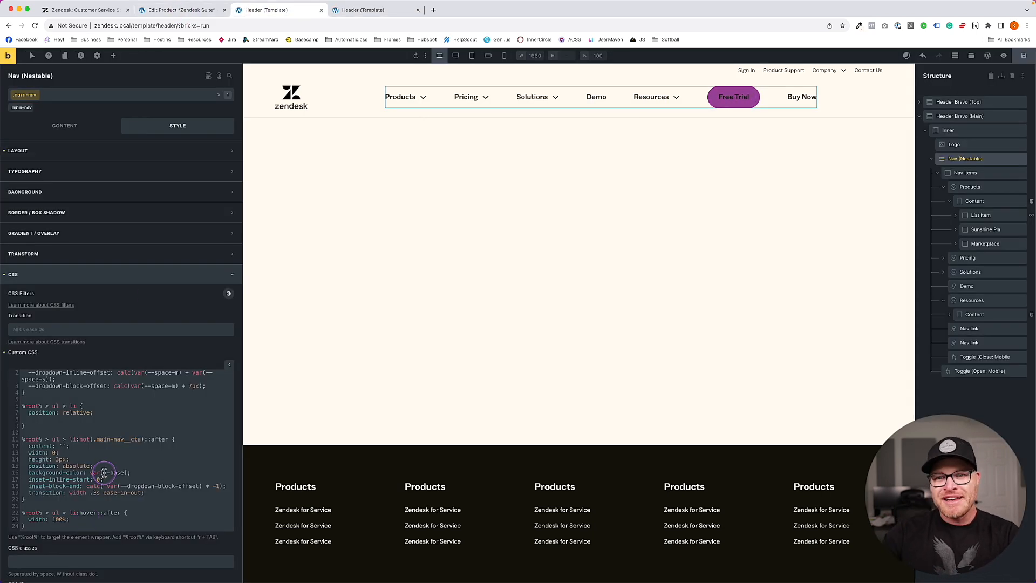
{"action": "left_click", "coordinate": [142, 439]}
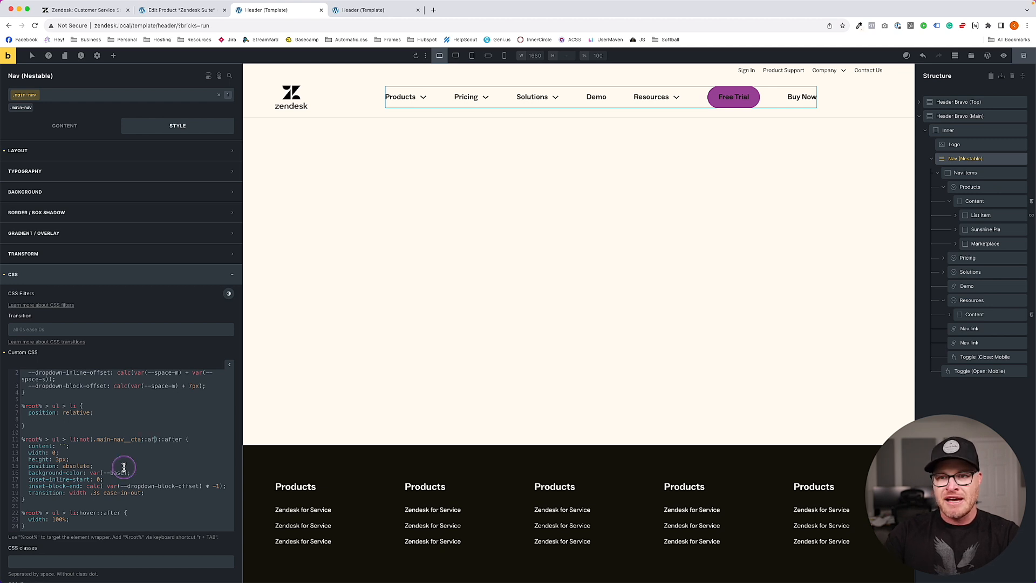
{"action": "type", "text": ")"}
{"action": "left_click", "coordinate": [1024, 55]}
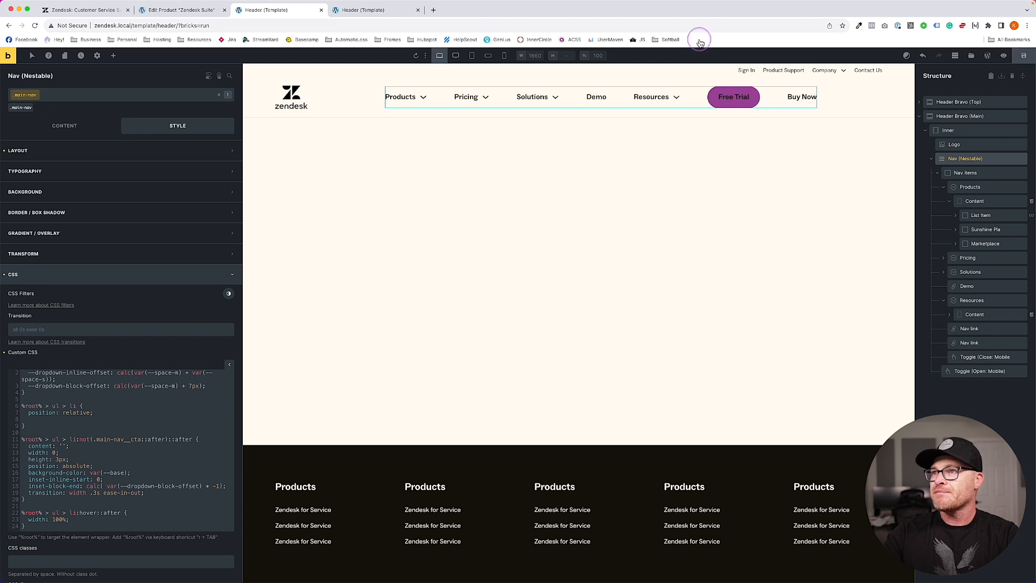
{"action": "left_click", "coordinate": [374, 12]}
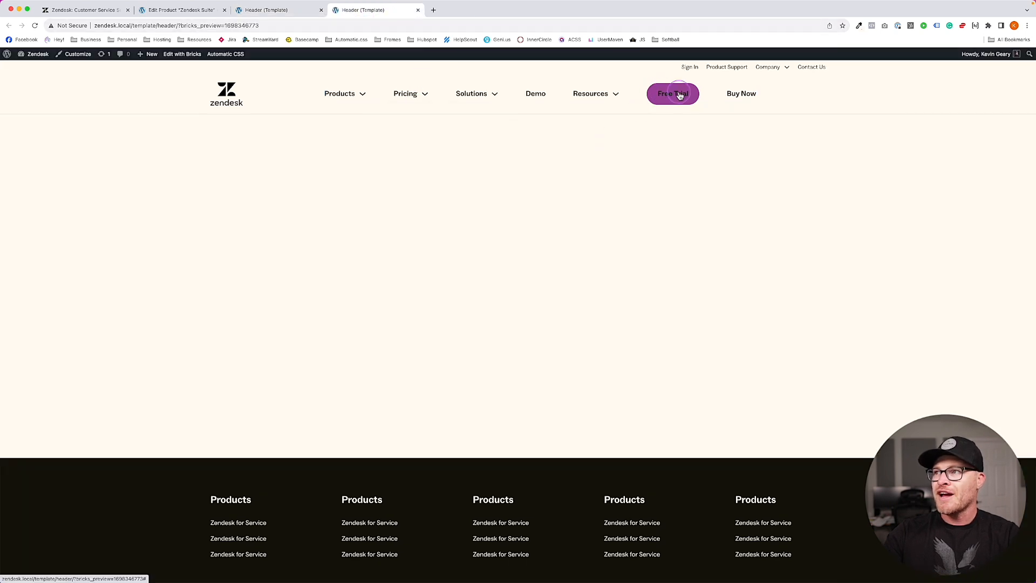
{"action": "mouse_move", "coordinate": [347, 94]}
- Remove the :not() exclusion from the li::after selector in the .main-nav custom CSS
{"action": "left_click", "coordinate": [268, 11]}
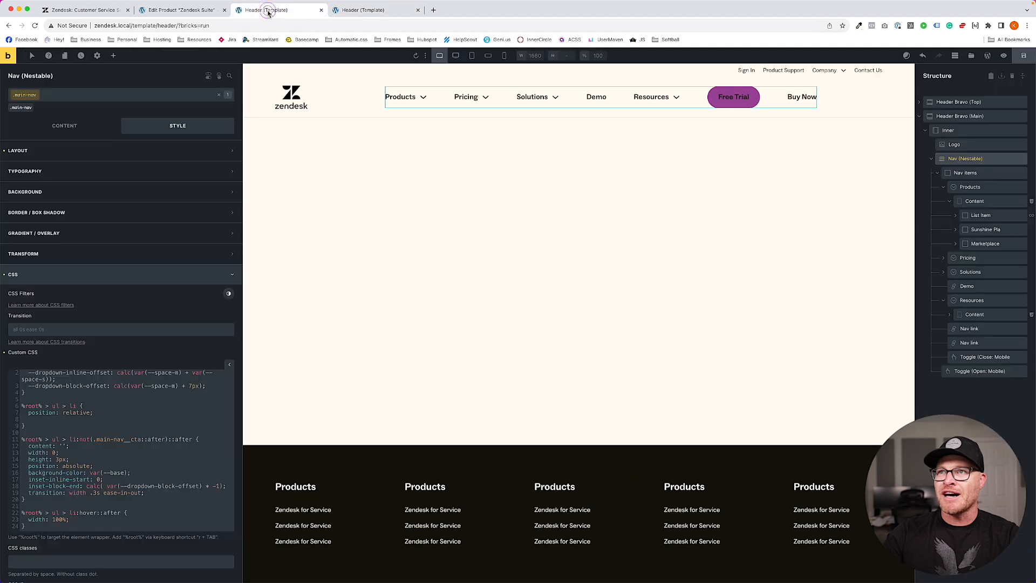
{"action": "left_click", "coordinate": [165, 440]}
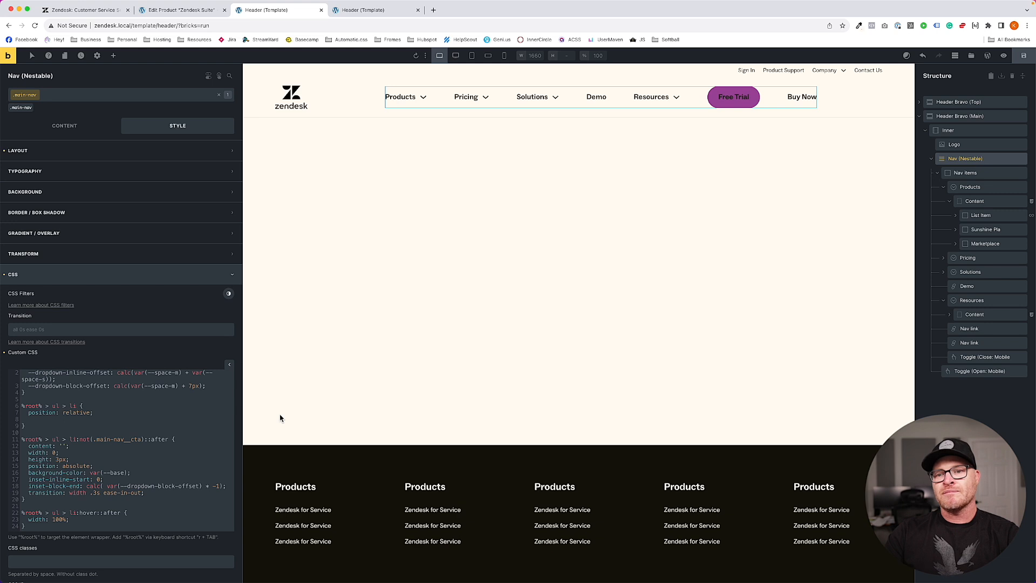
{"action": "left_click_drag", "start_coordinate": [143, 440], "coordinate": [76, 440]}
{"action": "key", "text": "super+c"}
{"action": "key", "text": "BackSpace"}
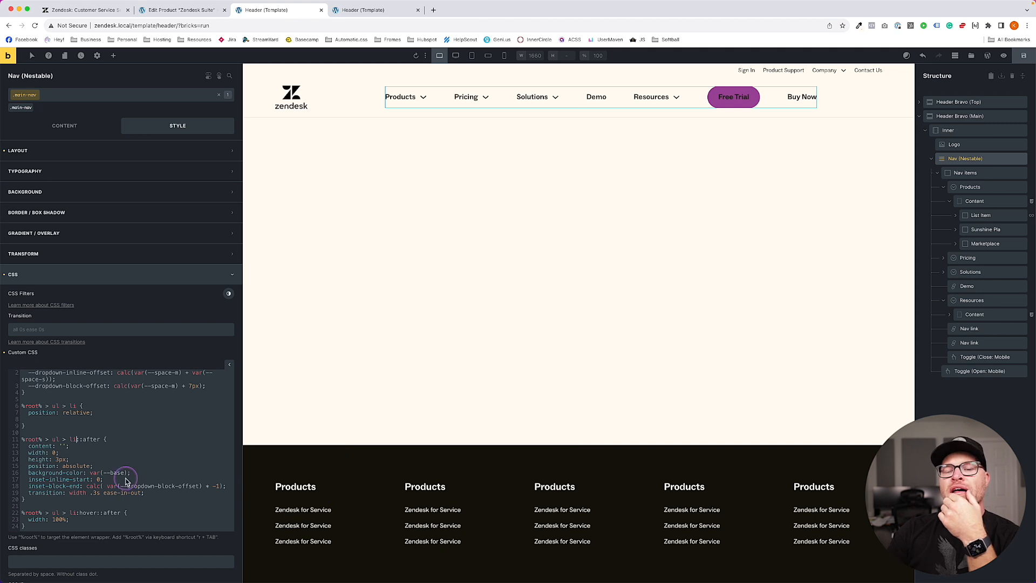
{"action": "scroll", "coordinate": [128, 483], "scroll_direction": "down", "scroll_amount": 2}
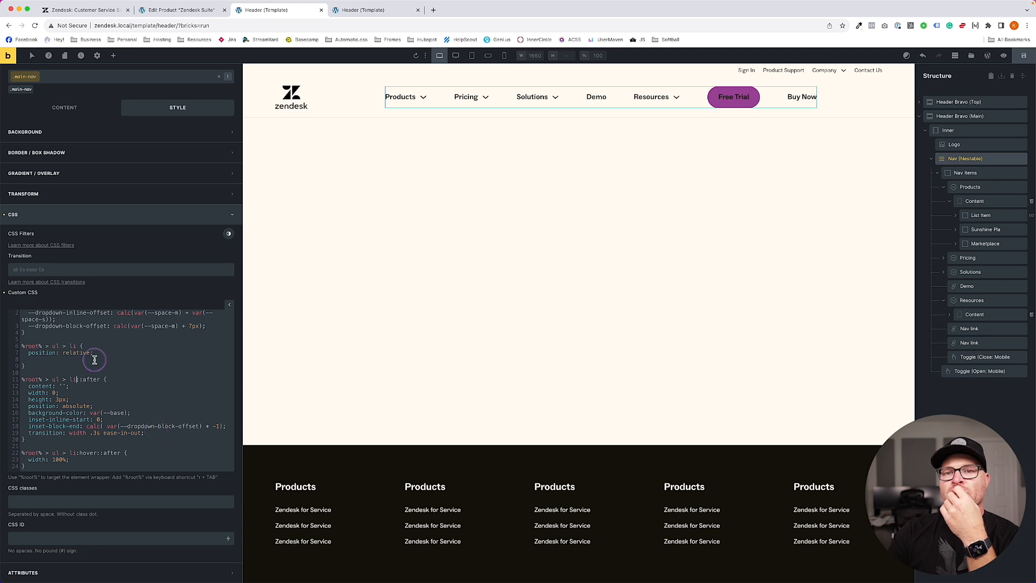
{"action": "left_click", "coordinate": [126, 469]}
{"action": "key", "text": "Return"}
{"action": "key", "text": "super+v"}
{"action": "left_click_drag", "start_coordinate": [126, 470], "coordinate": [20, 466]}
{"action": "key", "text": "BackSpace"}
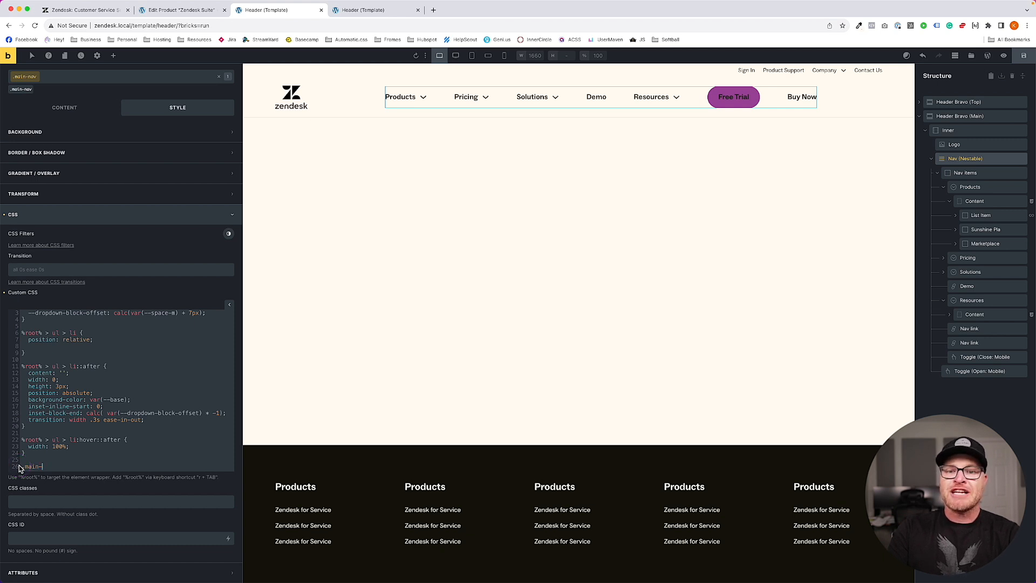
{"action": "scroll", "coordinate": [20, 467], "scroll_direction": "up", "scroll_amount": 1}
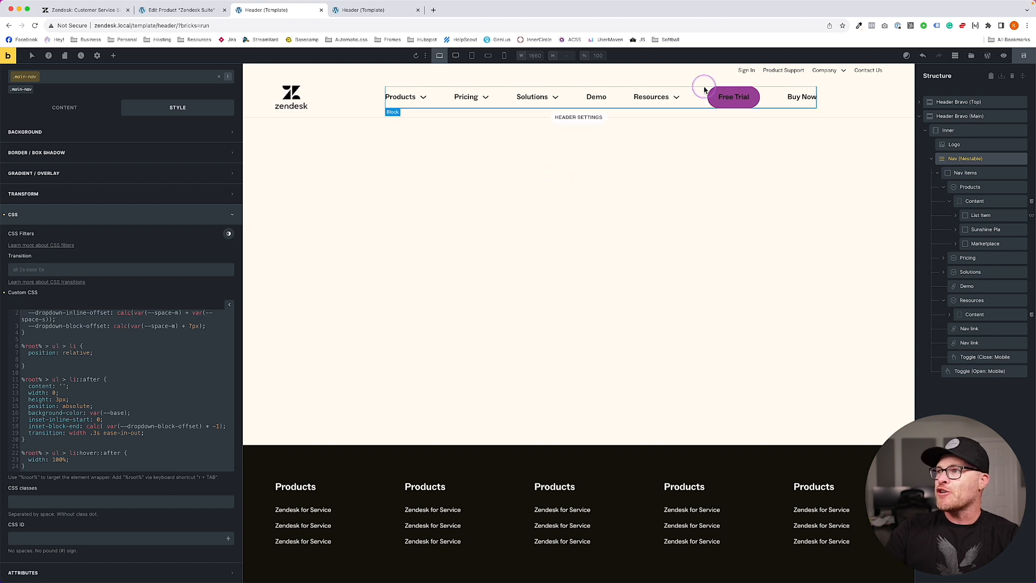
- Add a %root%::before rule with display: none to the Free Trial link's .main-nav__cta custom CSS, save, and open the preview
{"action": "left_click", "coordinate": [722, 92]}
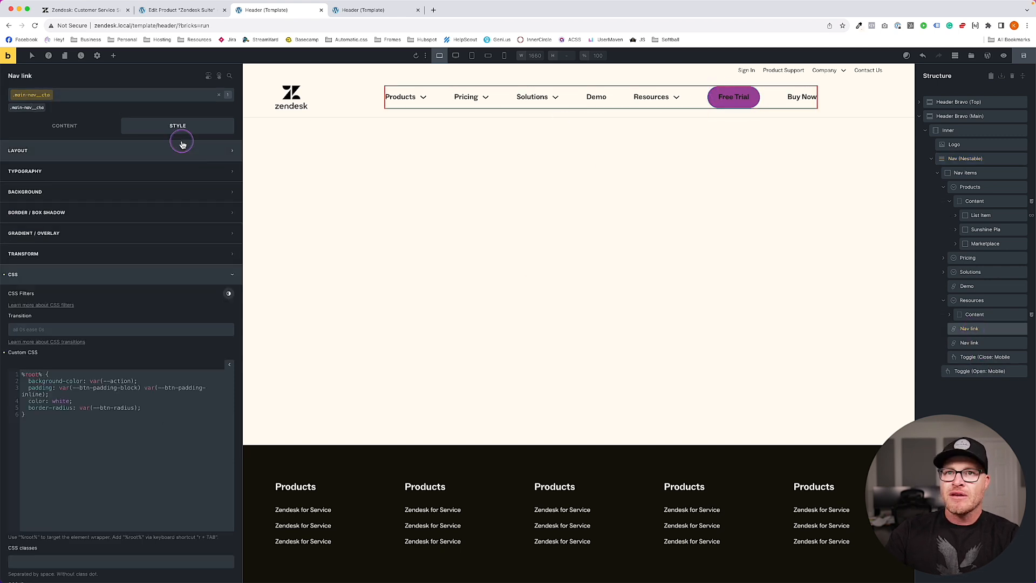
{"action": "left_click", "coordinate": [87, 504]}
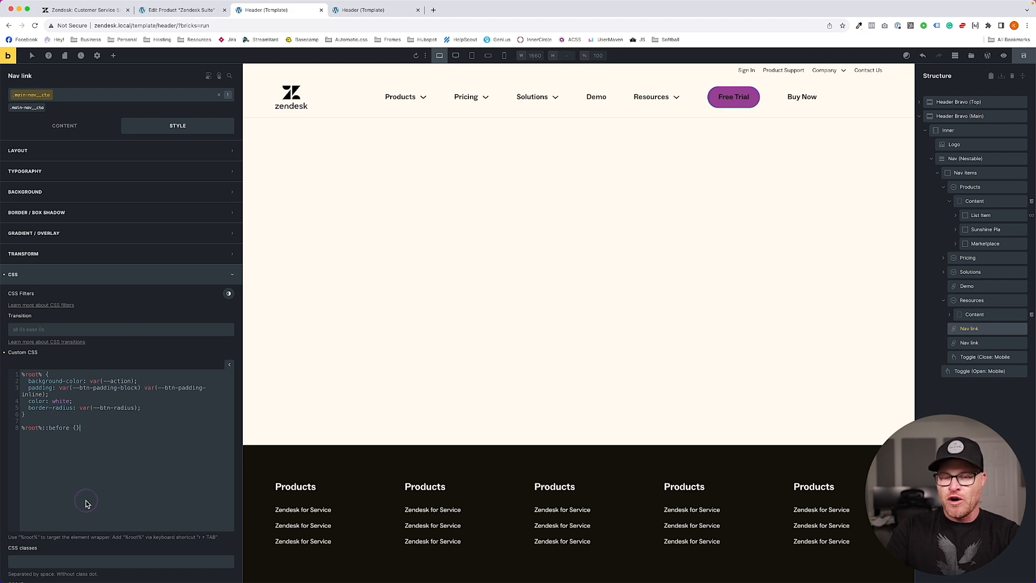
{"action": "type", "text": "display: none;"}
{"action": "key", "text": "super+s"}
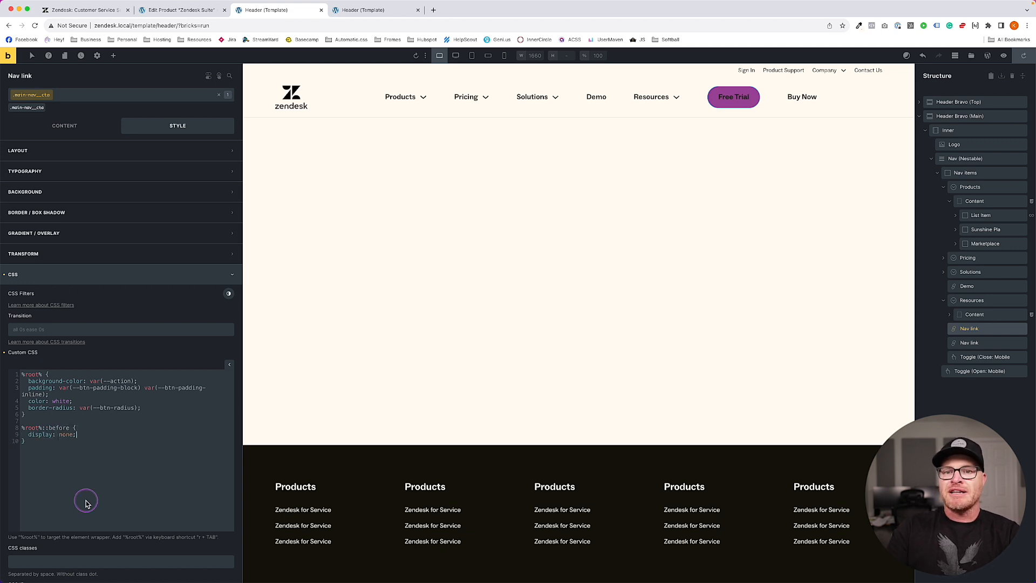
{"action": "left_click", "coordinate": [359, 10]}
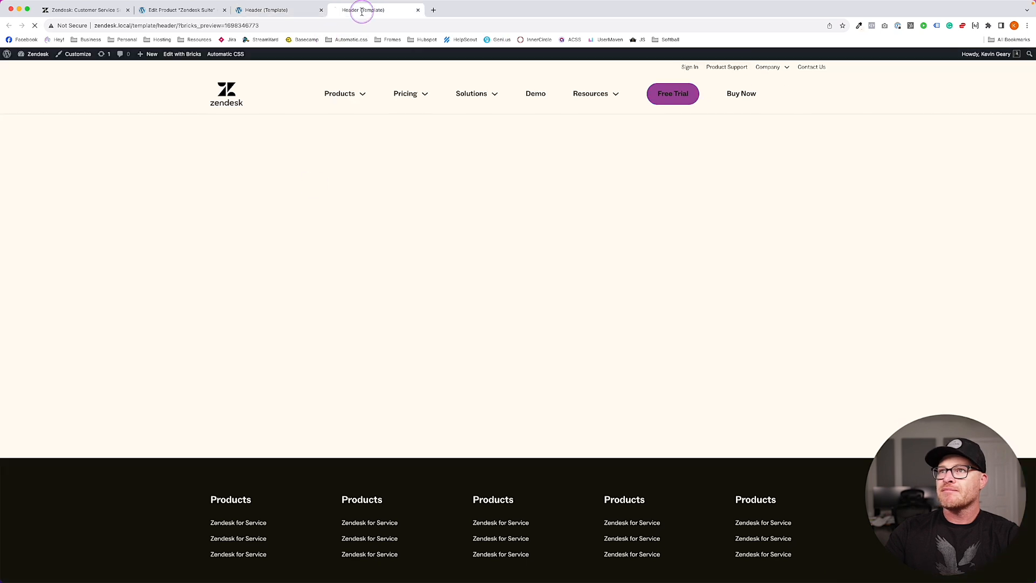
- Inspect the Free Trial link and its parent menu-item li in the preview's developer tools to locate the underline pseudo-element
{"action": "right_click", "coordinate": [677, 95]}
{"action": "left_click", "coordinate": [716, 215]}
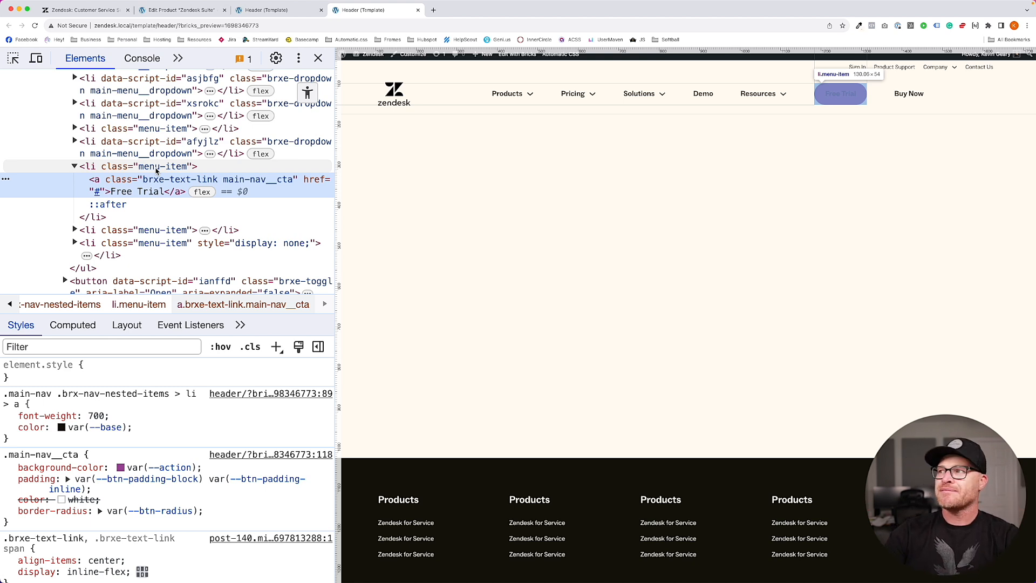
{"action": "left_click", "coordinate": [156, 171]}
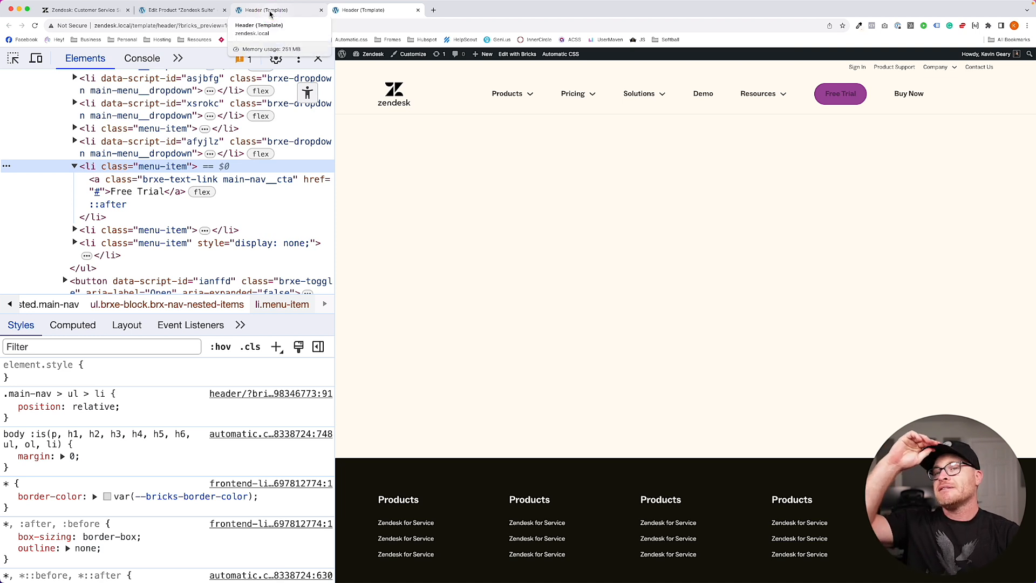
{"action": "left_click", "coordinate": [270, 12]}
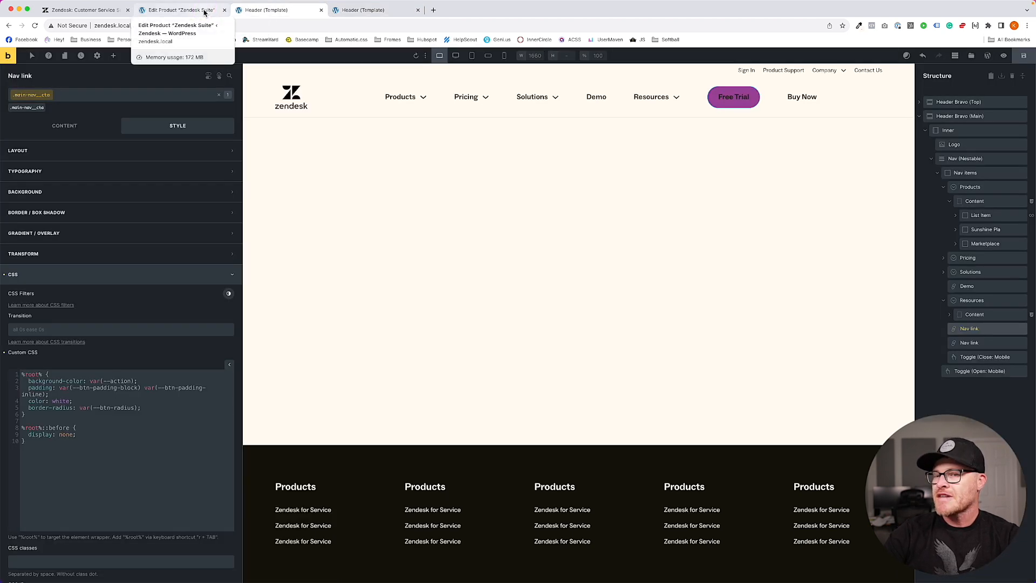
{"action": "left_click", "coordinate": [147, 404]}
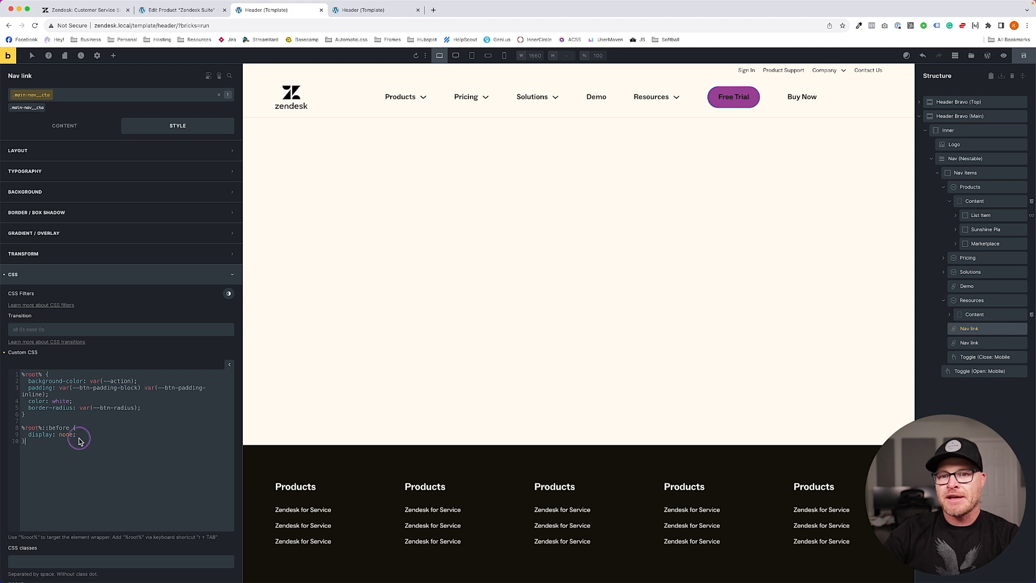
{"action": "left_click", "coordinate": [162, 428]}
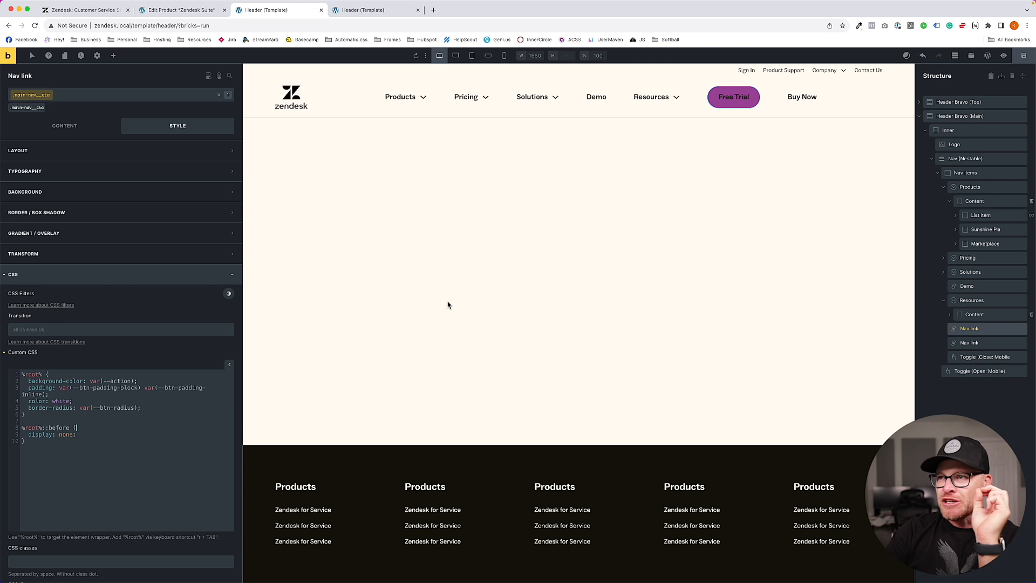
{"action": "left_click", "coordinate": [978, 329]}
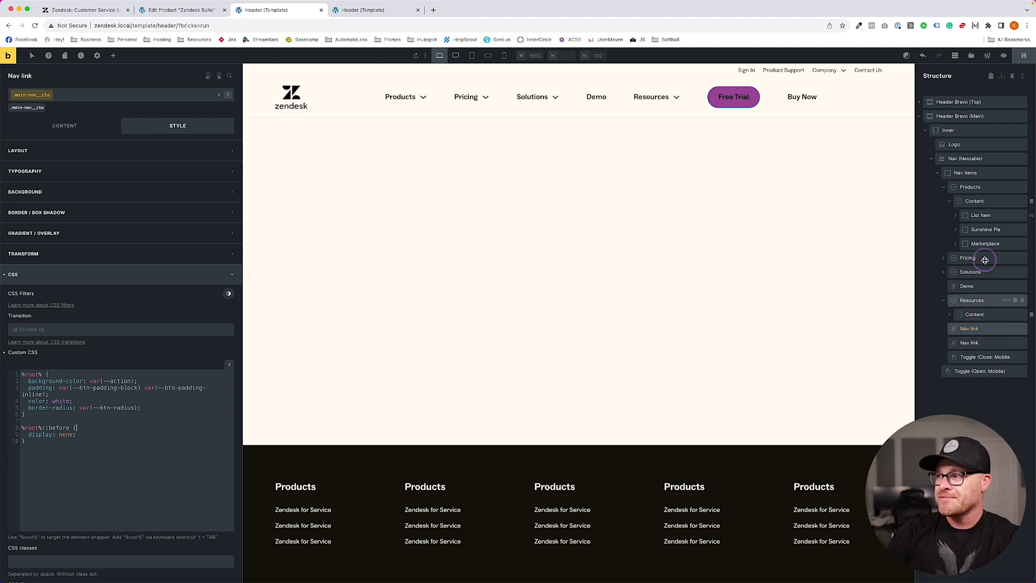
- Try changing the .main-nav underline selectors to li a::after and li:hover a::after, save, and check the Resources dropdown in the preview
{"action": "left_click", "coordinate": [966, 158]}
{"action": "scroll", "coordinate": [112, 460], "scroll_direction": "down", "scroll_amount": 3}
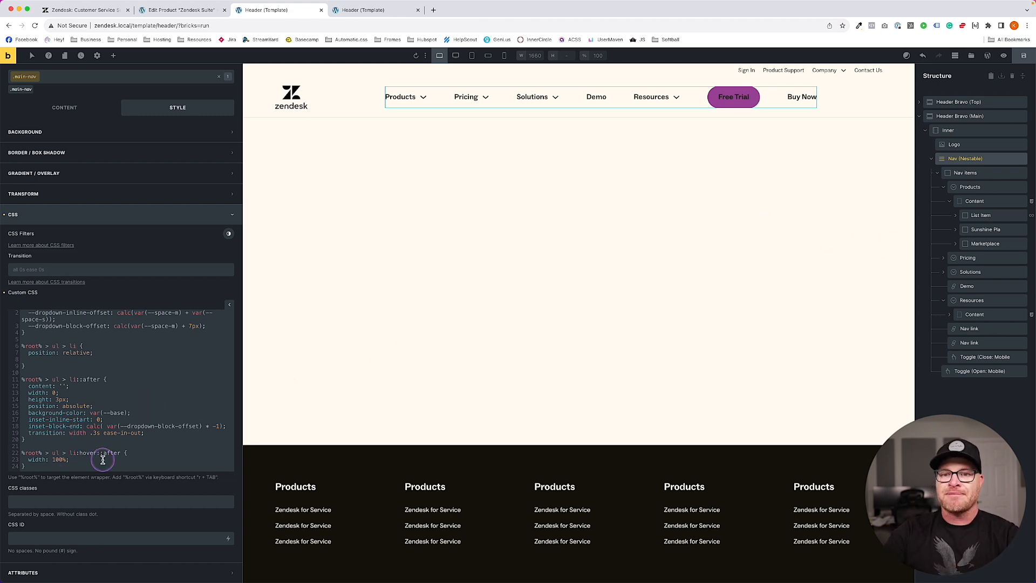
{"action": "scroll", "coordinate": [62, 460], "scroll_direction": "down", "scroll_amount": 1}
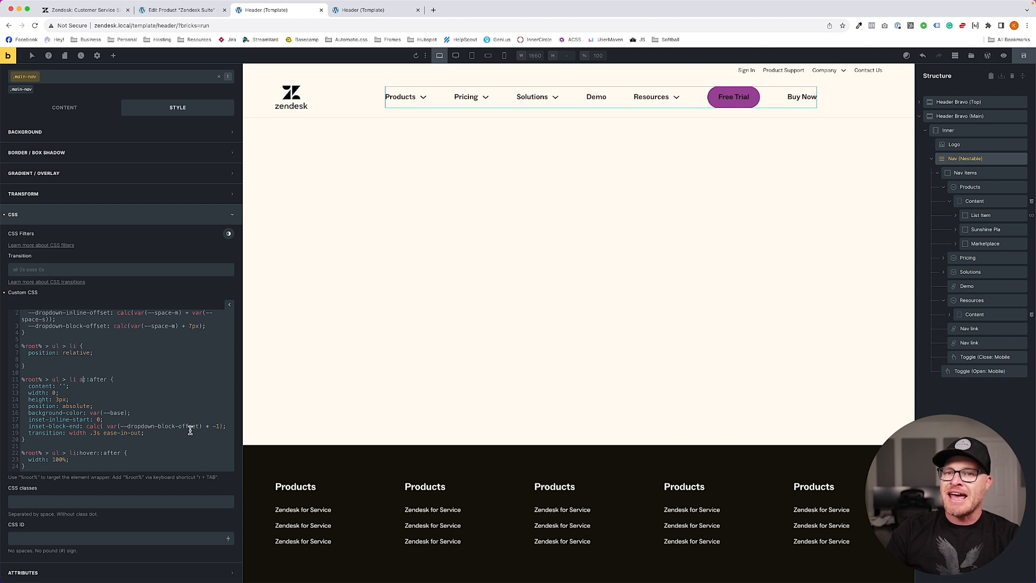
{"action": "left_click", "coordinate": [100, 454]}
{"action": "type", "text": "a"}
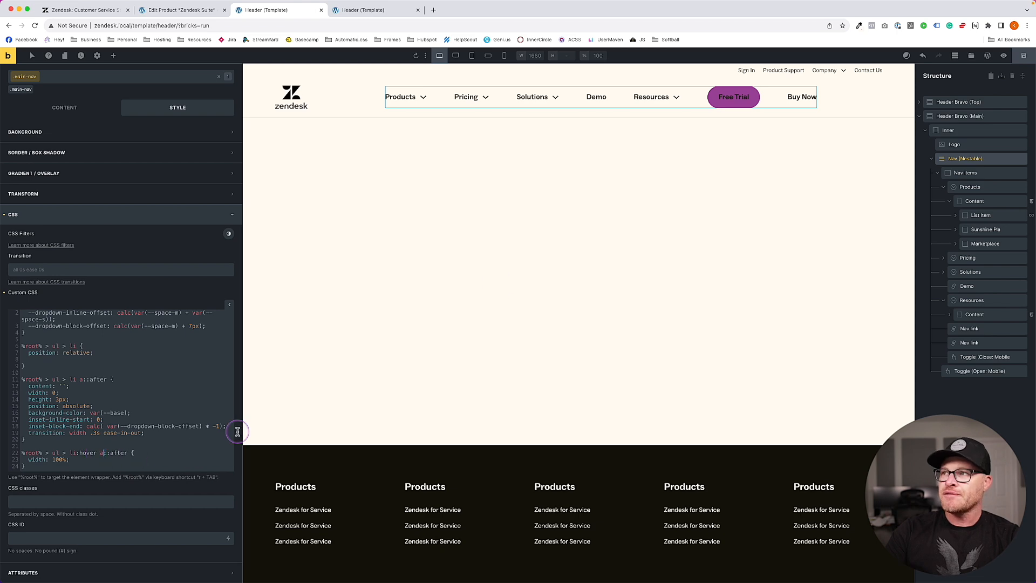
{"action": "left_click", "coordinate": [1024, 56]}
{"action": "left_click", "coordinate": [357, 10]}
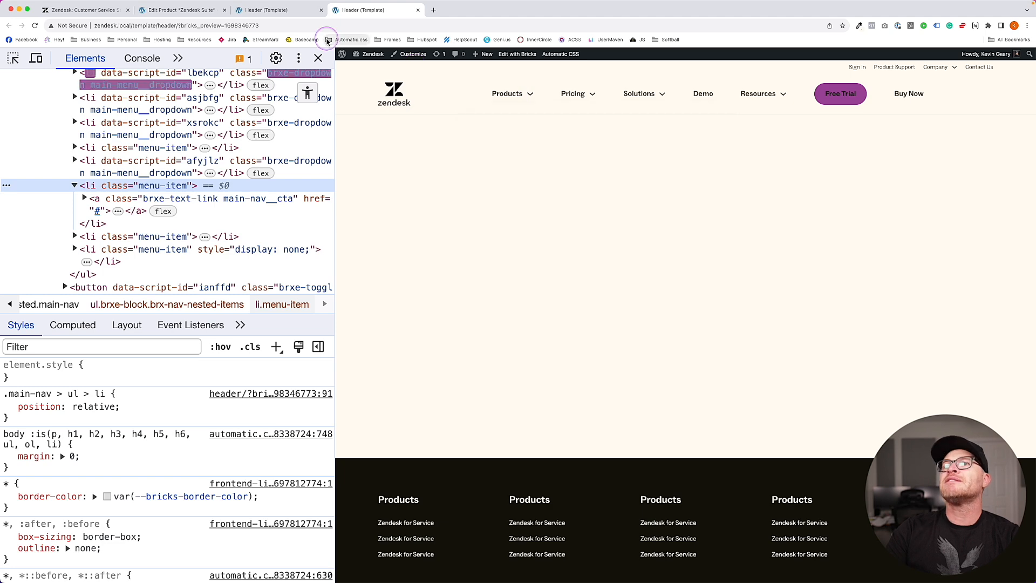
{"action": "mouse_move", "coordinate": [767, 100]}
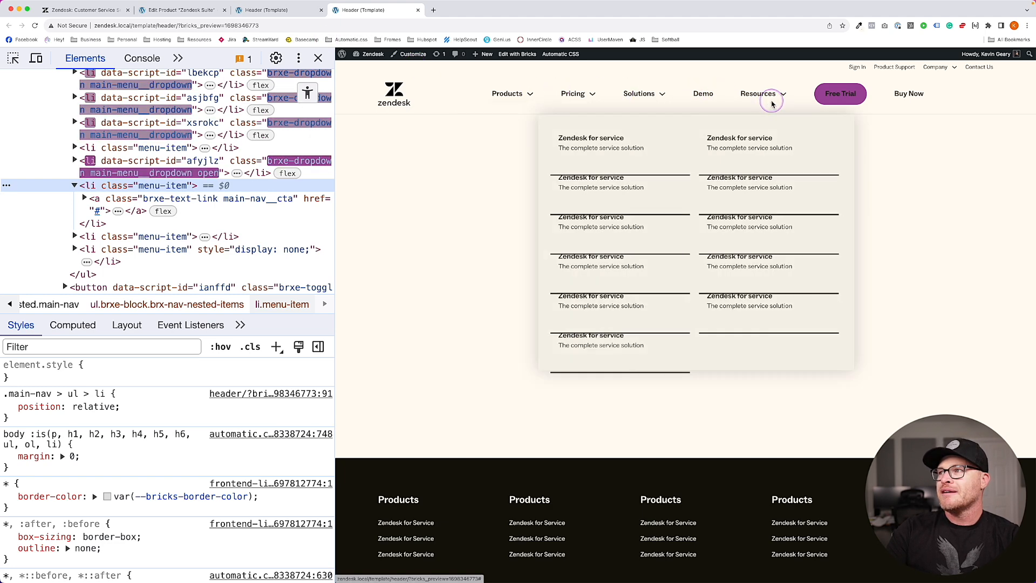
- Try narrowing the underline selectors to li > a::after and li:hover > a::after, save, reload the preview, and check the Solutions hover
{"action": "left_click", "coordinate": [254, 10]}
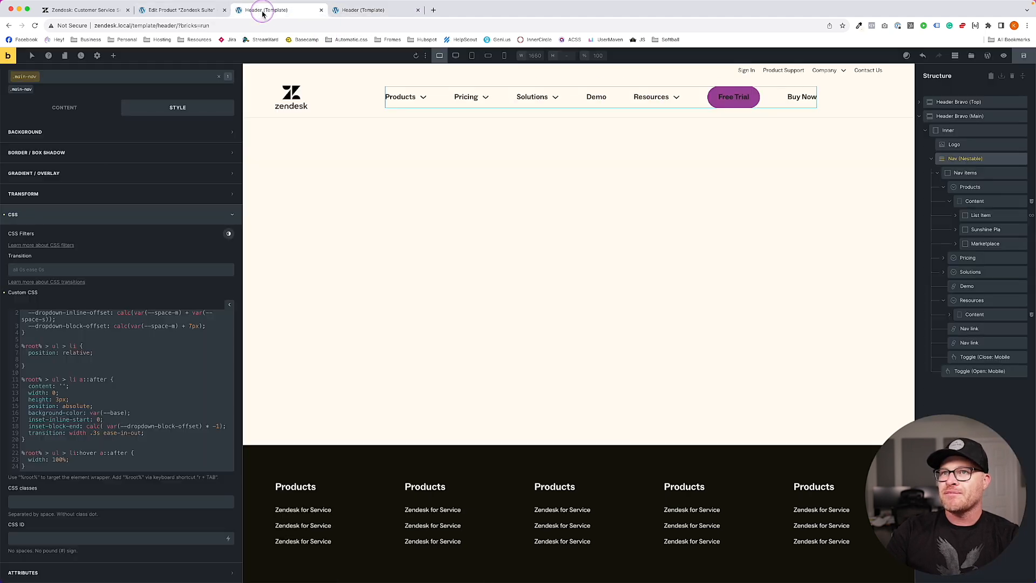
{"action": "left_click_drag", "start_coordinate": [66, 379], "coordinate": [16, 380]}
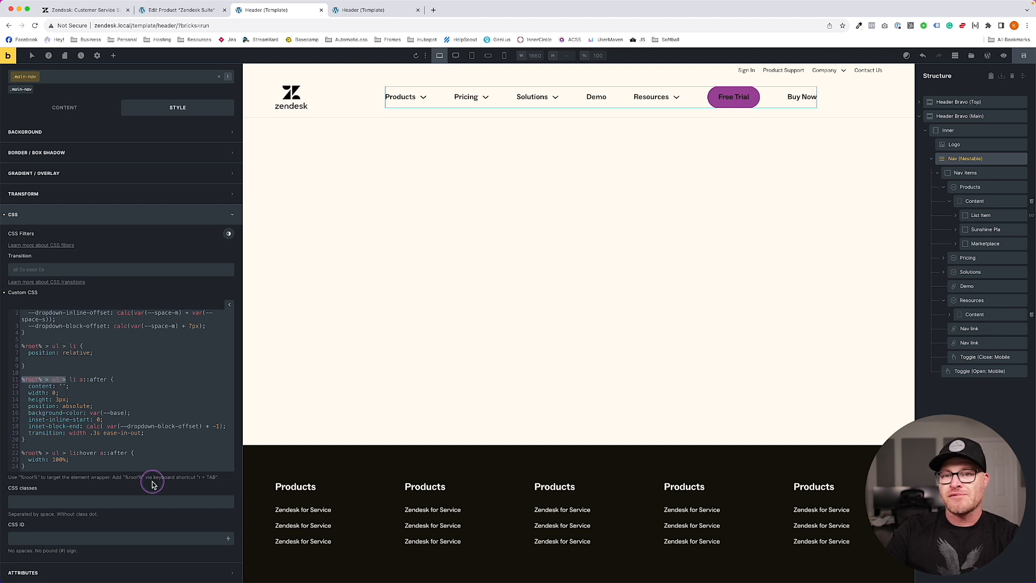
{"action": "left_click", "coordinate": [79, 379]}
{"action": "type", "text": ">"}
{"action": "left_click", "coordinate": [101, 452]}
{"action": "type", "text": ">"}
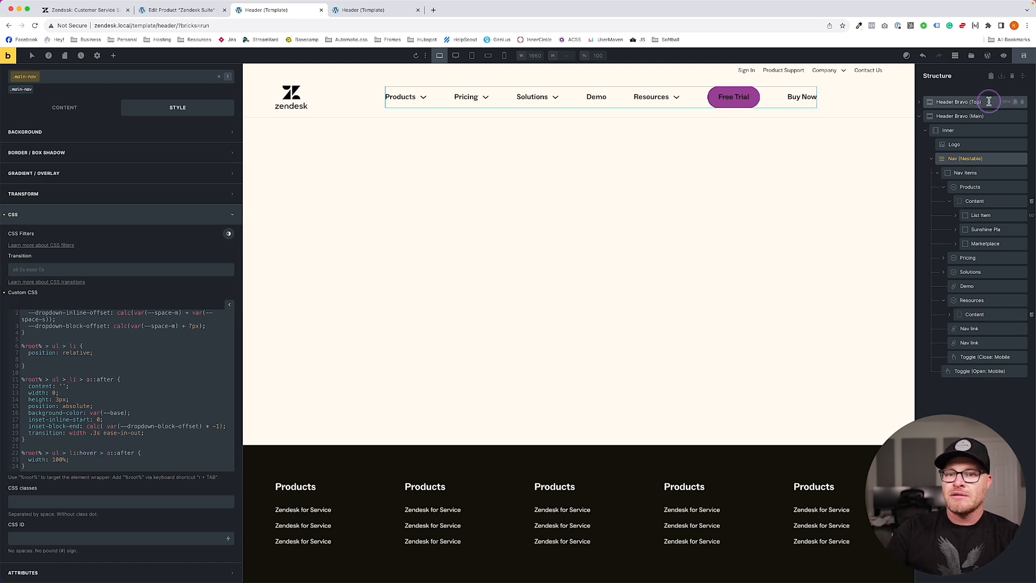
{"action": "left_click", "coordinate": [1023, 56]}
{"action": "left_click", "coordinate": [354, 11]}
{"action": "key", "text": "super+r"}
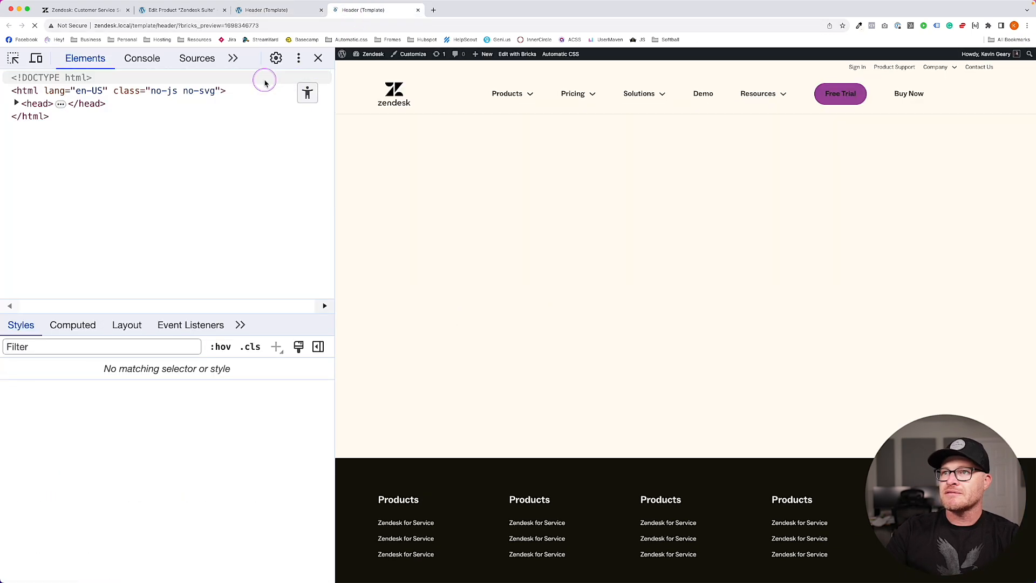
{"action": "mouse_move", "coordinate": [652, 97]}
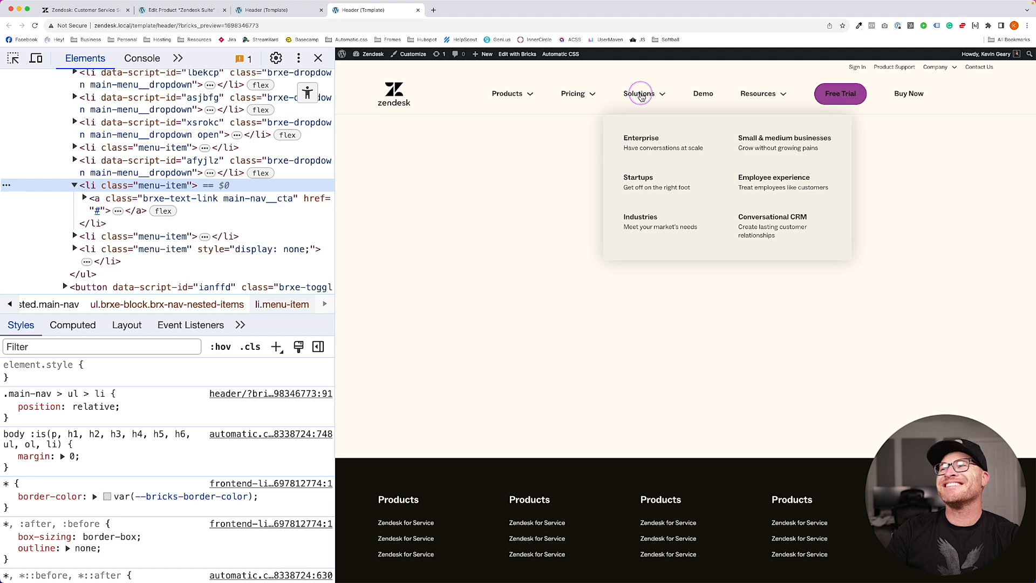
- Inspect the Products dropdown item's markup in the preview's developer tools
{"action": "right_click", "coordinate": [508, 96]}
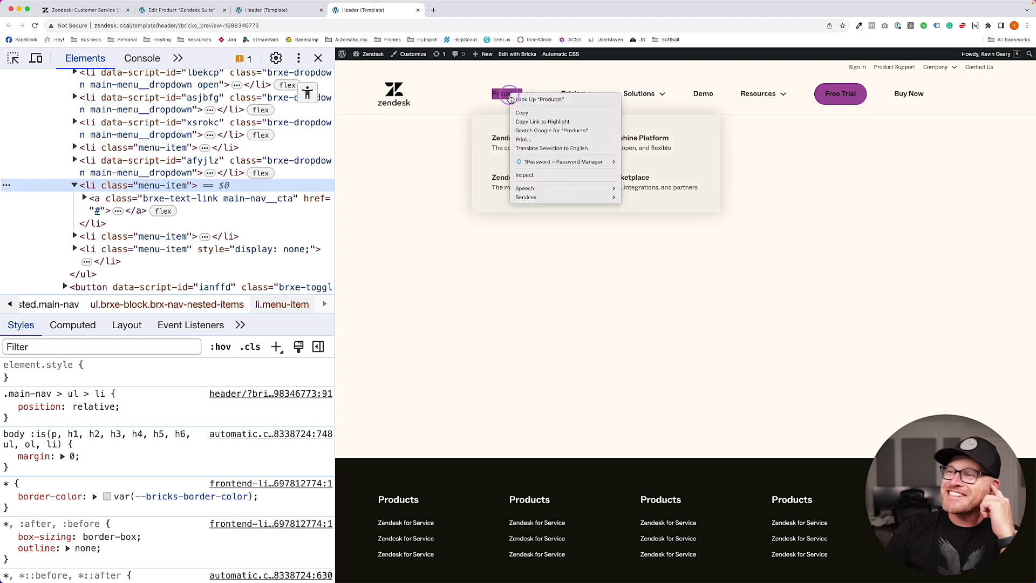
{"action": "left_click", "coordinate": [526, 174]}
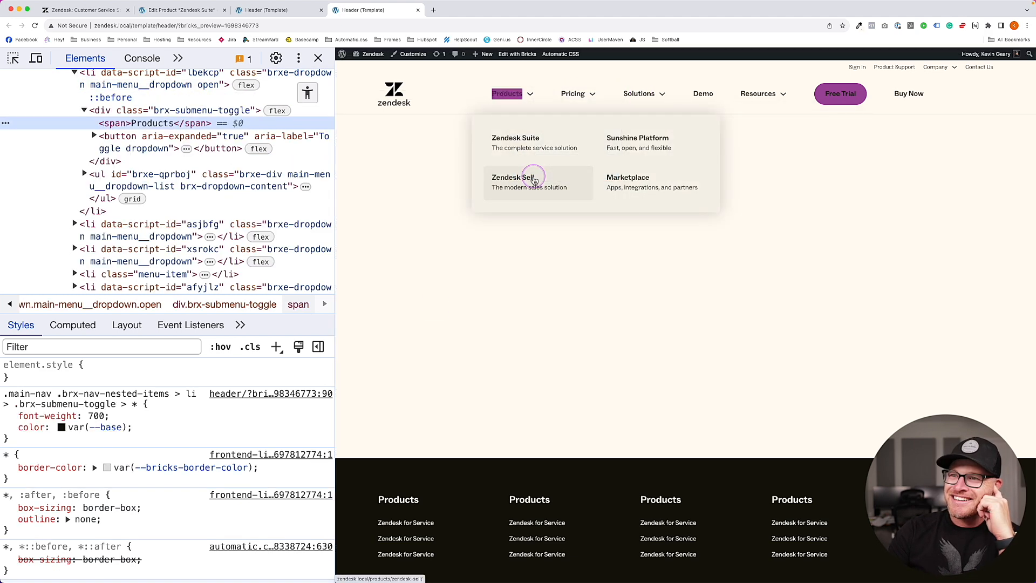
{"action": "scroll", "coordinate": [190, 160], "scroll_direction": "up", "scroll_amount": 3}
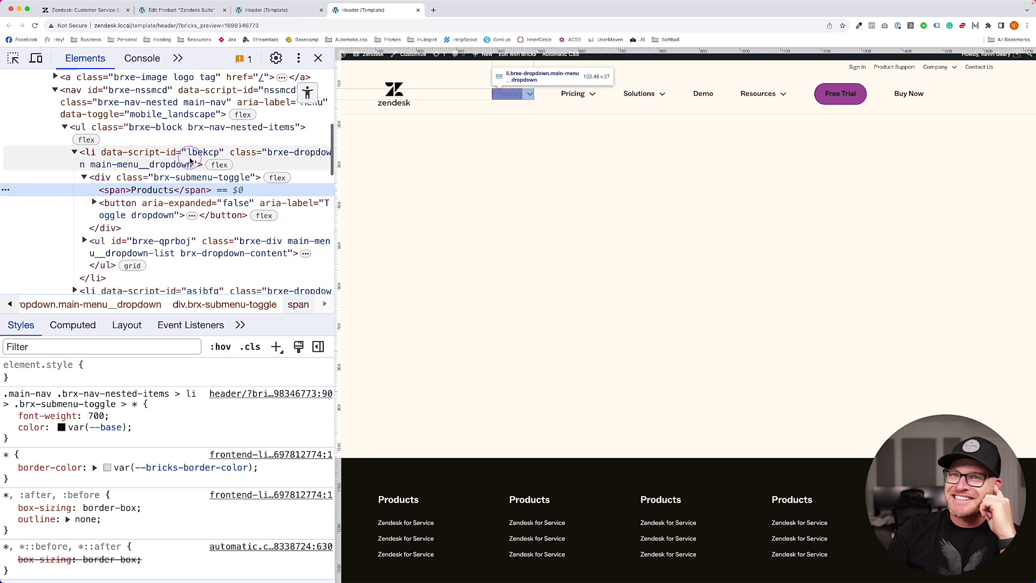
- Restore the underline selectors to li::after and li:hover::after in the .main-nav custom CSS, save, and check the Free Trial hover in the preview
{"action": "left_click", "coordinate": [267, 9]}
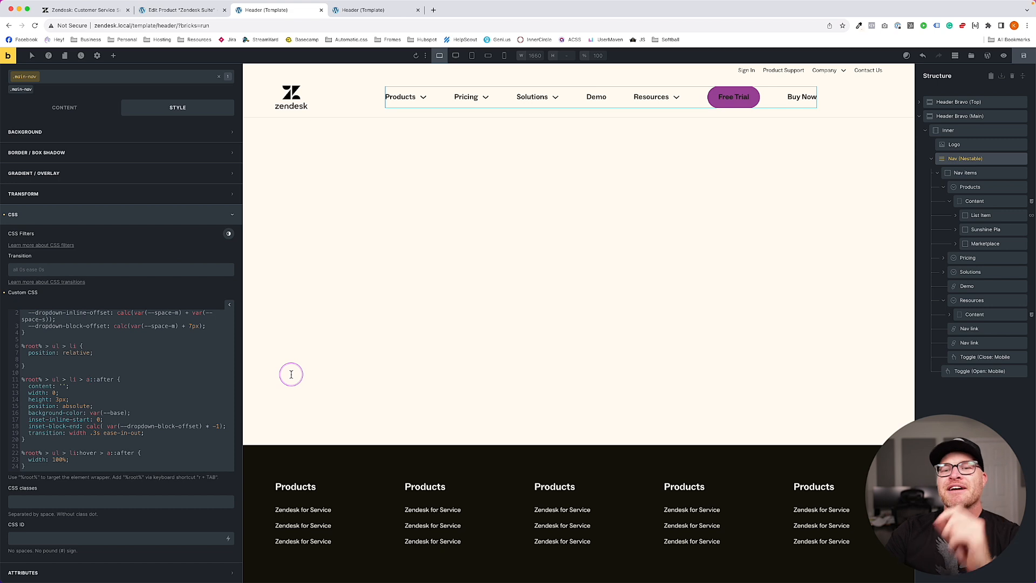
{"action": "key", "text": "BackSpace"}
{"action": "key", "text": "BackSpace"}
{"action": "key", "text": "BackSpace"}
{"action": "key", "text": "BackSpace"}
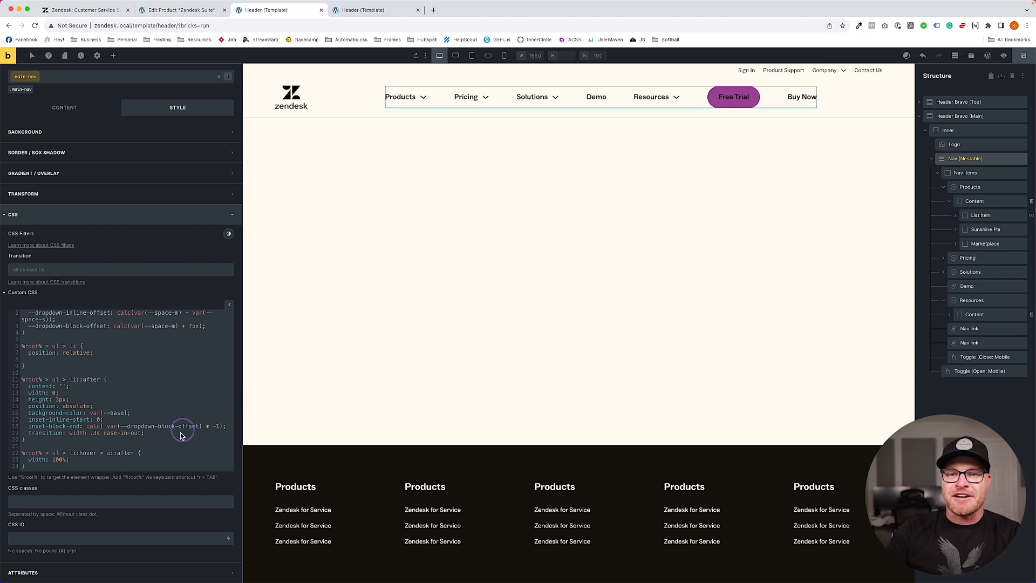
{"action": "left_click", "coordinate": [111, 454]}
{"action": "key", "text": "BackSpace"}
{"action": "key", "text": "BackSpace"}
{"action": "key", "text": "BackSpace"}
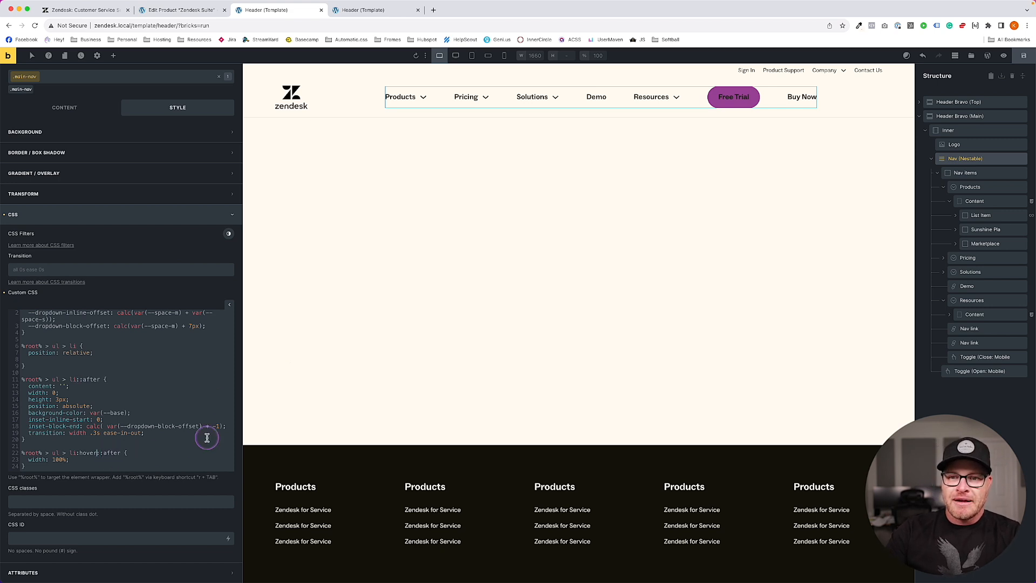
{"action": "left_click", "coordinate": [1024, 56]}
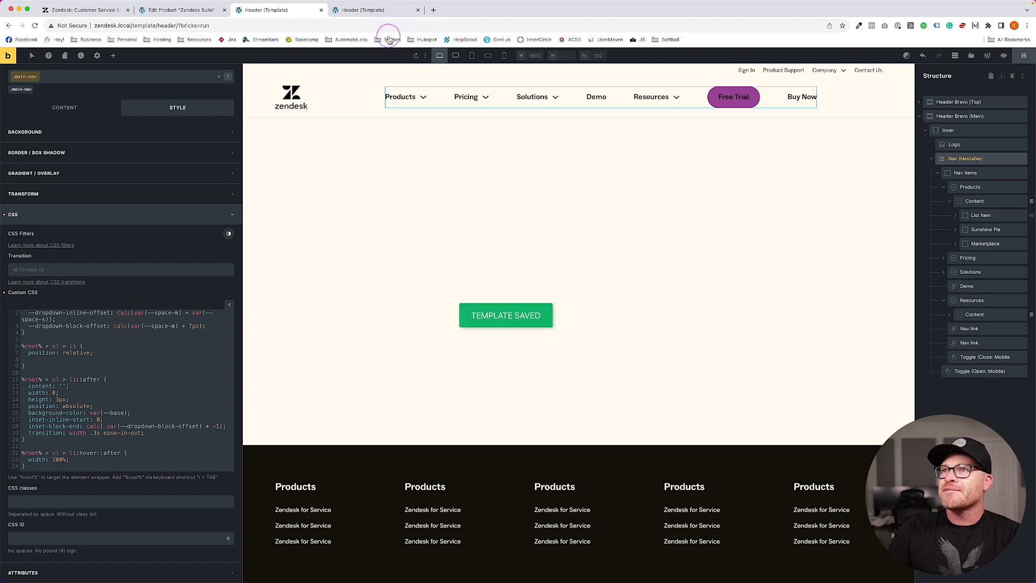
{"action": "left_click", "coordinate": [367, 11]}
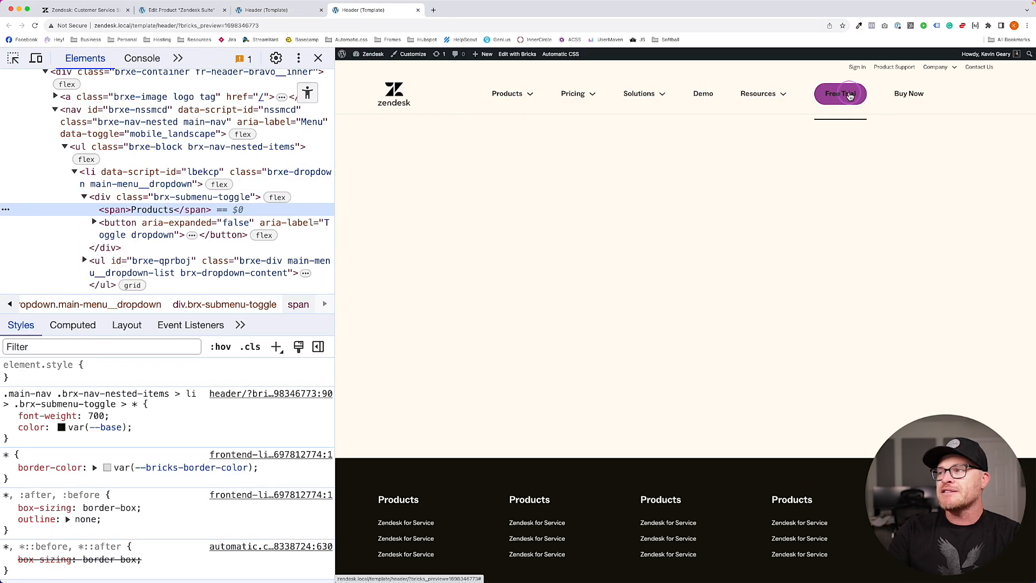
- Try excluding items from the .main-nav underline selector with :not(:nth-child(-n + 2)), save, and check the result in the preview
{"action": "left_click", "coordinate": [266, 10]}
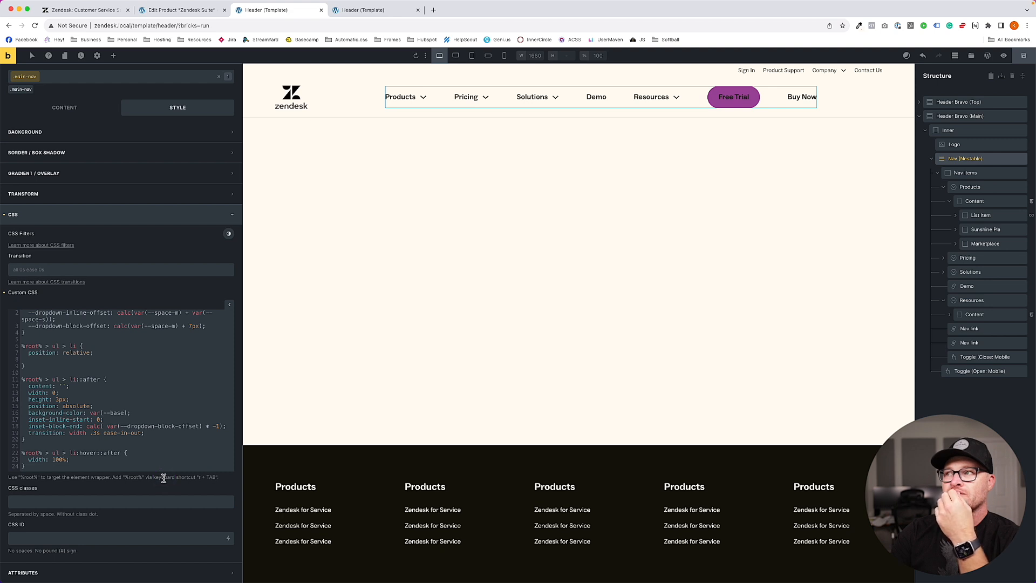
{"action": "left_click", "coordinate": [156, 425]}
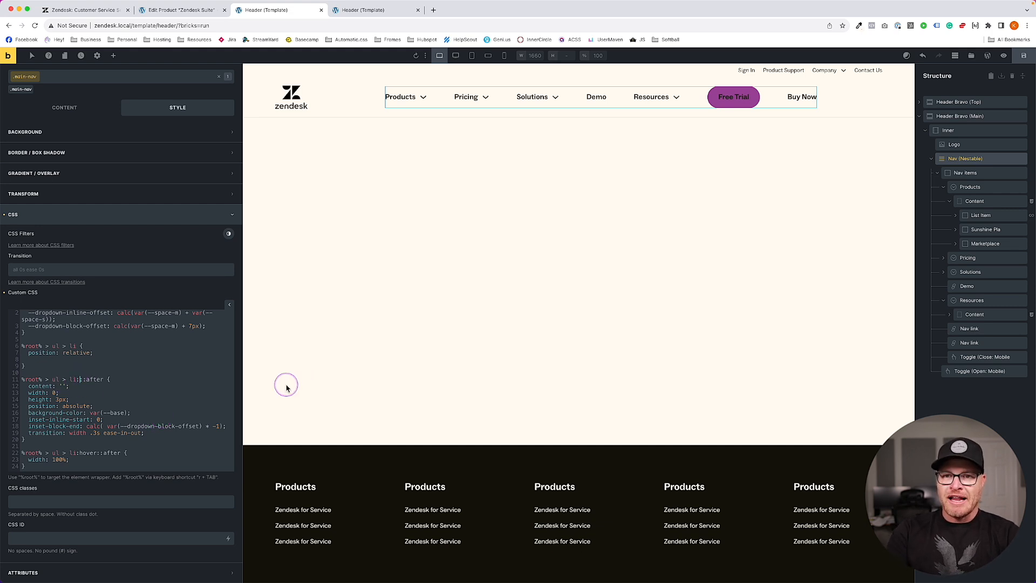
{"action": "type", "text": ":nth-"}
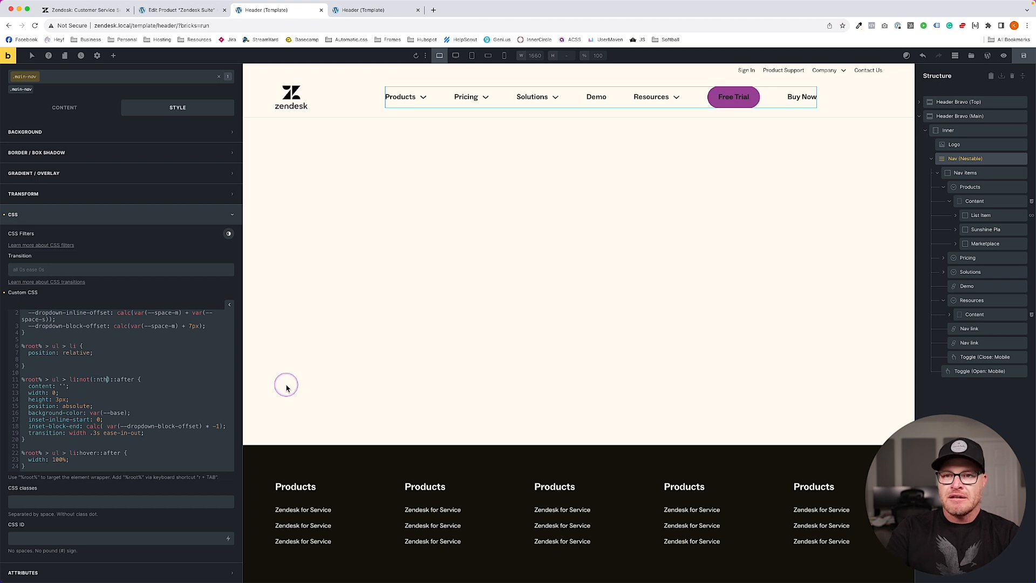
{"action": "type", "text": "child"}
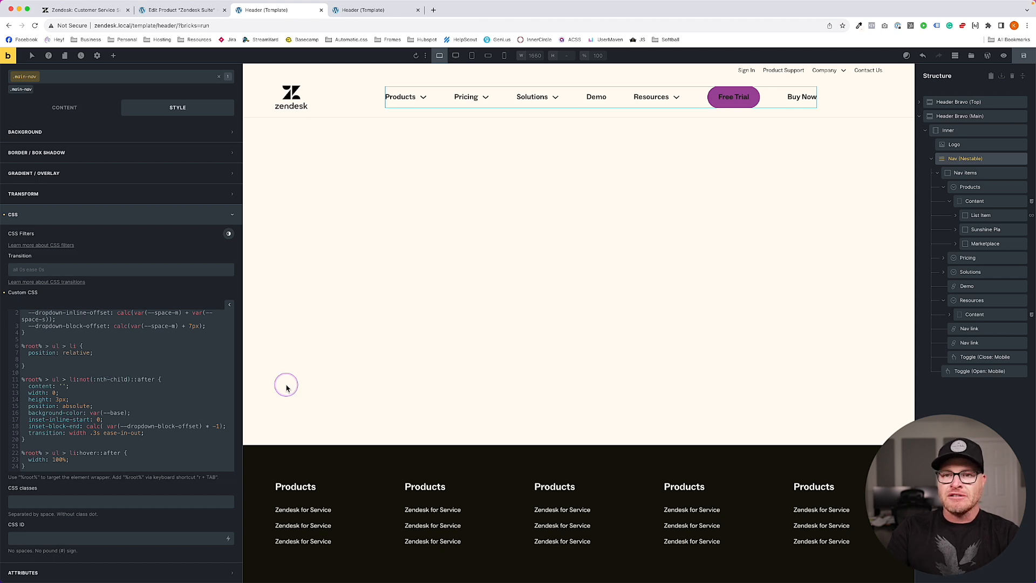
{"action": "type", "text": "(-n + 2"}
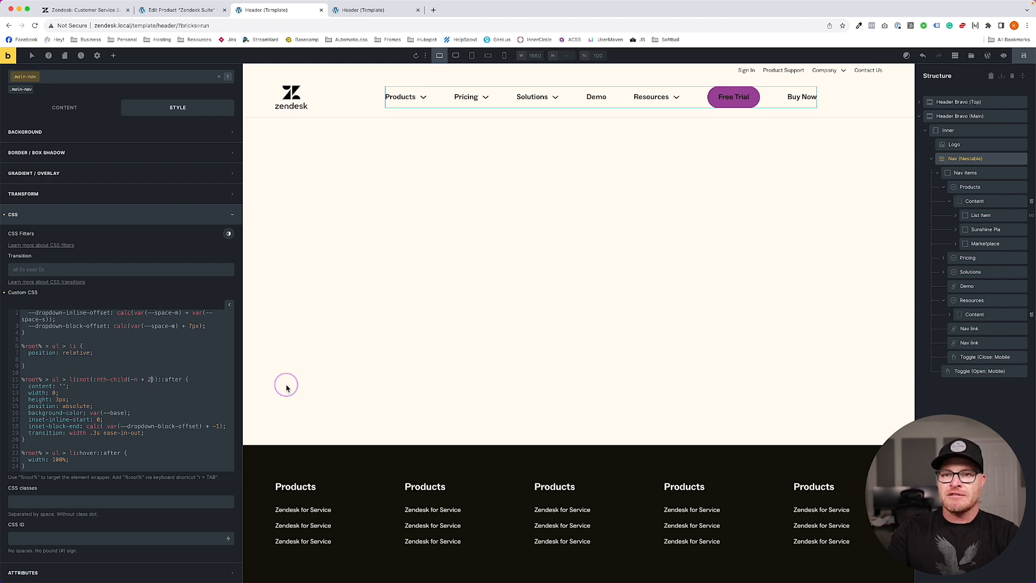
{"action": "left_click", "coordinate": [1024, 56]}
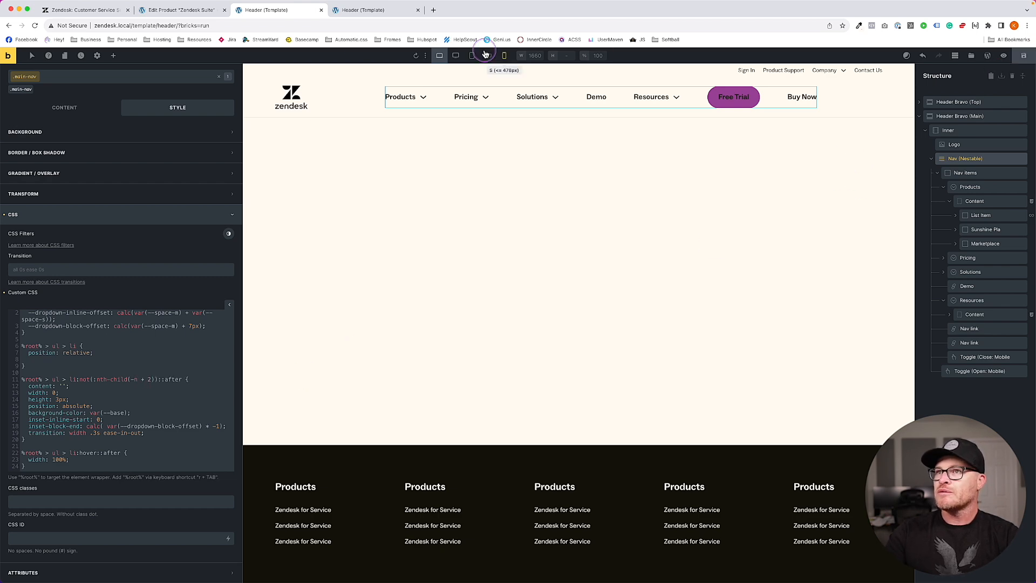
{"action": "left_click", "coordinate": [358, 10]}
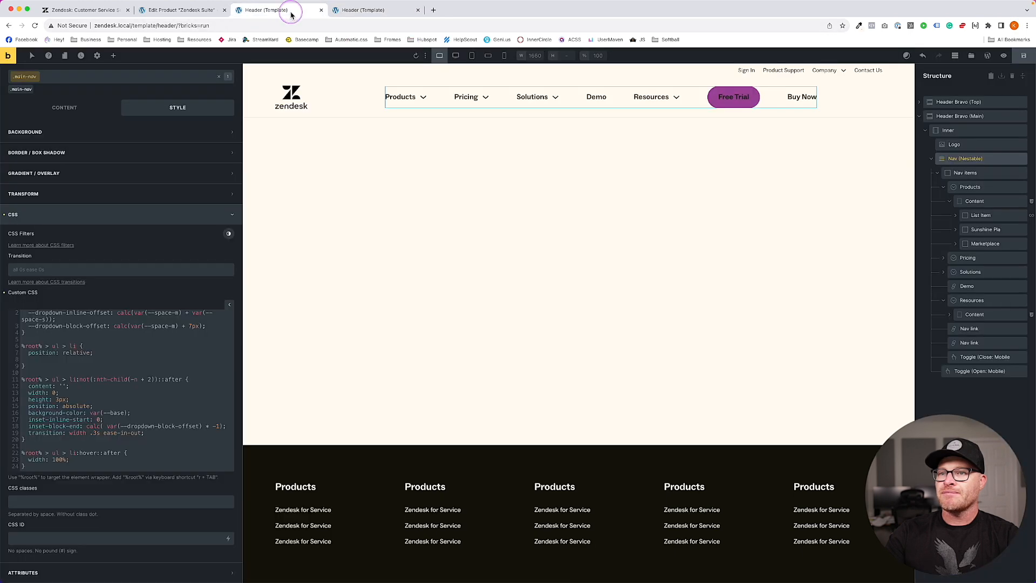
- Remove the :not(:nth-child(-n + 2)) exclusion from the underline selector, restoring li::after in the .main-nav custom CSS
{"action": "left_click", "coordinate": [288, 10]}
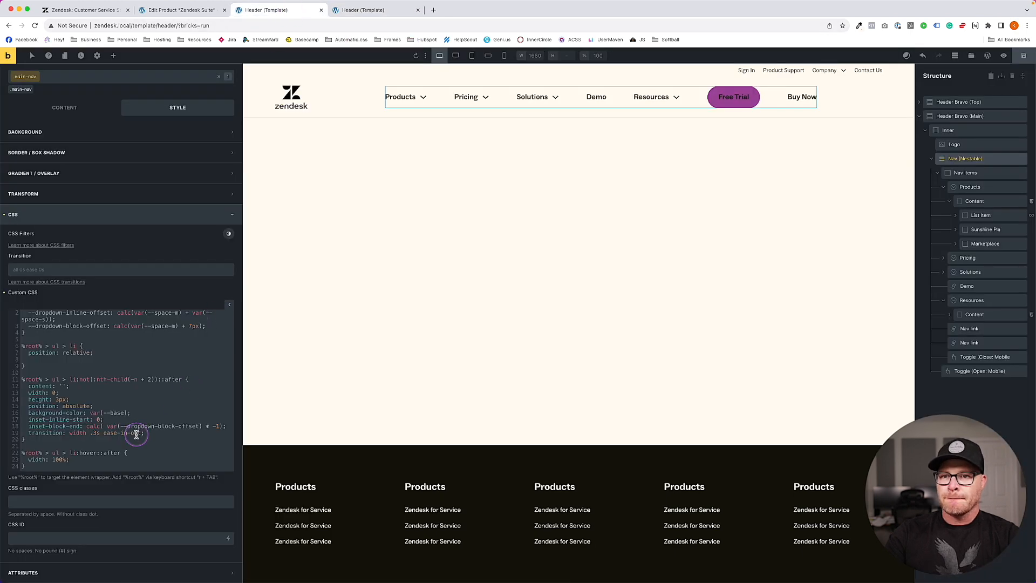
{"action": "left_click_drag", "start_coordinate": [154, 379], "coordinate": [80, 379]}
{"action": "key", "text": "BackSpace"}
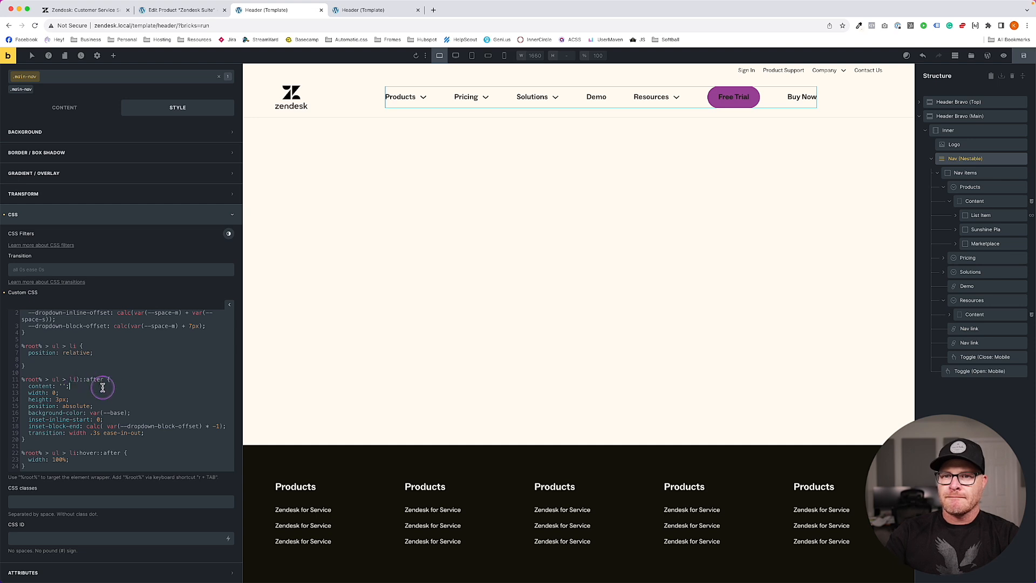
{"action": "left_click", "coordinate": [79, 379]}
{"action": "key", "text": "BackSpace"}
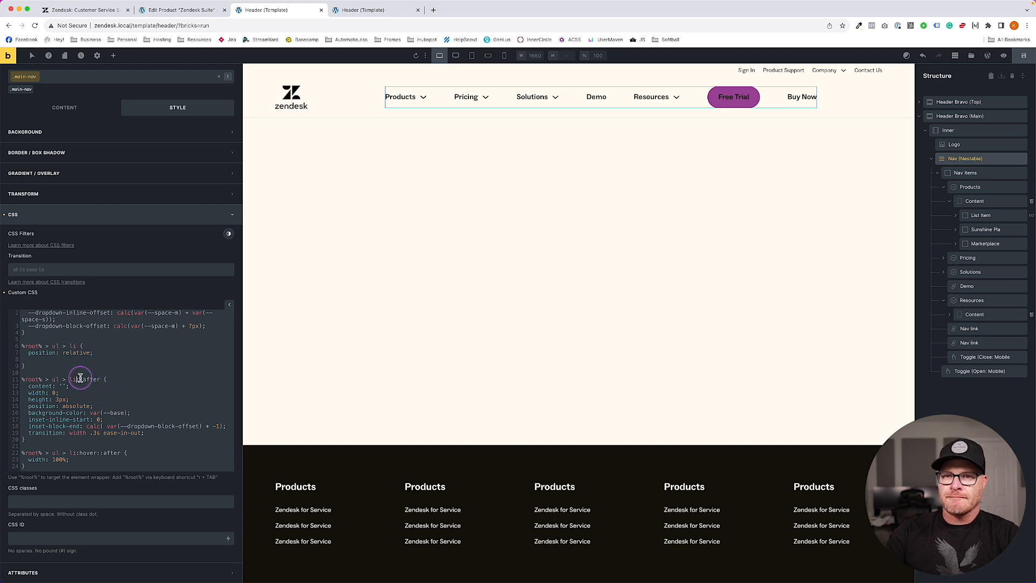
- Add a test rule for %root% > ul > li:nth-child(-n + 2) with border: 5px solid red at the end of the custom CSS
{"action": "left_click", "coordinate": [96, 468]}
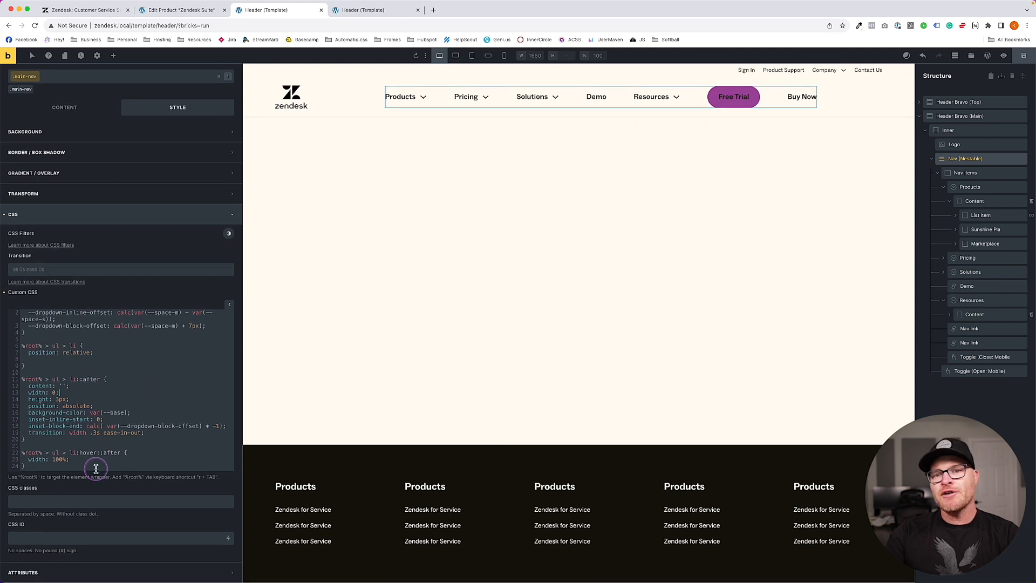
{"action": "key", "text": "Return"}
{"action": "key", "text": "Return"}
{"action": "type", "text": "r"}
{"action": "key", "text": "Tab"}
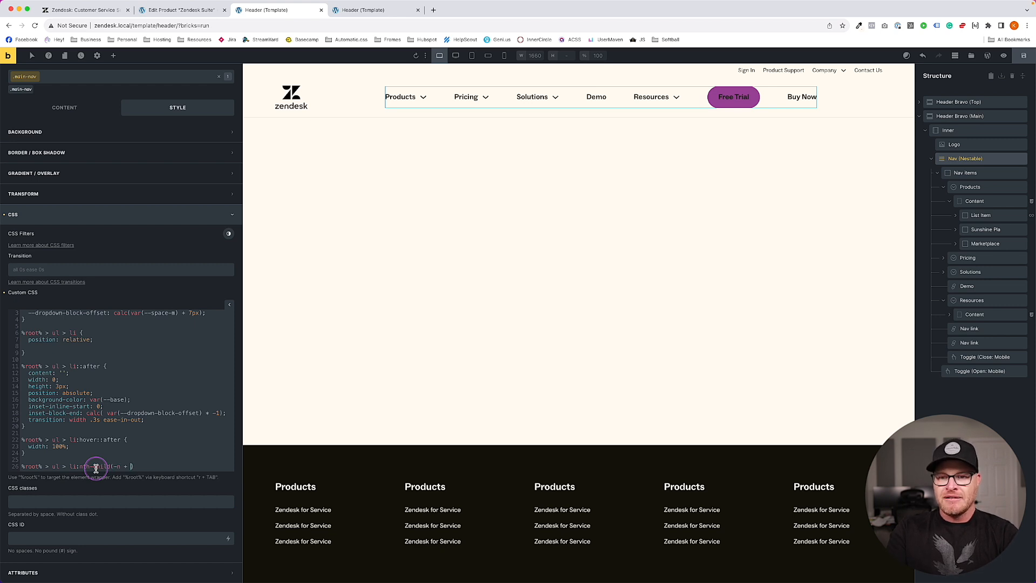
{"action": "key", "text": "Return"}
{"action": "type", "text": "border: 5px solid red;"}
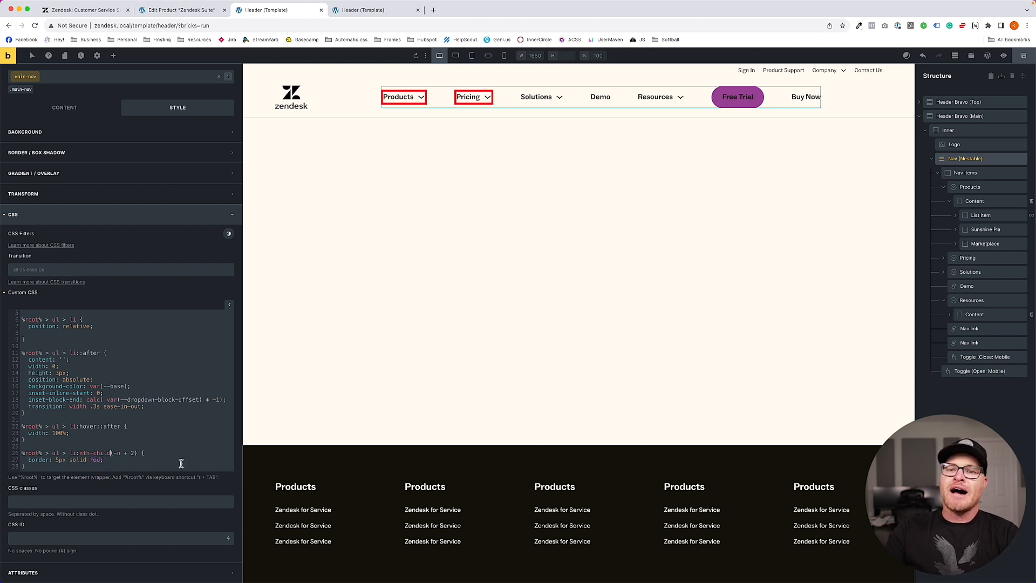
- Change the test rule's selector to li:nth-last-child(-n + 3) and select its red border declaration
{"action": "type", "text": "last-"}
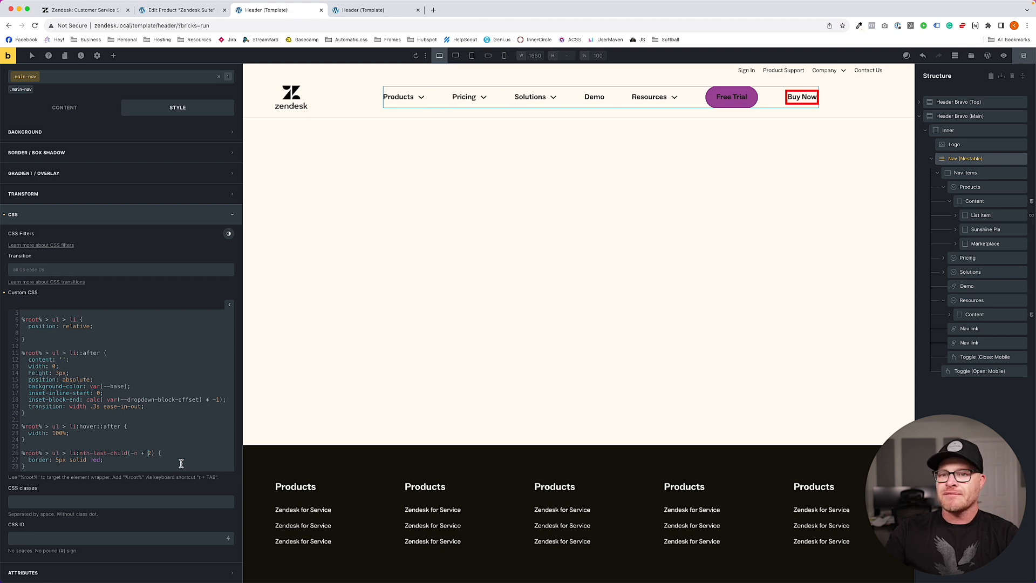
{"action": "type", "text": "2"}
{"action": "key", "text": "BackSpace"}
{"action": "type", "text": "3"}
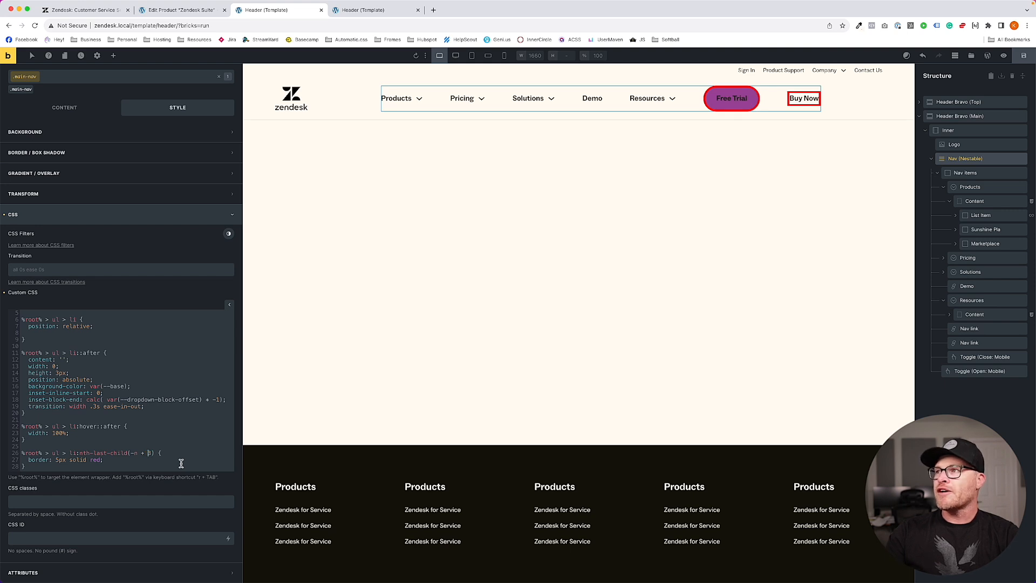
{"action": "left_click", "coordinate": [171, 455]}
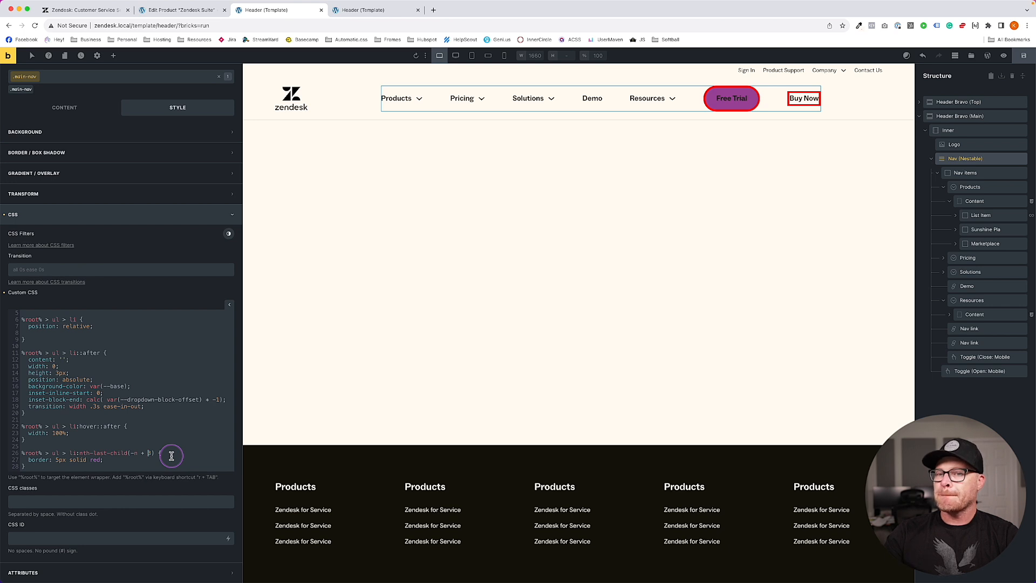
{"action": "left_click", "coordinate": [171, 456]}
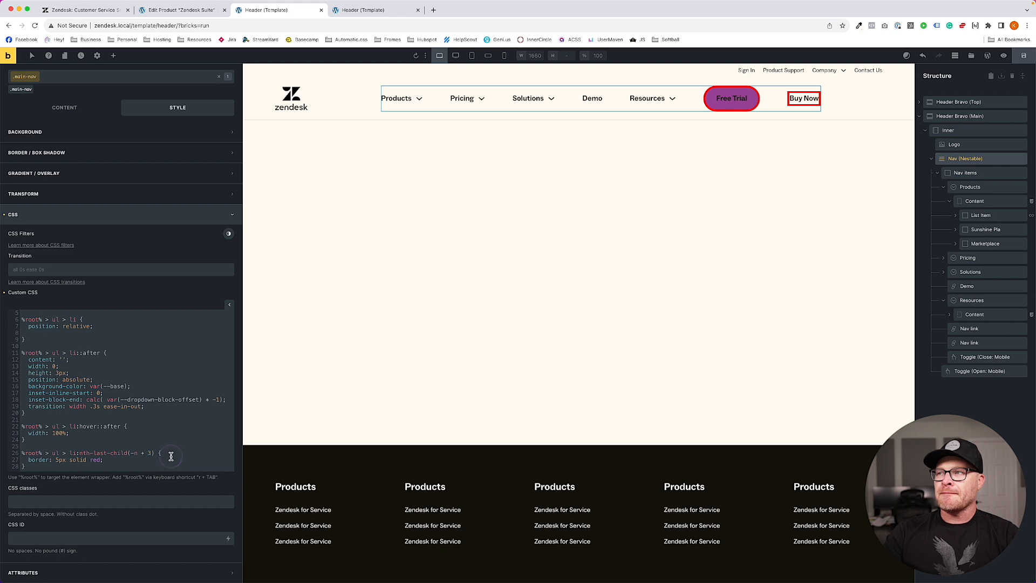
{"action": "left_click", "coordinate": [171, 457]}
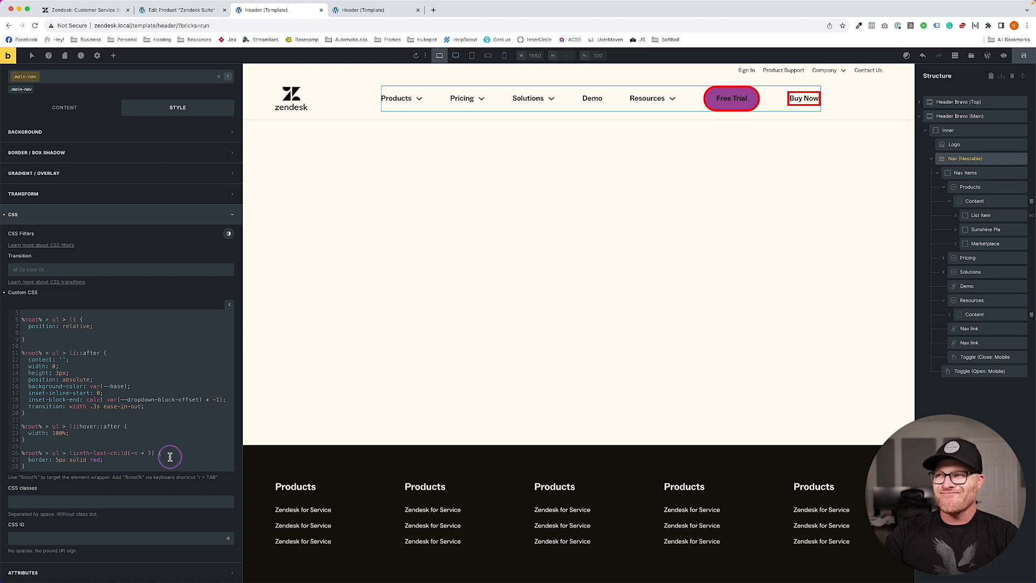
{"action": "left_click", "coordinate": [114, 459]}
{"action": "left_click_drag", "start_coordinate": [114, 459], "coordinate": [29, 459]}
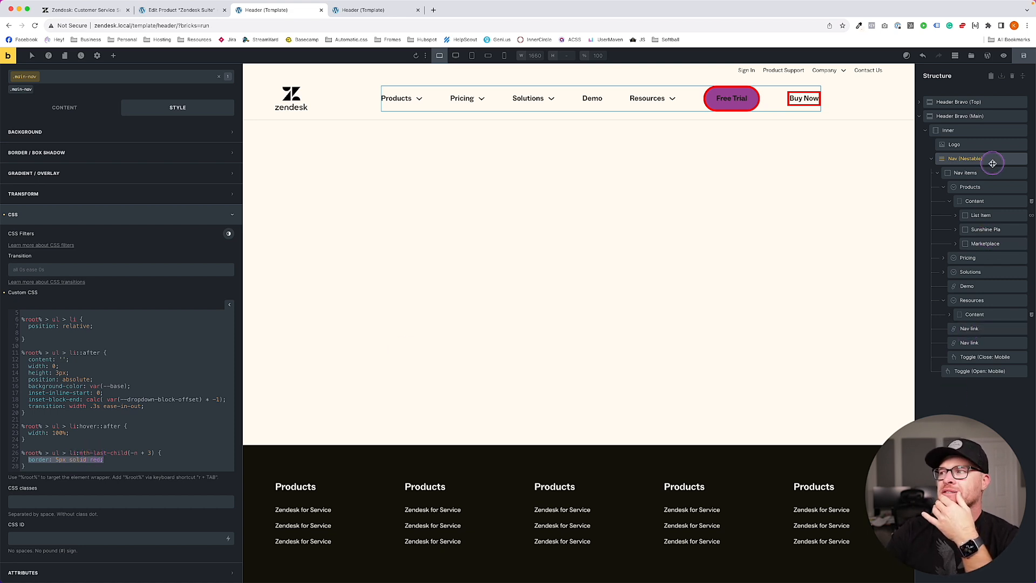
- Remove the .main-nav__cta class from the Free Trial nav link and reselect the Nav (Nestable) element
{"action": "left_click", "coordinate": [968, 330]}
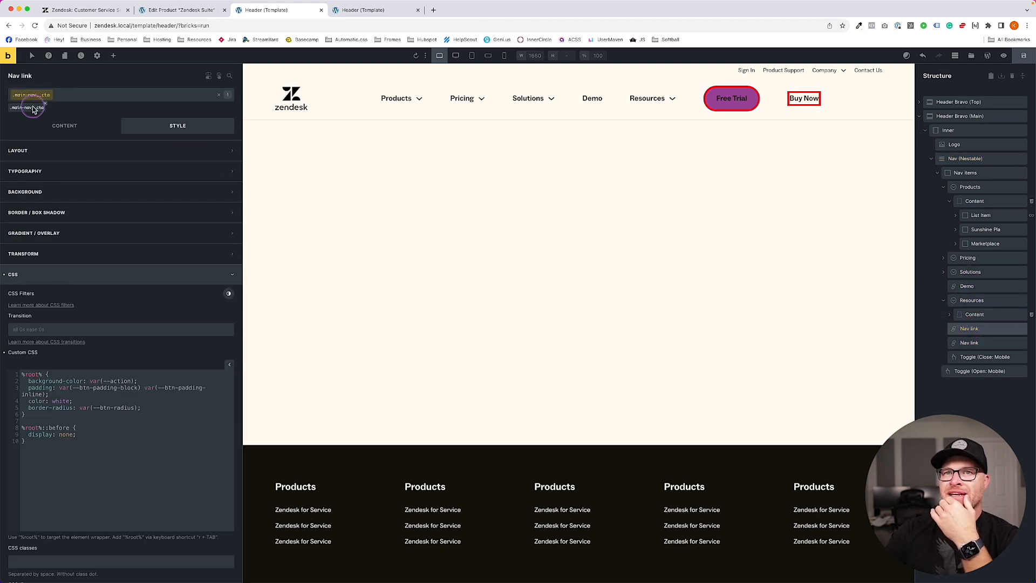
{"action": "left_click", "coordinate": [46, 105]}
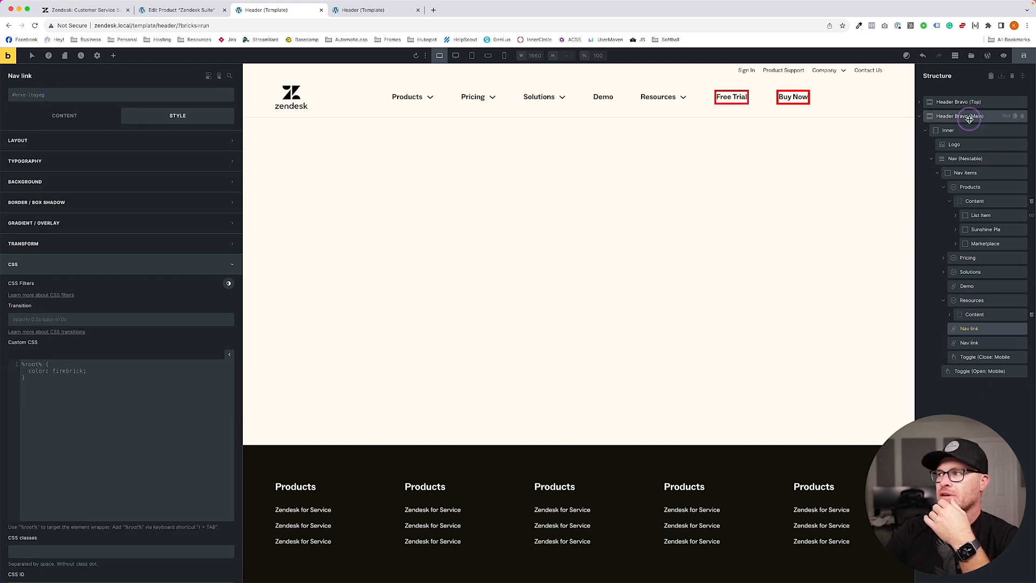
{"action": "left_click", "coordinate": [967, 116]}
{"action": "left_click", "coordinate": [978, 157]}
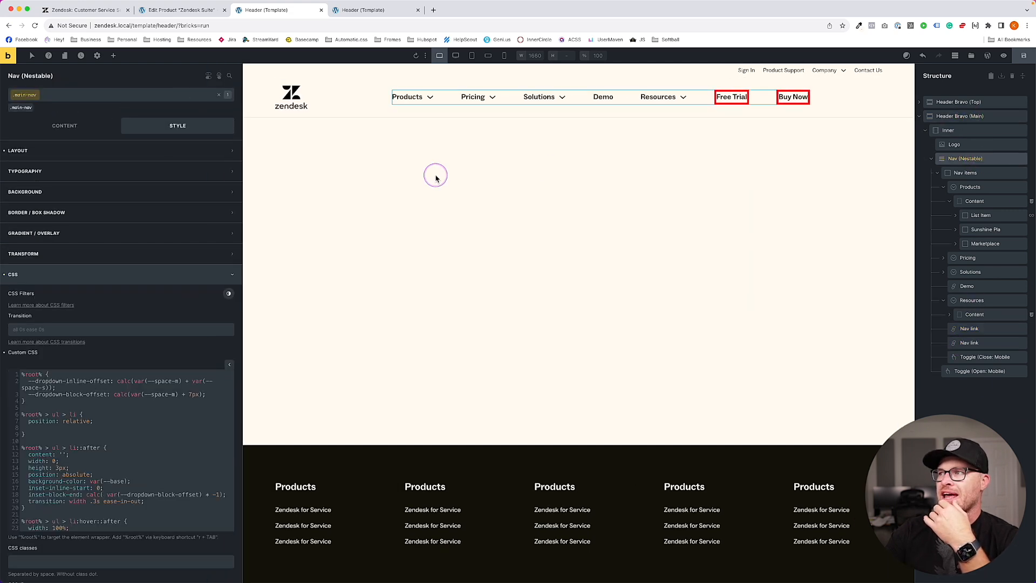
- Review the test rule in the nav's custom CSS, searching the element settings for "cus"
{"action": "scroll", "coordinate": [171, 465], "scroll_direction": "down", "scroll_amount": 2}
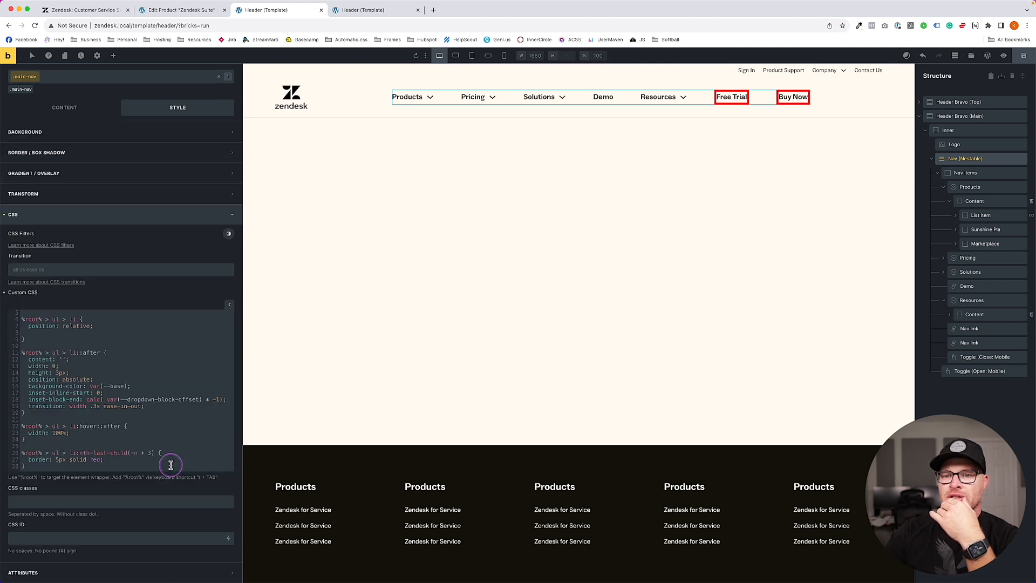
{"action": "left_click", "coordinate": [227, 74]}
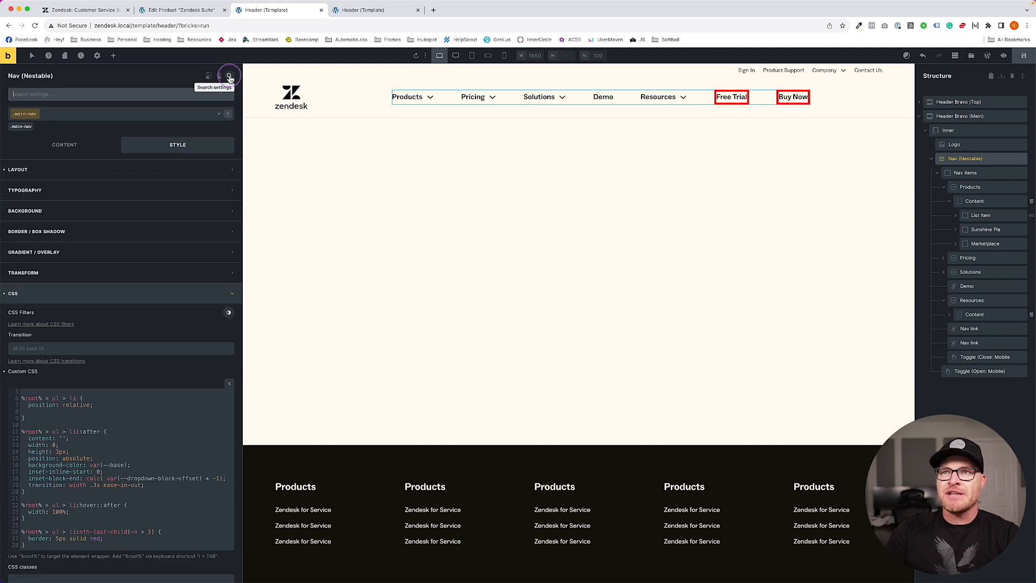
{"action": "type", "text": "cus"}
{"action": "left_click_drag", "start_coordinate": [150, 312], "coordinate": [27, 311]}
- Open the Automatic.css documentation at automaticcss.com/docs/ in a new browser tab
{"action": "key", "text": "ctrl+t"}
{"action": "type", "text": "automaticcss.com/"}
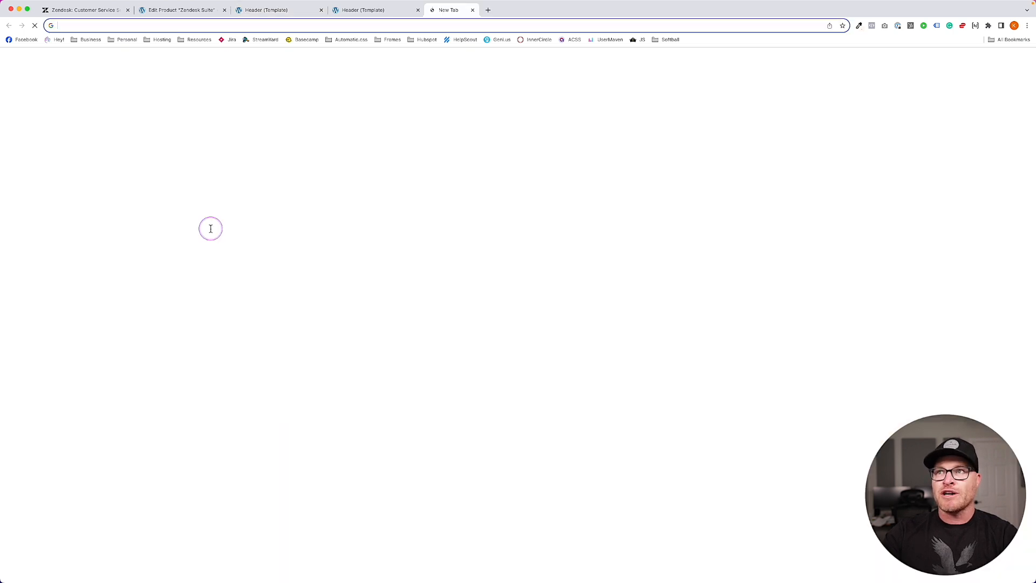
{"action": "type", "text": "docs/"}
{"action": "key", "text": "Return"}
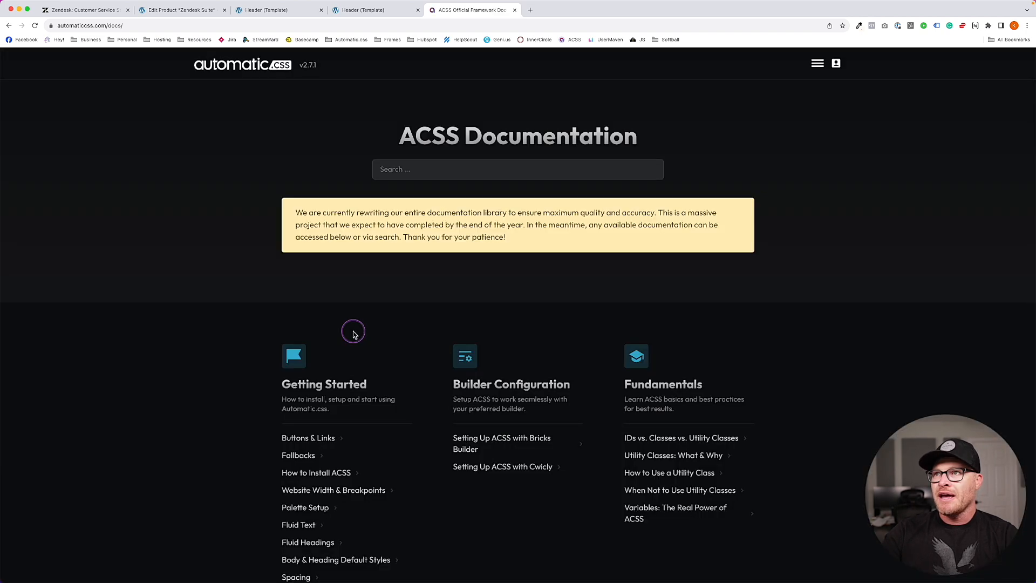
- Search the ACSS documentation for "buttons" and open the Buttons & Links article
{"action": "left_click", "coordinate": [466, 172]}
{"action": "type", "text": "b"}
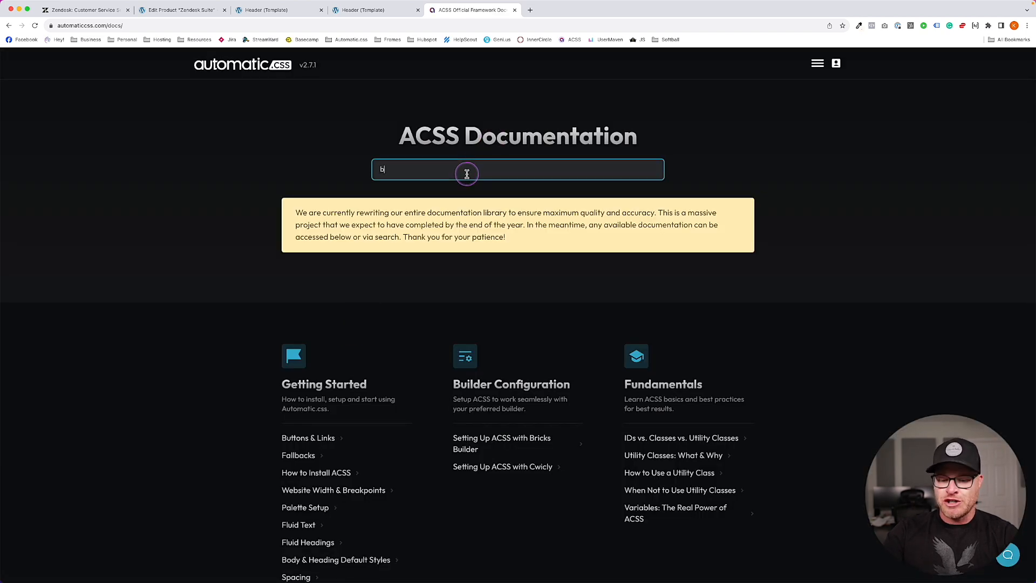
{"action": "type", "text": "uttons"}
{"action": "key", "text": "Return"}
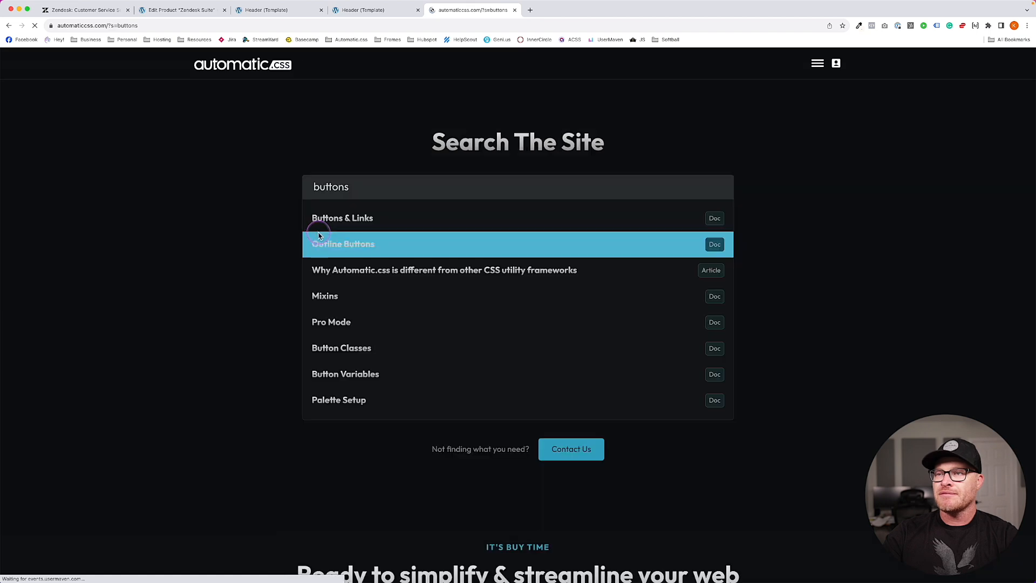
{"action": "left_click", "coordinate": [355, 215]}
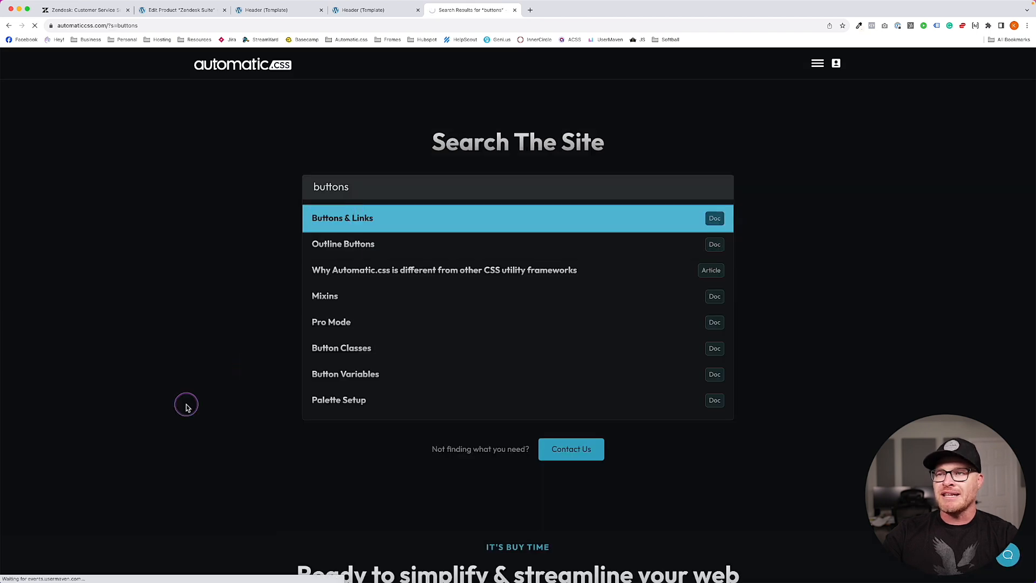
- Examine the Buttons & Links article for how to override button styles and where the available button variables are documented
{"action": "scroll", "coordinate": [417, 347], "scroll_direction": "down", "scroll_amount": 15}
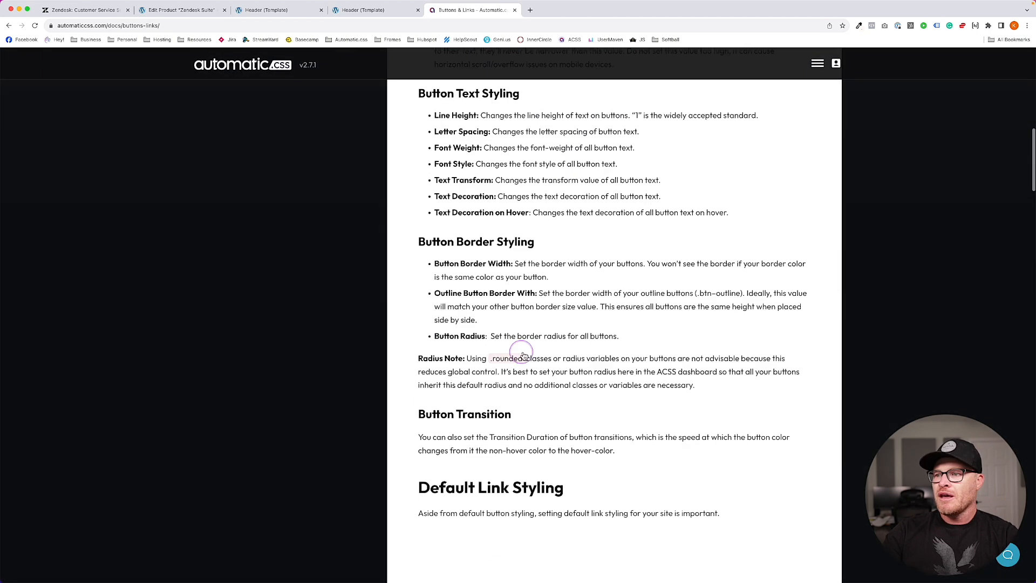
{"action": "scroll", "coordinate": [522, 353], "scroll_direction": "down", "scroll_amount": 18}
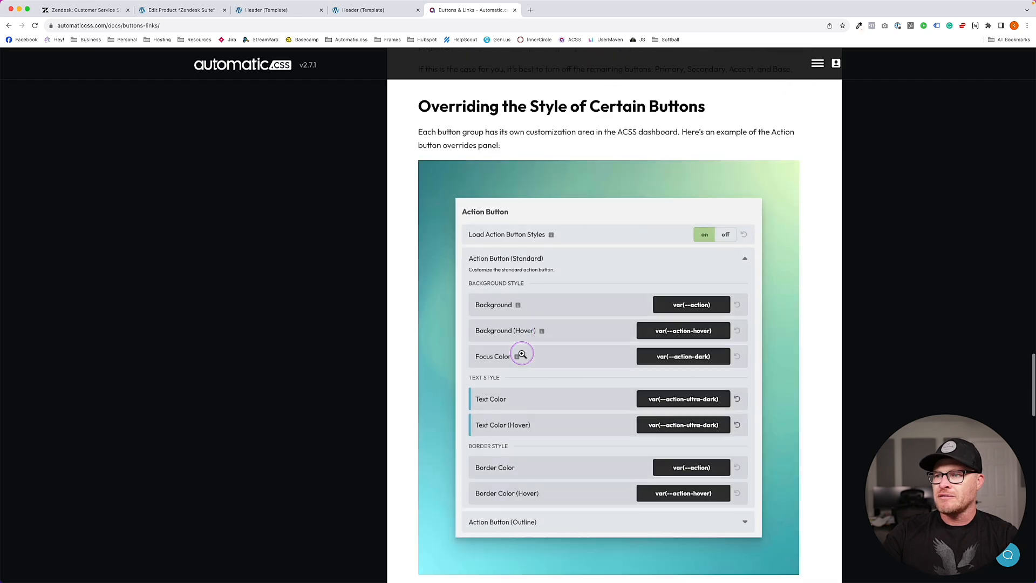
{"action": "scroll", "coordinate": [522, 353], "scroll_direction": "down", "scroll_amount": 15}
{"action": "scroll", "coordinate": [522, 353], "scroll_direction": "up", "scroll_amount": 20}
{"action": "scroll", "coordinate": [522, 353], "scroll_direction": "up", "scroll_amount": 10}
{"action": "scroll", "coordinate": [522, 353], "scroll_direction": "down", "scroll_amount": 6}
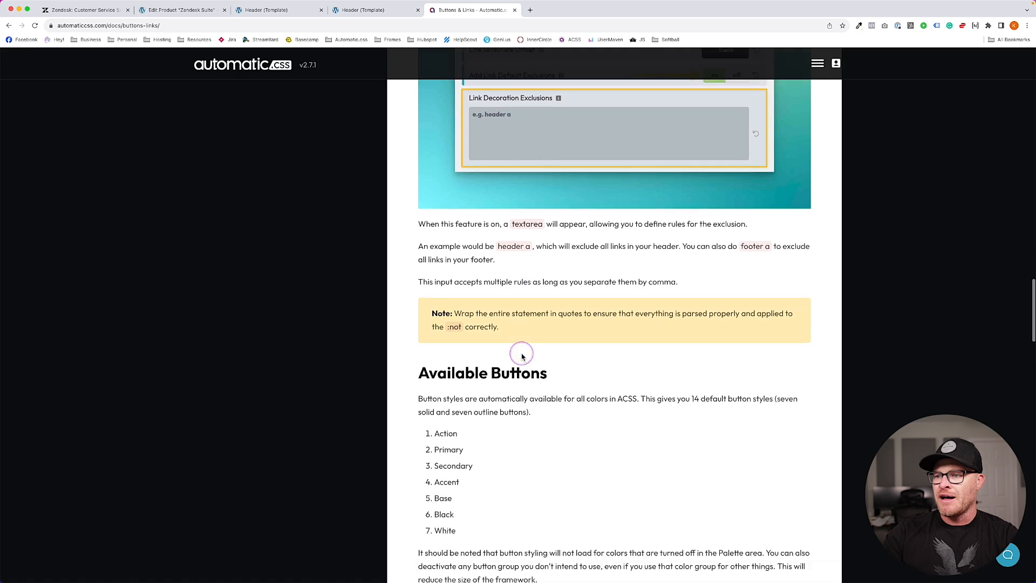
{"action": "scroll", "coordinate": [522, 353], "scroll_direction": "down", "scroll_amount": 10}
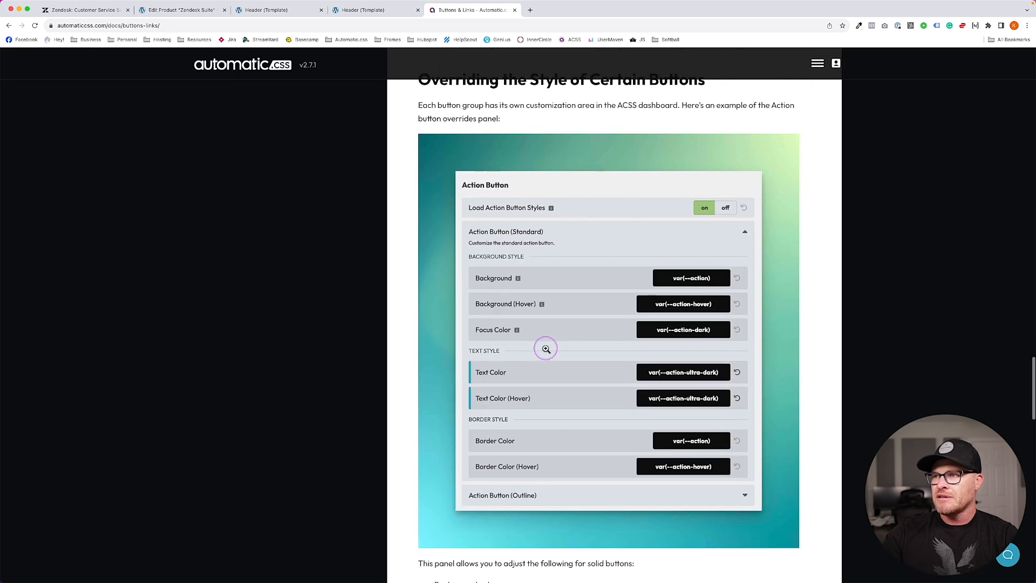
{"action": "scroll", "coordinate": [545, 349], "scroll_direction": "down", "scroll_amount": 9}
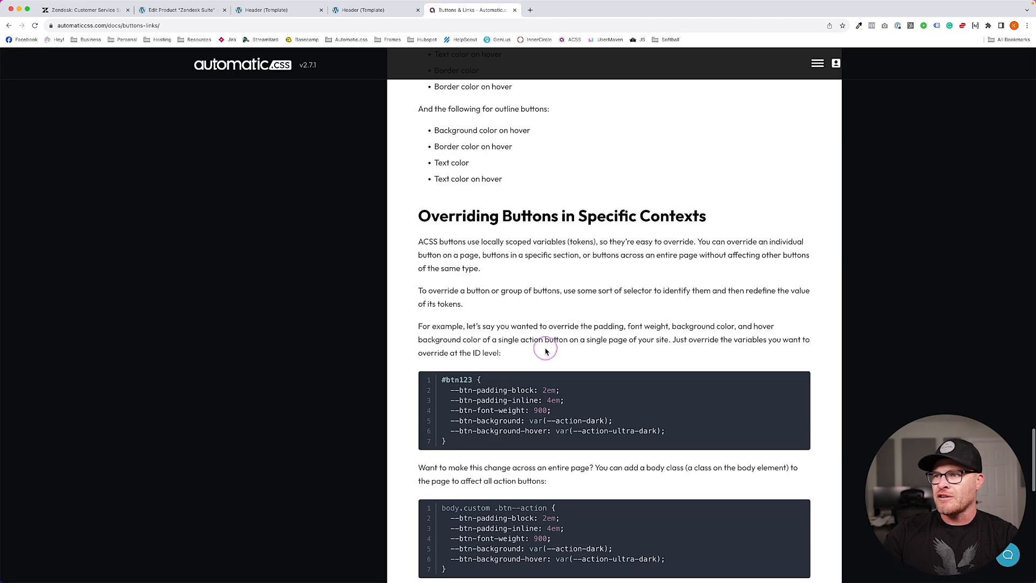
{"action": "scroll", "coordinate": [545, 350], "scroll_direction": "down", "scroll_amount": 4}
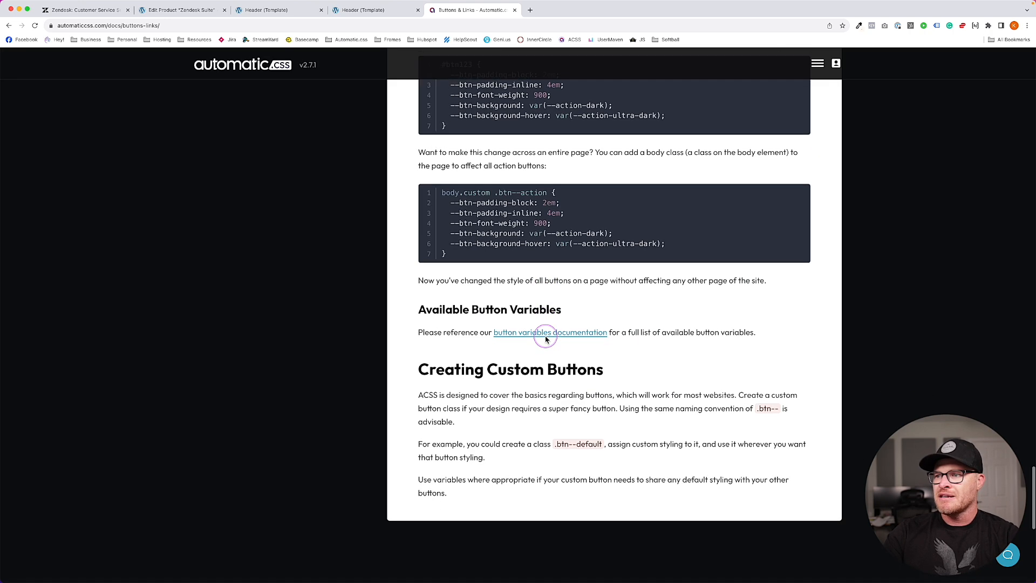
- Open the linked button variables documentation and review the list of available button variables
{"action": "left_click", "coordinate": [545, 338]}
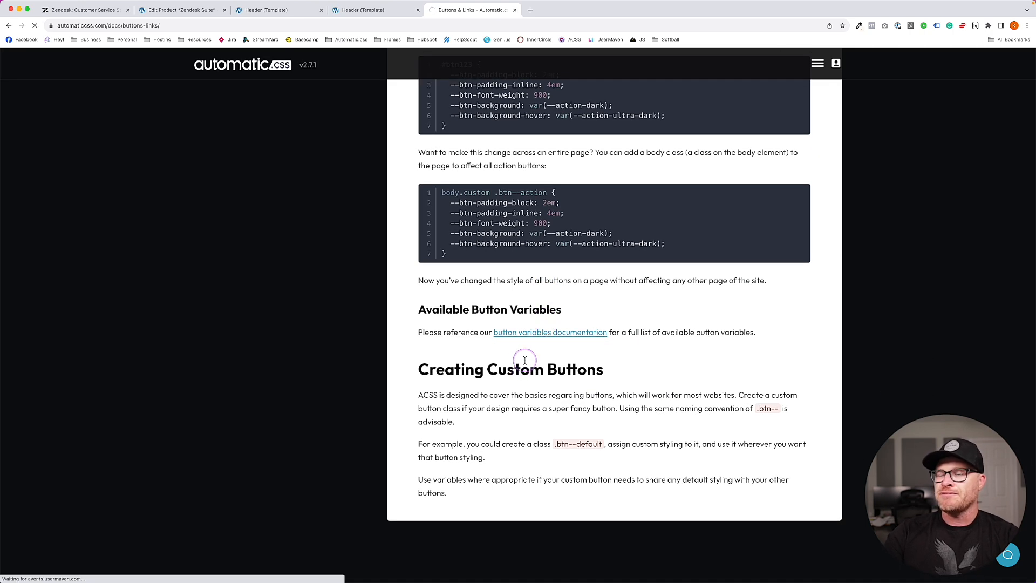
{"action": "scroll", "coordinate": [523, 365], "scroll_direction": "down", "scroll_amount": 3}
{"action": "scroll", "coordinate": [523, 365], "scroll_direction": "up", "scroll_amount": 1}
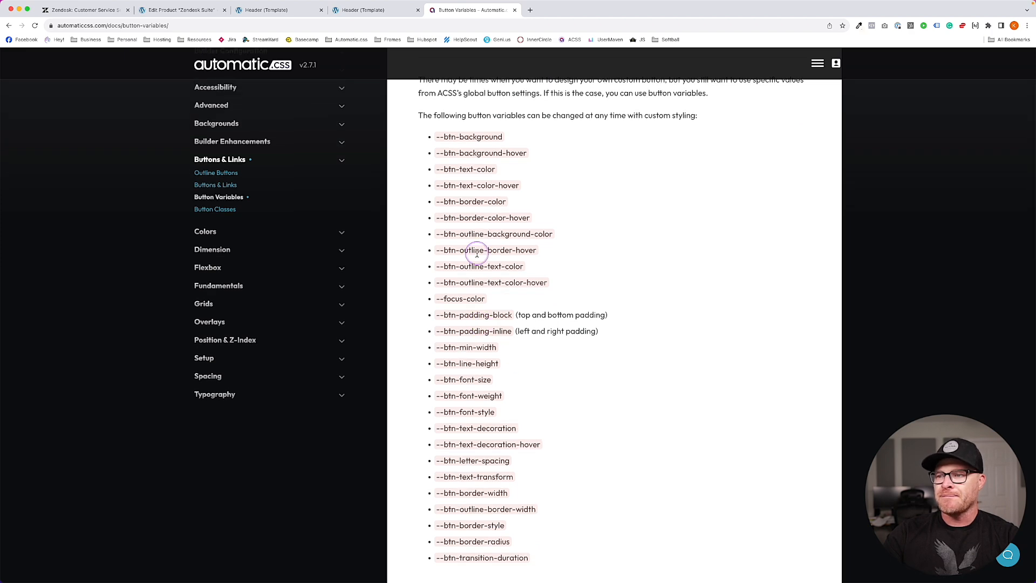
- In the header template's nav CSS, replace the nth-last-child(-n + 3) rule's red border with padding: var(--btn-padding-block) var(--btn-padding-inline)
{"action": "left_click", "coordinate": [365, 10]}
{"action": "left_click", "coordinate": [267, 10]}
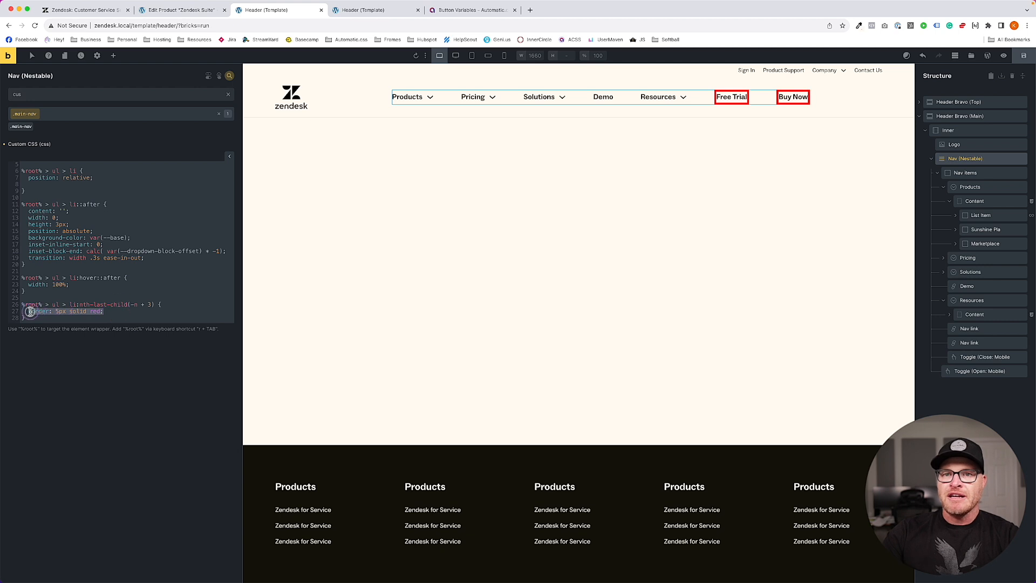
{"action": "type", "text": "padding: --btn-padding-block --btn-"}
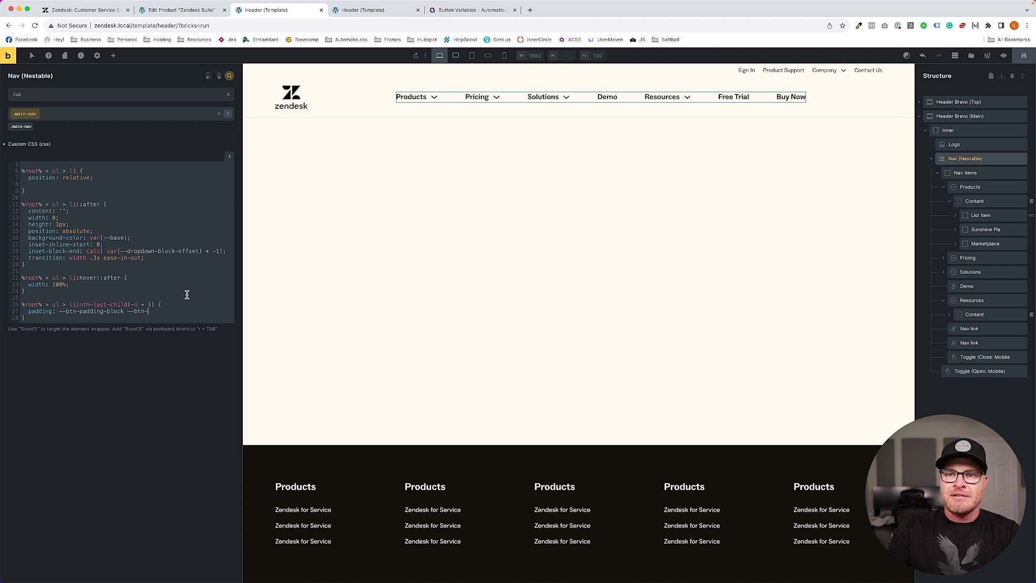
{"action": "type", "text": "ine;"}
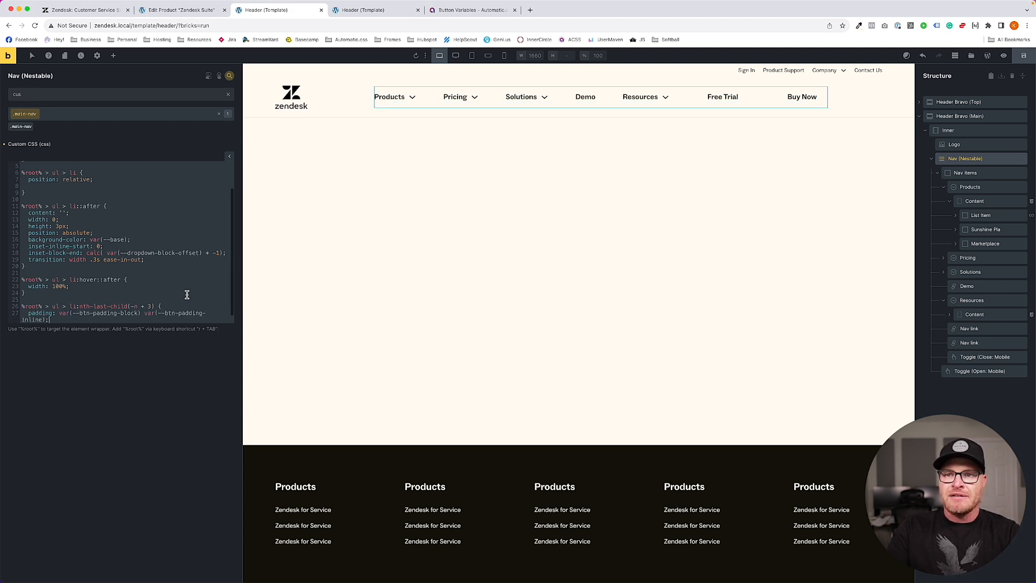
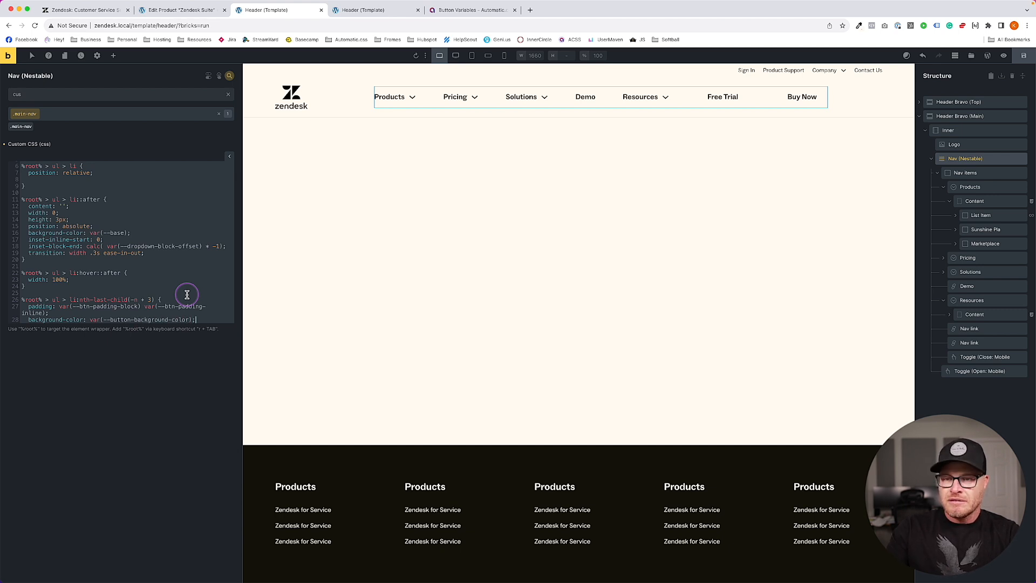
- Complete that rule with background var(--btn-background-color, #ddd) and --btn variables for text colour, font size, line height, borders, radius and an ease-in-out transition
{"action": "scroll", "coordinate": [197, 289], "scroll_direction": "down", "scroll_amount": 1}
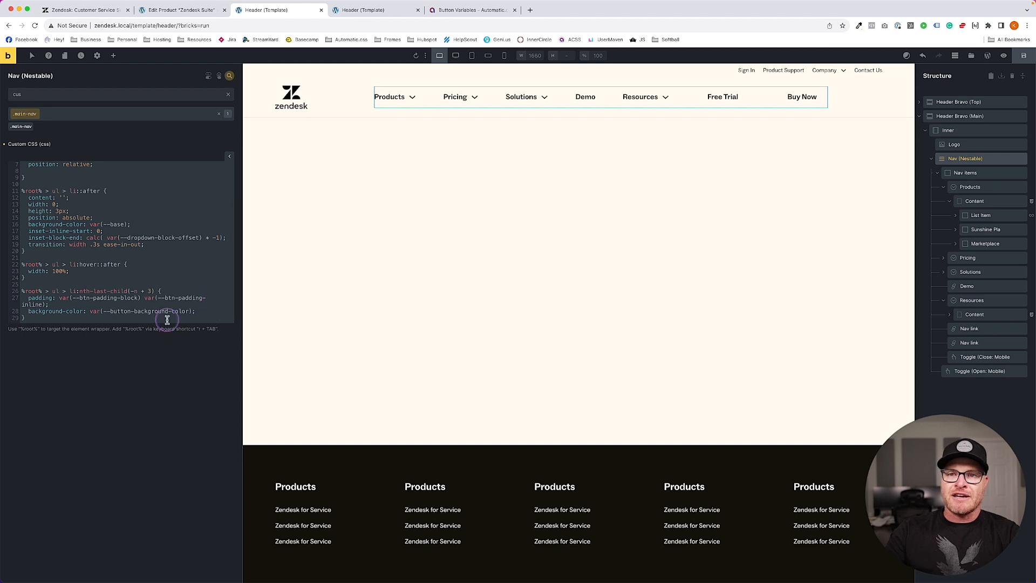
{"action": "double_click", "coordinate": [123, 312]}
{"action": "type", "text": "b"}
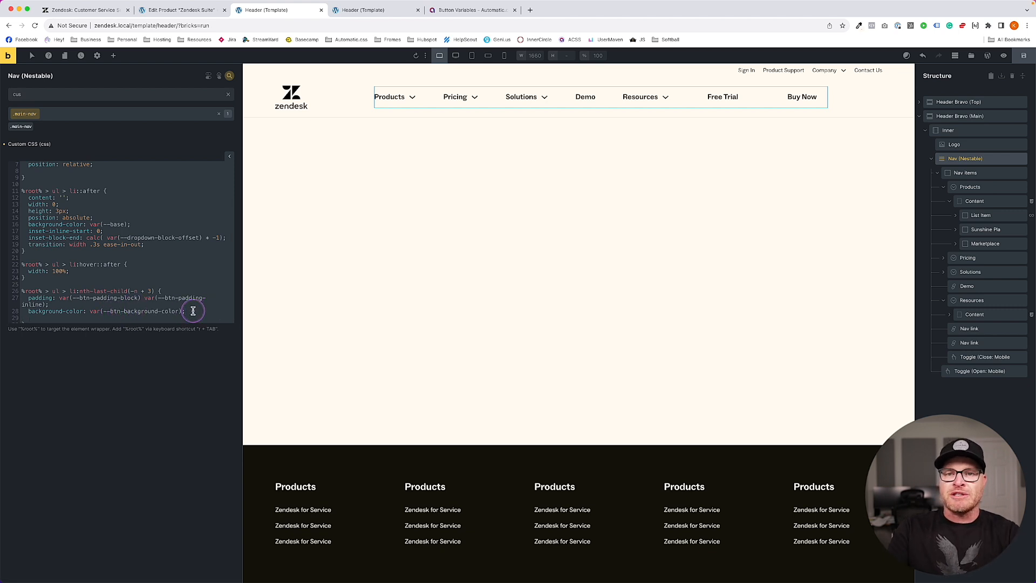
{"action": "type", "text": "background-color: var(--btn-background-color, #ddd);   color: var(--btn-color);   font-size: var(--btn-font-size);   line-height: var(--btn-line-height);   border-radius: var(--btn-border-radius);   border-width: var(--btn-border-width);   border-style: var(--btn-border-style);   border-color: var(--btn-border-color, #ddd);   transition: all var(--btn-transition-duration) ease-in-out;"}
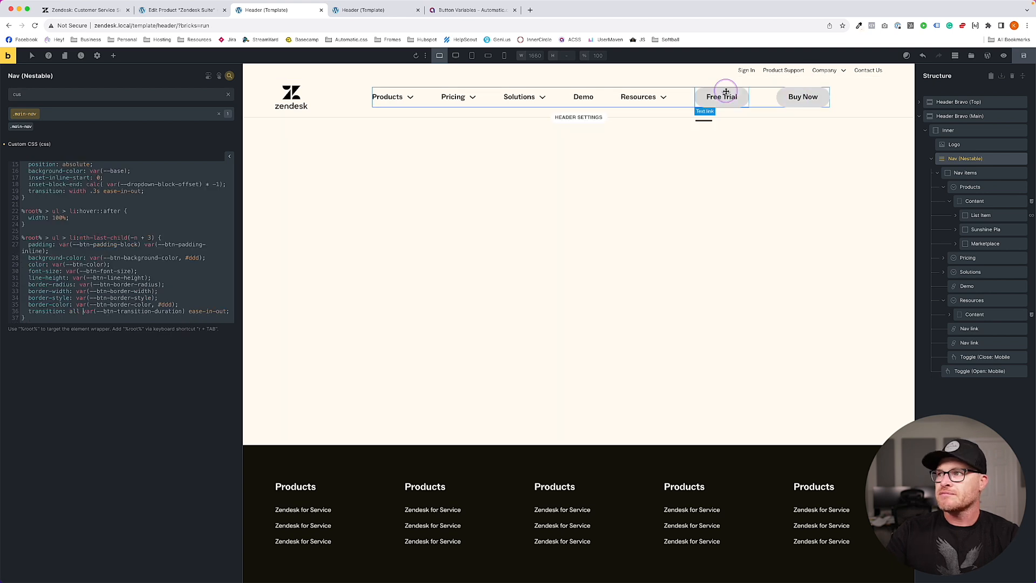
- Save the header template, then reload the builder and the front-end preview to check the button-styled links
{"action": "key", "text": "super+s"}
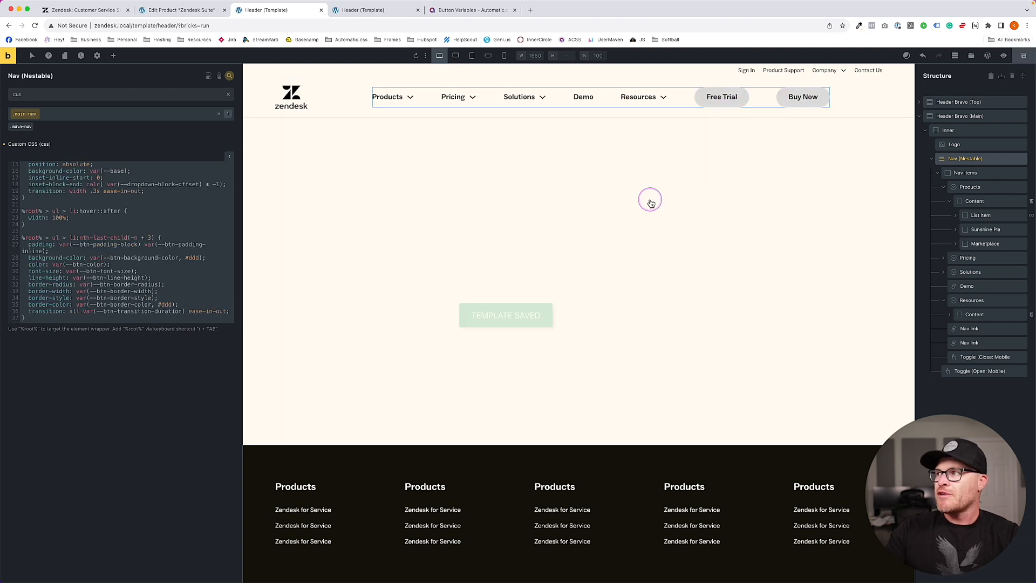
{"action": "key", "text": "super+r"}
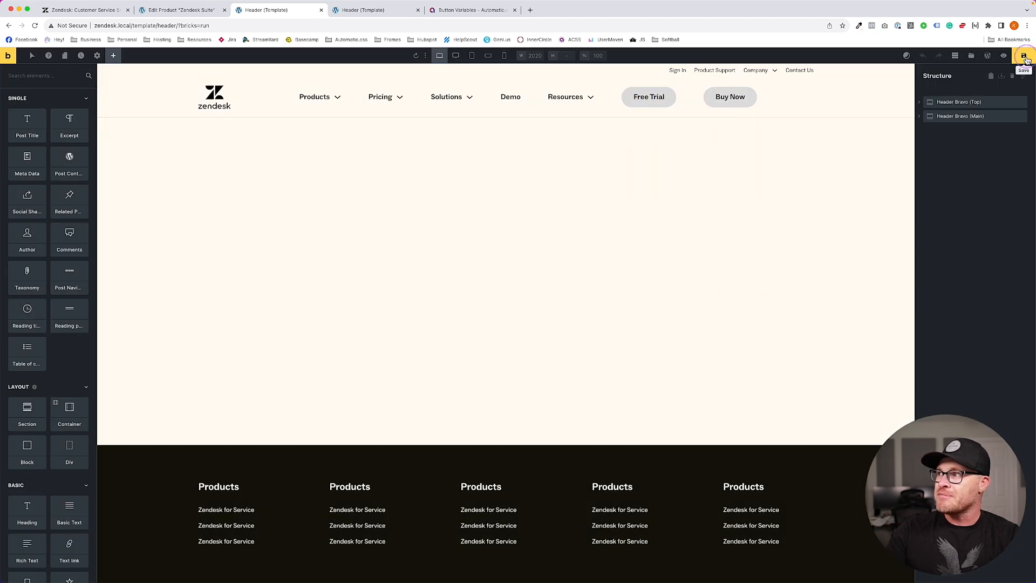
{"action": "left_click", "coordinate": [1024, 56]}
{"action": "left_click", "coordinate": [375, 10]}
{"action": "key", "text": "super+r"}
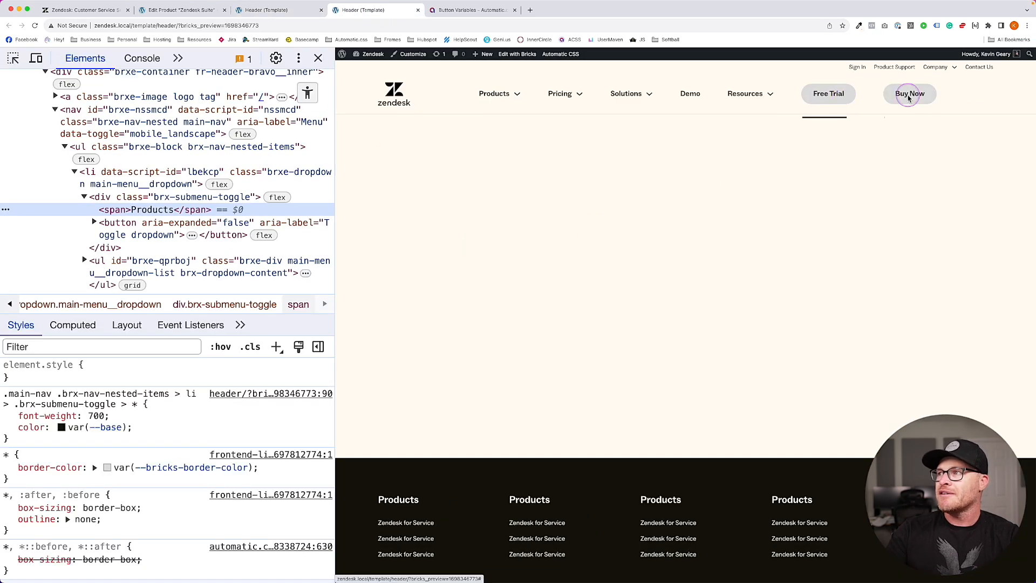
- Return to the builder and reopen the custom CSS of the Nav (Nestable) element's .main-nav class at the nth-last-child rule
{"action": "left_click", "coordinate": [285, 10]}
{"action": "left_click", "coordinate": [178, 9]}
{"action": "left_click", "coordinate": [291, 10]}
{"action": "left_click", "coordinate": [942, 116]}
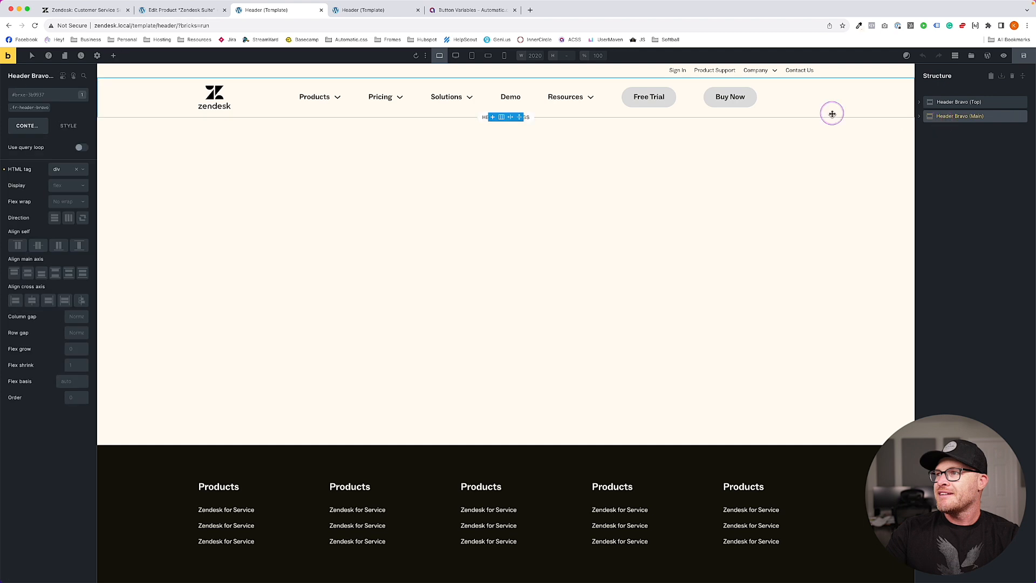
{"action": "left_click", "coordinate": [766, 97]}
{"action": "left_click", "coordinate": [926, 131]}
{"action": "left_click", "coordinate": [945, 158]}
{"action": "left_click", "coordinate": [22, 110]}
{"action": "left_click", "coordinate": [69, 126]}
{"action": "left_click", "coordinate": [16, 274]}
{"action": "scroll", "coordinate": [58, 421], "scroll_direction": "down", "scroll_amount": 3}
{"action": "scroll", "coordinate": [59, 421], "scroll_direction": "down", "scroll_amount": 5}
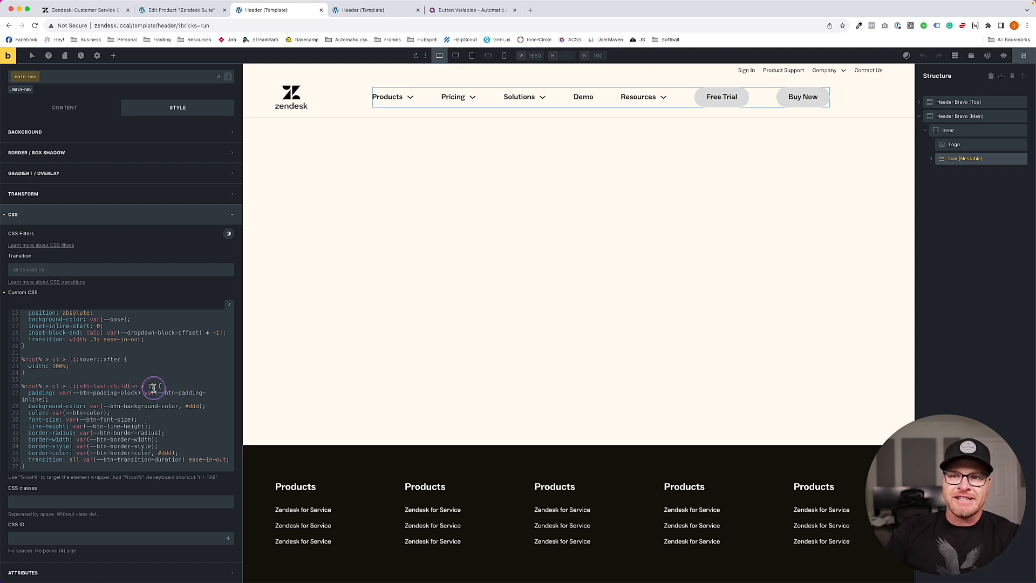
- Add a rule for %root% > ul > li:nth-last-child(-n + 3)::after with display: none above the button rule
{"action": "left_click_drag", "start_coordinate": [155, 386], "coordinate": [16, 386]}
{"action": "key", "text": "super+c"}
{"action": "left_click", "coordinate": [75, 374]}
{"action": "key", "text": "Return"}
{"action": "key", "text": "Return"}
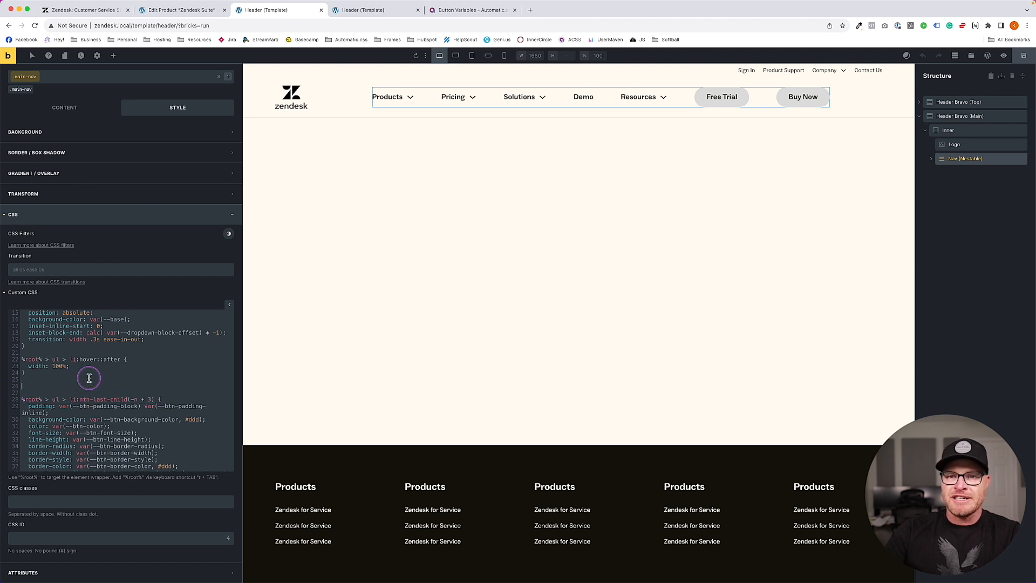
{"action": "key", "text": "super+v"}
{"action": "type", "text": "::after {"}
{"action": "key", "text": "Return"}
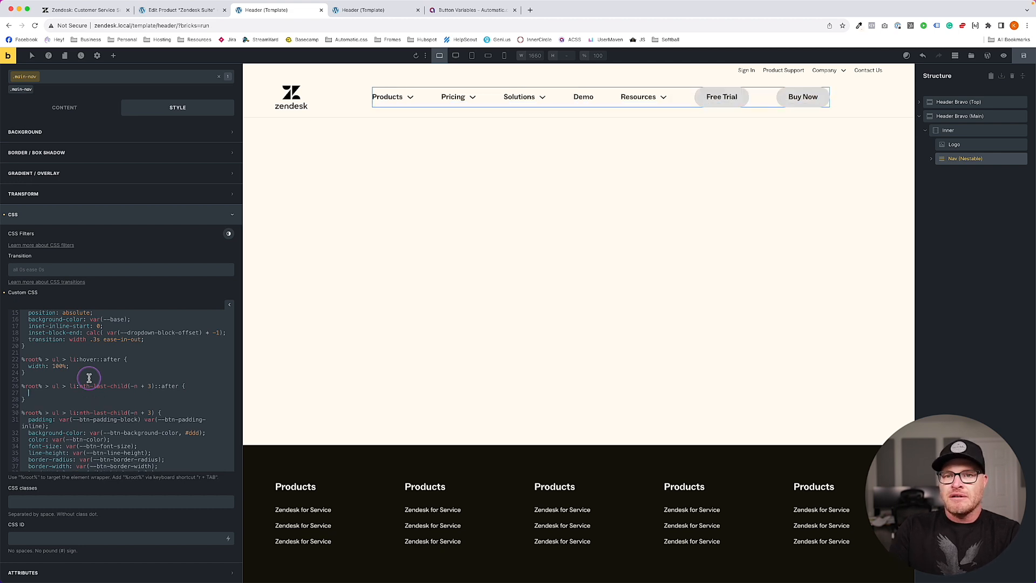
{"action": "type", "text": "display: none;"}
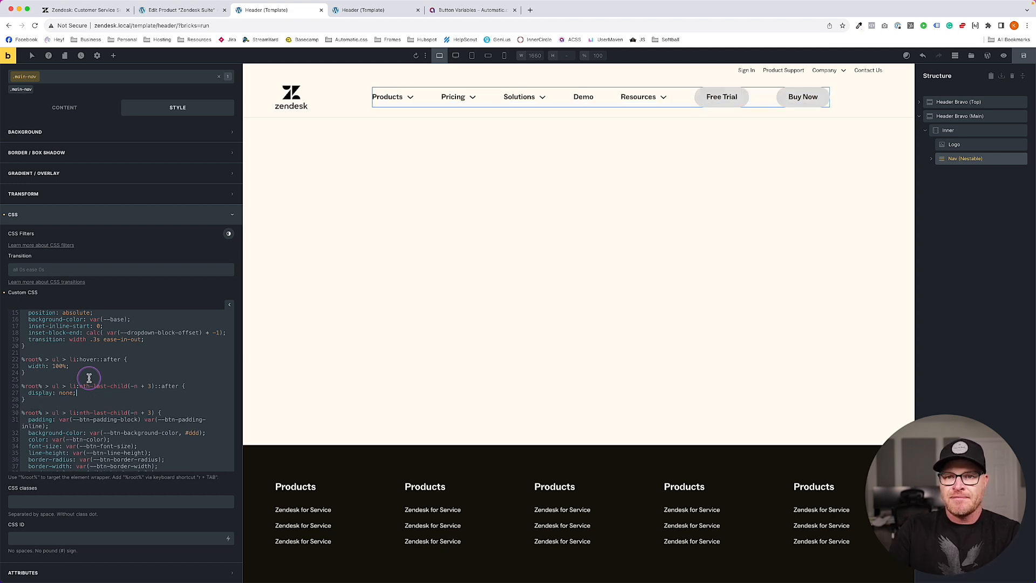
- Save the template and check in the front-end preview how Free Trial and Buy Now behave on hover
{"action": "key", "text": "super+s"}
{"action": "left_click", "coordinate": [357, 11]}
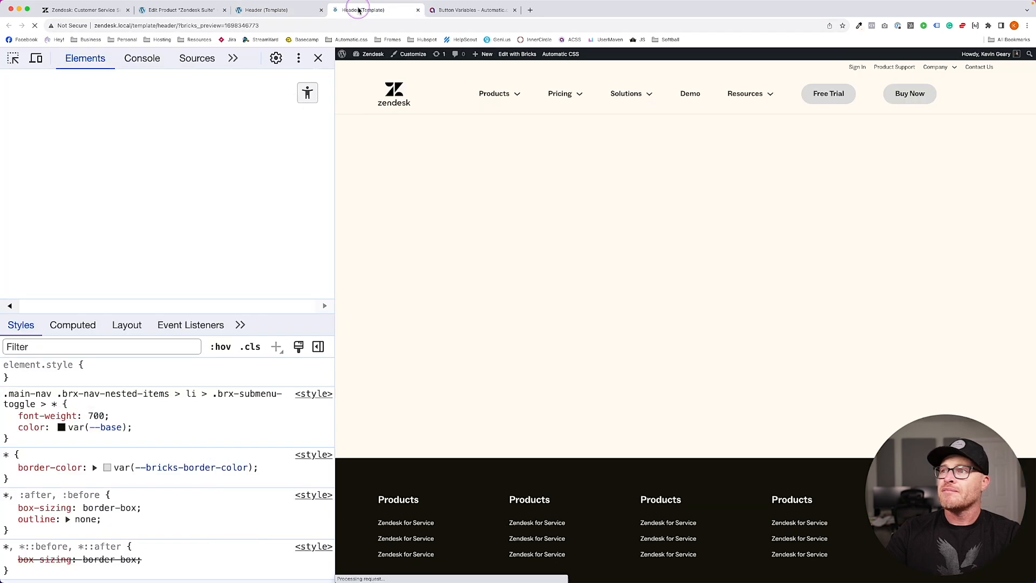
{"action": "mouse_move", "coordinate": [629, 99]}
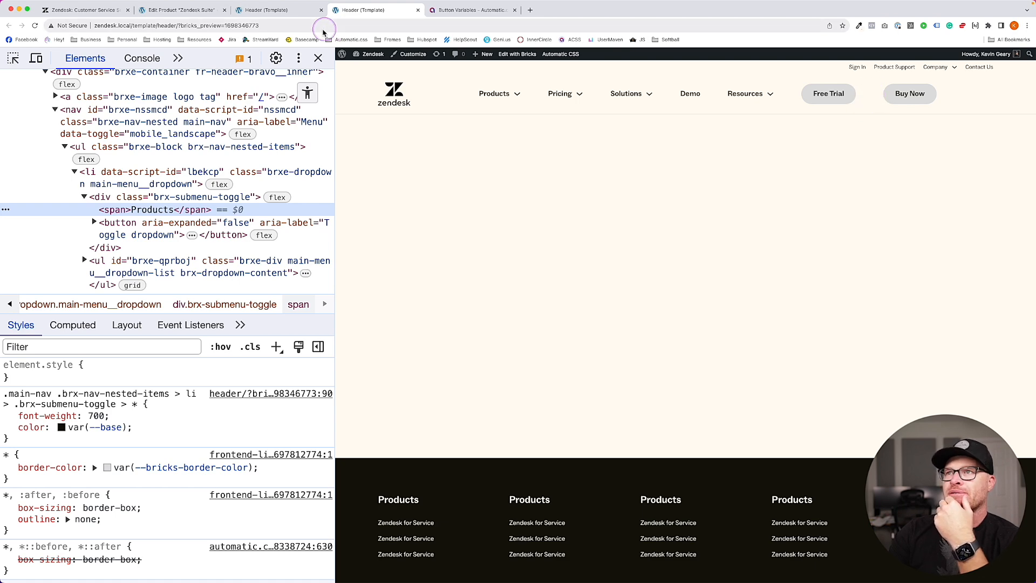
{"action": "left_click", "coordinate": [174, 13]}
{"action": "left_click", "coordinate": [266, 12]}
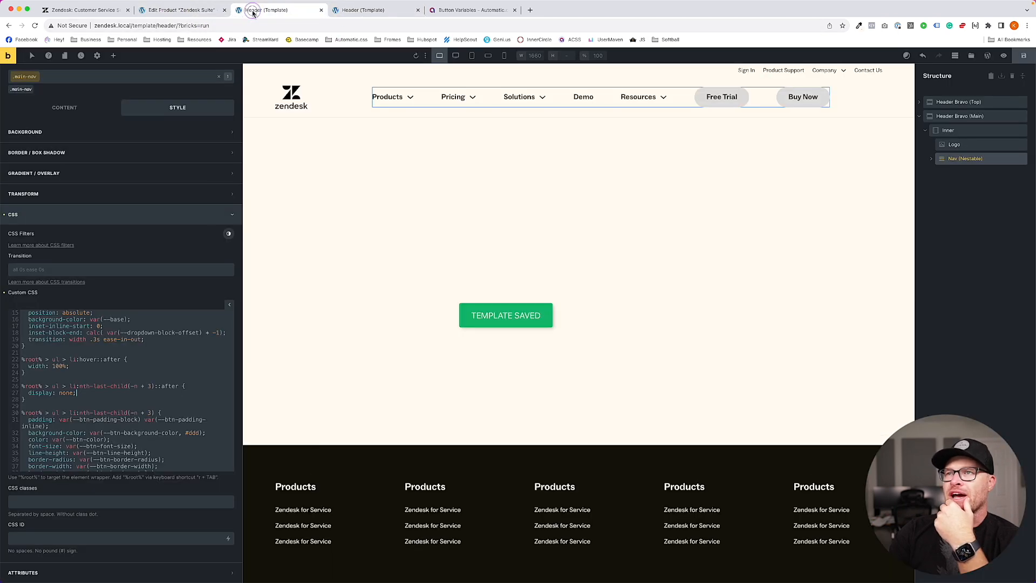
{"action": "left_click", "coordinate": [373, 13]}
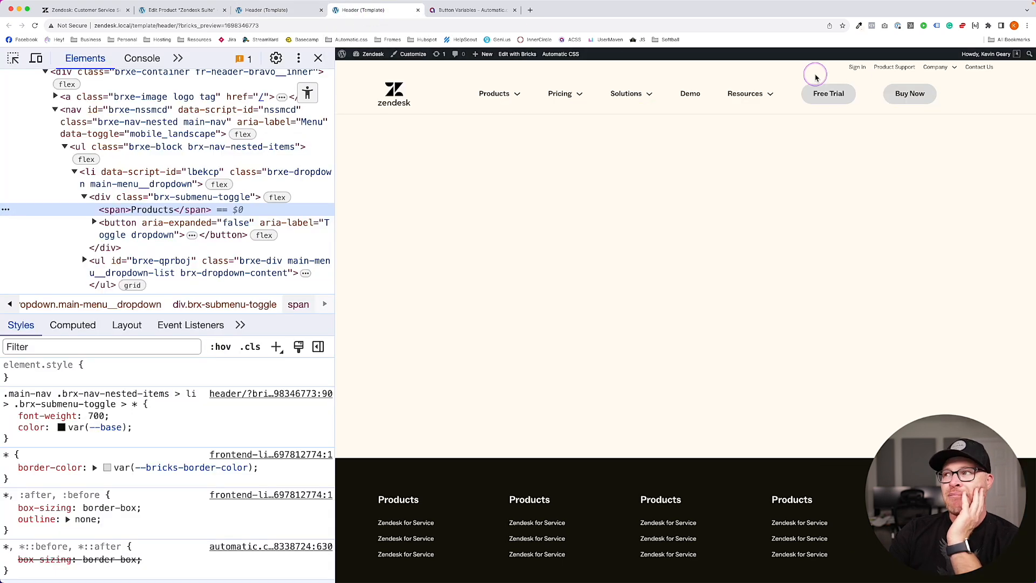
- Set the gap of the Nav (Nestable) element's top-level items to 0
{"action": "left_click", "coordinate": [260, 11]}
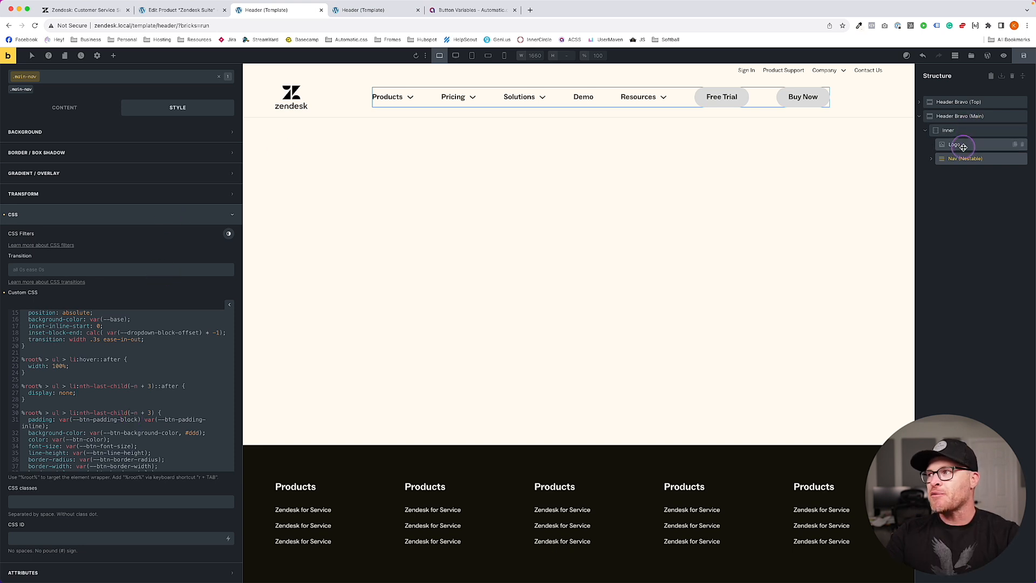
{"action": "left_click", "coordinate": [61, 111]}
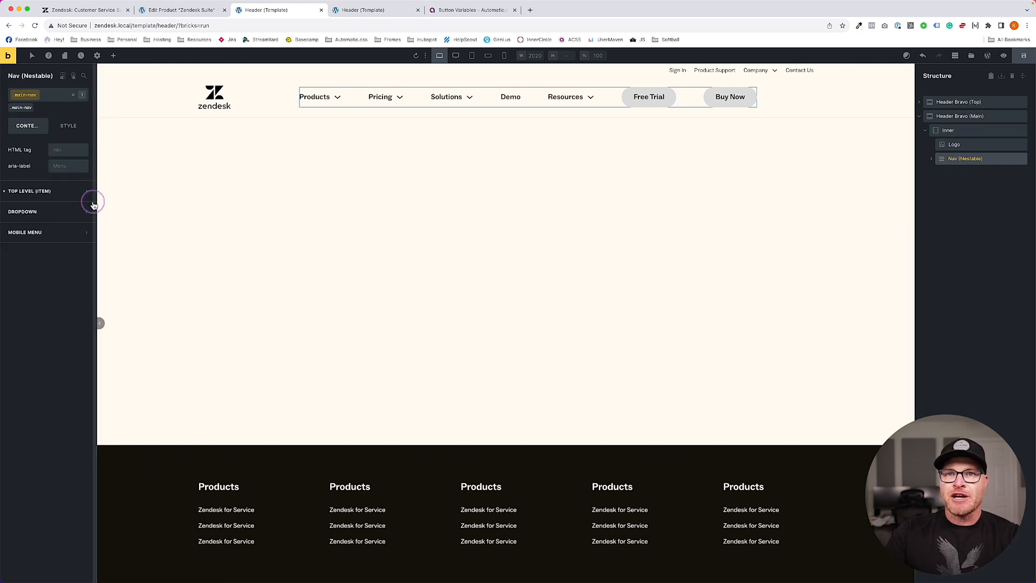
{"action": "left_click", "coordinate": [47, 192]}
{"action": "left_click", "coordinate": [71, 210]}
{"action": "key", "text": "super+a"}
{"action": "key", "text": "BackSpace"}
{"action": "type", "text": "0"}
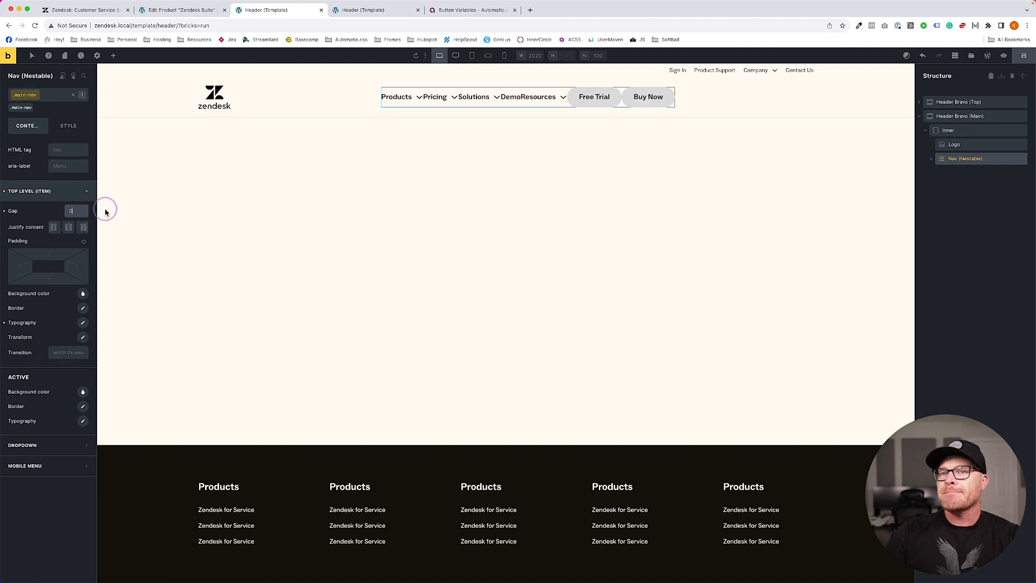
{"action": "left_click", "coordinate": [40, 200]}
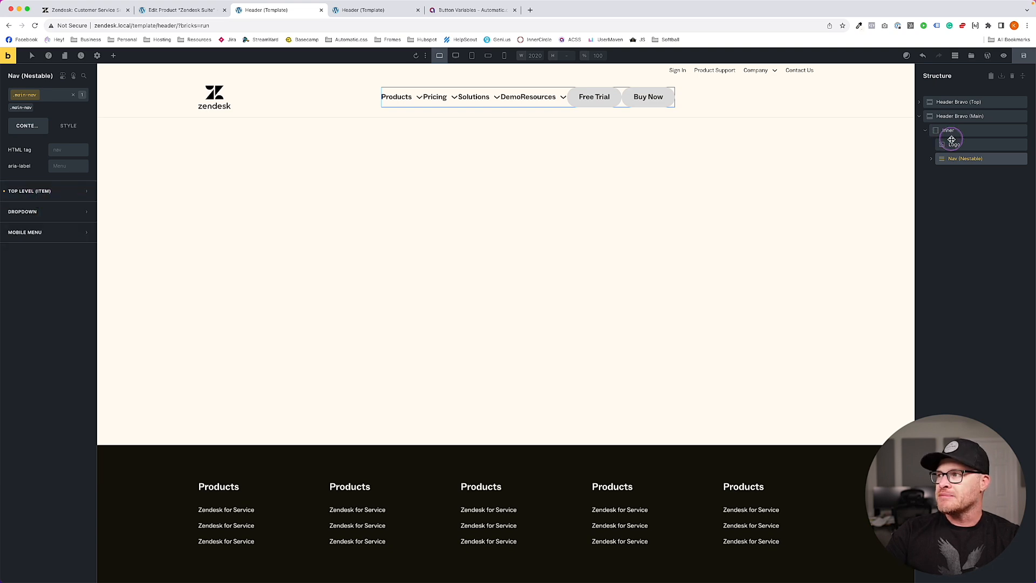
- Add margin-left: var(--space-xl) to the nav's %root% > ul > li rule and remove the blank line inside it
{"action": "left_click", "coordinate": [68, 125]}
{"action": "left_click", "coordinate": [48, 274]}
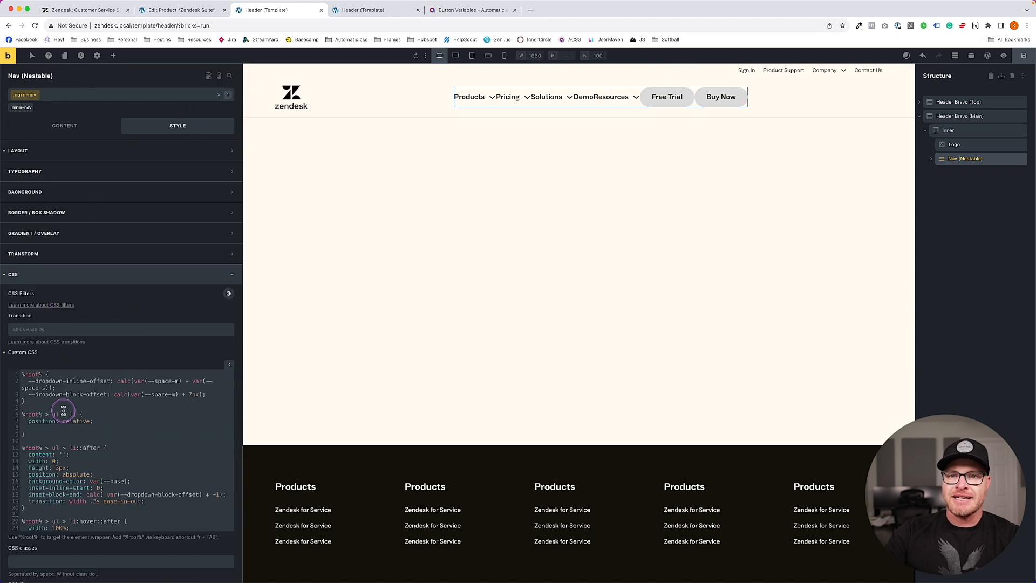
{"action": "left_click", "coordinate": [137, 446]}
{"action": "scroll", "coordinate": [134, 445], "scroll_direction": "down", "scroll_amount": 1}
{"action": "left_click", "coordinate": [124, 388]}
{"action": "key", "text": "Return"}
{"action": "type", "text": "margin-left: "}
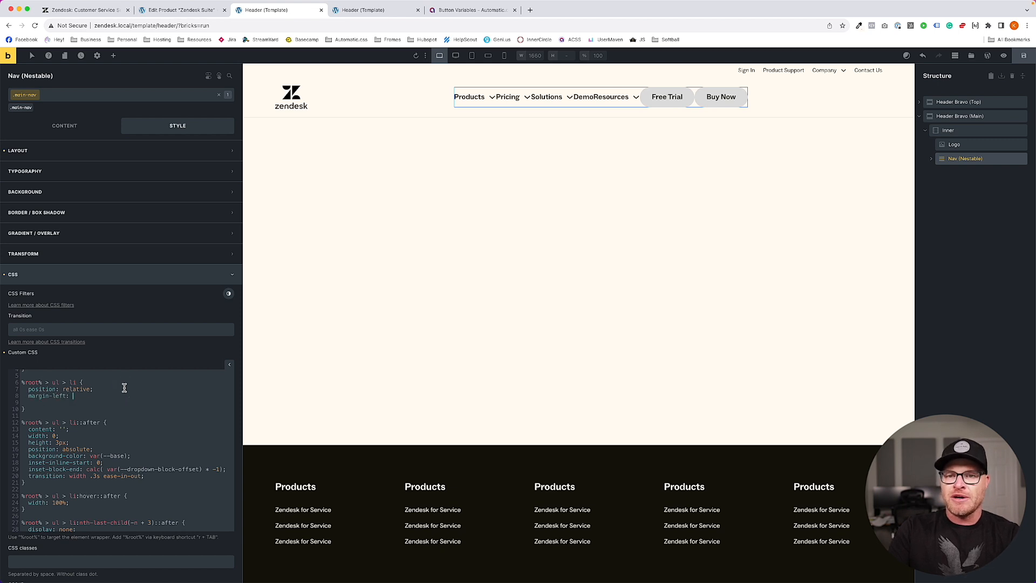
{"action": "type", "text": "var(--space-xl);'"}
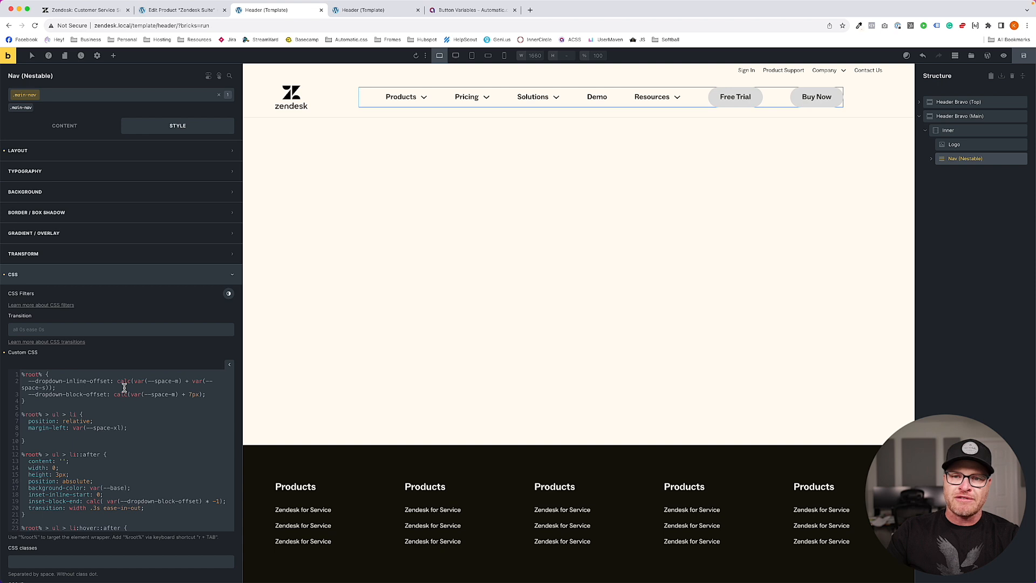
{"action": "key", "text": "Delete"}
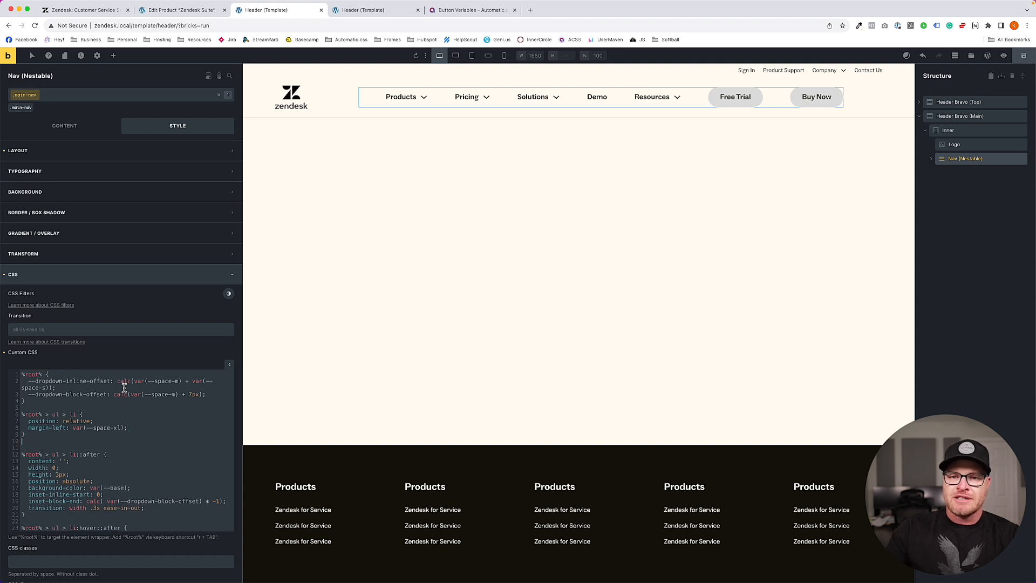
- Add a %root% > ul > li:first-child rule with margin-left: 0
{"action": "key", "text": "Return"}
{"action": "key", "text": "Return"}
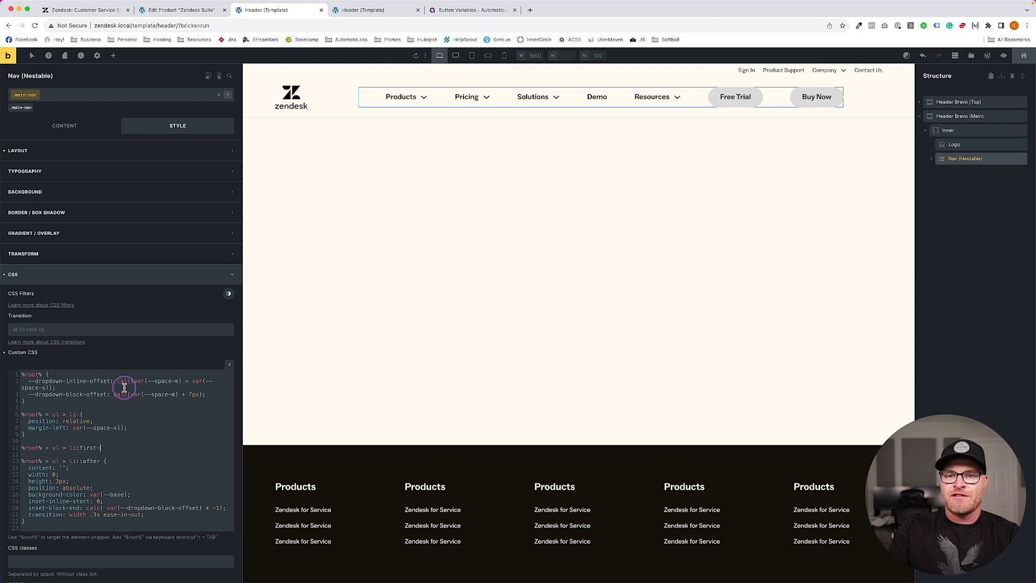
{"action": "key", "text": "Return"}
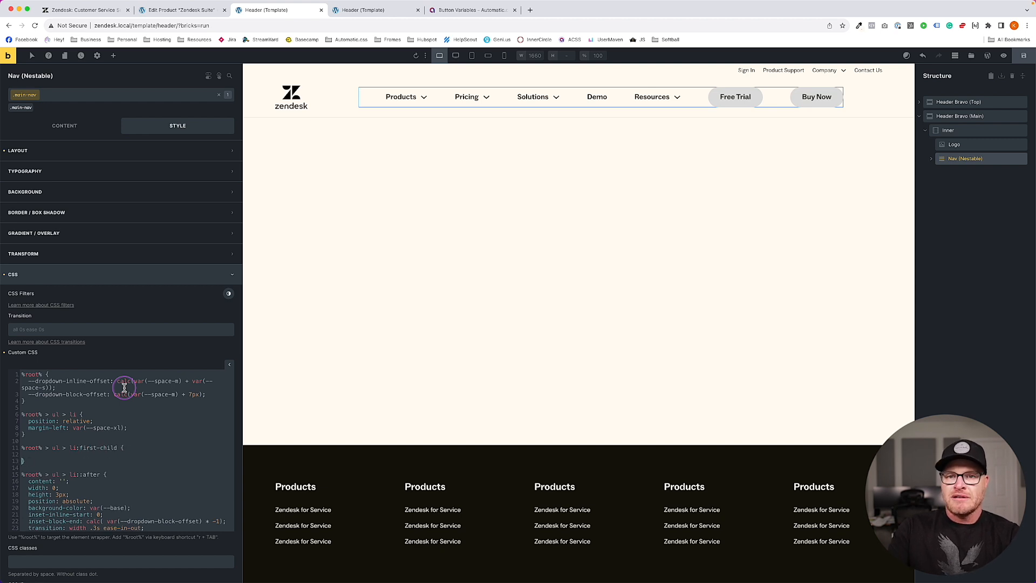
{"action": "type", "text": "margin-left"}
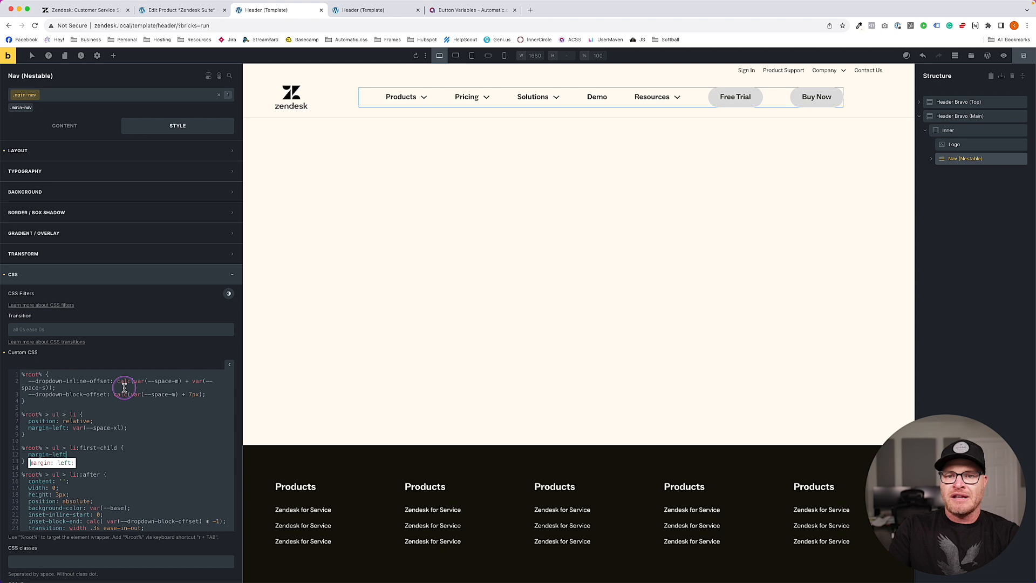
{"action": "type", "text": ": 0;"}
- Change margin-left to margin-inline-start in both the li and li:first-child rules and save the template
{"action": "double_click", "coordinate": [59, 428]}
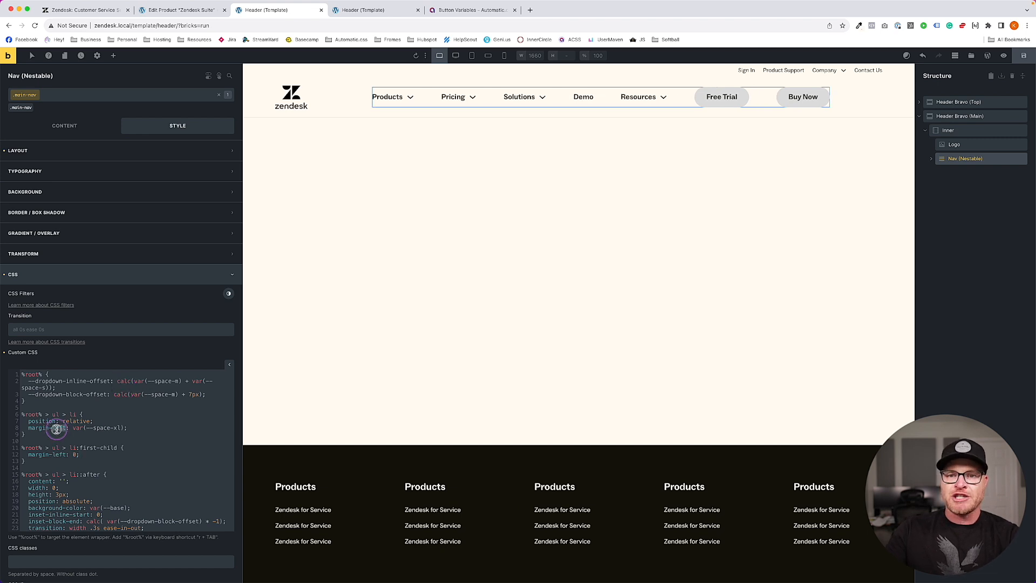
{"action": "type", "text": "inline-start:"}
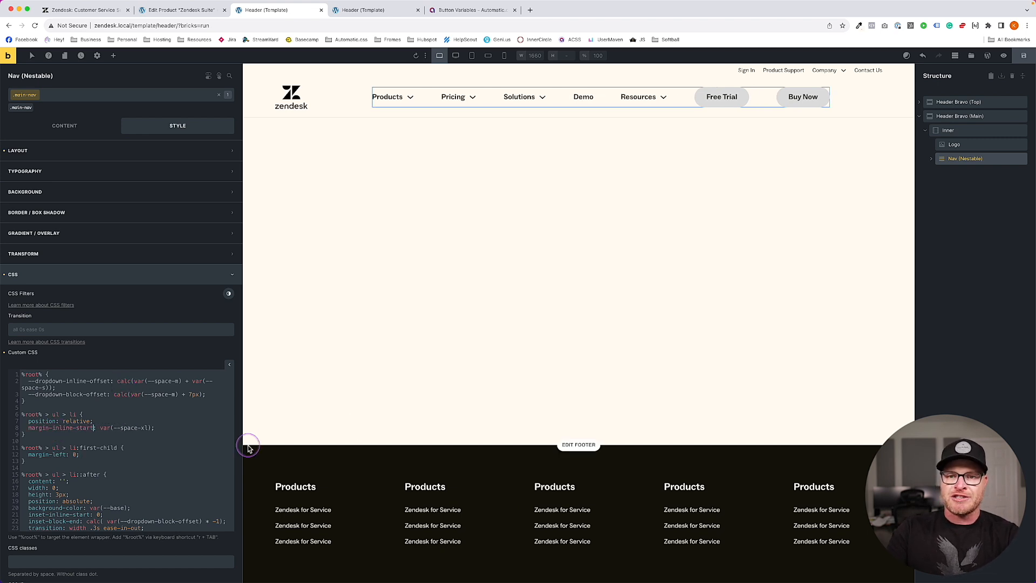
{"action": "double_click", "coordinate": [56, 453]}
{"action": "type", "text": "inline-star"}
{"action": "key", "text": "ctrl+s"}
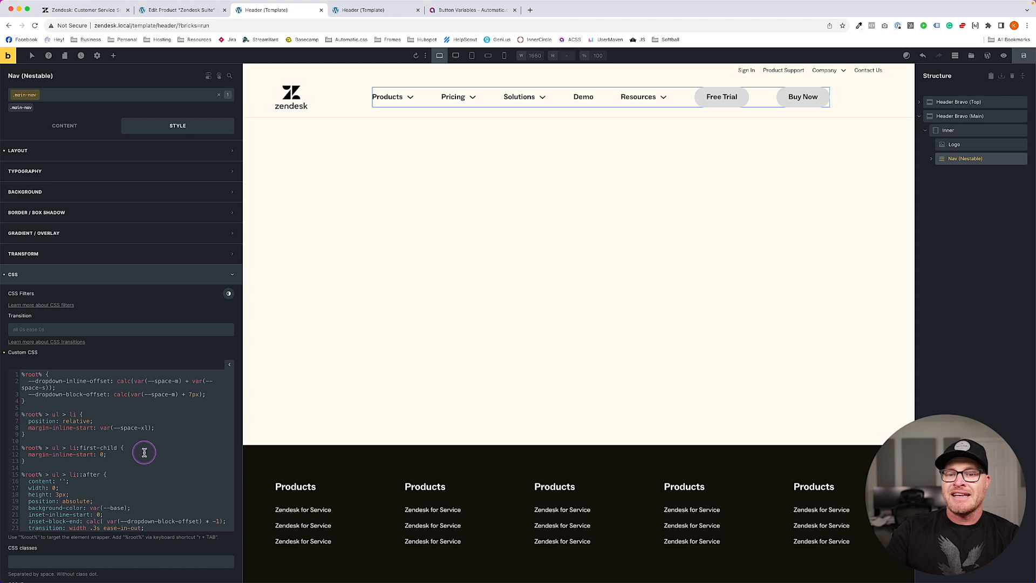
- Add margin-left: .5em to the %root% > ul > li:nth-last-child(-n + 3) rule in the nav's custom CSS
{"action": "scroll", "coordinate": [132, 462], "scroll_direction": "down", "scroll_amount": 5}
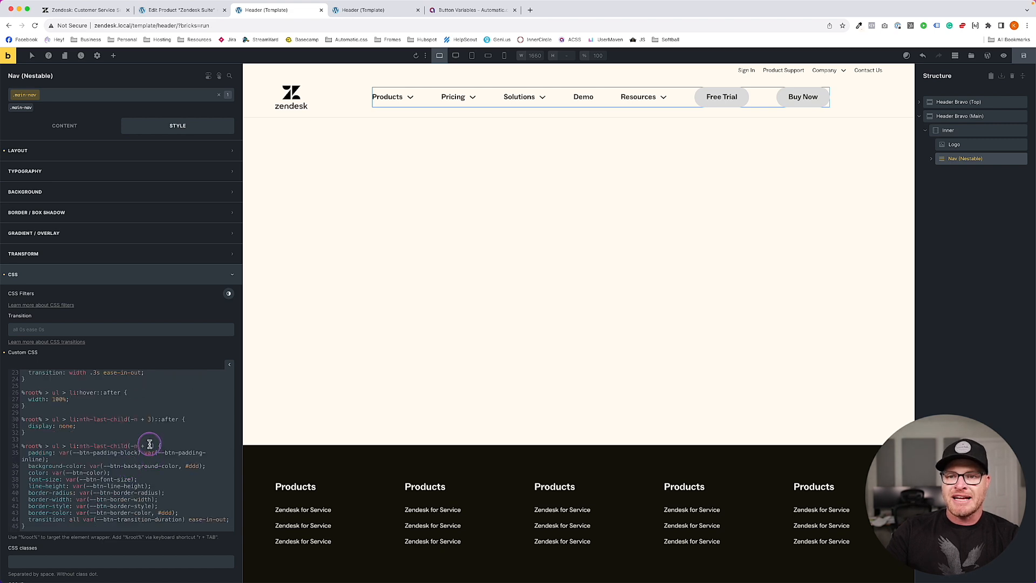
{"action": "left_click", "coordinate": [180, 447]}
{"action": "key", "text": "Return"}
{"action": "type", "text": "margin-left: "}
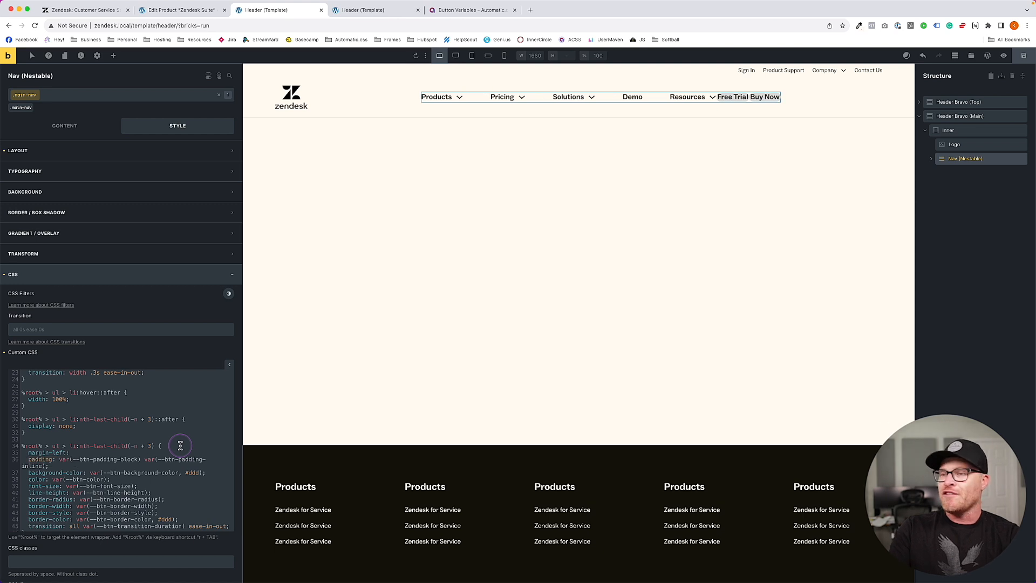
{"action": "type", "text": ".5em;"}
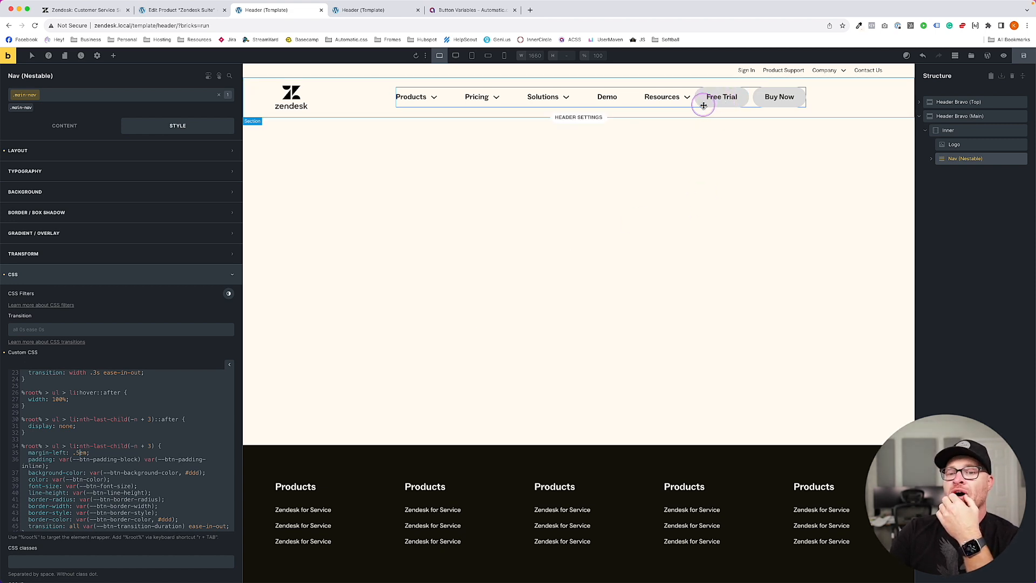
- Try margin-left: auto in the li:nth-last-child(-n + 3) rule
{"action": "key", "text": "BackSpace"}
{"action": "key", "text": "BackSpace"}
{"action": "key", "text": "BackSpace"}
{"action": "key", "text": "BackSpace"}
{"action": "key", "text": "BackSpace"}
{"action": "type", "text": "auto"}
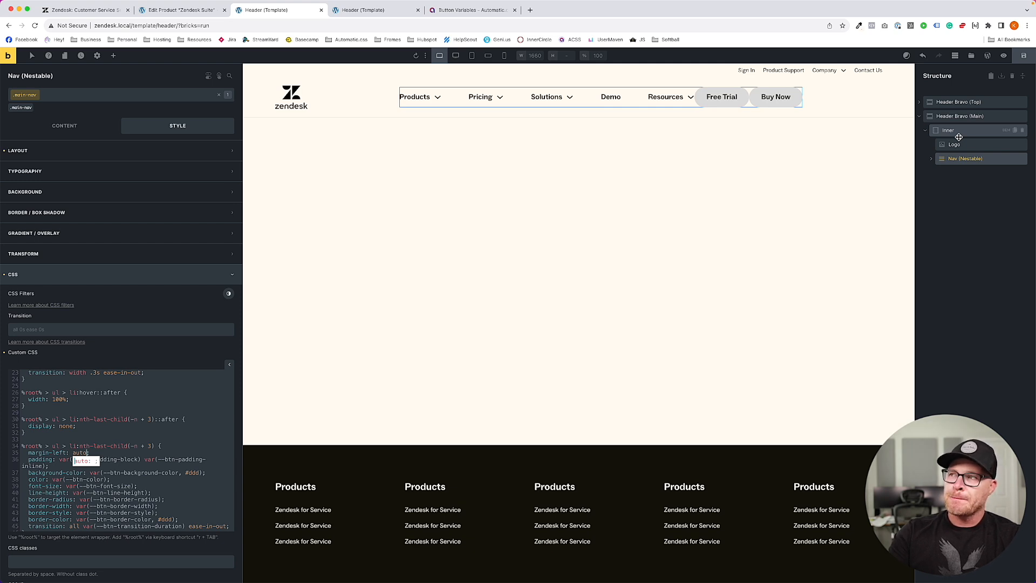
- Set the margin-left value in the li:nth-last-child(-n + 3) rule to 1em
{"action": "key", "text": "BackSpace"}
{"action": "key", "text": "BackSpace"}
{"action": "key", "text": "BackSpace"}
{"action": "key", "text": "BackSpace"}
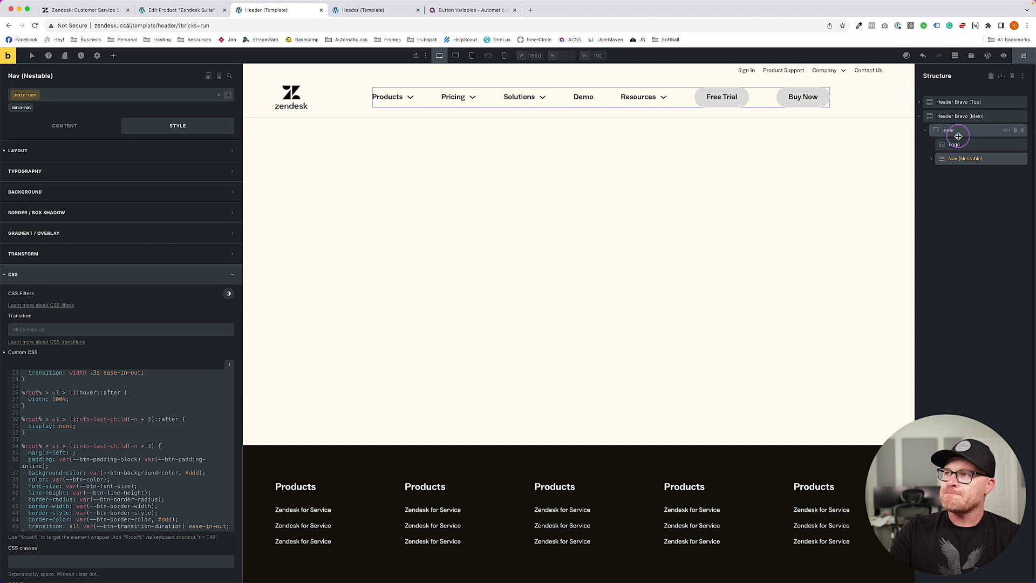
{"action": "type", "text": "0"}
{"action": "key", "text": "BackSpace"}
{"action": "type", "text": "1em"}
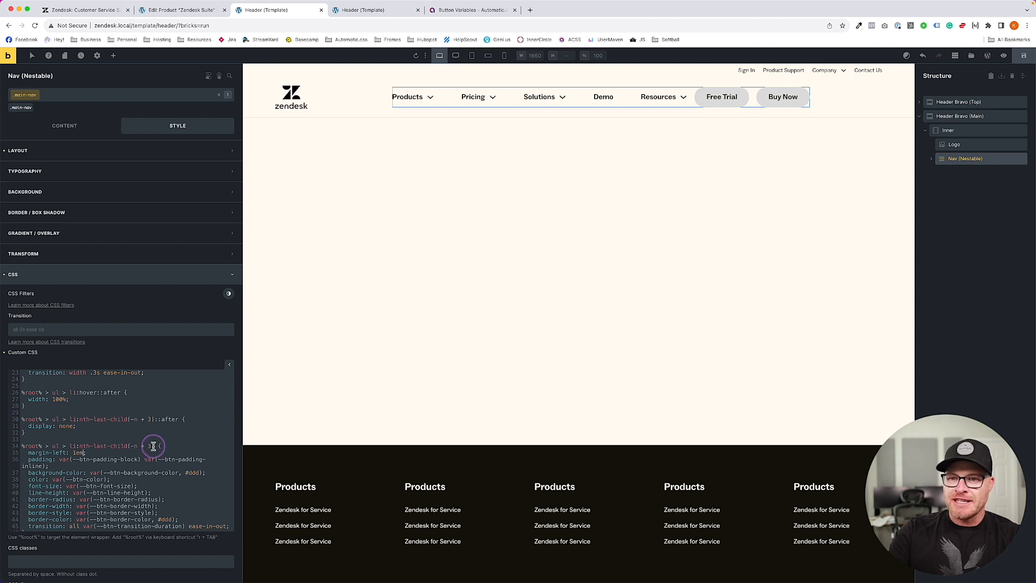
- Add a %root% > ul > li:nth-last-child(3) rule at the end of the custom CSS with border: 5px solid red
{"action": "left_click_drag", "start_coordinate": [153, 445], "coordinate": [22, 446]}
{"action": "scroll", "coordinate": [37, 518], "scroll_direction": "down", "scroll_amount": 1}
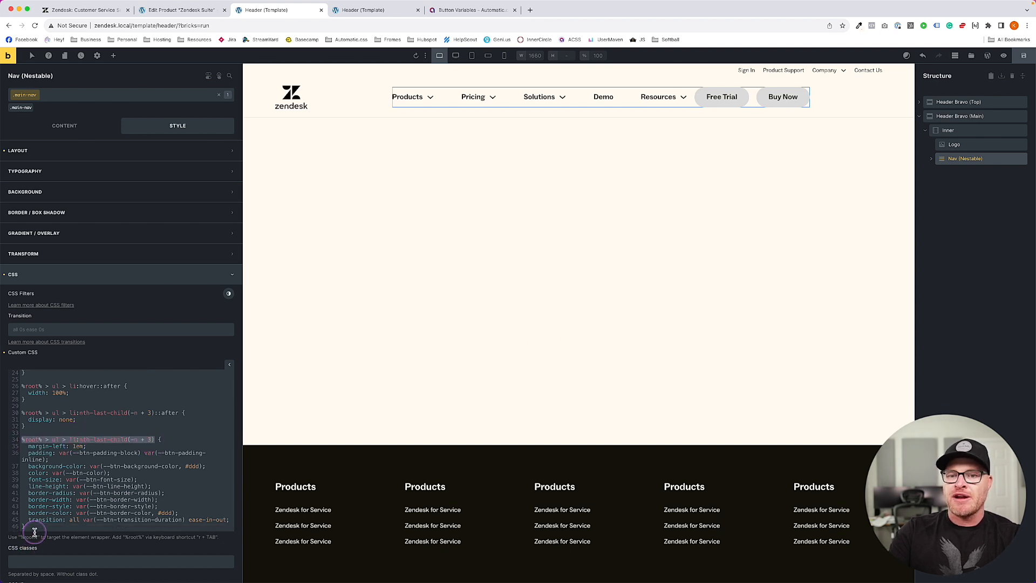
{"action": "key", "text": "ctrl+c"}
{"action": "left_click", "coordinate": [33, 534]}
{"action": "key", "text": "Return"}
{"action": "key", "text": "Return"}
{"action": "key", "text": "ctrl+v"}
{"action": "type", "text": "{}"}
{"action": "key", "text": "Return"}
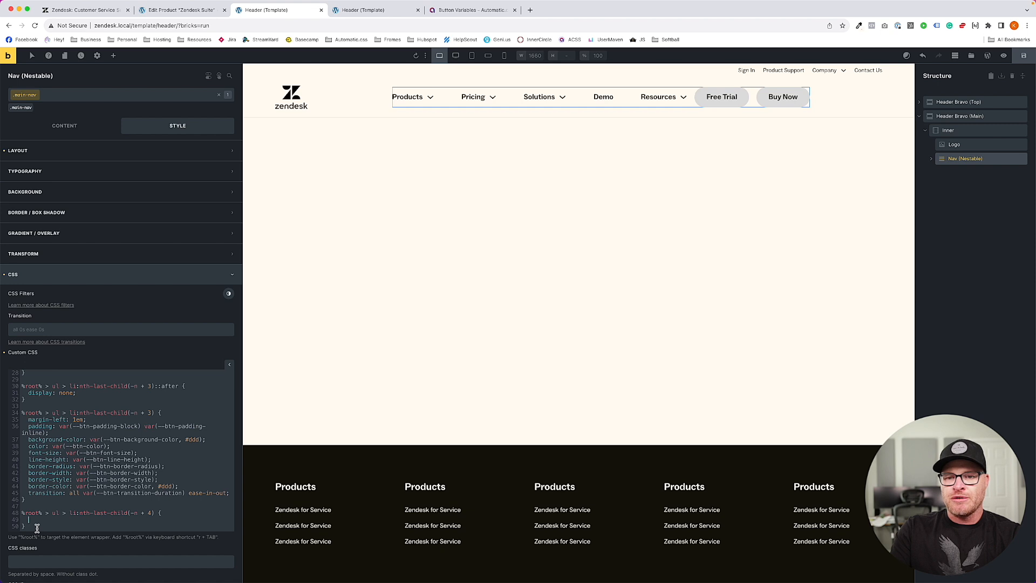
{"action": "type", "text": "border: 5px solid red"}
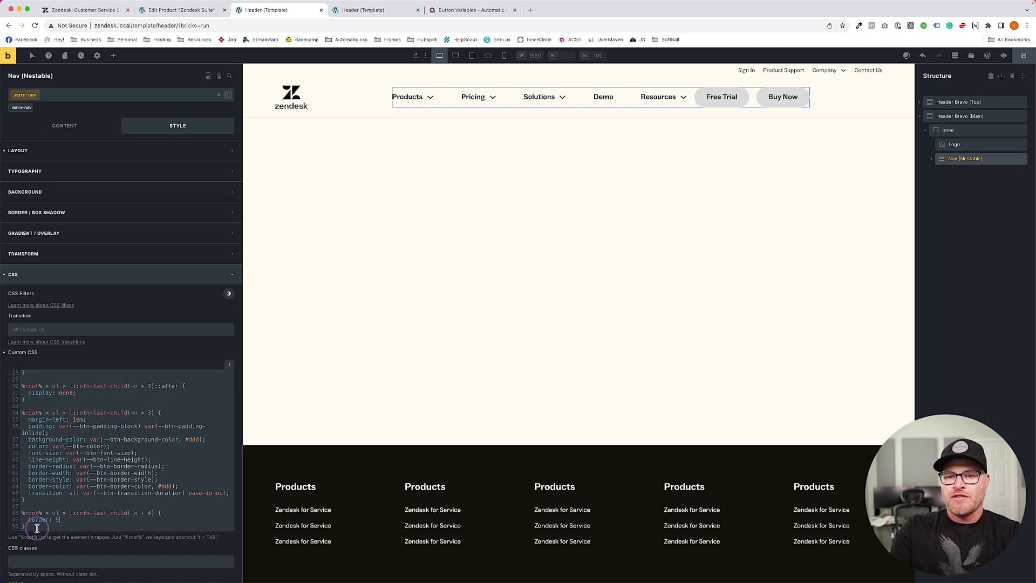
{"action": "type", "text": ";"}
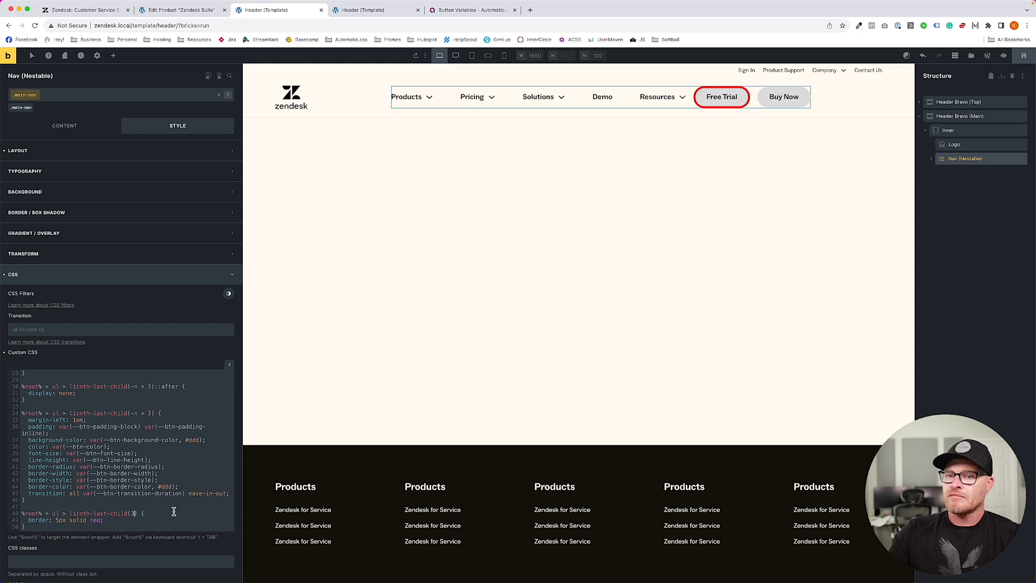
- Replace the red border in the li:nth-last-child(3) rule with margin-left: auto and save the template
{"action": "left_click_drag", "start_coordinate": [103, 521], "coordinate": [27, 521]}
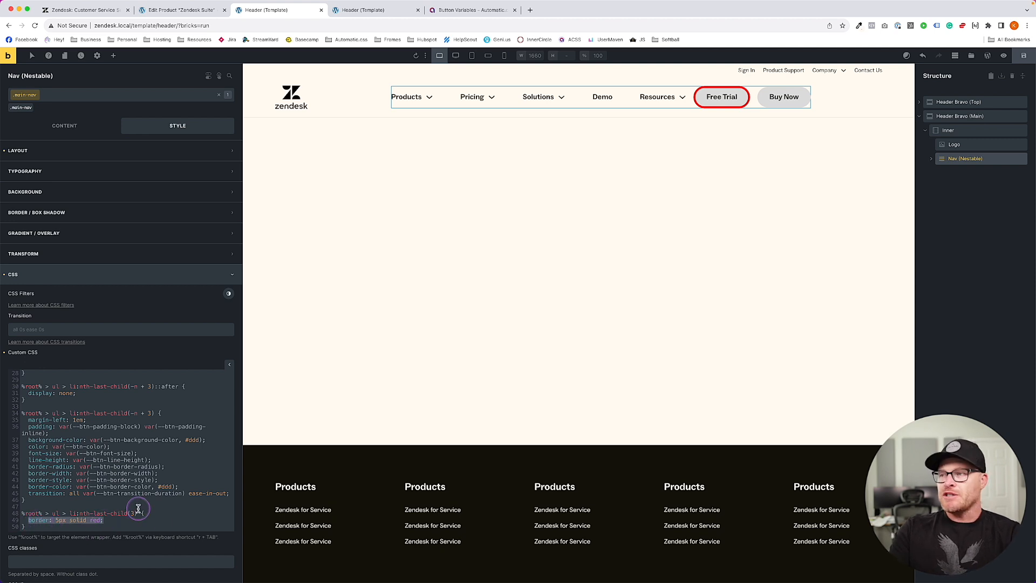
{"action": "type", "text": "margin-left:"}
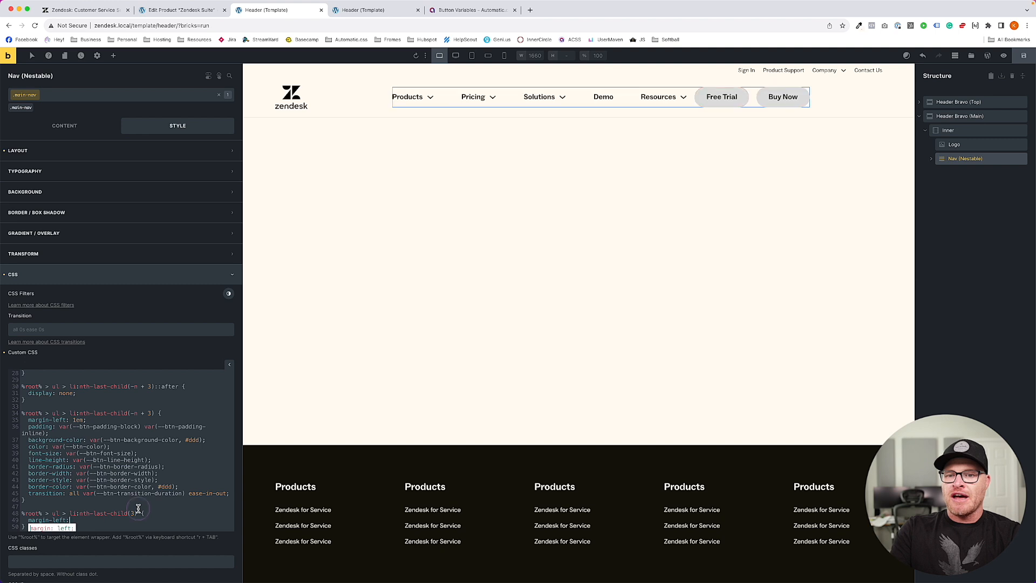
{"action": "type", "text": " auto !important;"}
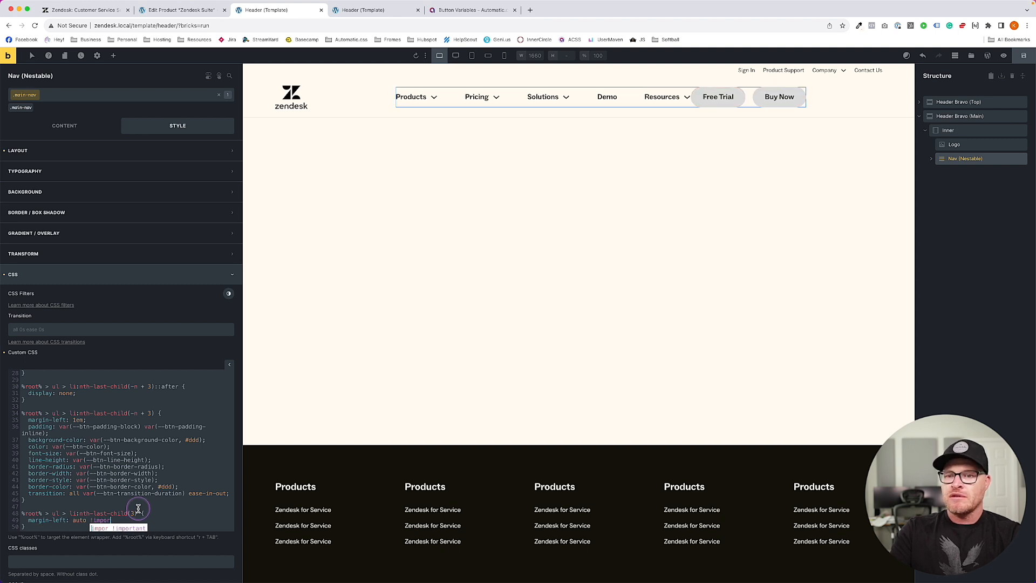
{"action": "key", "text": "BackSpace"}
{"action": "key", "text": "BackSpace"}
{"action": "key", "text": "BackSpace"}
{"action": "key", "text": "BackSpace"}
{"action": "key", "text": "BackSpace"}
{"action": "key", "text": "BackSpace"}
{"action": "key", "text": "BackSpace"}
{"action": "key", "text": "BackSpace"}
{"action": "key", "text": "BackSpace"}
{"action": "key", "text": "BackSpace"}
{"action": "key", "text": "BackSpace"}
{"action": "key", "text": "BackSpace"}
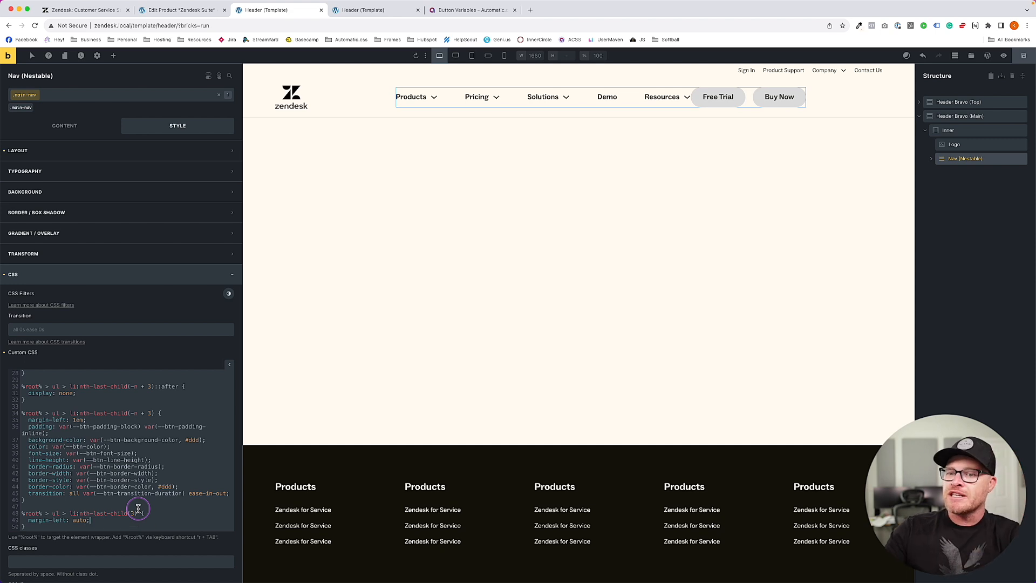
{"action": "left_click", "coordinate": [1024, 55]}
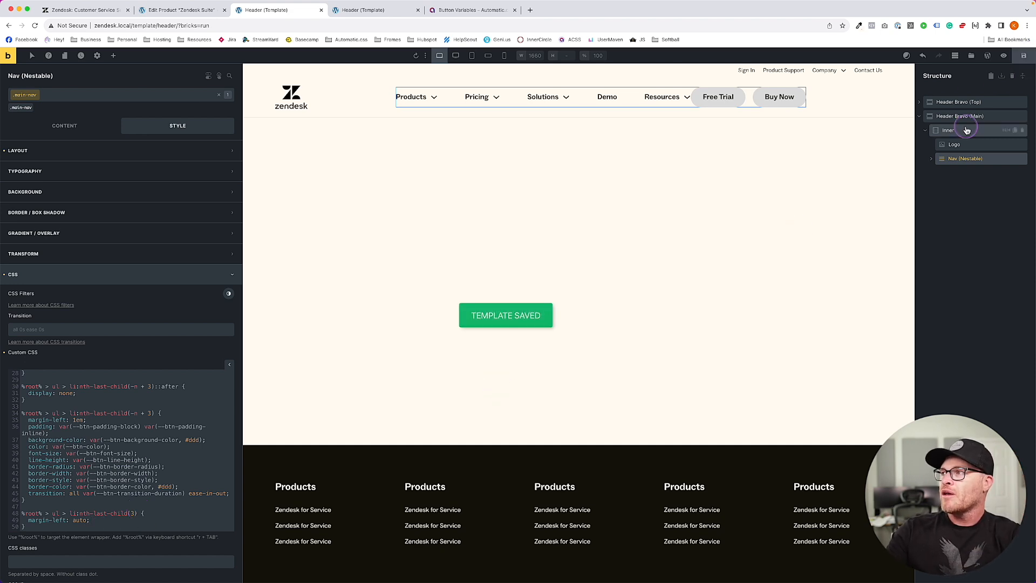
- Set the layout width of the Nav (Nestable) element to 100%
{"action": "left_click", "coordinate": [58, 153]}
{"action": "left_click", "coordinate": [77, 316]}
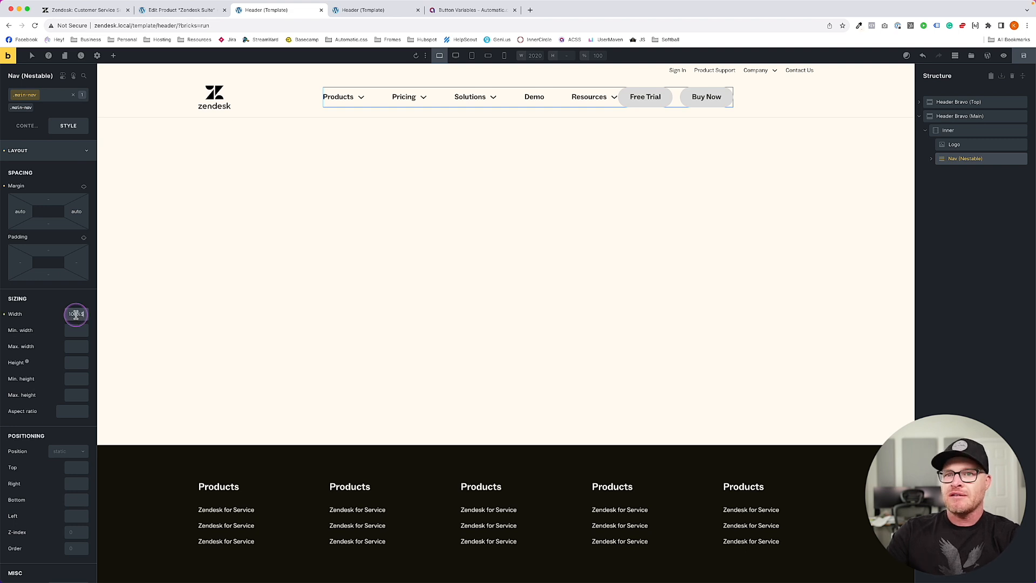
{"action": "type", "text": "100%$"}
{"action": "key", "text": "BackSpace"}
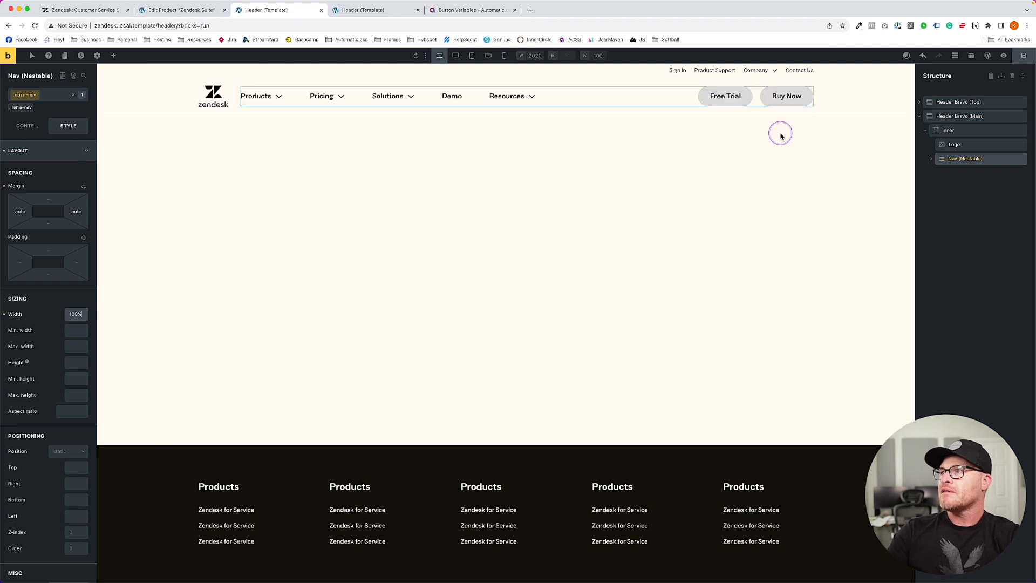
- Check the nav layout in the header preview with the developer tools closed, and return to the builder
{"action": "left_click", "coordinate": [374, 11]}
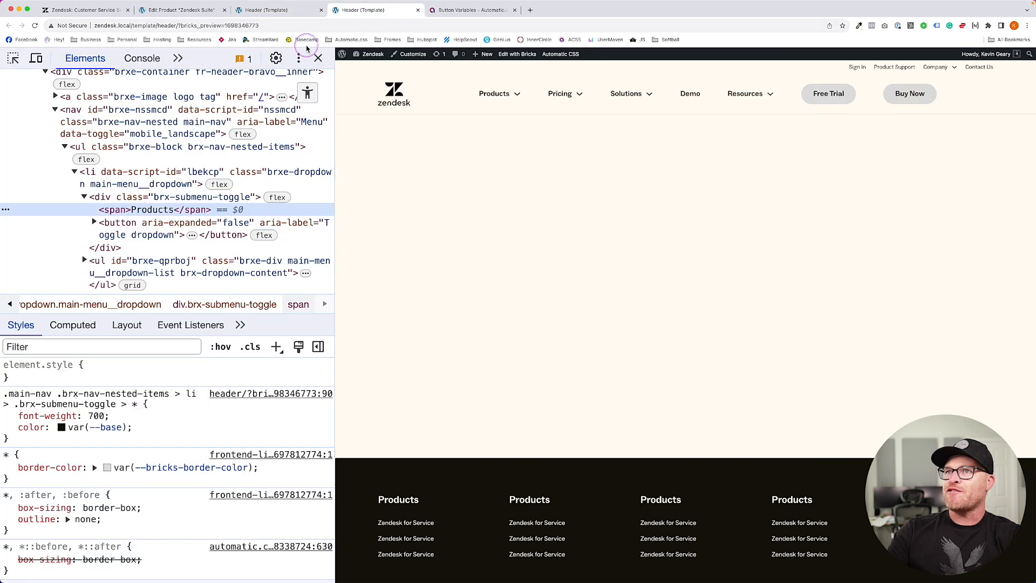
{"action": "left_click", "coordinate": [318, 57]}
{"action": "mouse_move", "coordinate": [335, 93]}
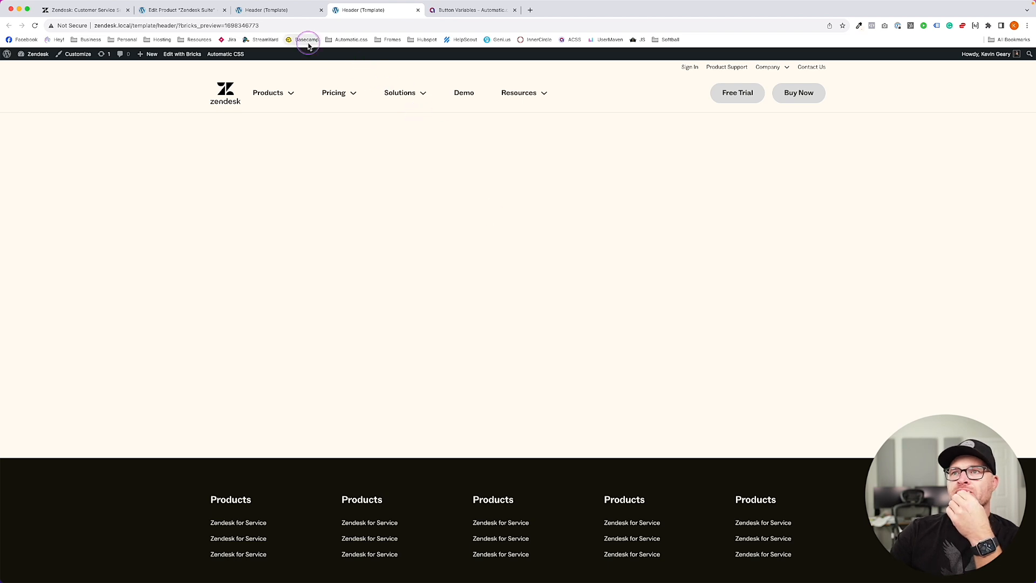
{"action": "left_click", "coordinate": [280, 10]}
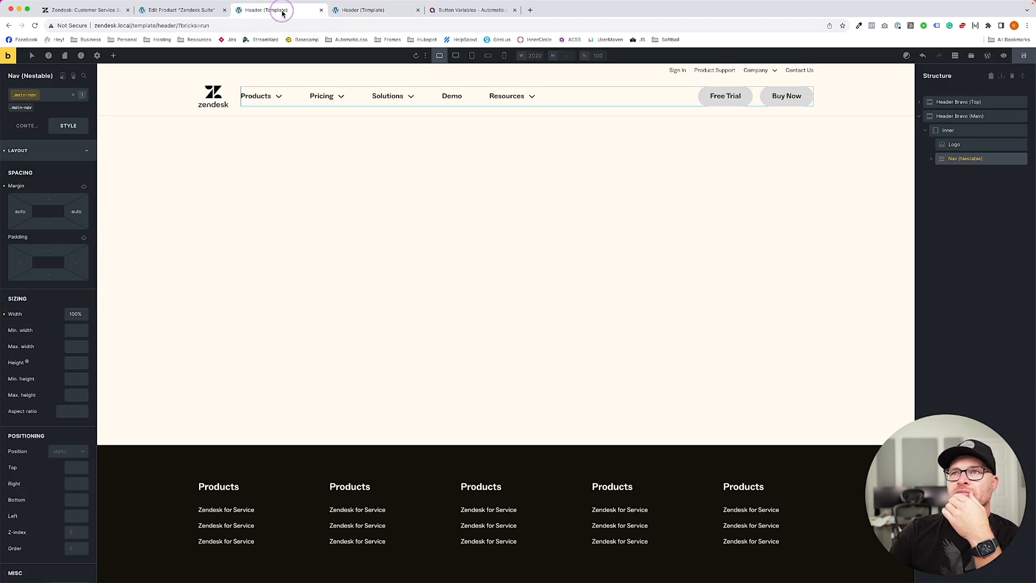
- Set margin-inline-start to auto in the nav's %root% > ul > li:first-child rule
{"action": "left_click", "coordinate": [965, 158]}
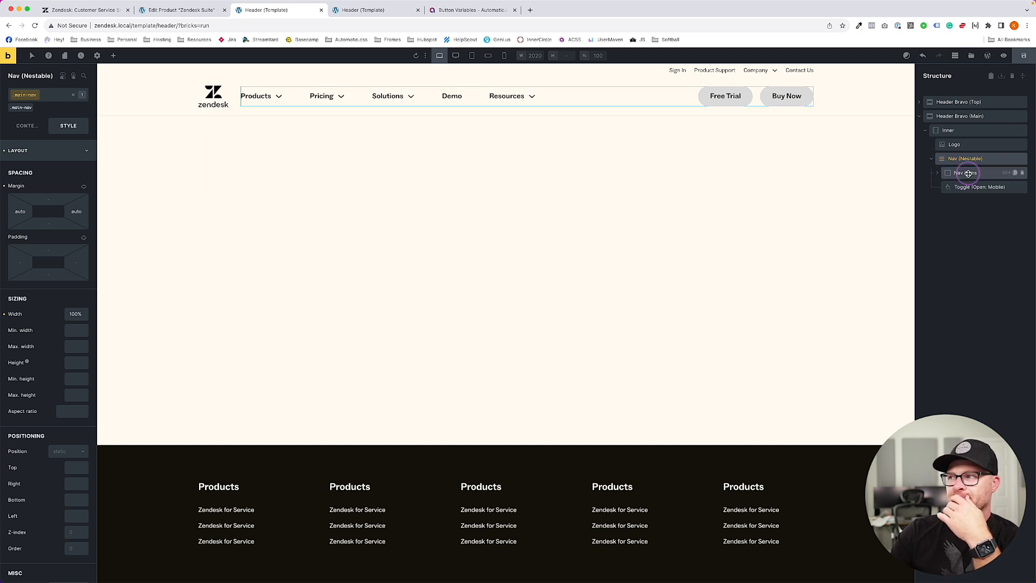
{"action": "left_click", "coordinate": [39, 147]}
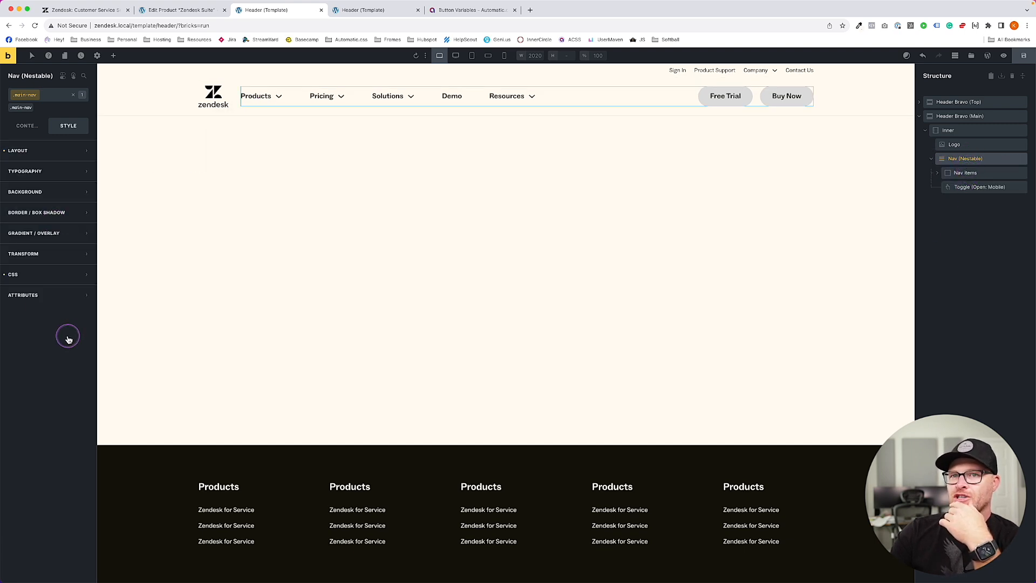
{"action": "left_click", "coordinate": [63, 273]}
{"action": "left_click", "coordinate": [75, 384]}
{"action": "scroll", "coordinate": [88, 465], "scroll_direction": "down", "scroll_amount": 5}
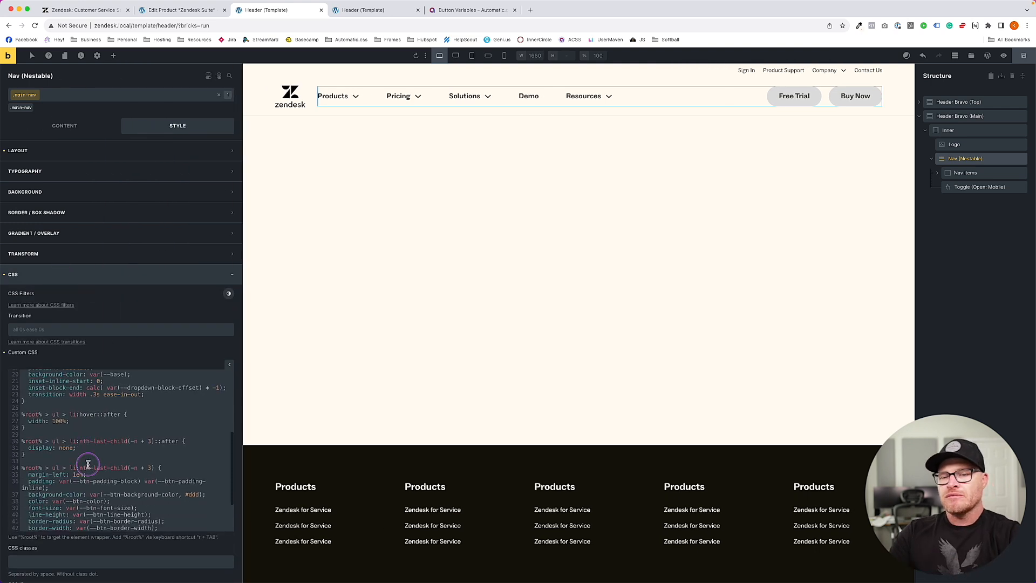
{"action": "scroll", "coordinate": [88, 464], "scroll_direction": "up", "scroll_amount": 5}
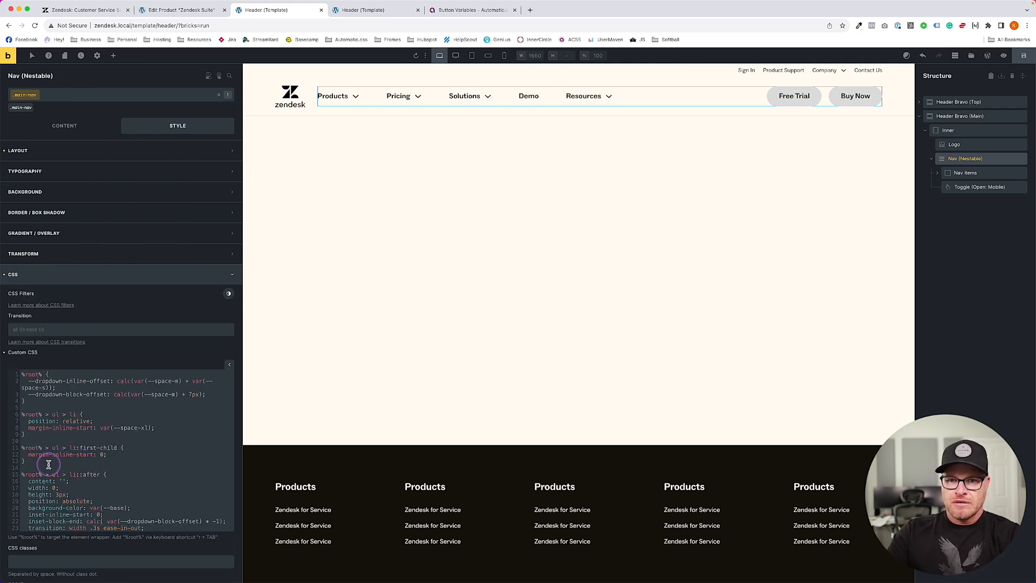
{"action": "left_click", "coordinate": [137, 452]}
{"action": "key", "text": "Return"}
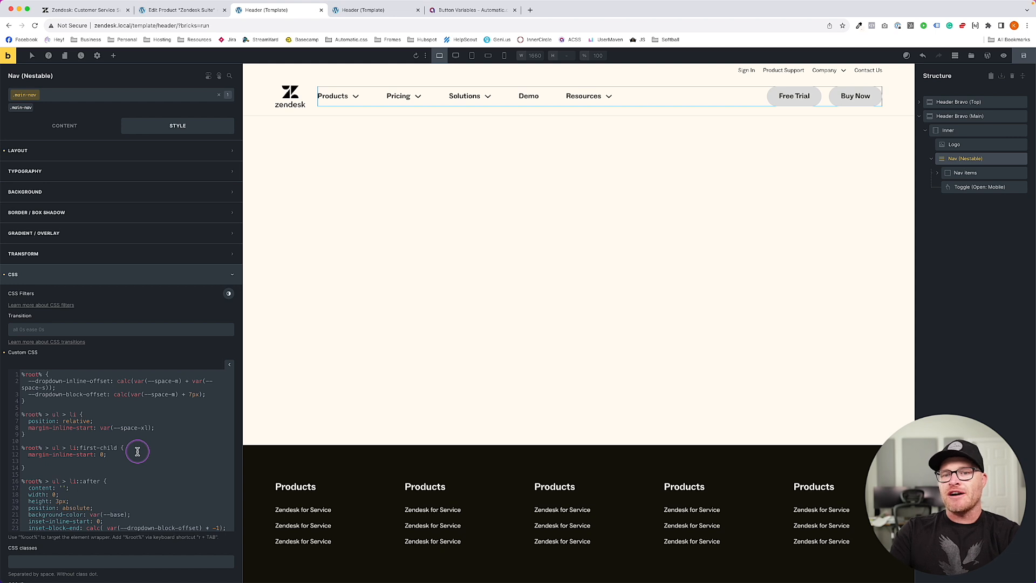
{"action": "left_click", "coordinate": [103, 457]}
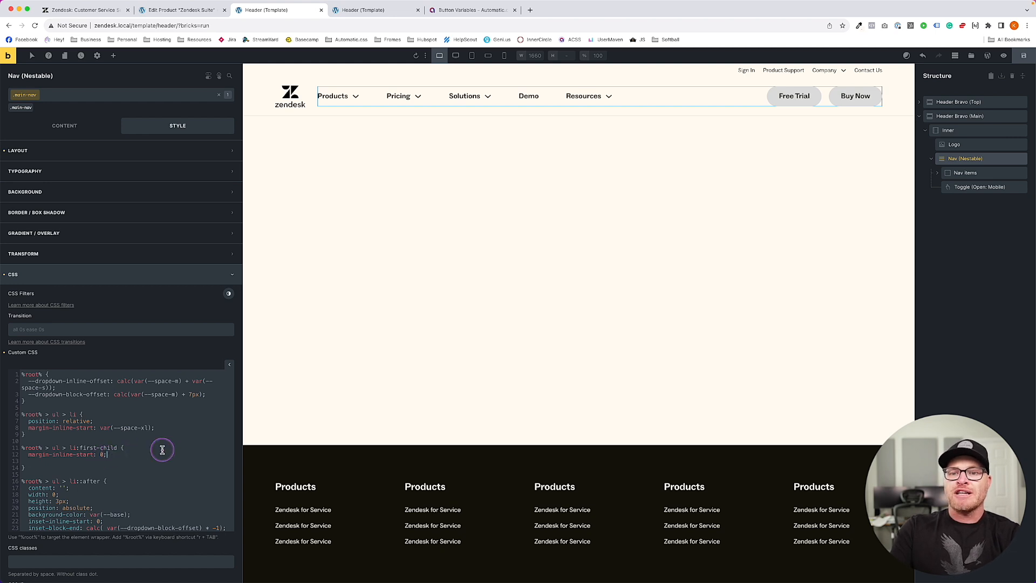
{"action": "key", "text": "BackSpace"}
{"action": "type", "text": "auto"}
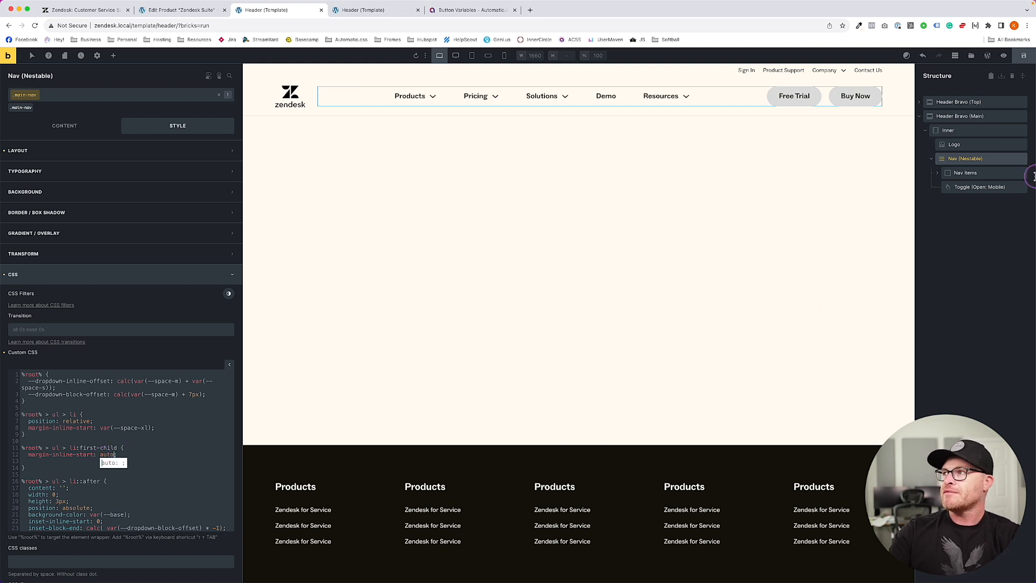
- Save the template and reload the header preview to check the centred nav items
{"action": "left_click", "coordinate": [1024, 55]}
{"action": "left_click", "coordinate": [362, 11]}
{"action": "key", "text": "super+r"}
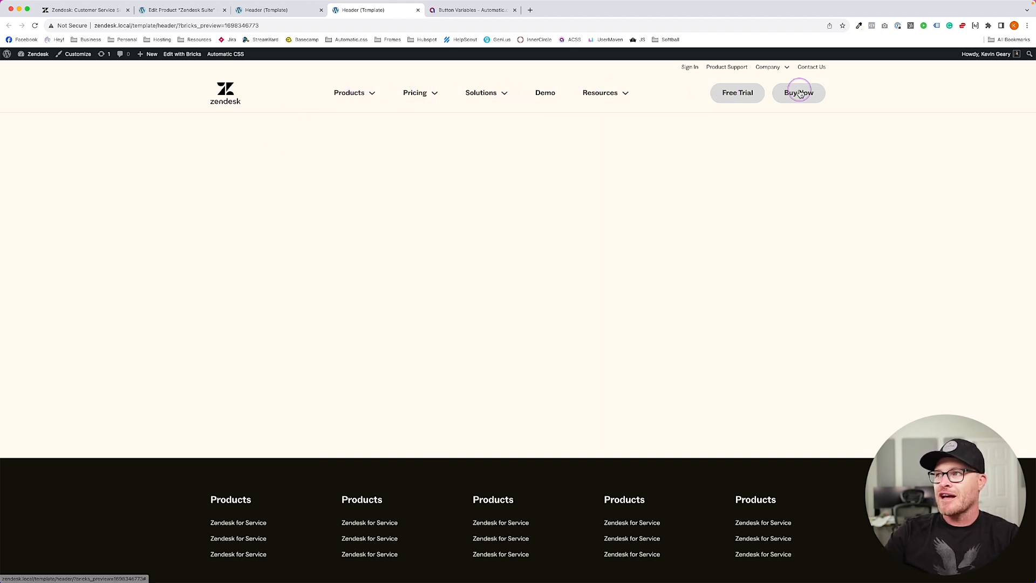
- Back in the builder, add --btn-background-color: var(--action) and --btn-color: white to the li:nth-last-child(3) rule
{"action": "left_click", "coordinate": [267, 10]}
{"action": "scroll", "coordinate": [99, 443], "scroll_direction": "down", "scroll_amount": 10}
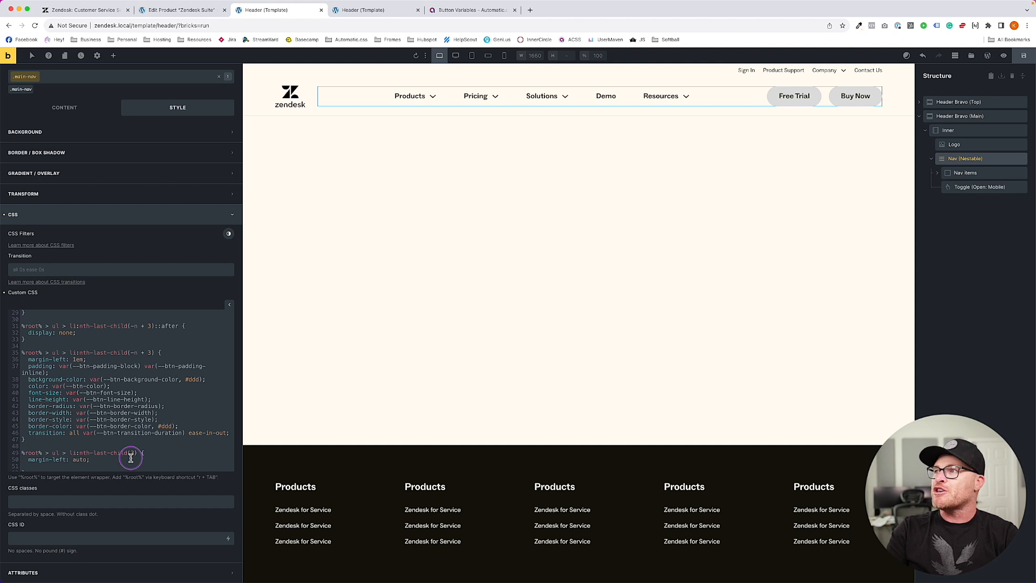
{"action": "key", "text": "BackSpace"}
{"action": "key", "text": "BackSpace"}
{"action": "key", "text": "BackSpace"}
{"action": "key", "text": "BackSpace"}
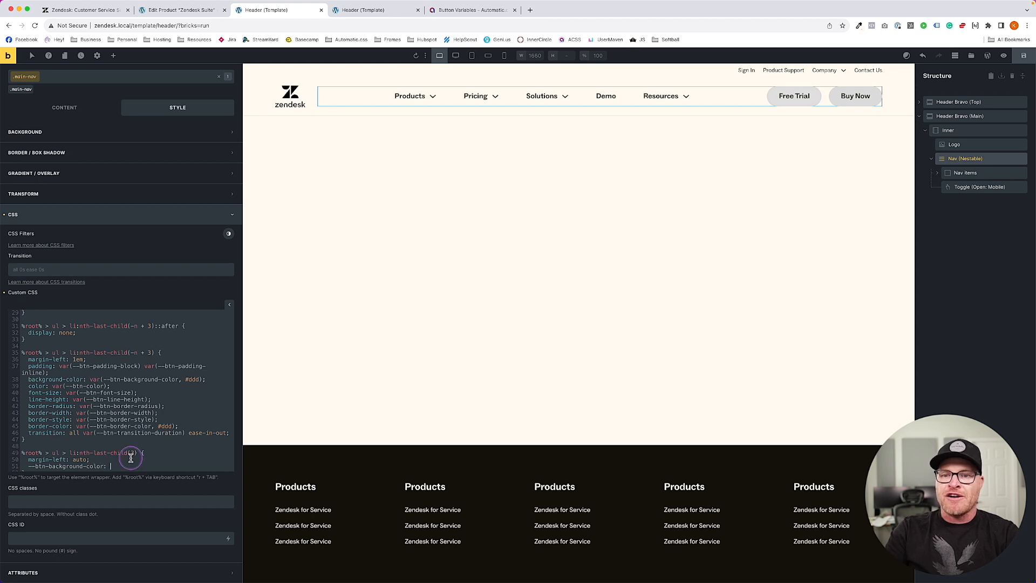
{"action": "type", "text": "n"}
{"action": "key", "text": "Tab"}
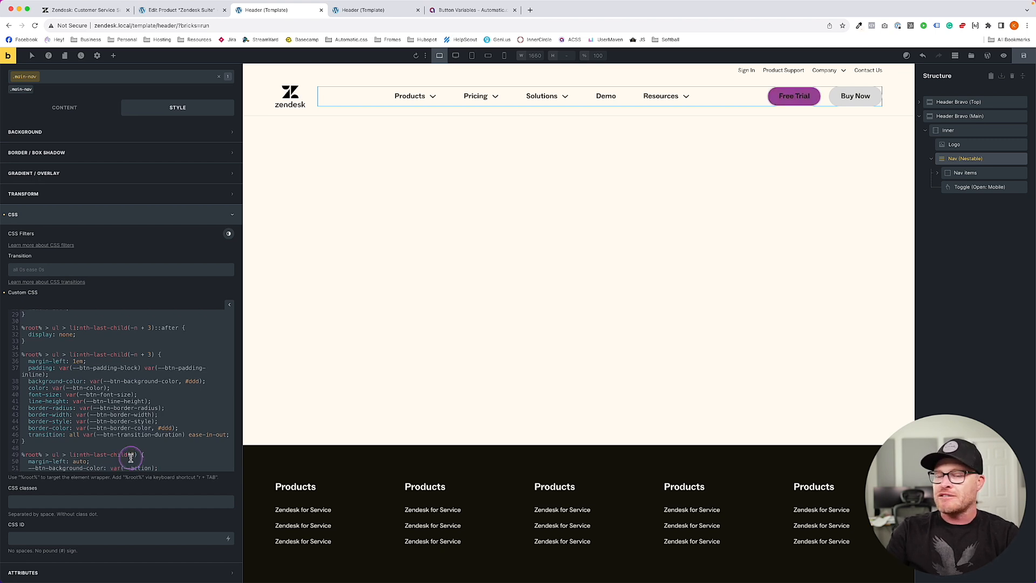
{"action": "key", "text": "Return"}
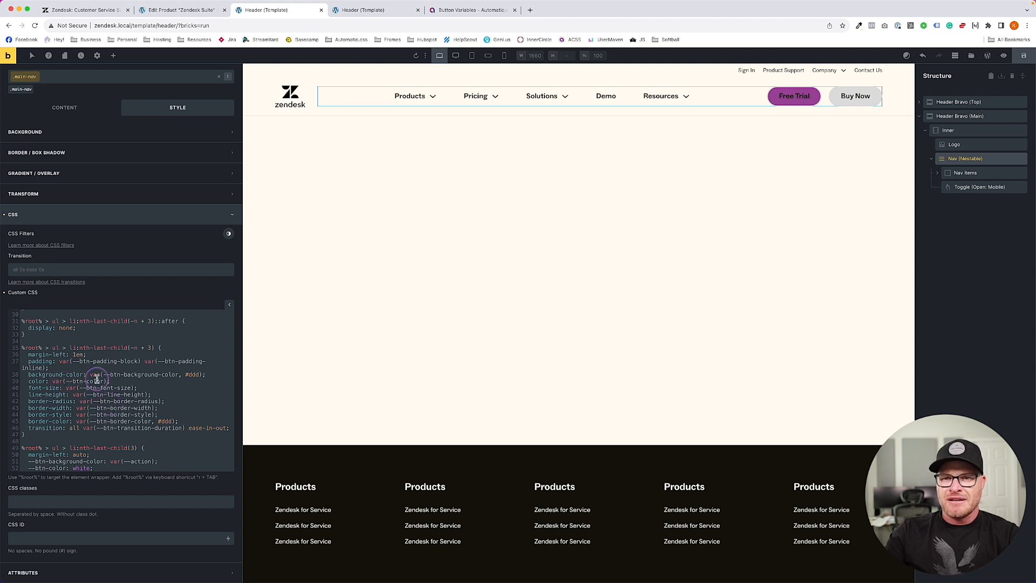
- Change the --btn-color value in the li:nth-last-child(3) rule to var(--white)
{"action": "scroll", "coordinate": [111, 384], "scroll_direction": "down", "scroll_amount": 1}
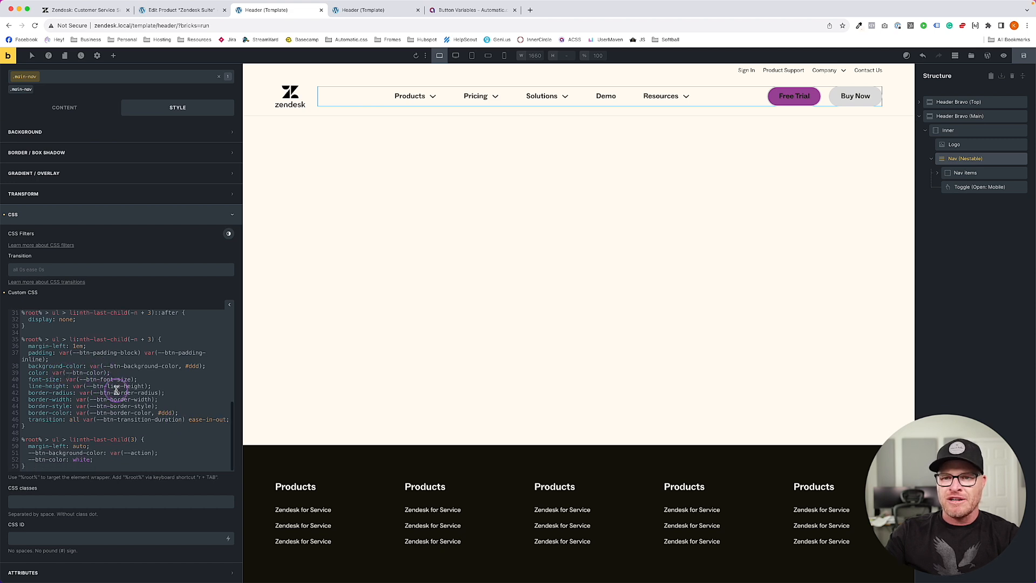
{"action": "left_click", "coordinate": [81, 460]}
{"action": "type", "text": "var"}
{"action": "key", "text": "super+Right"}
{"action": "key", "text": "BackSpace"}
{"action": "key", "text": "BackSpace"}
{"action": "key", "text": "BackSpace"}
{"action": "key", "text": "BackSpace"}
{"action": "key", "text": "BackSpace"}
{"action": "key", "text": "BackSpace"}
{"action": "key", "text": "BackSpace"}
{"action": "key", "text": "BackSpace"}
{"action": "key", "text": "BackSpace"}
{"action": "type", "text": "var(0"}
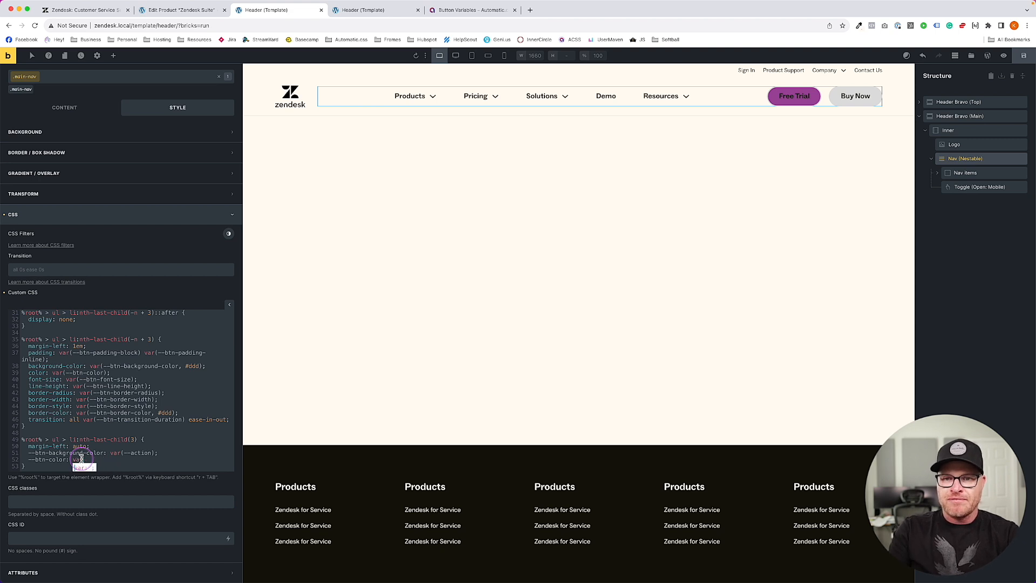
{"action": "key", "text": "BackSpace"}
{"action": "type", "text": ");"}
{"action": "key", "text": "Left"}
{"action": "key", "text": "Left"}
{"action": "type", "text": "--white"}
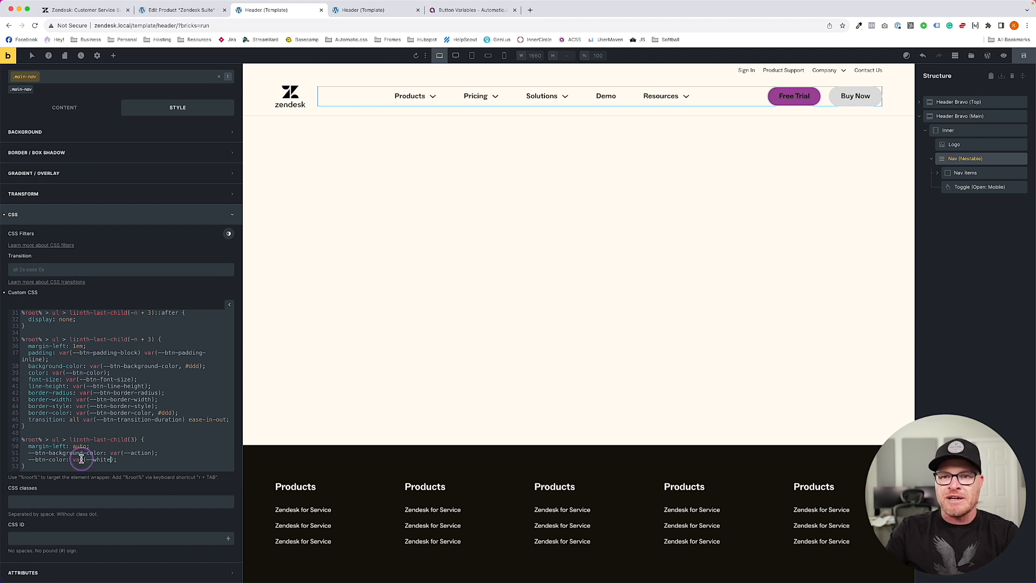
- Save the template, inspect the Free Trial link's styles in the header preview, and return to the builder
{"action": "key", "text": "super+s"}
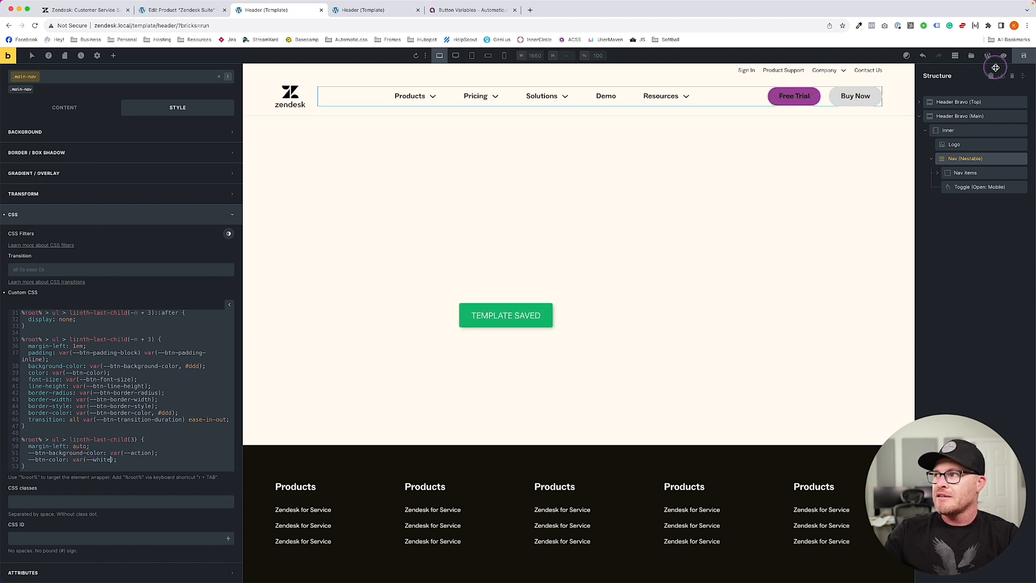
{"action": "left_click", "coordinate": [379, 10]}
{"action": "right_click", "coordinate": [741, 92]}
{"action": "left_click", "coordinate": [771, 218]}
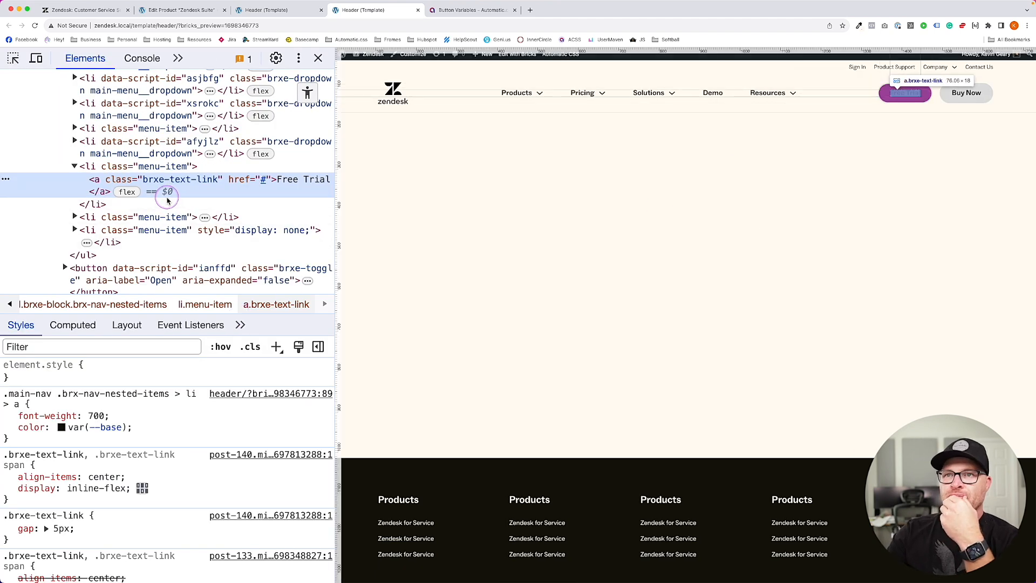
{"action": "left_click", "coordinate": [280, 10]}
{"action": "left_click", "coordinate": [171, 10]}
{"action": "left_click", "coordinate": [283, 14]}
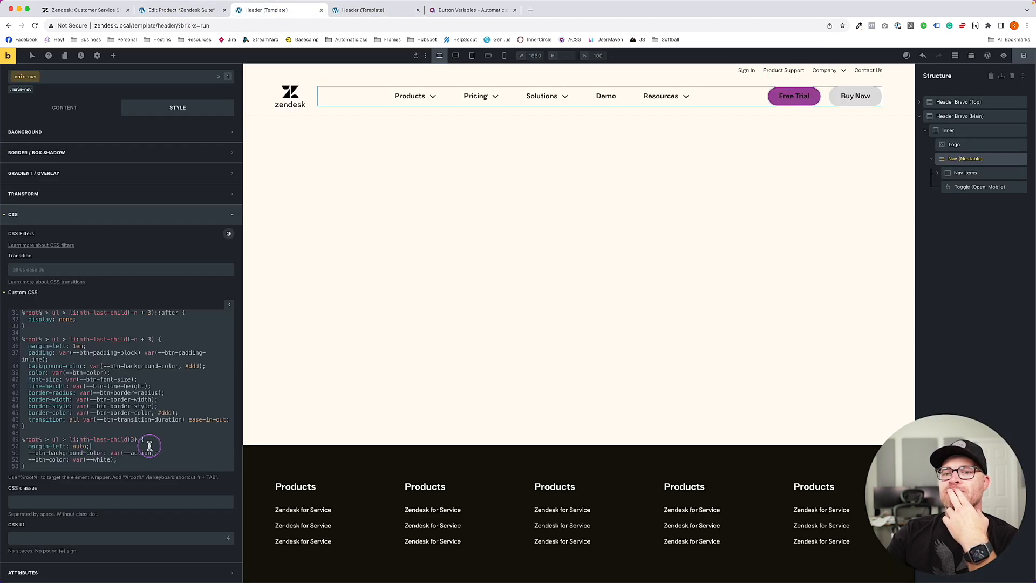
- Try appending a to the li:nth-last-child(-n + 3) and li:nth-last-child(3) selectors so both rules target the links
{"action": "left_click", "coordinate": [135, 462]}
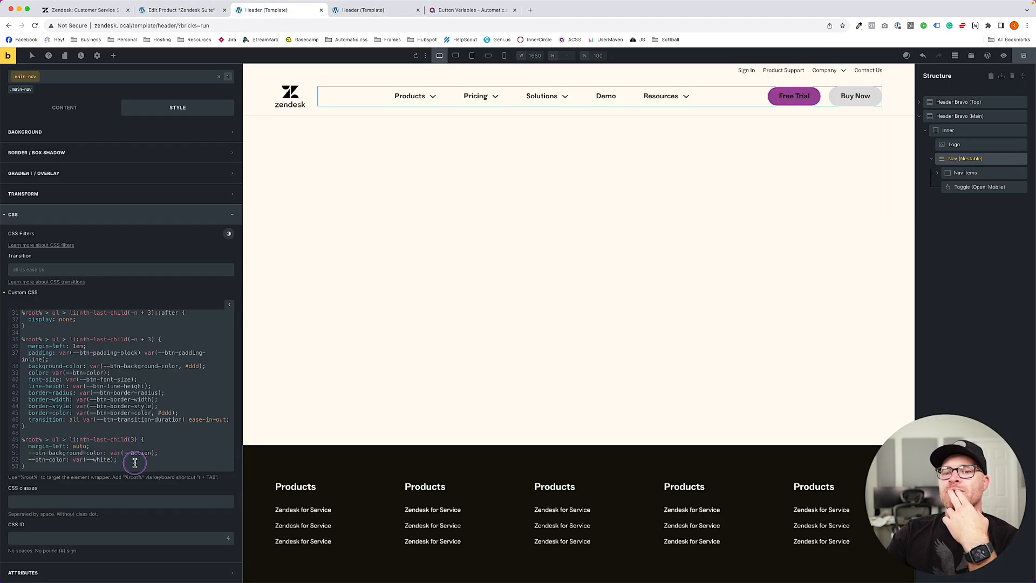
{"action": "left_click", "coordinate": [154, 340]}
{"action": "type", "text": "a"}
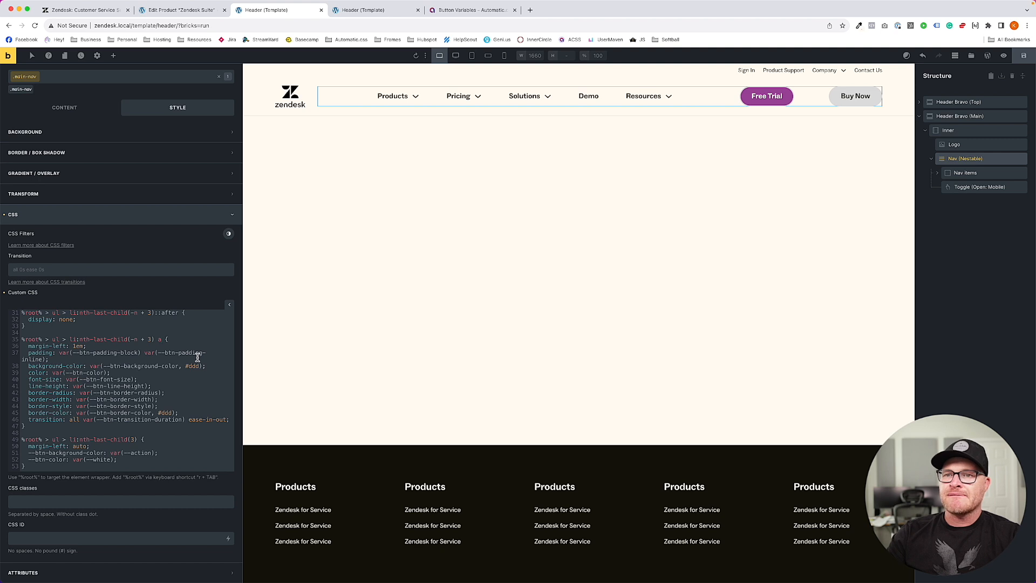
{"action": "left_click", "coordinate": [140, 438]}
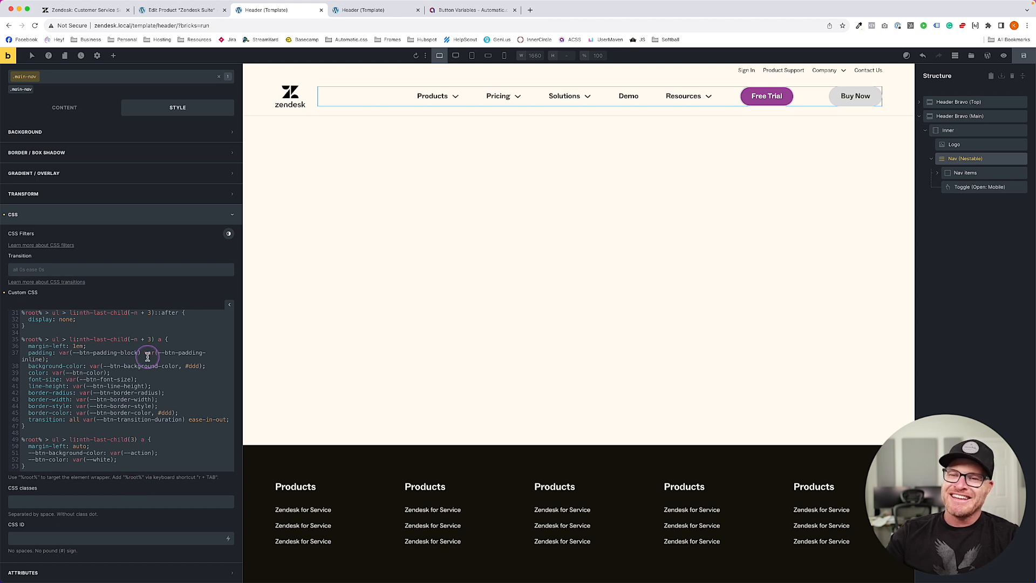
- Remove the appended a from the li:nth-last-child(-n + 3) and li:nth-last-child(3) selectors and save the template
{"action": "double_click", "coordinate": [159, 340]}
{"action": "key", "text": "BackSpace"}
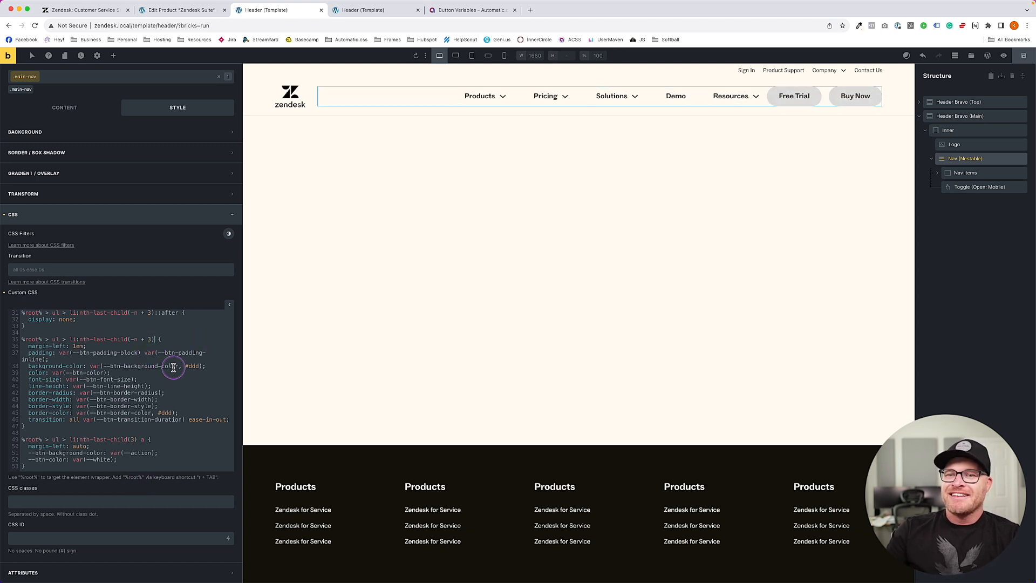
{"action": "left_click", "coordinate": [149, 439]}
{"action": "key", "text": "BackSpace"}
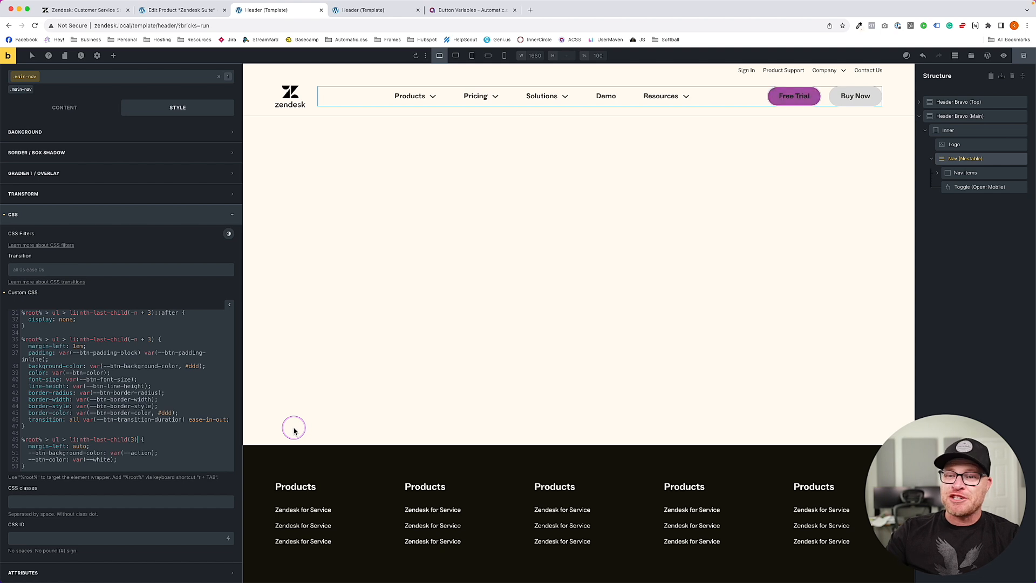
{"action": "left_click", "coordinate": [1024, 56]}
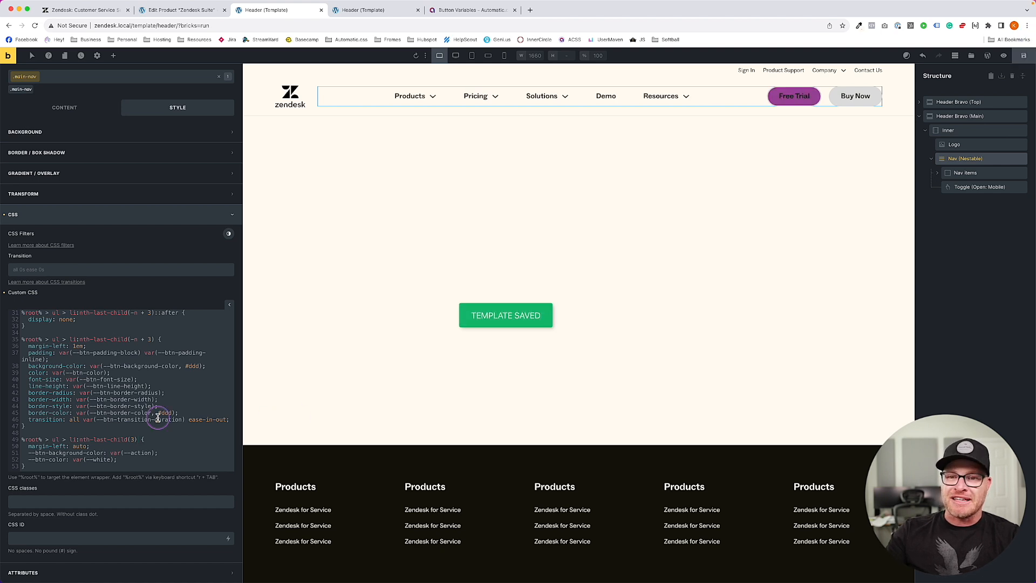
- Add a %root% > ul > li:nth-last-child(3) a rule containing --btn-color: var(--white) below the li:nth-last-child(3) rule
{"action": "left_click_drag", "start_coordinate": [139, 440], "coordinate": [2, 441]}
{"action": "key", "text": "super+c"}
{"action": "left_click", "coordinate": [48, 465]}
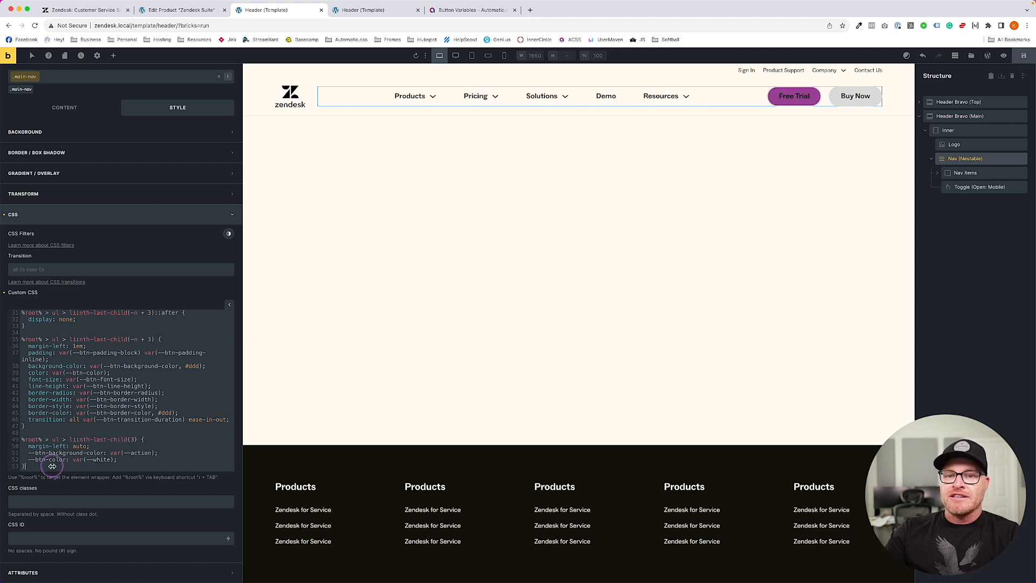
{"action": "key", "text": "Return"}
{"action": "key", "text": "super+v"}
{"action": "type", "text": "a {"}
{"action": "key", "text": "Return"}
{"action": "key", "text": "Return"}
{"action": "type", "text": "}"}
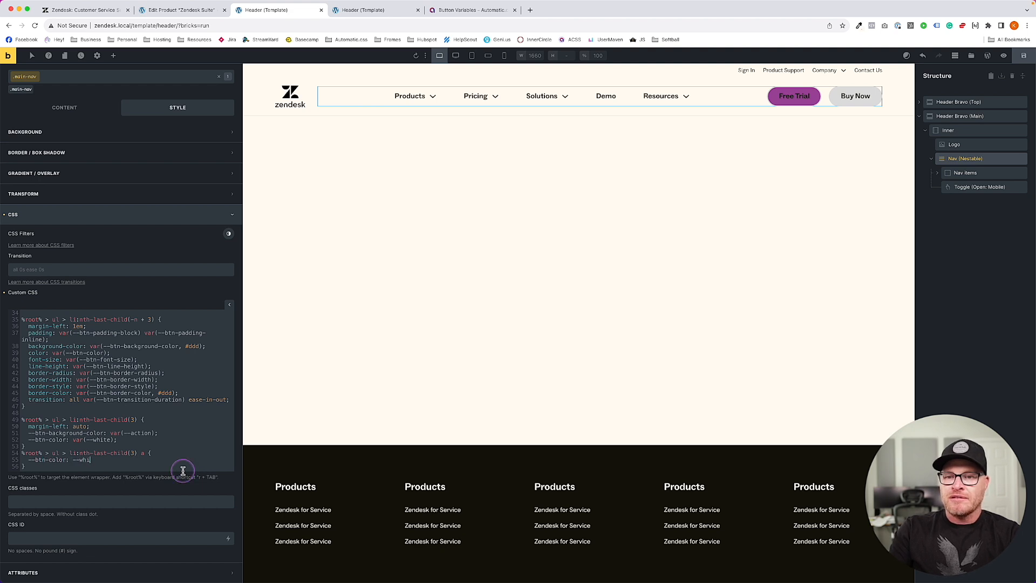
{"action": "type", "text": " hite ;"}
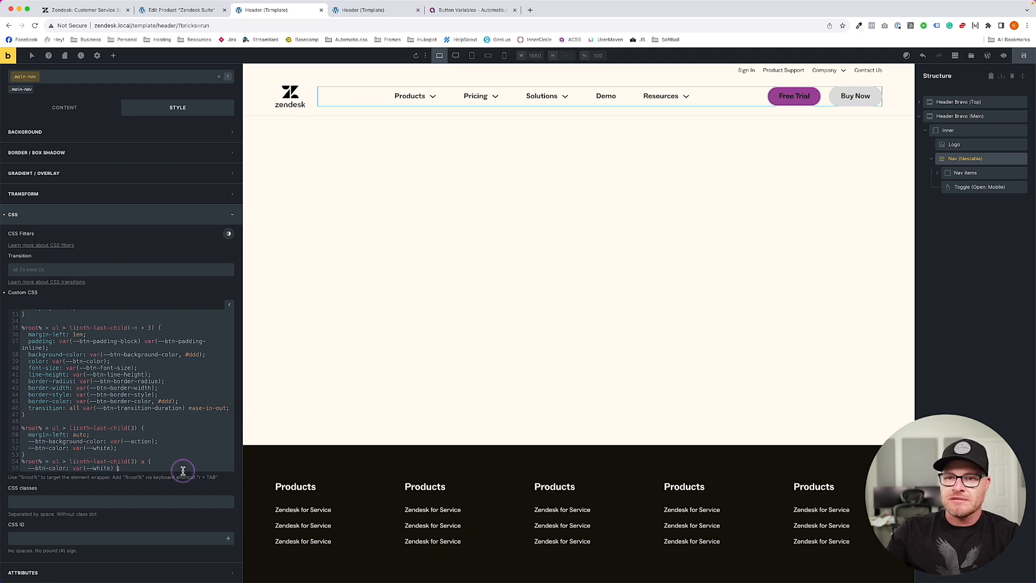
- Delete the --btn-color declaration and its empty line from the li:nth-last-child(3) rule
{"action": "scroll", "coordinate": [156, 456], "scroll_direction": "down", "scroll_amount": 1}
{"action": "left_click_drag", "start_coordinate": [117, 439], "coordinate": [34, 440]}
{"action": "key", "text": "BackSpace"}
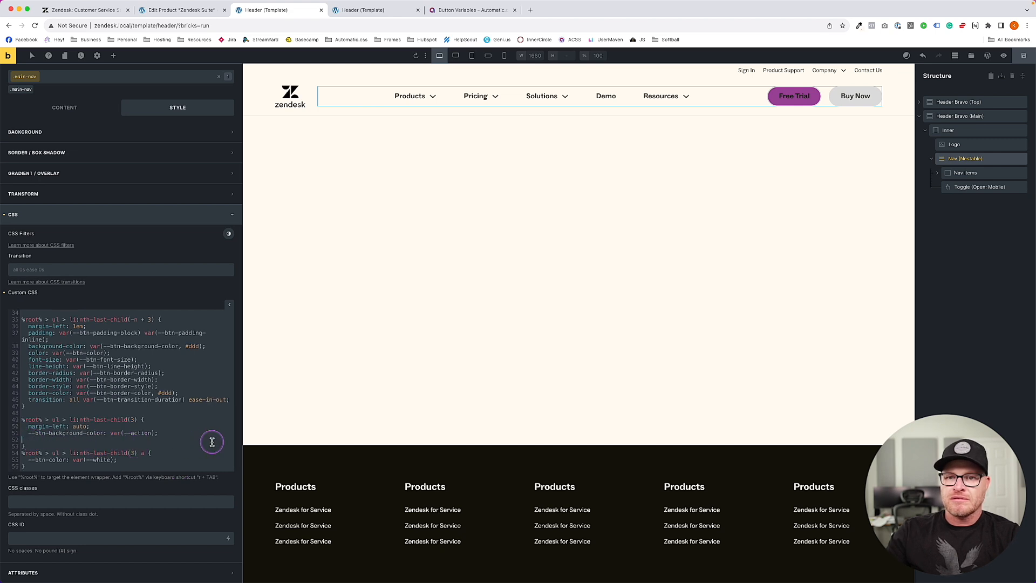
{"action": "key", "text": "BackSpace"}
- Replace the declaration in the li:nth-last-child(3) a rule with color: var(--white)
{"action": "left_click_drag", "start_coordinate": [117, 459], "coordinate": [31, 460]}
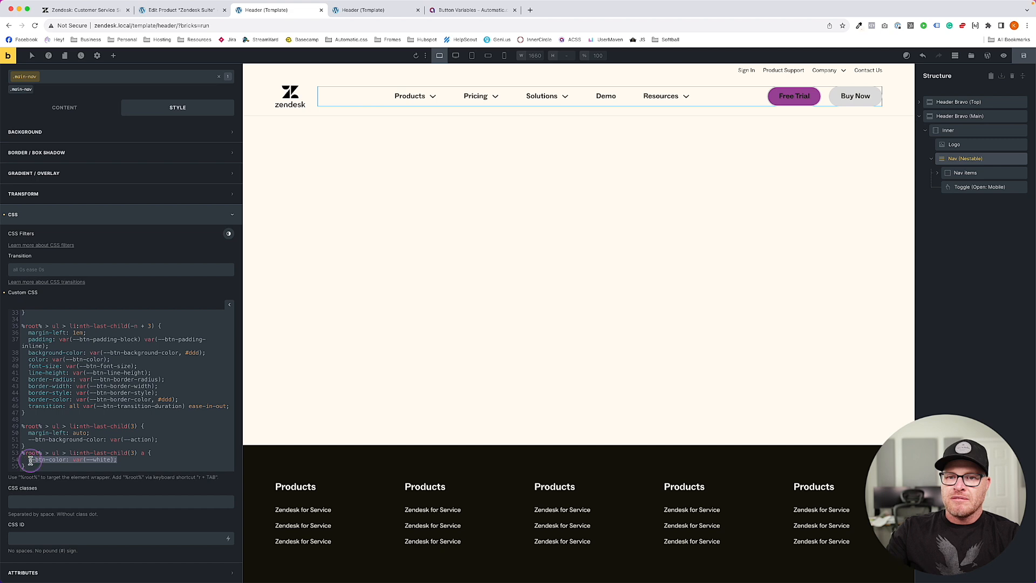
{"action": "type", "text": "color: var(--white);"}
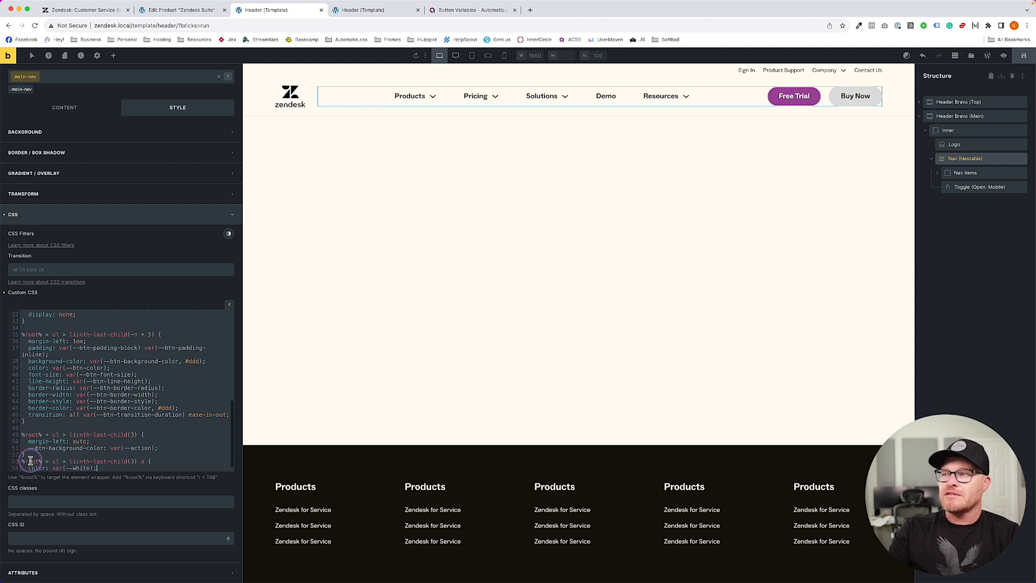
{"action": "scroll", "coordinate": [85, 424], "scroll_direction": "down", "scroll_amount": 1}
- Delete the color: var(--btn-color) declaration from the li:nth-last-child(-n + 3) rule
{"action": "left_click", "coordinate": [164, 438]}
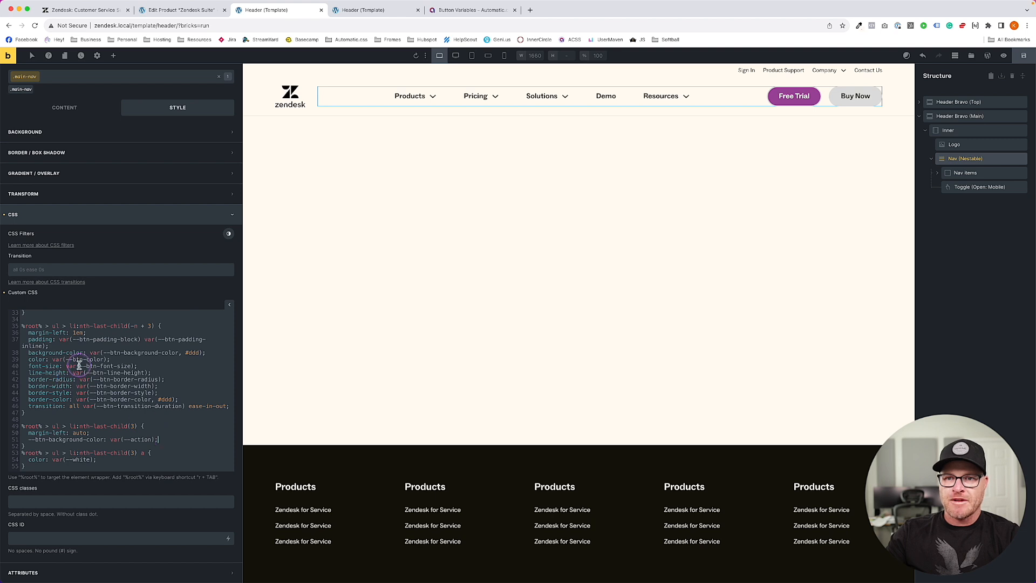
{"action": "left_click_drag", "start_coordinate": [110, 360], "coordinate": [12, 360]}
{"action": "key", "text": "BackSpace"}
{"action": "key", "text": "BackSpace"}
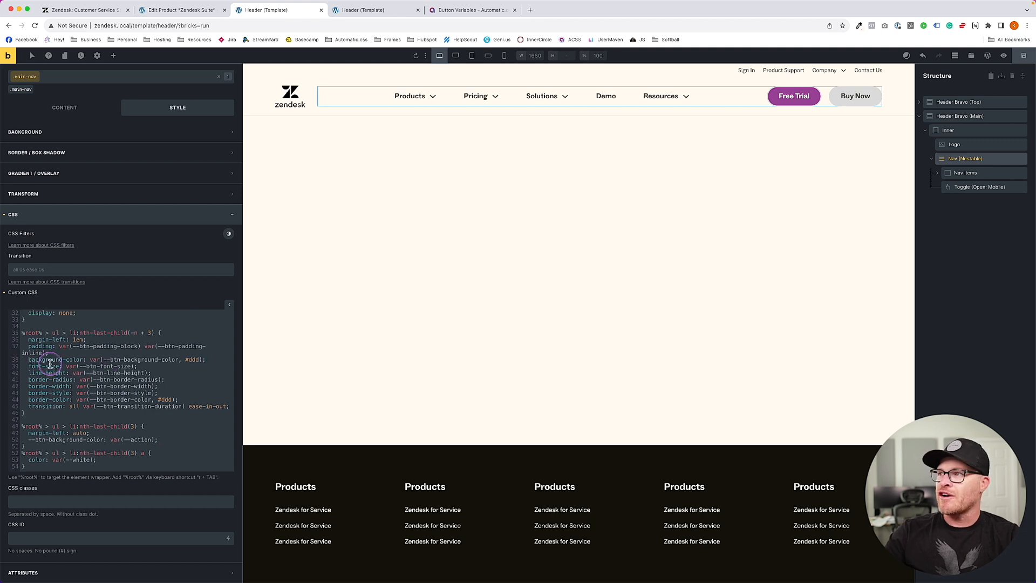
{"action": "left_click", "coordinate": [79, 400]}
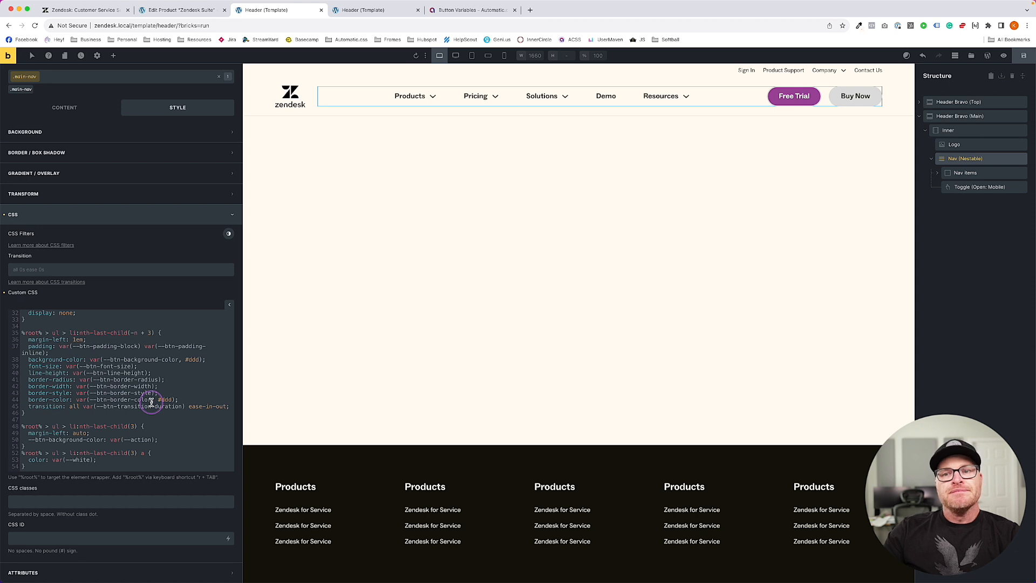
- Add --btn-border-color: var(--action) to the li:nth-last-child(3) rule
{"action": "left_click", "coordinate": [167, 440]}
{"action": "key", "text": "Return"}
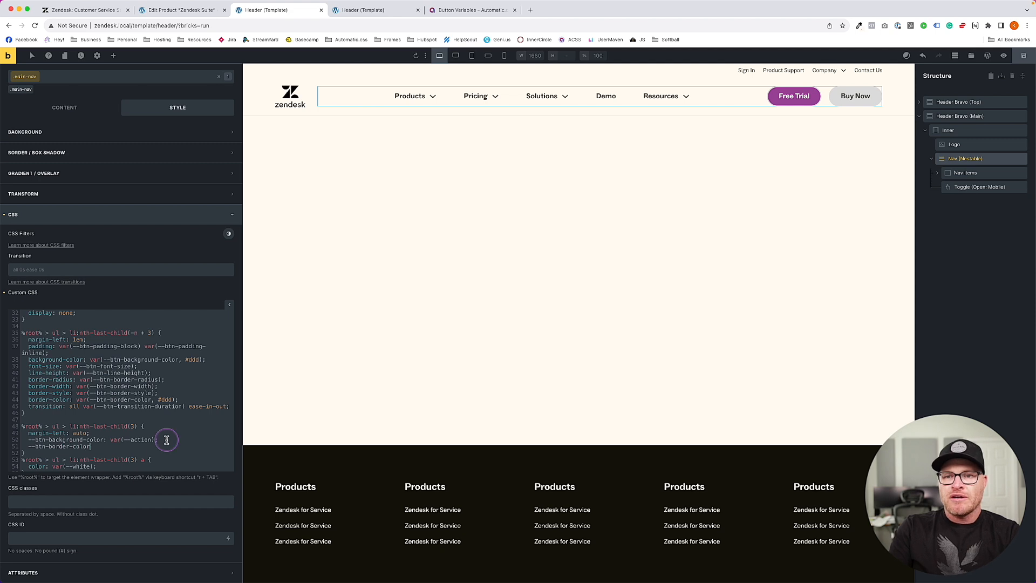
{"action": "key", "text": "Tab"}
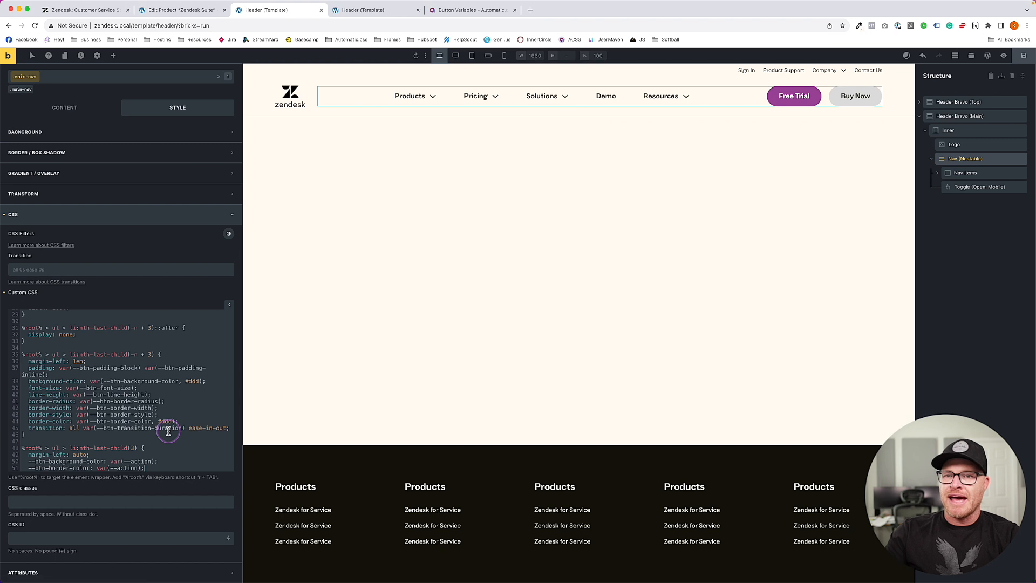
{"action": "scroll", "coordinate": [167, 429], "scroll_direction": "down", "scroll_amount": 1}
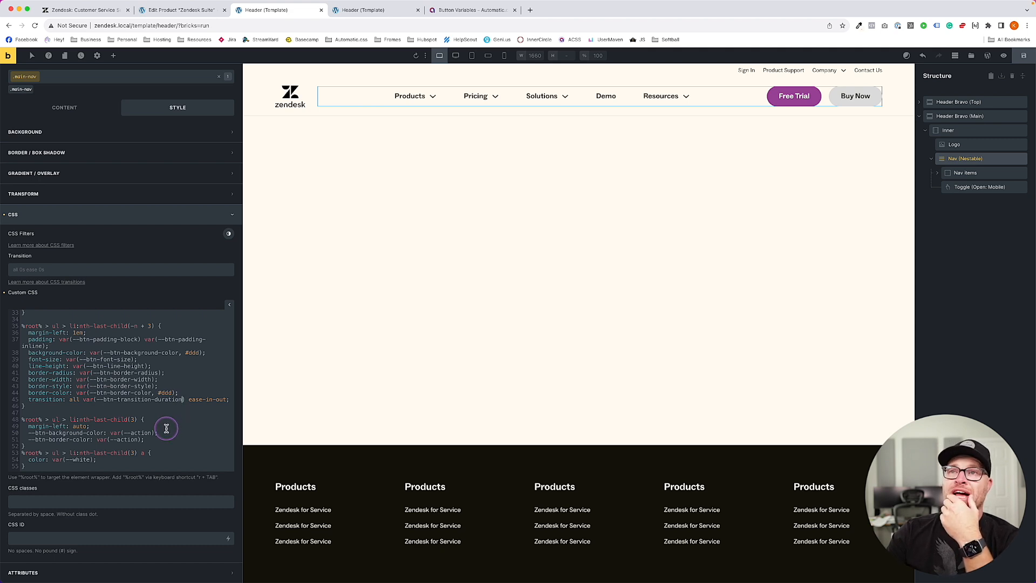
- Check the header buttons on the reference Zendesk site and return to the header builder
{"action": "left_click", "coordinate": [111, 11]}
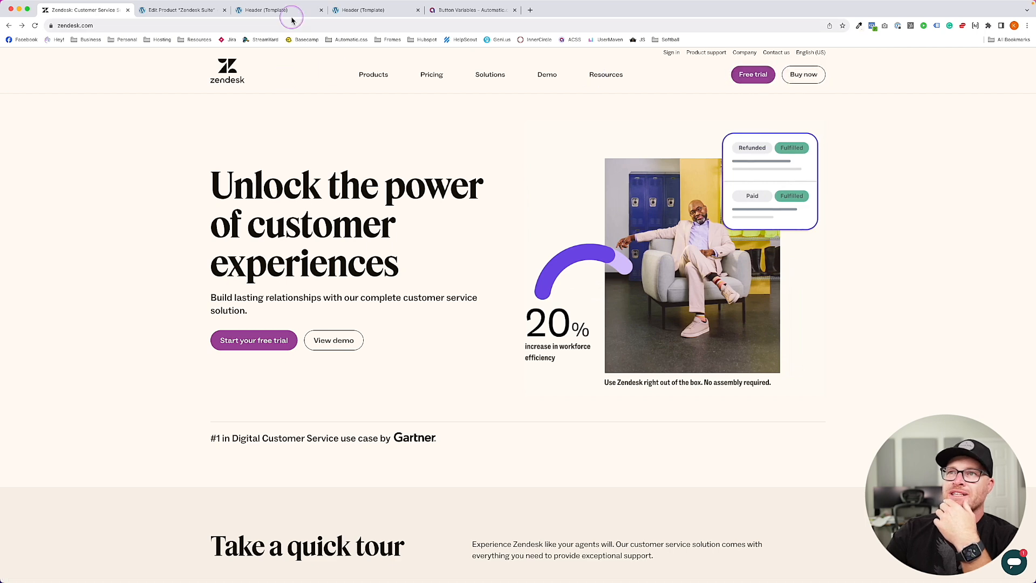
{"action": "left_click", "coordinate": [464, 10]}
{"action": "left_click", "coordinate": [83, 9]}
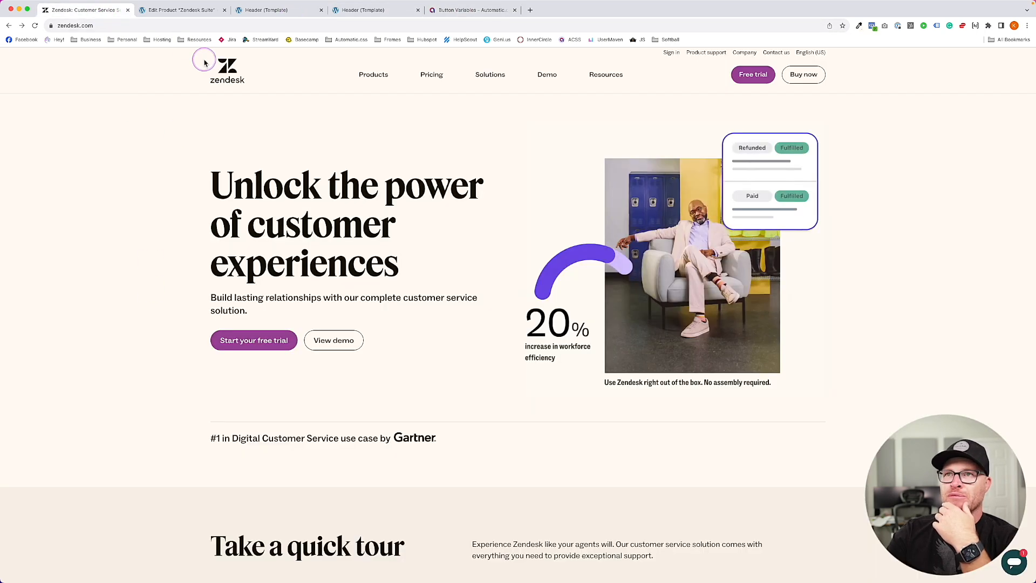
{"action": "left_click", "coordinate": [193, 11]}
{"action": "left_click", "coordinate": [266, 10]}
- Duplicate the li:nth-last-child(3) rule as a :hover rule and remove the margin-left declaration from the copy
{"action": "left_click", "coordinate": [66, 443]}
{"action": "left_click_drag", "start_coordinate": [65, 442], "coordinate": [16, 419]}
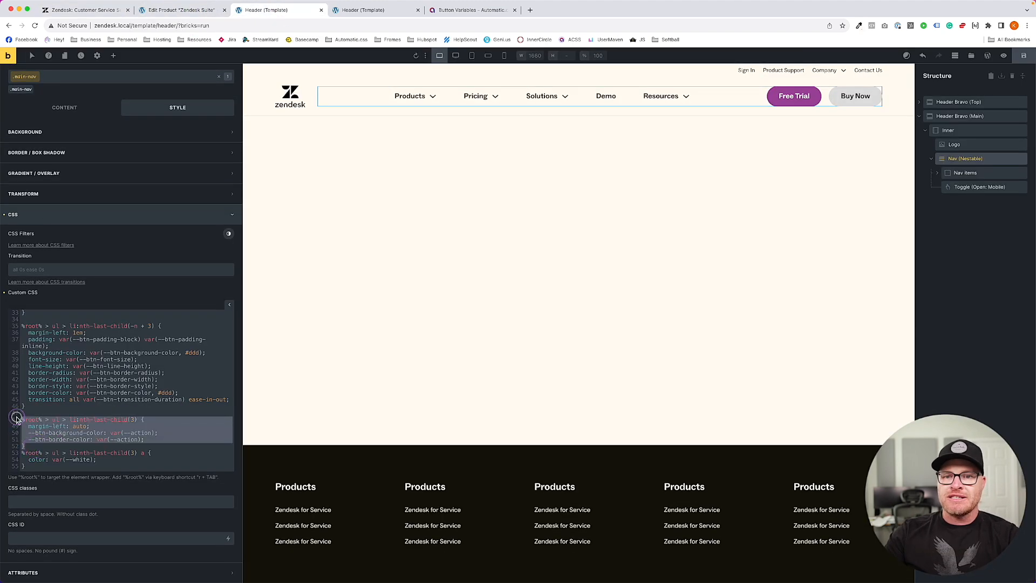
{"action": "key", "text": "super+c"}
{"action": "left_click", "coordinate": [37, 448]}
{"action": "key", "text": "Return"}
{"action": "key", "text": "super+v"}
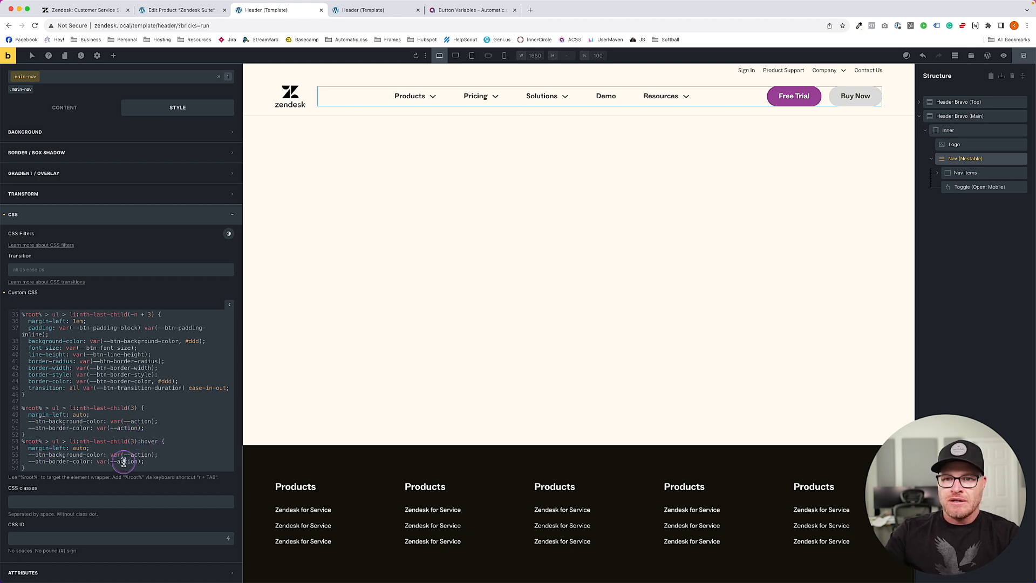
{"action": "left_click_drag", "start_coordinate": [104, 452], "coordinate": [5, 454]}
{"action": "key", "text": "BackSpace"}
{"action": "key", "text": "BackSpace"}
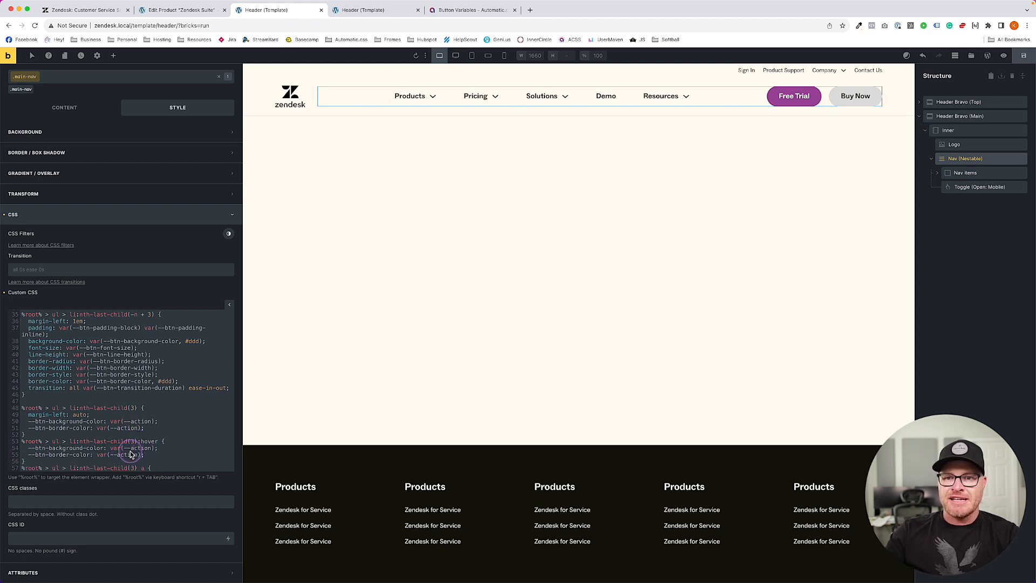
- Set --btn-background-color and --btn-border-color to var(--base) in the li:nth-last-child(3):hover rule and save the template
{"action": "left_click_drag", "start_coordinate": [150, 455], "coordinate": [31, 449]}
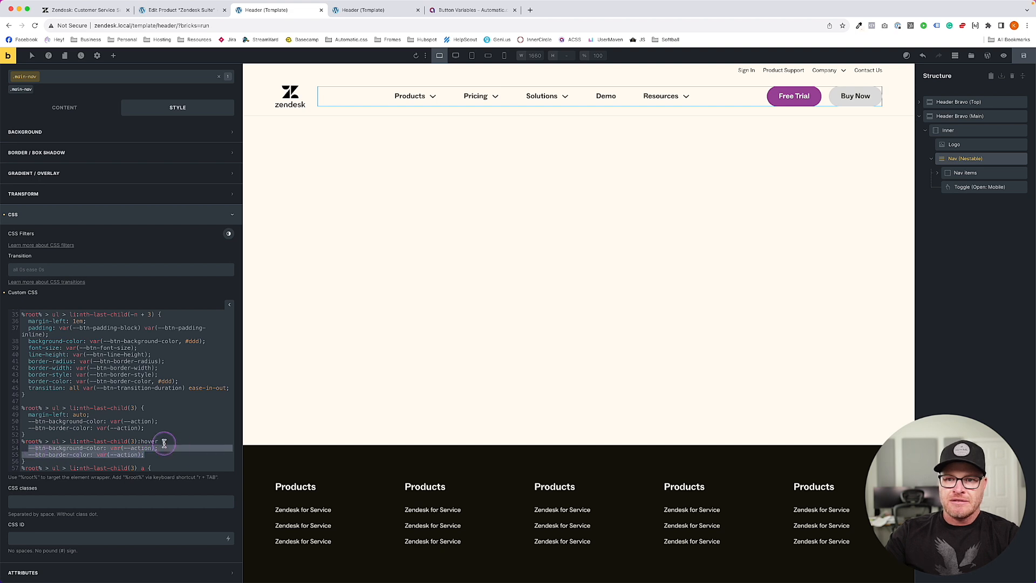
{"action": "left_click_drag", "start_coordinate": [152, 455], "coordinate": [19, 459]}
{"action": "left_click", "coordinate": [141, 449]}
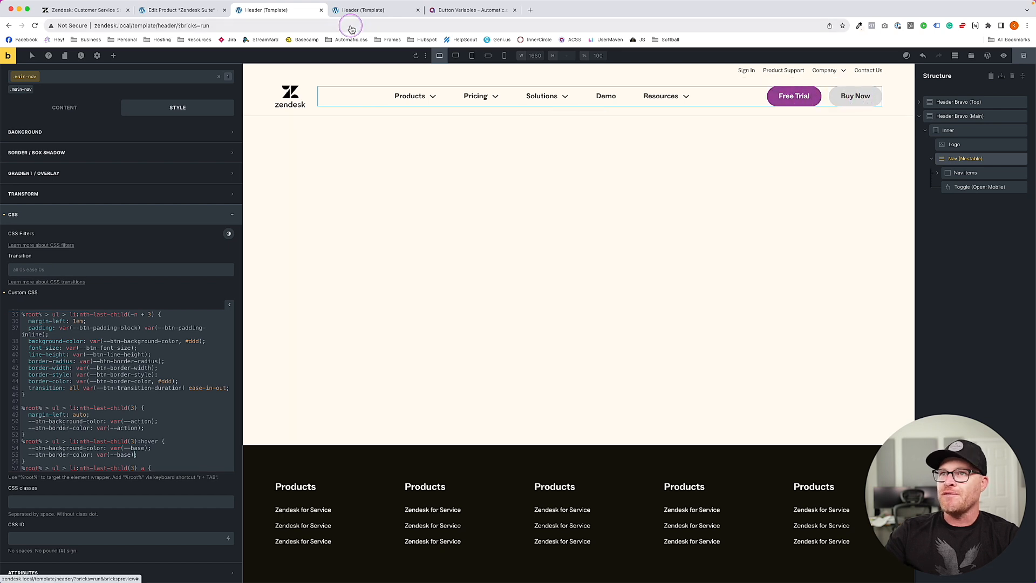
{"action": "key", "text": "super+s"}
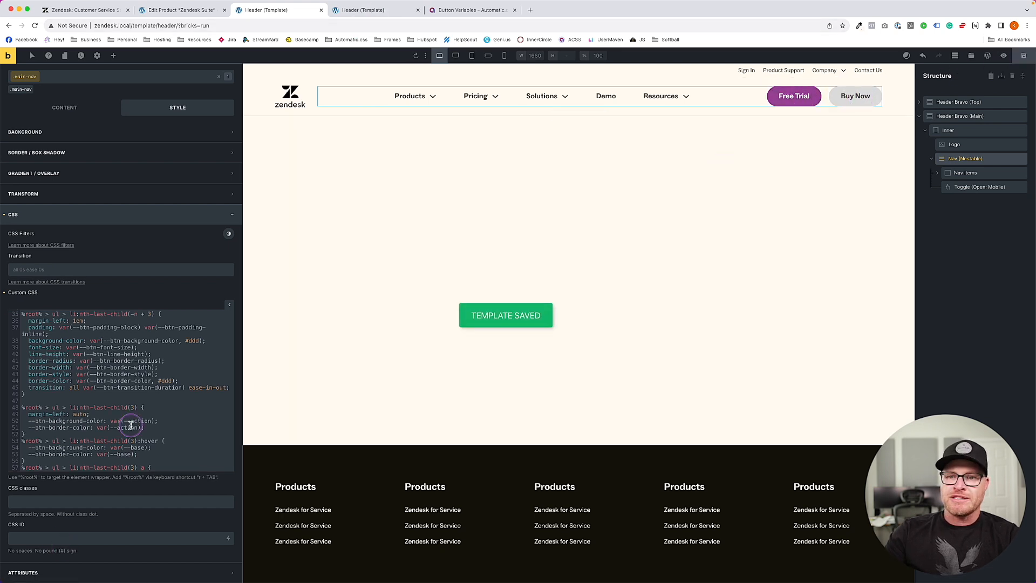
- Duplicate the three li:nth-last-child(3) rules below the originals and retarget the copies to li:nth-last-child(2)
{"action": "scroll", "coordinate": [125, 426], "scroll_direction": "down", "scroll_amount": 2}
{"action": "left_click", "coordinate": [30, 468]}
{"action": "left_click_drag", "start_coordinate": [30, 467], "coordinate": [15, 395]}
{"action": "left_click", "coordinate": [40, 394]}
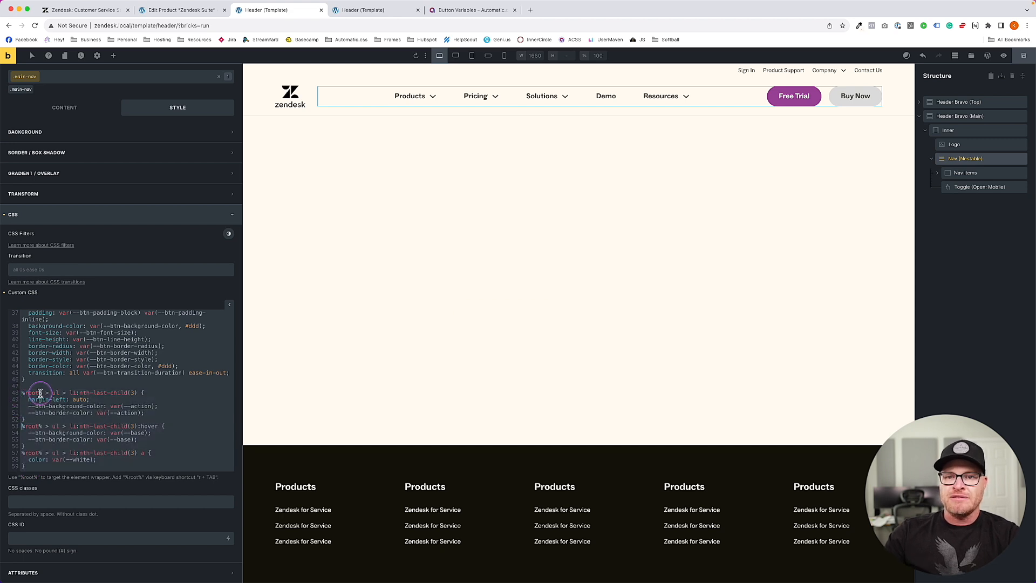
{"action": "key", "text": "Return"}
{"action": "key", "text": "Return"}
{"action": "key", "text": "super+v"}
{"action": "double_click", "coordinate": [132, 393]}
{"action": "type", "text": "2"}
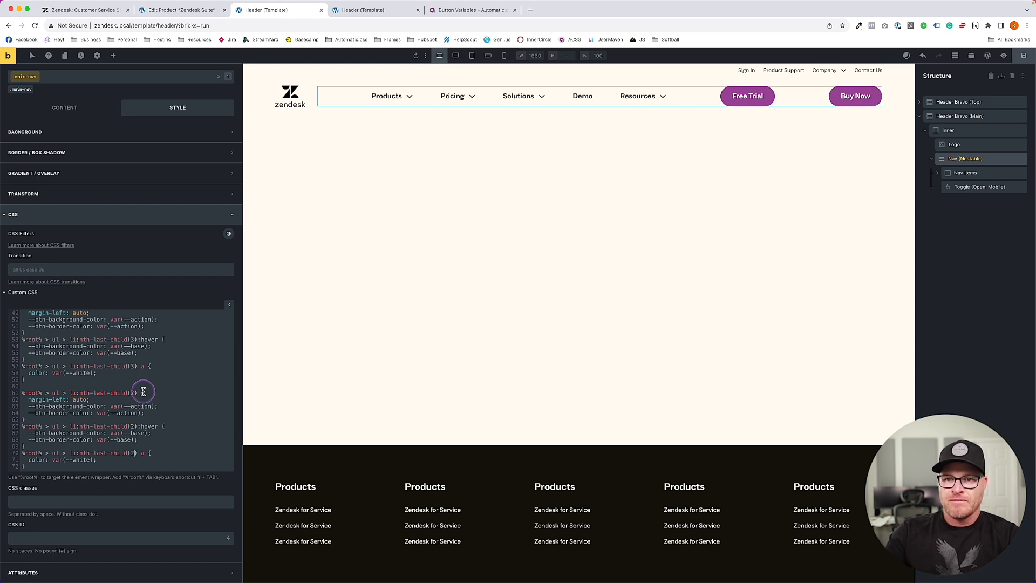
- Remove margin-left: auto from the li:nth-last-child(2) rule and set its --btn-background-color to var(--base)
{"action": "left_click", "coordinate": [81, 419]}
{"action": "left_click_drag", "start_coordinate": [92, 400], "coordinate": [3, 400]}
{"action": "key", "text": "BackSpace"}
{"action": "key", "text": "BackSpace"}
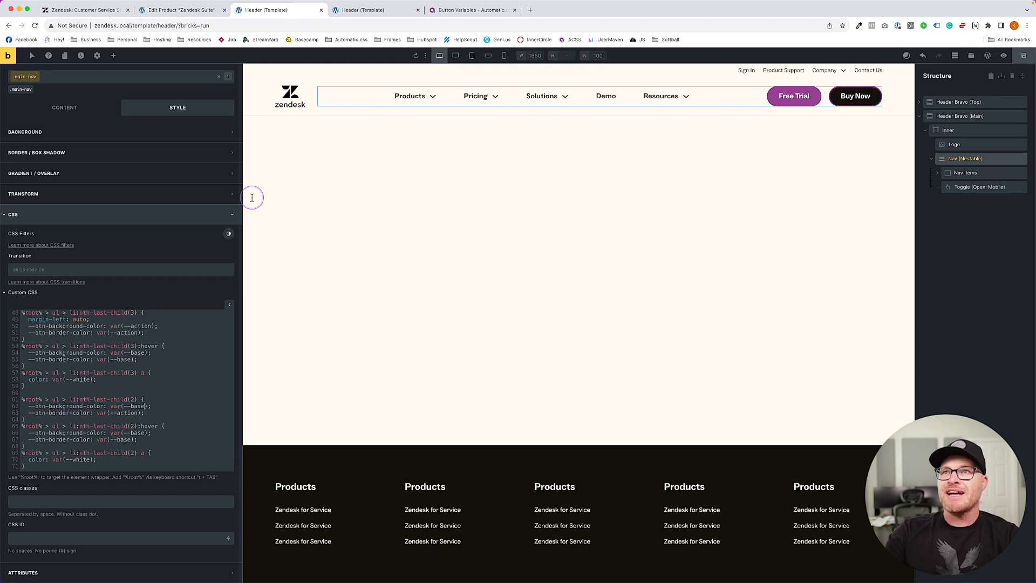
- Check the Buy now button on the reference Zendesk site and return to the header builder
{"action": "left_click", "coordinate": [463, 11]}
{"action": "left_click", "coordinate": [271, 11]}
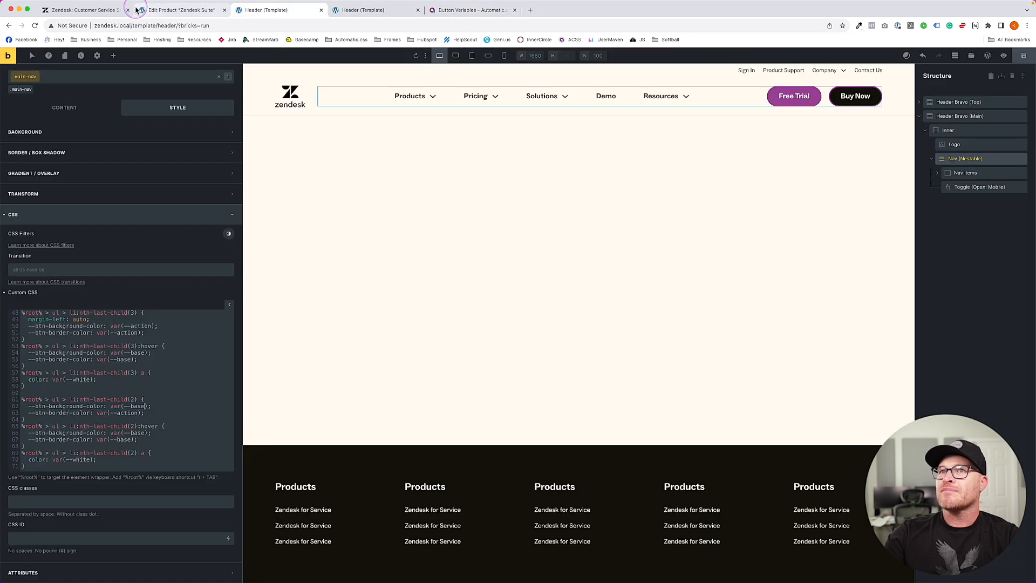
{"action": "left_click", "coordinate": [55, 10]}
{"action": "left_click", "coordinate": [262, 9]}
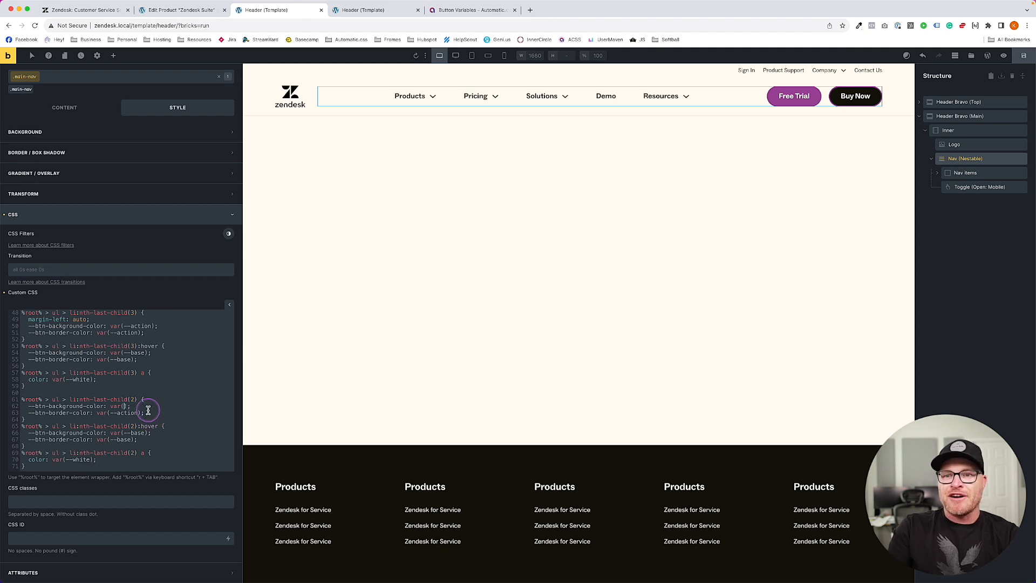
- In the li:nth-last-child(2) rules, set --btn-background-color to transparent, --btn-border-color to var(--base), and the link color to var(--base)
{"action": "key", "text": "BackSpace"}
{"action": "key", "text": "BackSpace"}
{"action": "key", "text": "BackSpace"}
{"action": "key", "text": "BackSpace"}
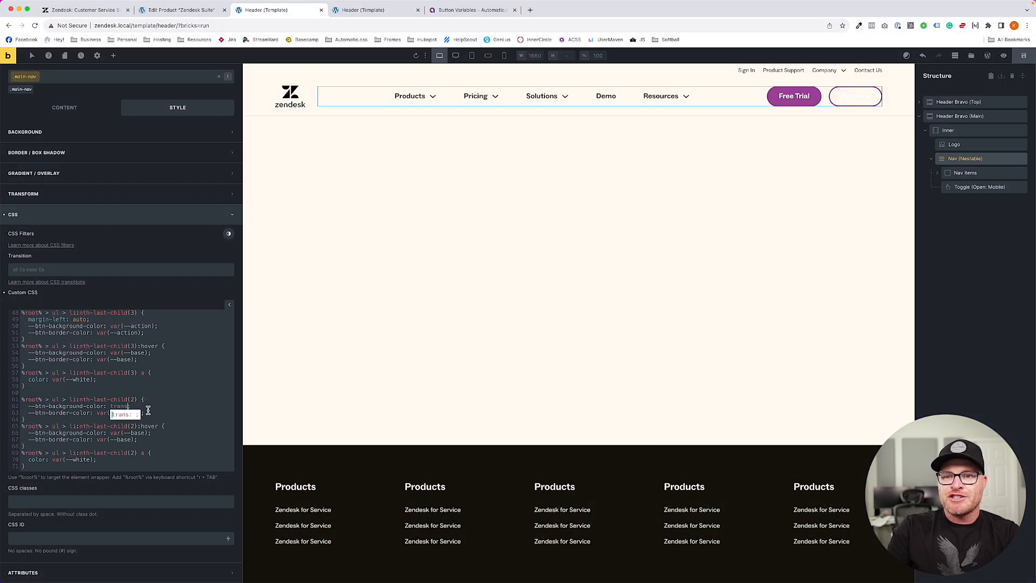
{"action": "left_click_drag", "start_coordinate": [181, 388], "coordinate": [179, 393]}
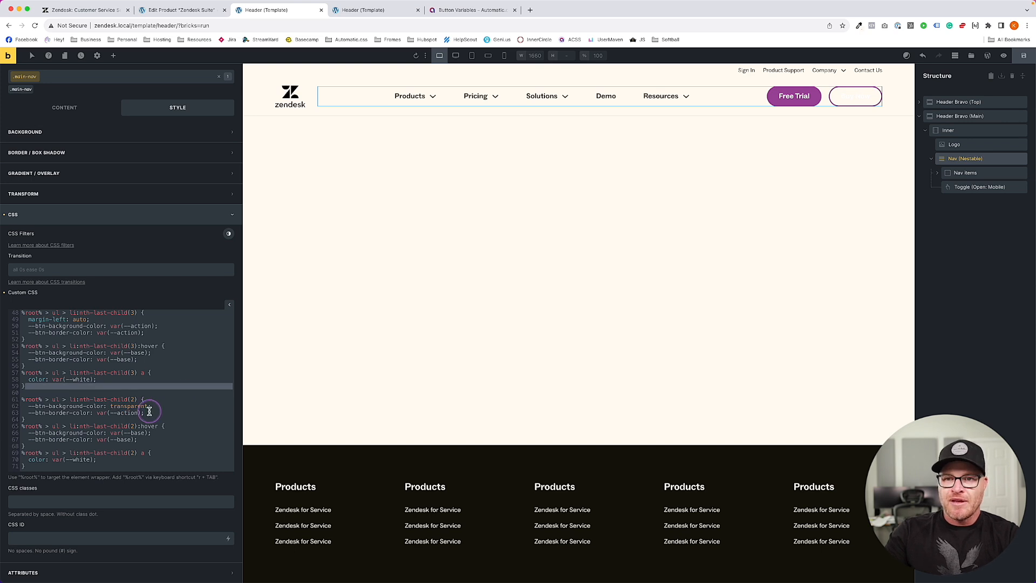
{"action": "double_click", "coordinate": [133, 413]}
{"action": "type", "text": "base"}
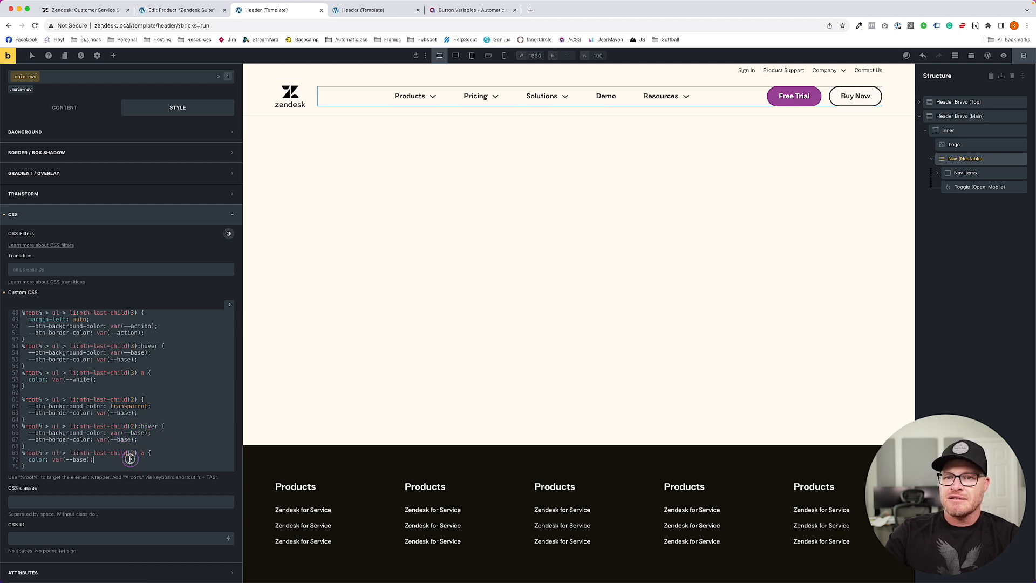
- Add an empty %root% > ul > li:nth-last-child(2):hover a rule directly below the li:nth-last-child(2):hover rule
{"action": "left_click_drag", "start_coordinate": [34, 448], "coordinate": [21, 429]}
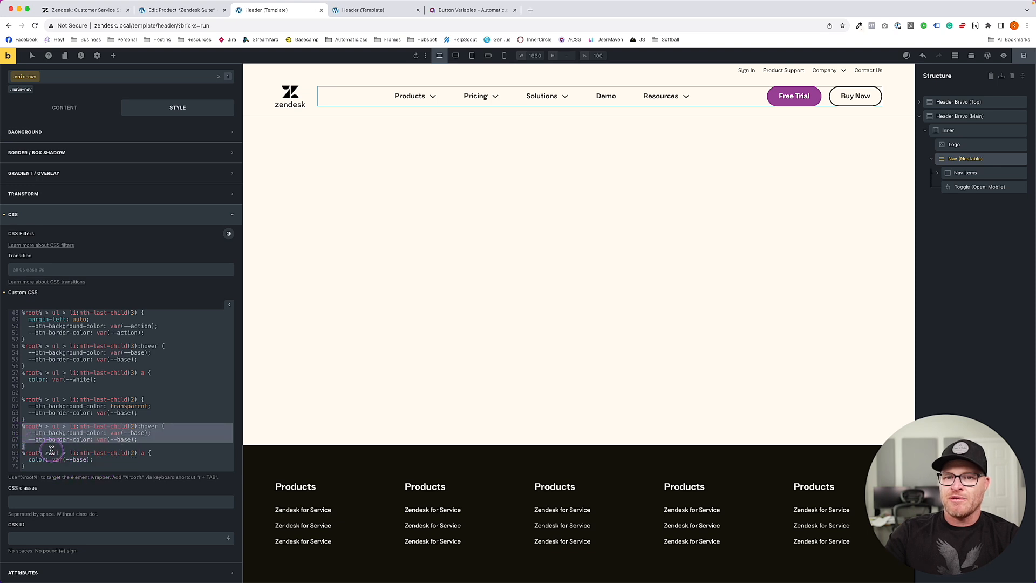
{"action": "left_click", "coordinate": [147, 427]}
{"action": "left_click_drag", "start_coordinate": [172, 426], "coordinate": [16, 427]}
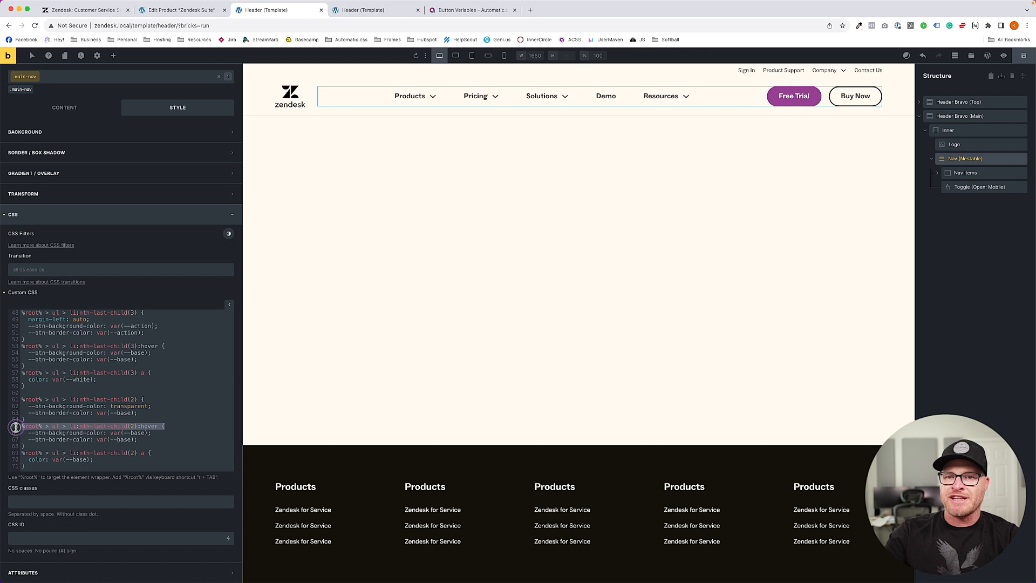
{"action": "key", "text": "ctrl+c"}
{"action": "left_click", "coordinate": [58, 446]}
{"action": "key", "text": "Return"}
{"action": "key", "text": "ctrl+v"}
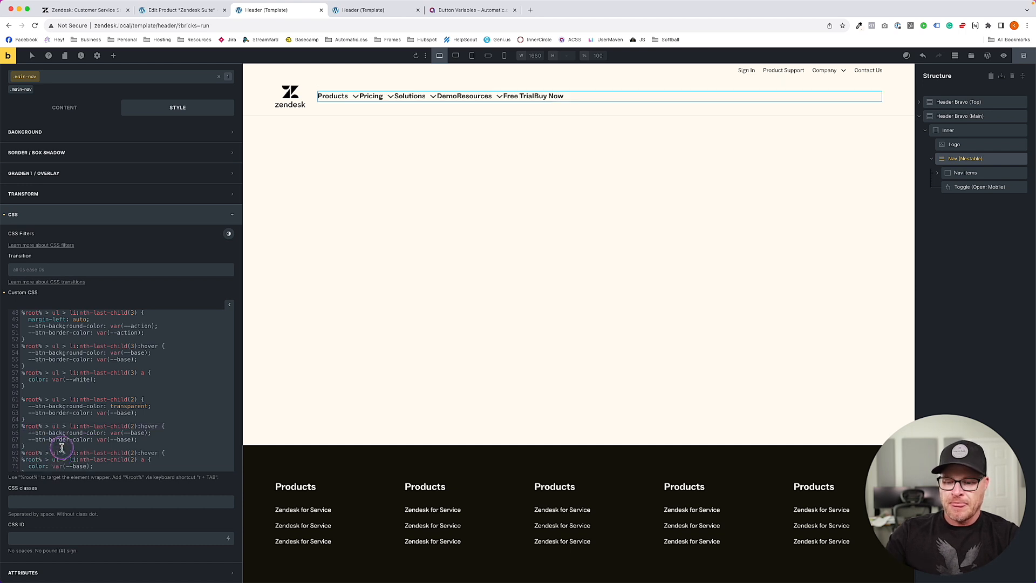
{"action": "key", "text": "Return"}
{"action": "type", "text": "}"}
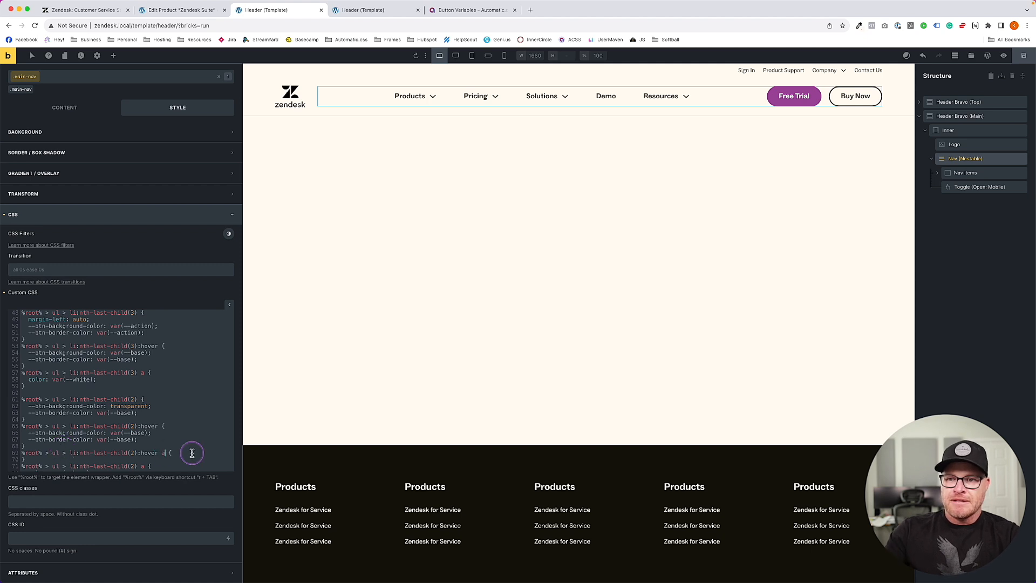
- Set color to var(--white) inside the li:nth-last-child(2):hover a rule and save the template
{"action": "key", "text": "BackSpace"}
{"action": "key", "text": "BackSpace"}
{"action": "key", "text": "BackSpace"}
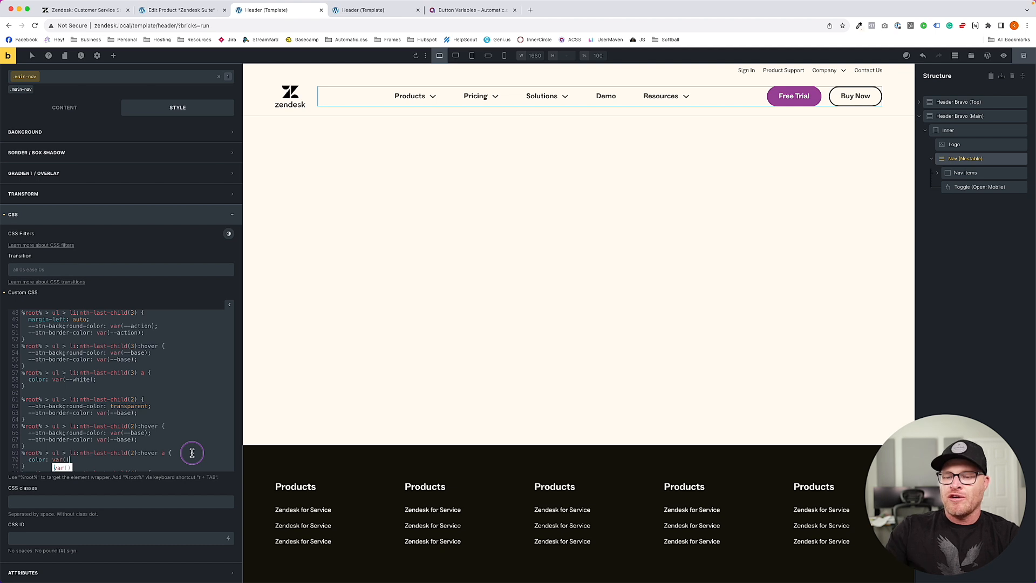
{"action": "key", "text": "super+s"}
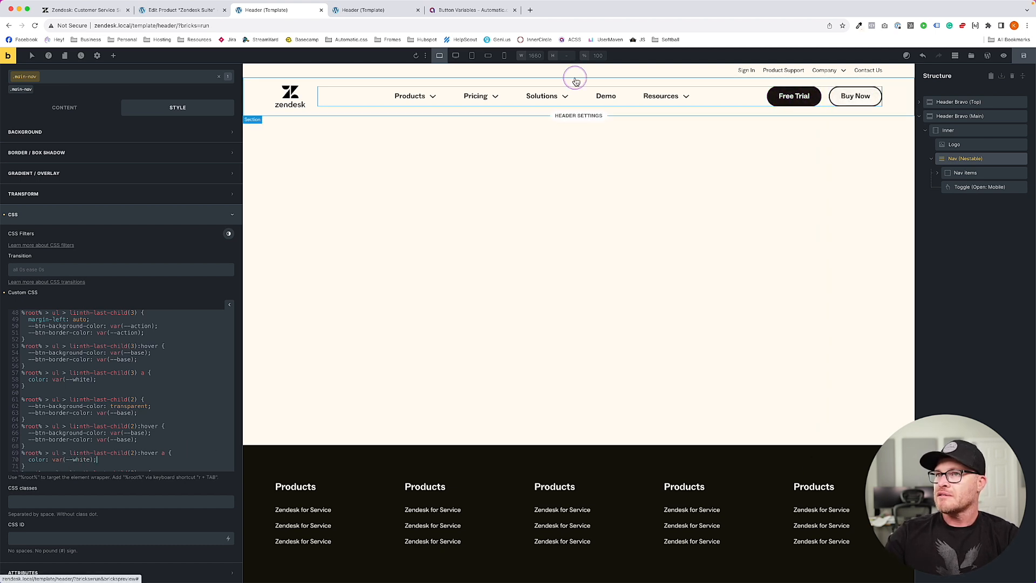
- Compare the header buttons on the reference Zendesk site with the local header preview and close the preview's developer tools
{"action": "left_click", "coordinate": [105, 10]}
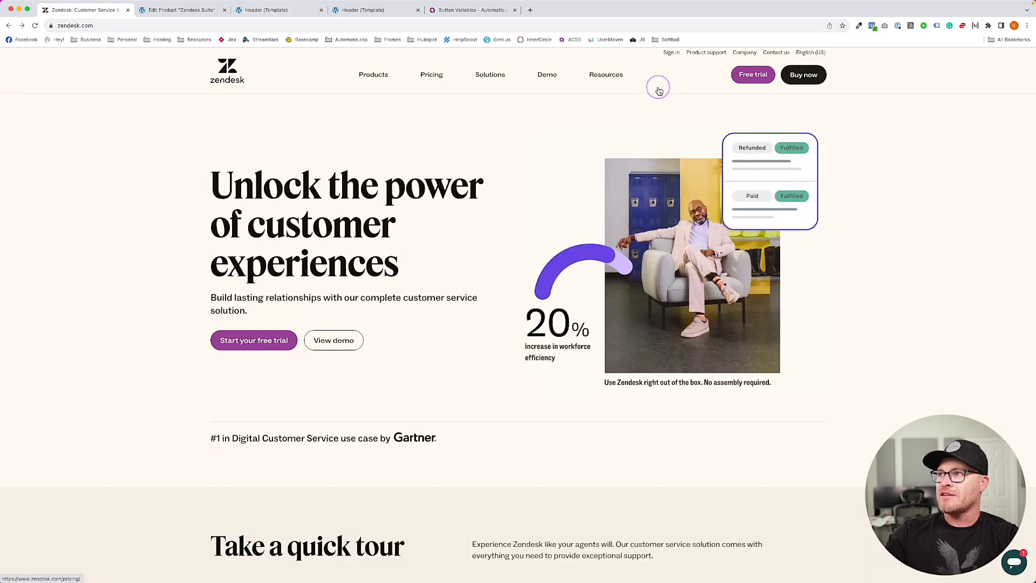
{"action": "left_click", "coordinate": [167, 10]}
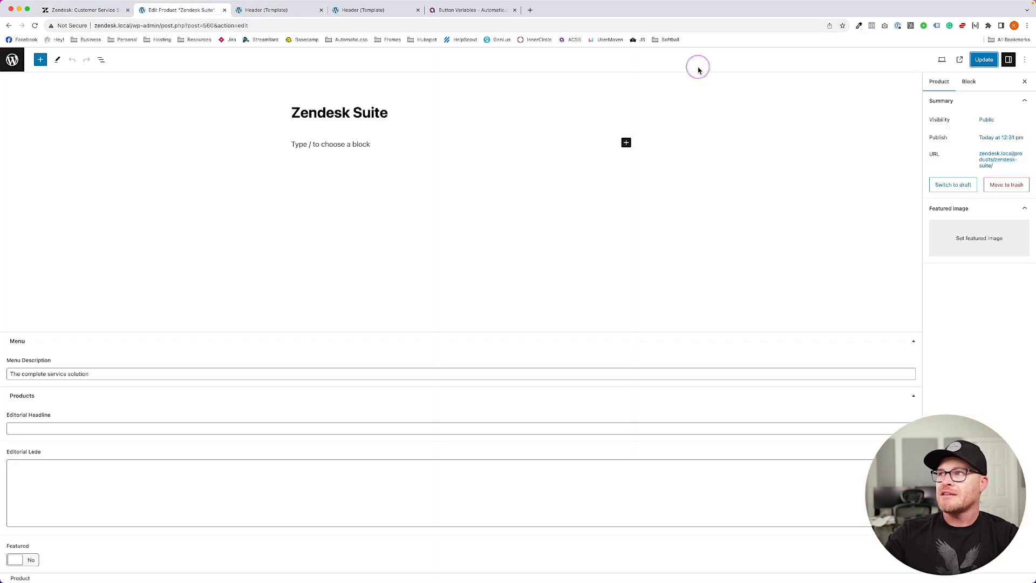
{"action": "left_click", "coordinate": [289, 10]}
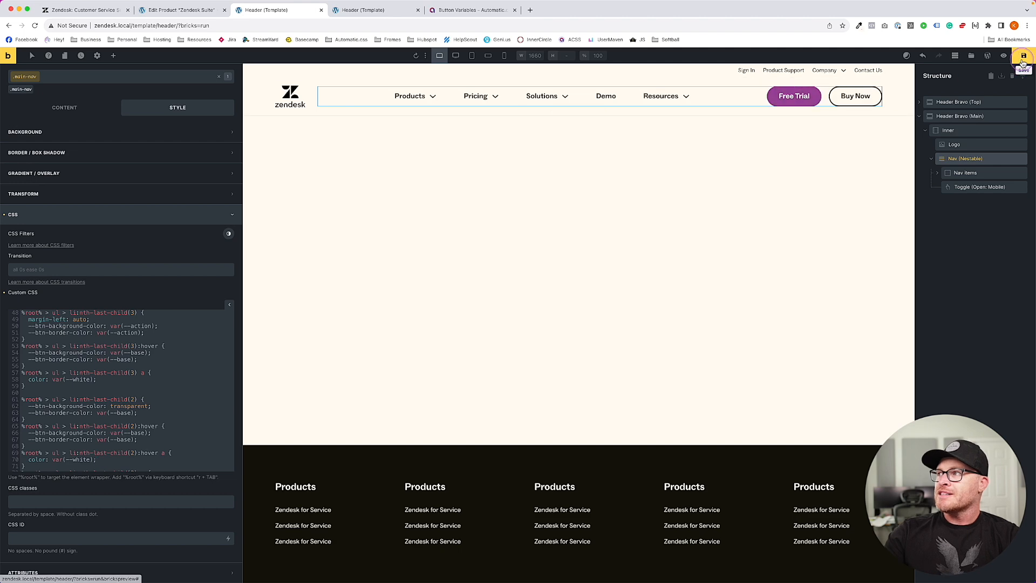
{"action": "left_click", "coordinate": [364, 10]}
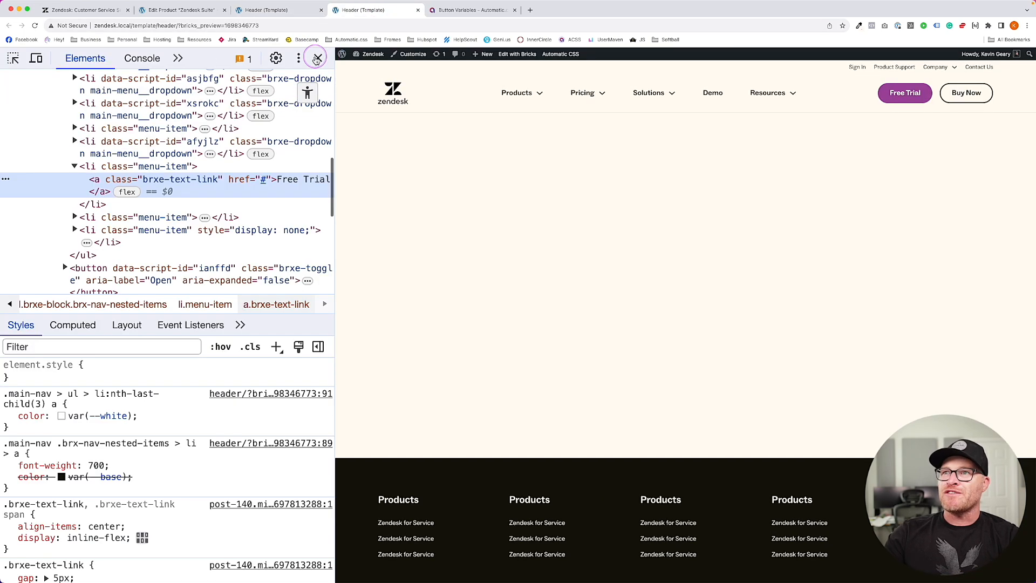
{"action": "key", "text": "super+alt+i"}
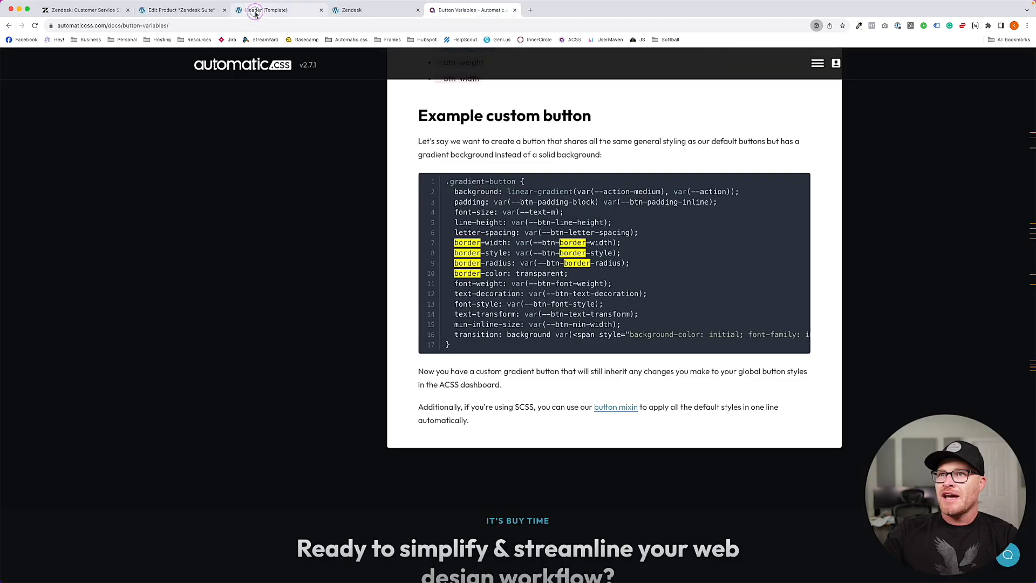
- Select the header logo in the builder and inspect the logo's SVG dimensions on the reference Zendesk site
{"action": "left_click", "coordinate": [254, 10]}
{"action": "left_click", "coordinate": [284, 90]}
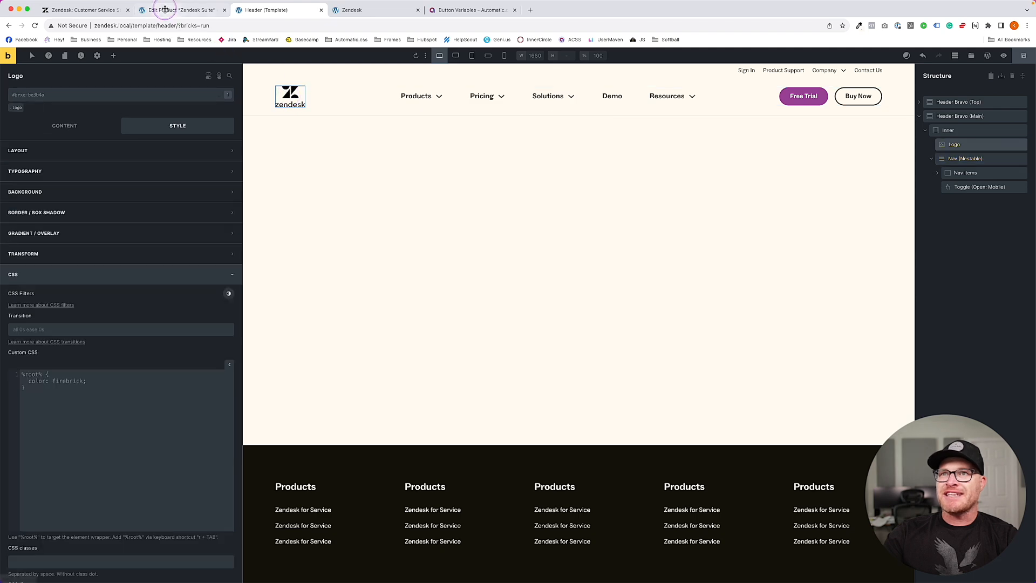
{"action": "left_click", "coordinate": [168, 11]}
{"action": "left_click", "coordinate": [82, 13]}
{"action": "right_click", "coordinate": [217, 76]}
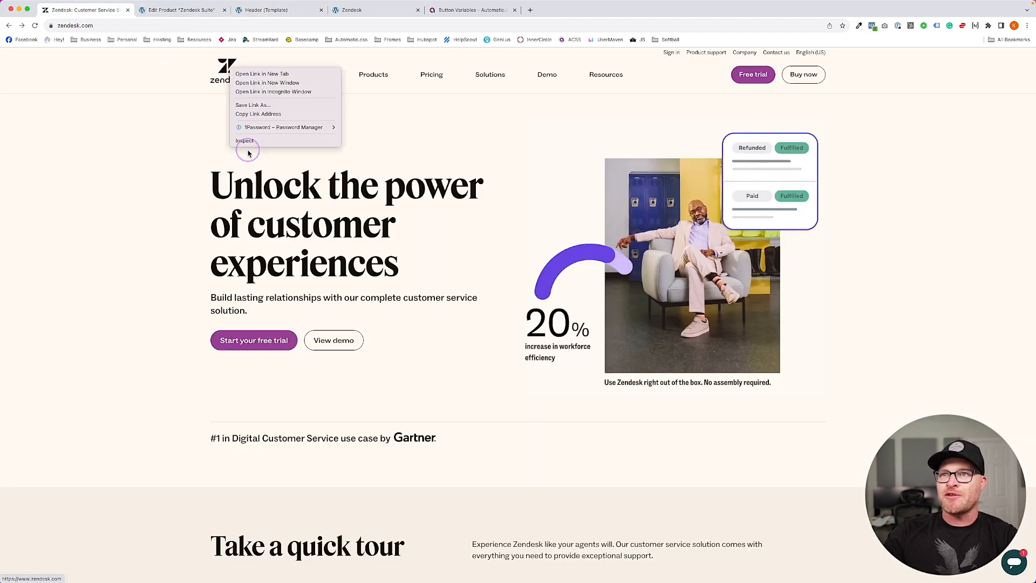
{"action": "left_click", "coordinate": [247, 141]}
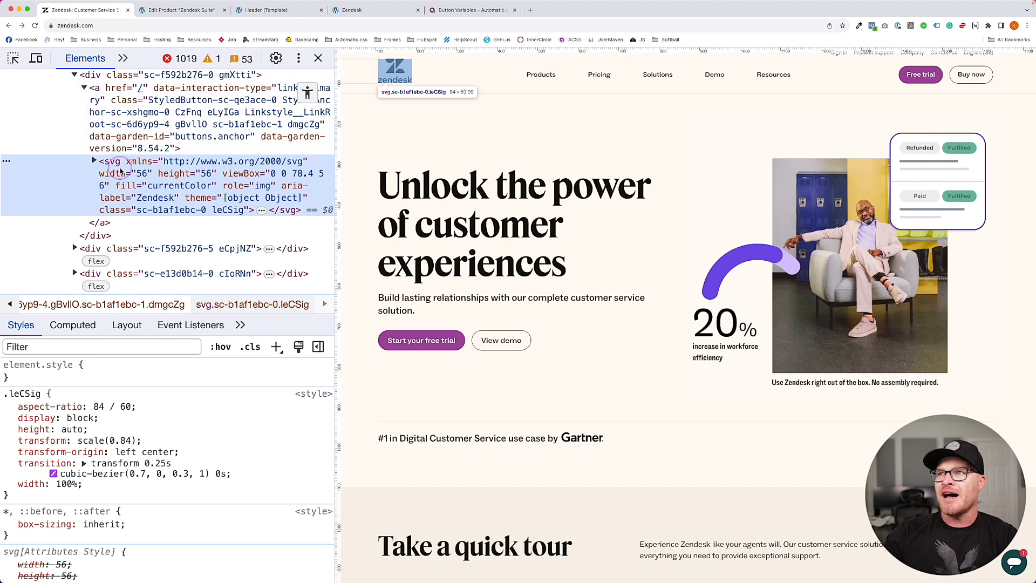
- Set the .logo class width to 5.25rem in the header builder, save, and check the header on the local home page
{"action": "left_click", "coordinate": [174, 10]}
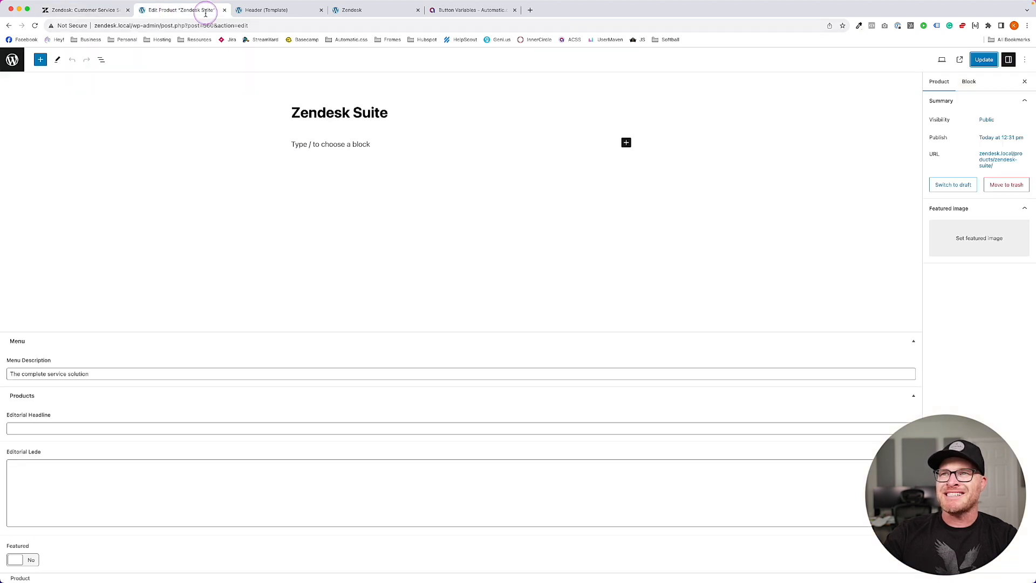
{"action": "left_click", "coordinate": [268, 10]}
{"action": "left_click", "coordinate": [20, 108]}
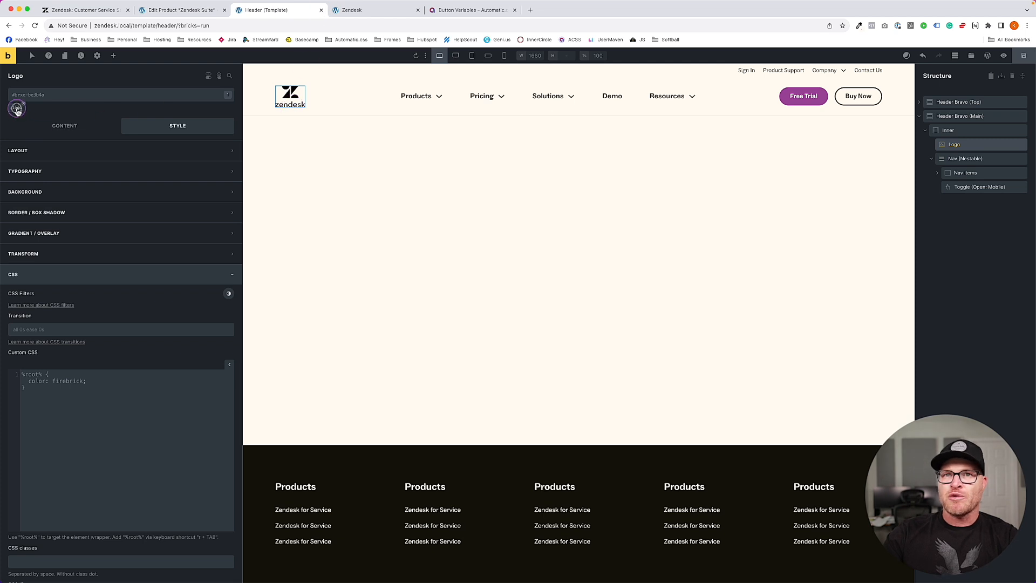
{"action": "left_click", "coordinate": [51, 151]}
{"action": "double_click", "coordinate": [80, 314]}
{"action": "type", "text": "5.25rem"}
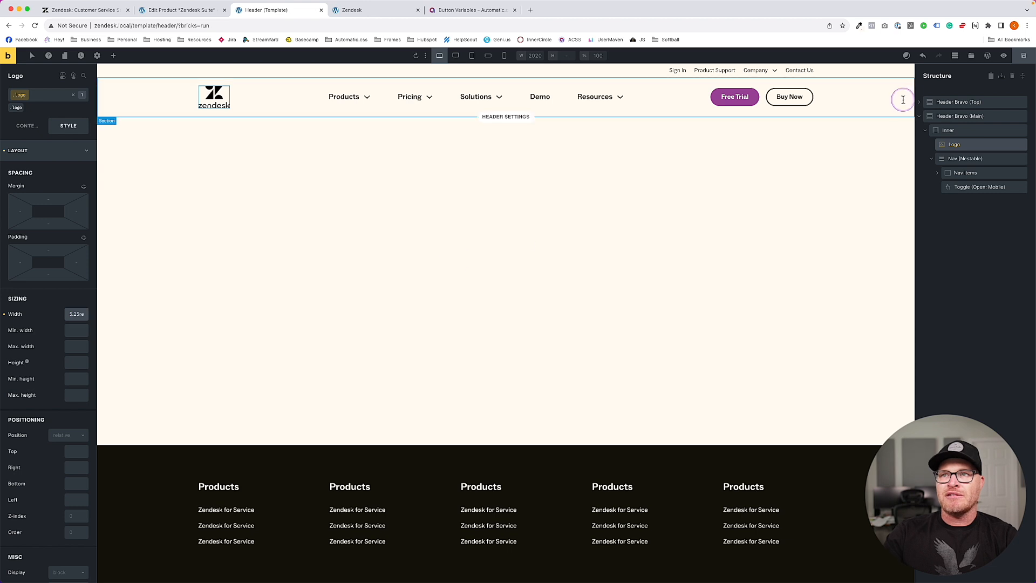
{"action": "left_click", "coordinate": [1024, 56]}
{"action": "left_click", "coordinate": [365, 15]}
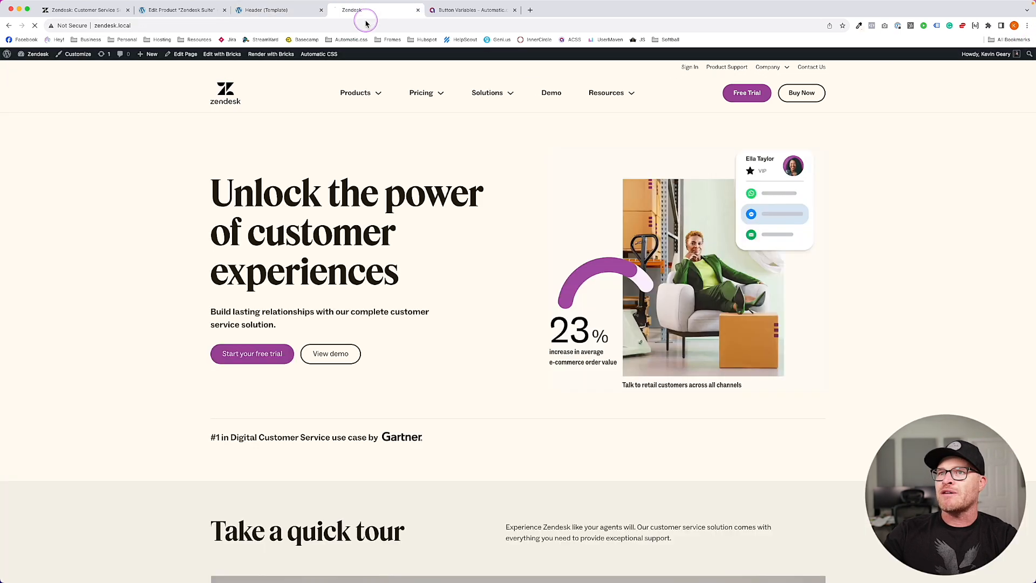
{"action": "mouse_move", "coordinate": [438, 96]}
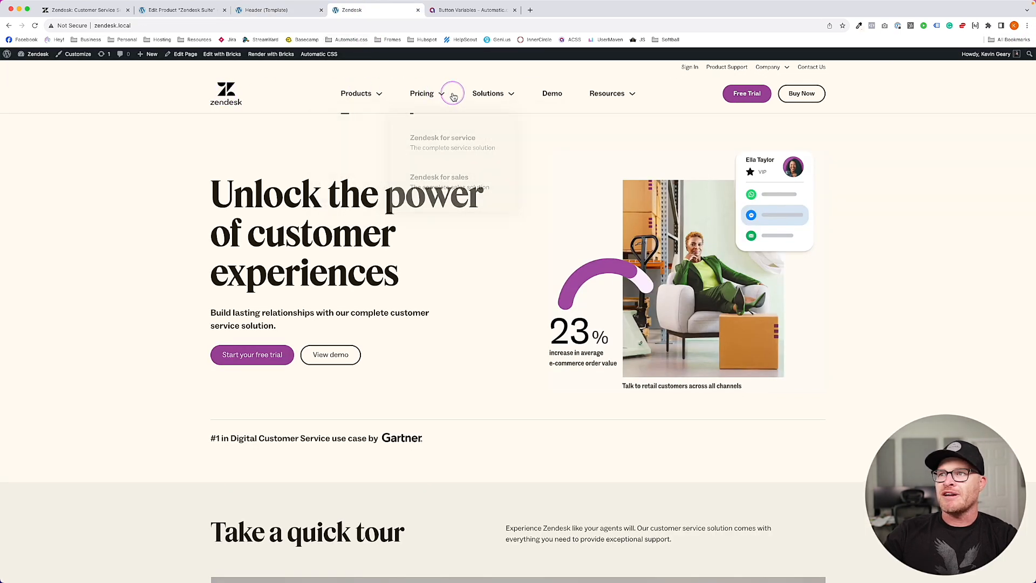